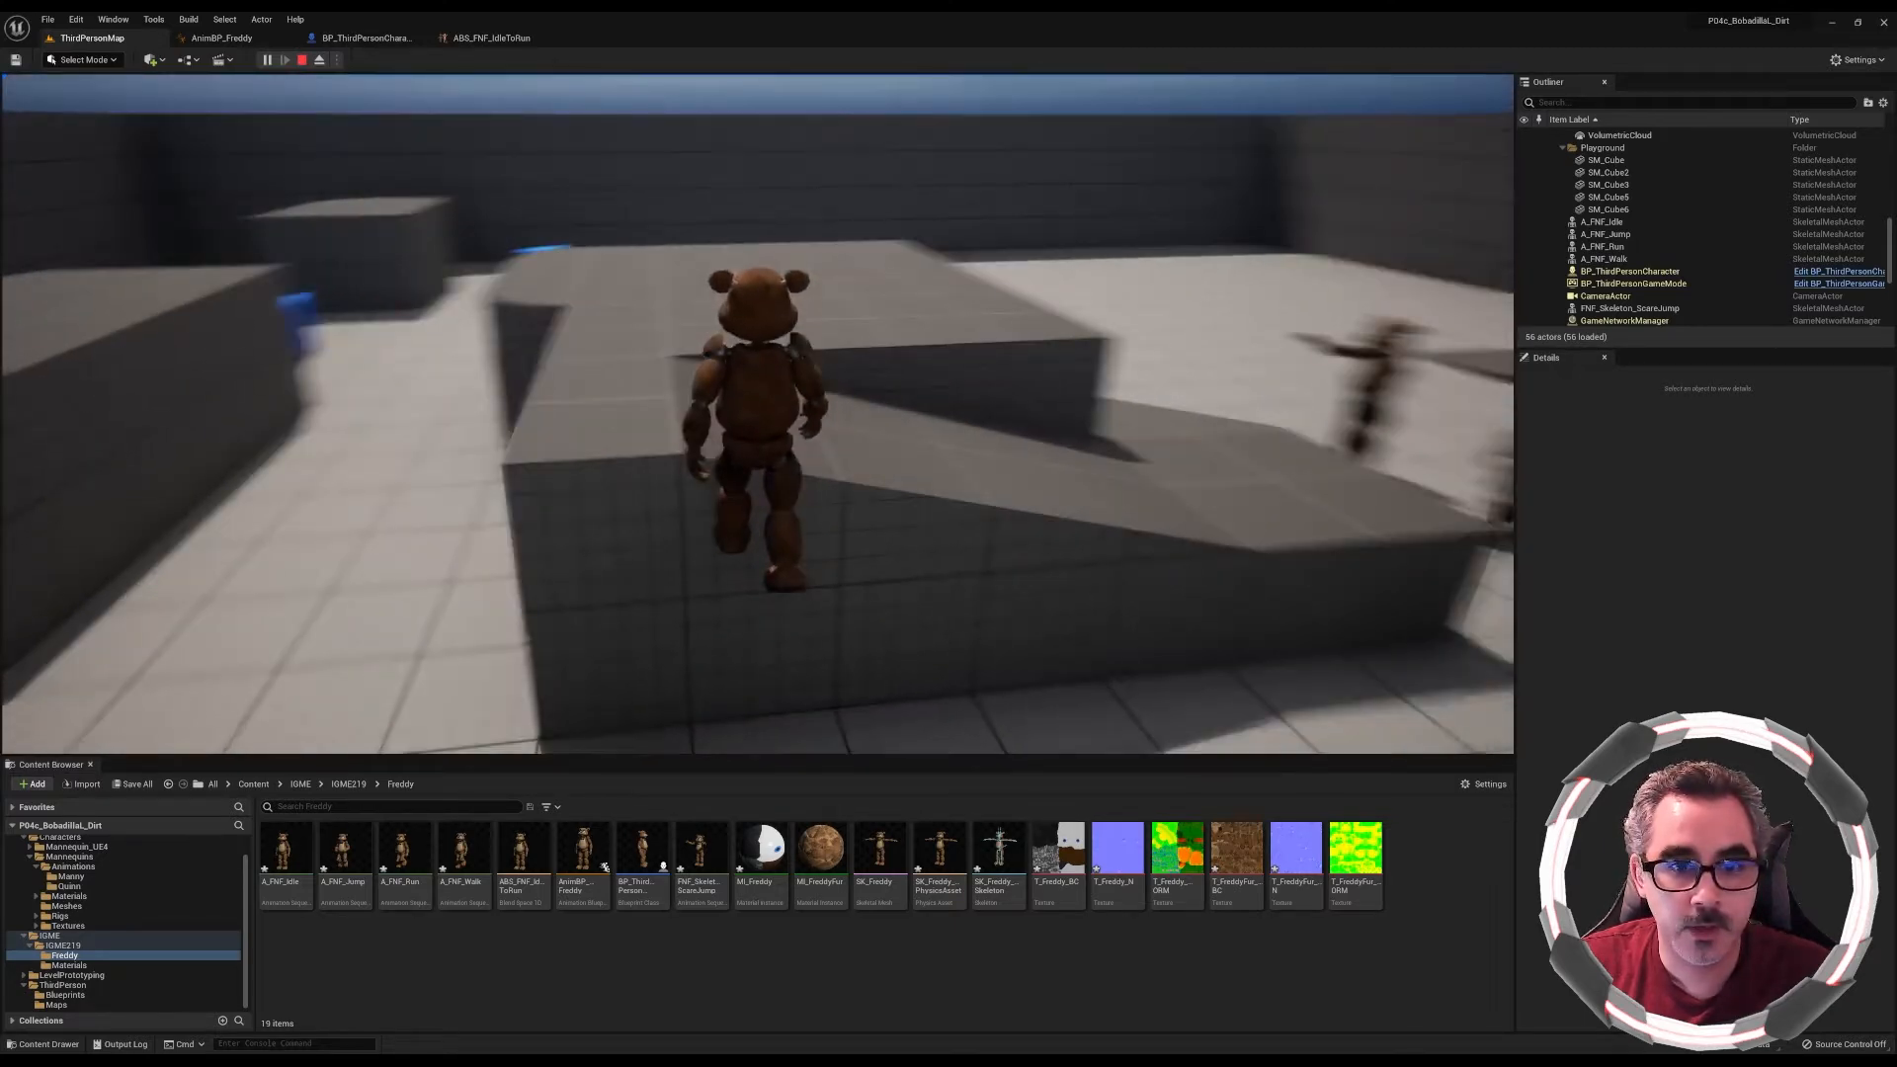
Test the Freddy character's movement around the level and end the play session
{"action": "key", "text": "w"}
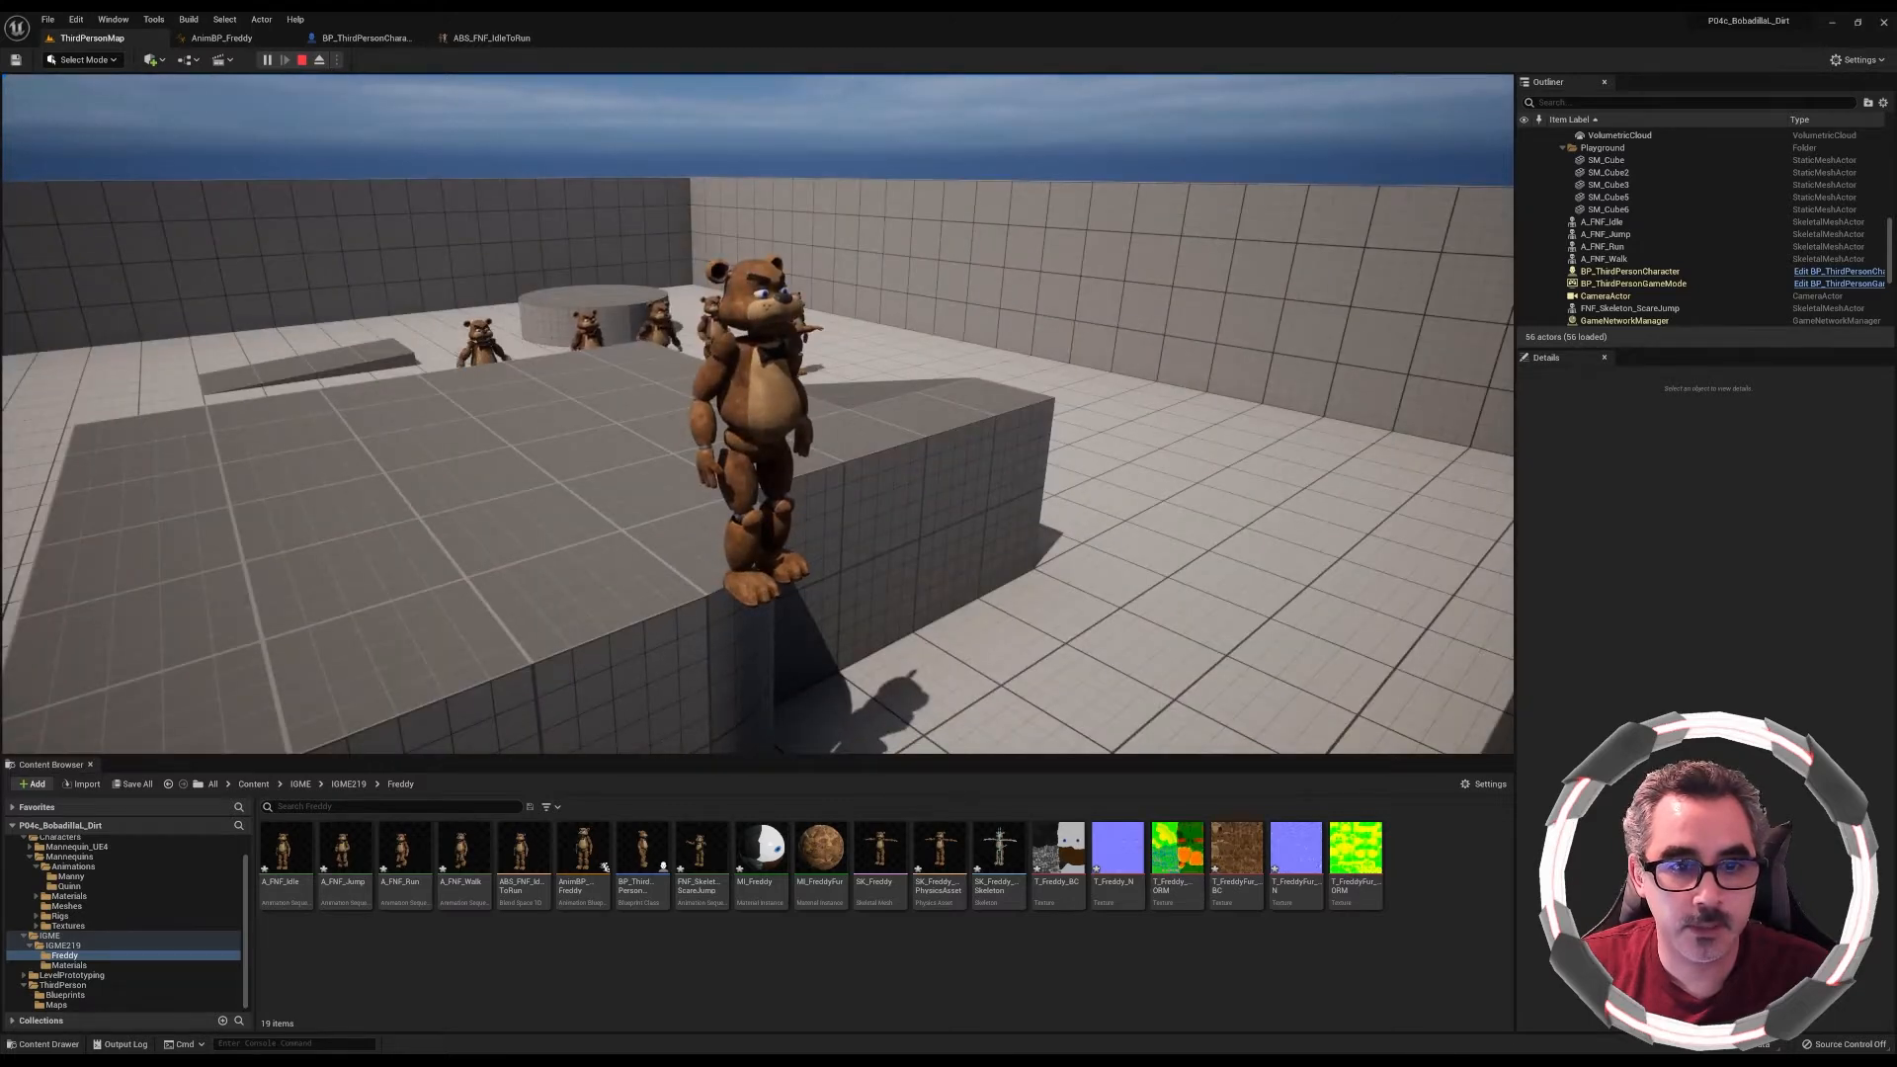
{"action": "key", "text": "w"}
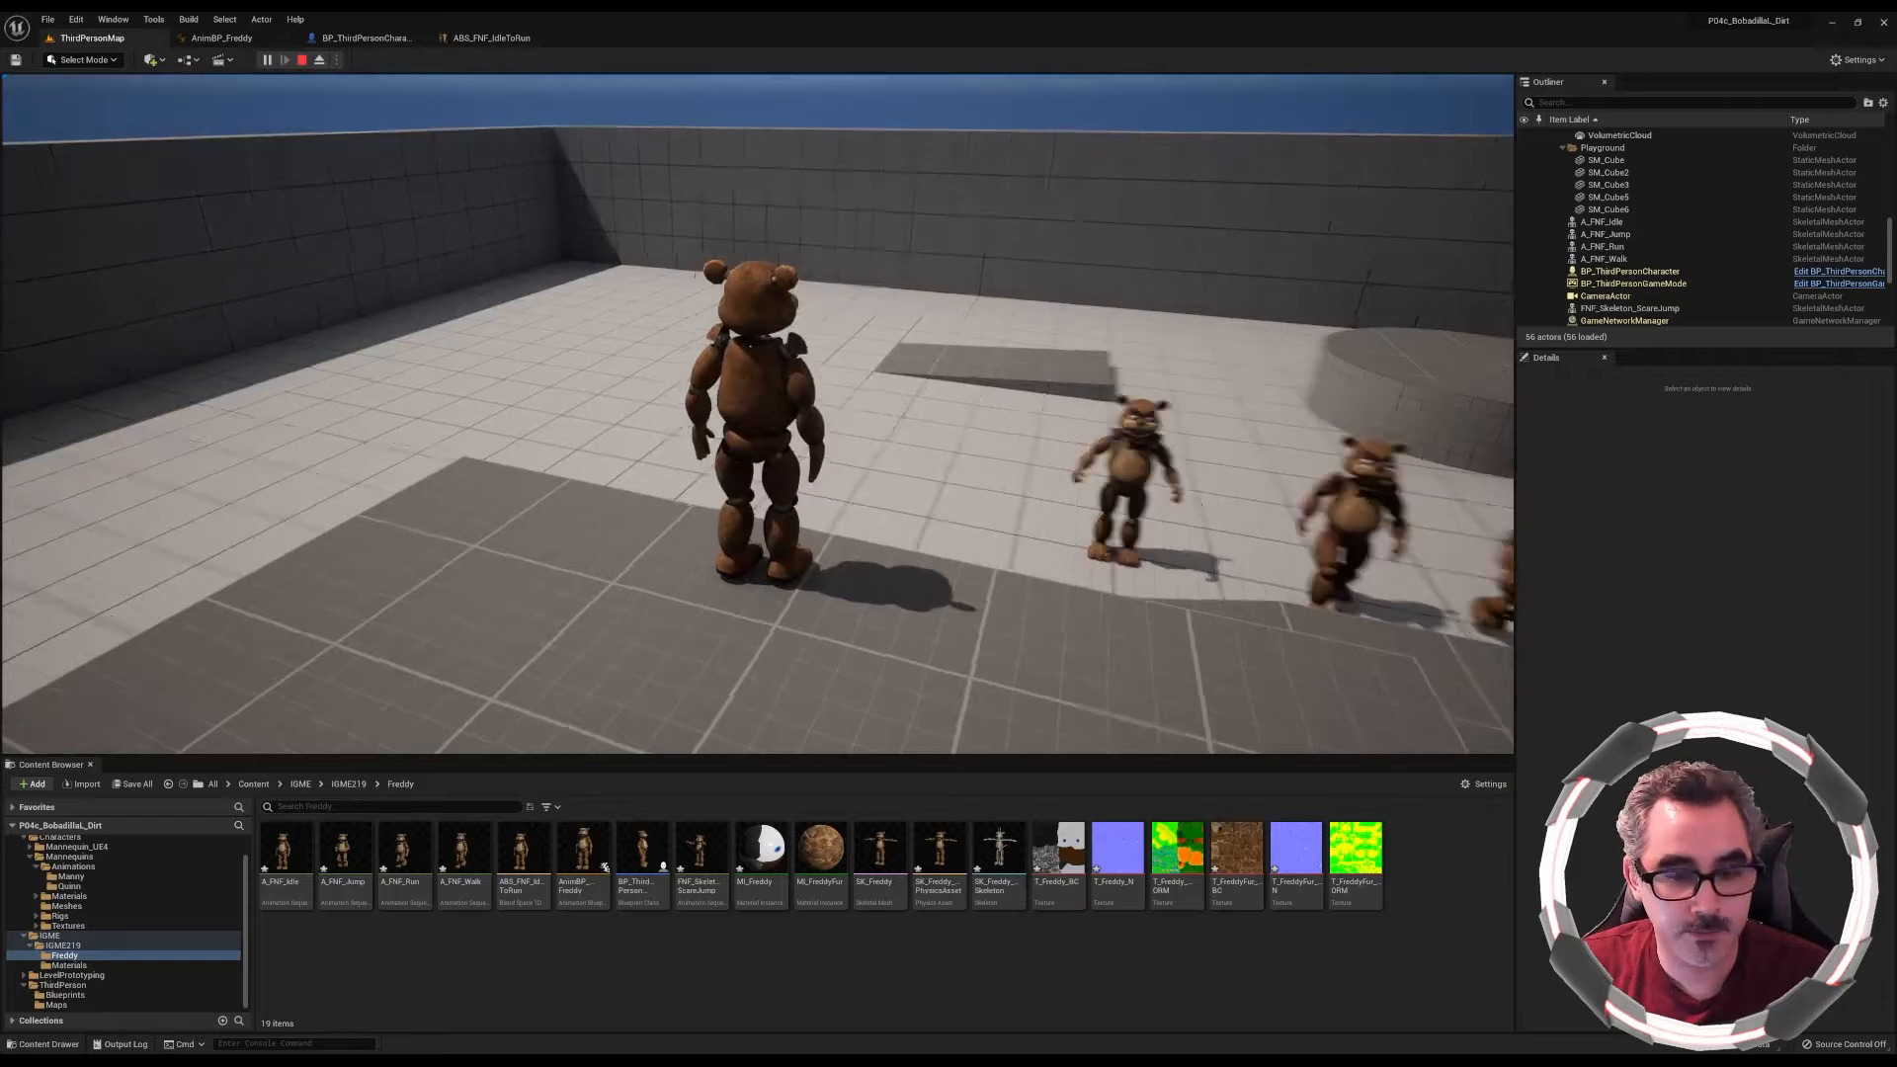
{"action": "key", "text": "d"}
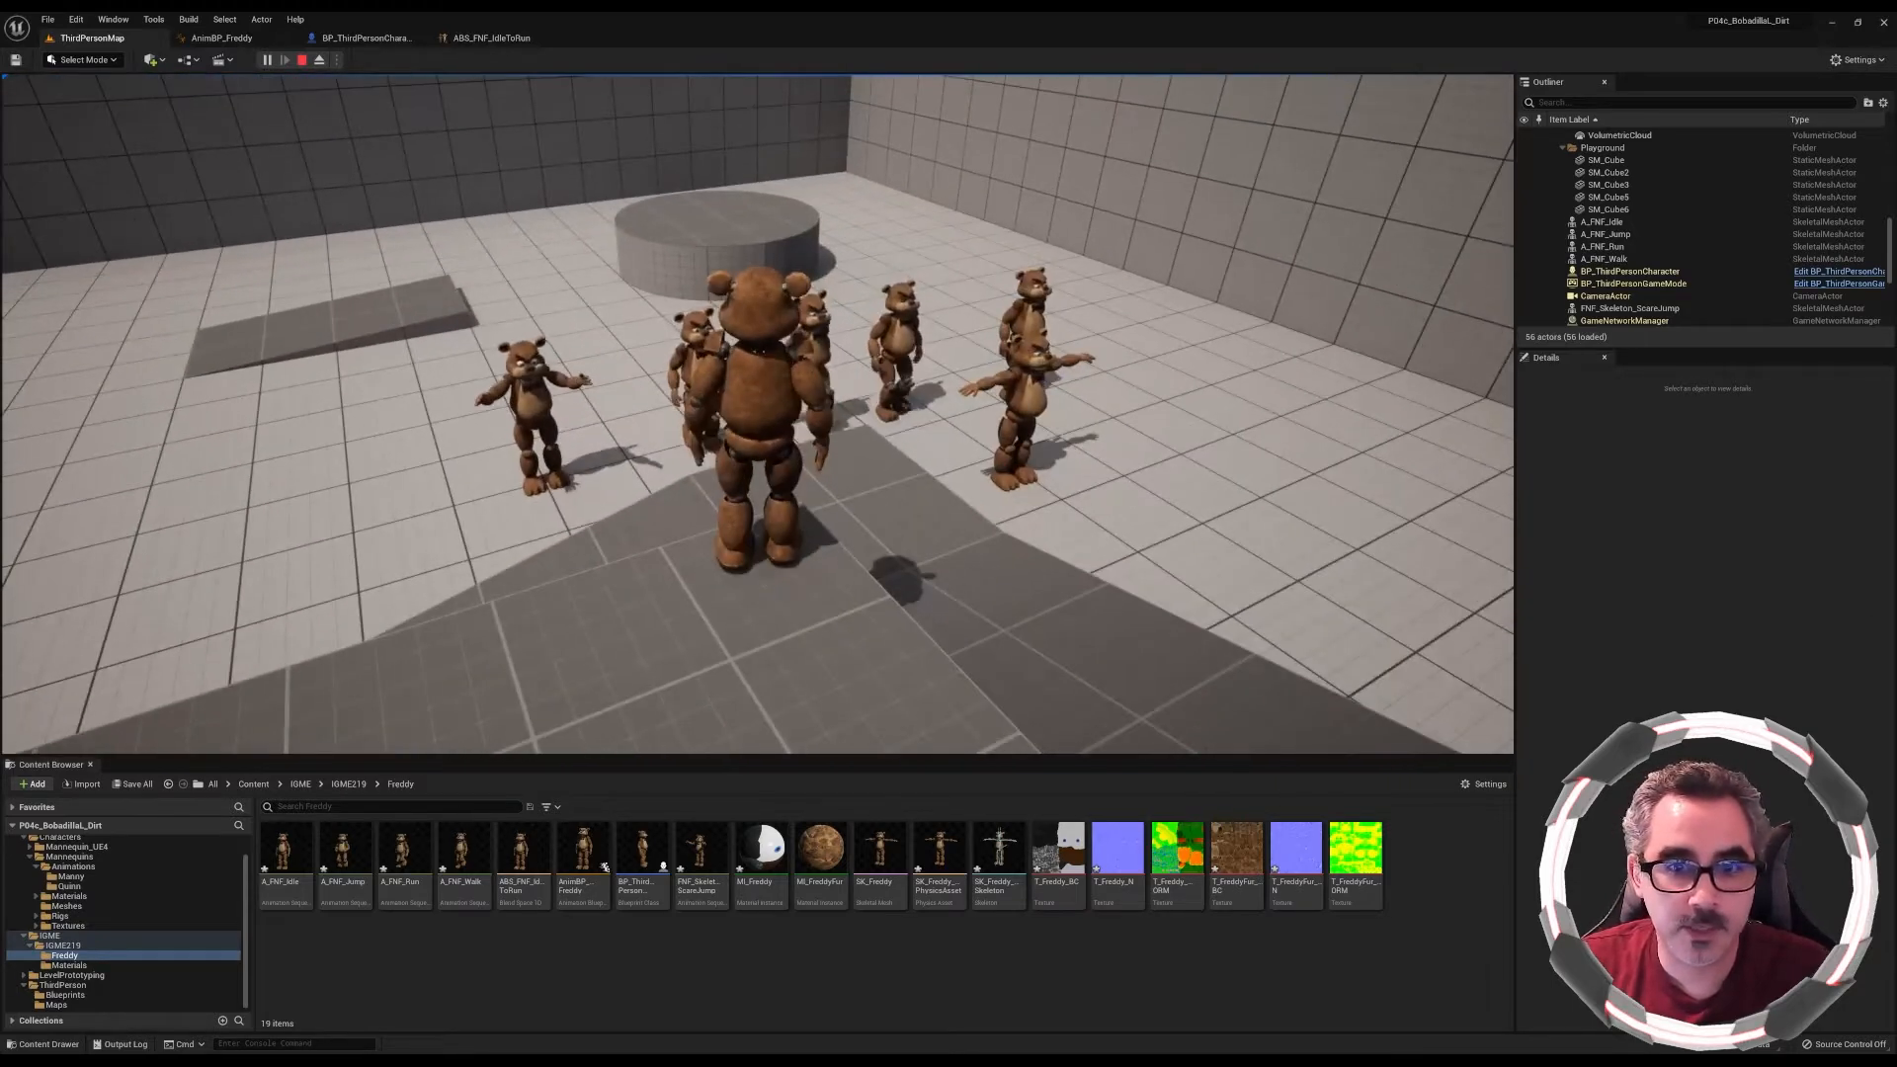
{"action": "key", "text": "Escape"}
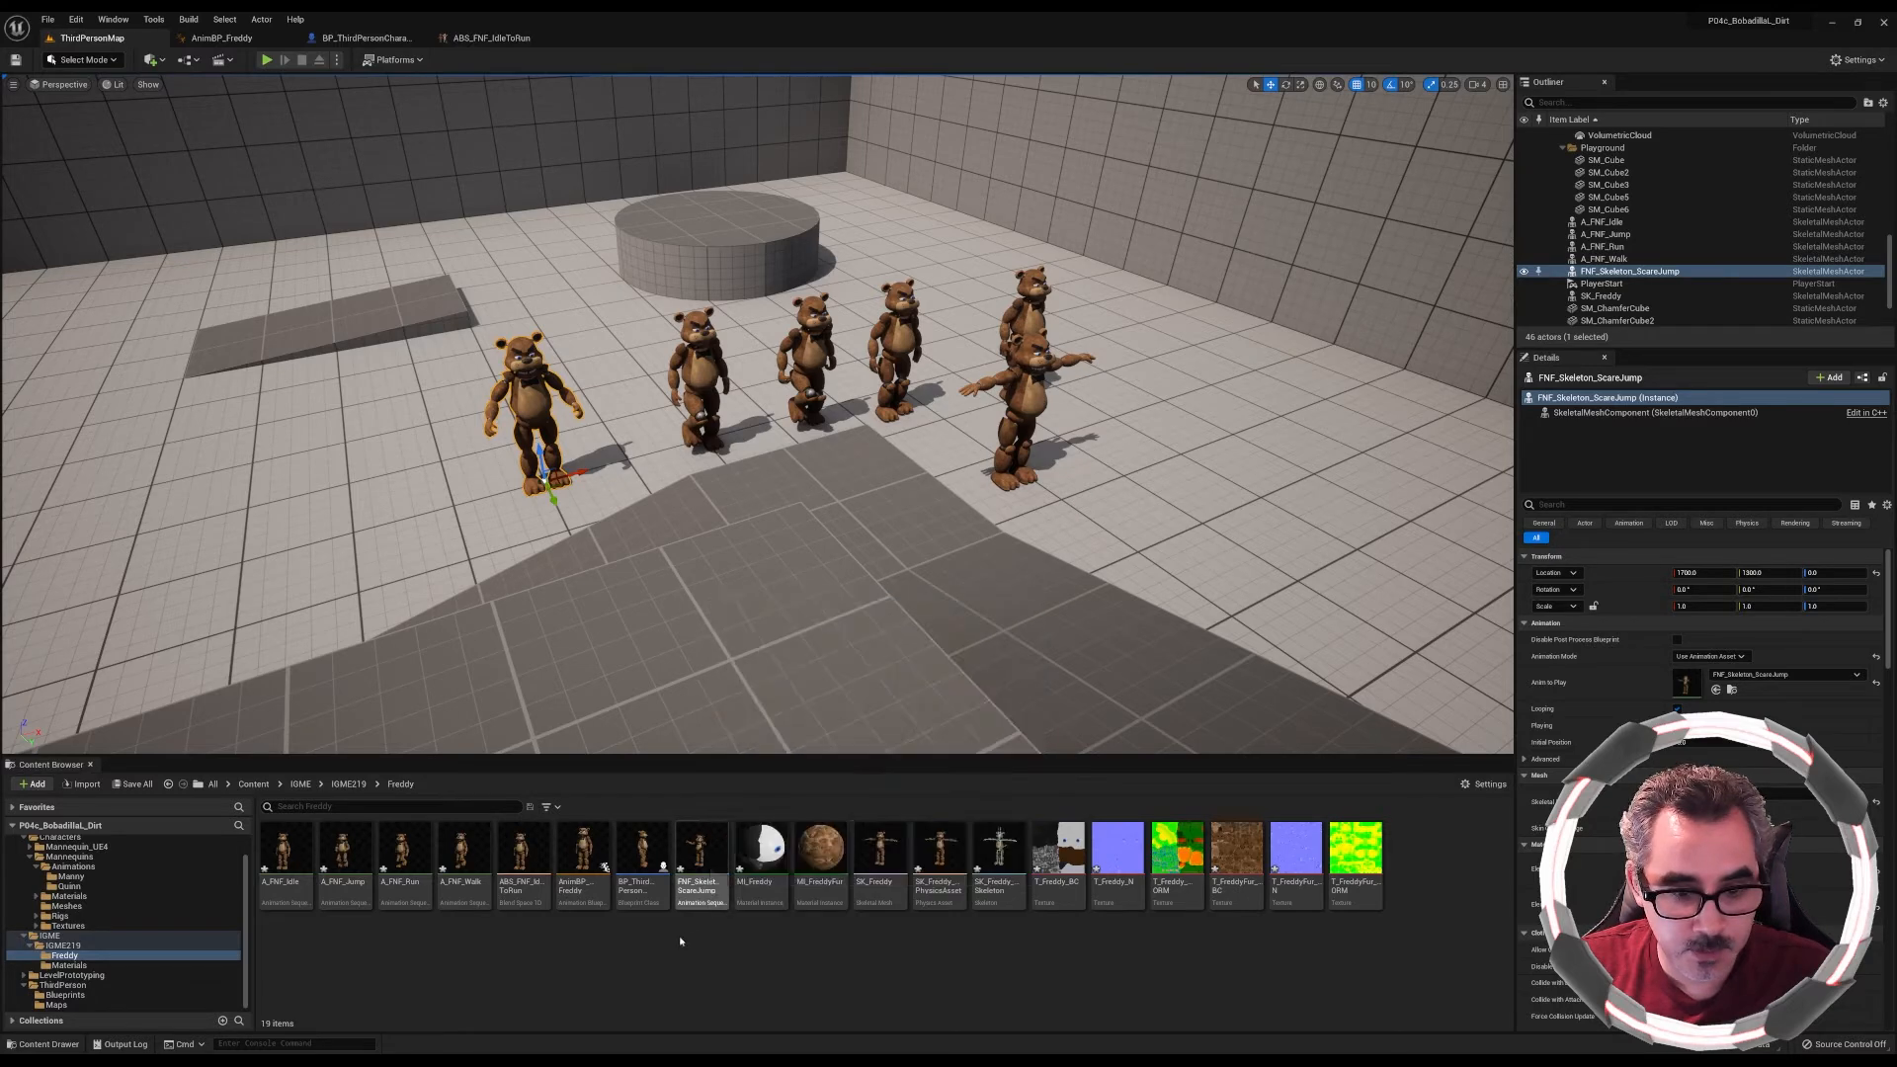
Duplicate the A_FNF_Jump animation in the Freddy folder and name the copy A_FNF_JumpStart
{"action": "left_click", "coordinate": [343, 851]}
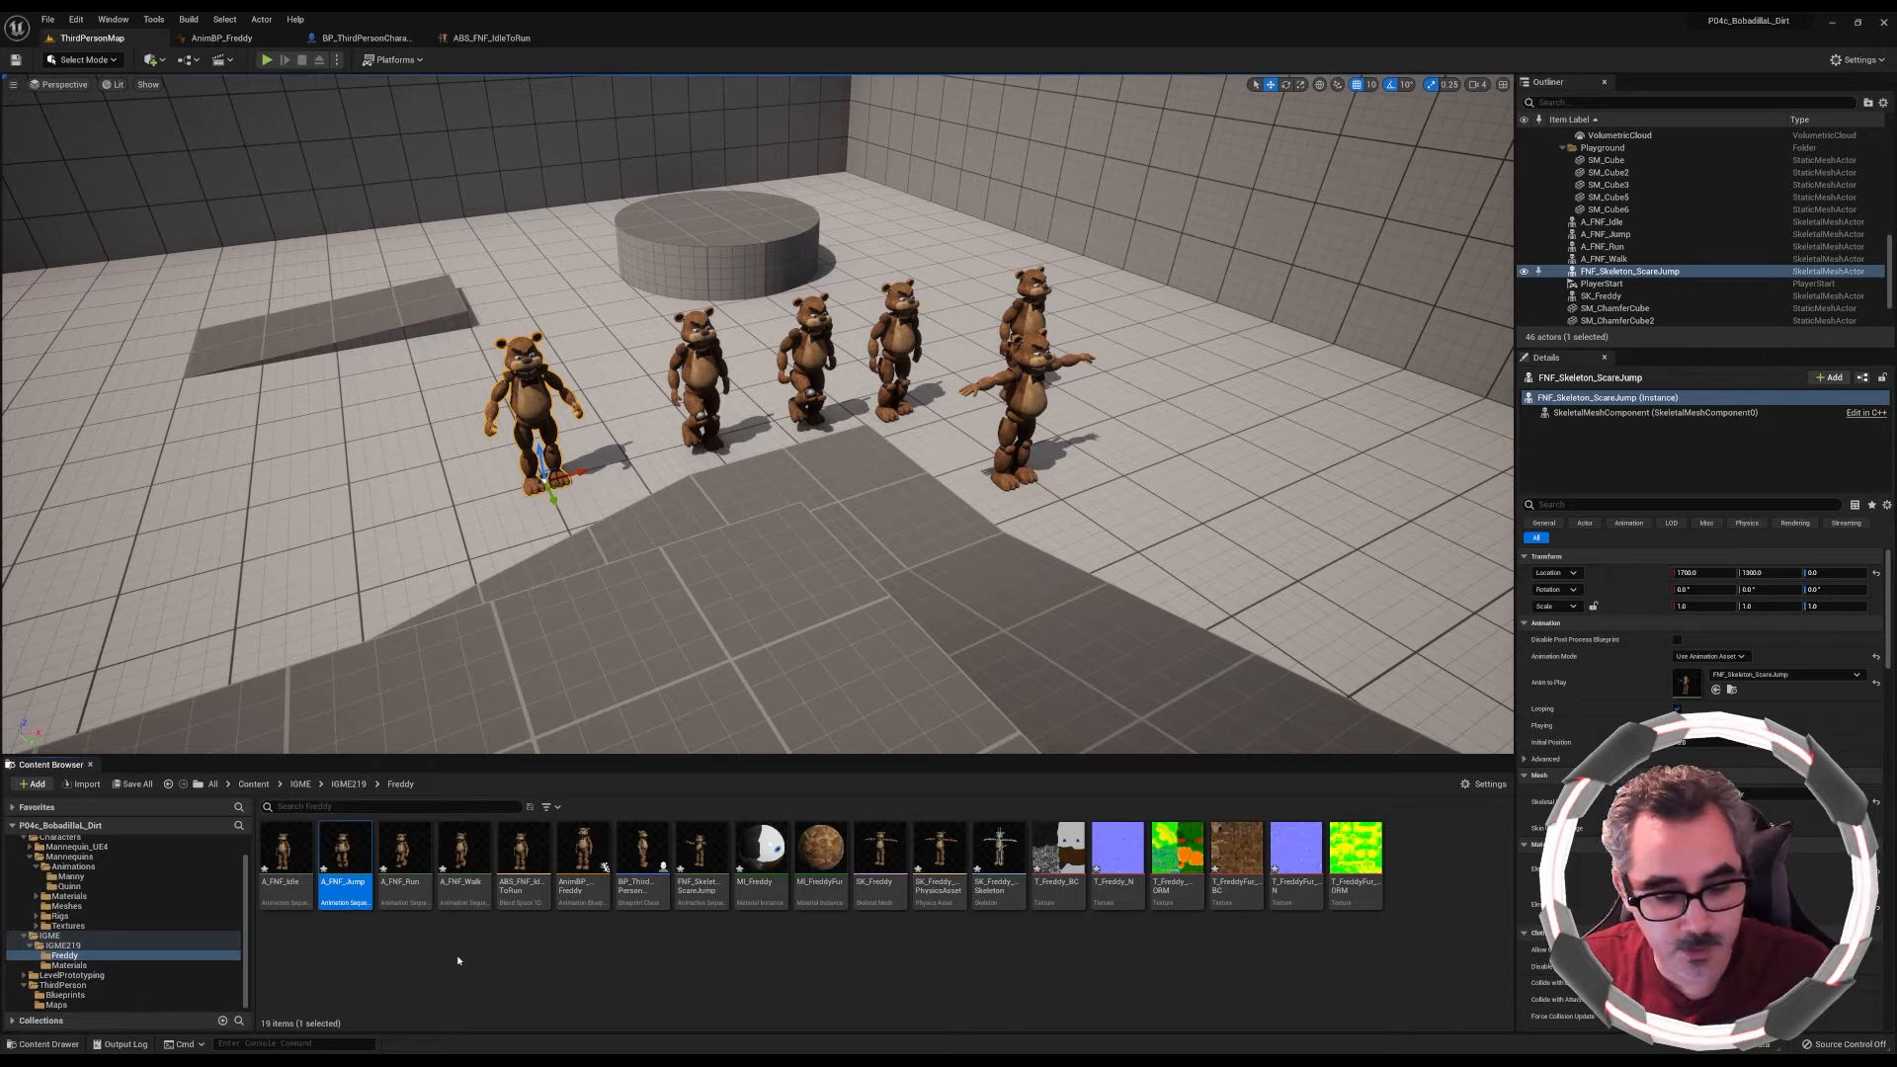
{"action": "key", "text": "ctrl+d"}
{"action": "key", "text": "BackSpace"}
{"action": "type", "text": "Start"}
{"action": "key", "text": "Return"}
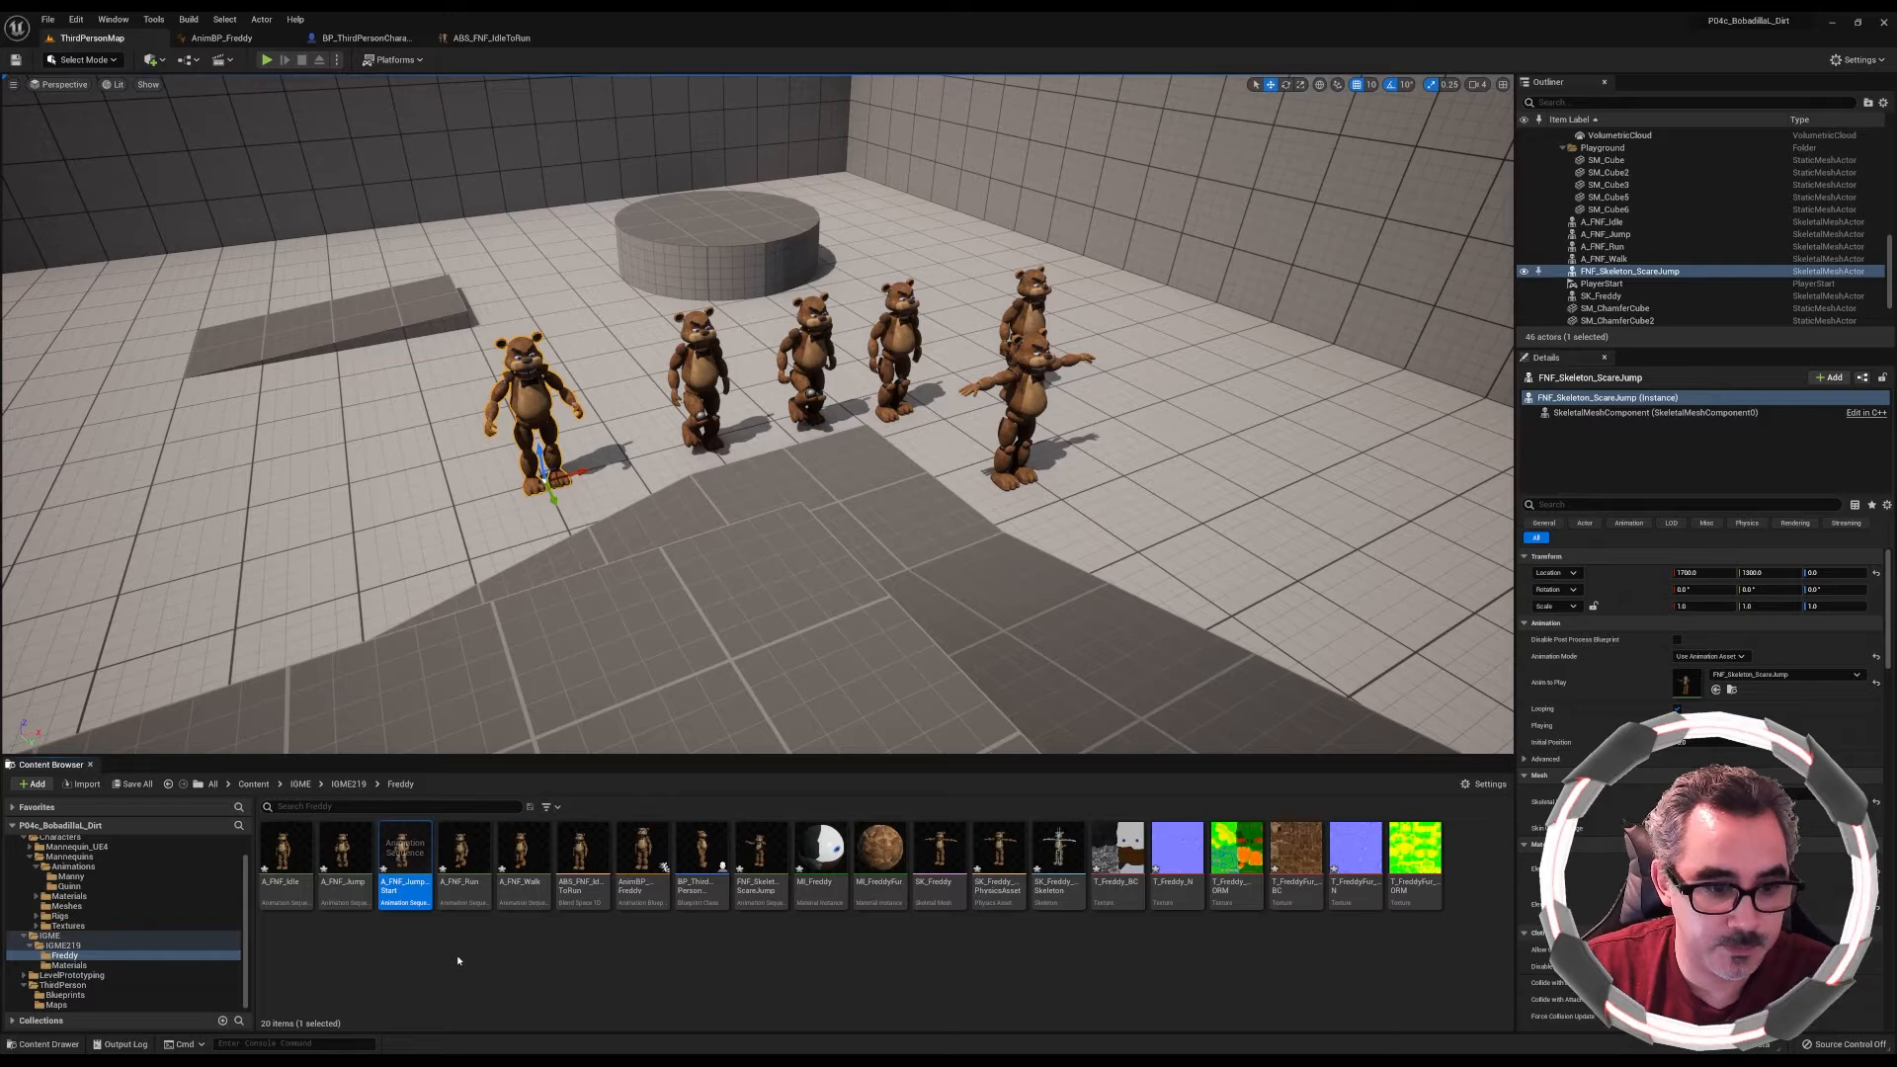
Open A_FNF_JumpStart, stop its playback and remove frames 14 to 40
{"action": "double_click", "coordinate": [431, 850]}
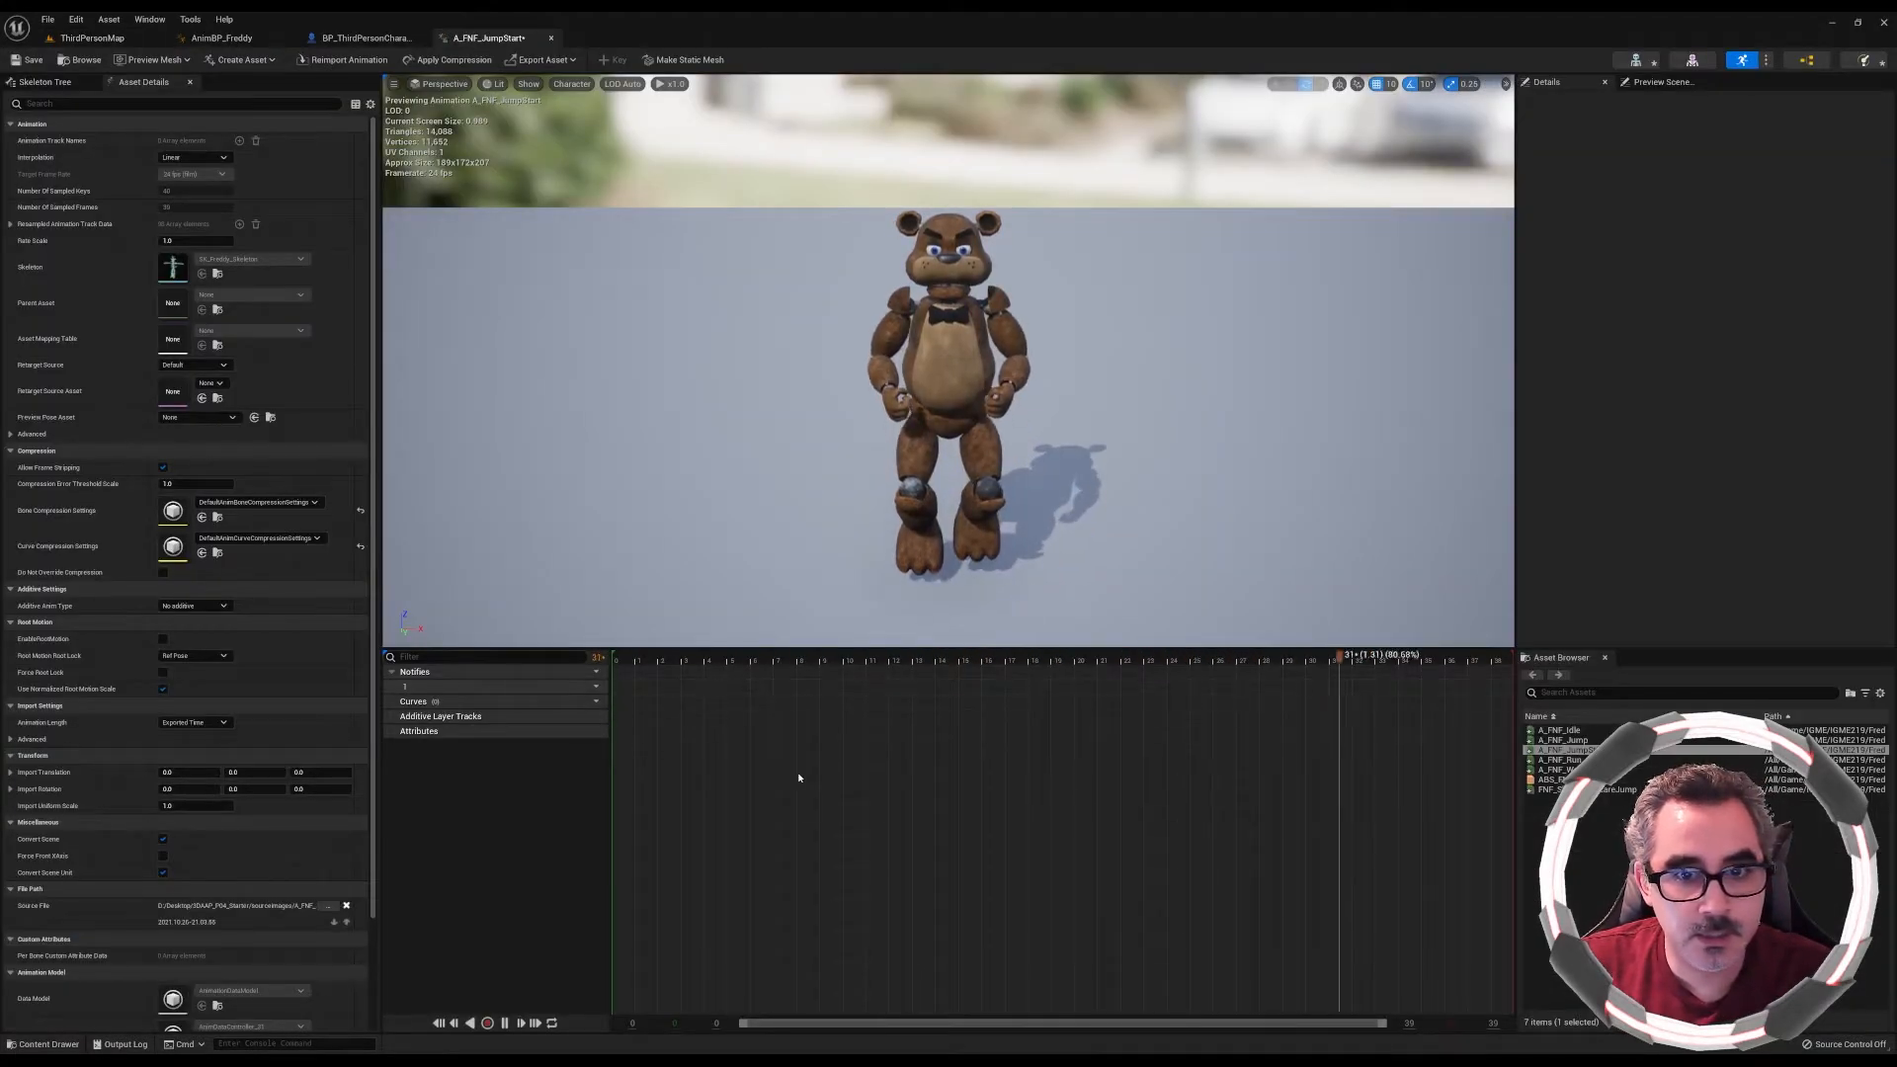
{"action": "left_click", "coordinate": [505, 1023]}
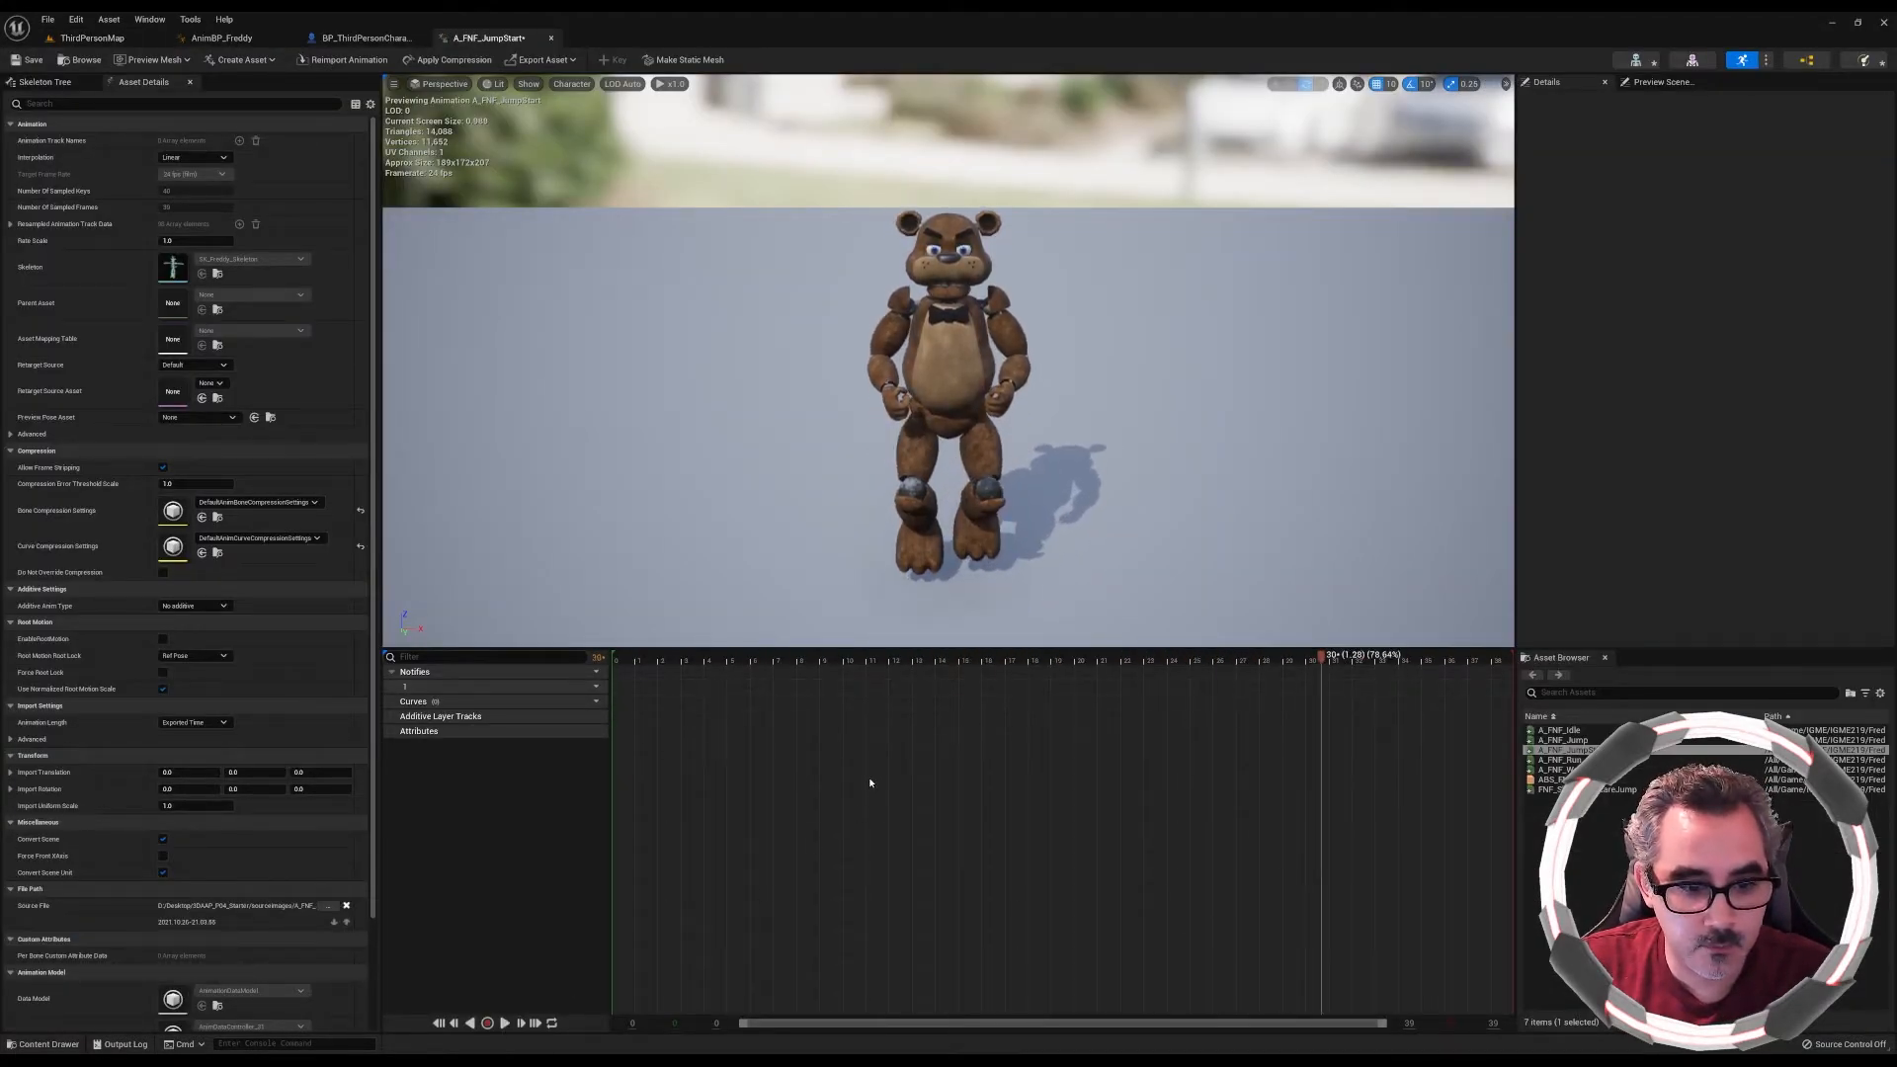
{"action": "left_click_drag", "start_coordinate": [846, 678], "coordinate": [914, 661]}
{"action": "right_click", "coordinate": [915, 660]}
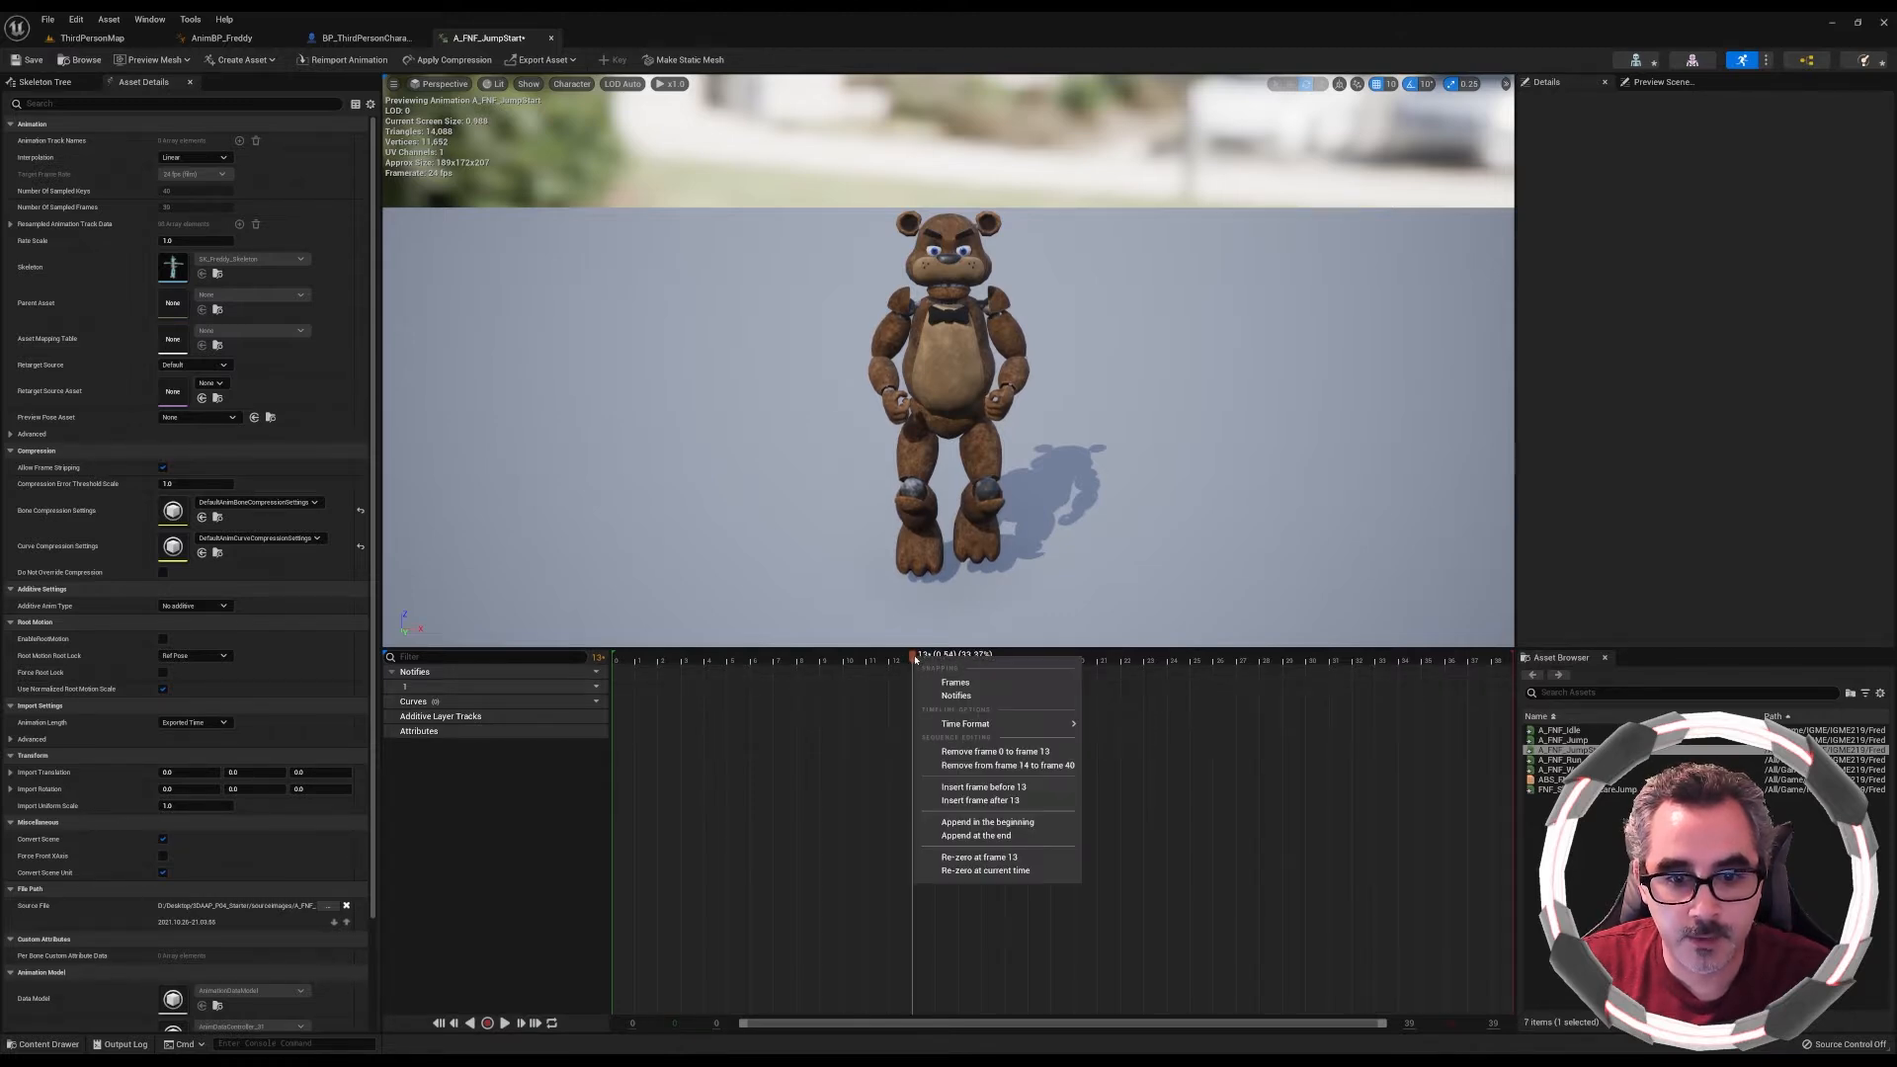
{"action": "left_click", "coordinate": [1025, 767]}
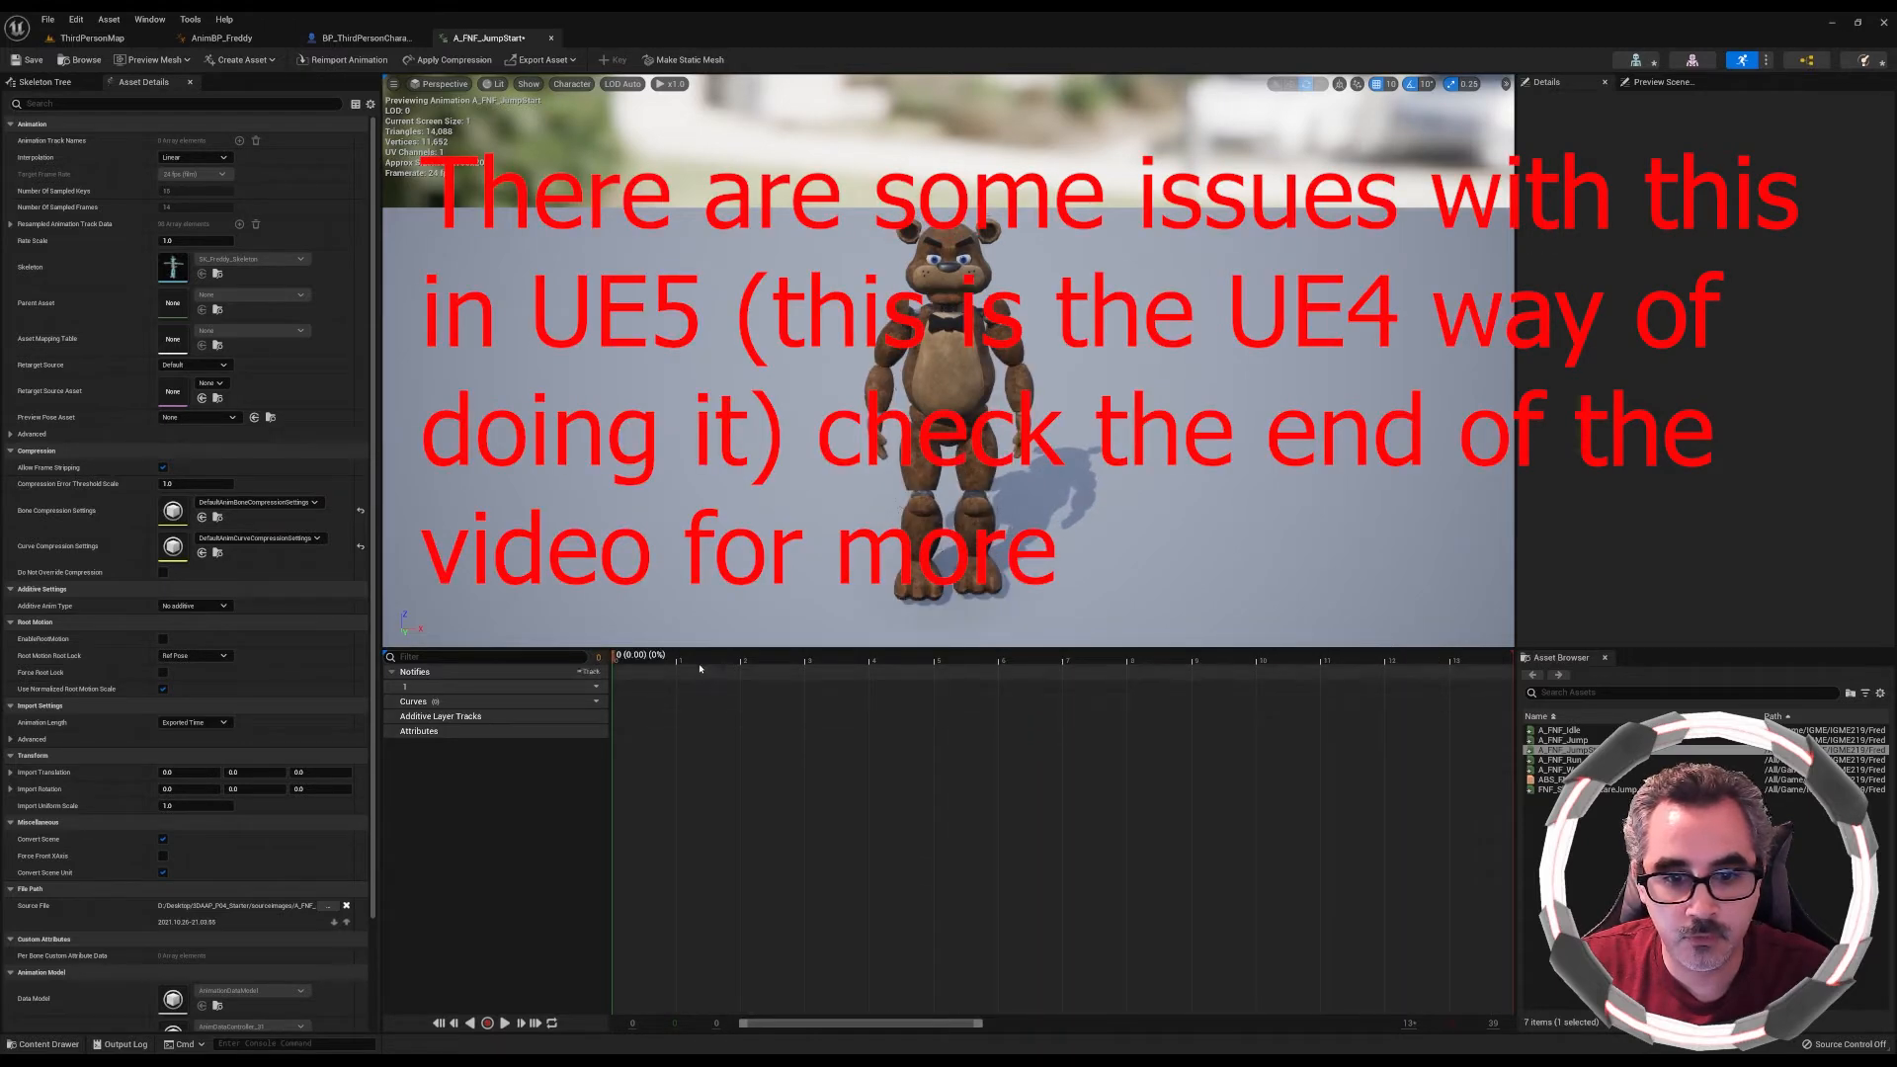
Play back the trimmed A_FNF_JumpStart animation, pause it and save the asset
{"action": "left_click_drag", "start_coordinate": [708, 660], "coordinate": [542, 723]}
{"action": "mouse_move", "coordinate": [549, 658]}
{"action": "left_mouse_down"}
{"action": "mouse_move", "coordinate": [1533, 692]}
{"action": "mouse_move", "coordinate": [1003, 667]}
{"action": "mouse_move", "coordinate": [565, 682]}
{"action": "left_mouse_up"}
{"action": "left_click", "coordinate": [468, 1025]}
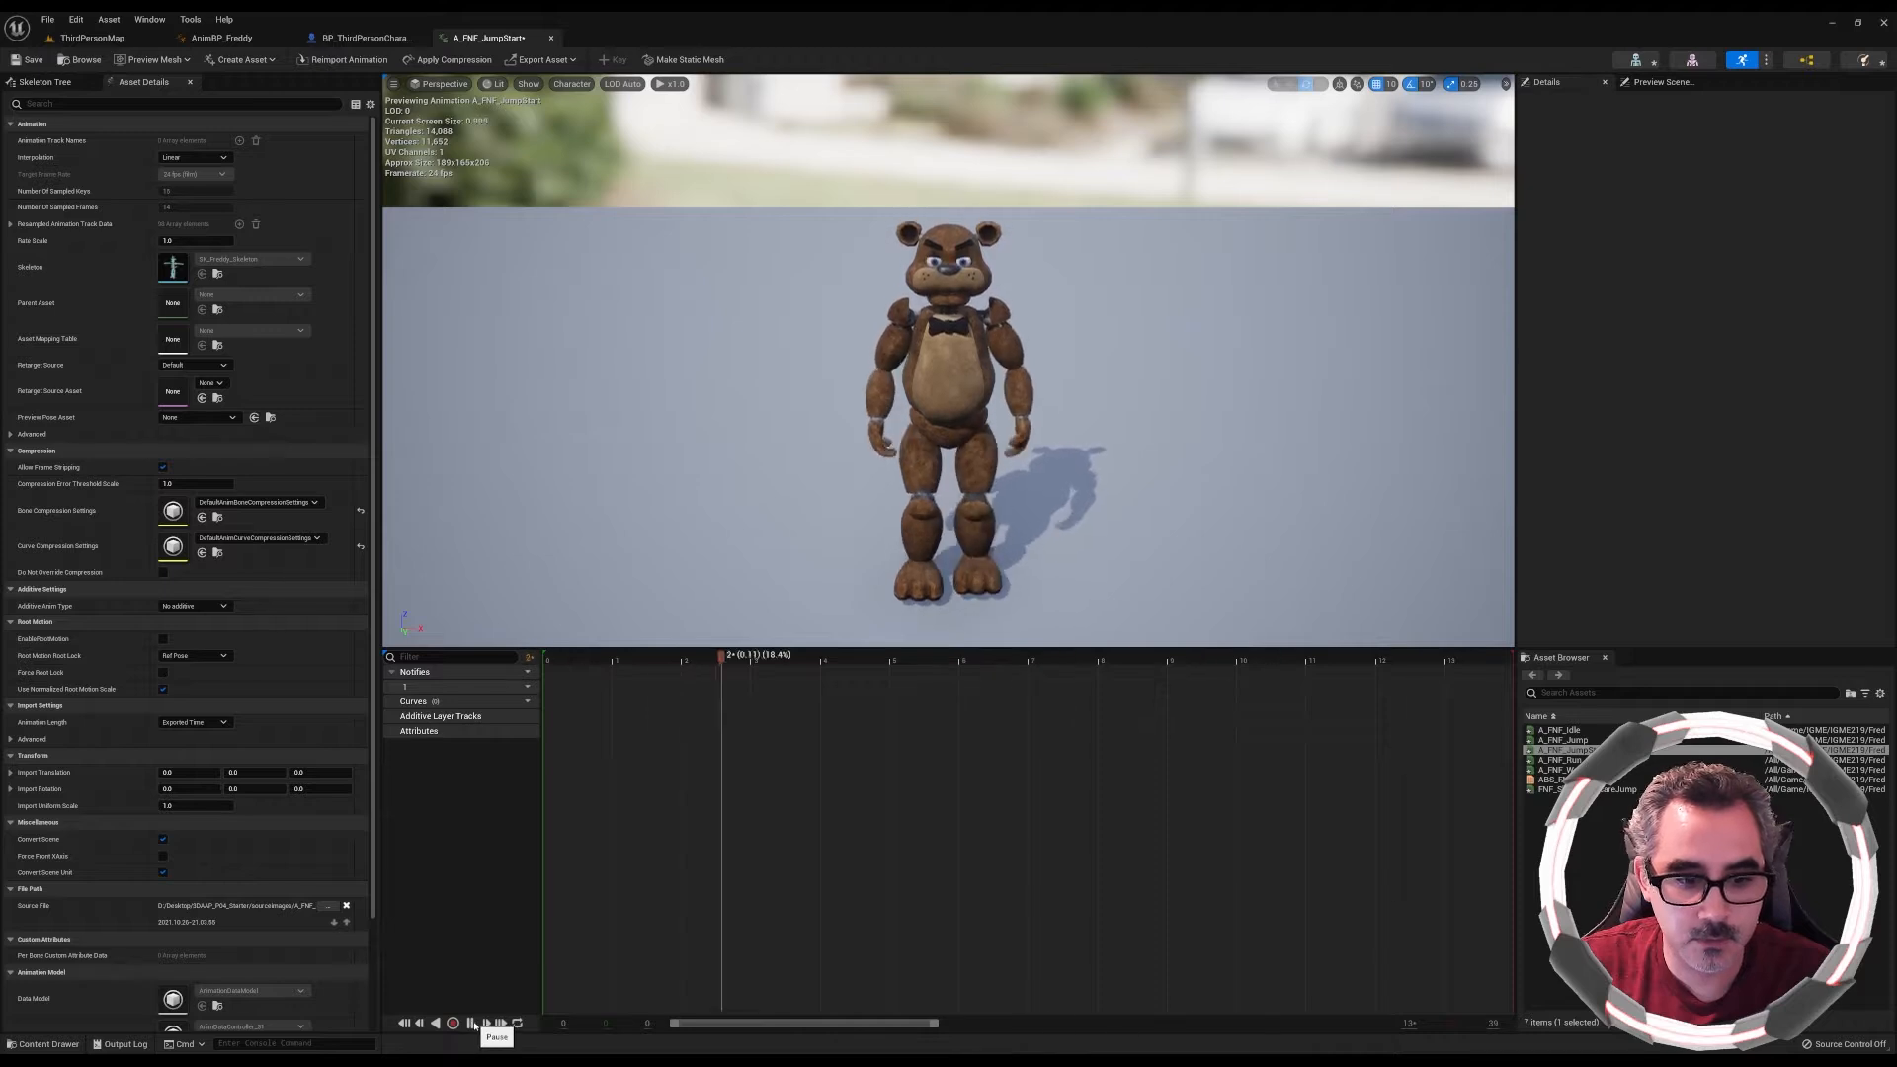
{"action": "left_click", "coordinate": [472, 1024]}
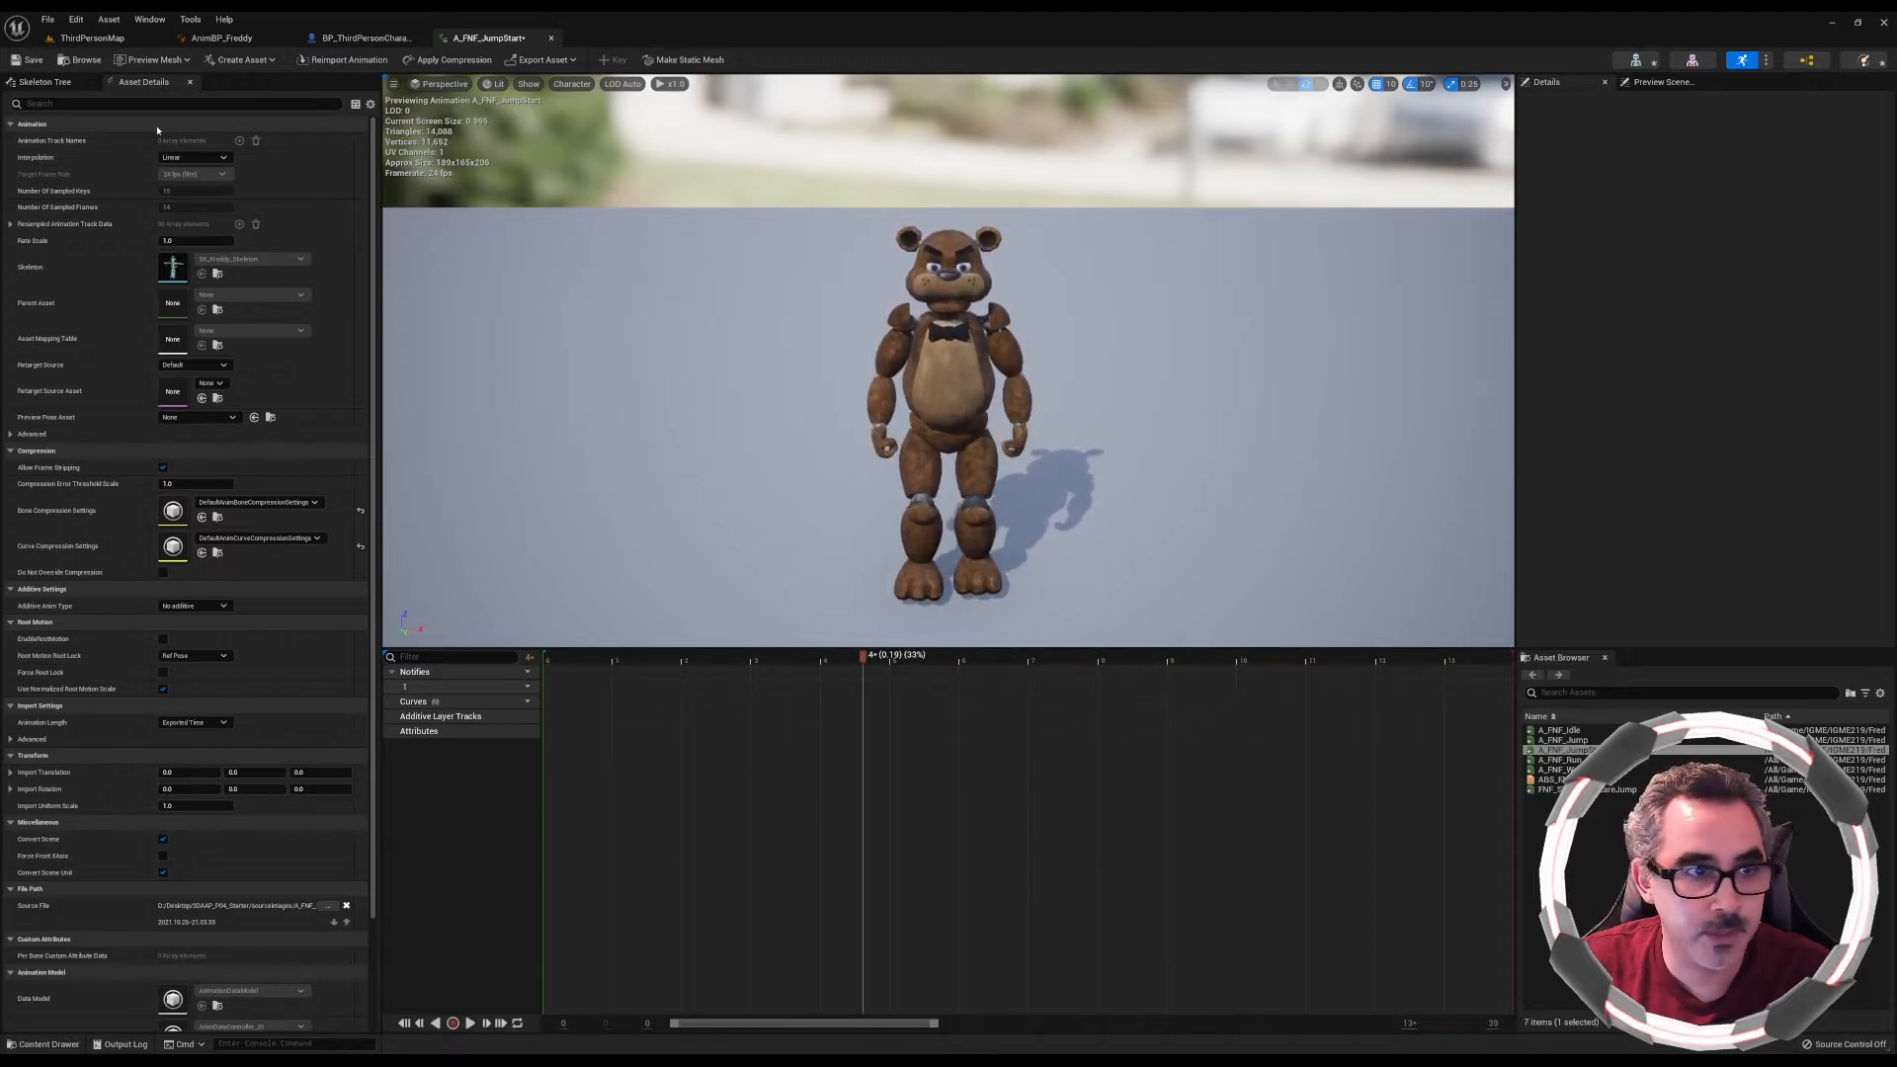
{"action": "left_click", "coordinate": [27, 59]}
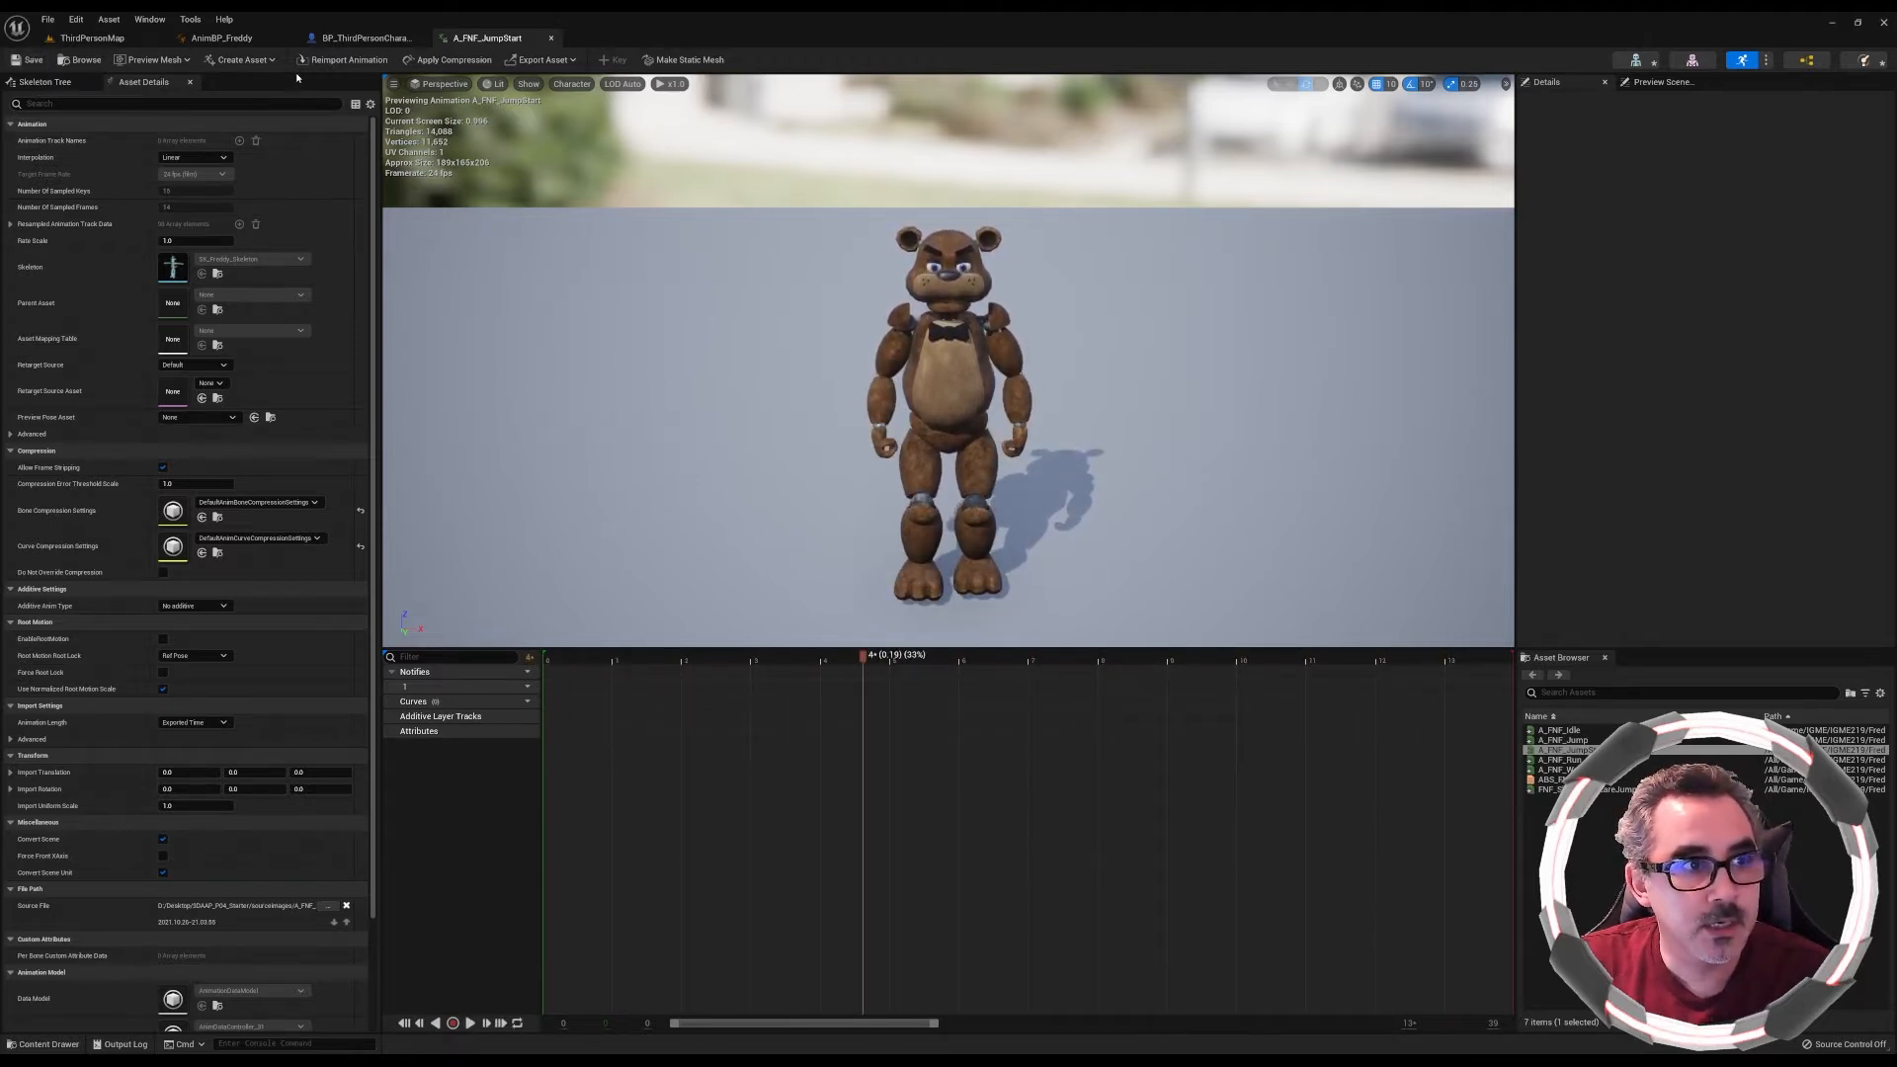
Return to the ThirdPersonMap level, duplicate the A_FNF_Jump animation again and name the copy A_FNF_JumpLoop
{"action": "left_click", "coordinate": [114, 39]}
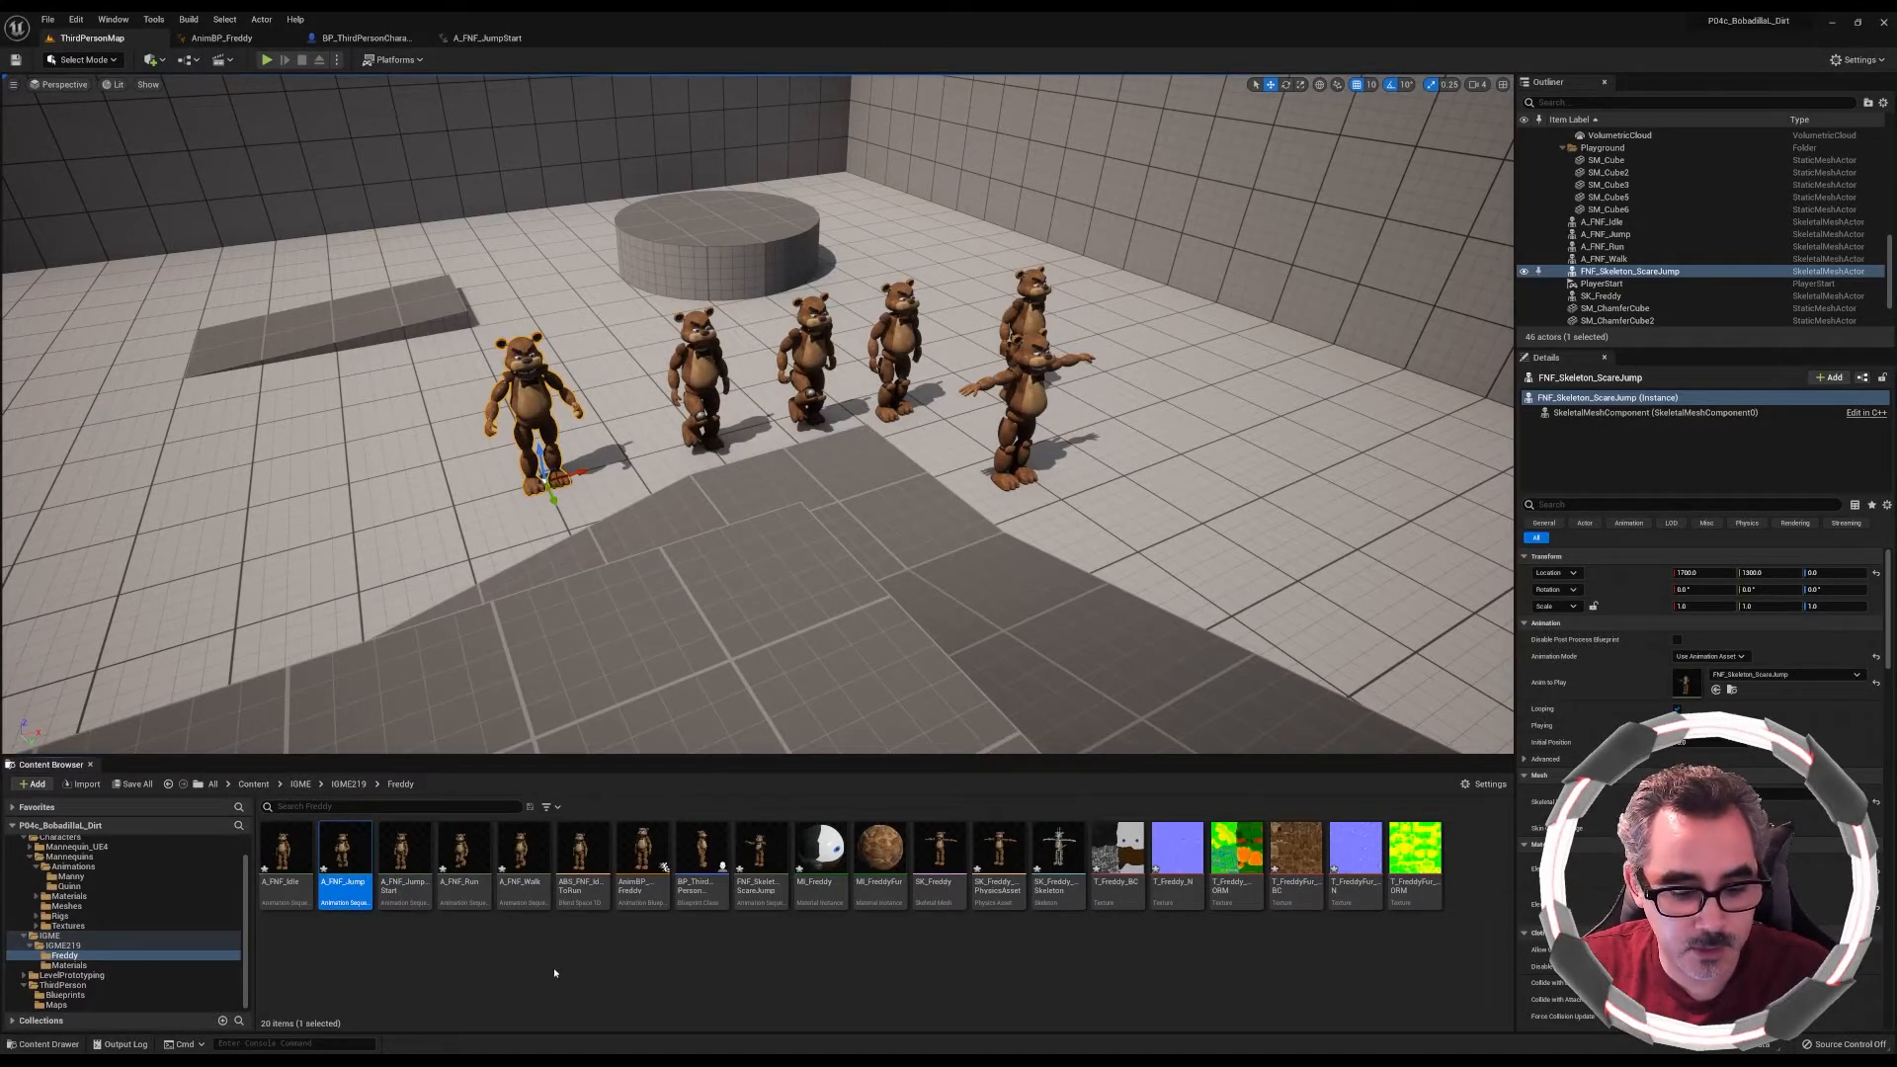
{"action": "key", "text": "ctrl+d"}
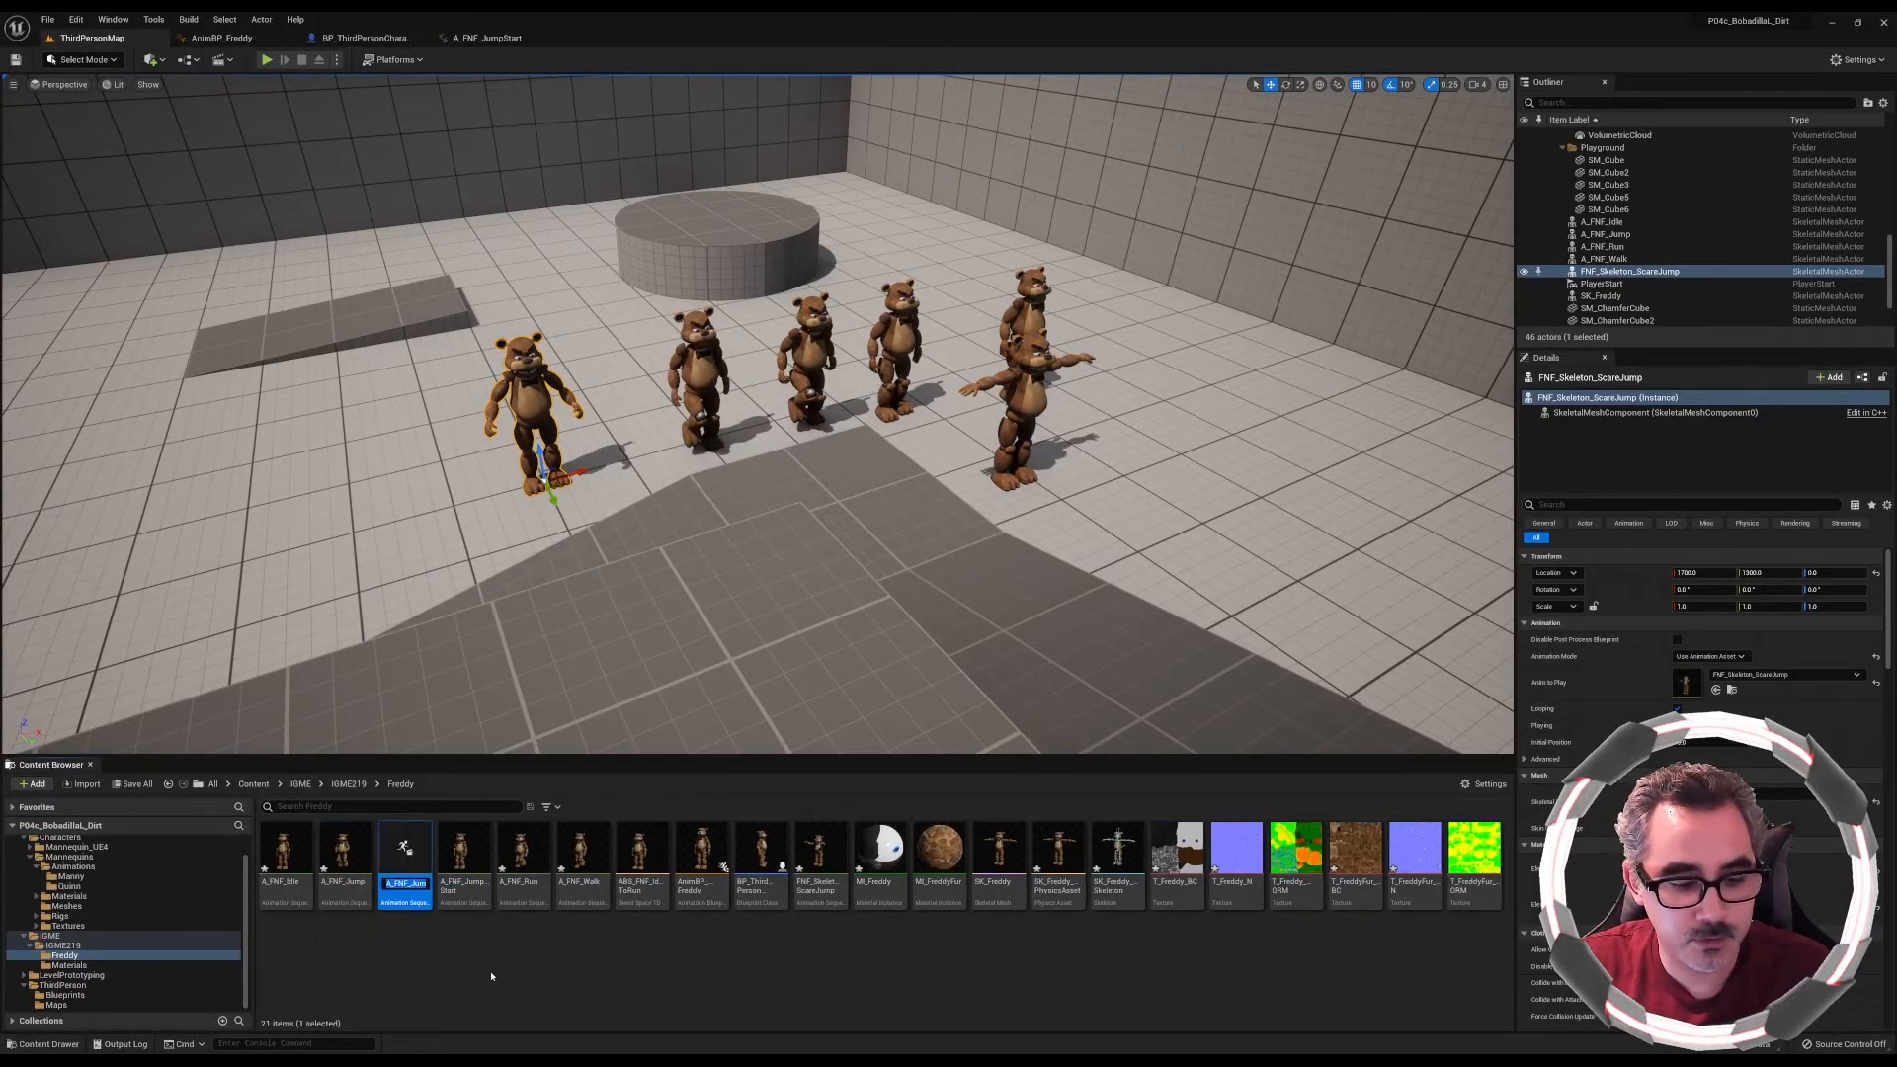
{"action": "key", "text": "End"}
{"action": "key", "text": "BackSpace"}
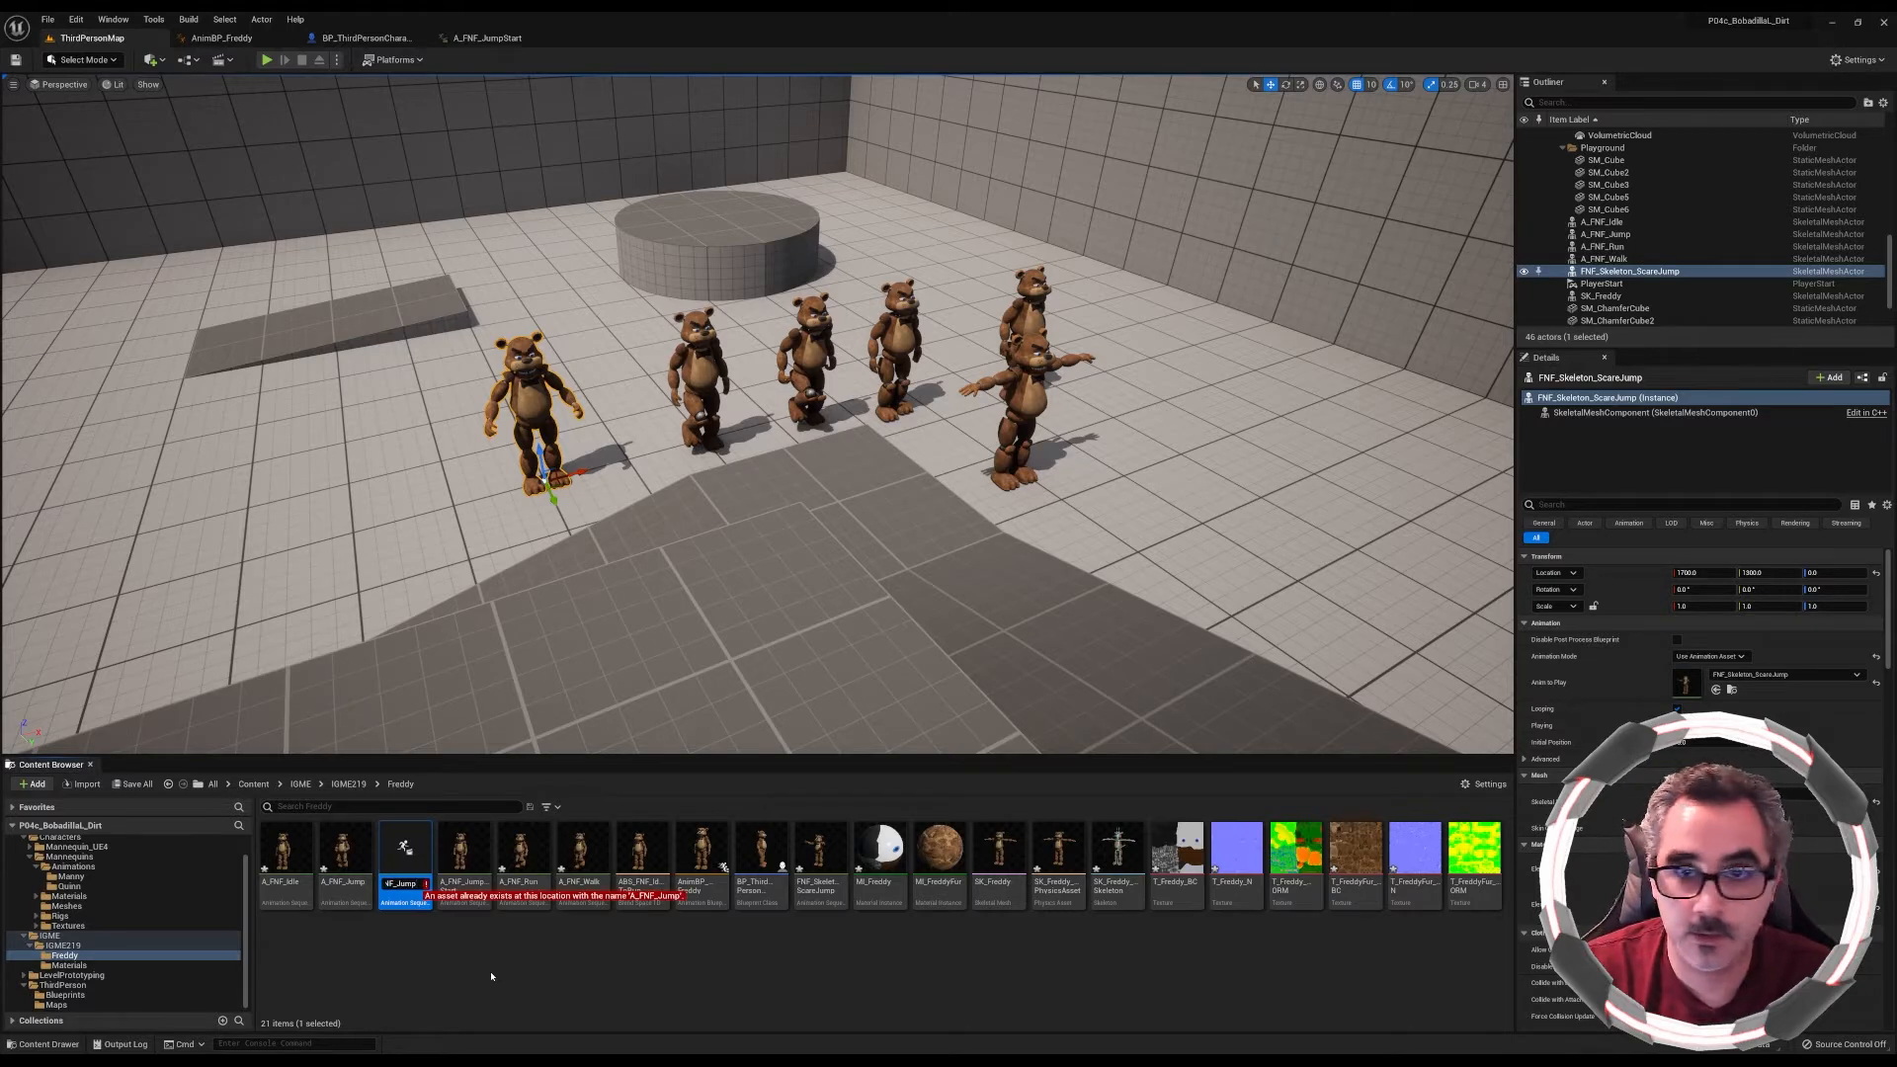
{"action": "type", "text": "Lopp"}
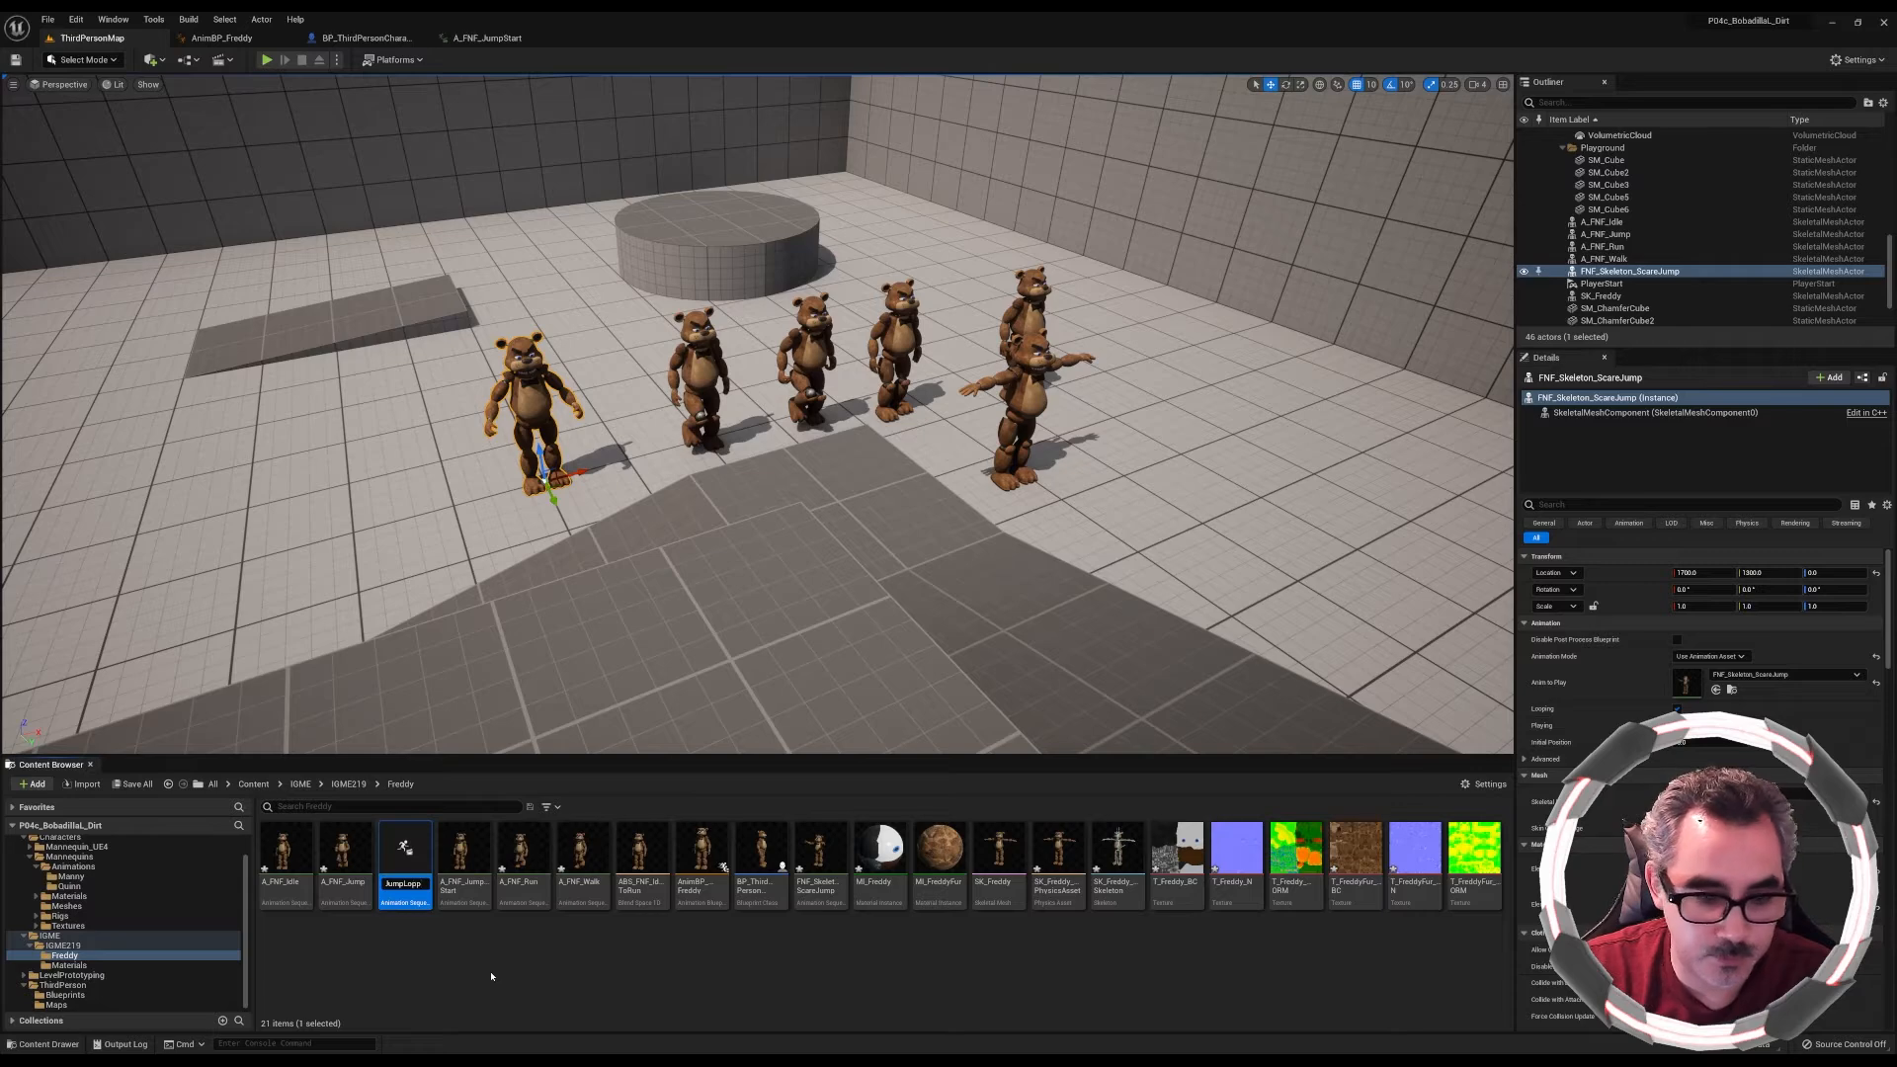
{"action": "type", "text": "oop"}
{"action": "key", "text": "Return"}
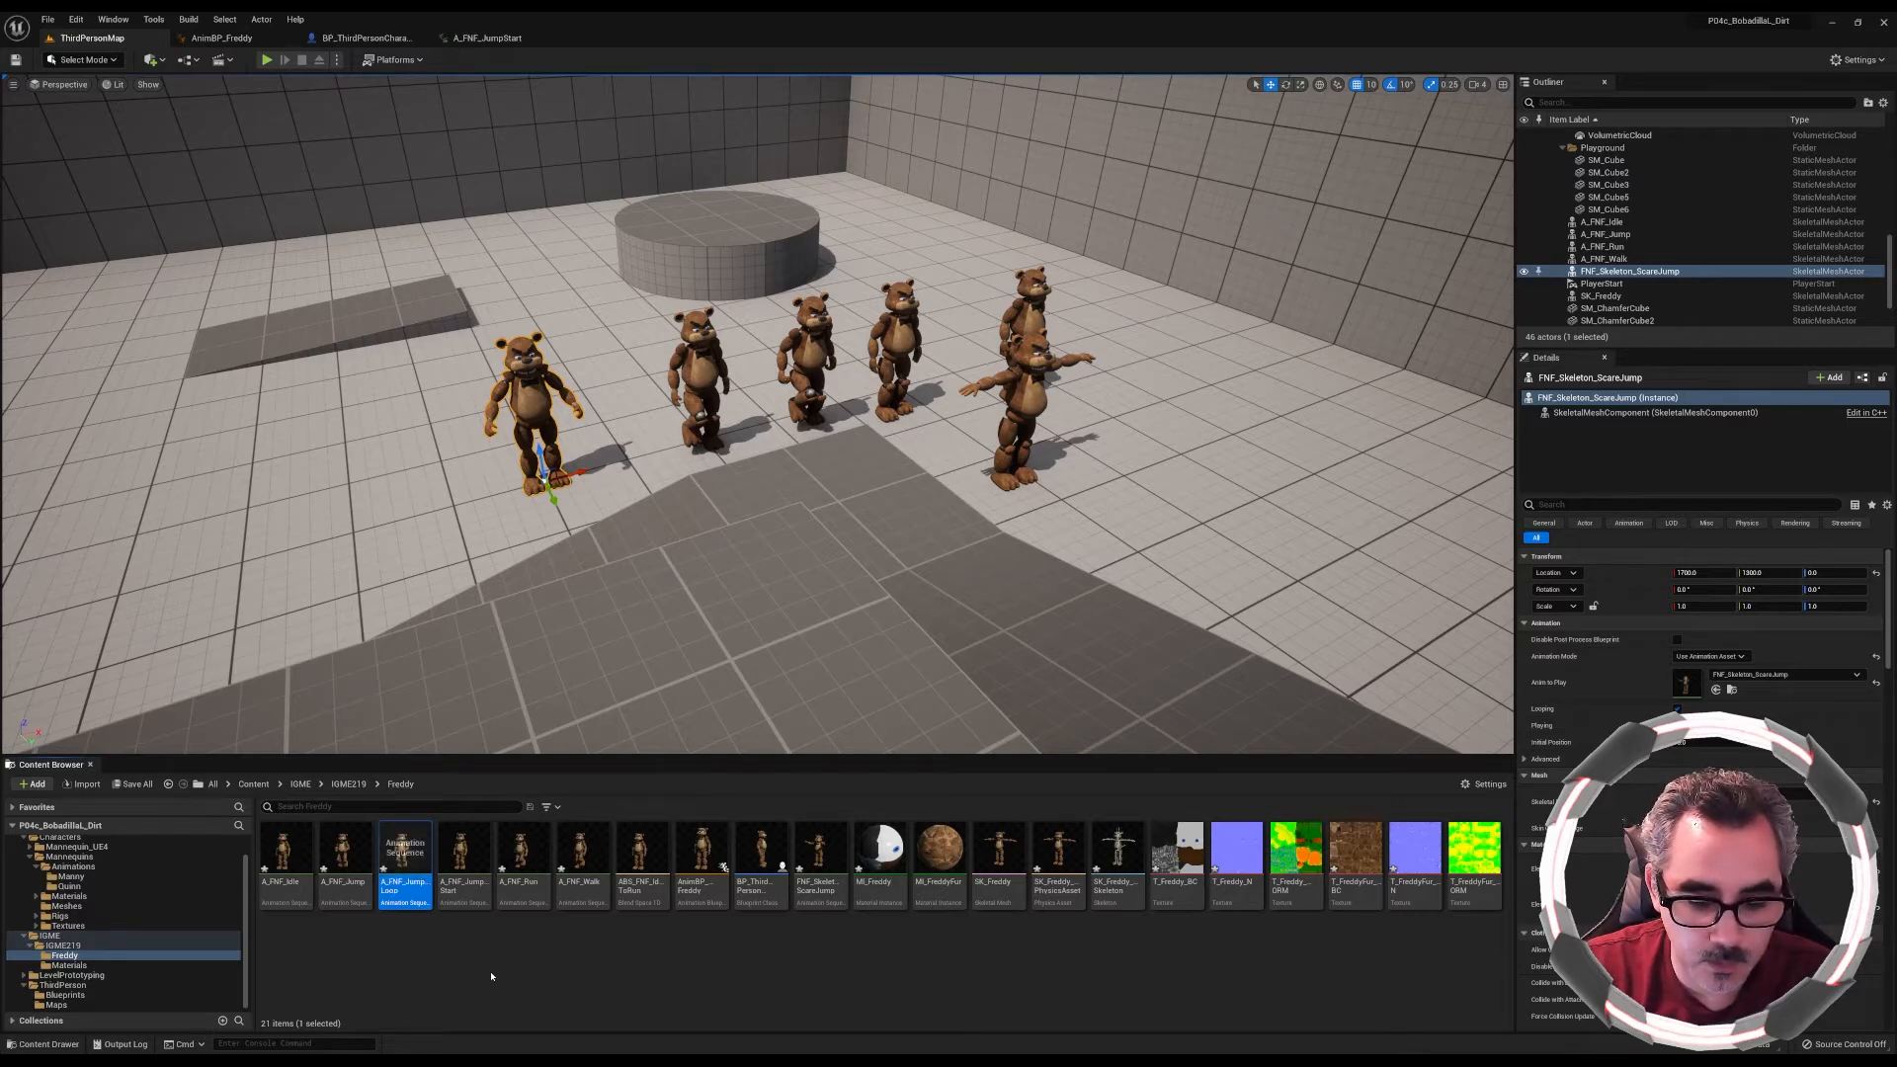
Open A_FNF_JumpLoop and remove its opening frames 0 to 14
{"action": "key", "text": "Return"}
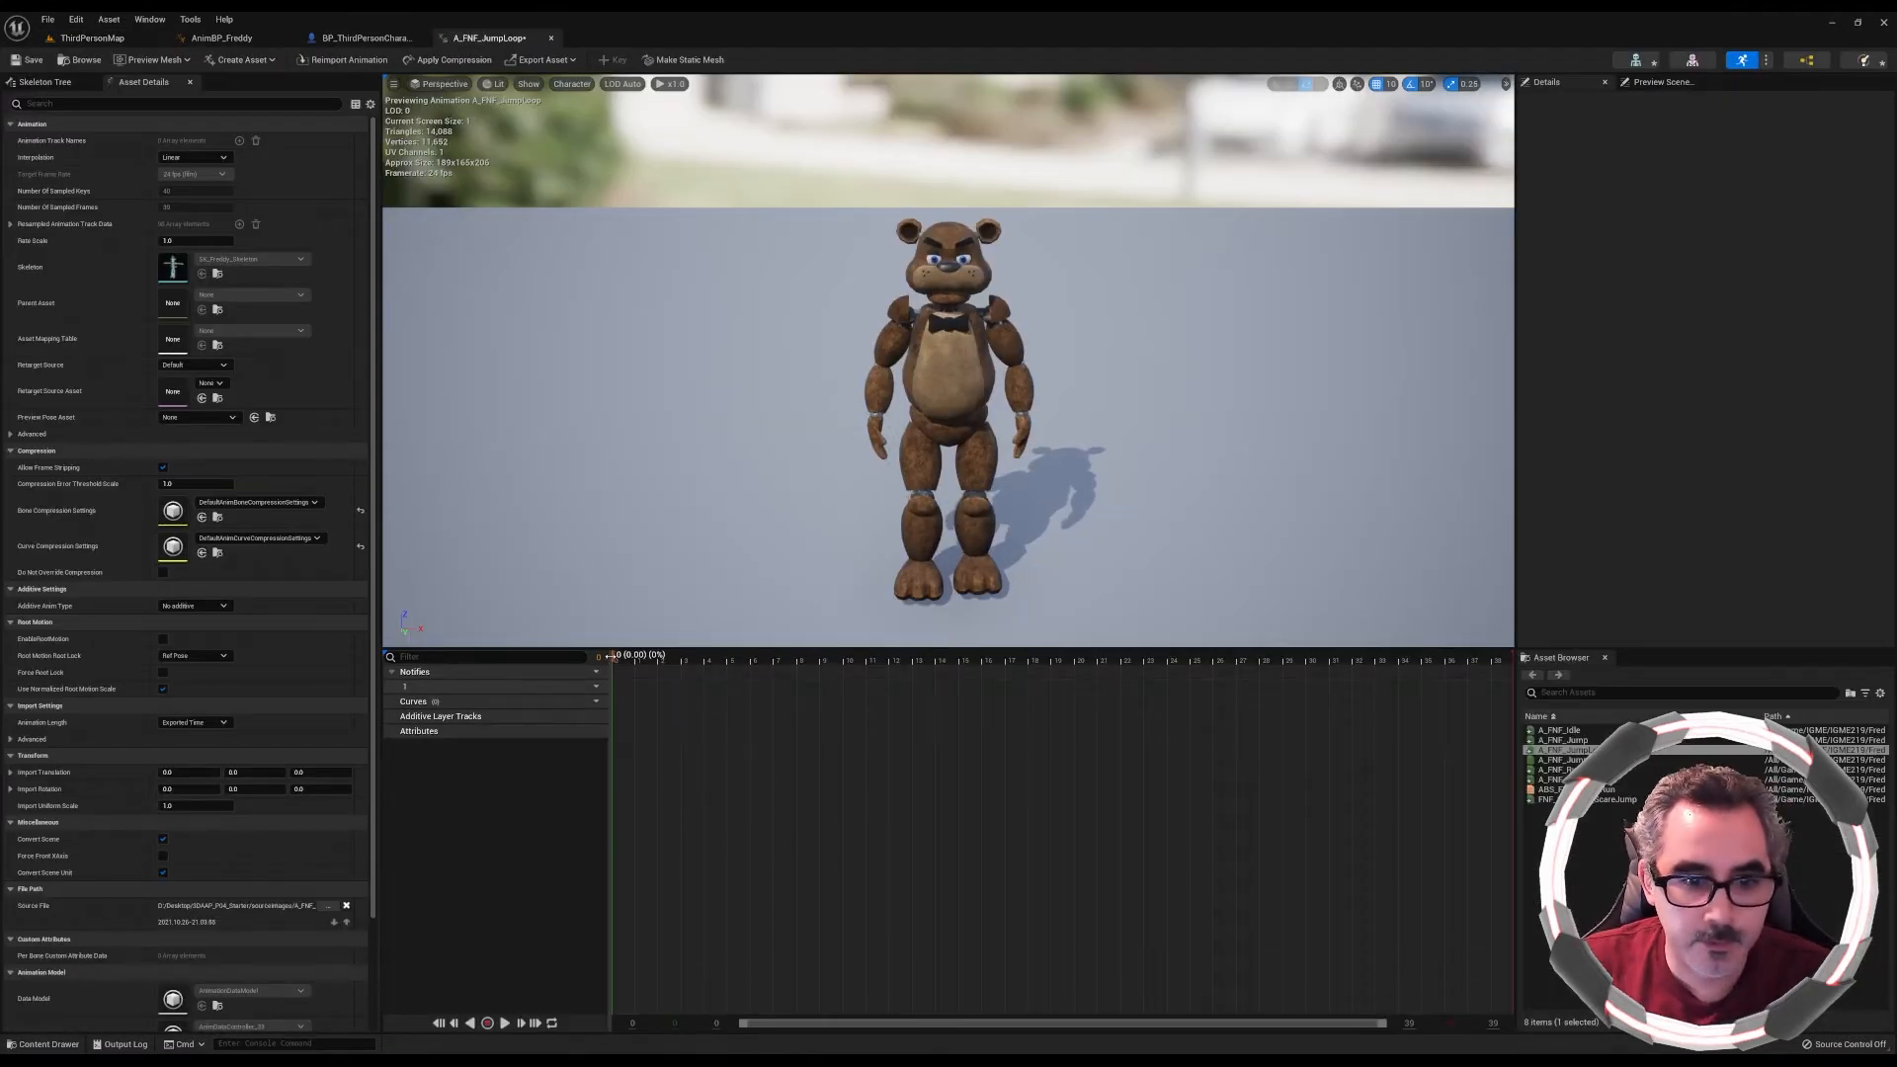
{"action": "left_click_drag", "start_coordinate": [614, 661], "coordinate": [937, 677]}
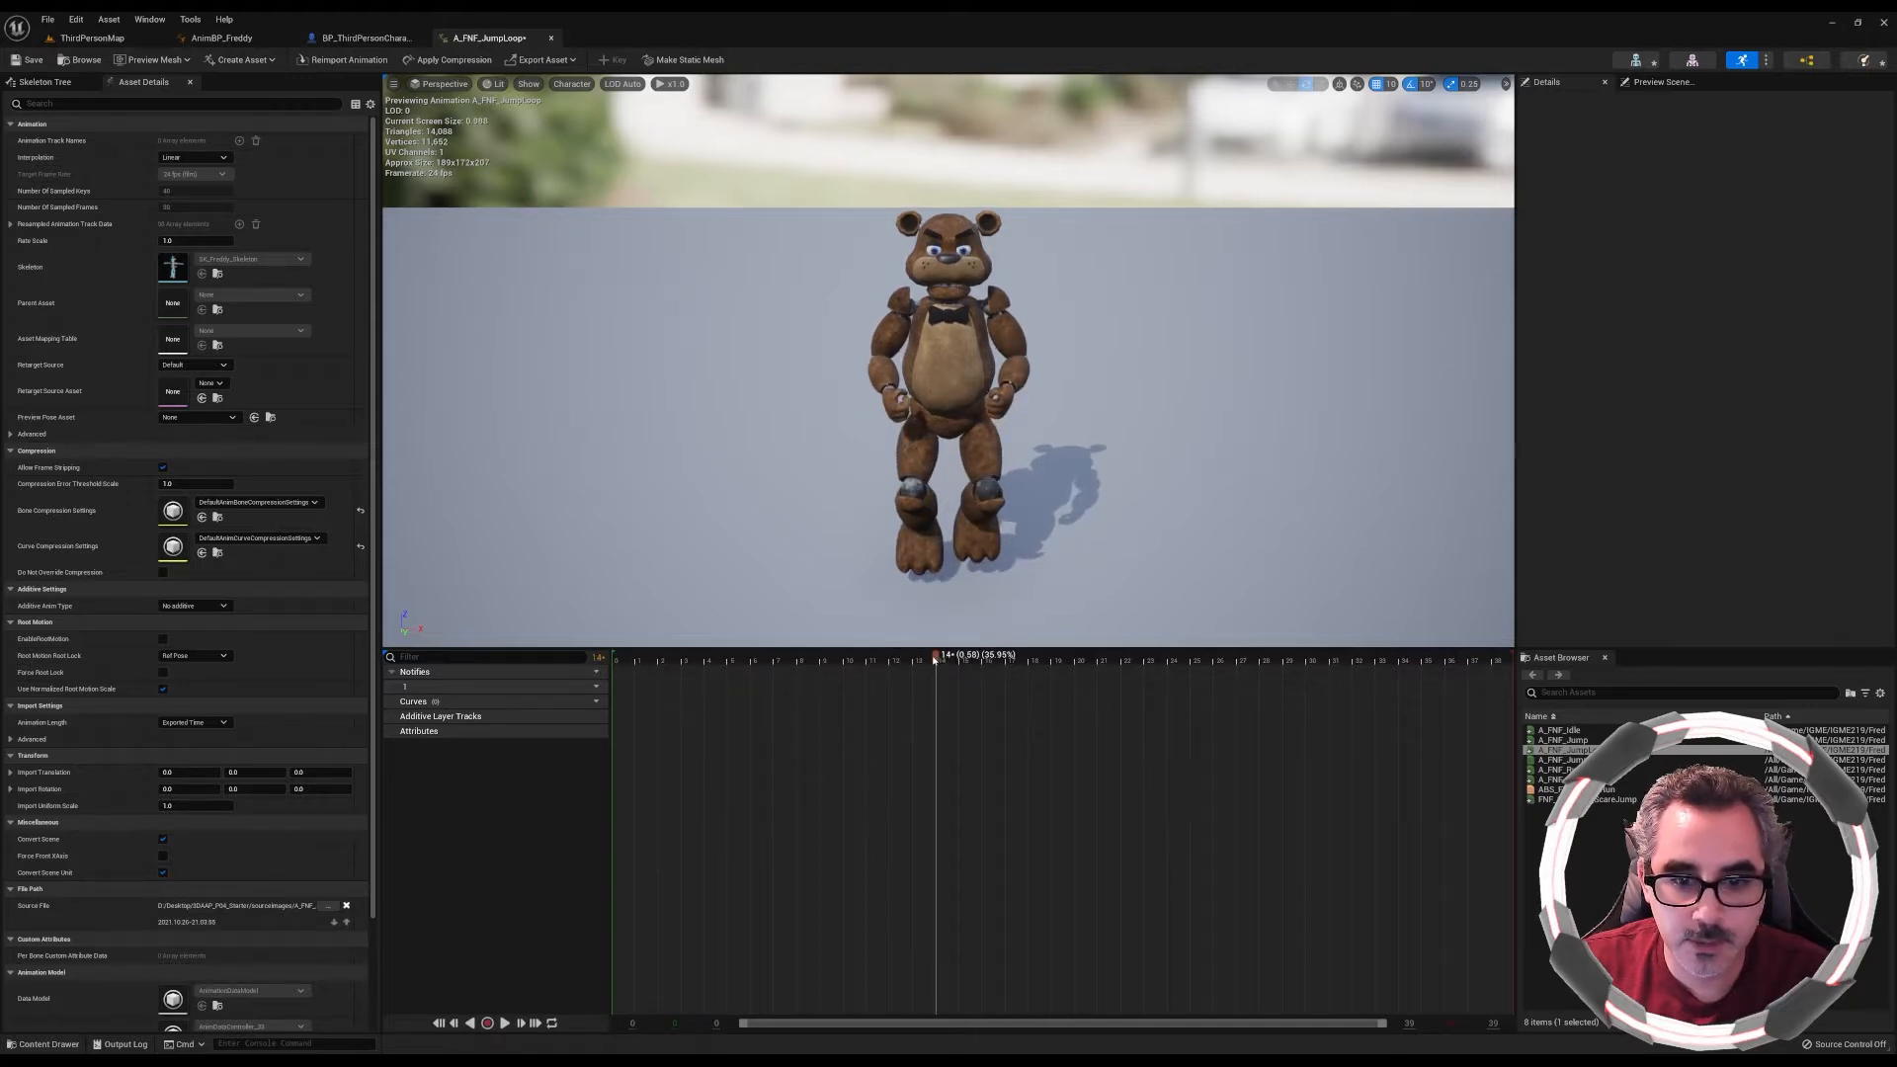
{"action": "right_click", "coordinate": [935, 660]}
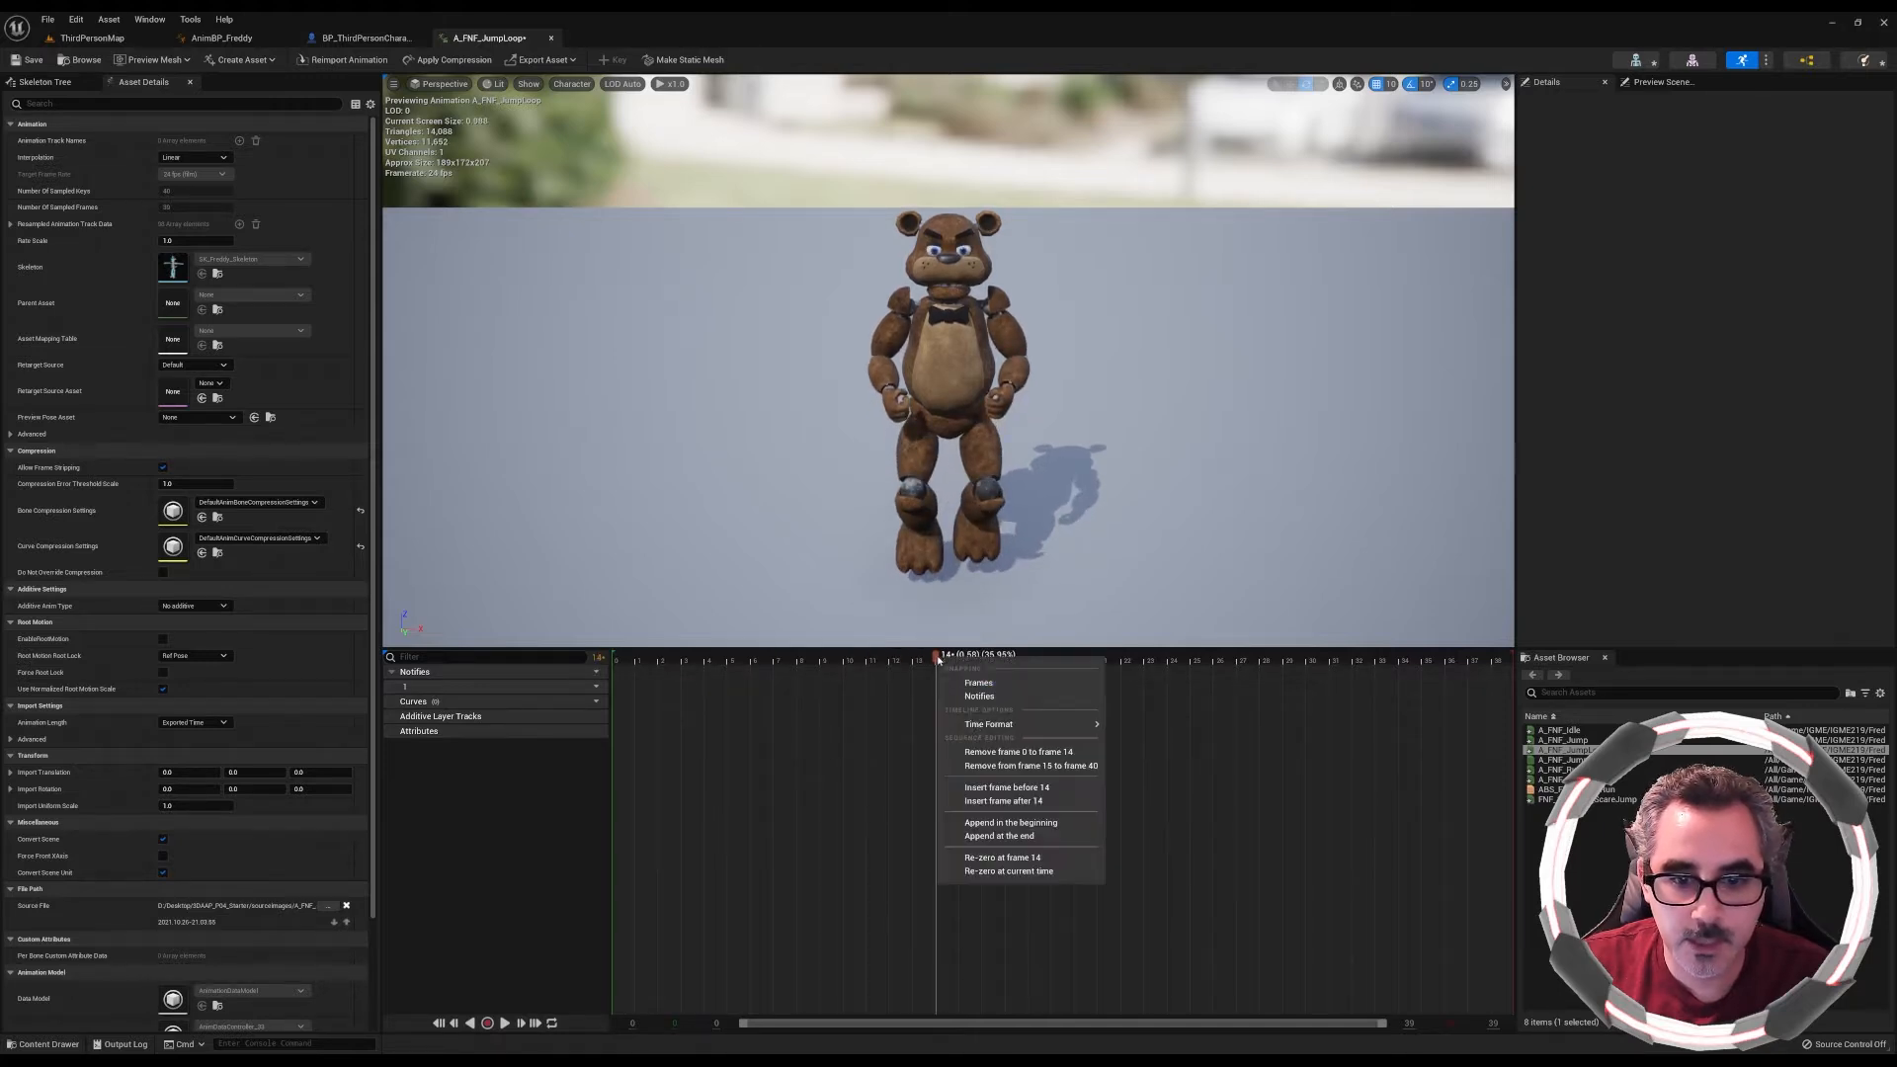
{"action": "left_click", "coordinate": [1047, 755]}
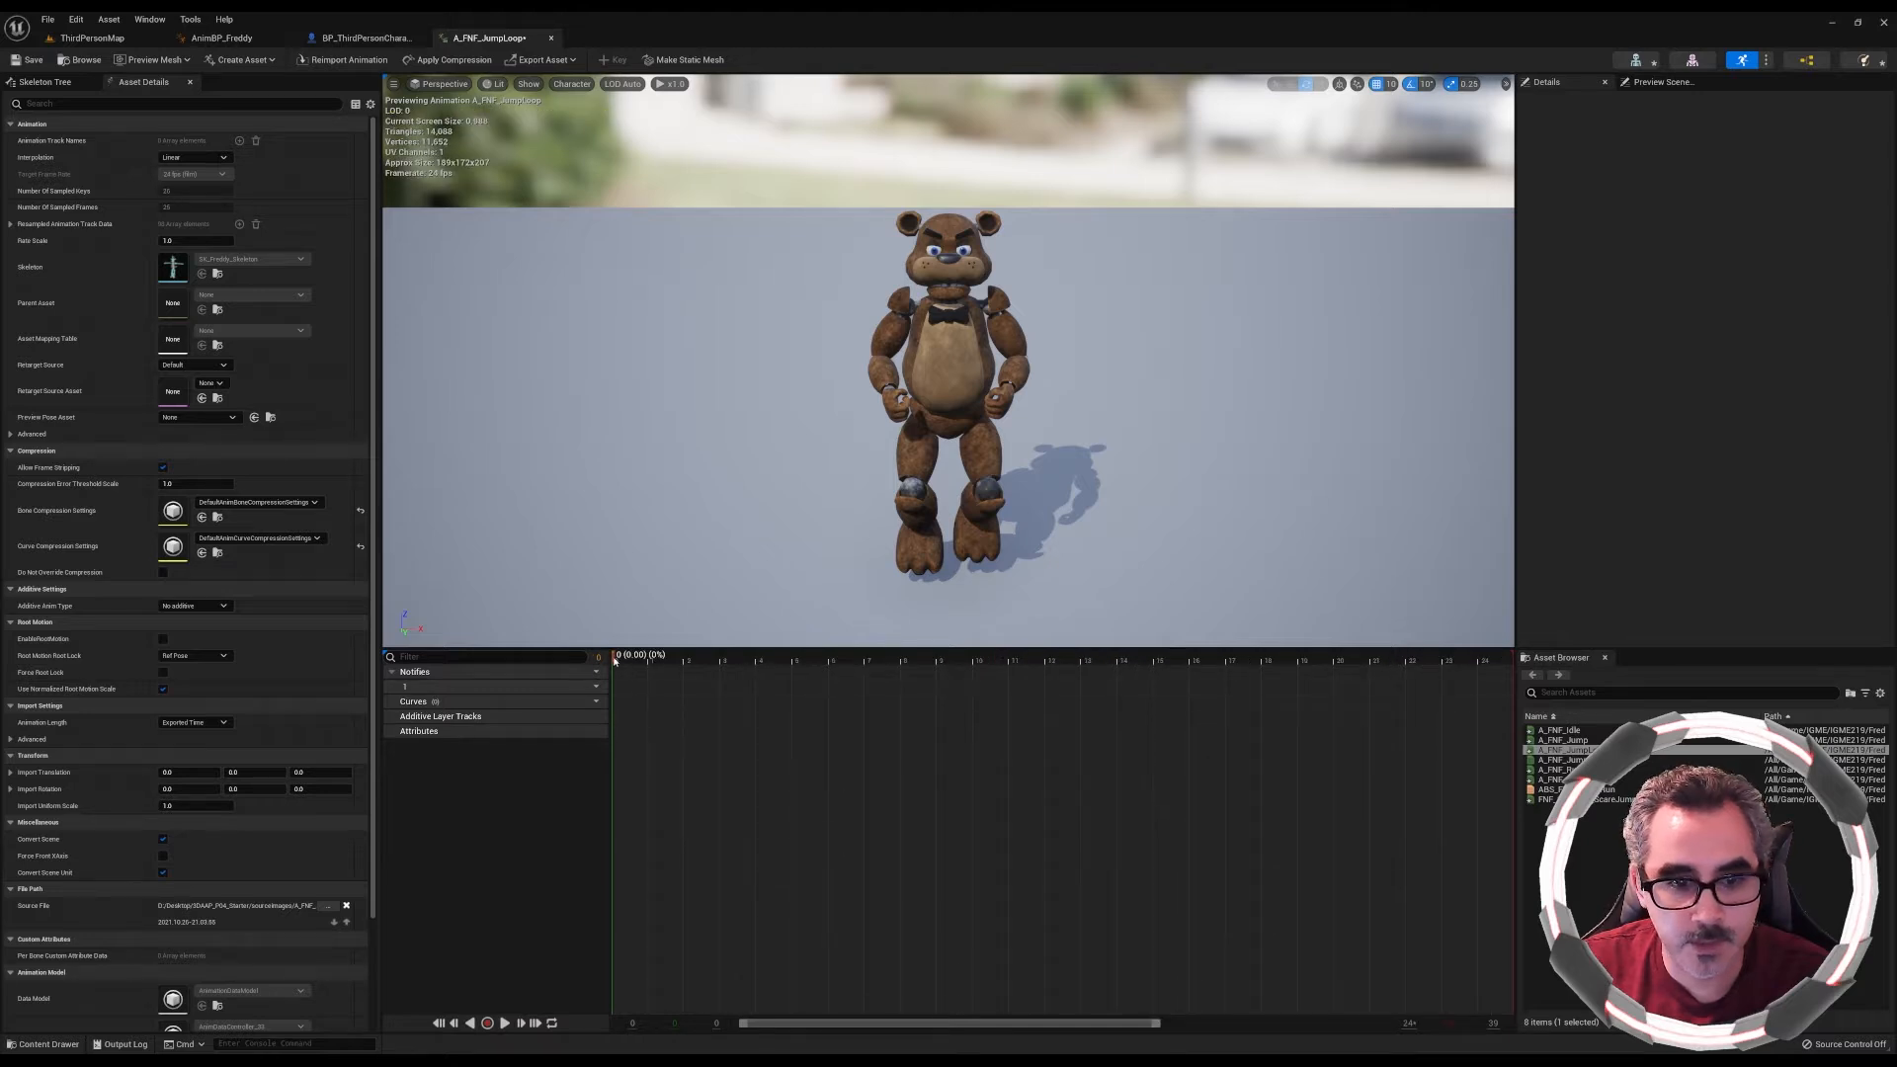
Find where the airborne pose ends in A_FNF_JumpLoop and remove frames 20 to 26
{"action": "left_click_drag", "start_coordinate": [615, 661], "coordinate": [1301, 674]}
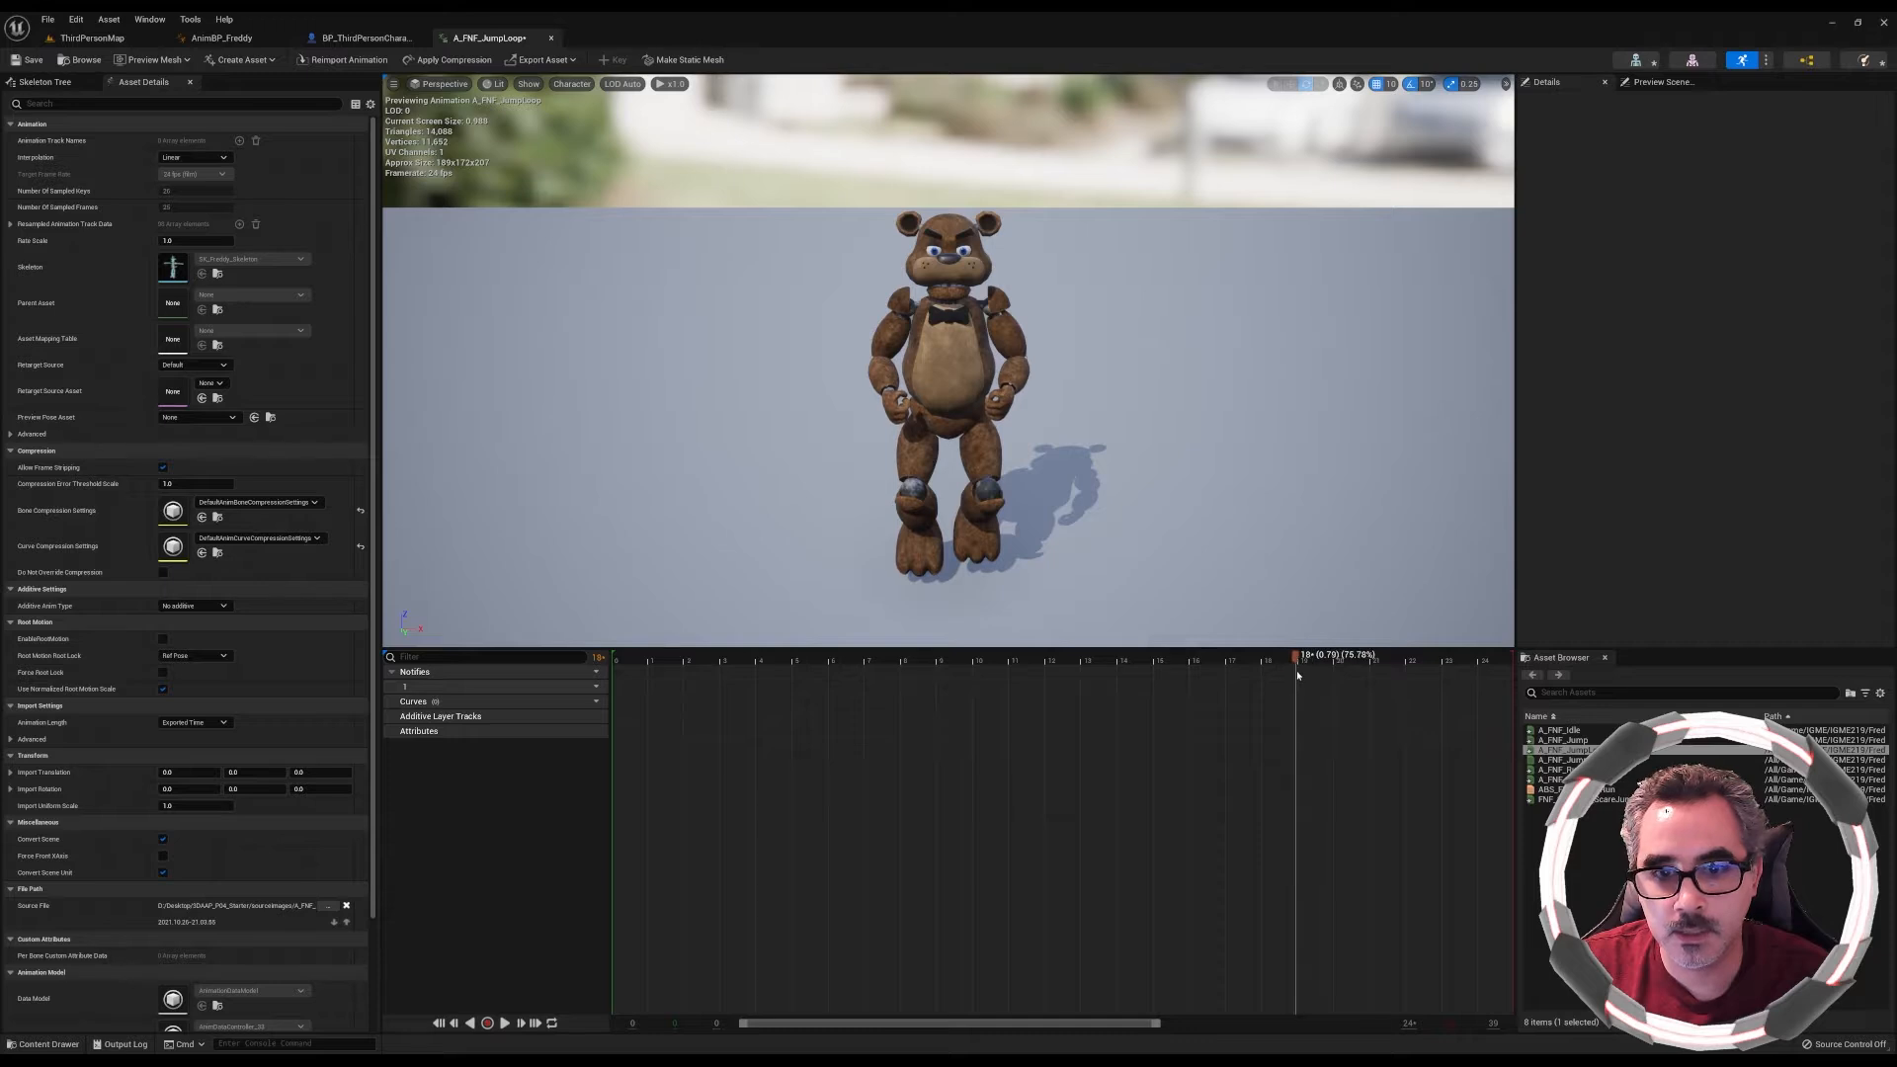
{"action": "mouse_move", "coordinate": [1297, 670]}
{"action": "left_mouse_down"}
{"action": "mouse_move", "coordinate": [1140, 672]}
{"action": "mouse_move", "coordinate": [1299, 678]}
{"action": "left_mouse_up"}
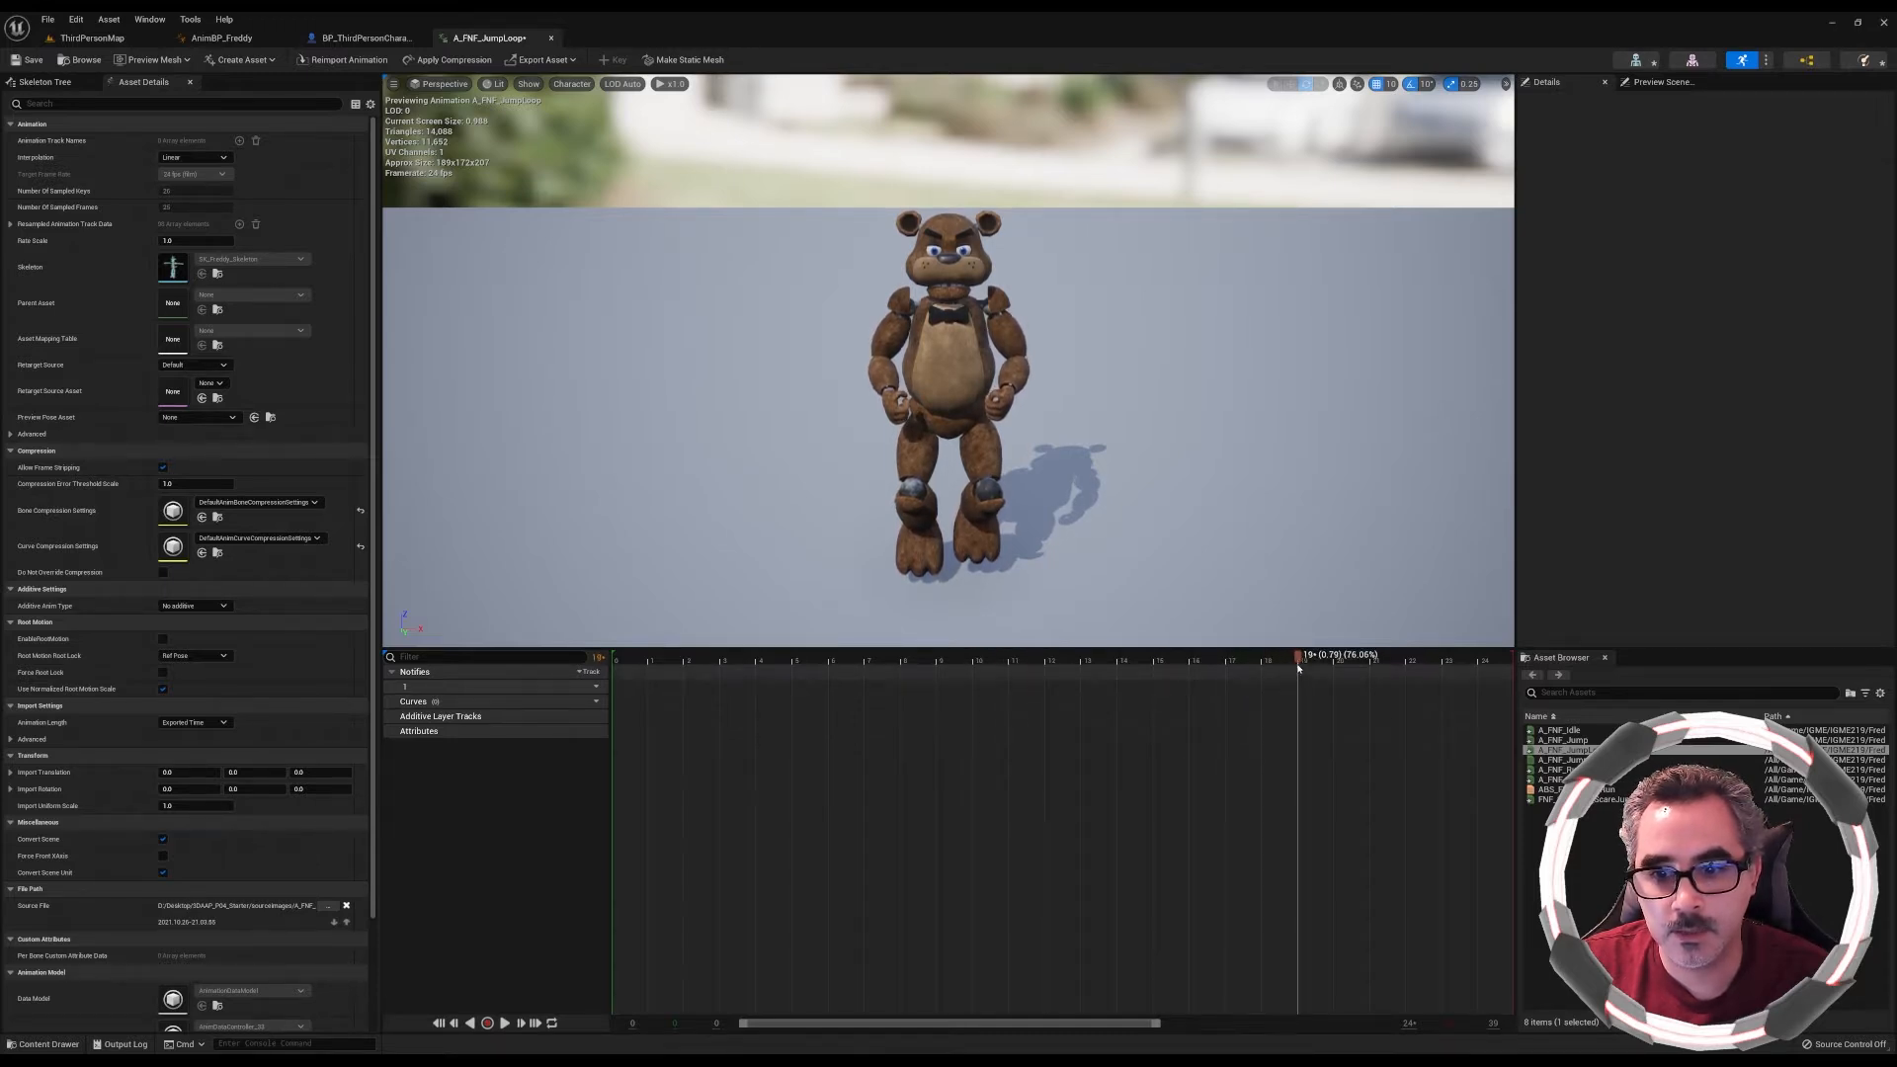
{"action": "right_click", "coordinate": [1298, 660]}
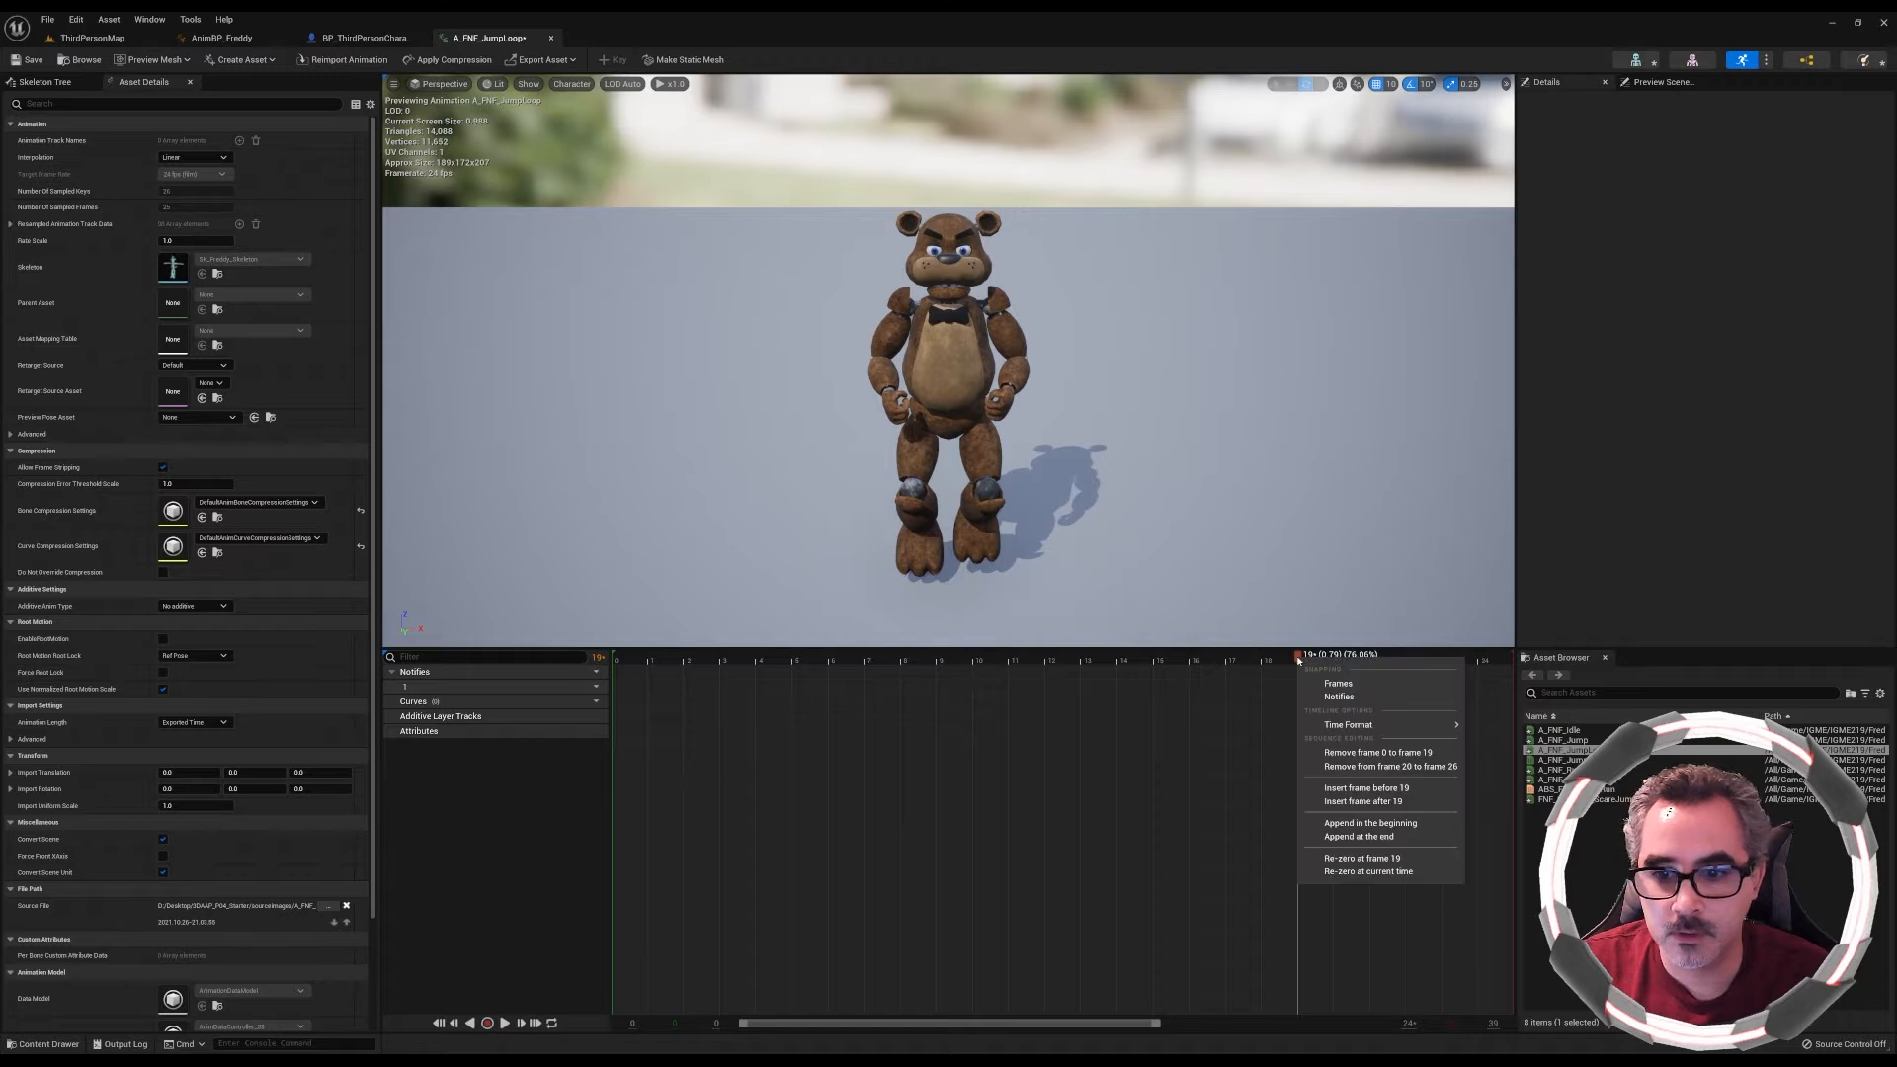
{"action": "left_click", "coordinate": [1368, 768]}
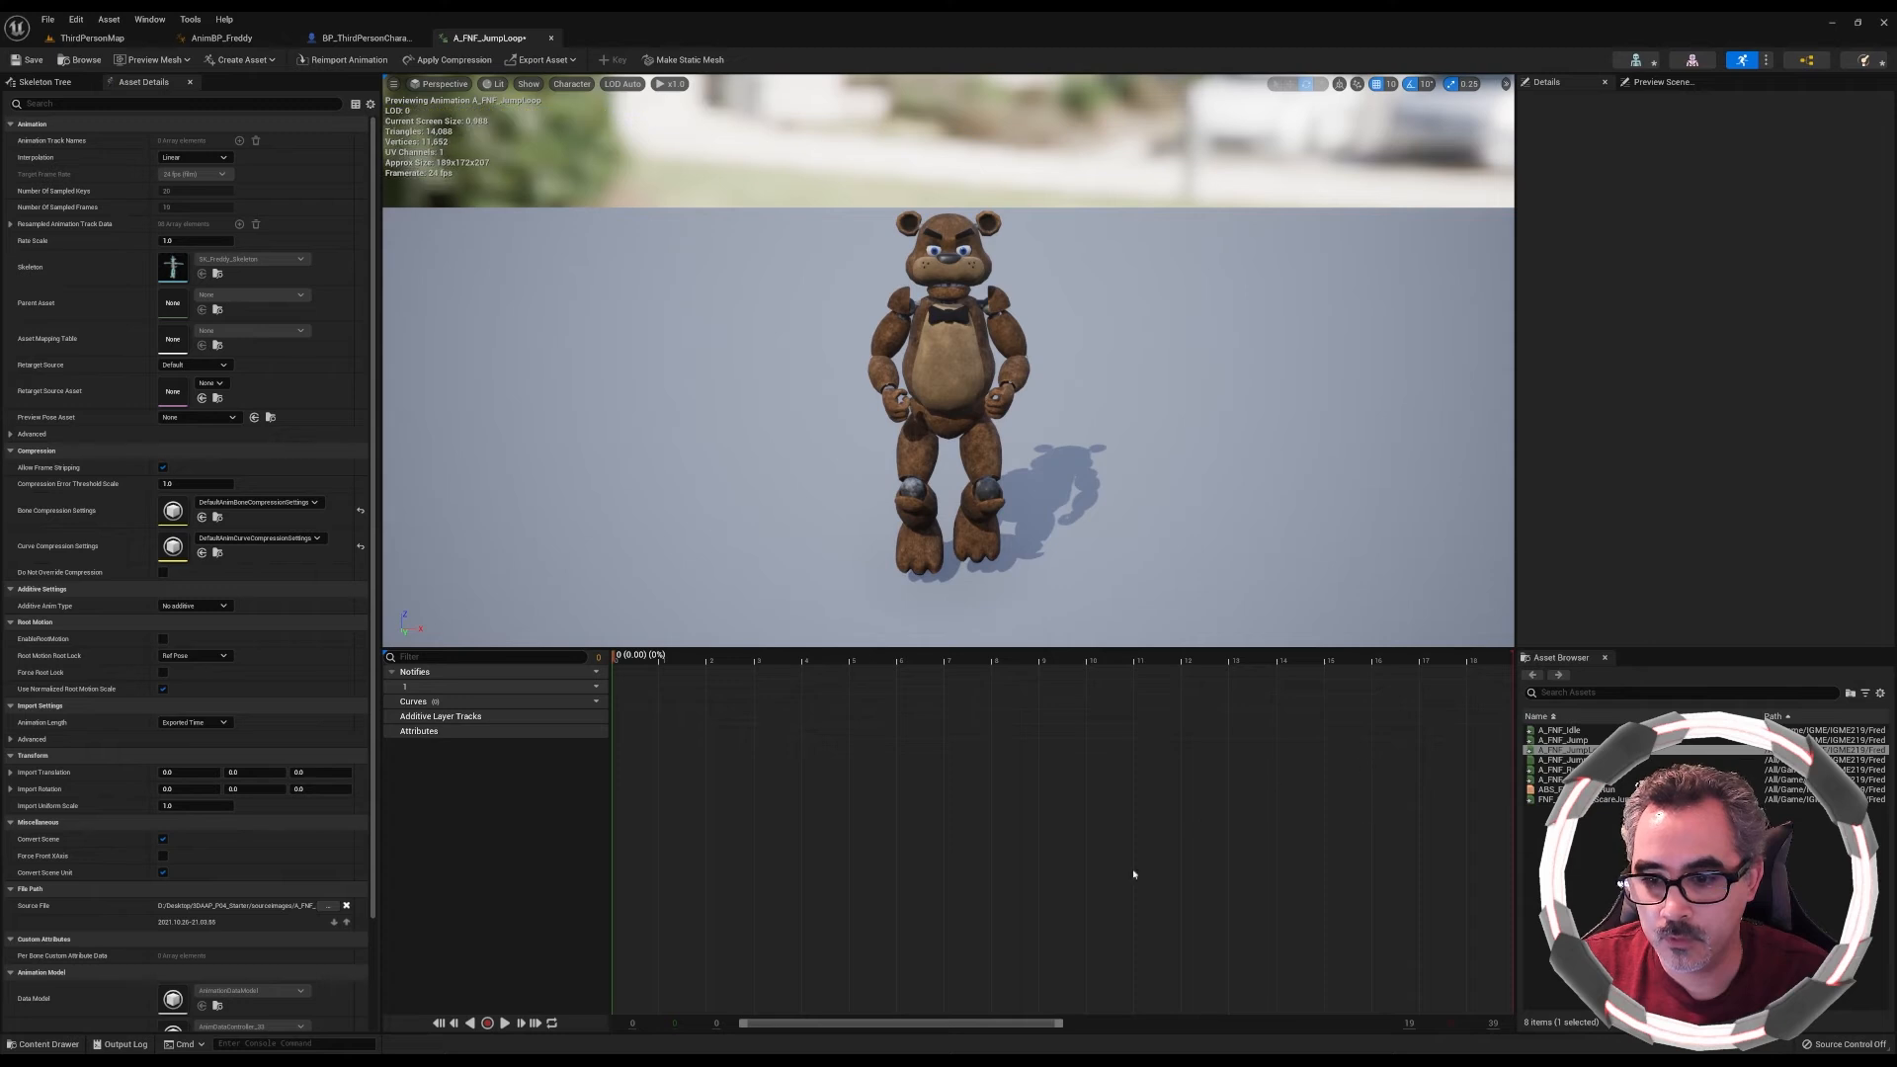
Play back the shortened loop, pause it and remove the remaining end frames from frame 18 onward
{"action": "left_click", "coordinate": [504, 1023]}
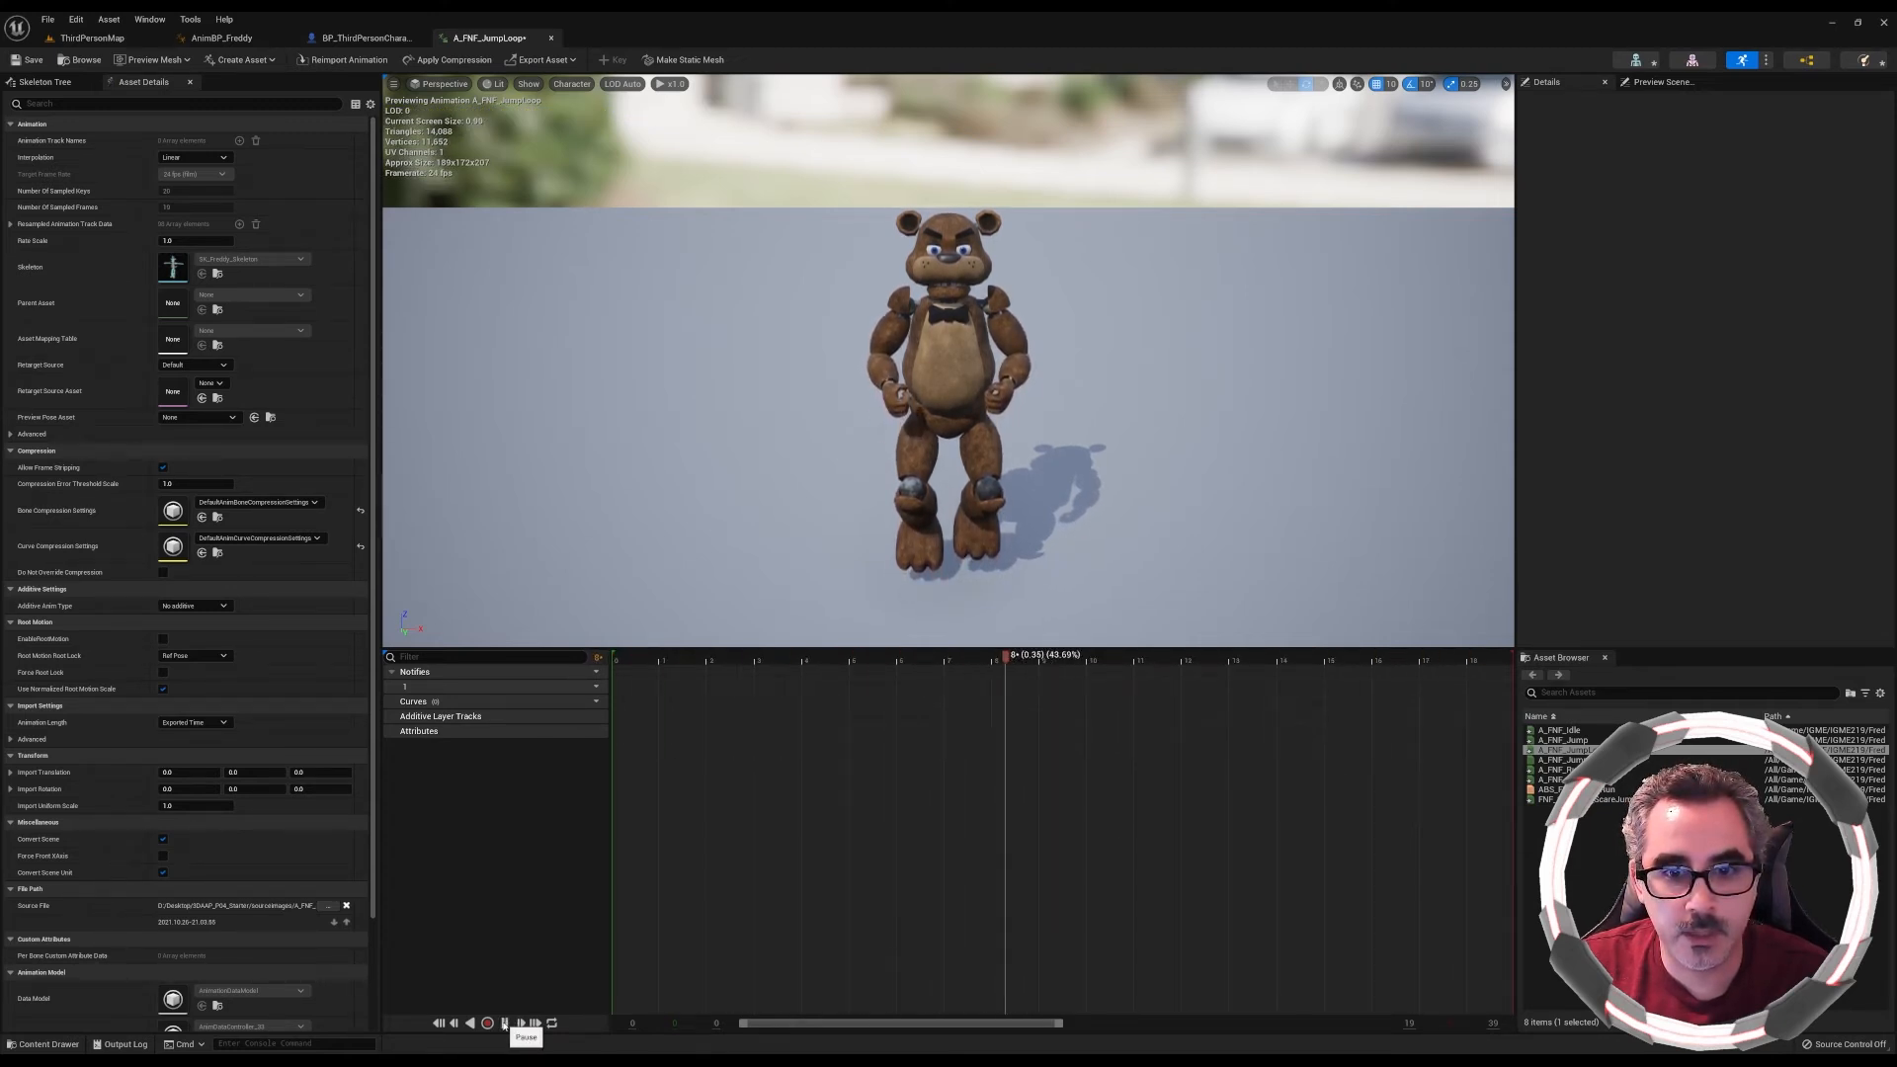
{"action": "left_click", "coordinate": [504, 1024]}
{"action": "left_click_drag", "start_coordinate": [870, 659], "coordinate": [1418, 703]}
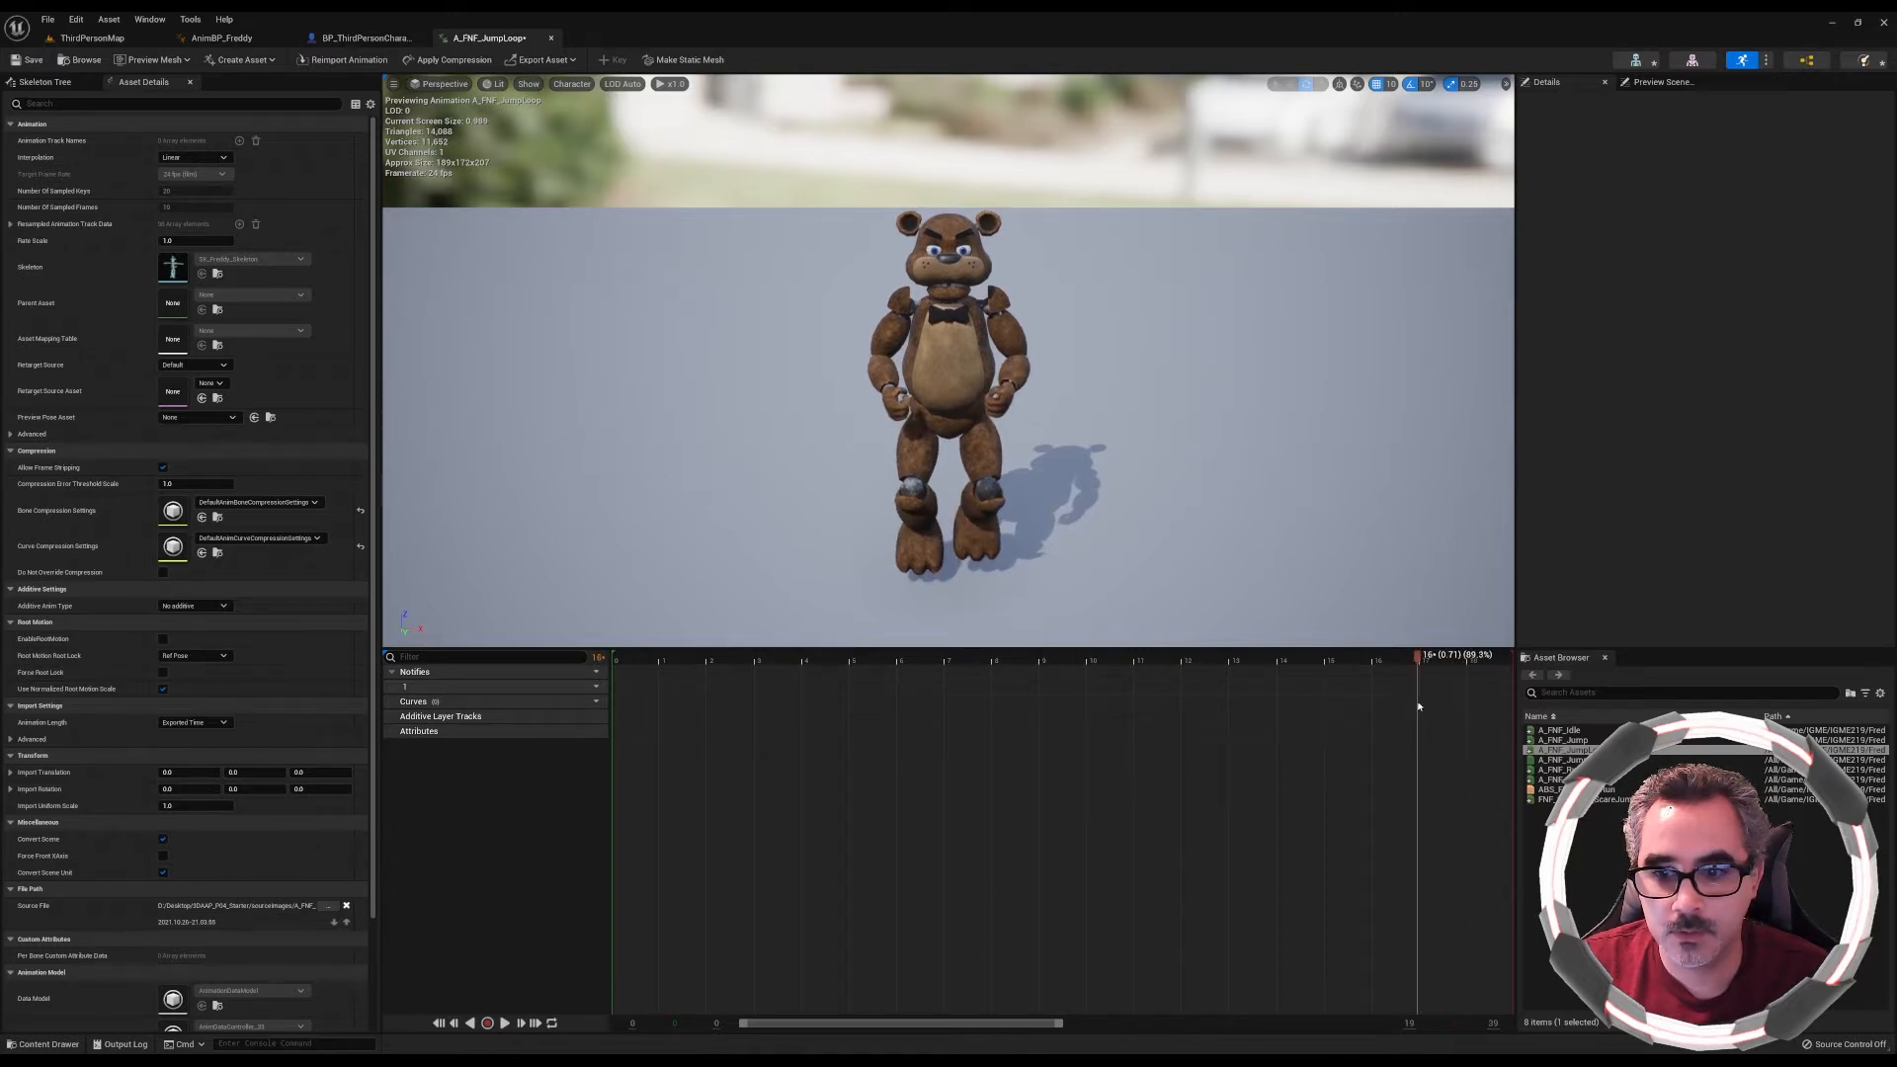
{"action": "right_click", "coordinate": [1420, 660]}
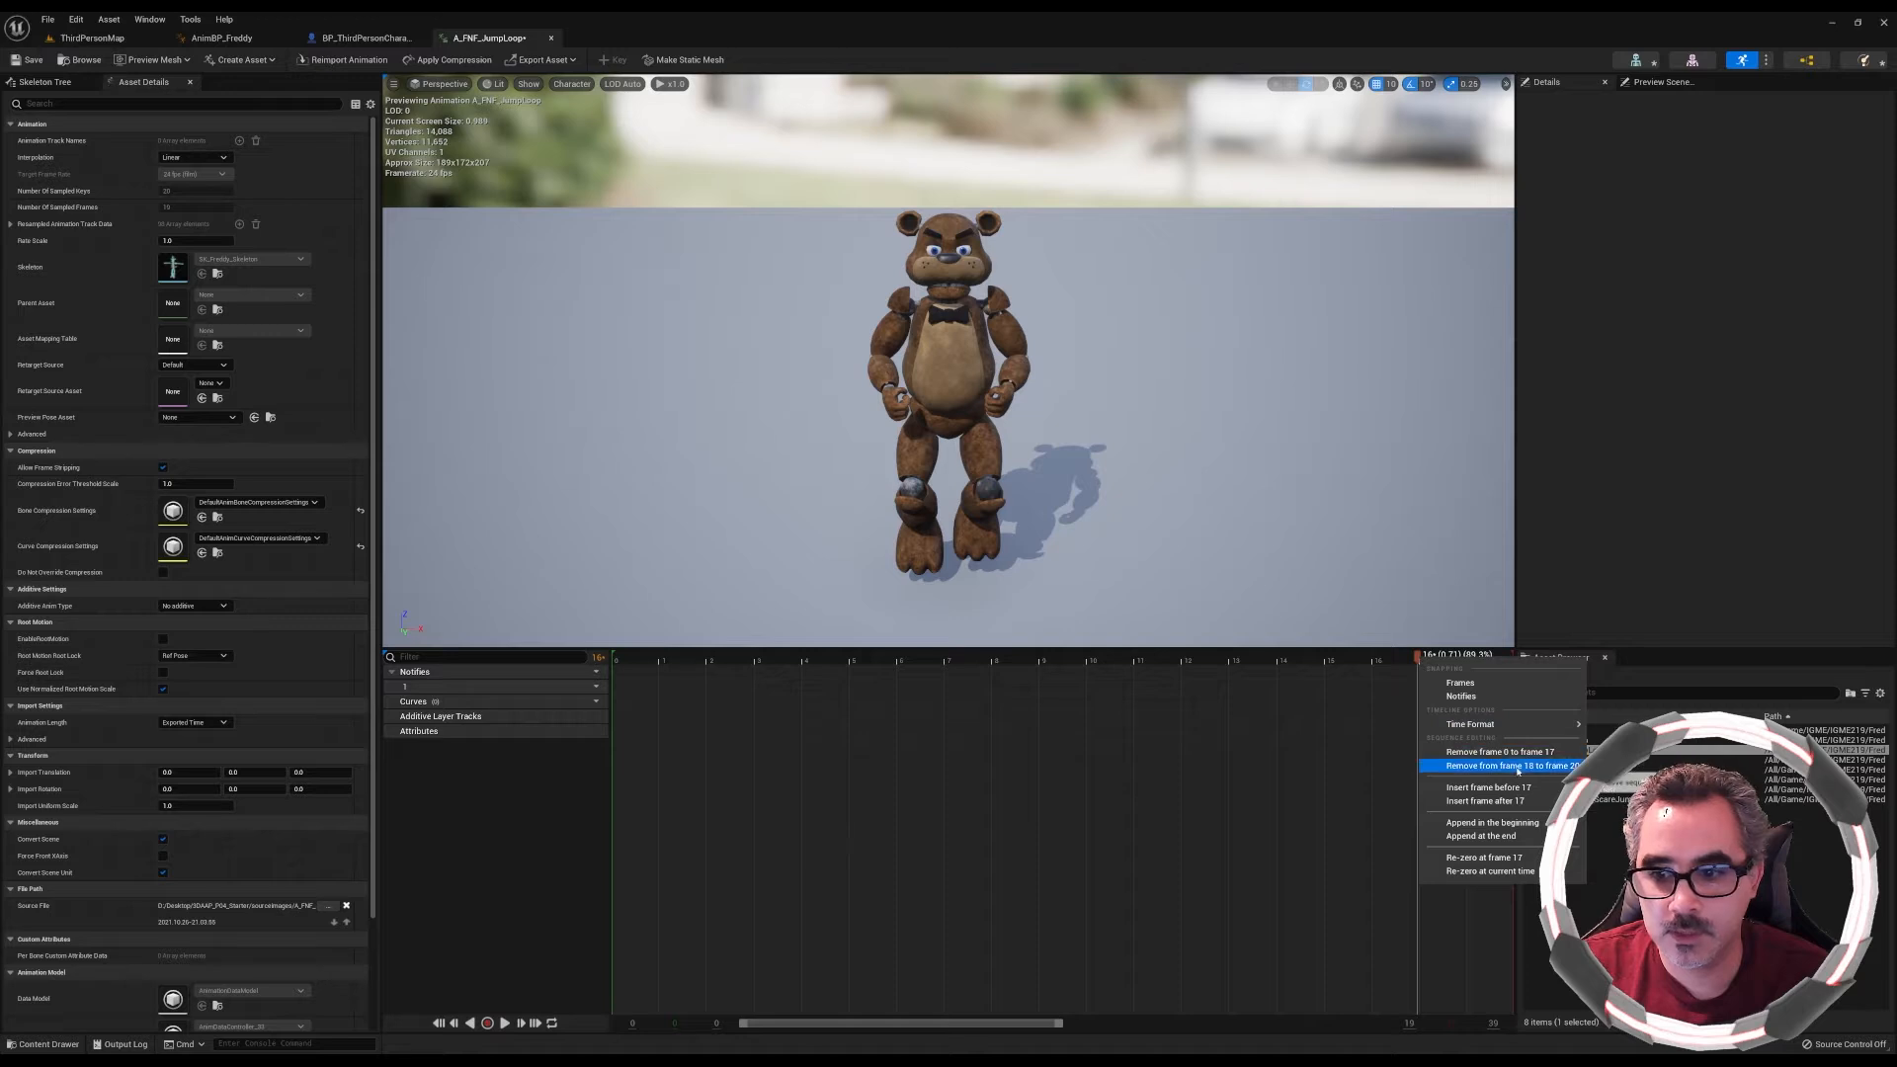
{"action": "left_click", "coordinate": [1518, 767]}
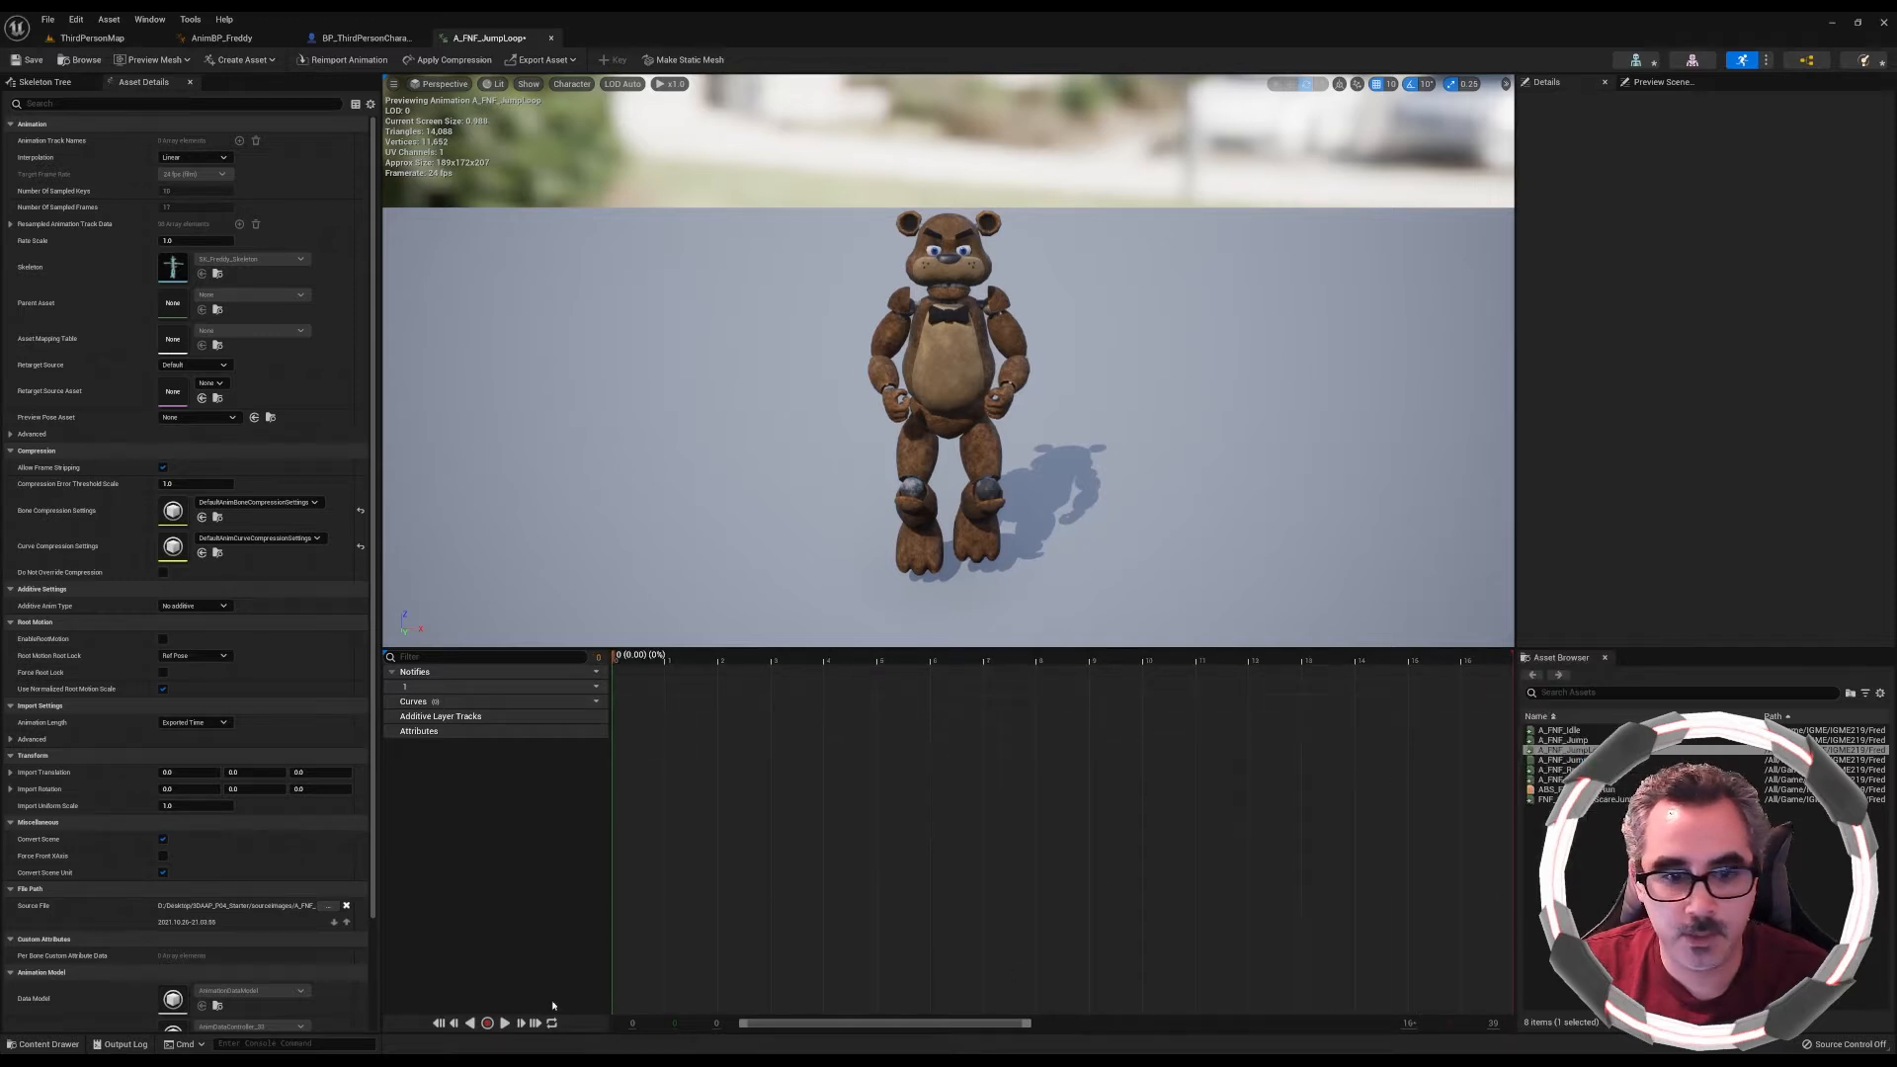
Play back the trimmed A_FNF_JumpLoop animation and examine its last frames on the timeline
{"action": "left_click", "coordinate": [505, 1024]}
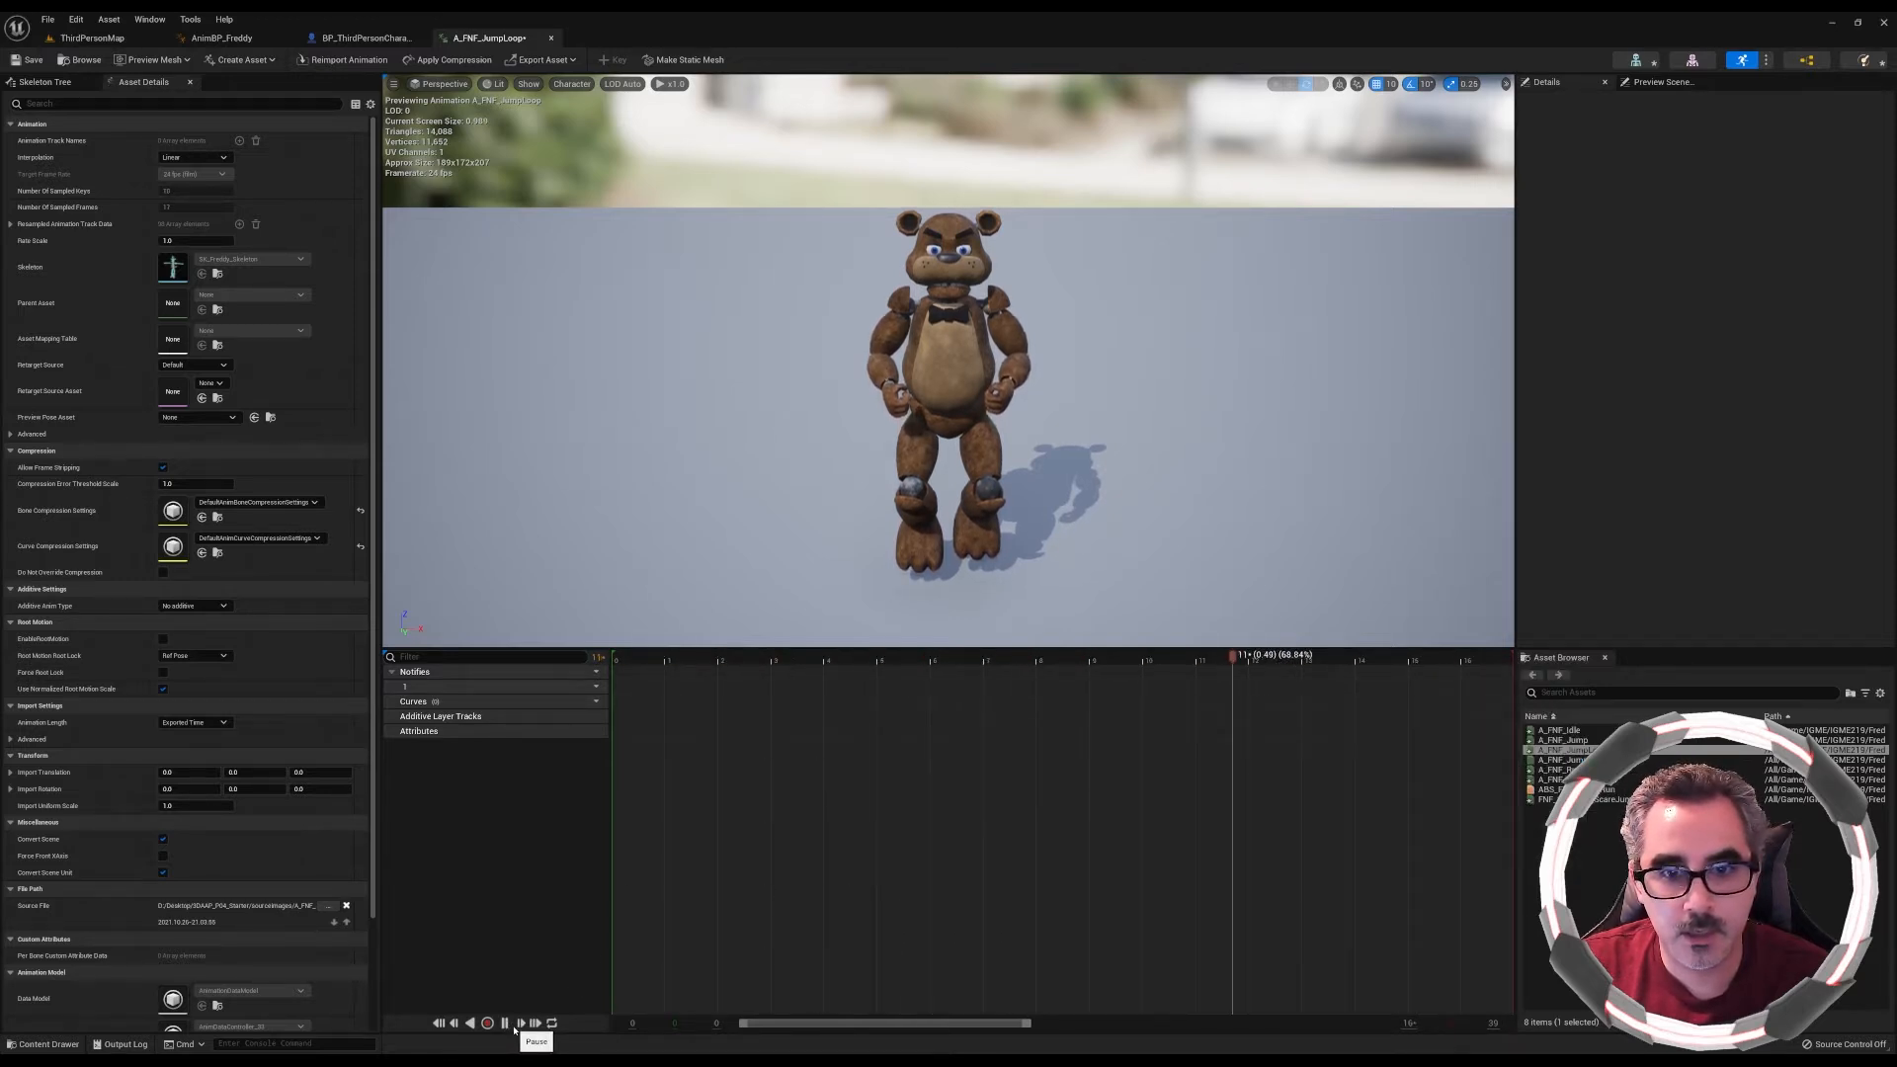
{"action": "left_click", "coordinate": [509, 1026]}
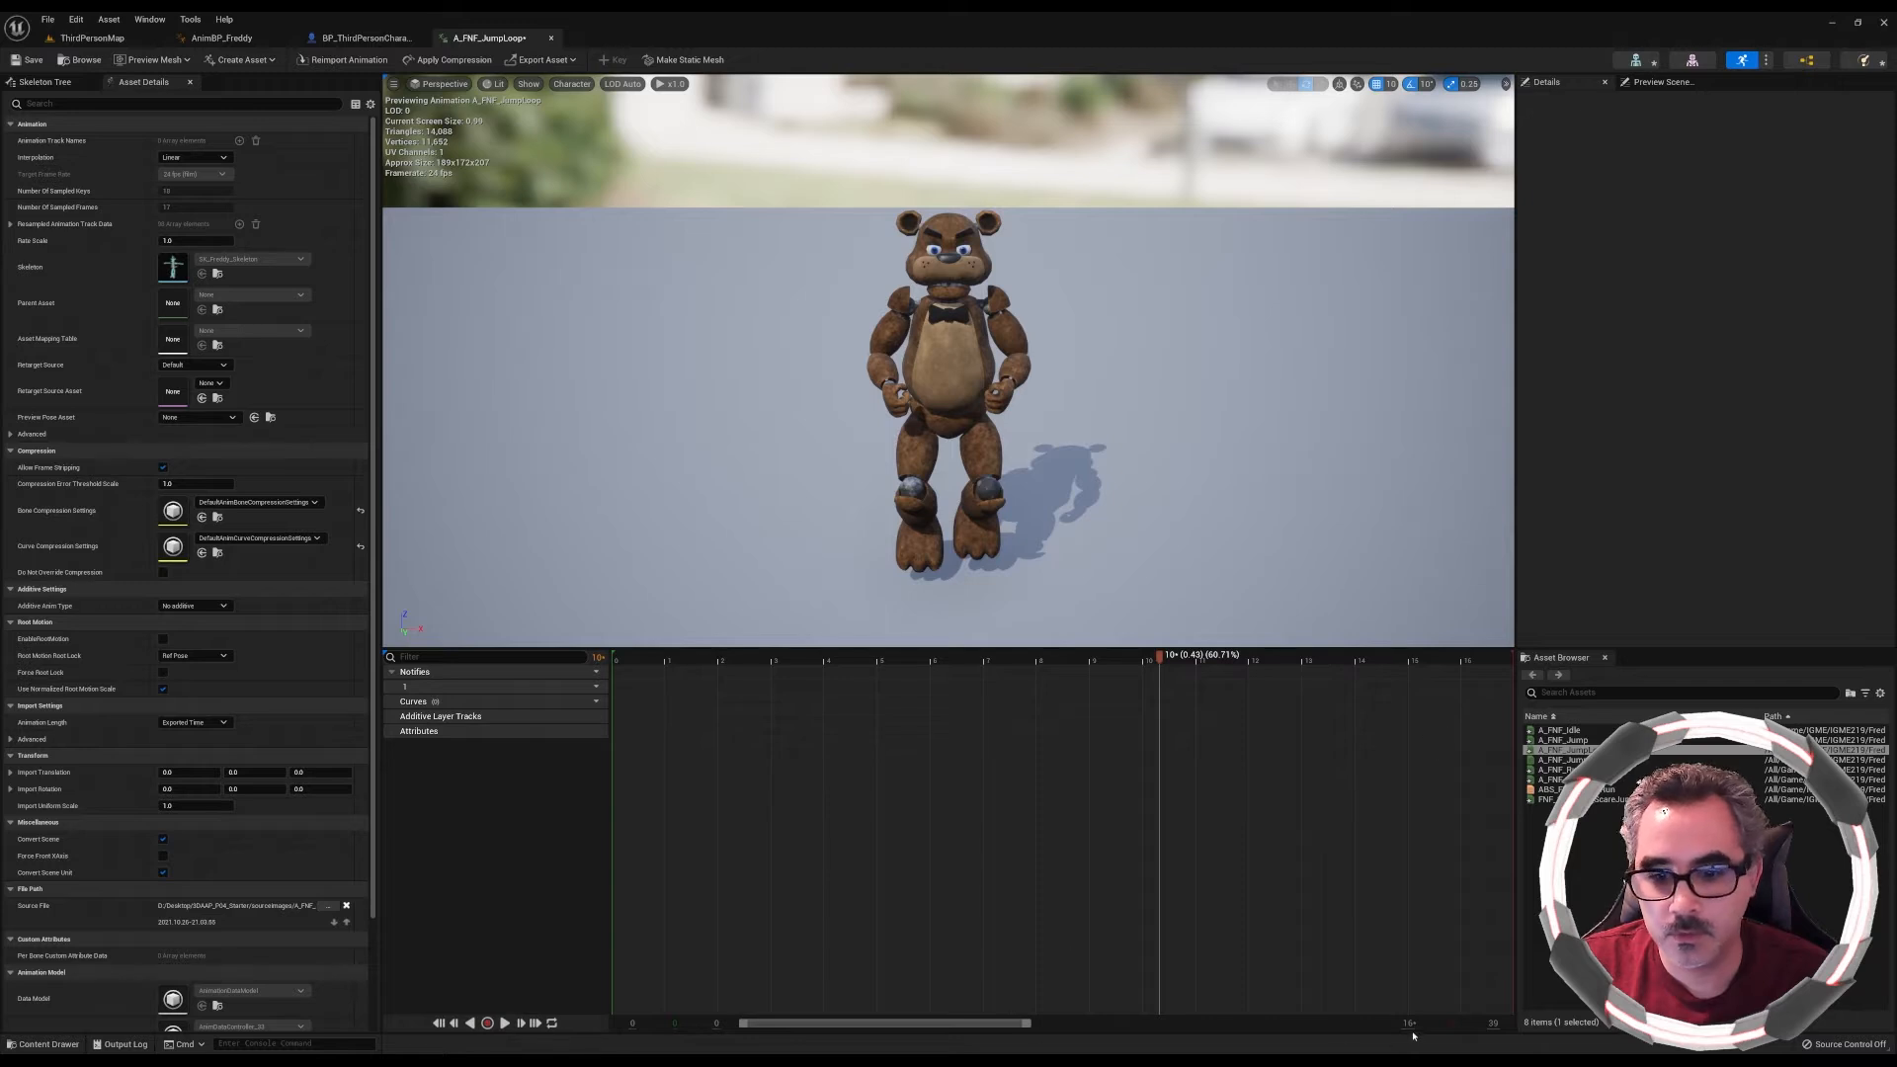
{"action": "left_click_drag", "start_coordinate": [1411, 1023], "coordinate": [1428, 1024]}
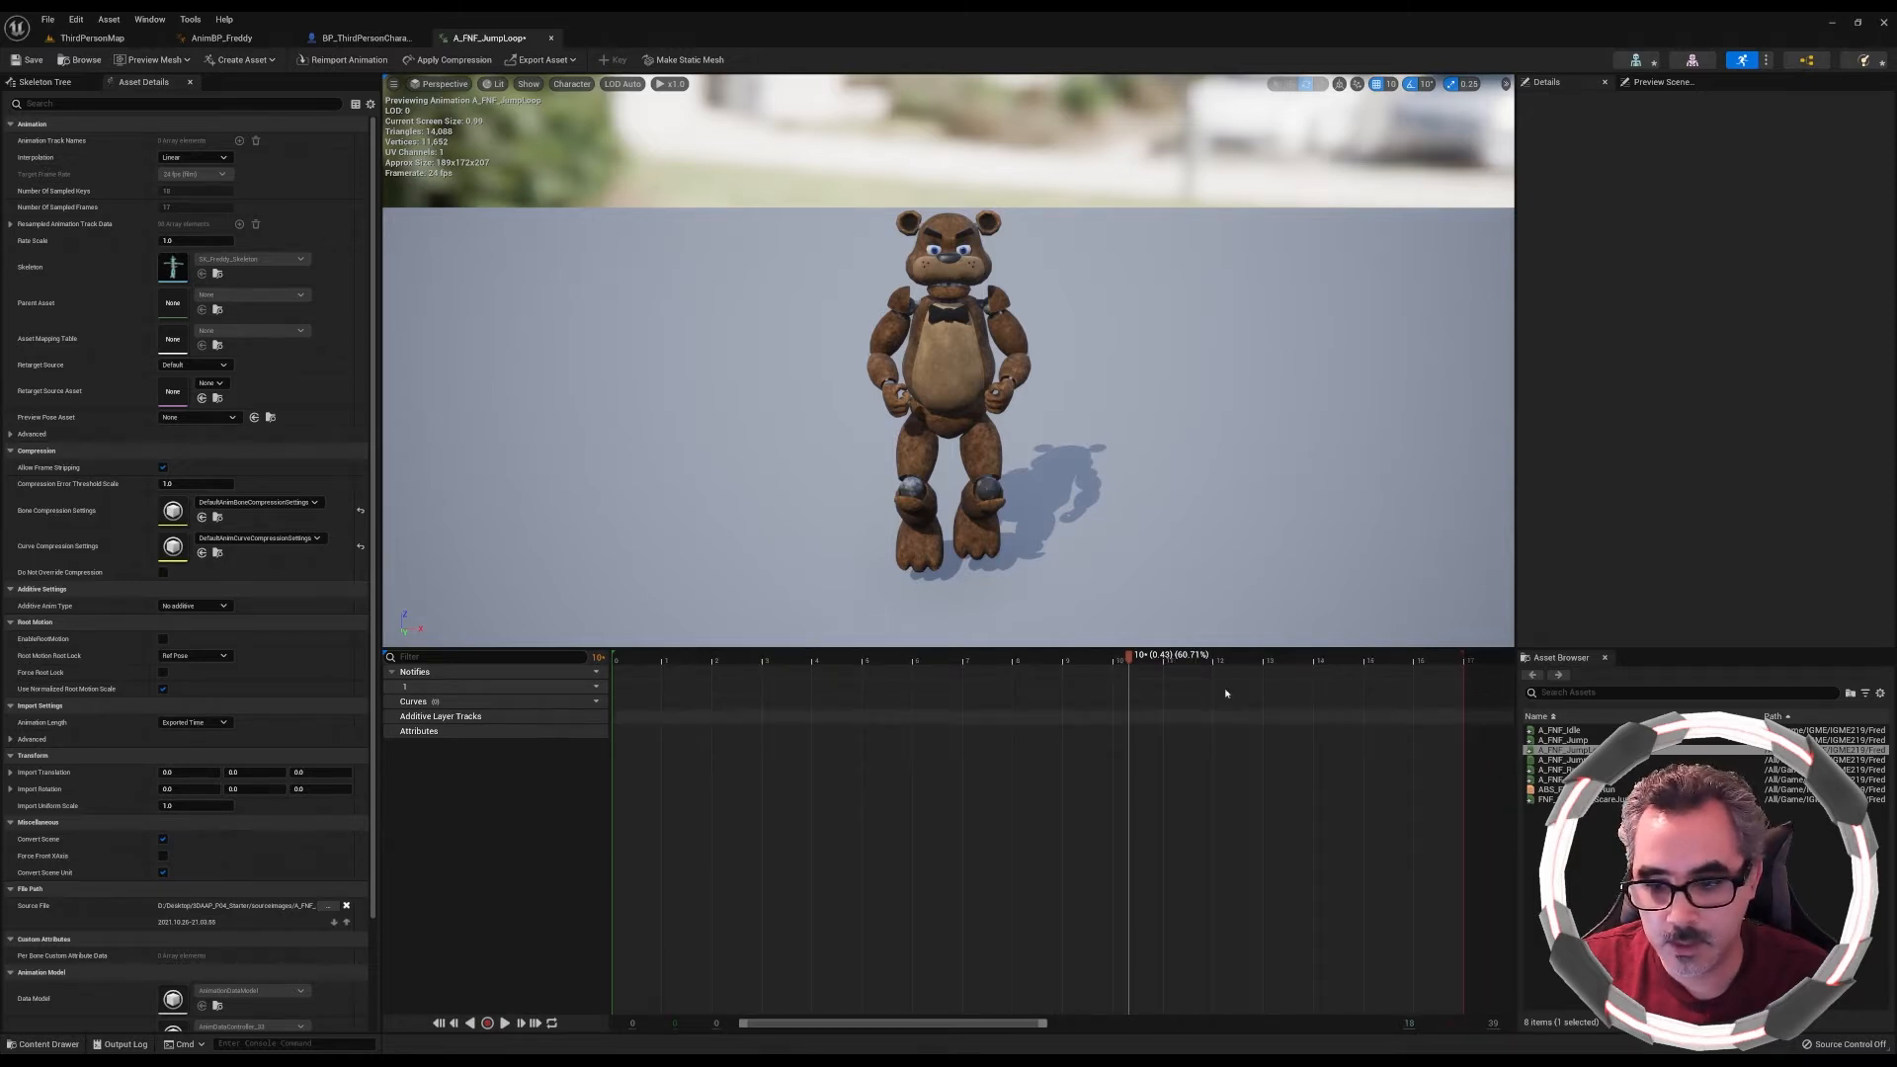
{"action": "left_click_drag", "start_coordinate": [1130, 664], "coordinate": [1415, 697]}
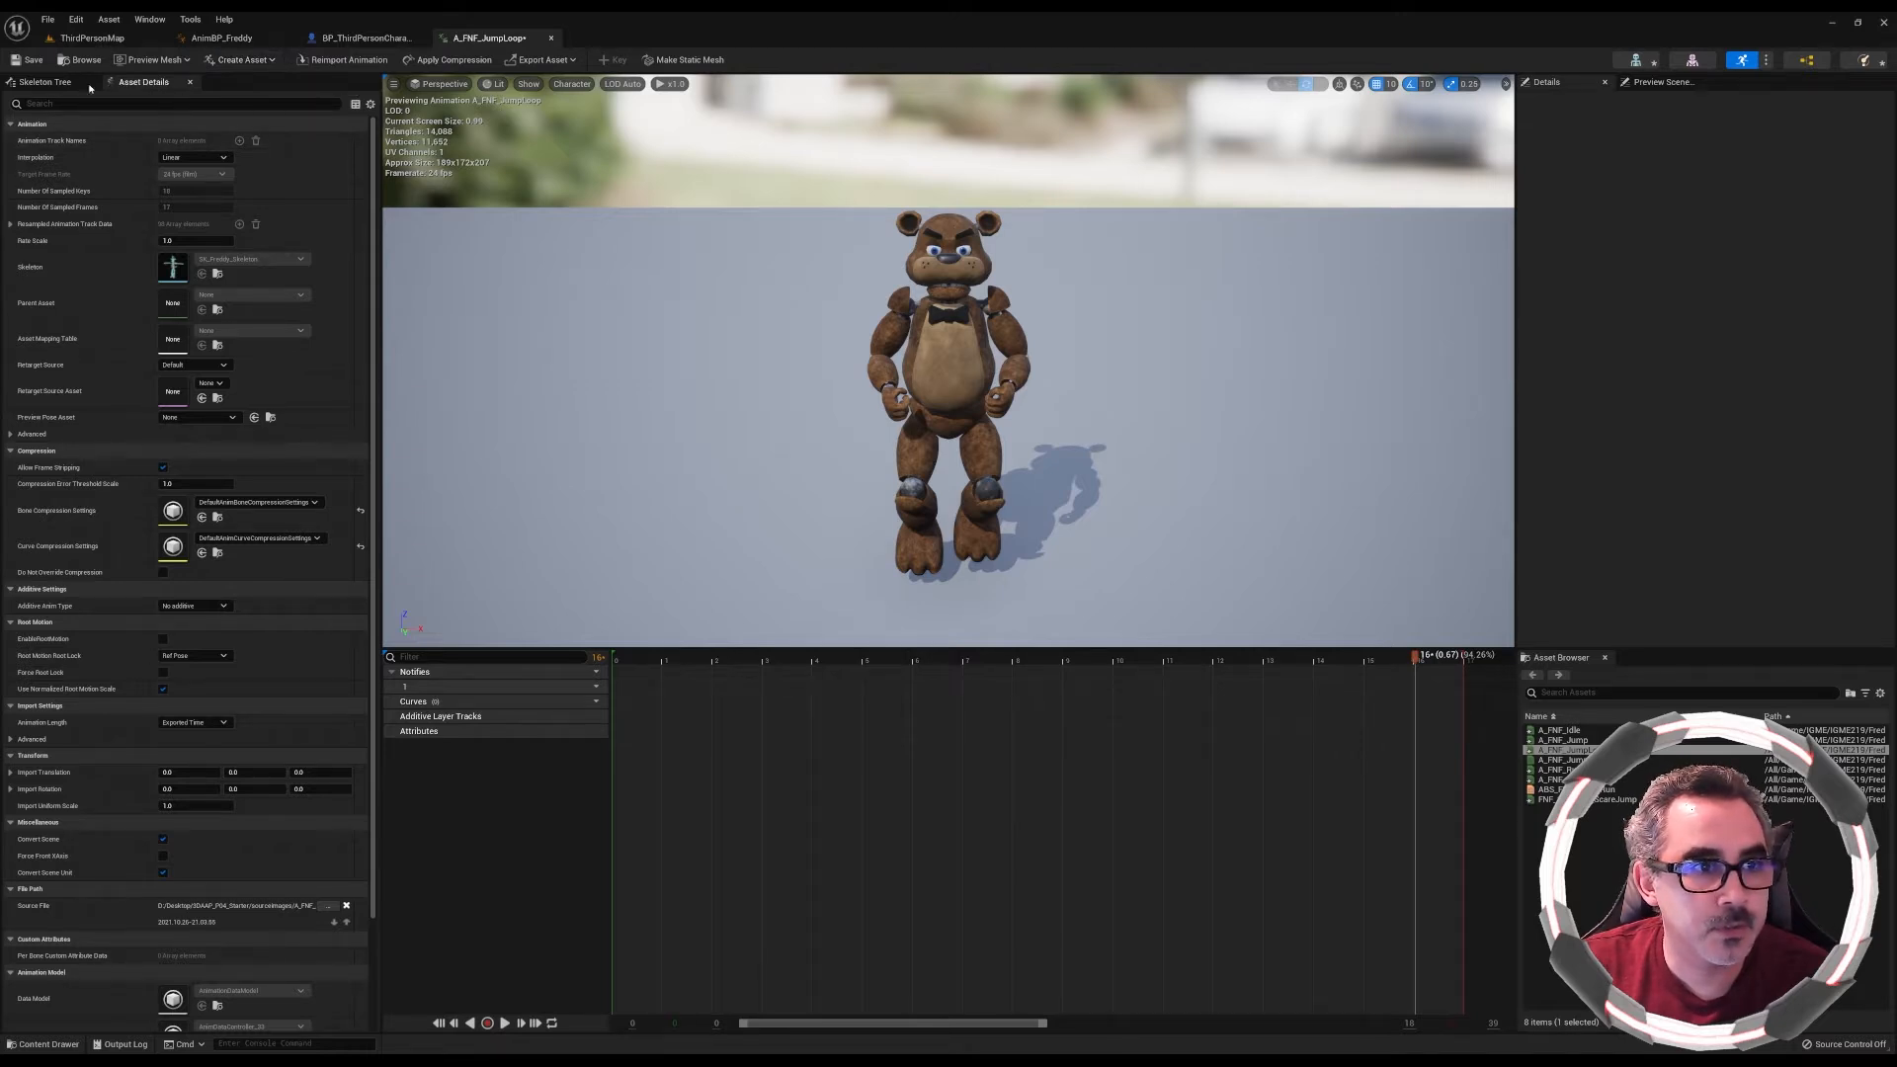
Add looping interpolation to A_FNF_JumpLoop and scrub along its timeline to inspect the extended end
{"action": "left_click", "coordinate": [108, 20]}
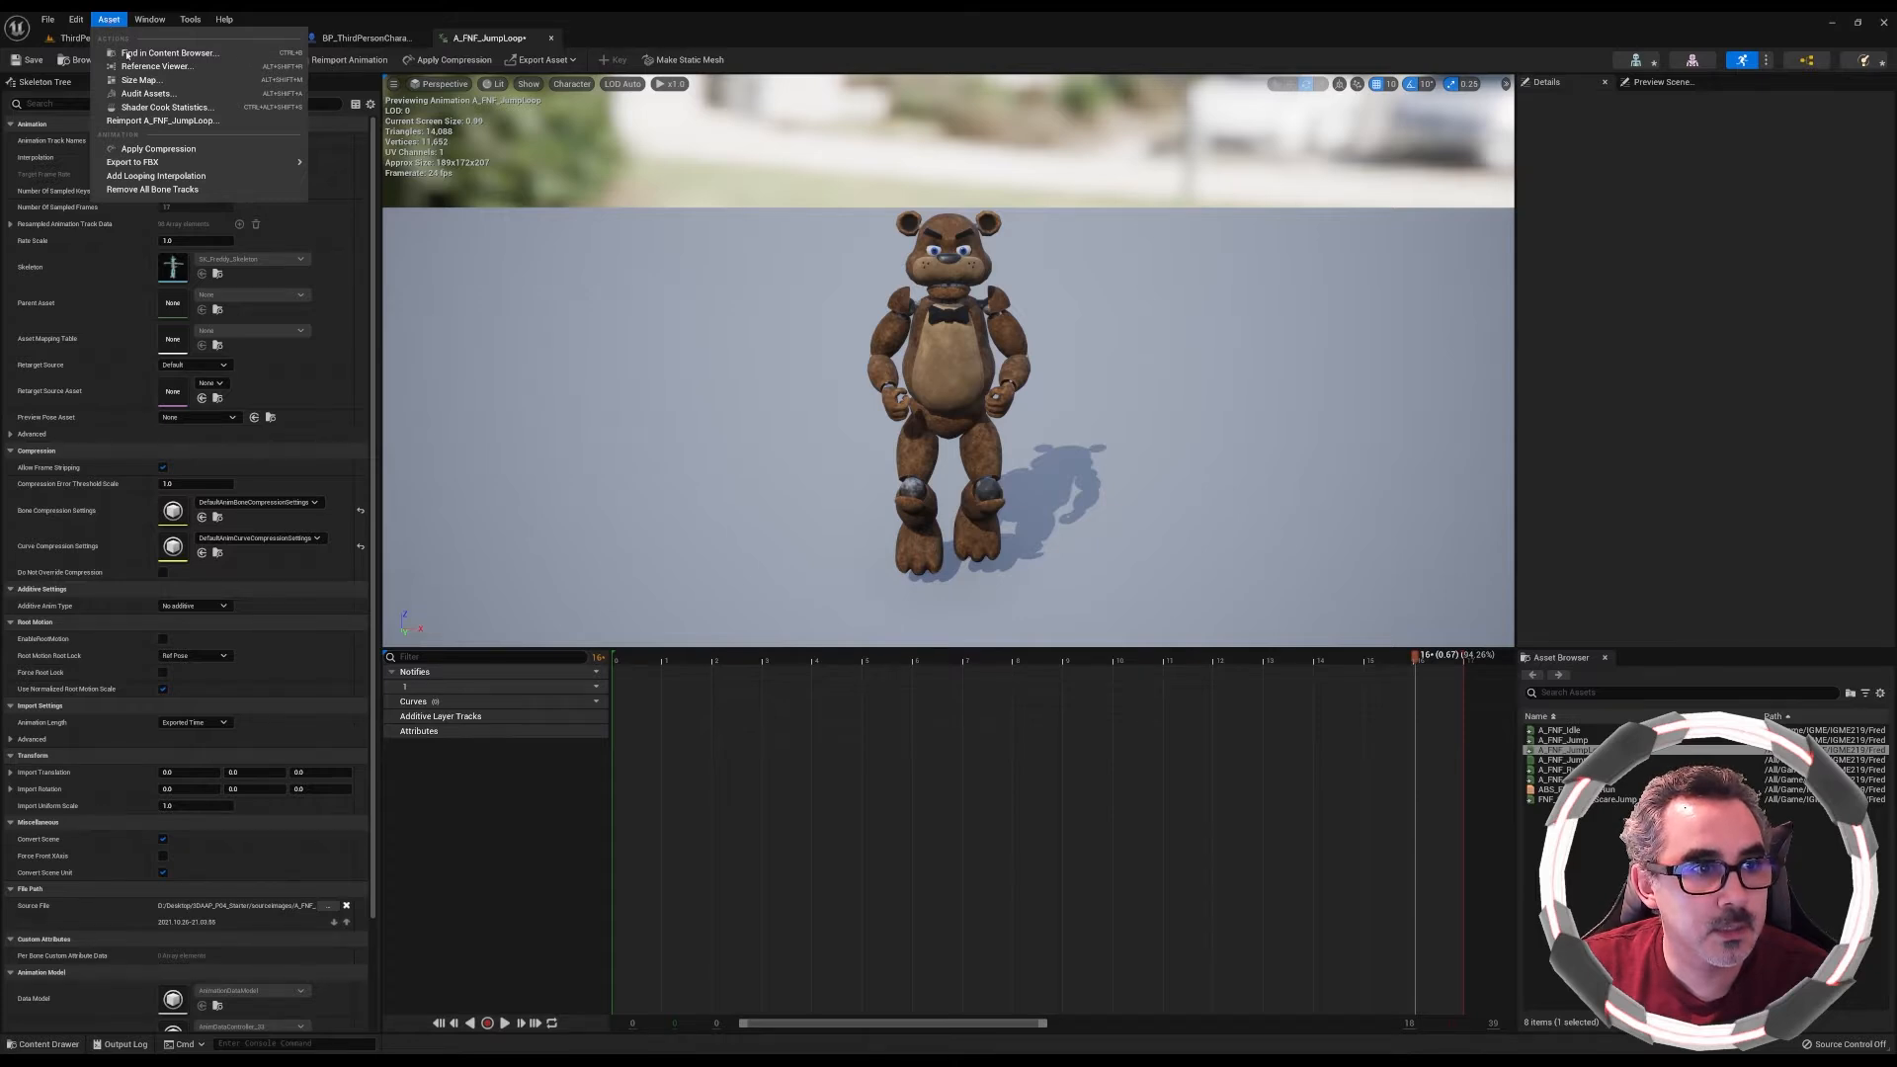
{"action": "left_click", "coordinate": [172, 178]}
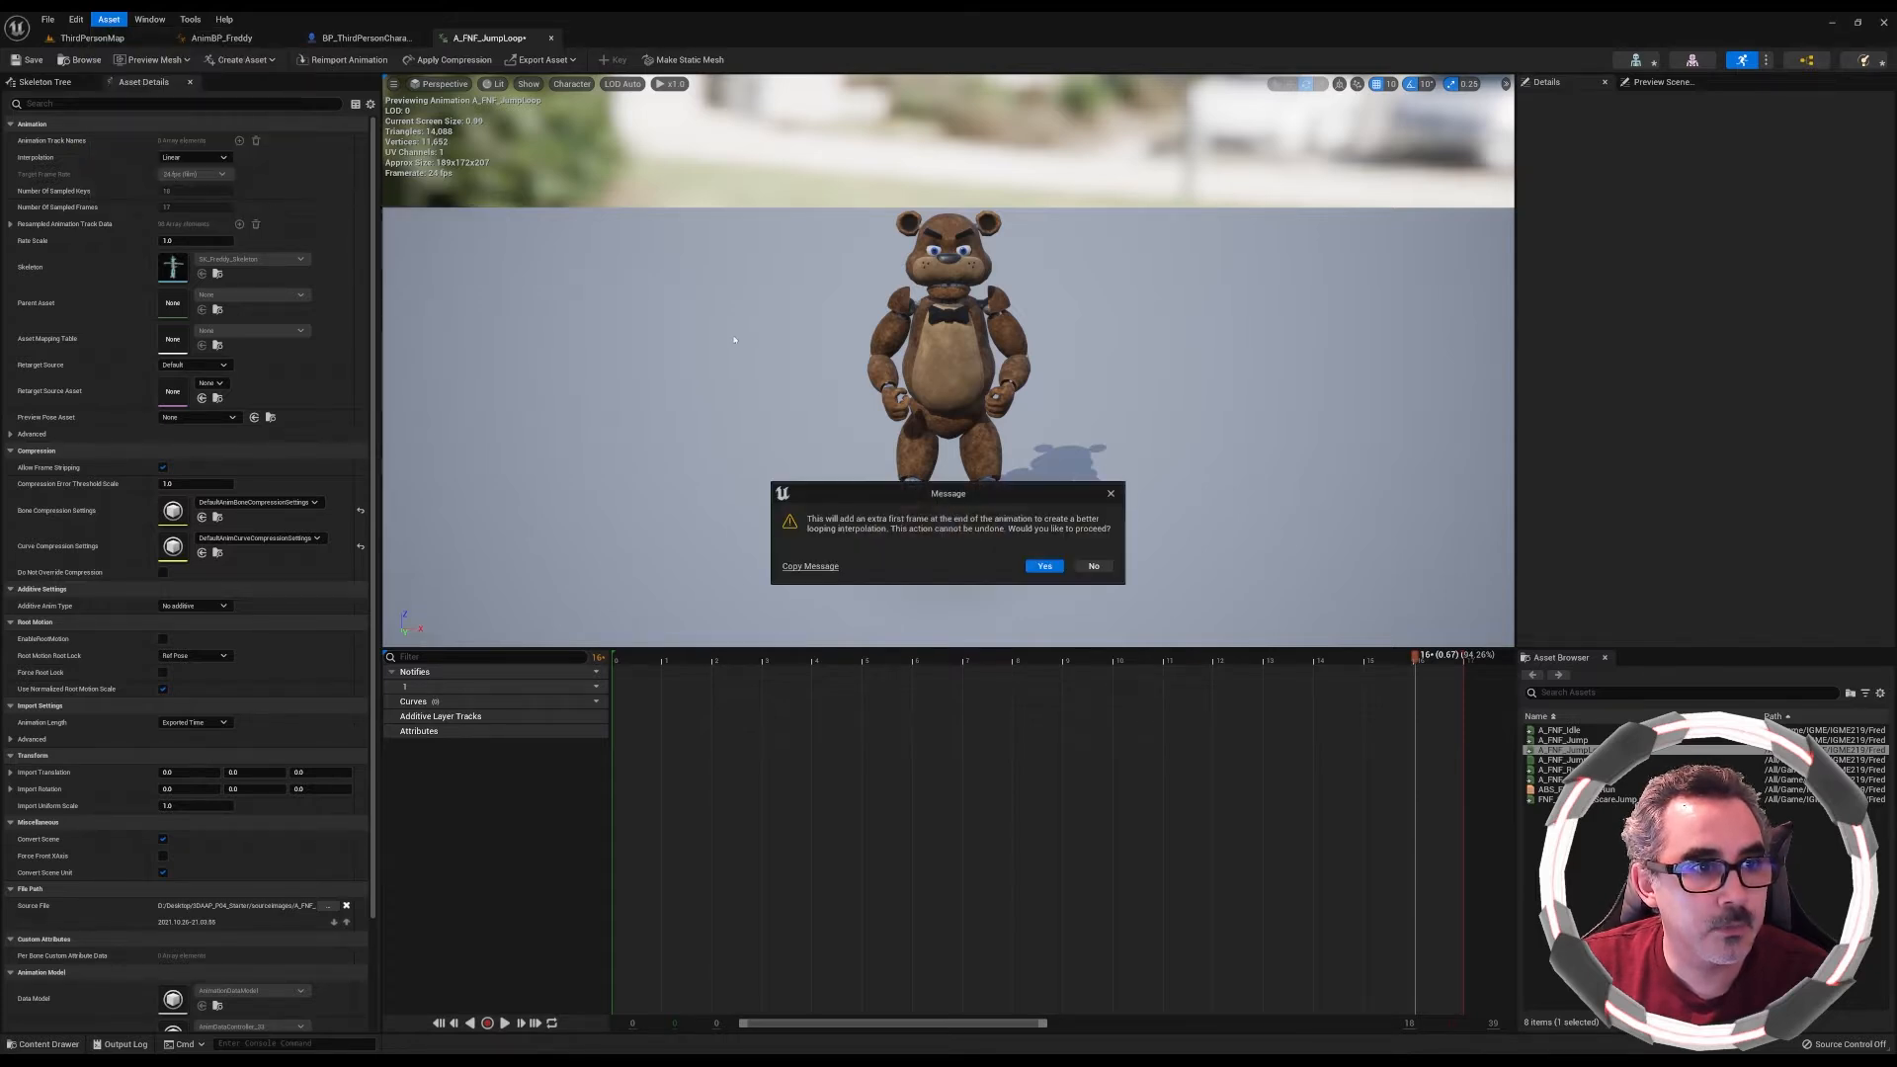
{"action": "left_click", "coordinate": [1044, 566]}
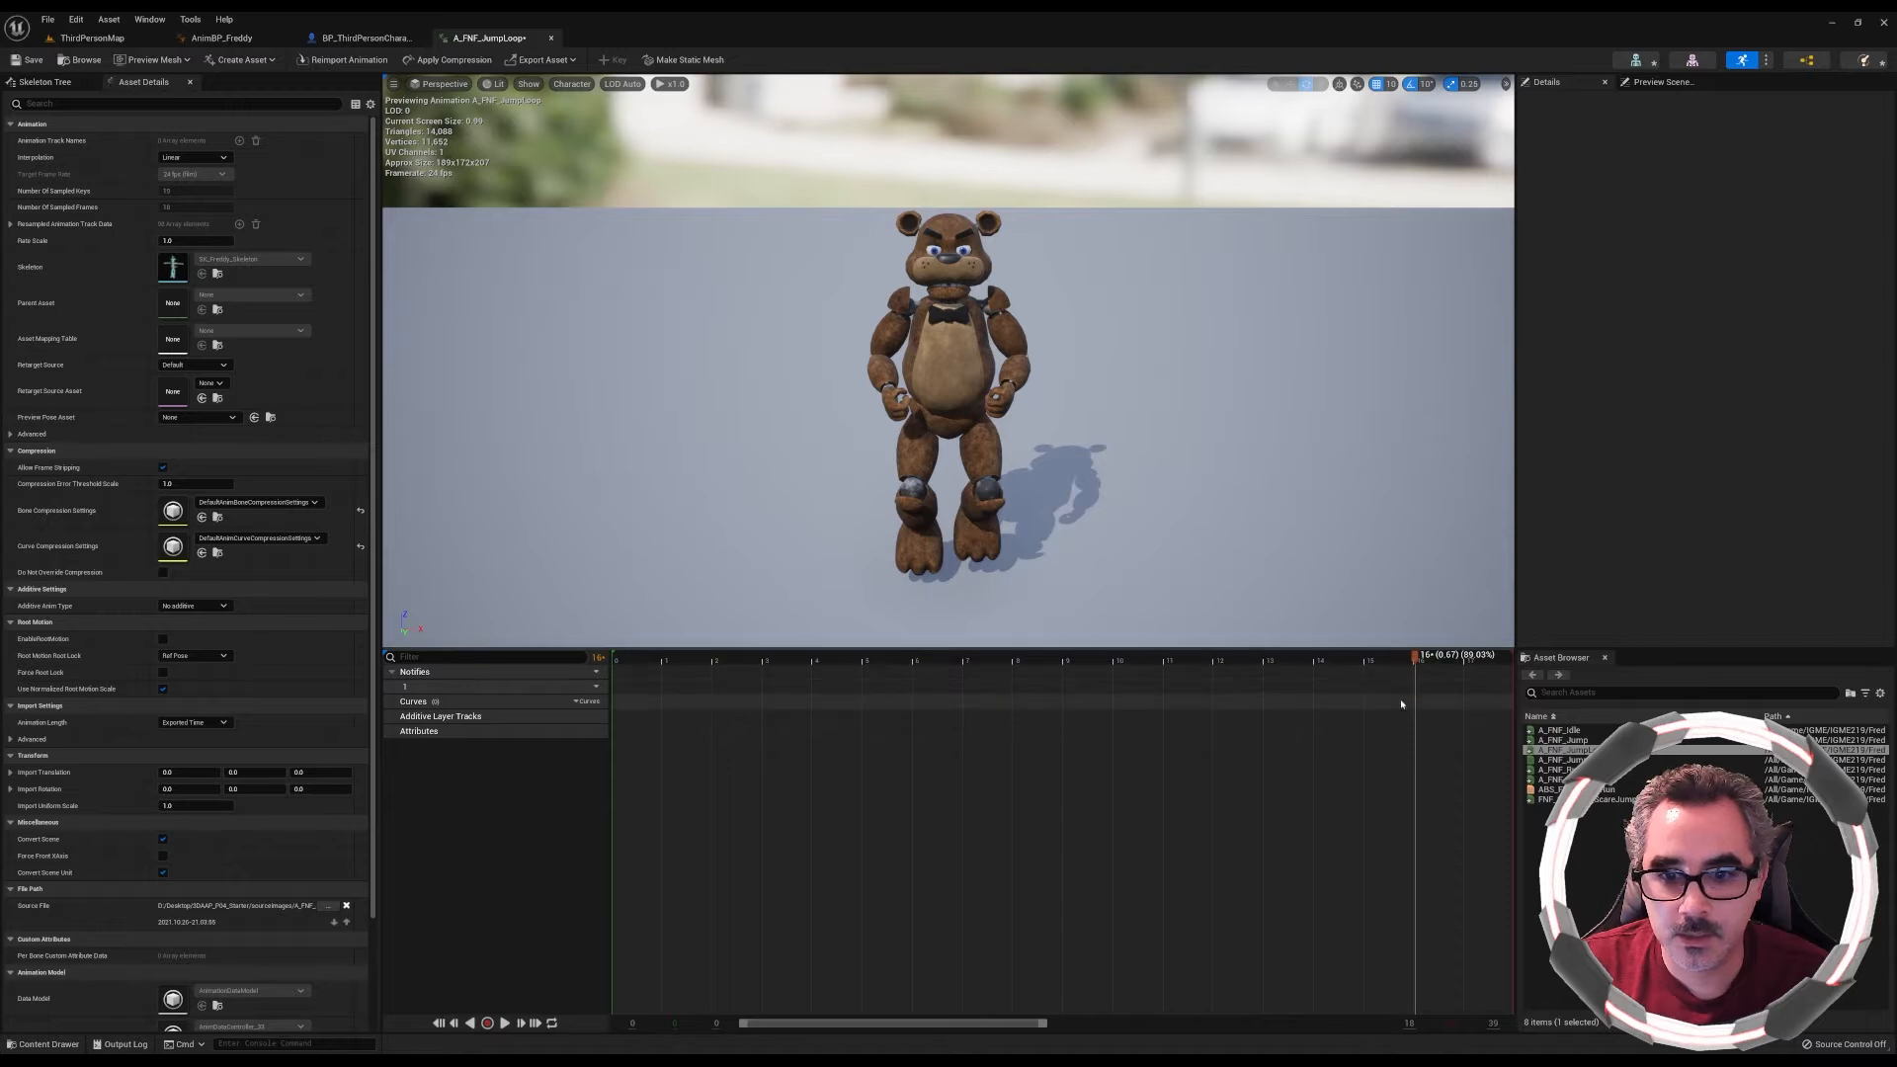
{"action": "left_click_drag", "start_coordinate": [1462, 660], "coordinate": [1415, 663]}
{"action": "left_click_drag", "start_coordinate": [940, 1023], "coordinate": [1056, 1038]}
{"action": "left_click_drag", "start_coordinate": [1008, 658], "coordinate": [326, 689]}
{"action": "left_click_drag", "start_coordinate": [884, 1024], "coordinate": [696, 1033]}
{"action": "left_click_drag", "start_coordinate": [925, 657], "coordinate": [1282, 687]}
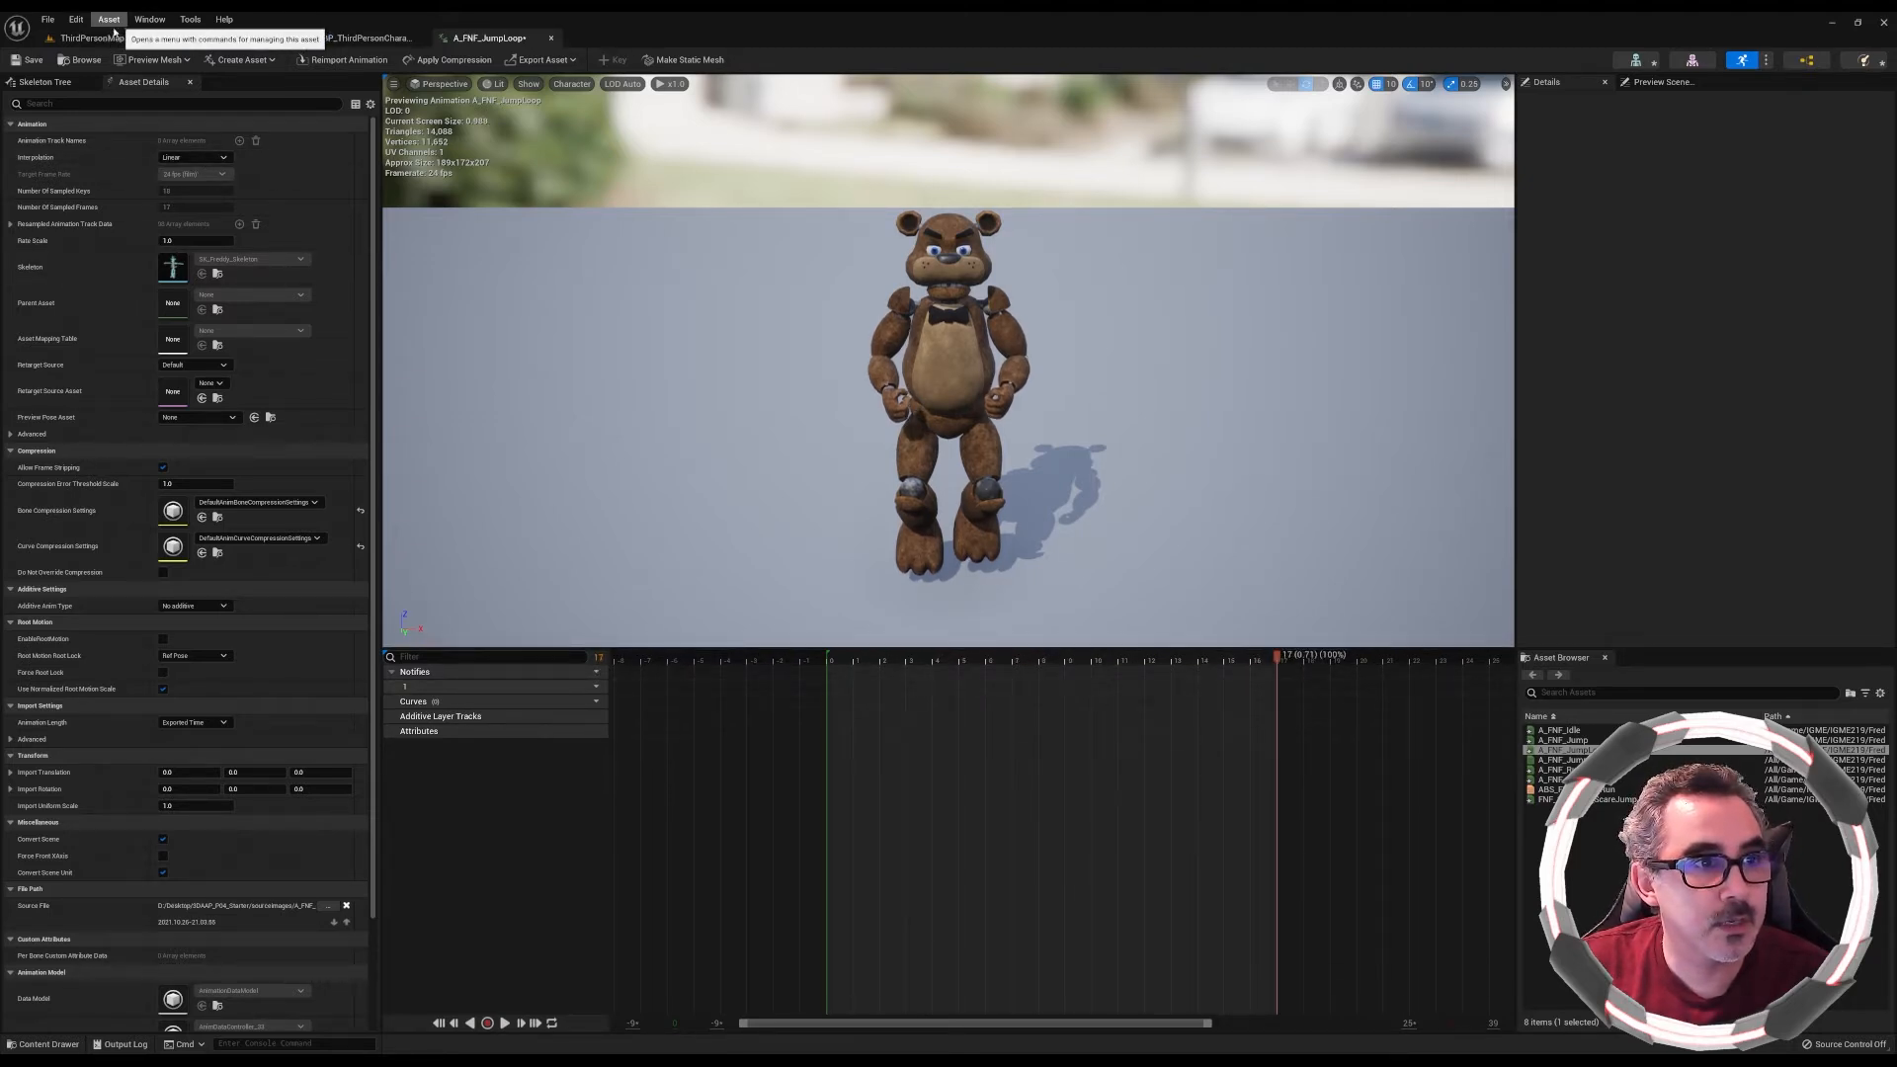
Apply looping interpolation a second time to append another copy of the first frame to A_FNF_JumpLoop
{"action": "left_click", "coordinate": [78, 20]}
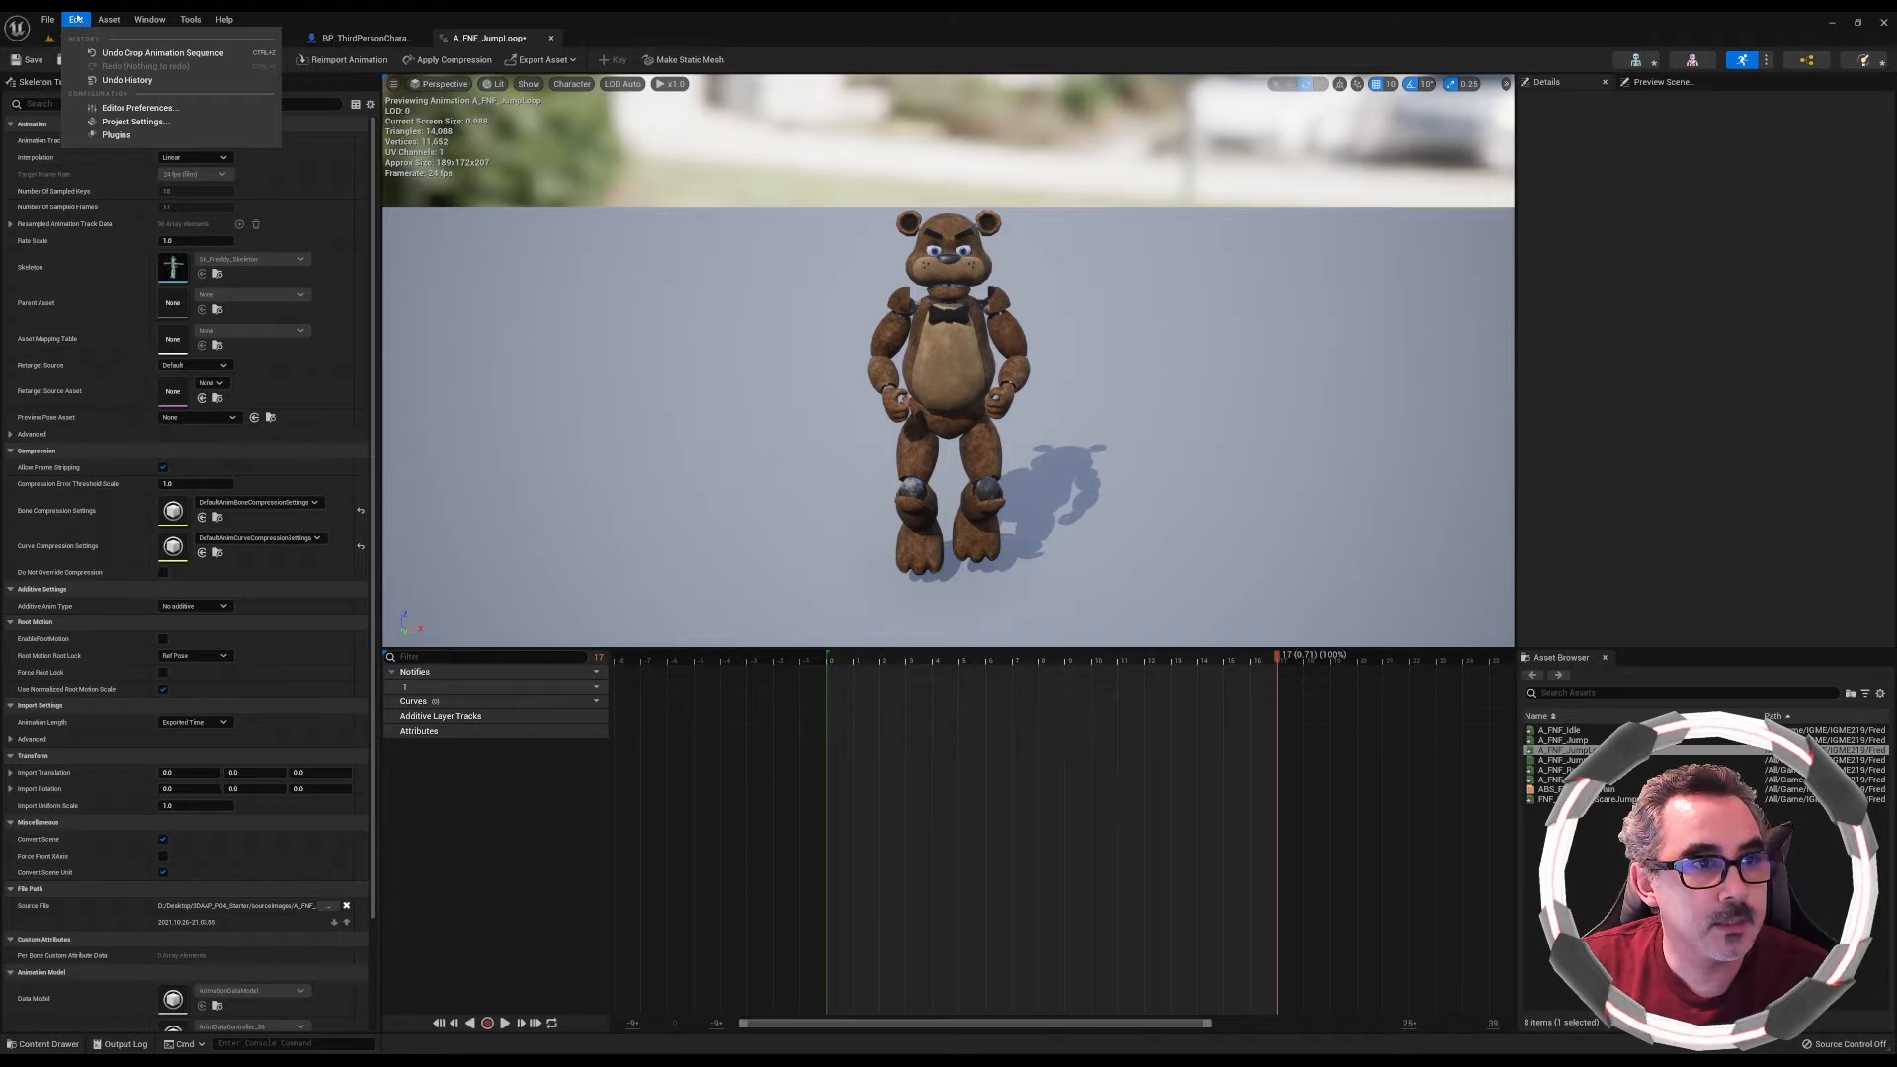
{"action": "mouse_move", "coordinate": [105, 19]}
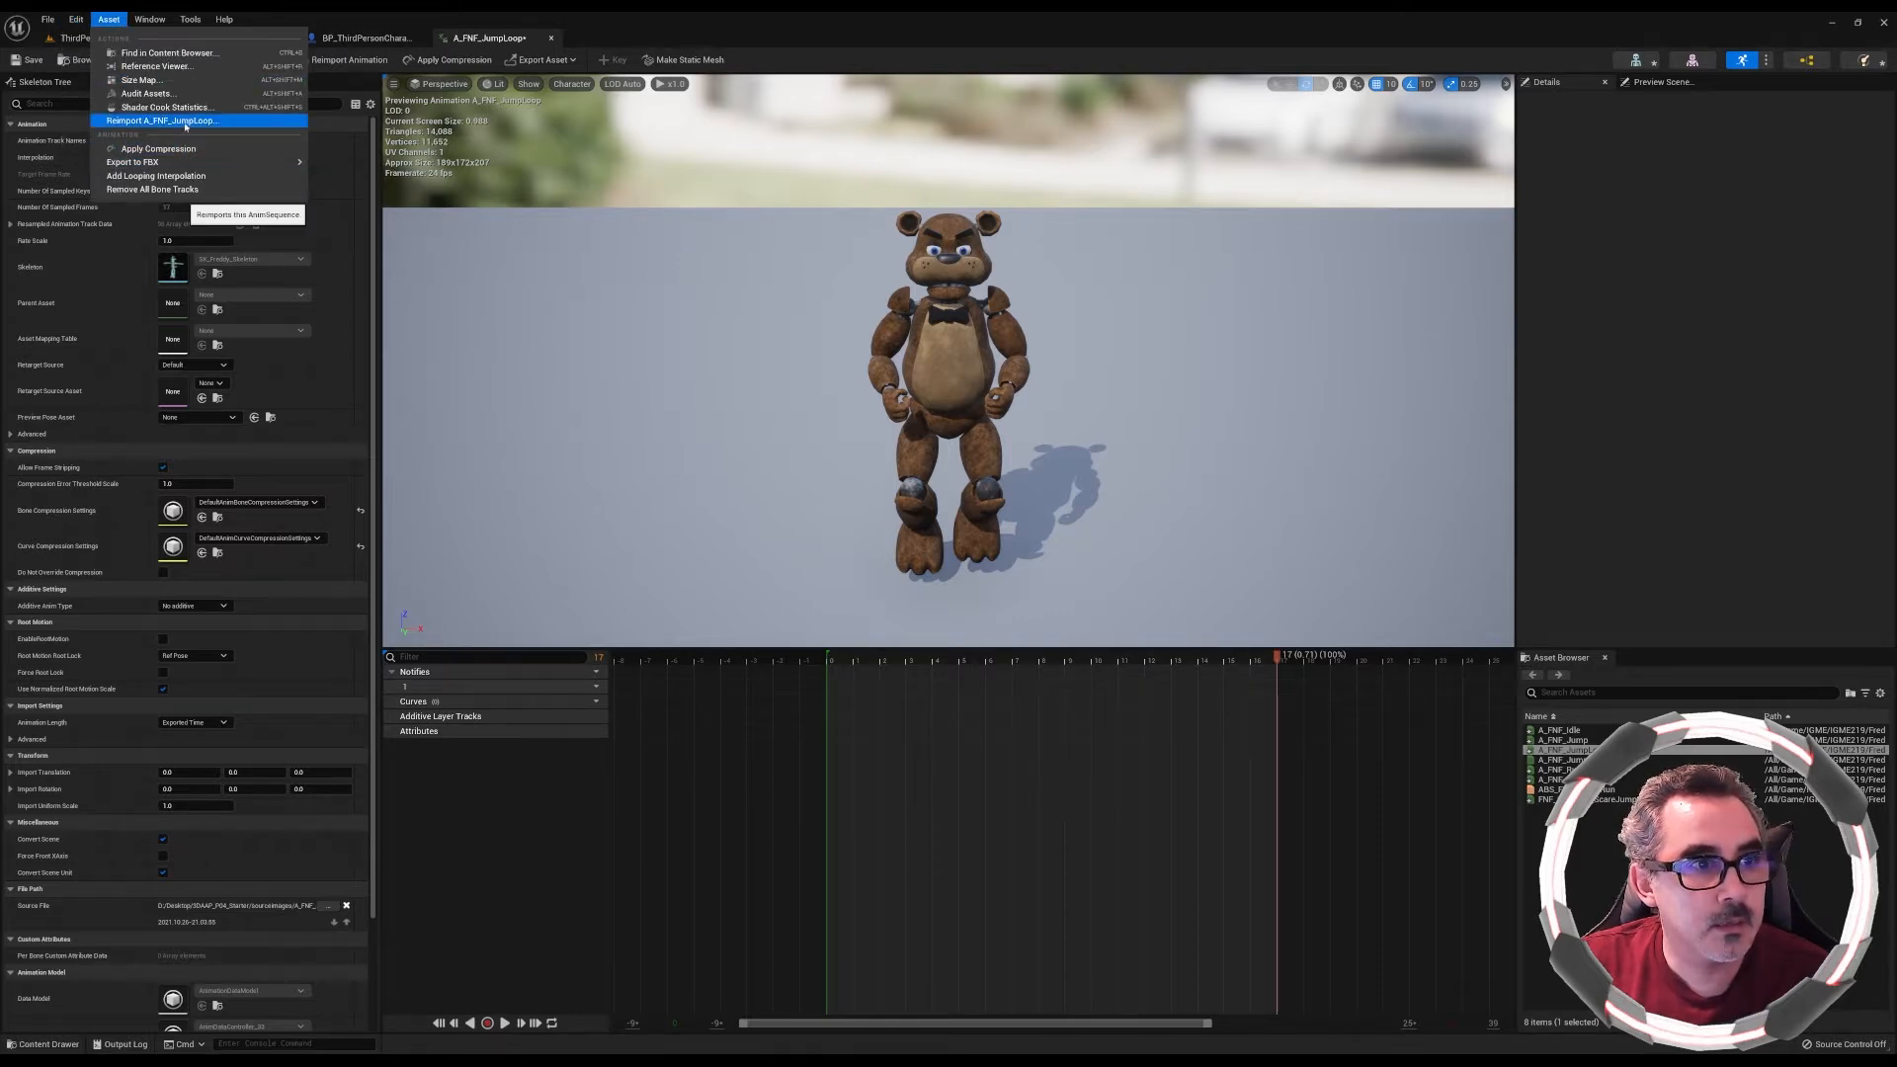
{"action": "left_click", "coordinate": [156, 175]}
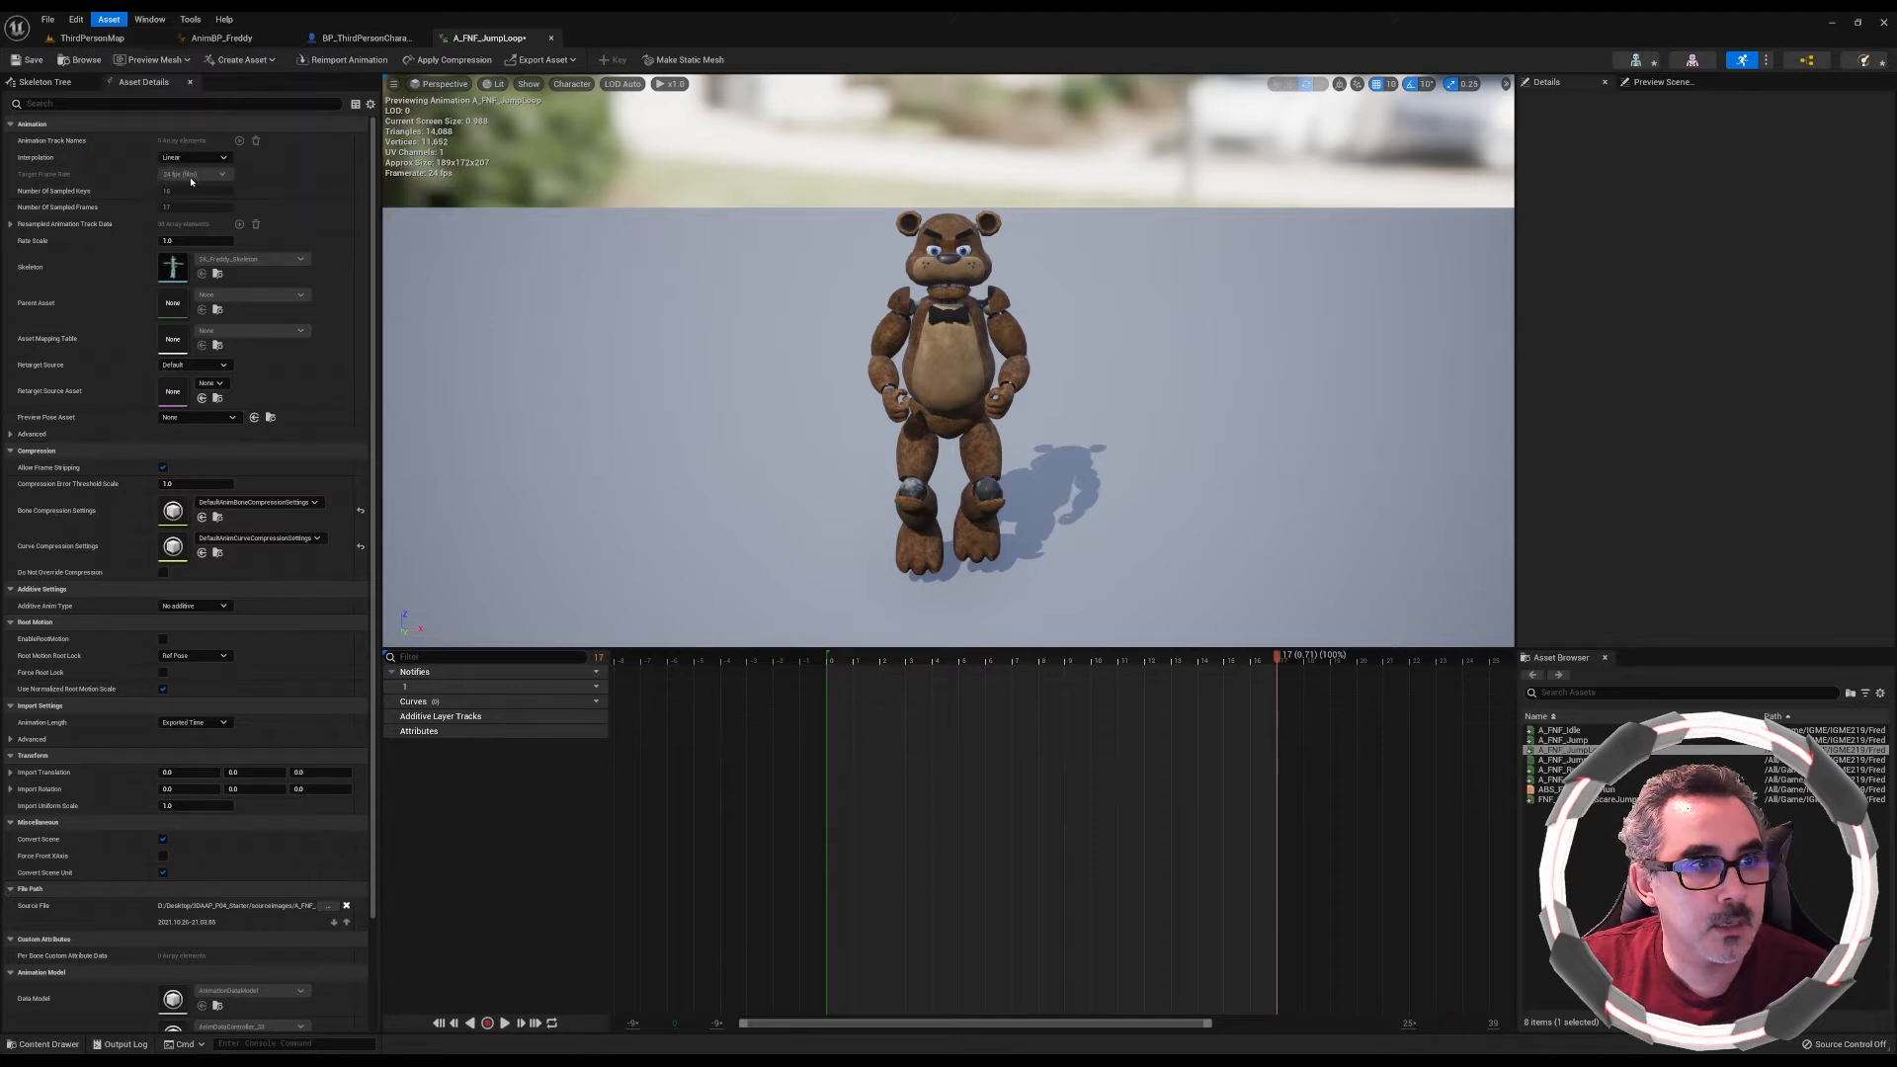
{"action": "left_click", "coordinate": [1046, 566]}
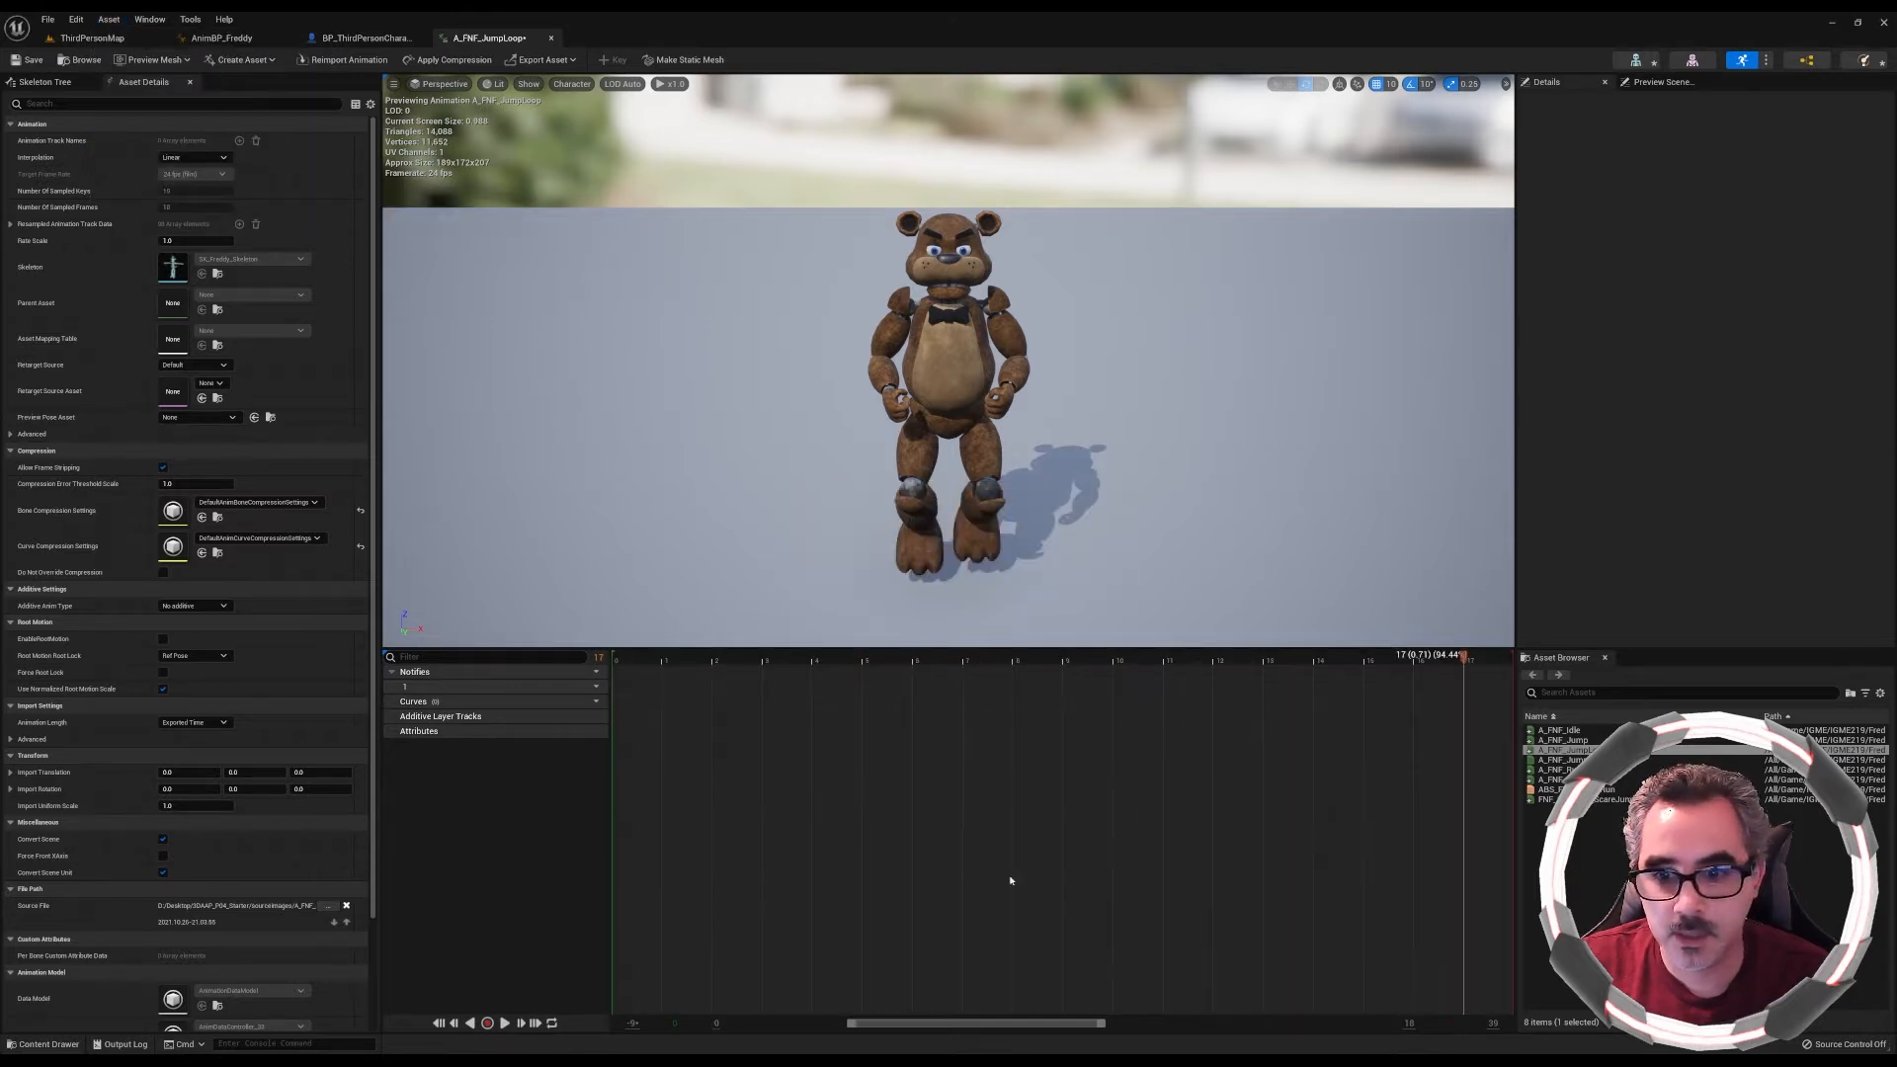
Play back the interpolated A_FNF_JumpLoop animation, pause it and save the asset
{"action": "left_click", "coordinate": [505, 1024]}
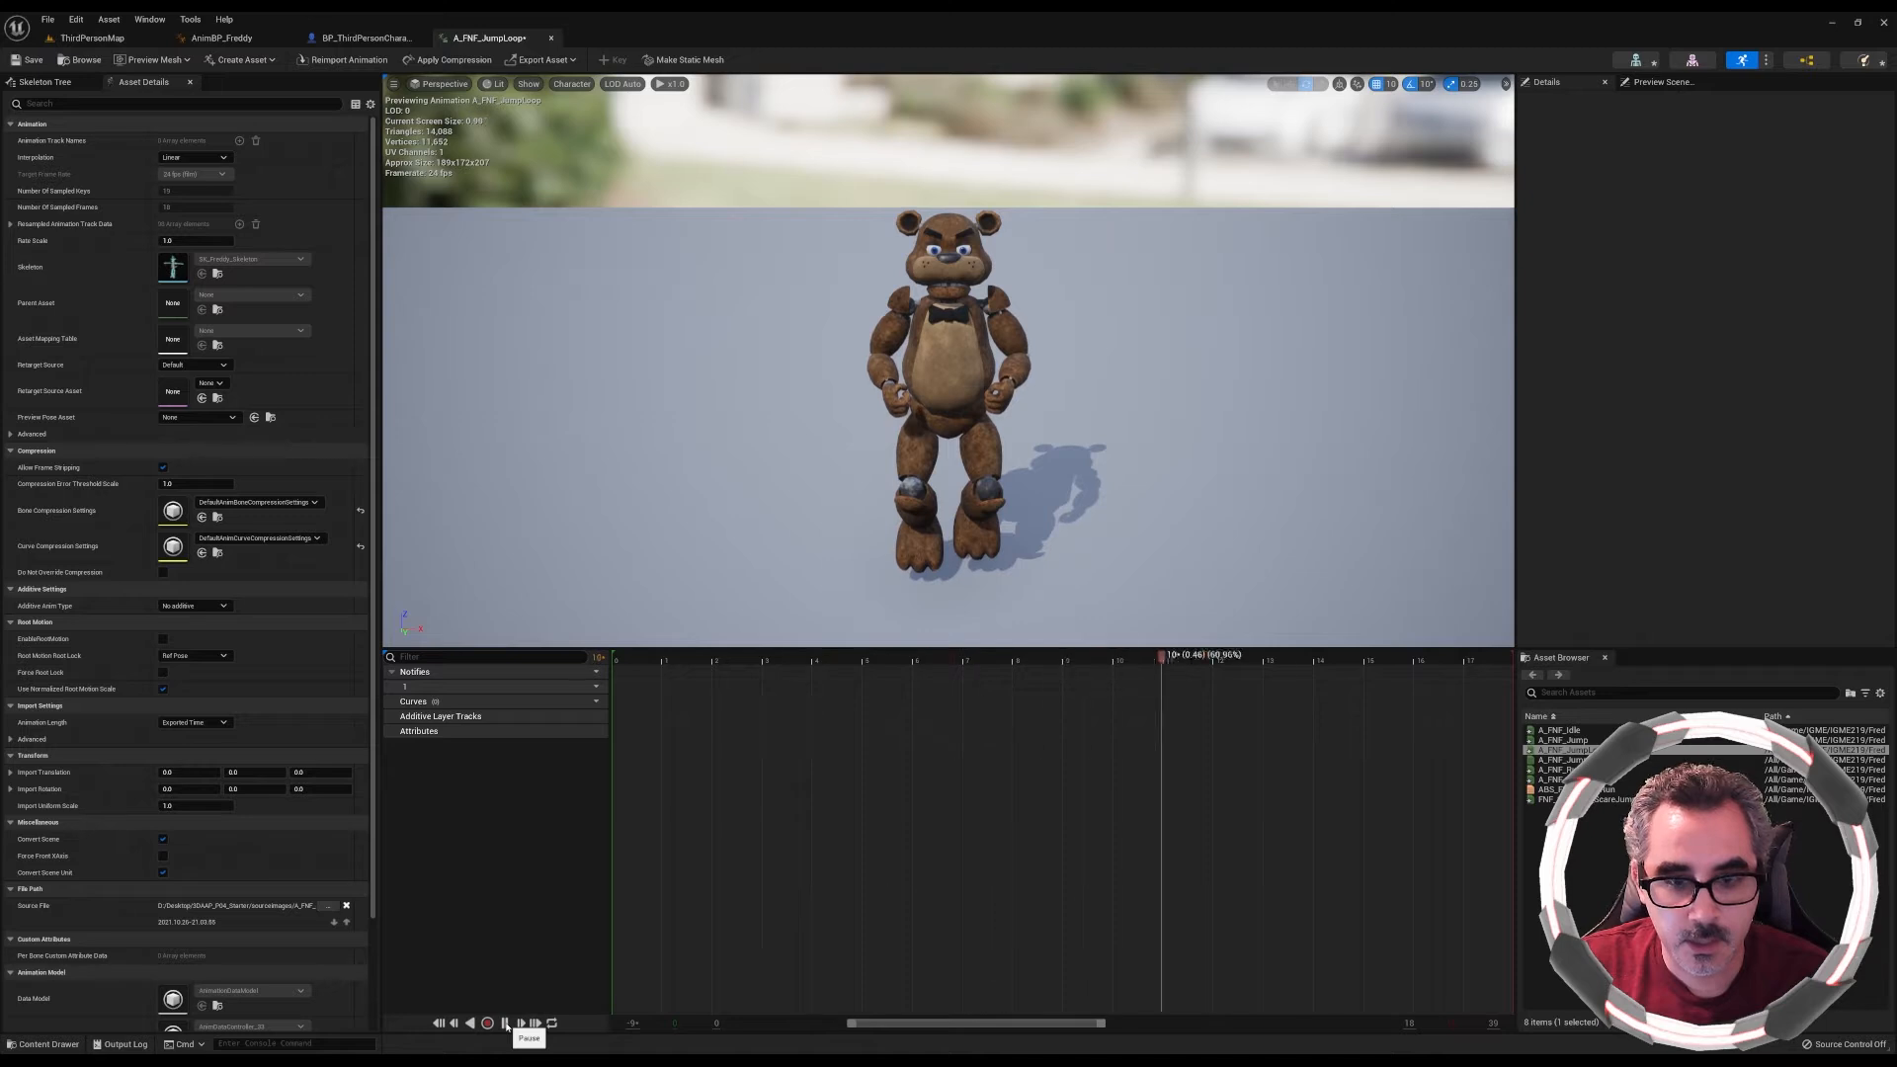
{"action": "left_click", "coordinate": [505, 1024]}
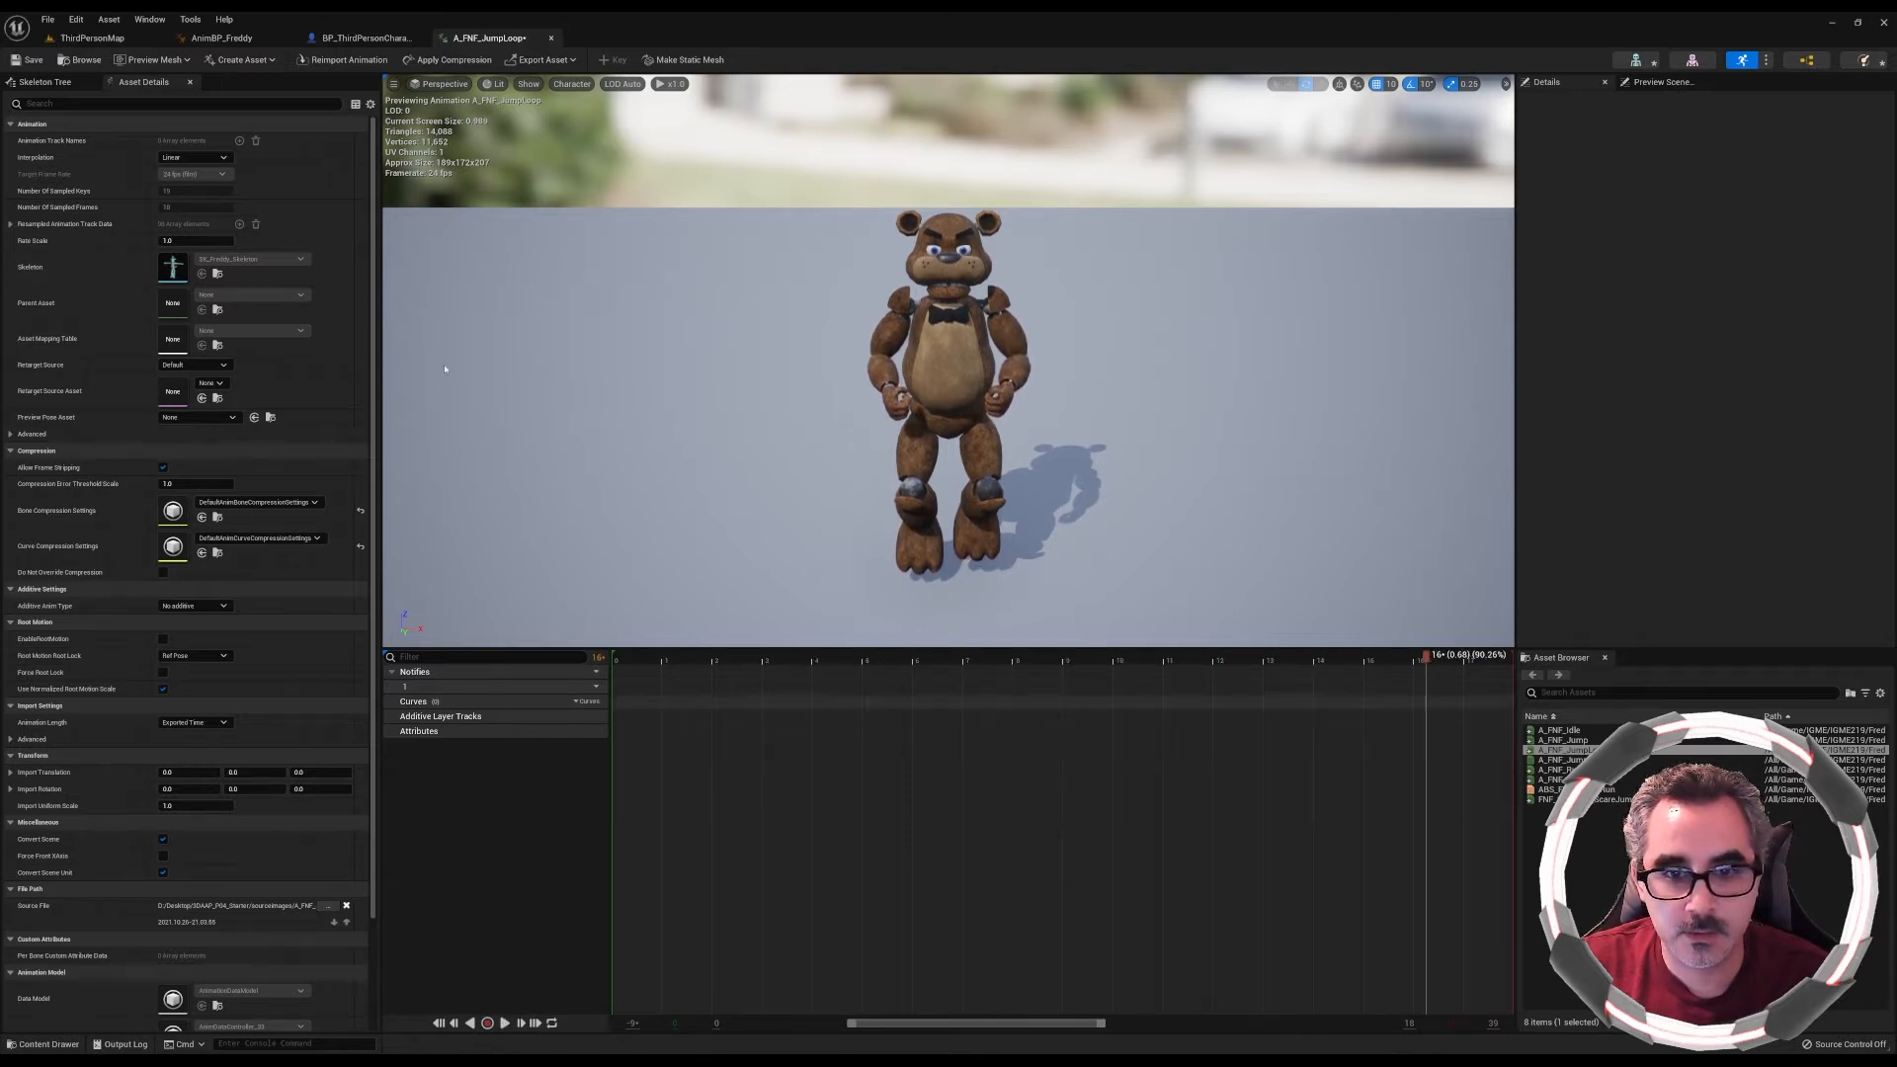
{"action": "left_click", "coordinate": [28, 59]}
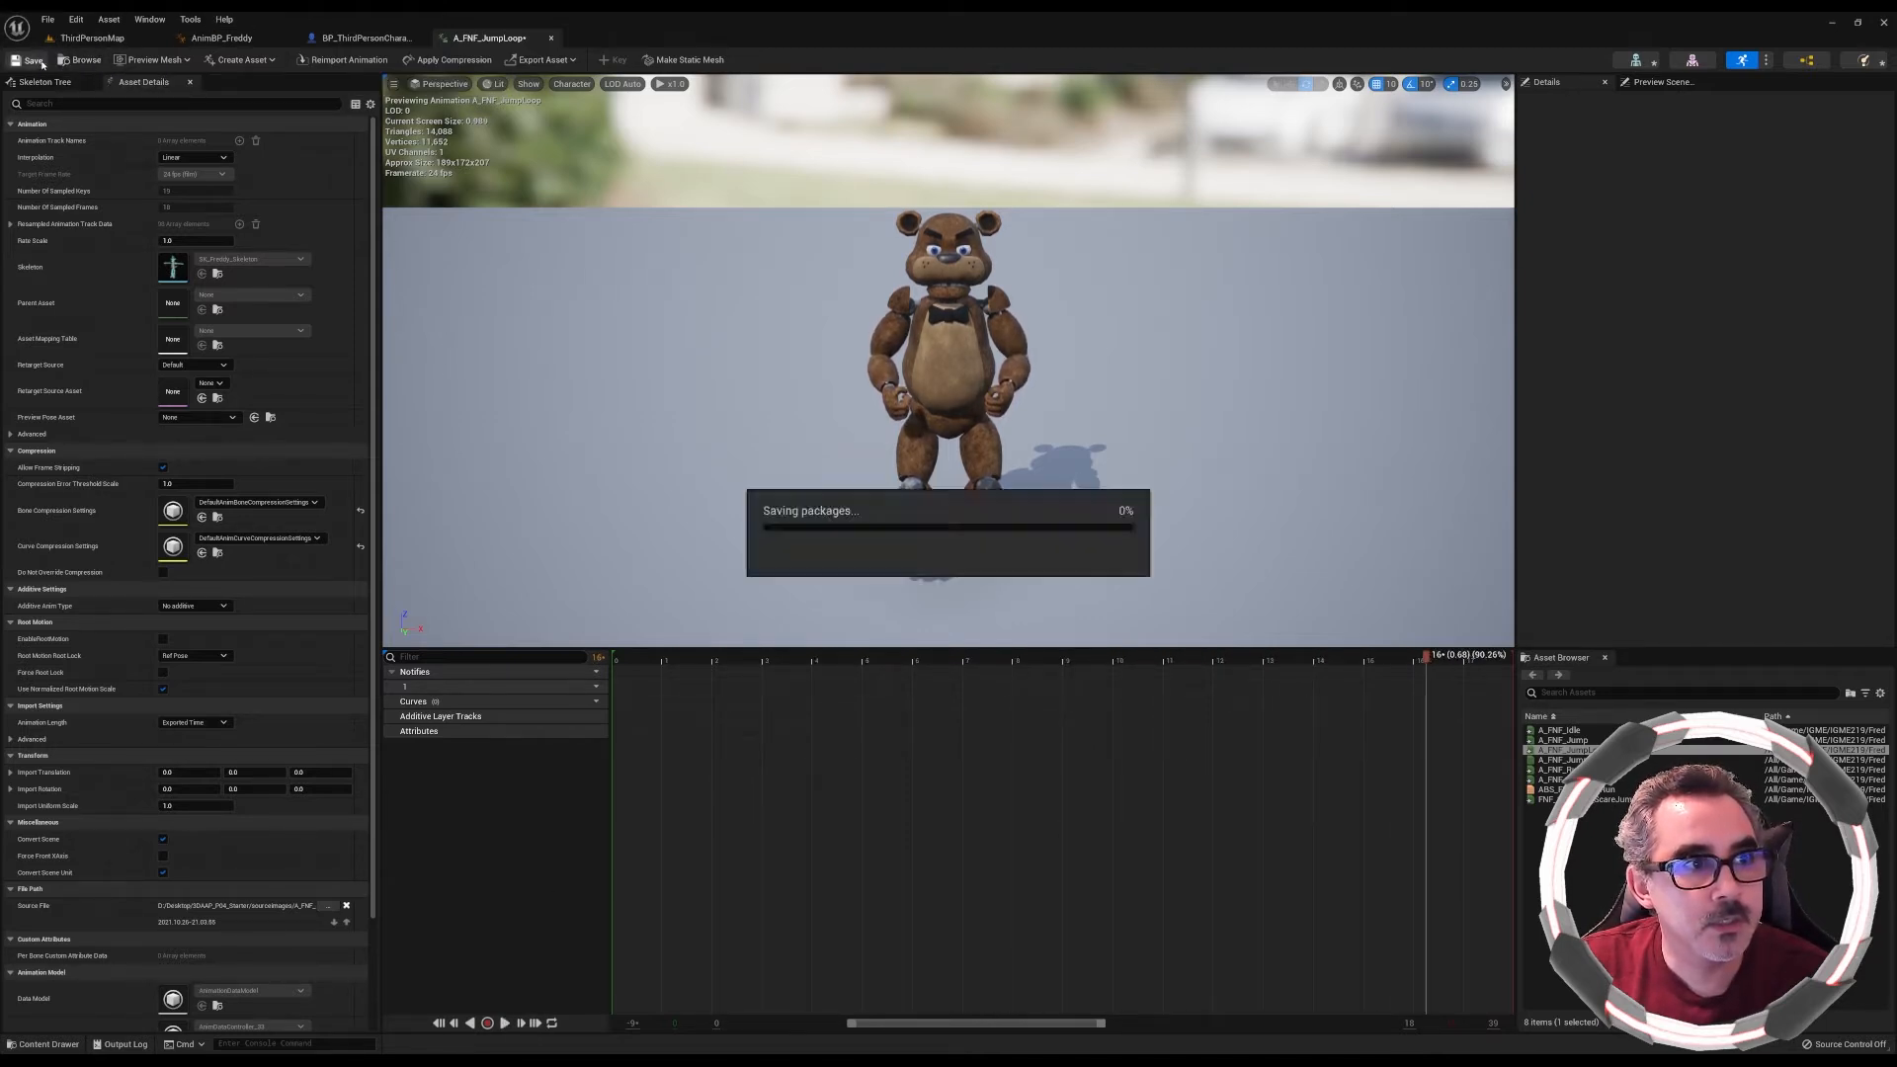
Duplicate the A_FNF_Jump animation in the Freddy folder as A_FNF_JumpEnd and open the copy
{"action": "left_click", "coordinate": [92, 37]}
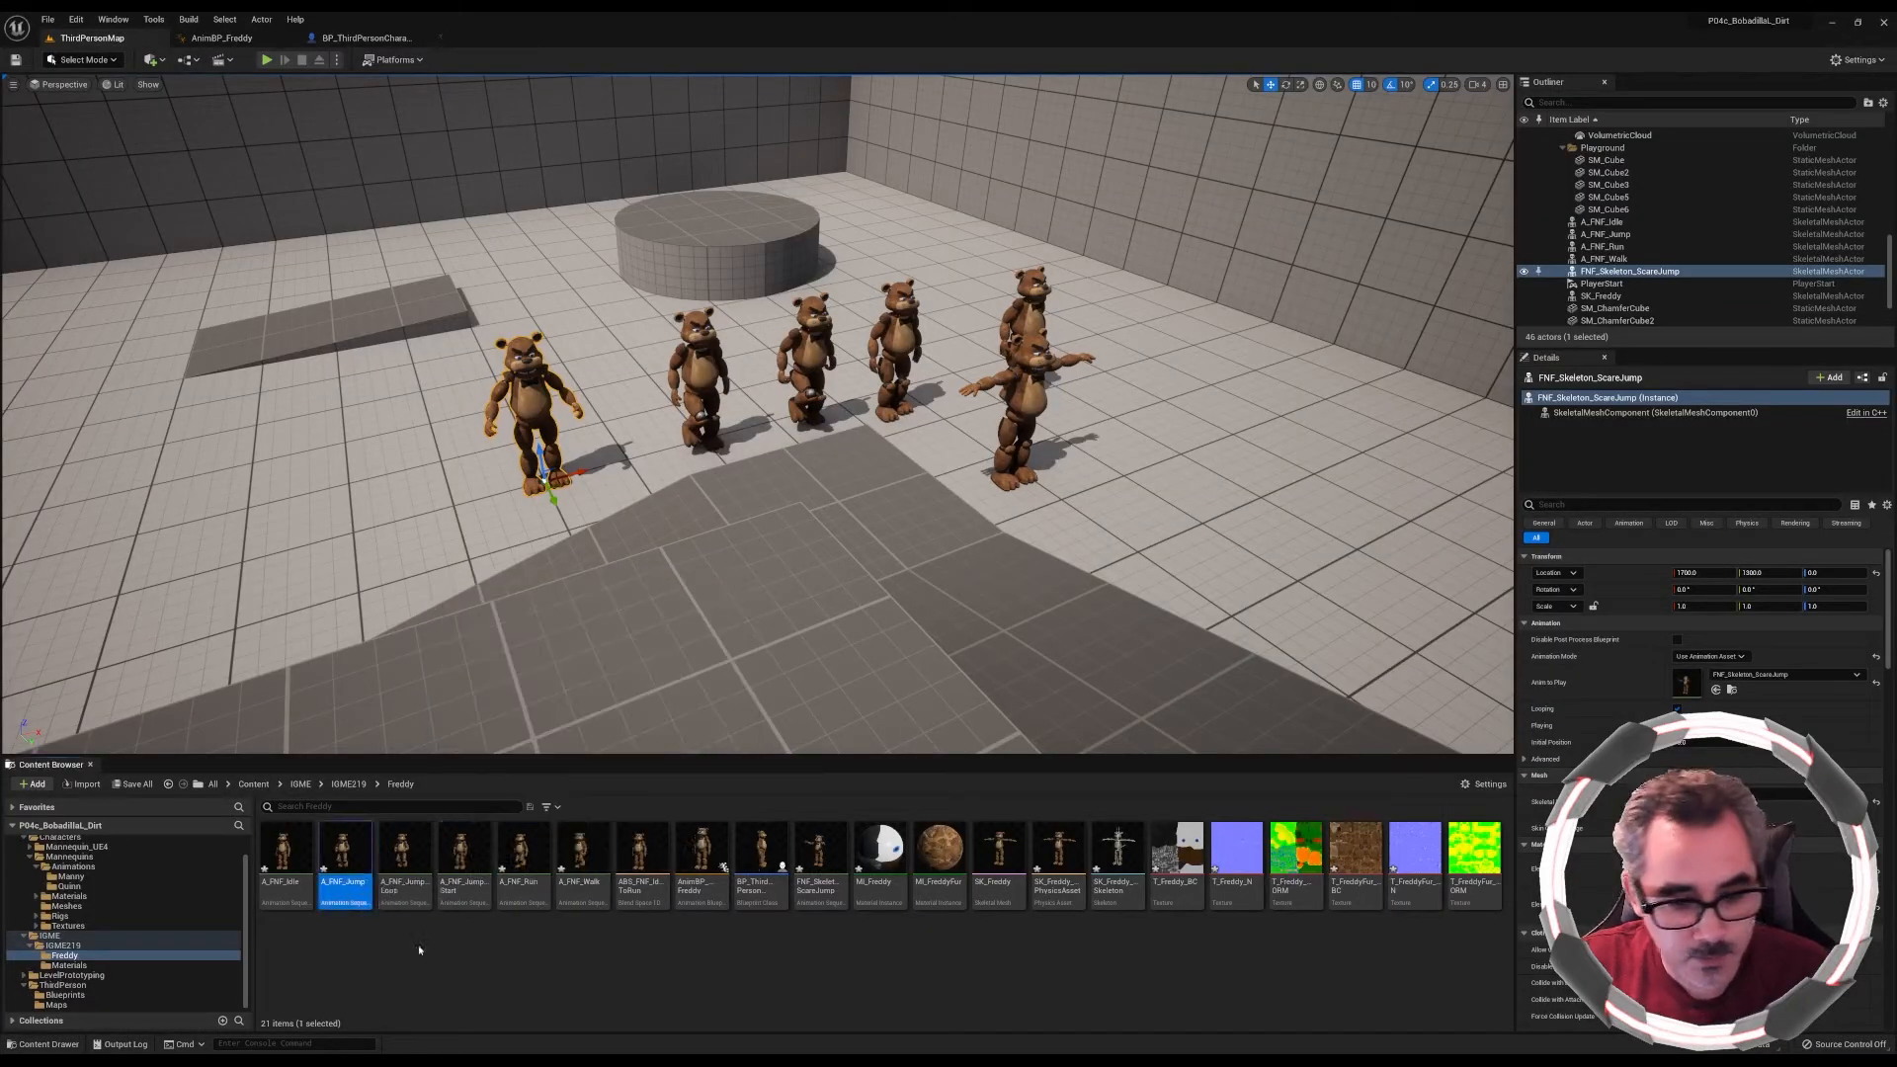
{"action": "key", "text": "ctrl+d"}
{"action": "key", "text": "End"}
{"action": "key", "text": "BackSpace"}
{"action": "type", "text": "_End"}
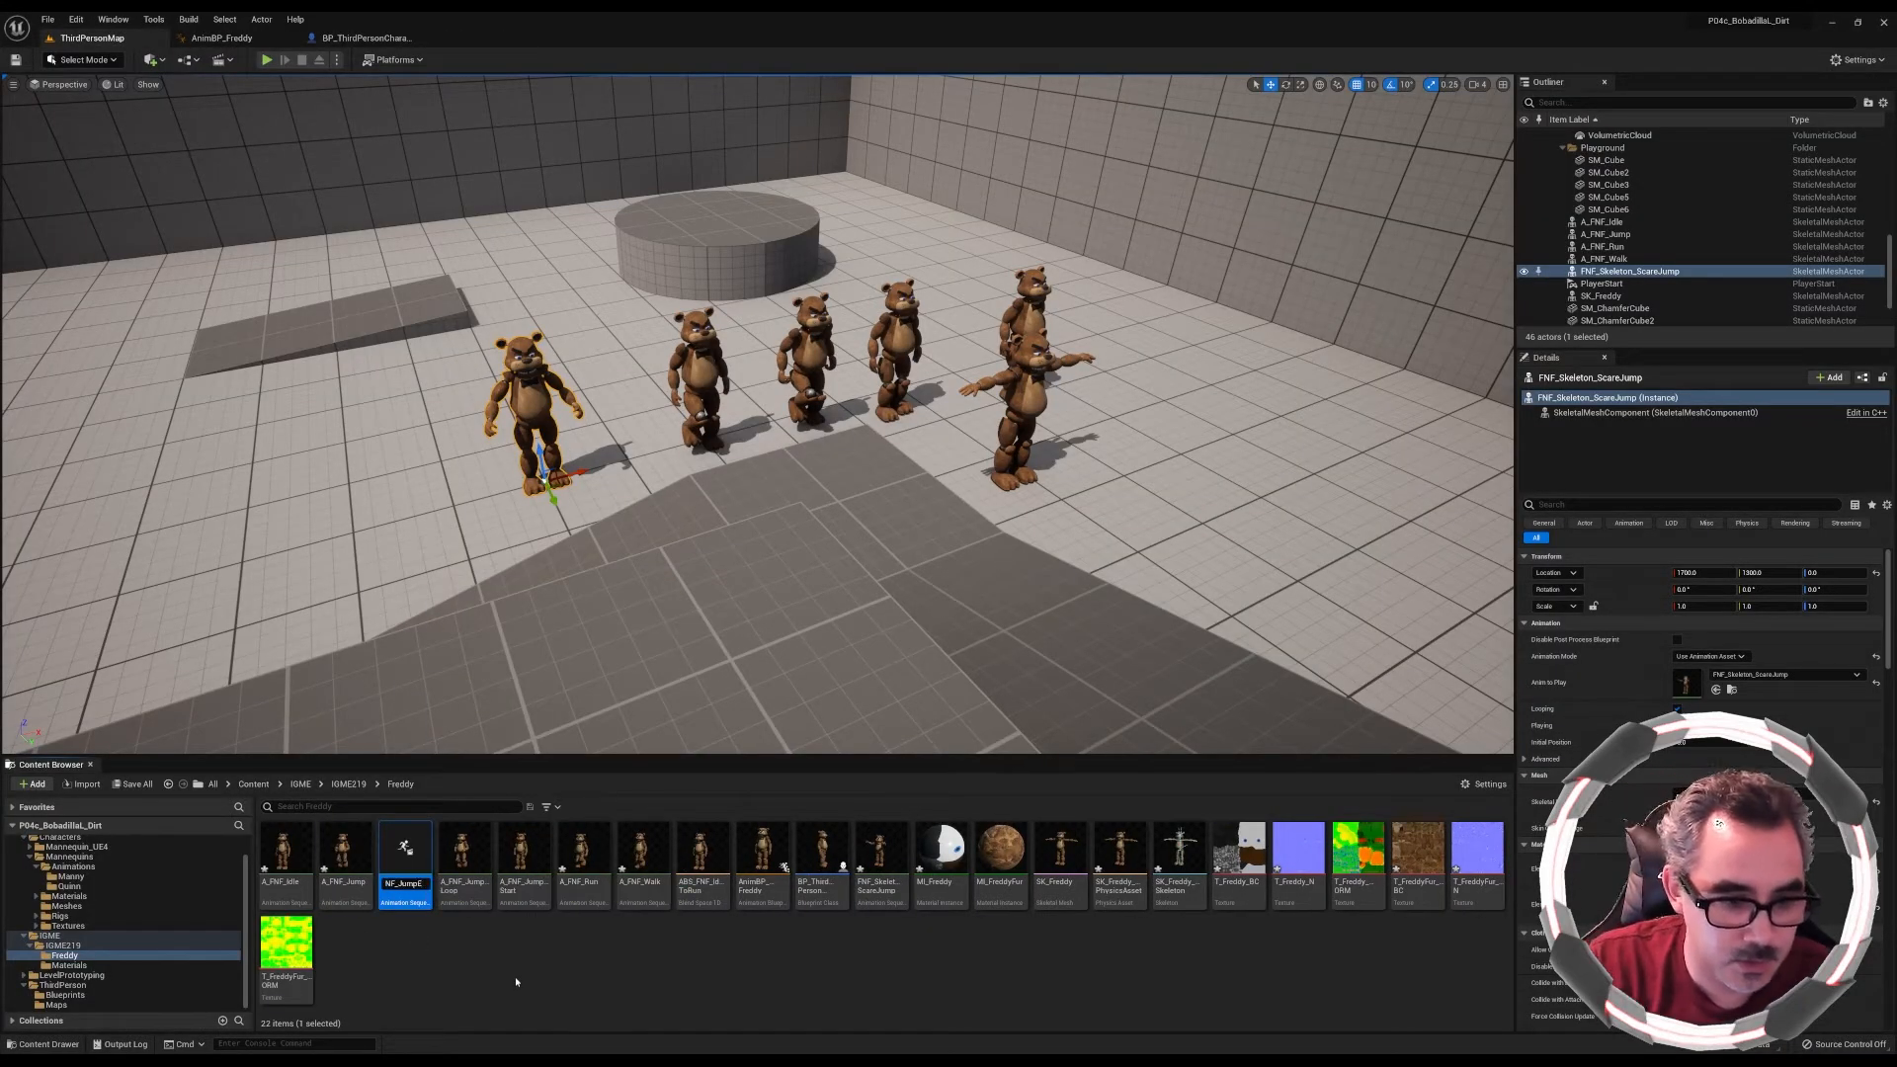
{"action": "key", "text": "Return"}
{"action": "key", "text": "Return"}
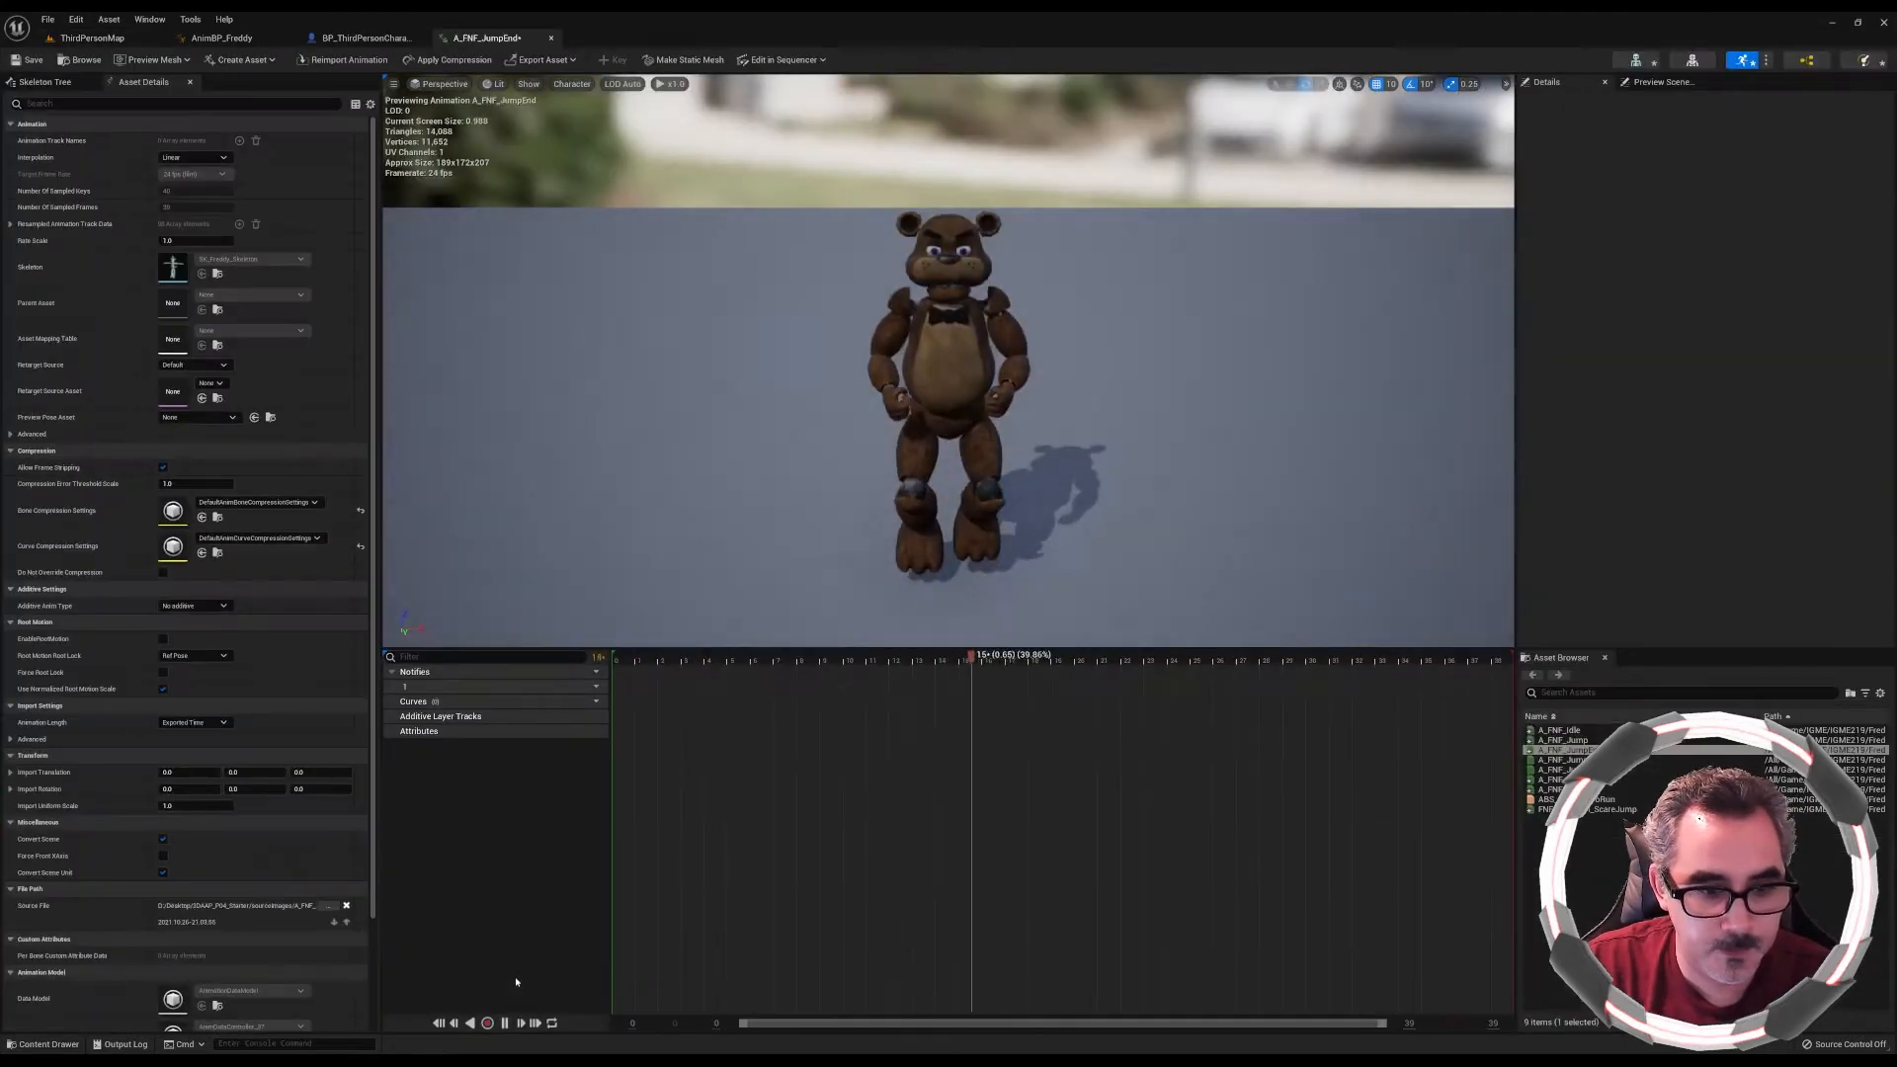
Find where the landing starts in A_FNF_JumpEnd and remove frames 0 to 33
{"action": "left_click", "coordinate": [504, 1023]}
{"action": "left_click_drag", "start_coordinate": [1270, 660], "coordinate": [1399, 671]}
{"action": "right_click", "coordinate": [1399, 659]}
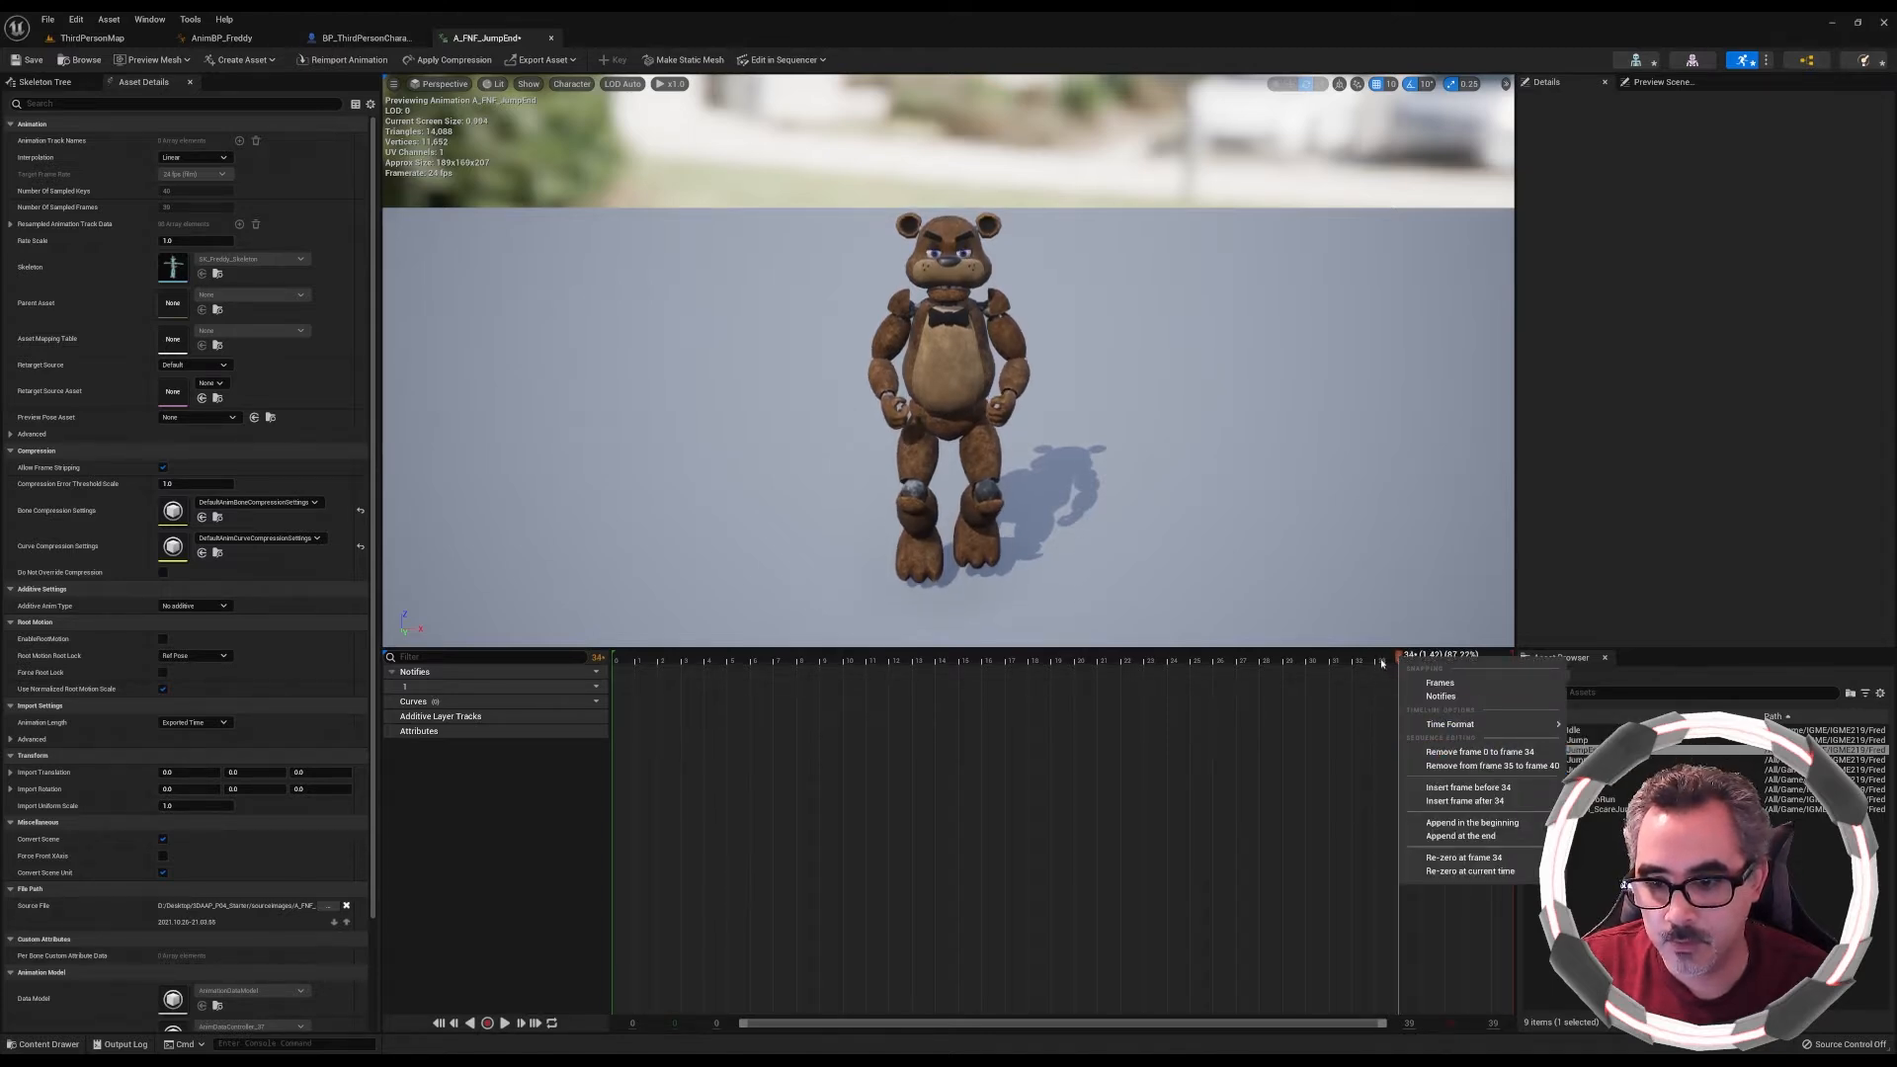
{"action": "left_click", "coordinate": [1378, 661]}
{"action": "right_click", "coordinate": [1378, 661]}
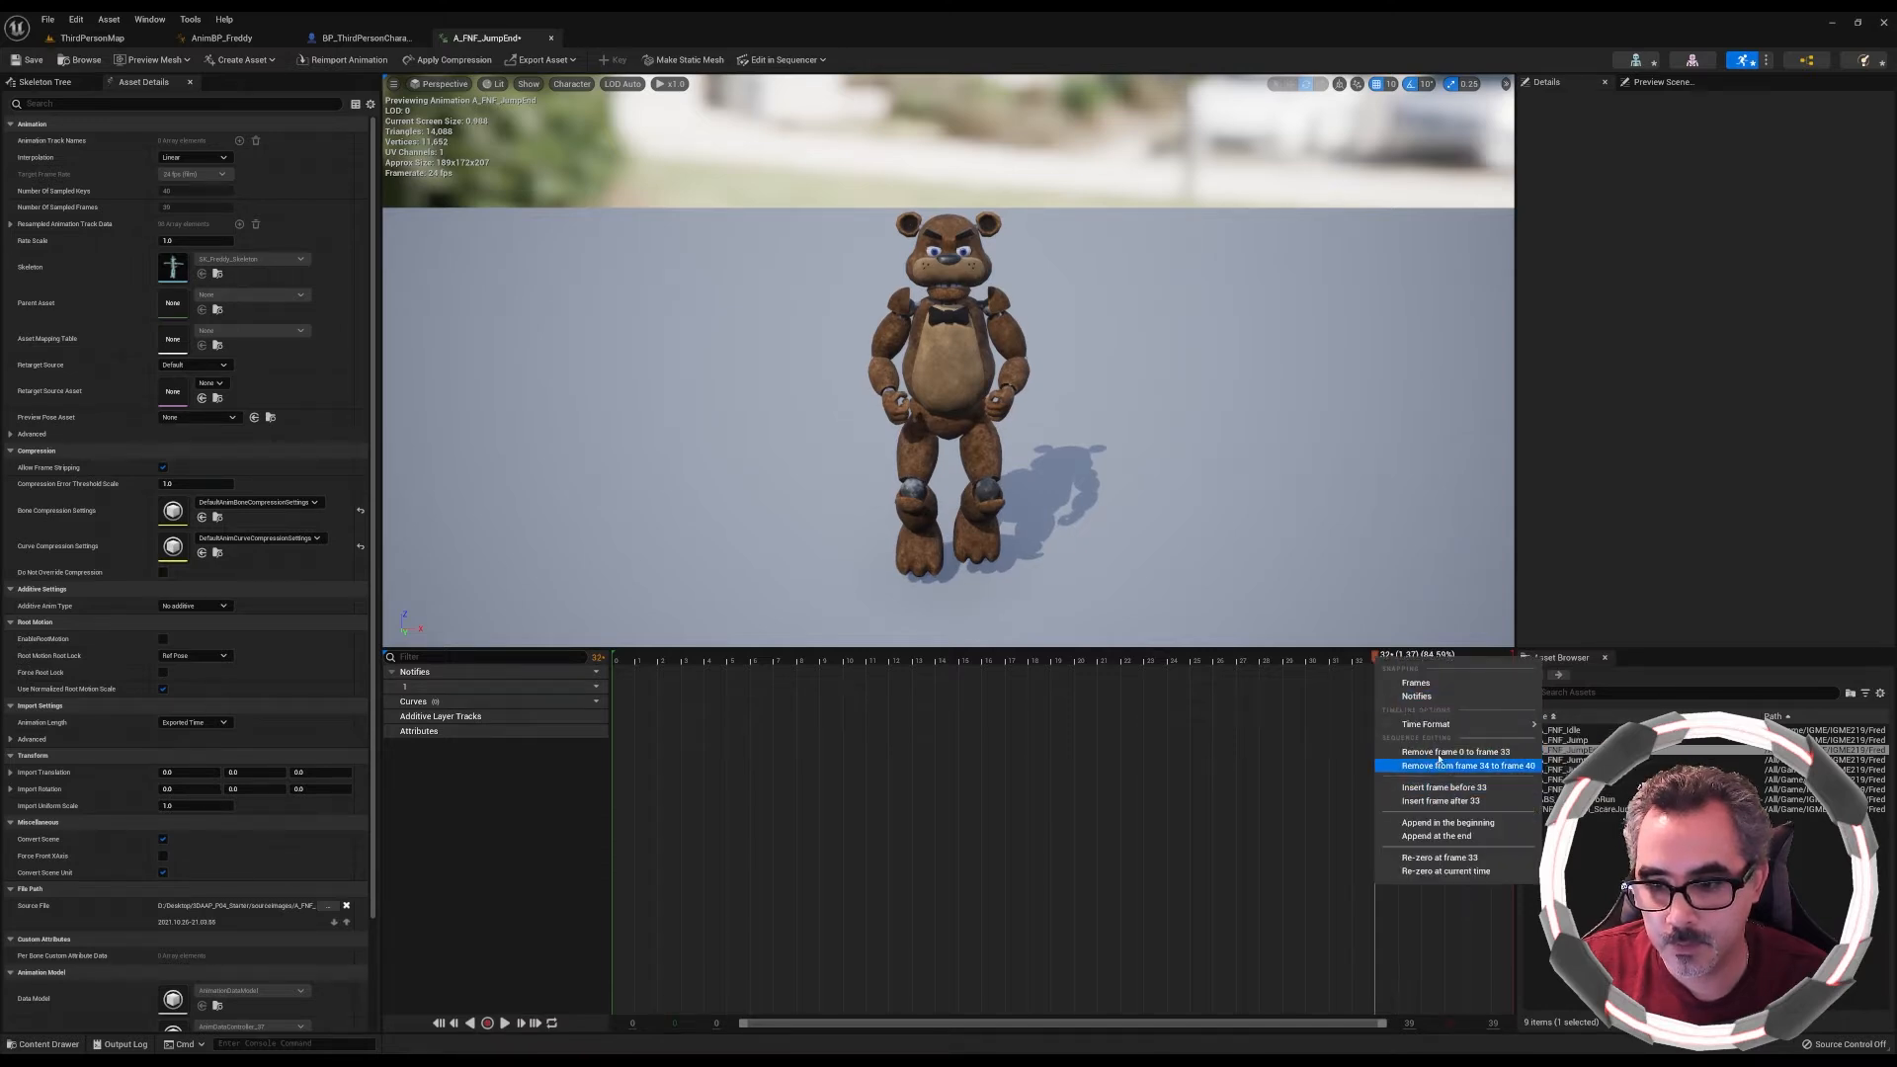
{"action": "left_click", "coordinate": [1439, 753]}
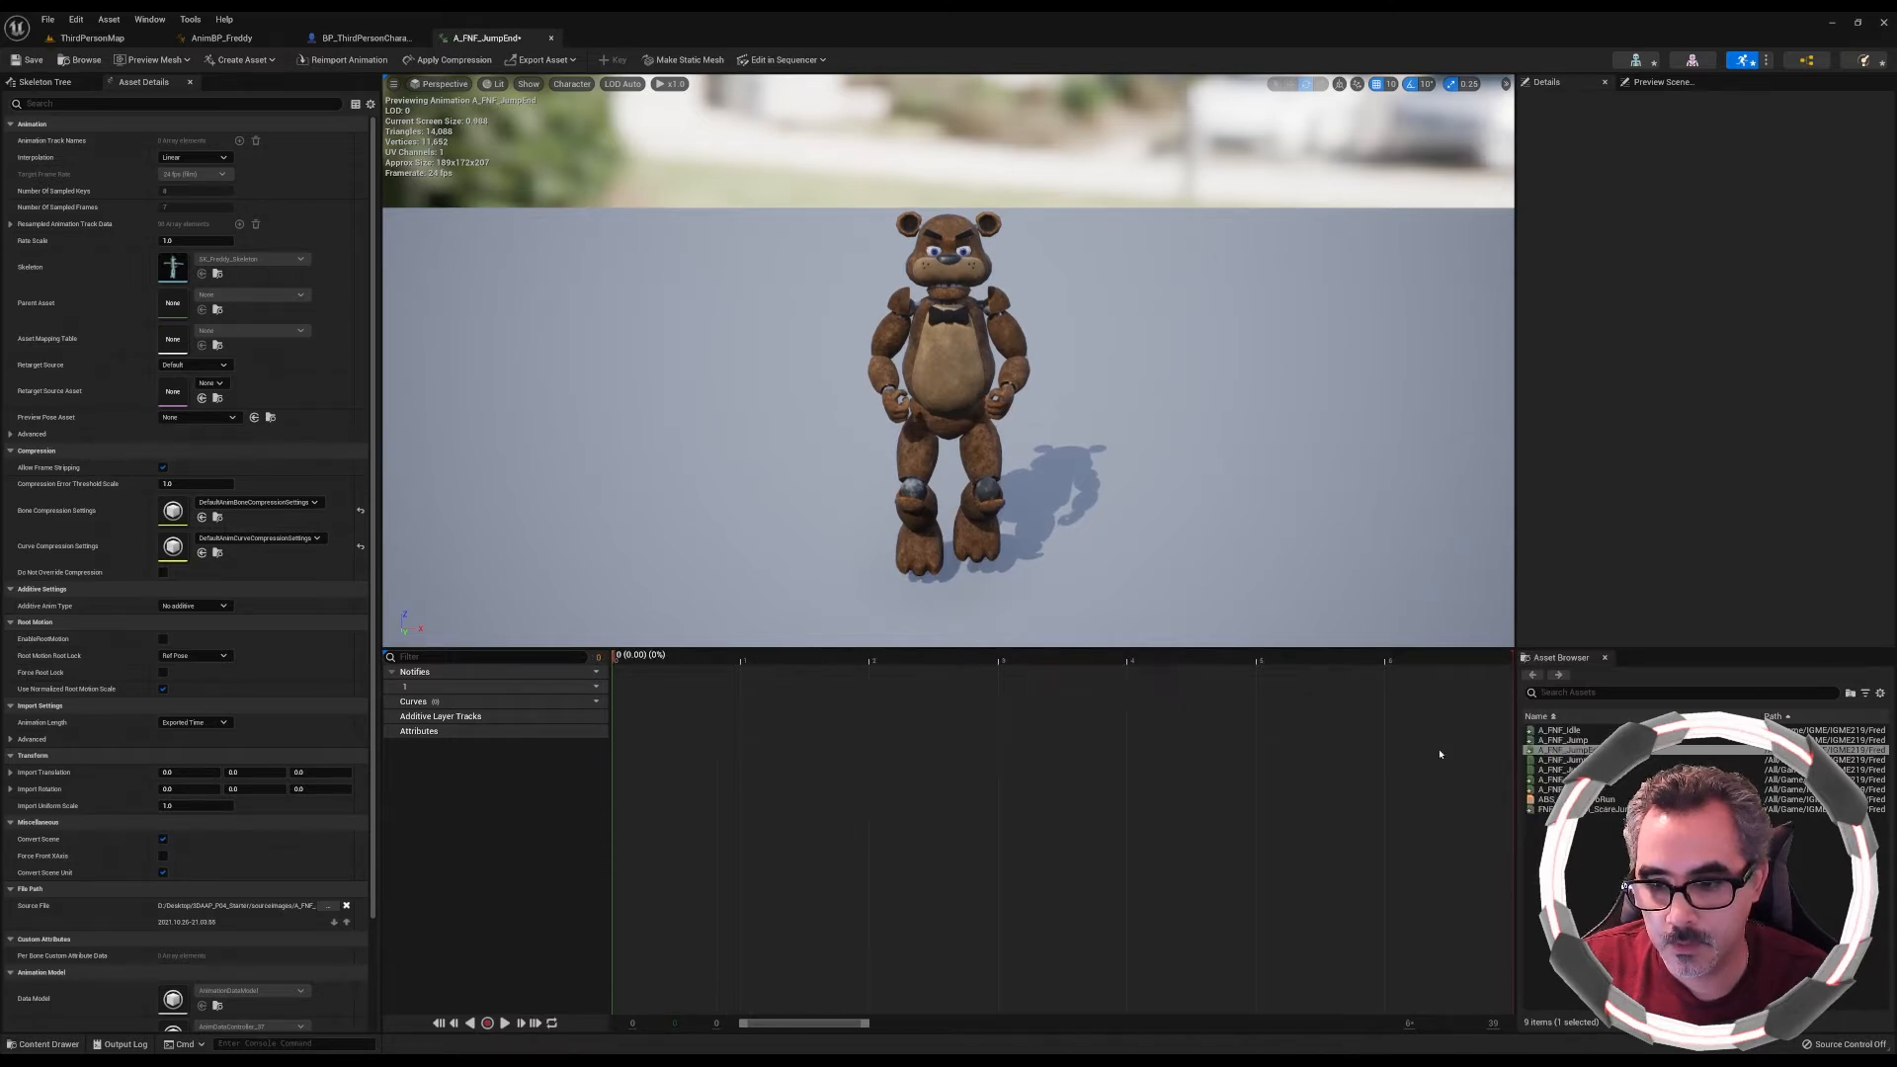
Play back and save the trimmed A_FNF_JumpEnd animation, and close its editor
{"action": "left_click", "coordinate": [505, 1024]}
{"action": "left_click", "coordinate": [28, 60]}
{"action": "left_click", "coordinate": [91, 38]}
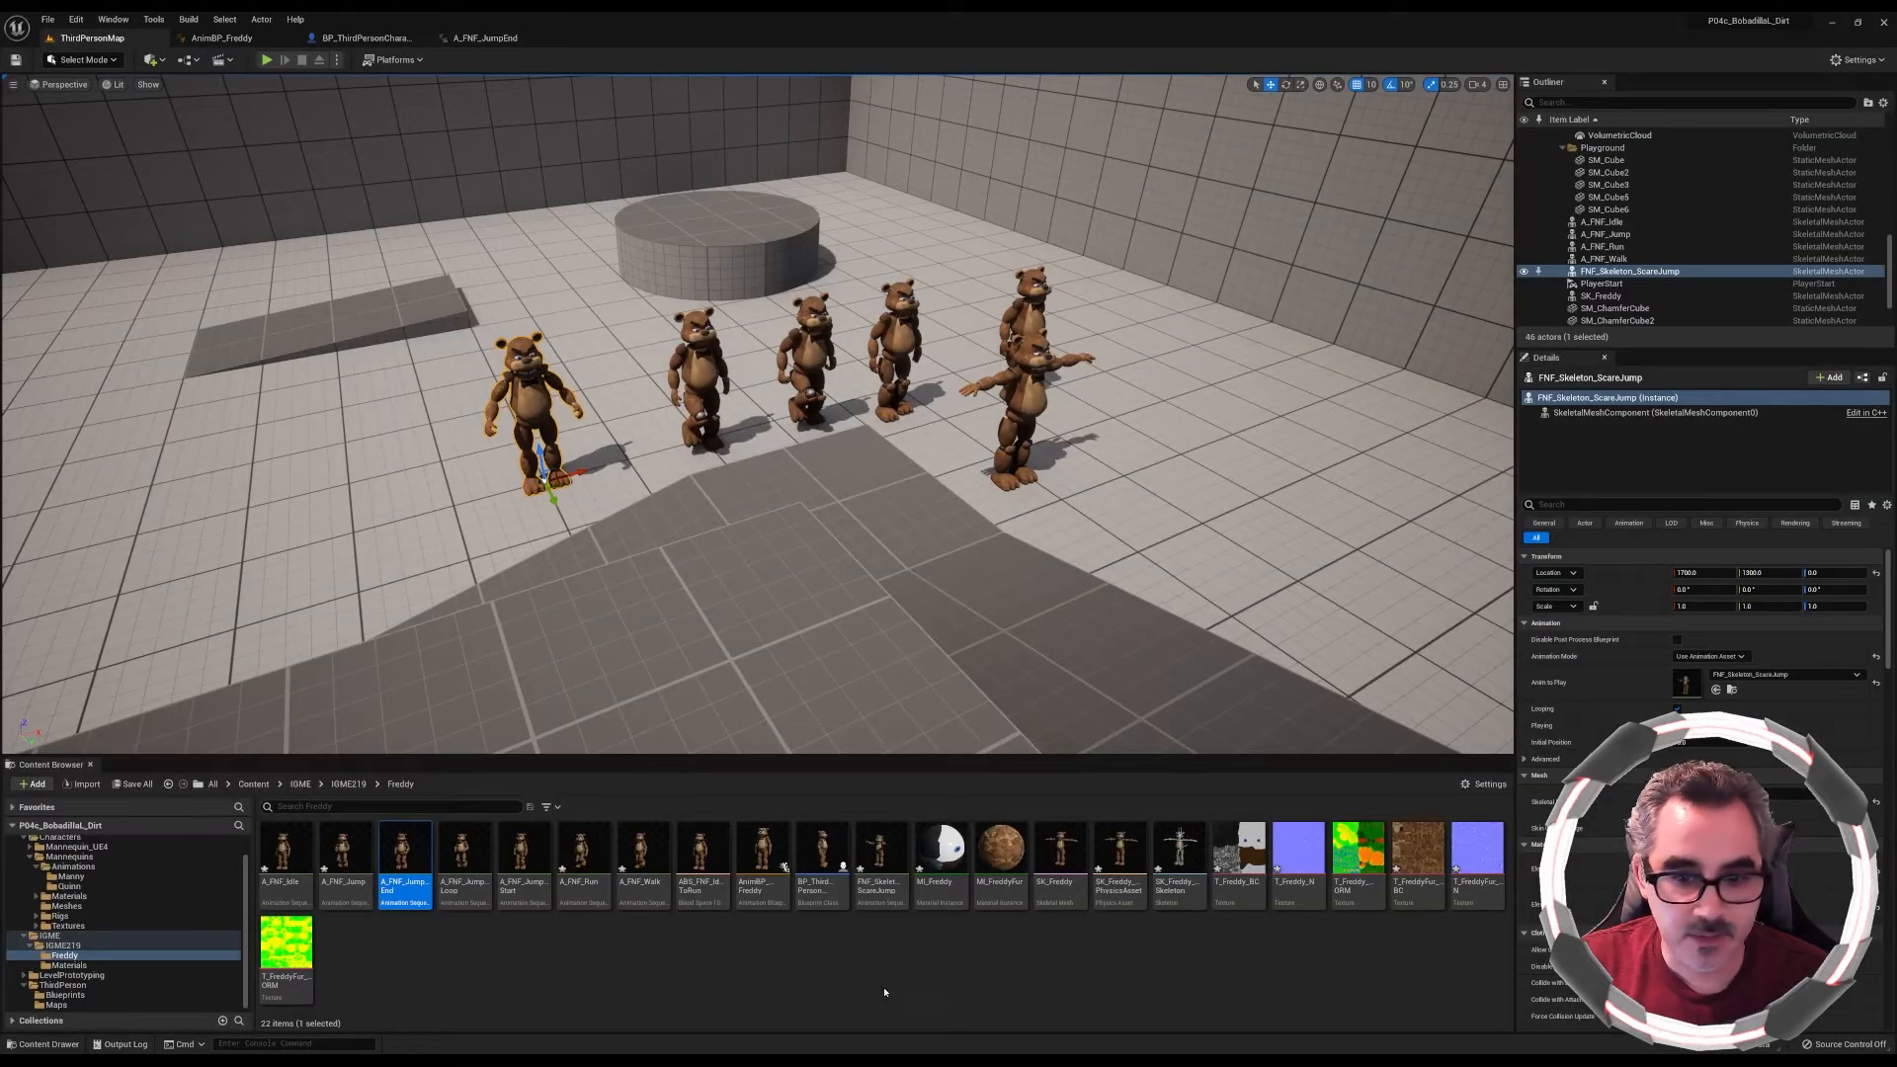
{"action": "left_click", "coordinate": [714, 997]}
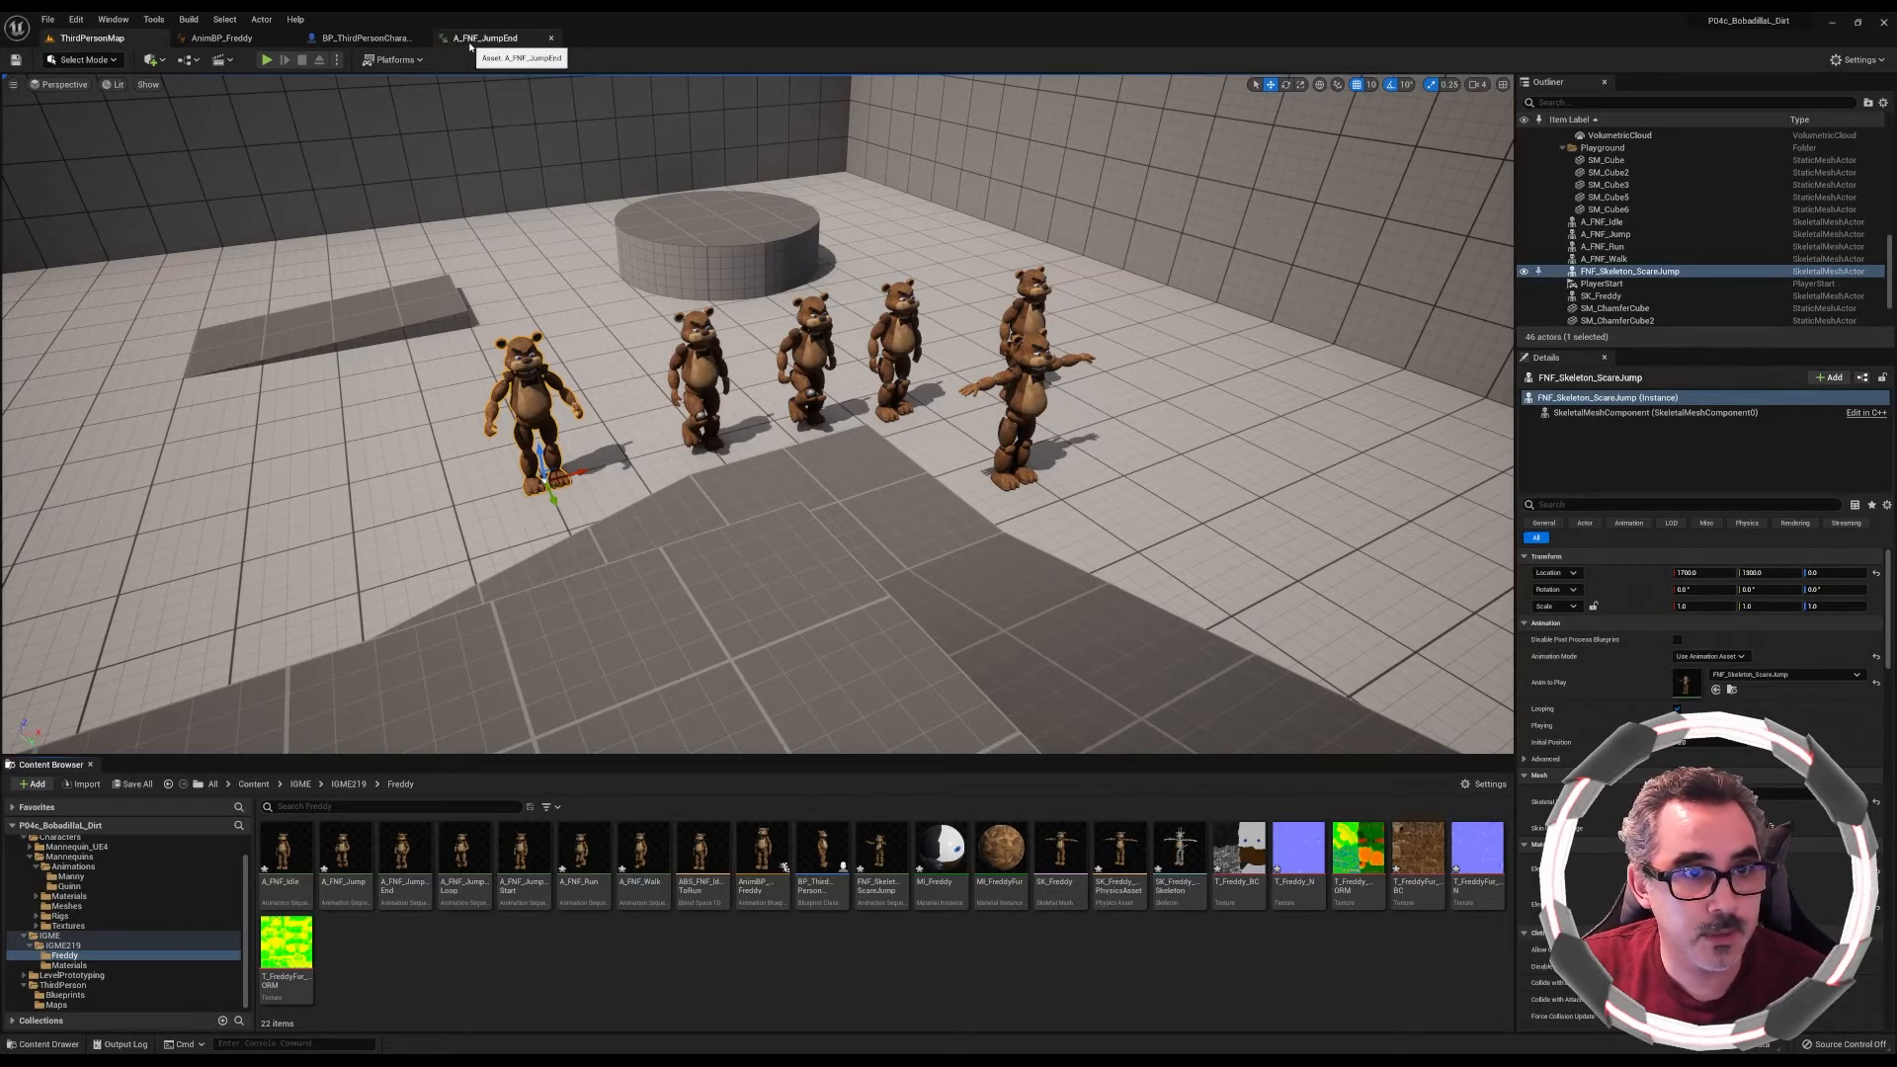
{"action": "left_click", "coordinate": [552, 38]}
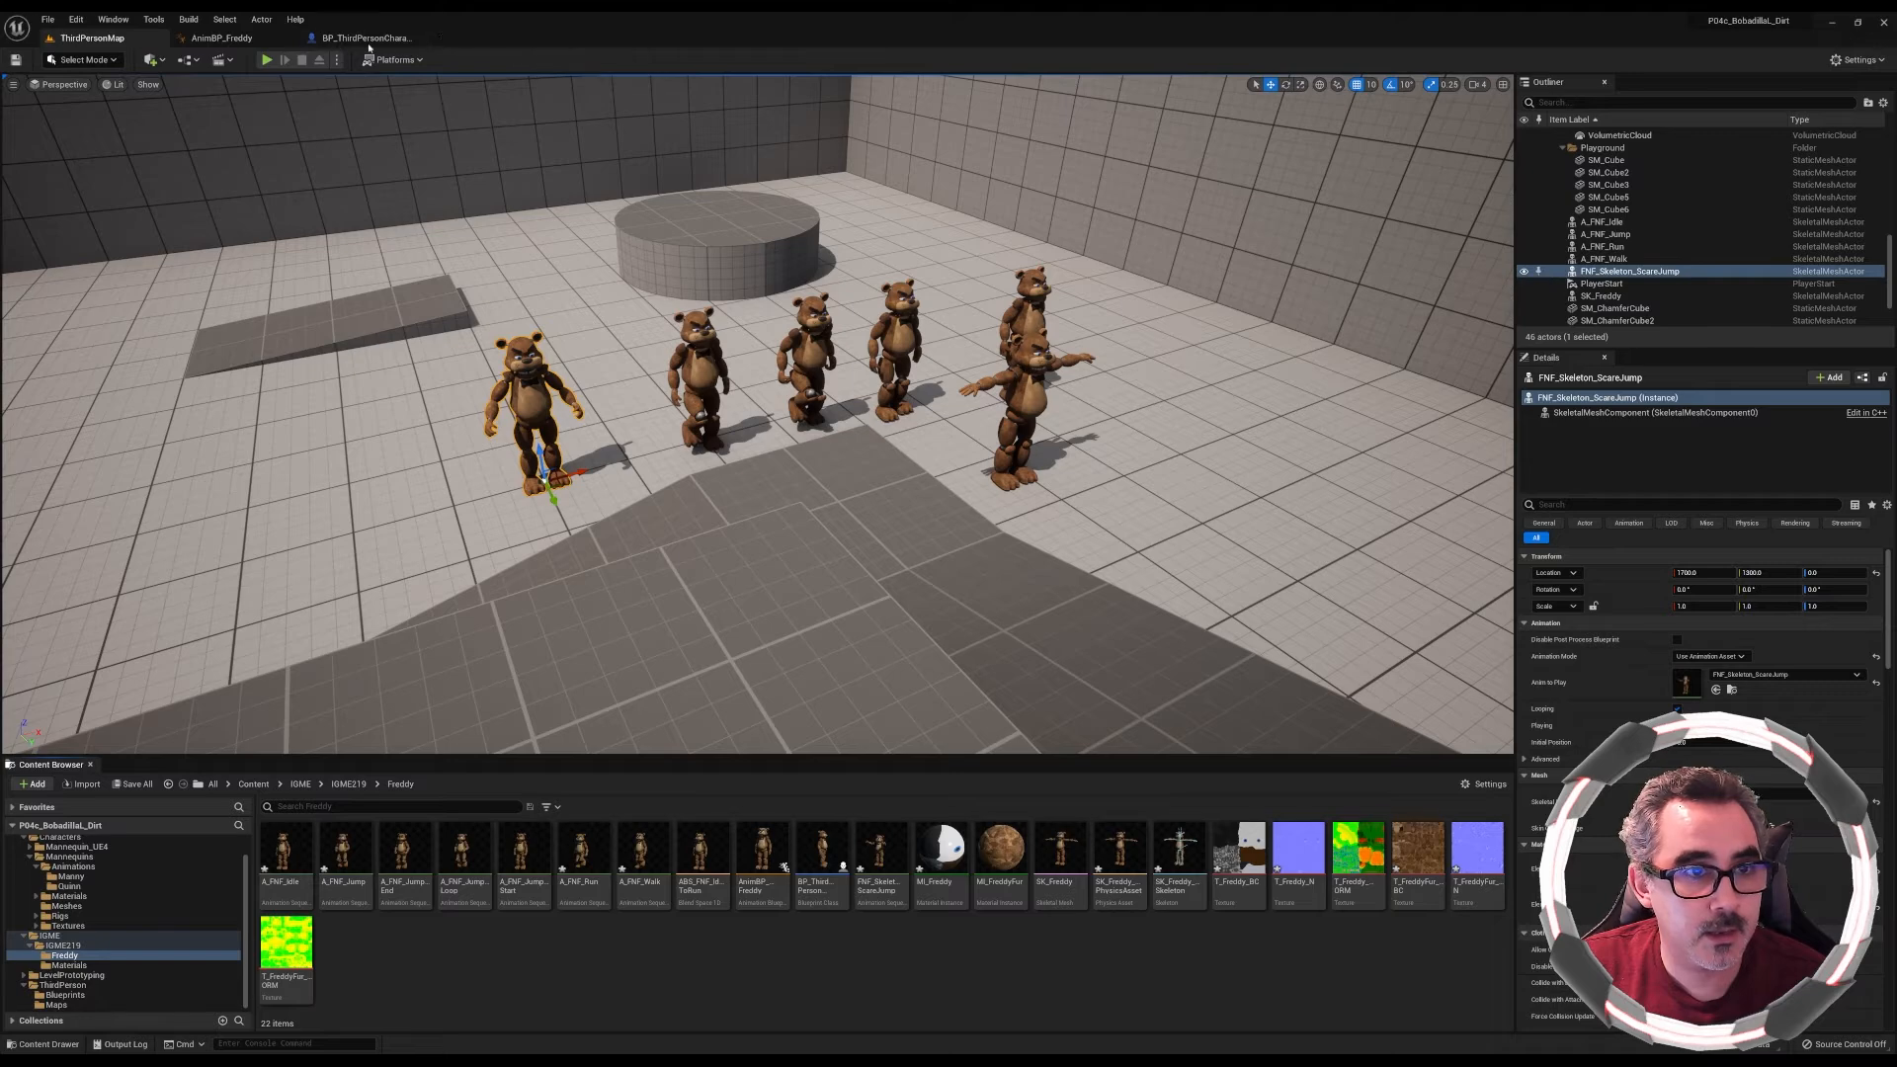
In the Default state machine of AnimBP_Freddy, add a state named BeginJump with a transition from IdleToRun
{"action": "left_click", "coordinate": [246, 37]}
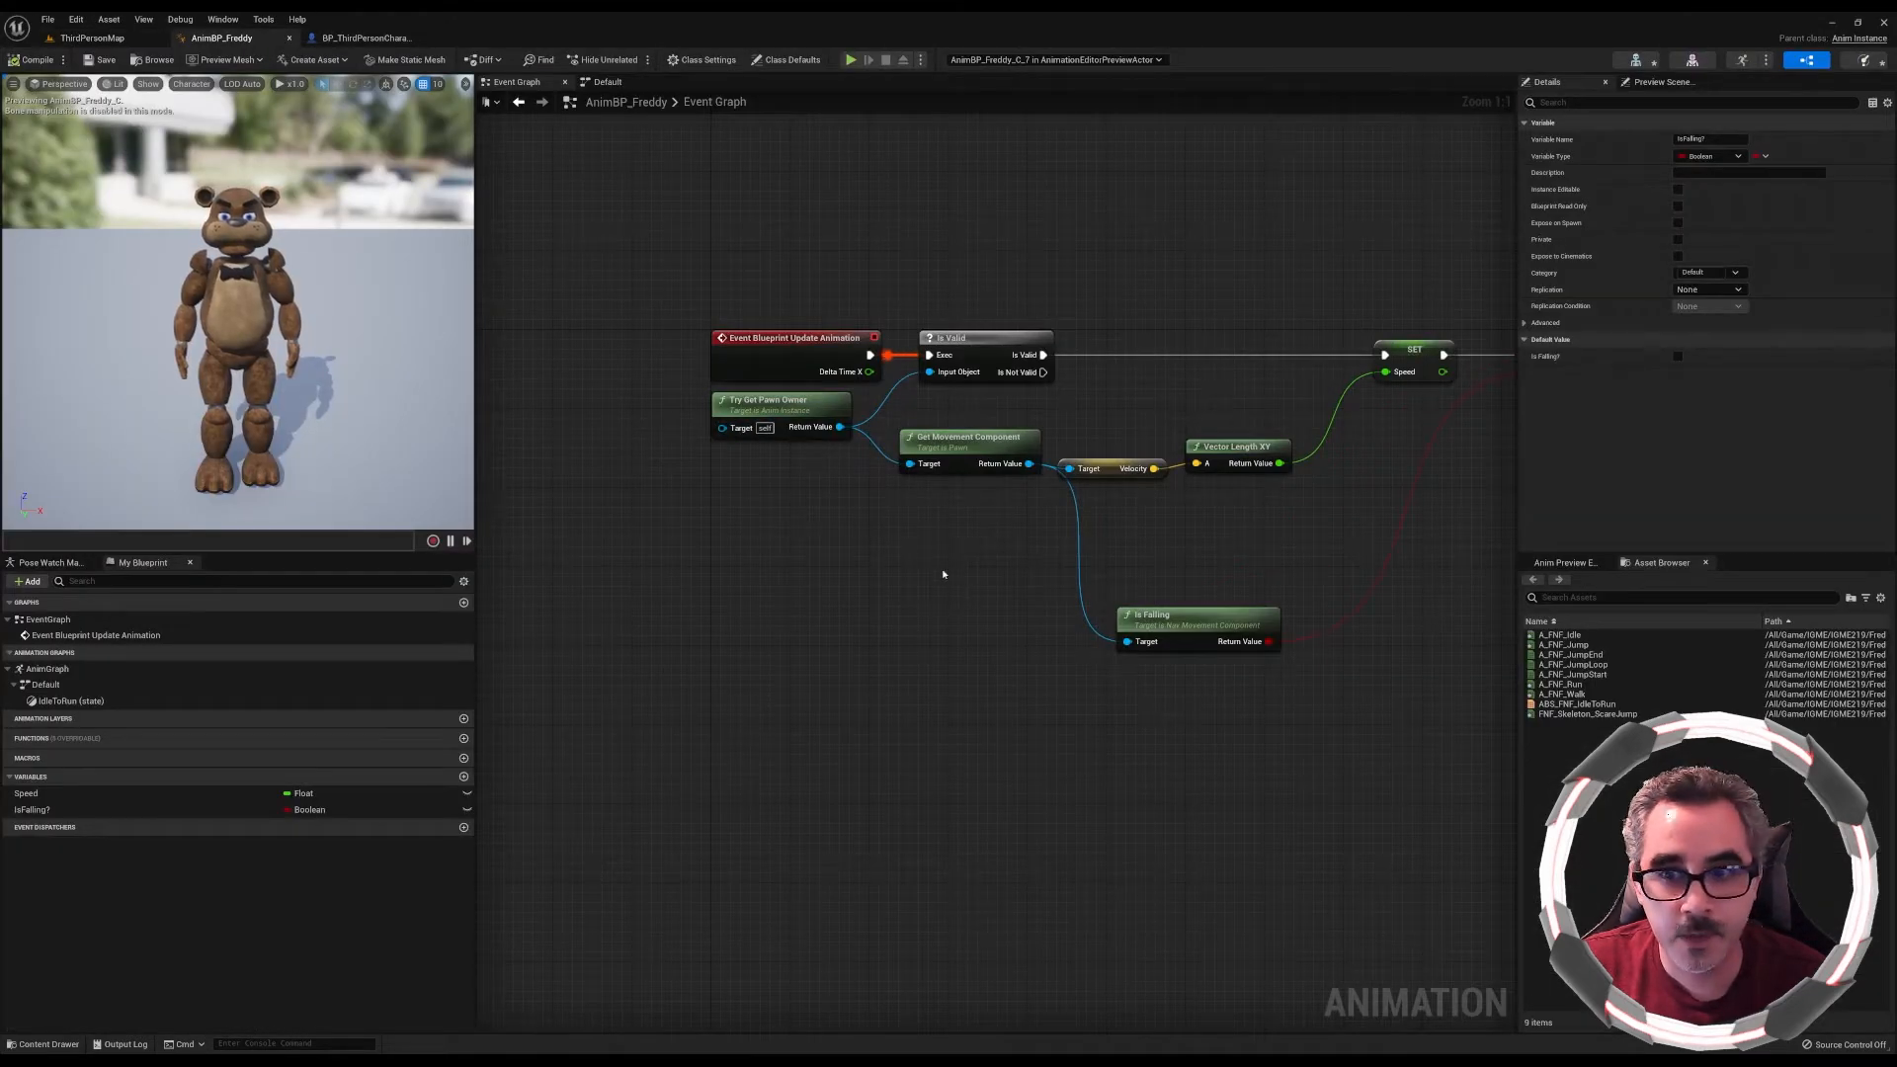
{"action": "left_click", "coordinate": [605, 82]}
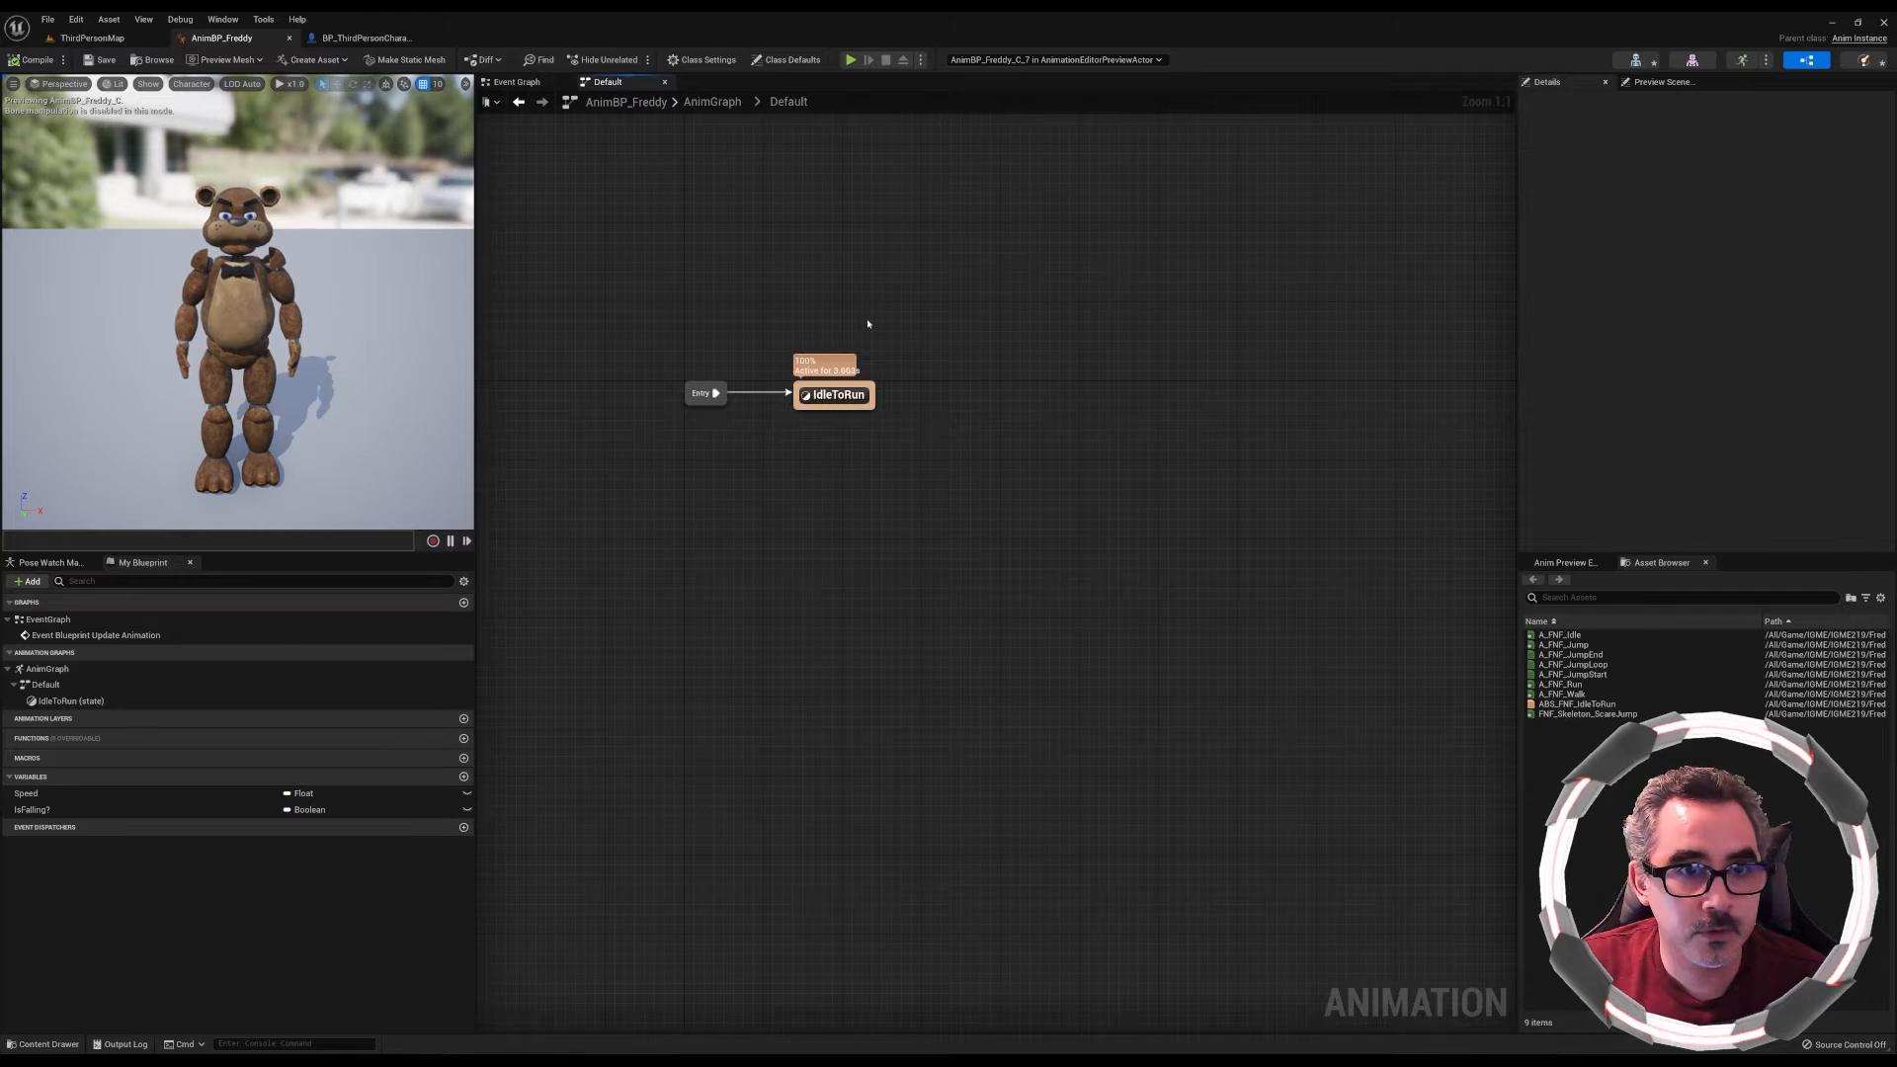
{"action": "right_click_drag", "start_coordinate": [918, 412], "coordinate": [822, 454]}
{"action": "left_click_drag", "start_coordinate": [776, 436], "coordinate": [844, 344]}
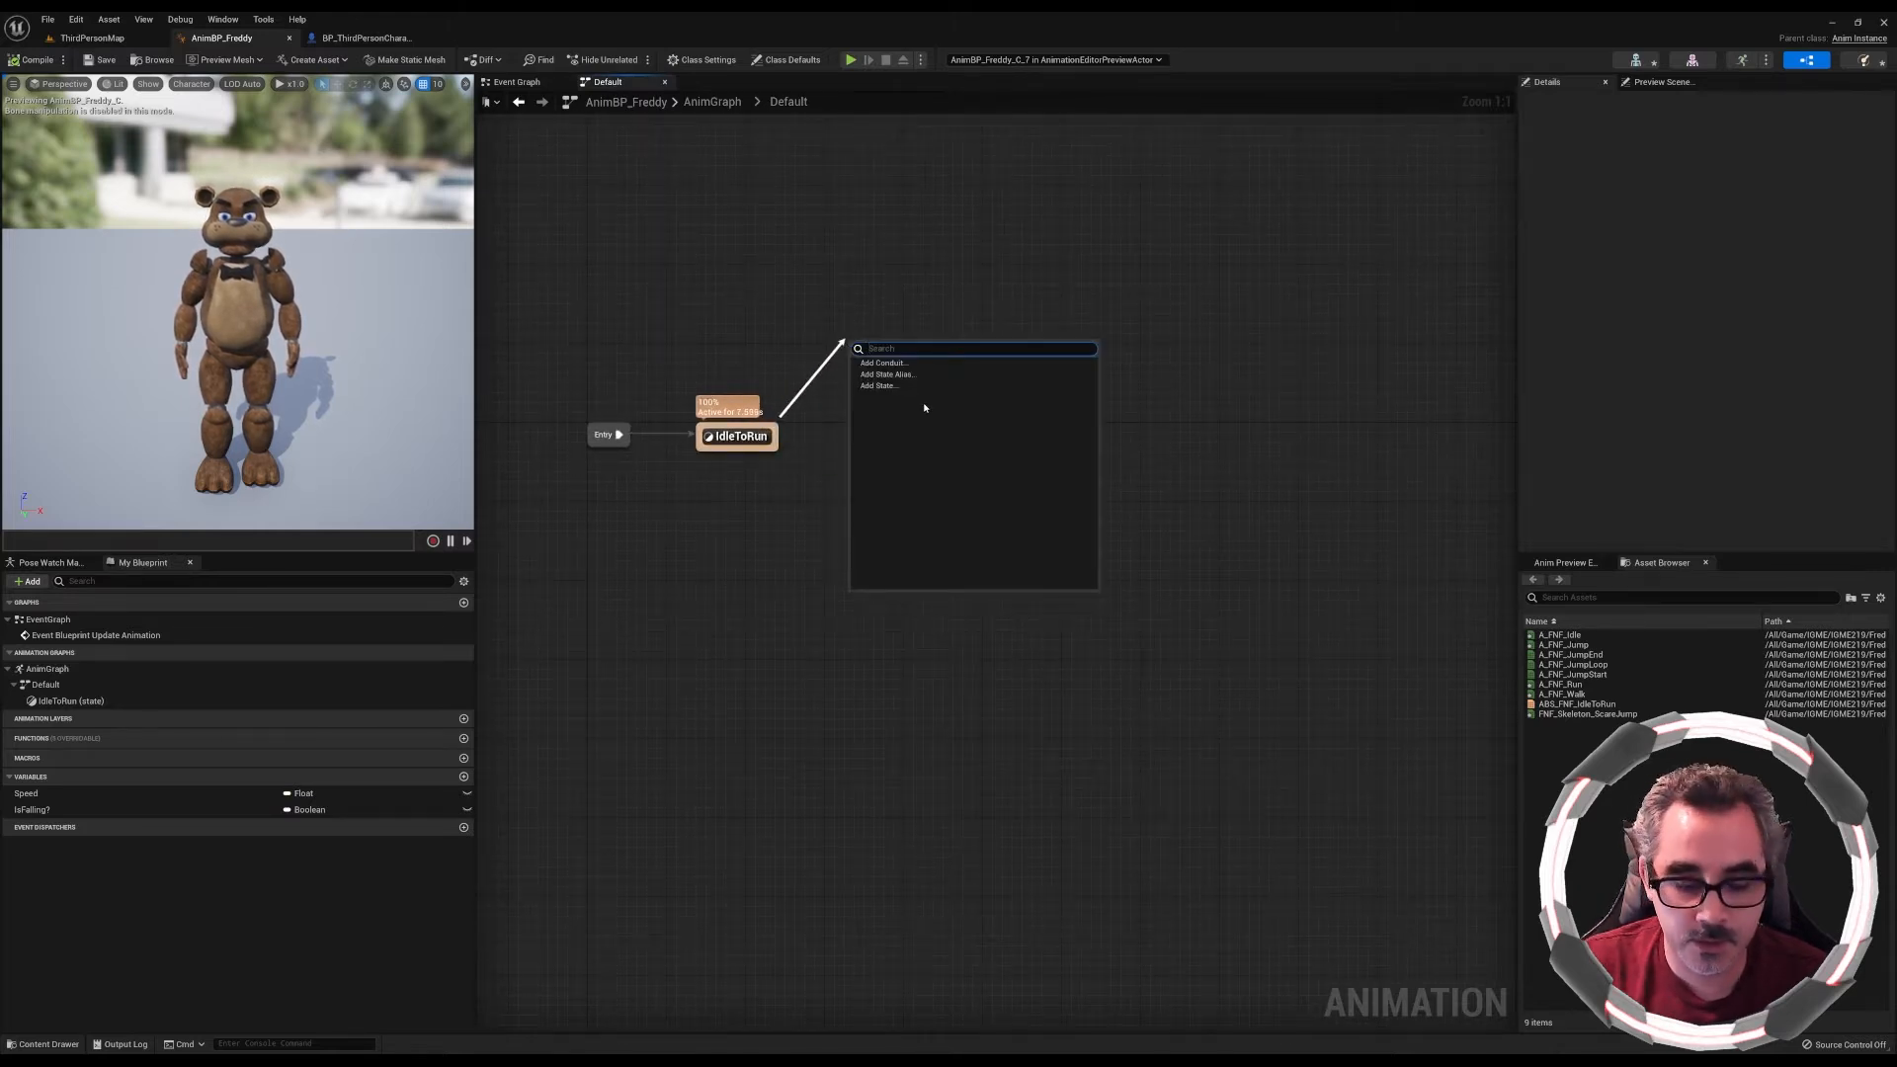
{"action": "left_click", "coordinate": [925, 386]}
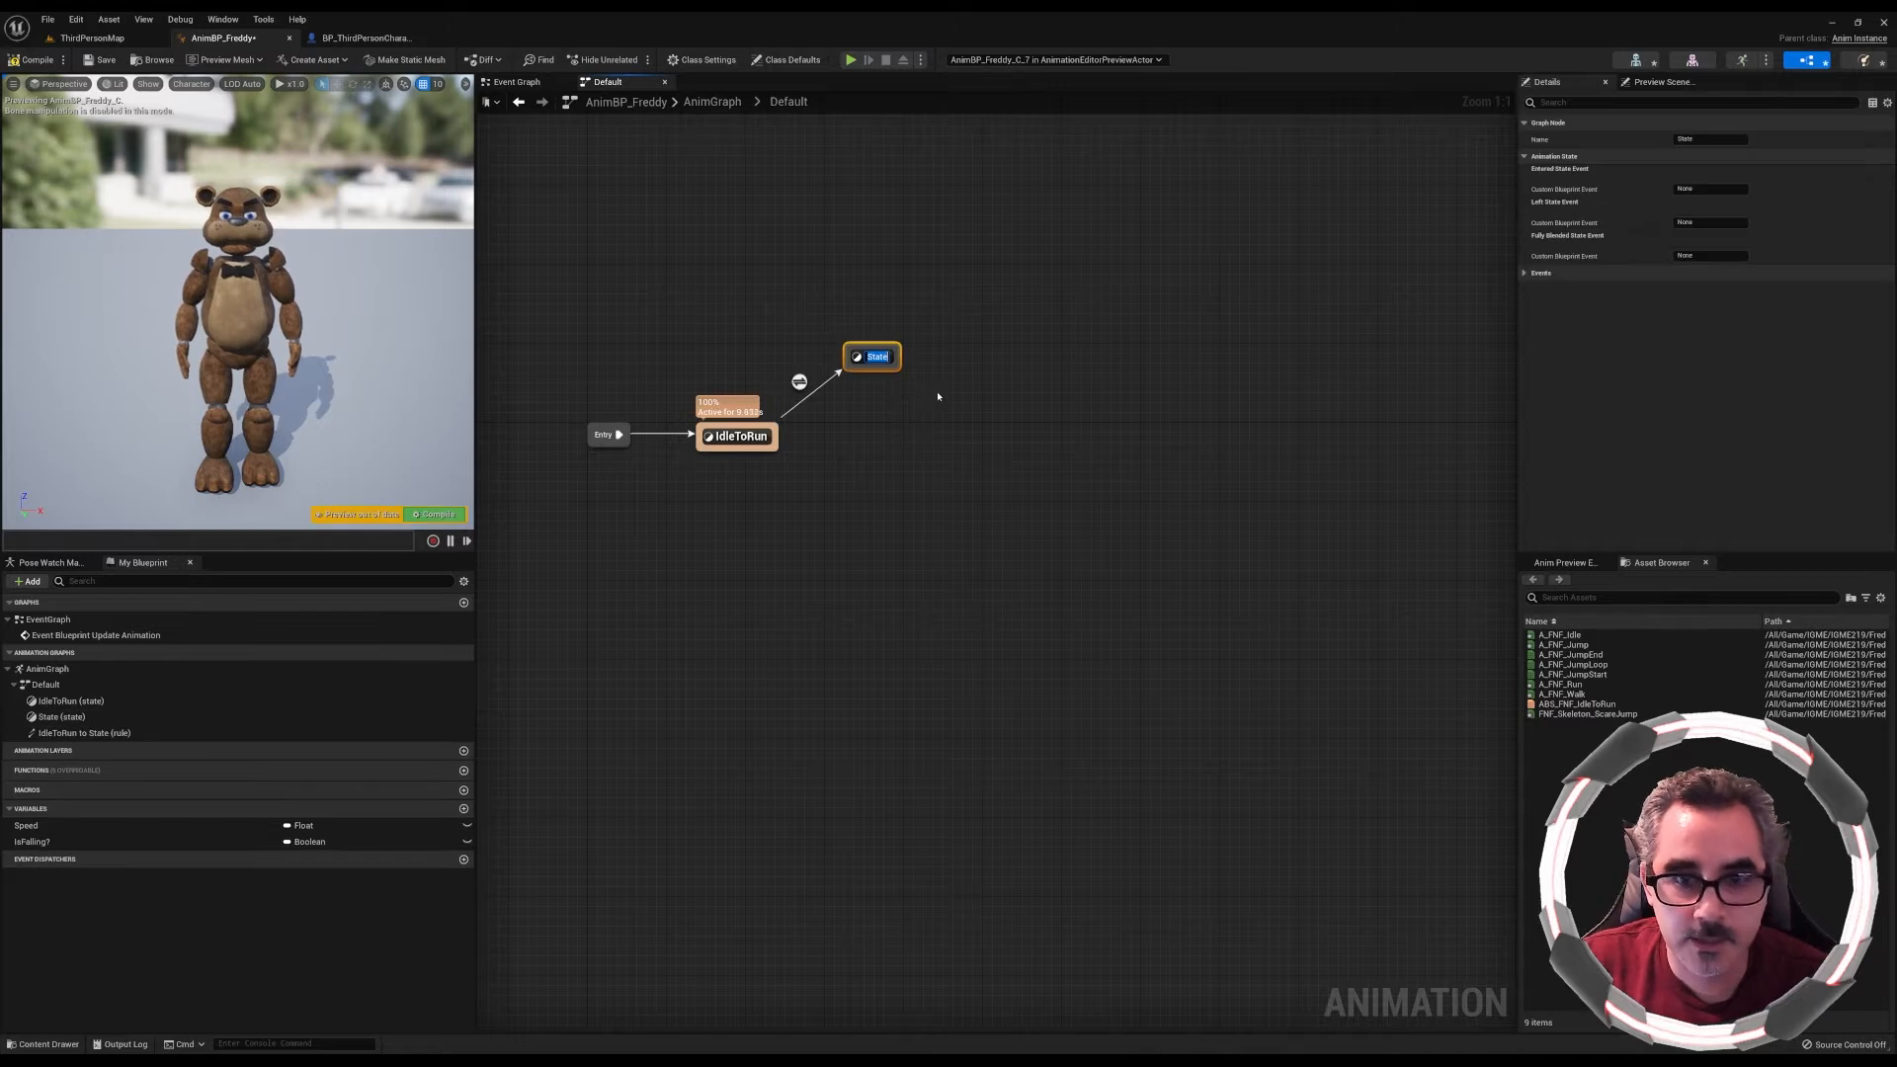
{"action": "type", "text": "Be"}
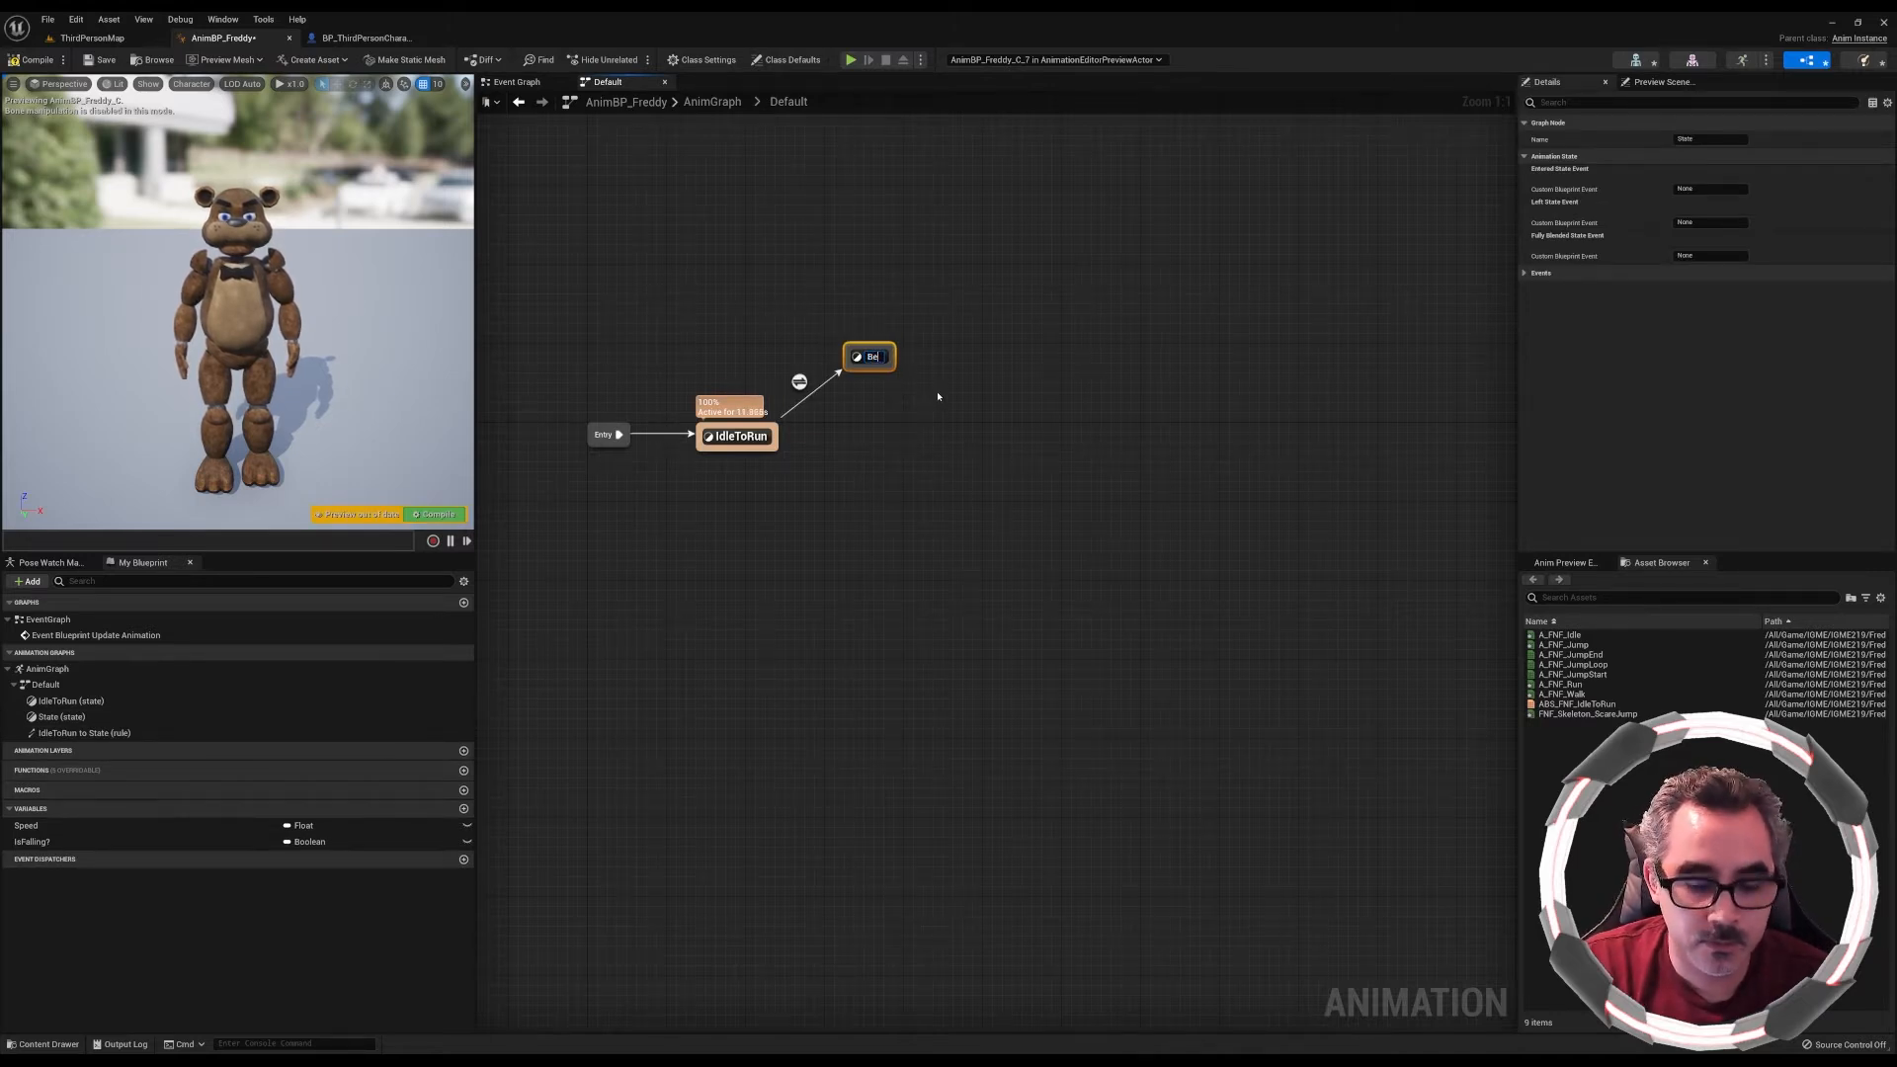
{"action": "type", "text": "ginJump"}
{"action": "key", "text": "Return"}
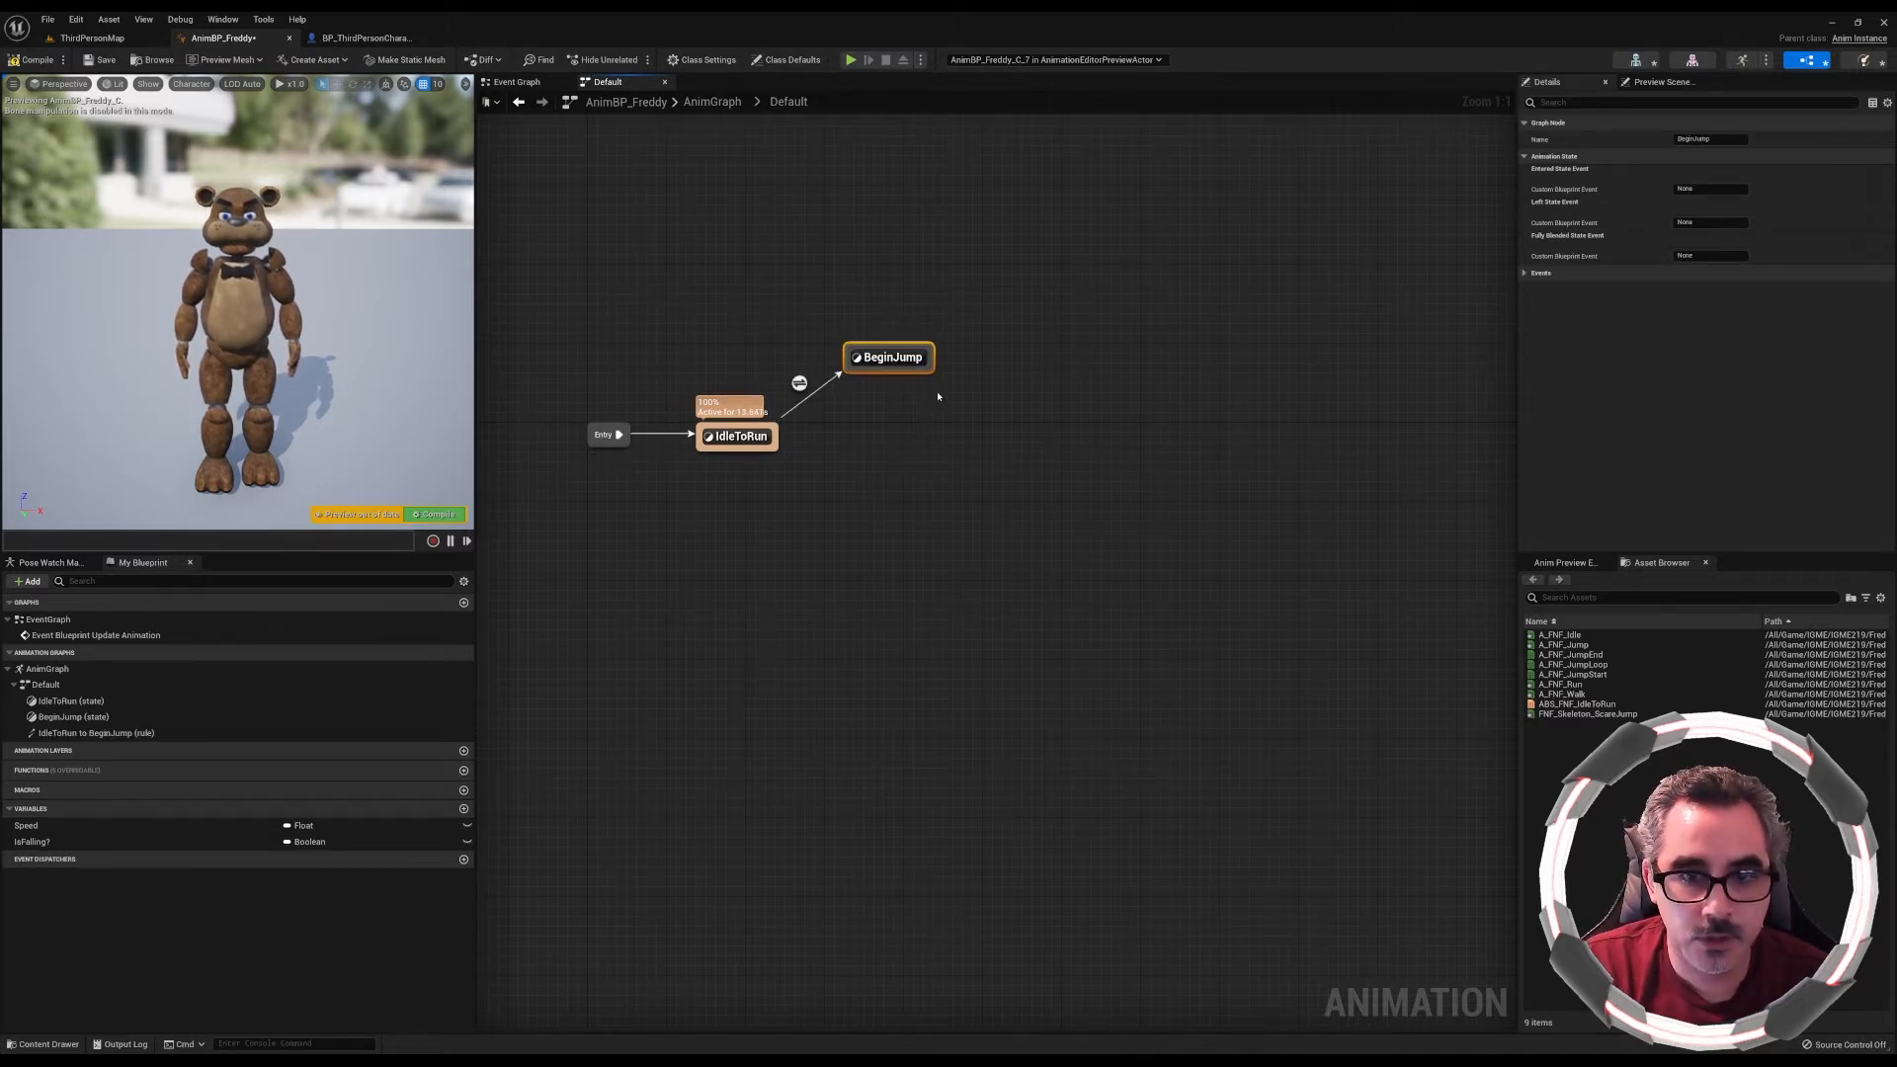
Add a state named JumpLoop with a transition leading into it from BeginJump
{"action": "left_click_drag", "start_coordinate": [935, 370], "coordinate": [1010, 435]}
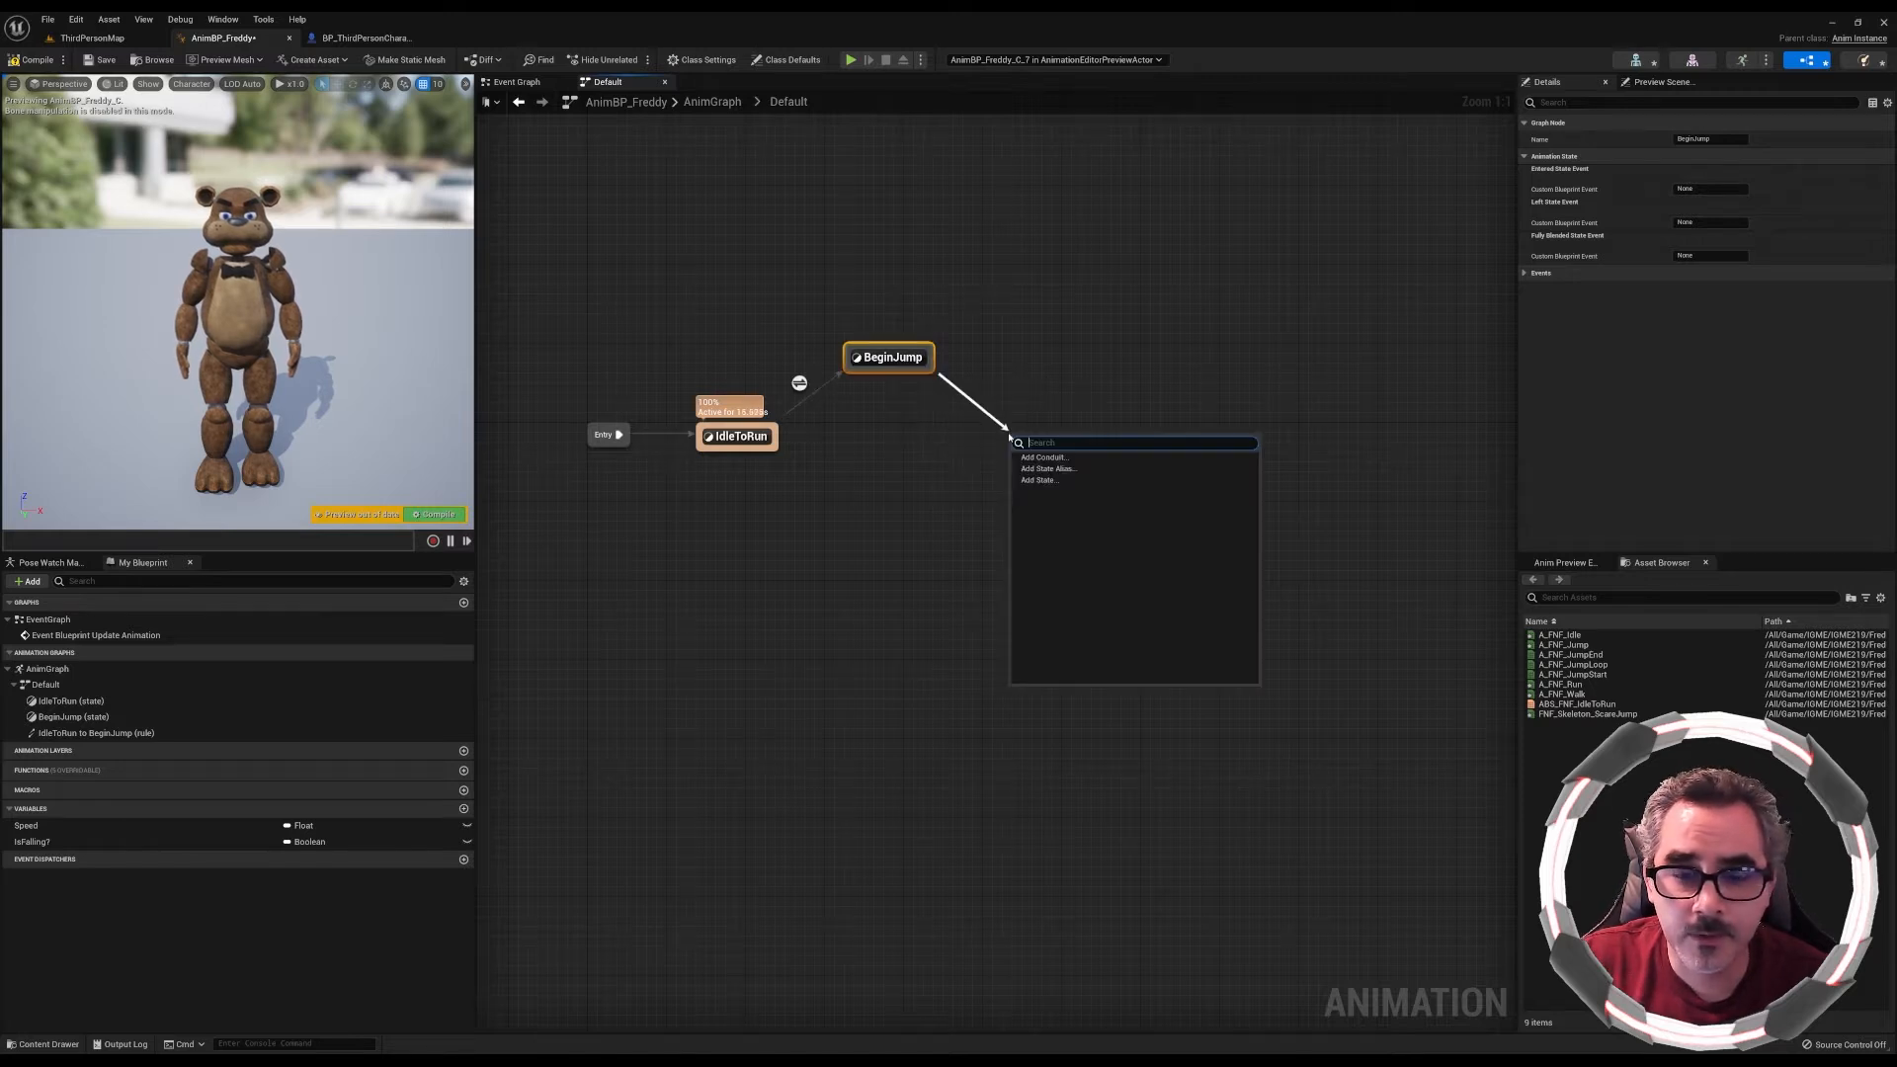
{"action": "left_click", "coordinate": [1046, 480]}
{"action": "type", "text": "Ju"}
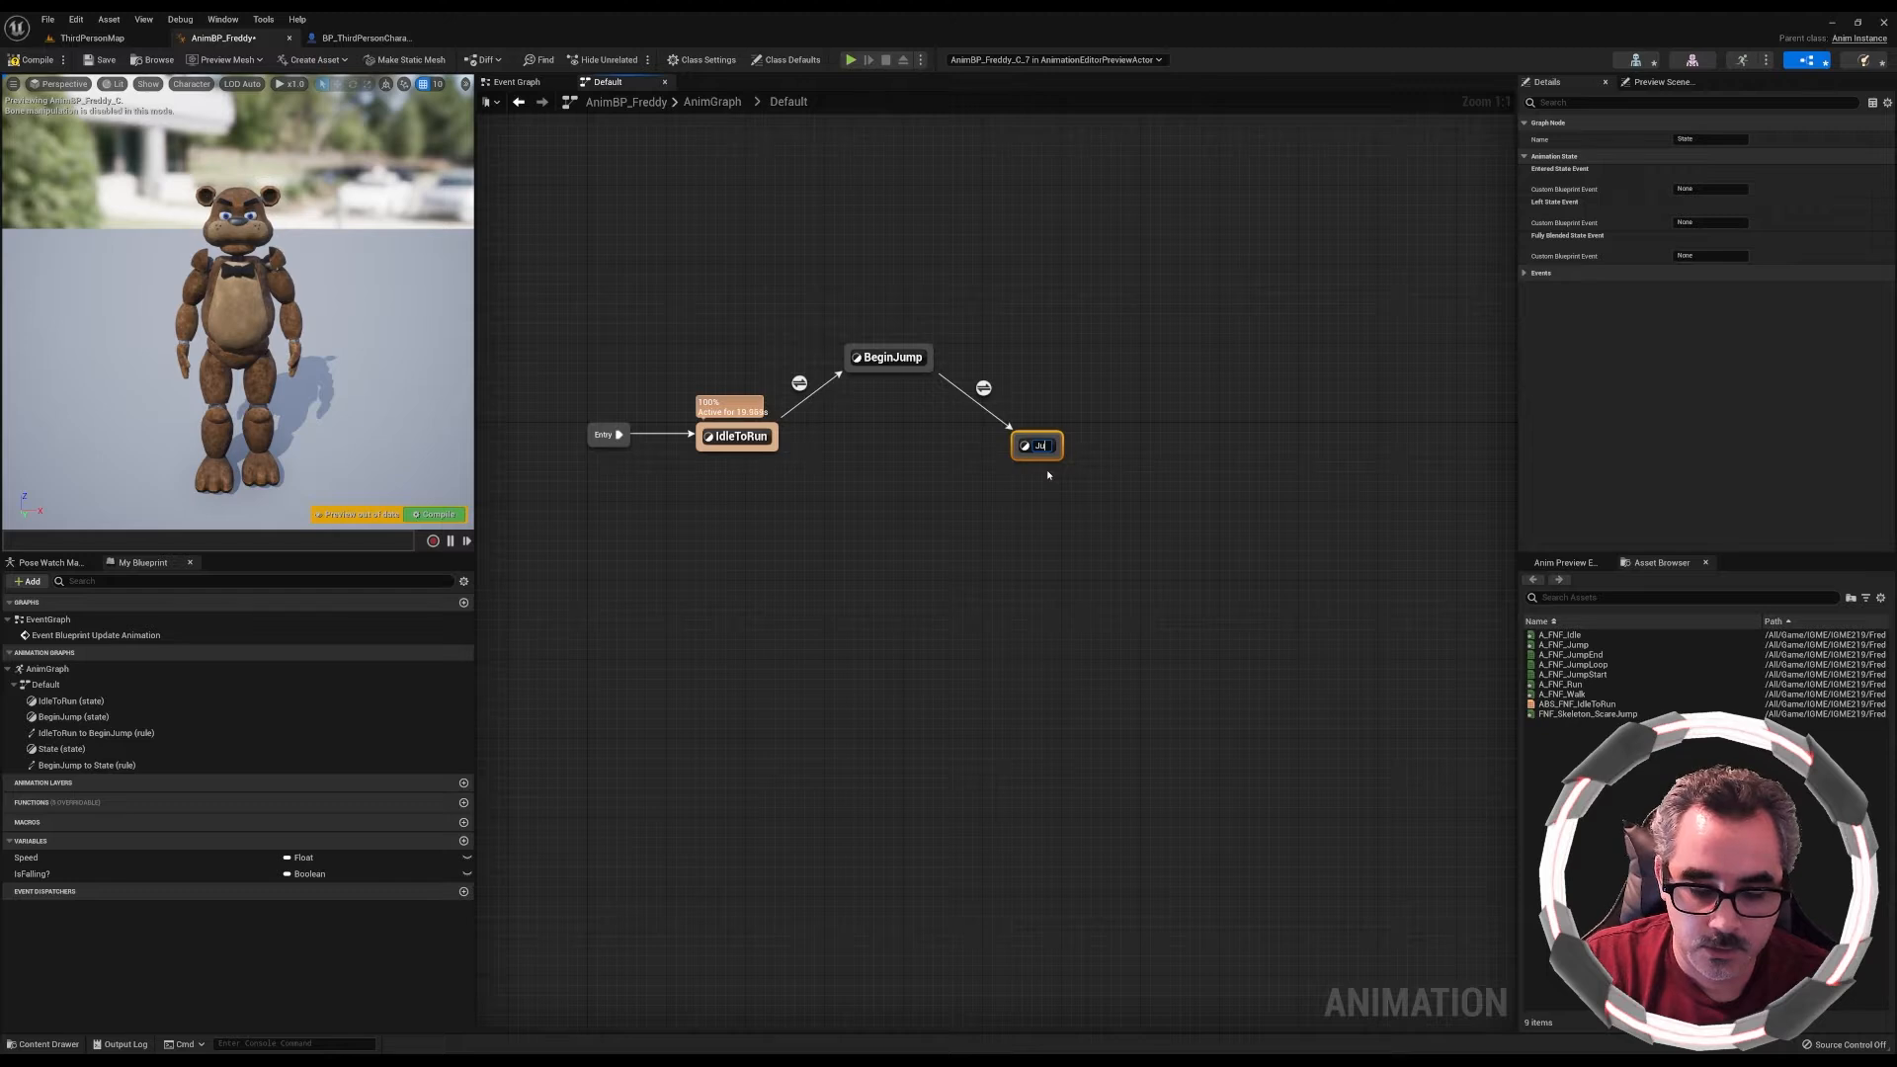
{"action": "type", "text": "mpLoop"}
{"action": "key", "text": "Return"}
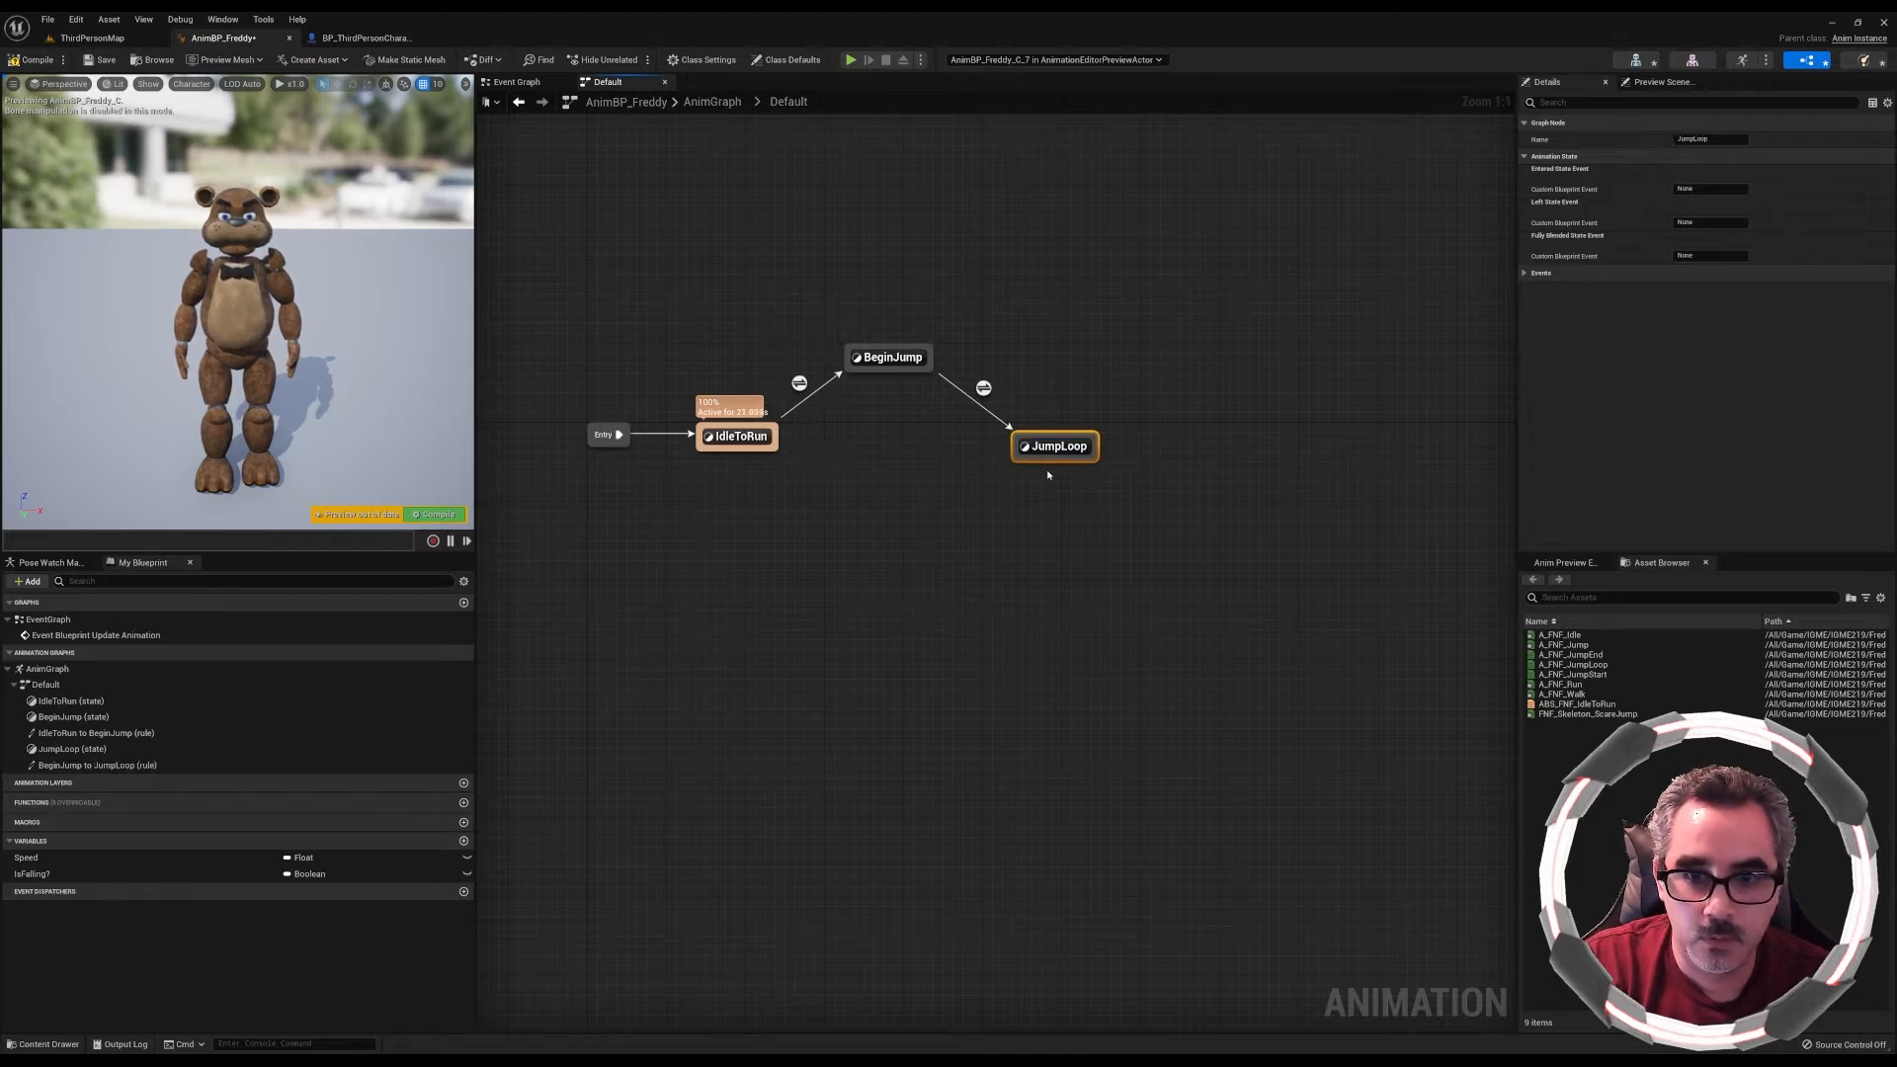
Add a state named JumpEnd below JumpLoop, with a transition leading into it from JumpLoop
{"action": "left_click_drag", "start_coordinate": [1048, 475], "coordinate": [939, 524]}
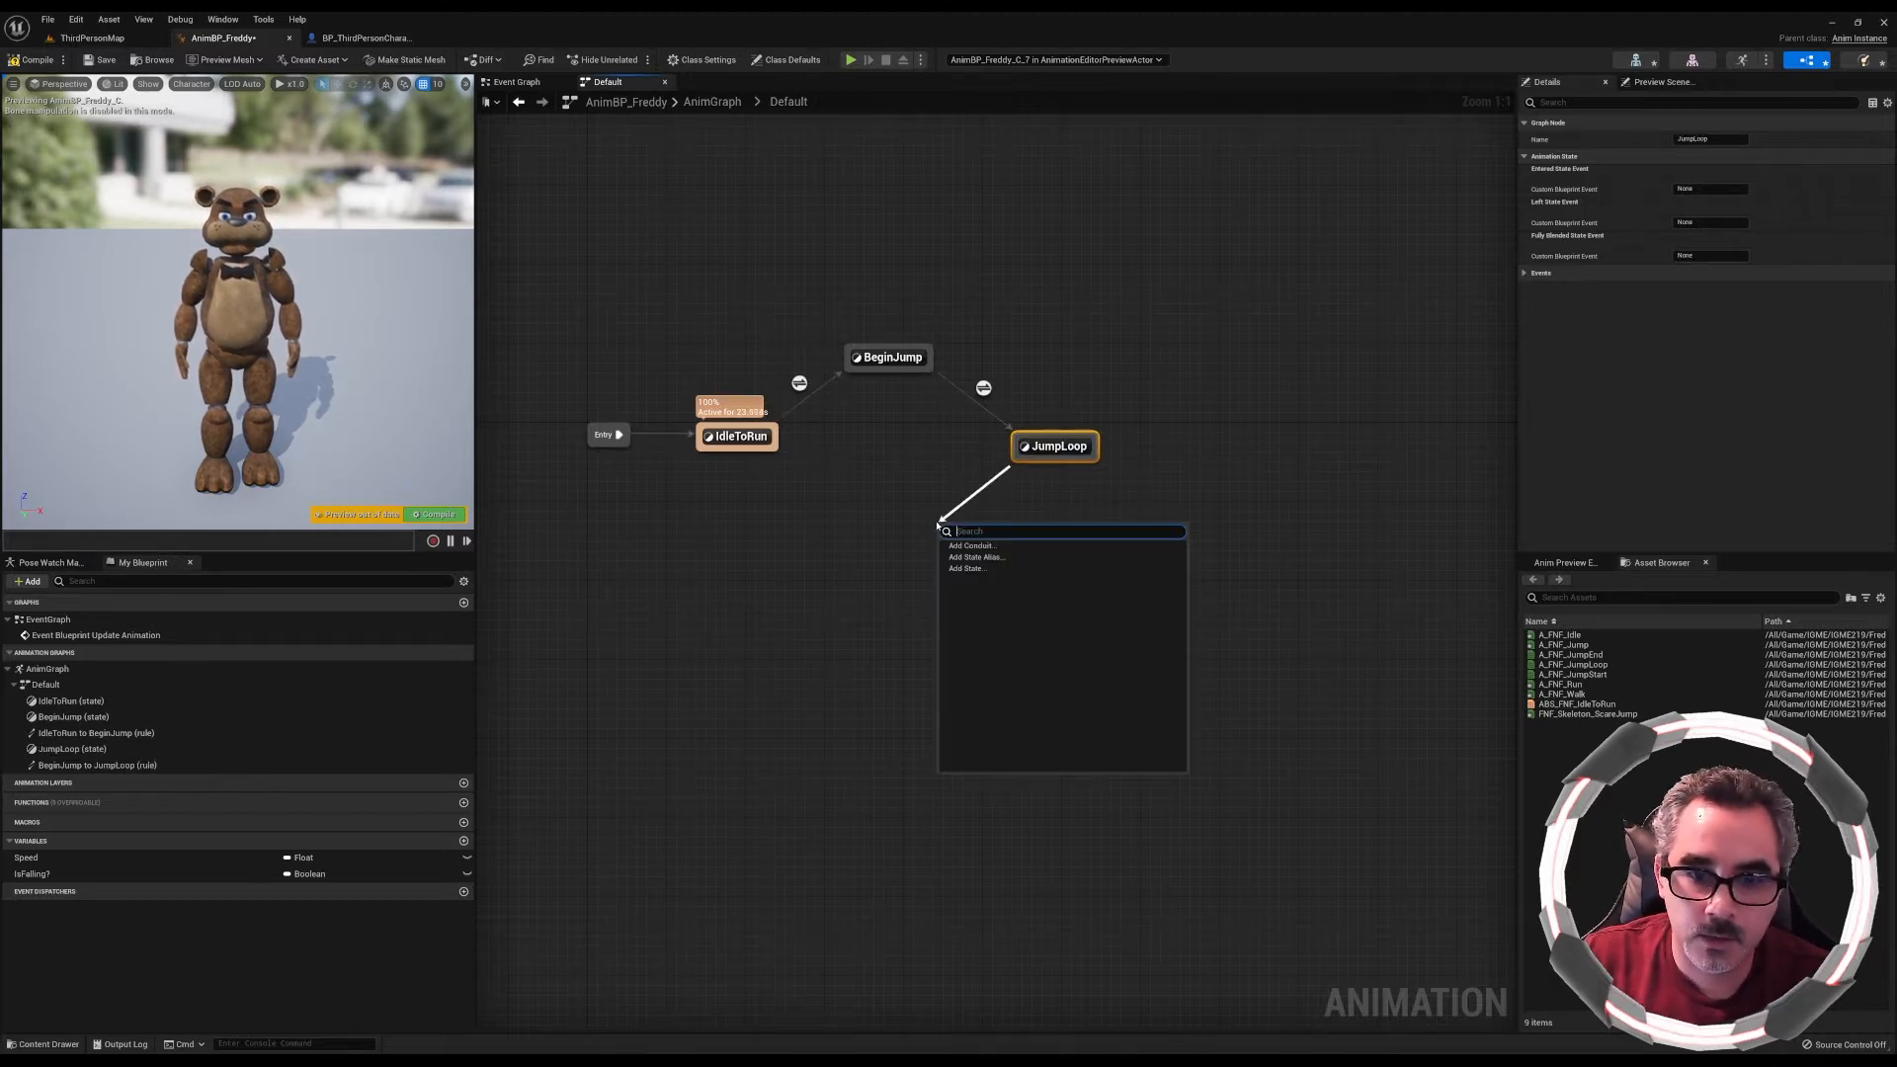
{"action": "left_click", "coordinate": [950, 568]}
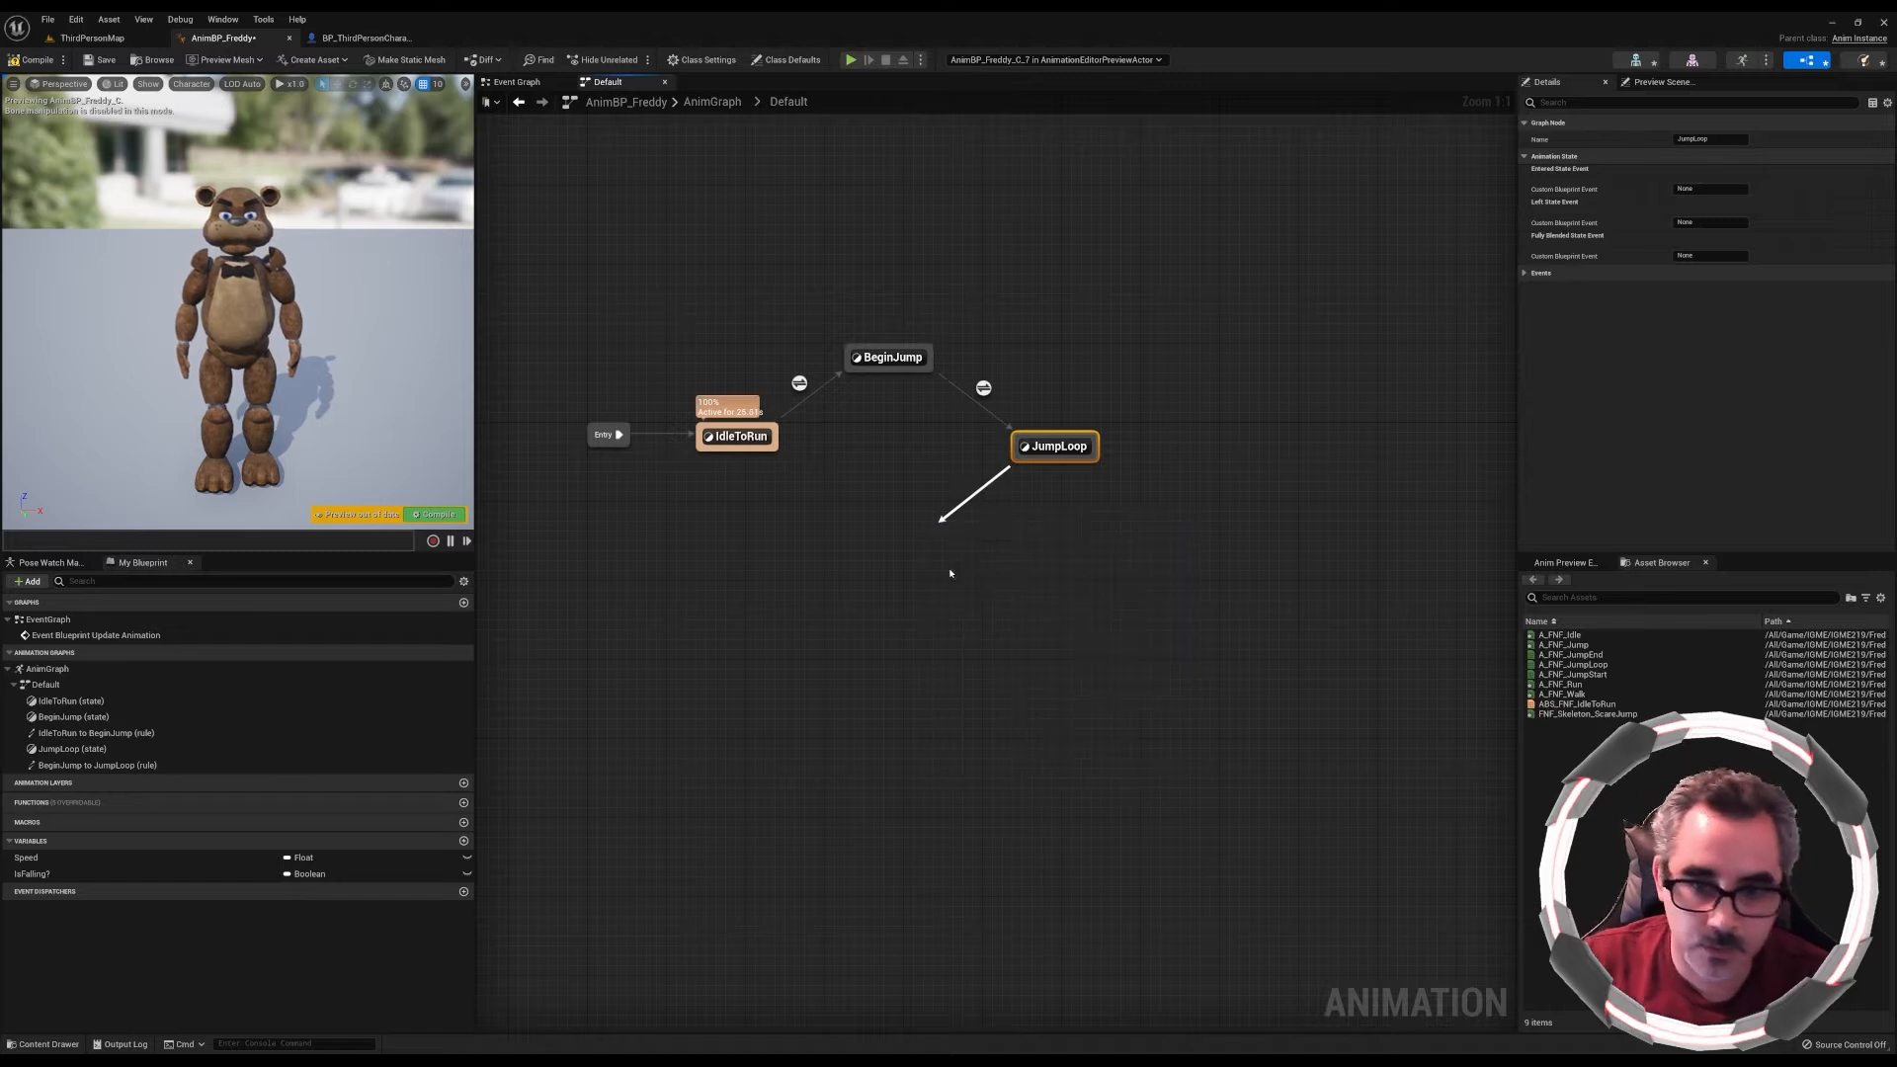
{"action": "type", "text": "EndJump"}
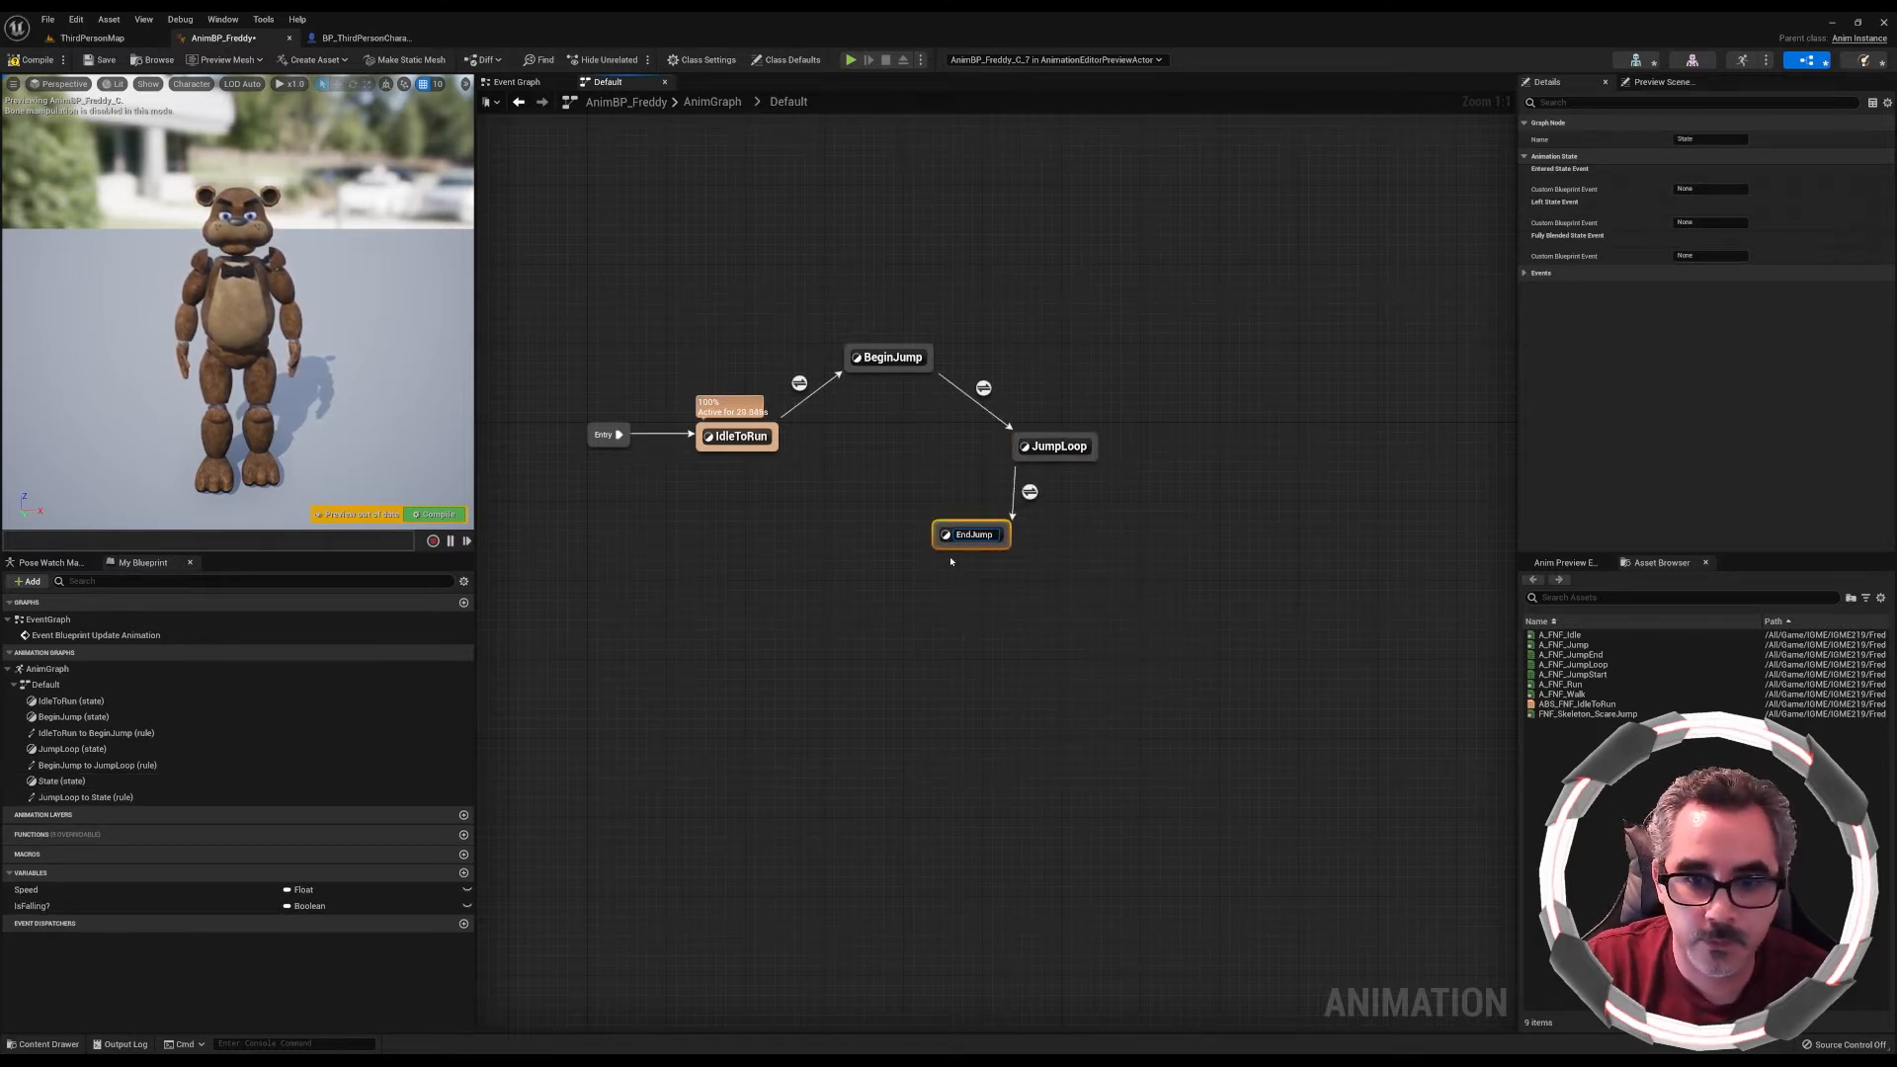
{"action": "key", "text": "BackSpace"}
{"action": "key", "text": "BackSpace"}
{"action": "key", "text": "BackSpace"}
{"action": "key", "text": "End"}
{"action": "type", "text": "End"}
{"action": "key", "text": "Return"}
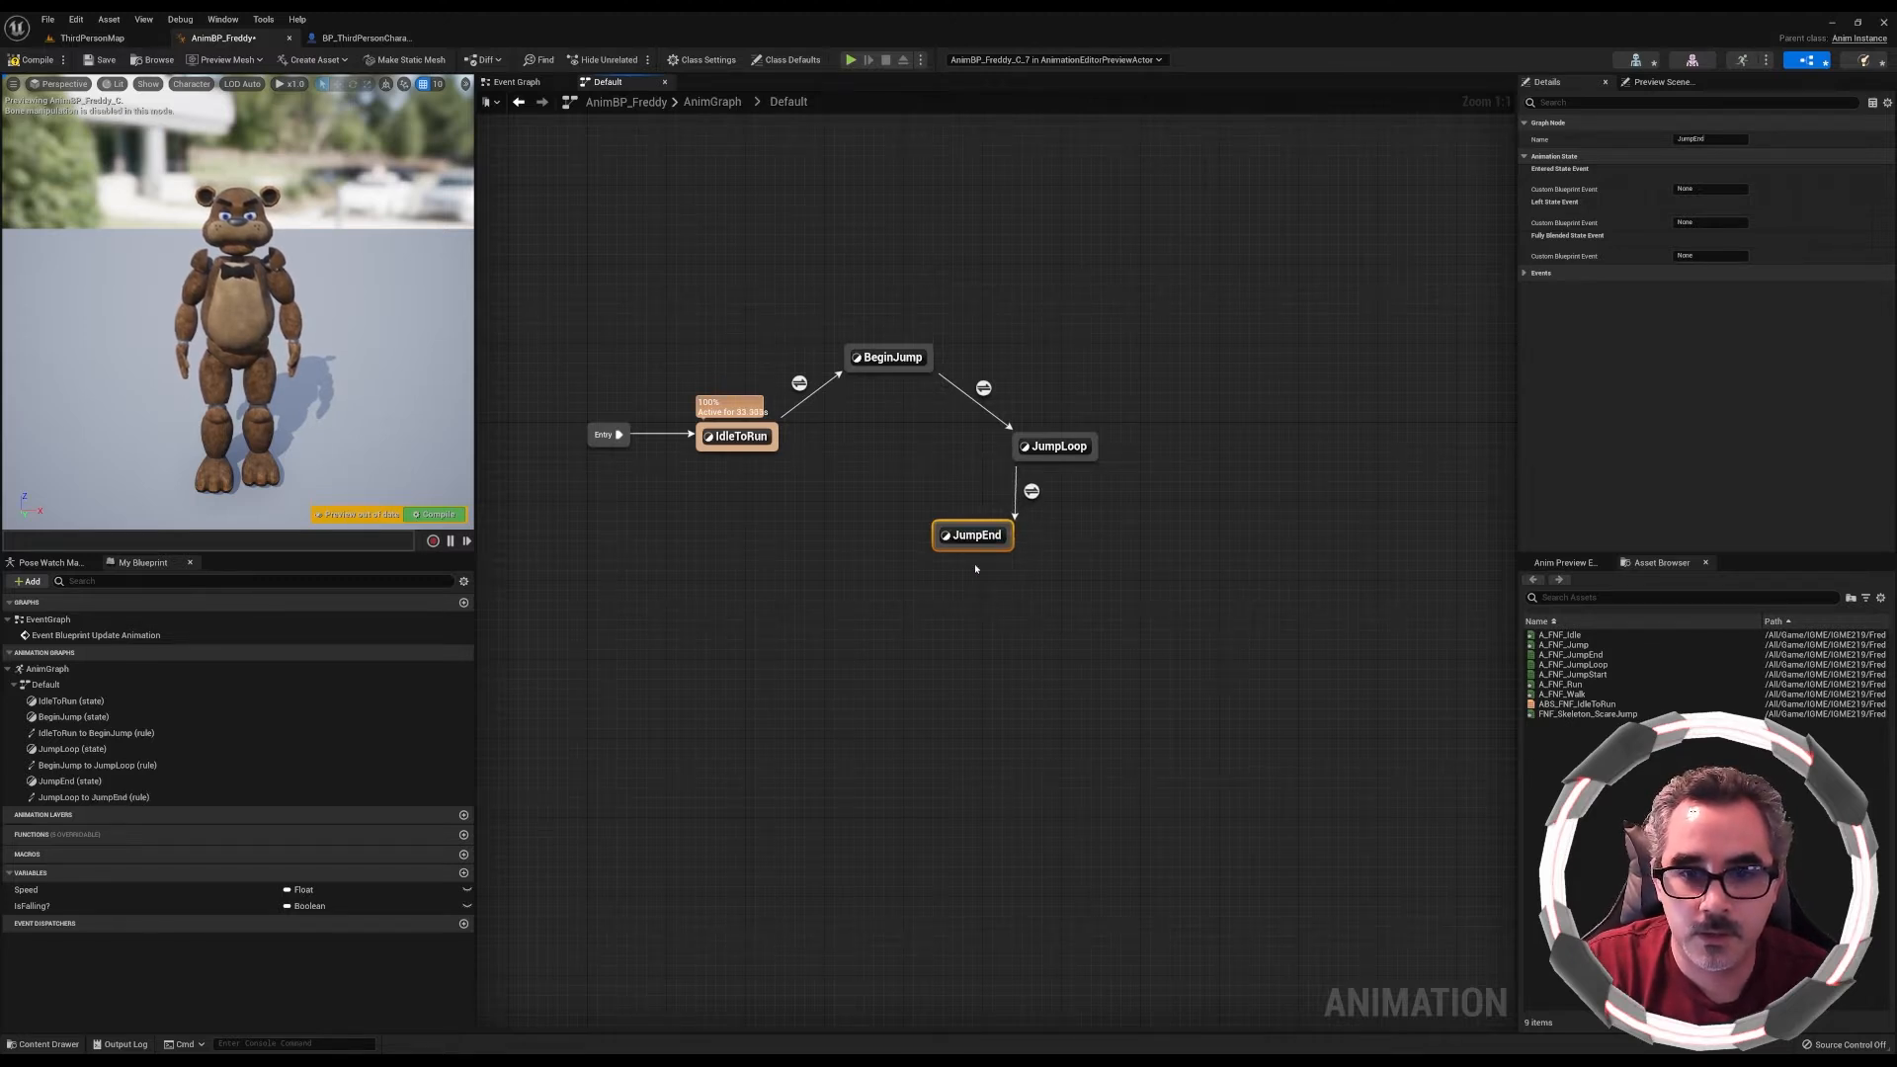
Rename the BeginJump state to JumpStart, and move JumpEnd beneath it with a transition back to IdleToRun
{"action": "double_click", "coordinate": [889, 358]}
{"action": "key", "text": "alt+Left"}
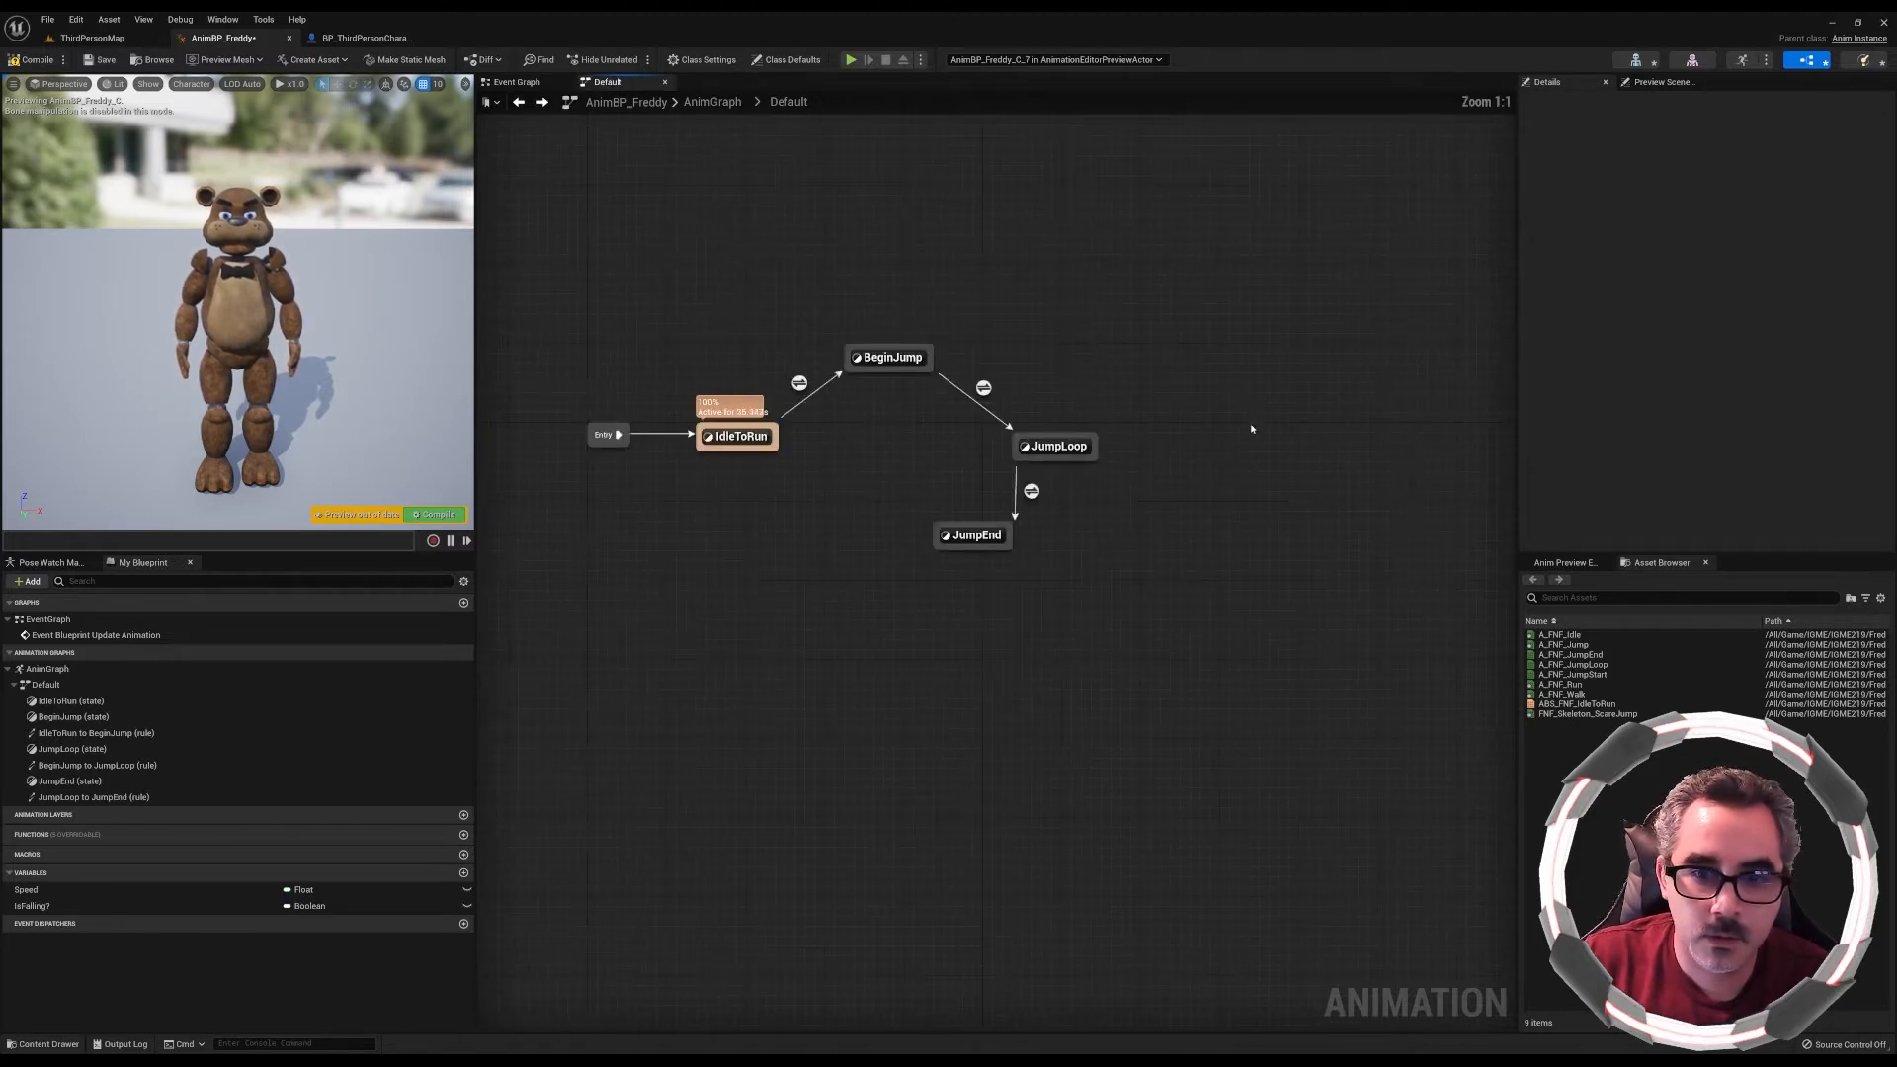
{"action": "left_click", "coordinate": [887, 359]}
{"action": "left_click", "coordinate": [1710, 139]}
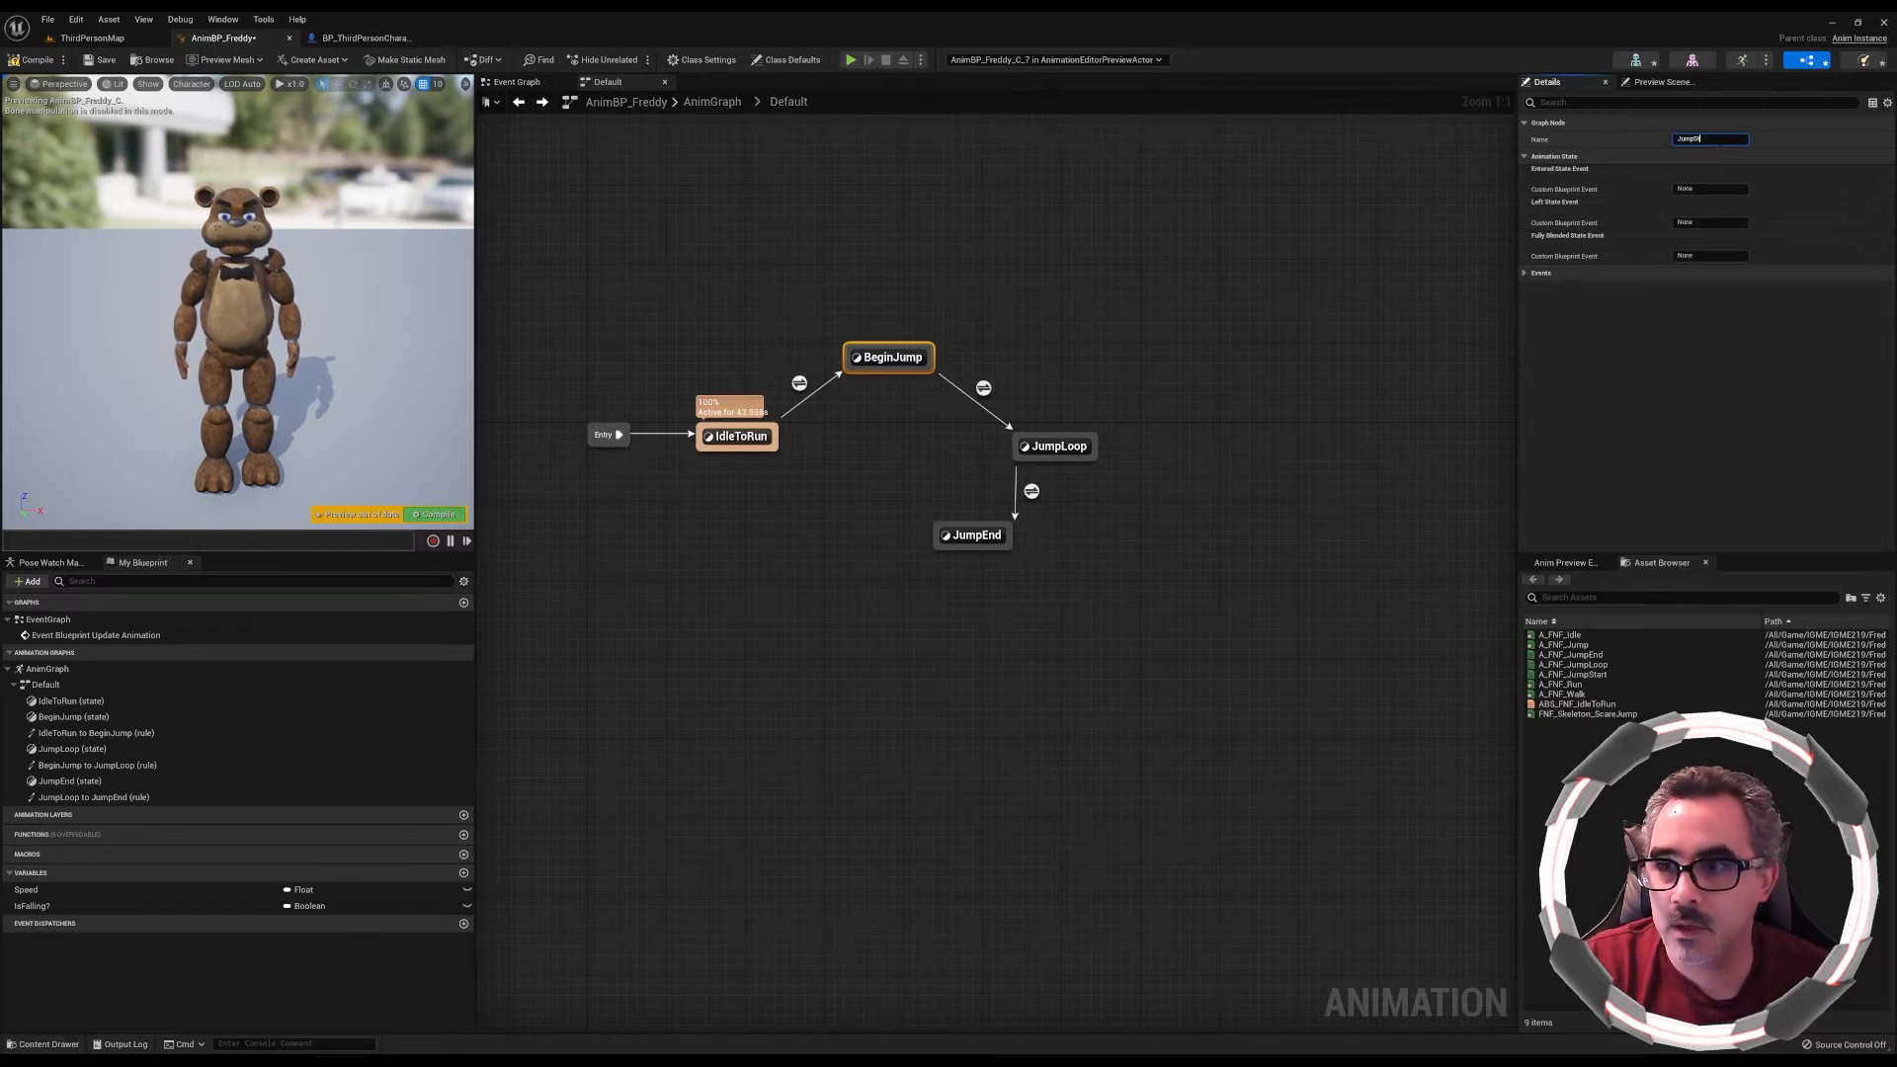
{"action": "type", "text": "JumpStart"}
{"action": "key", "text": "Return"}
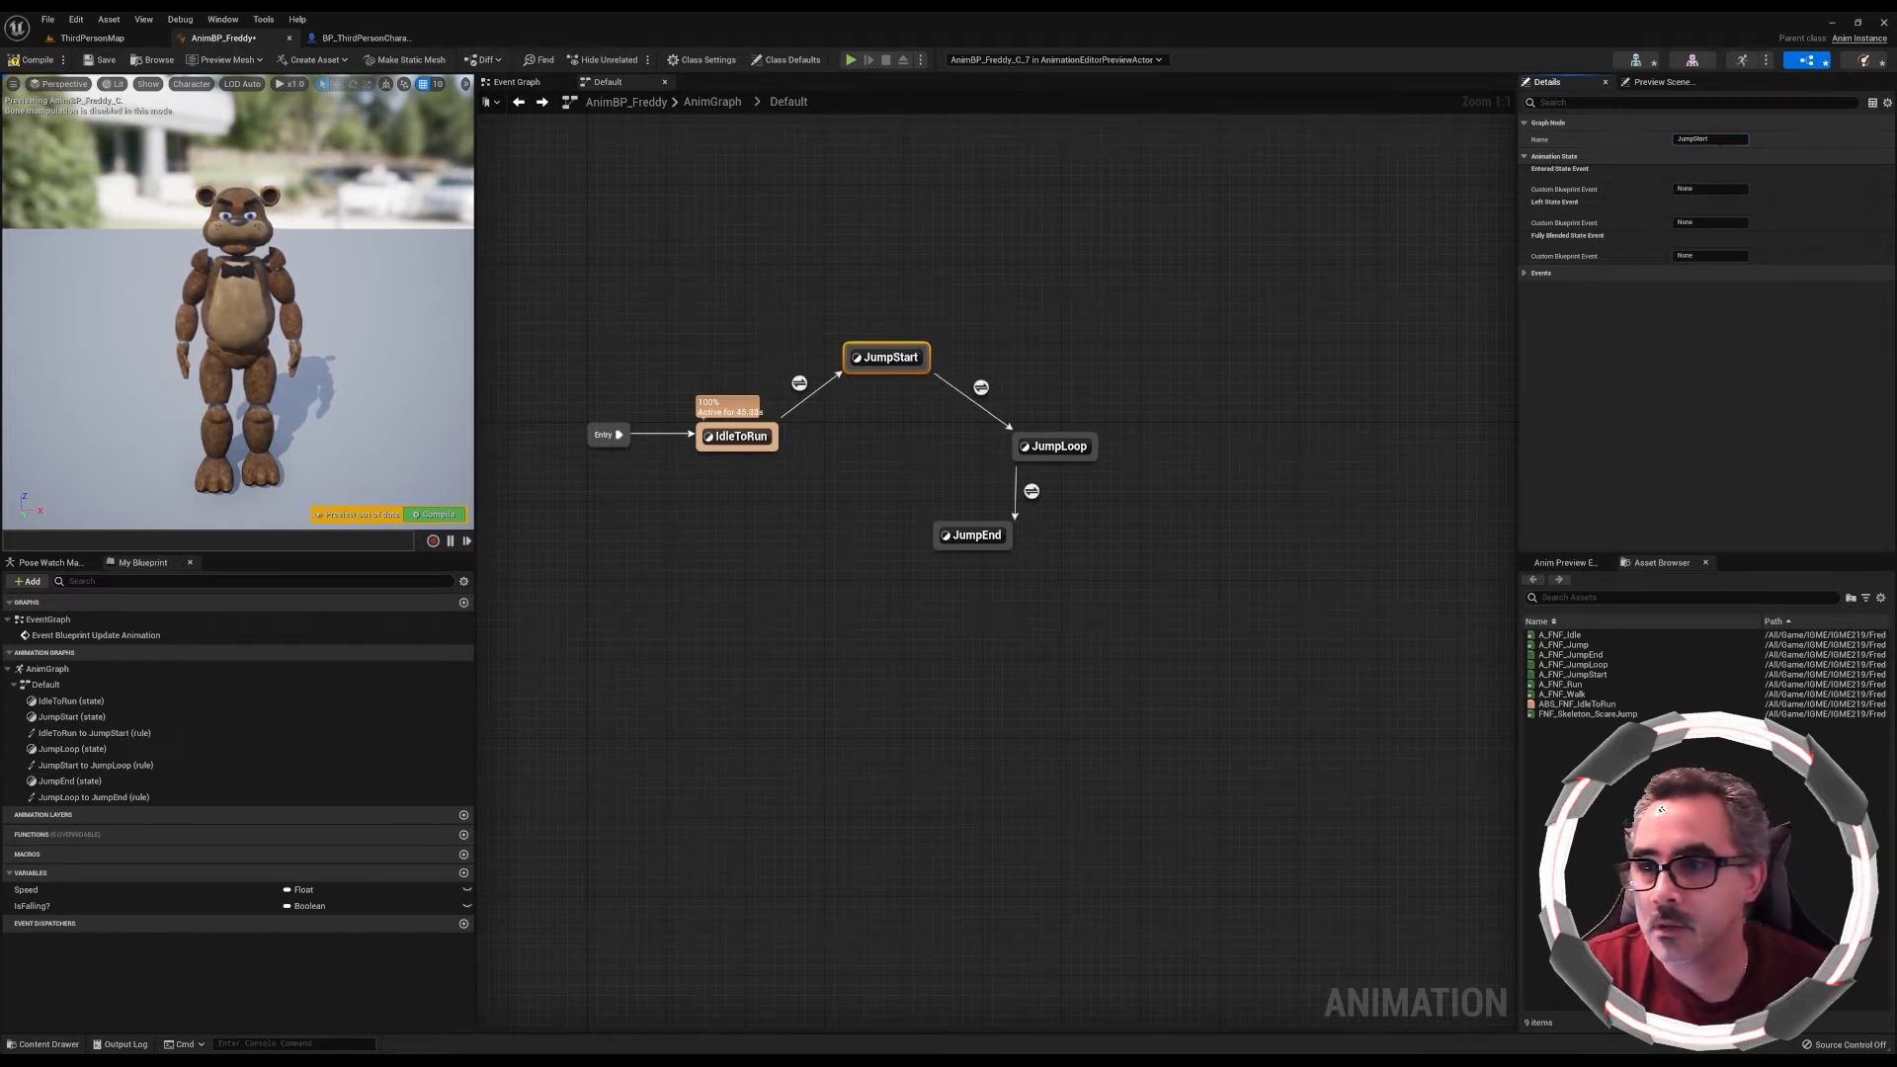
{"action": "left_click_drag", "start_coordinate": [951, 547], "coordinate": [895, 530]}
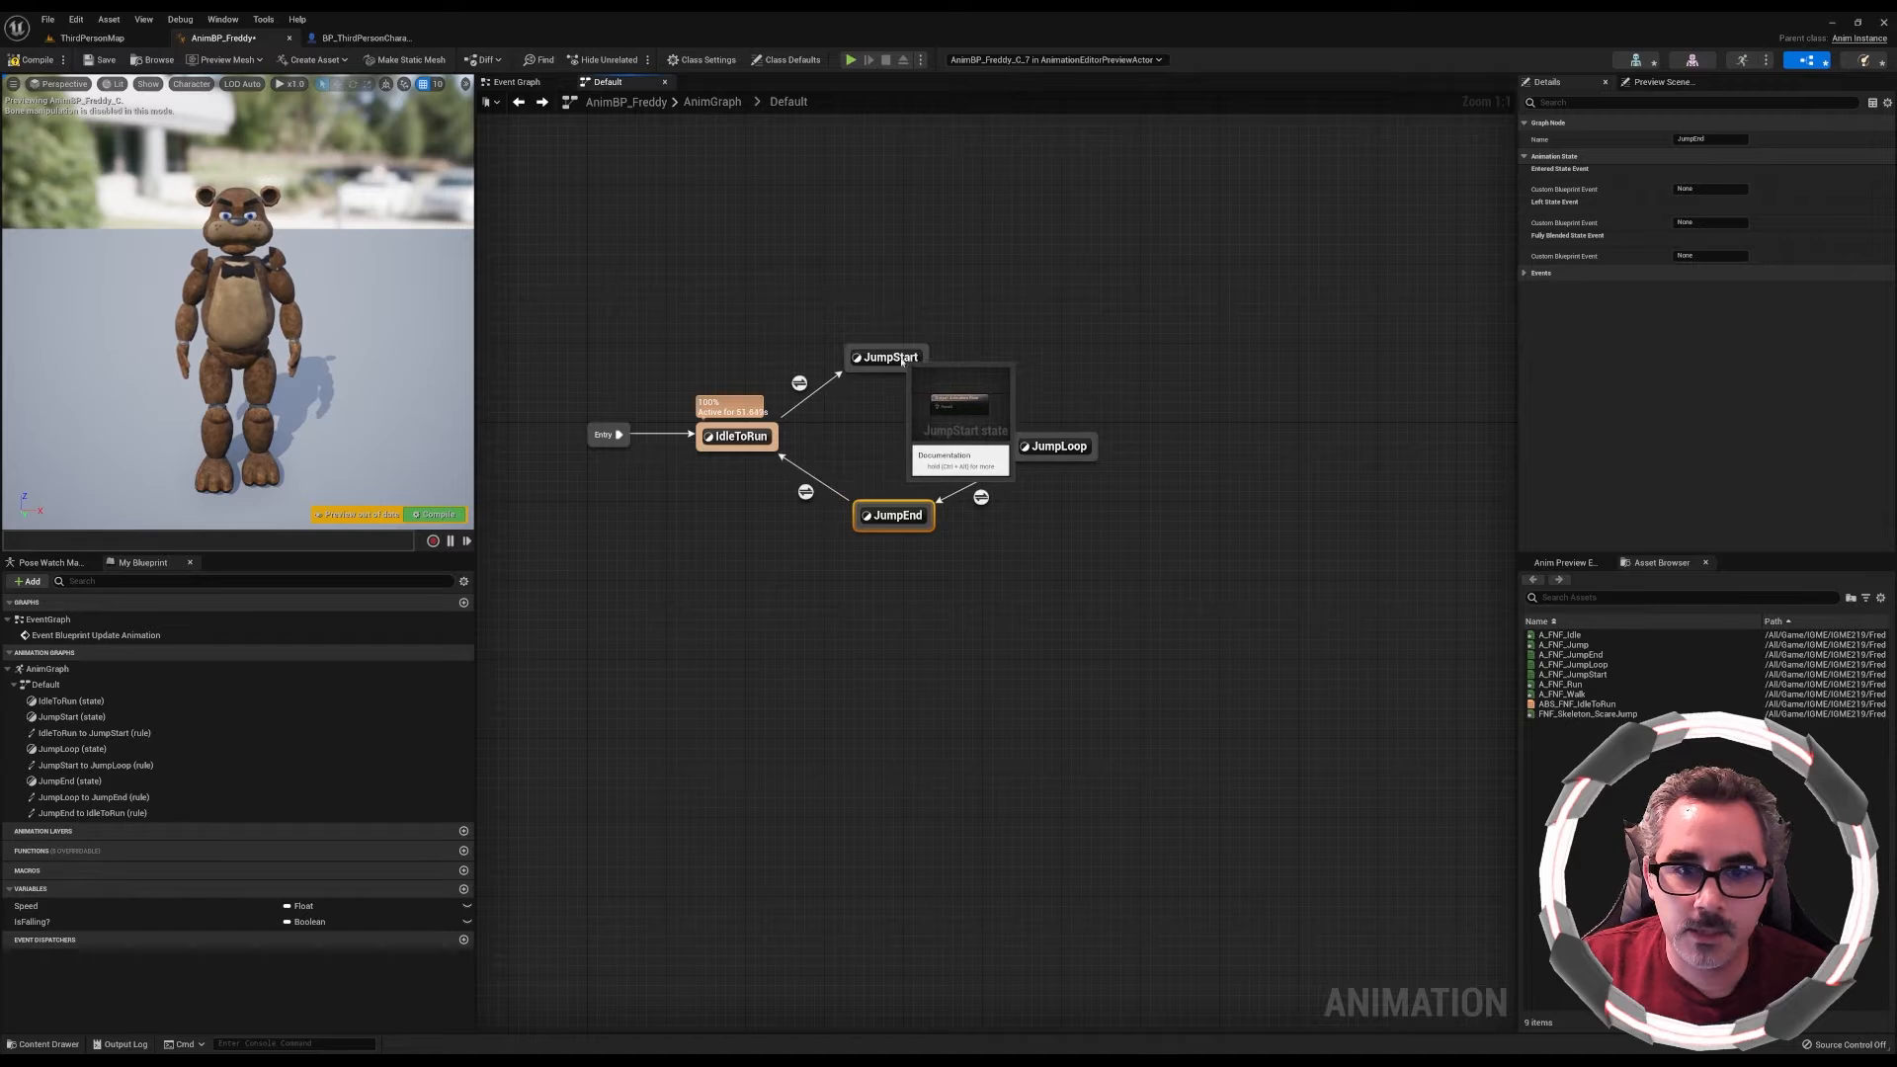
Inside the JumpStart state, connect the A_FNF_JumpStart sequence to the output animation pose and return to the Default state machine
{"action": "double_click", "coordinate": [921, 358]}
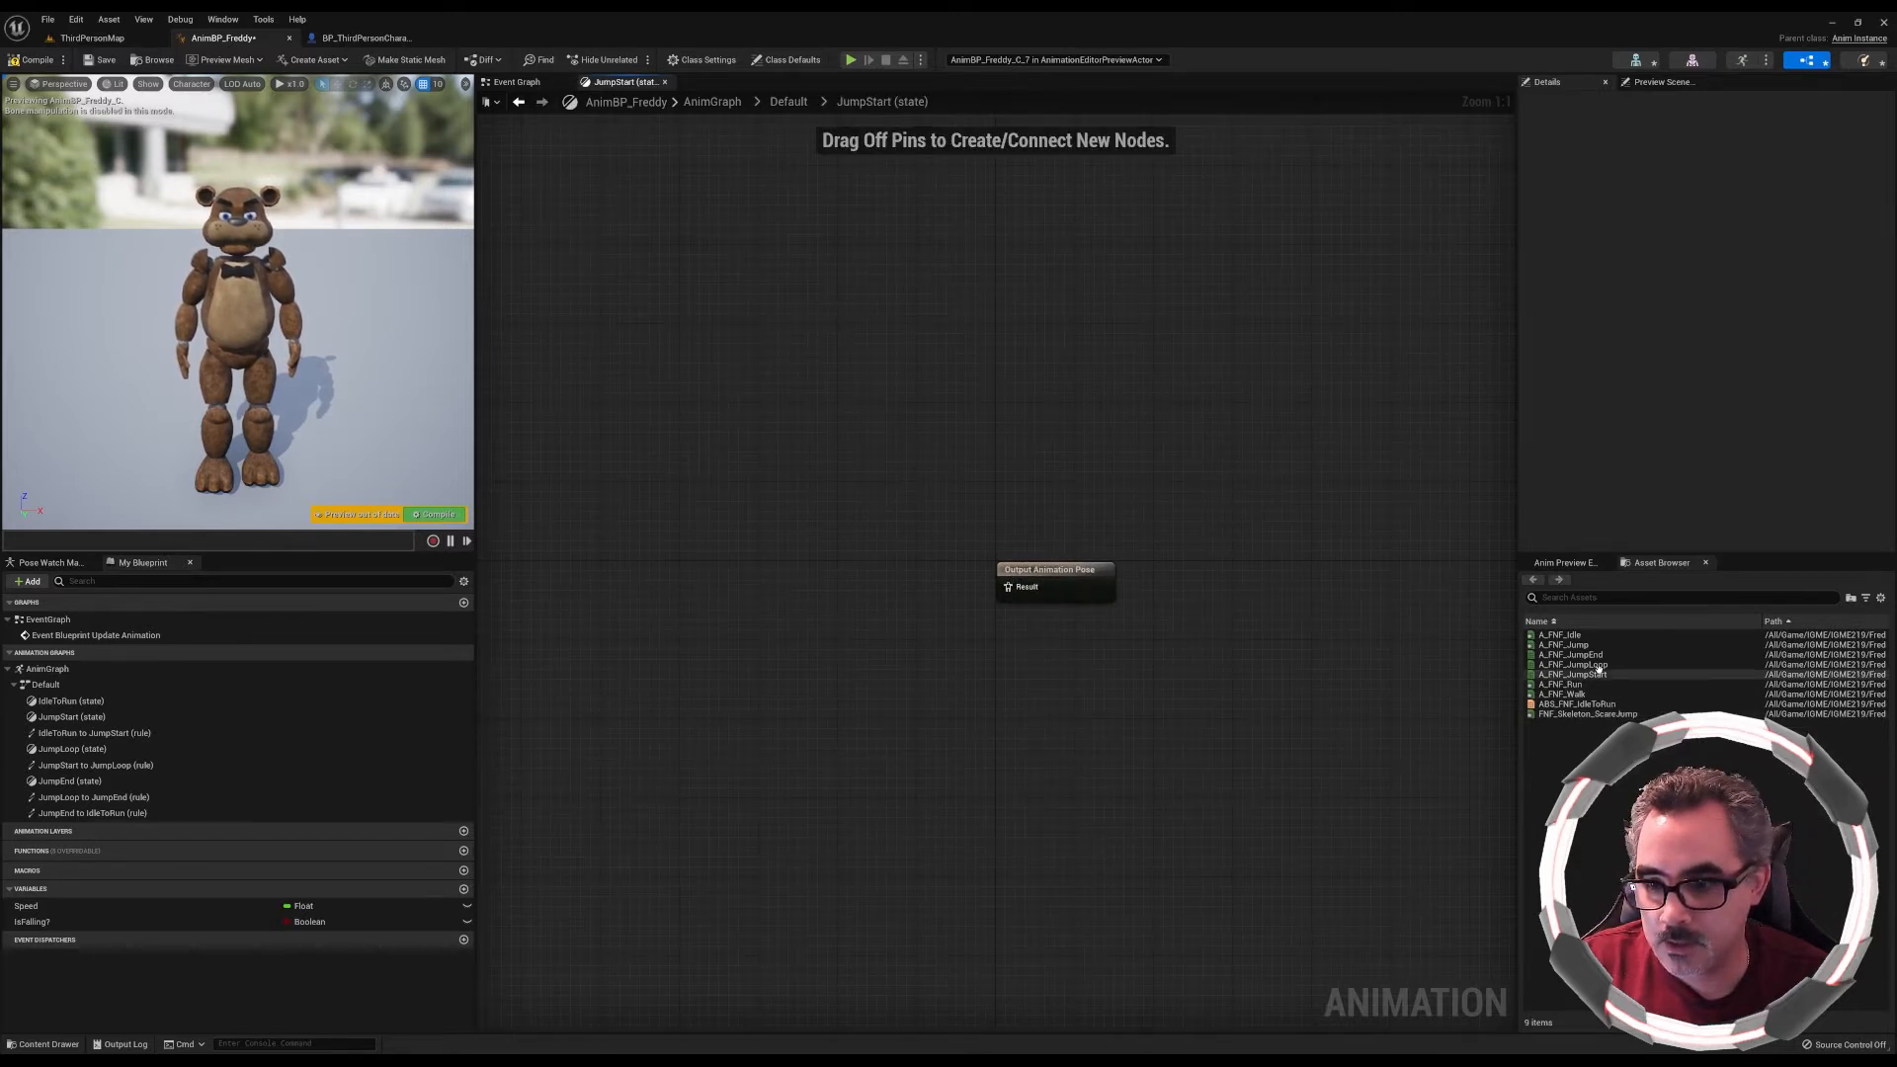
{"action": "left_click_drag", "start_coordinate": [1611, 677], "coordinate": [1008, 588]}
{"action": "double_click", "coordinate": [1036, 534]}
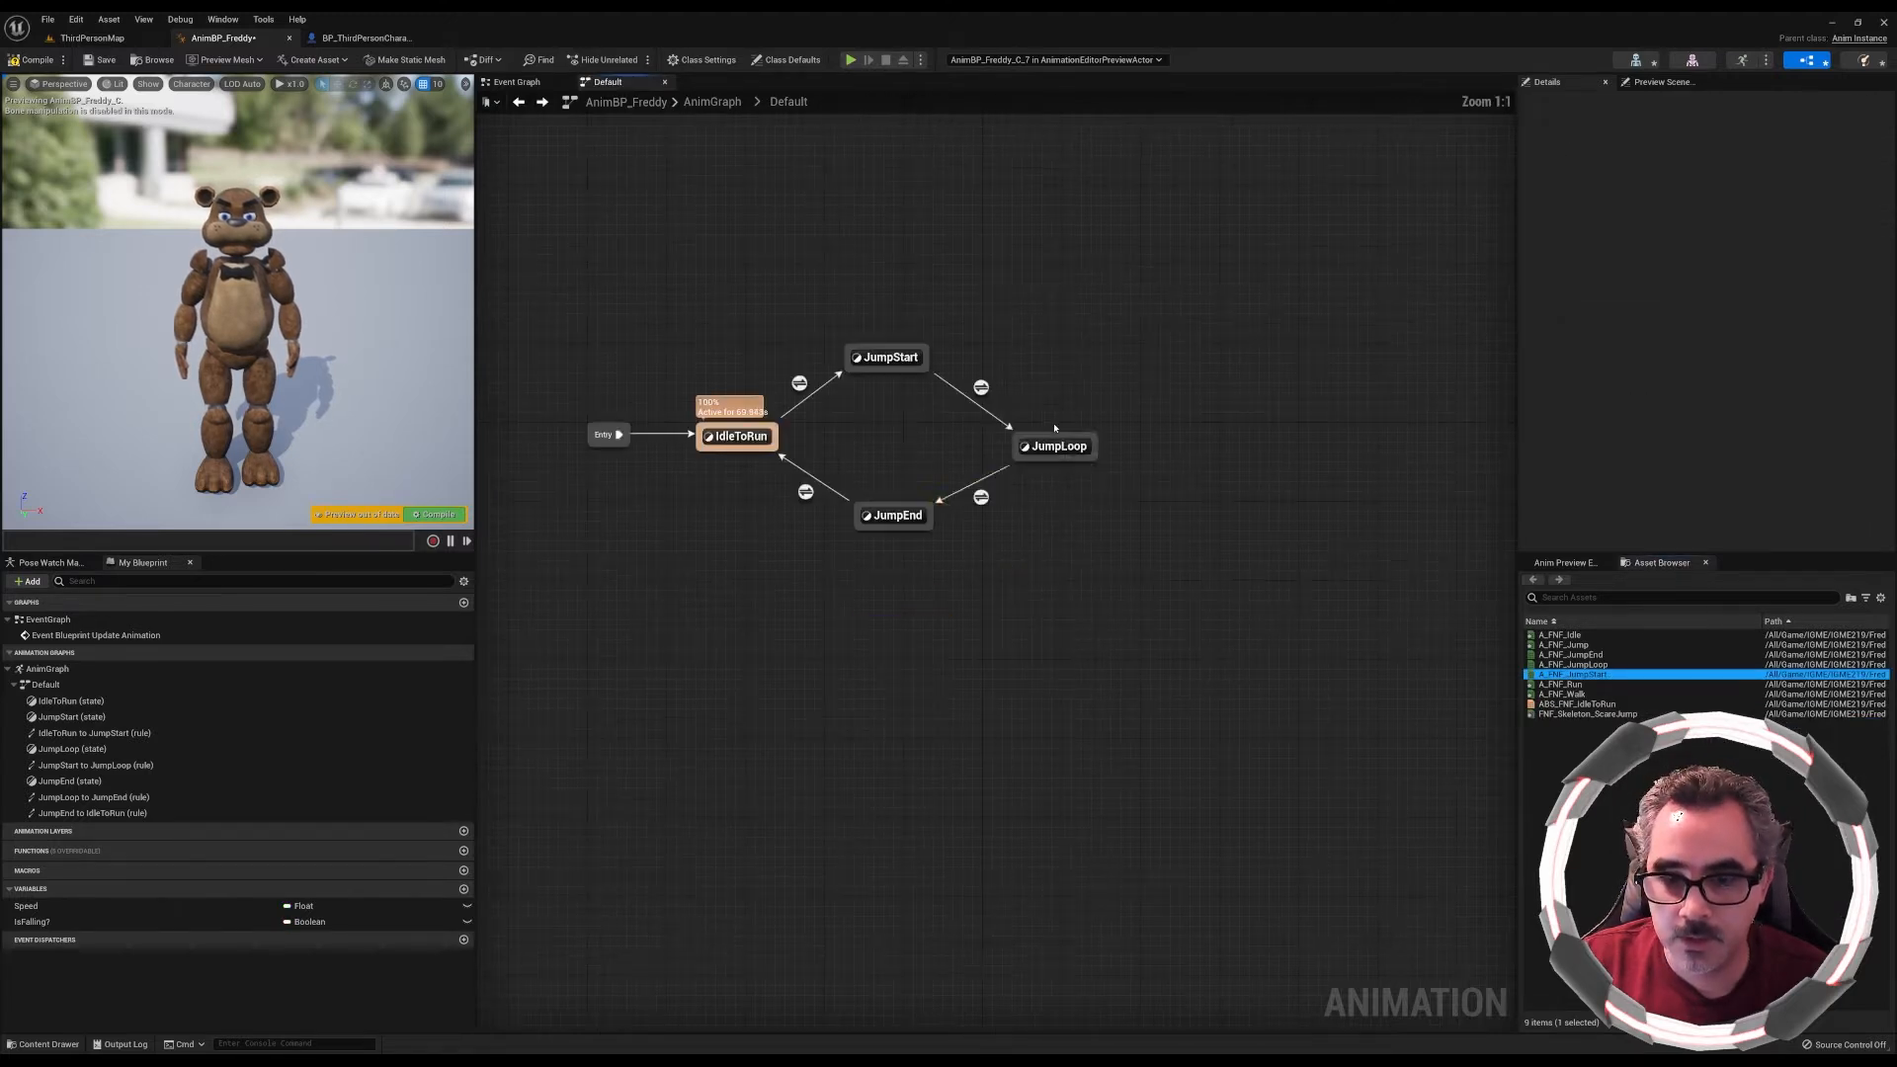
Inside the JumpLoop state, connect the A_FNF_JumpLoop sequence to the output animation pose and return to the Default state machine
{"action": "double_click", "coordinate": [1066, 447]}
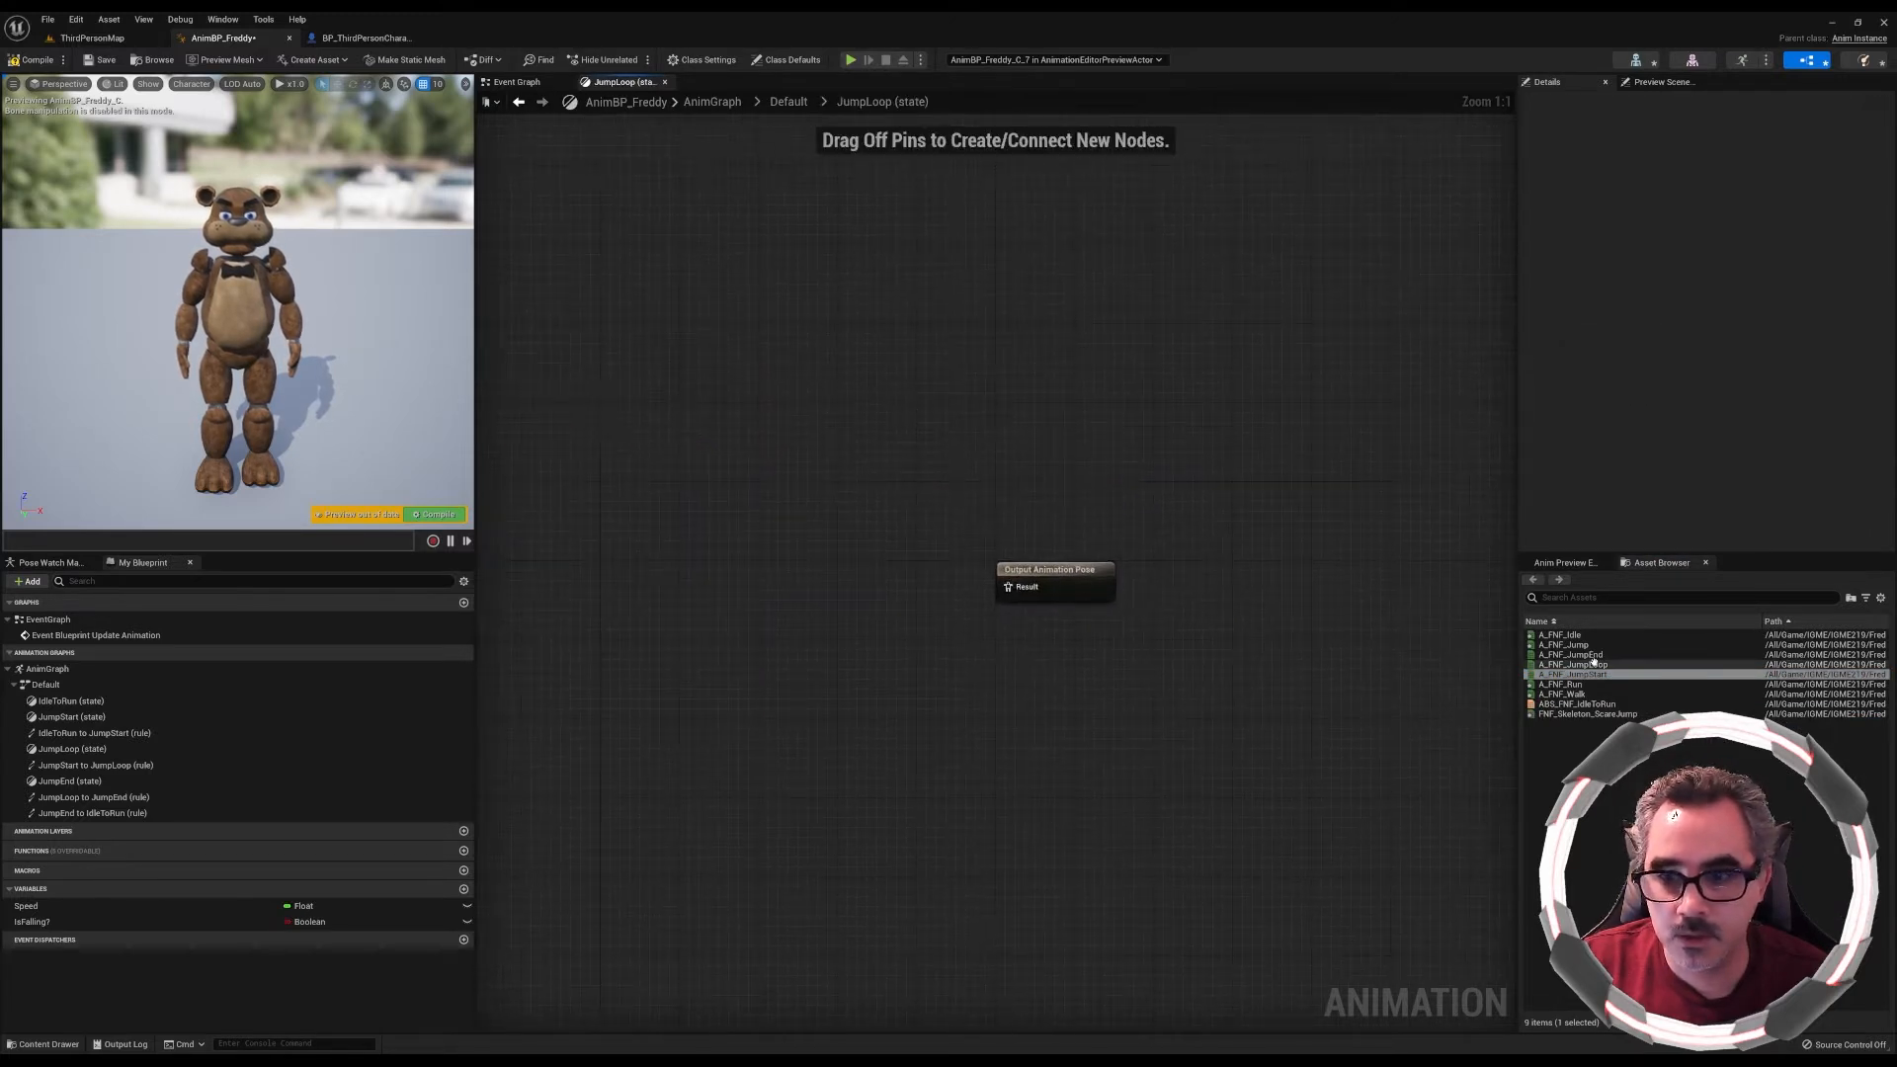
{"action": "left_click_drag", "start_coordinate": [1601, 665], "coordinate": [1009, 587]}
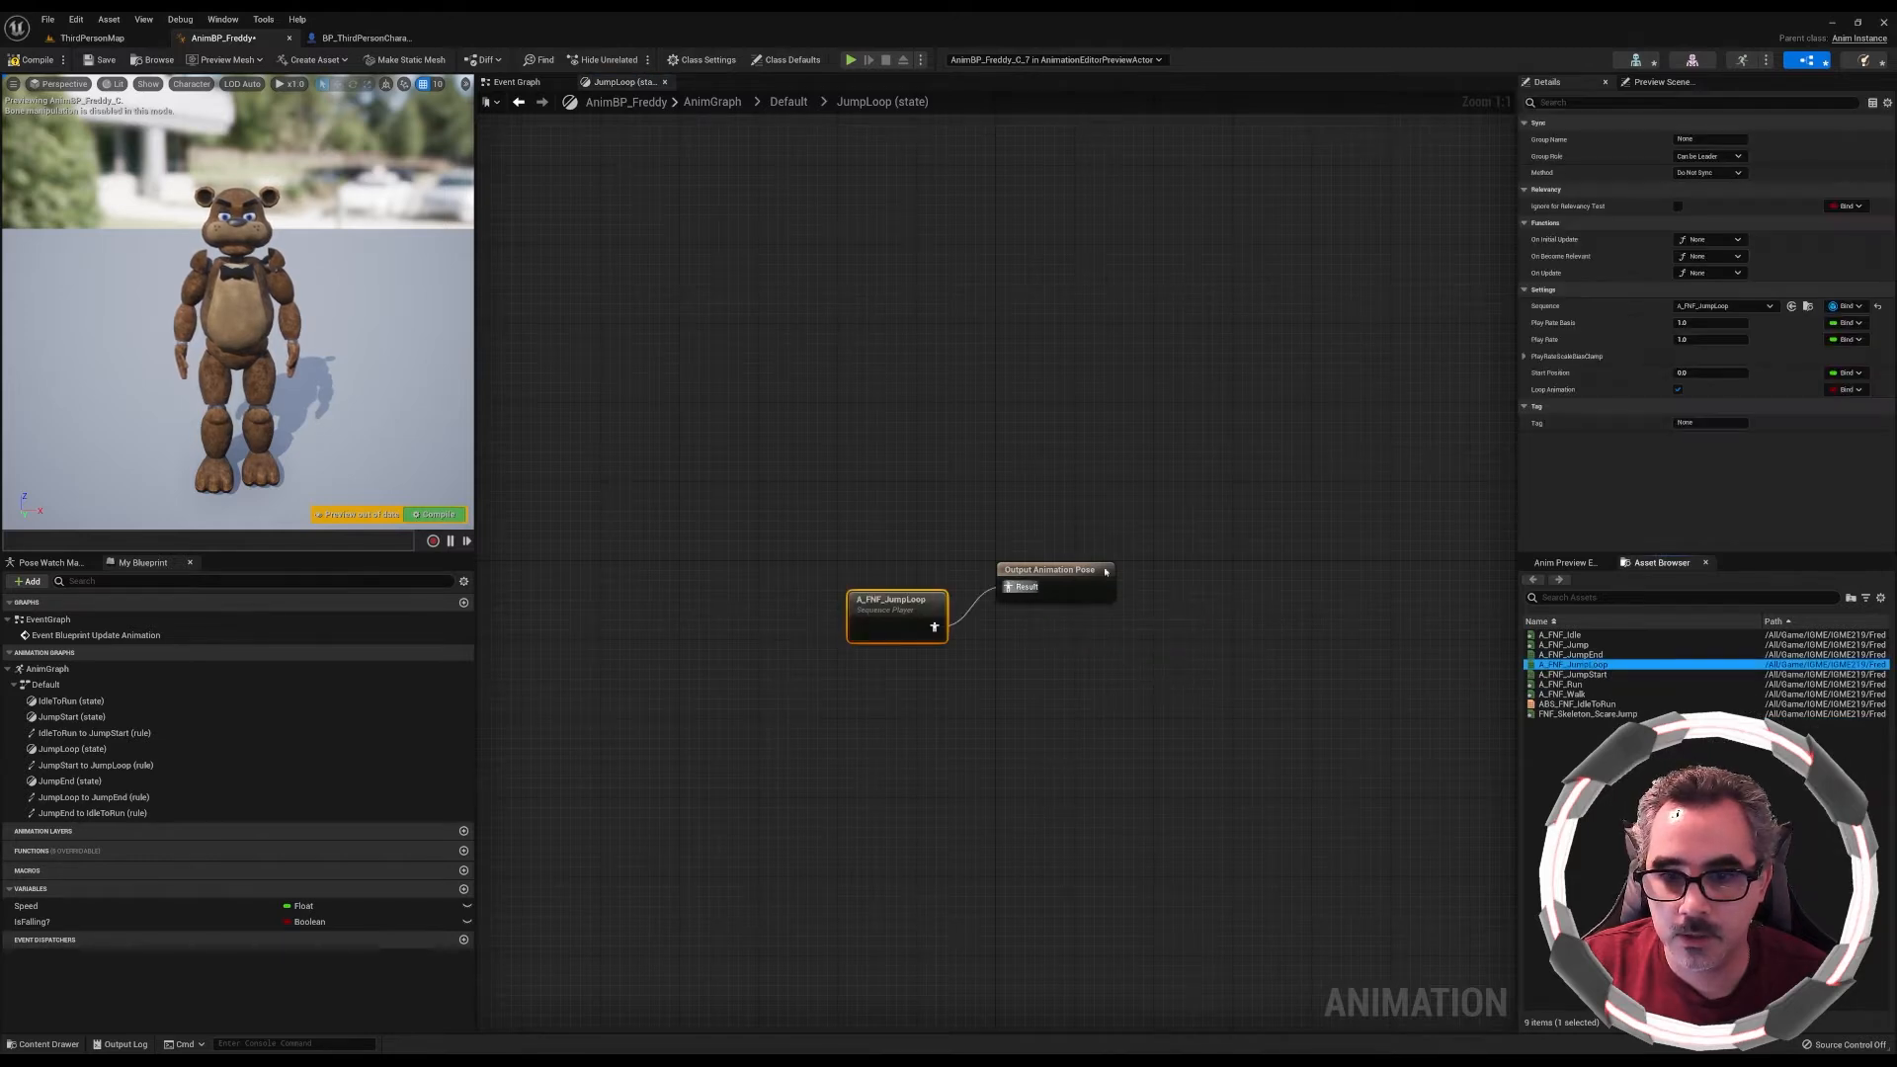
{"action": "double_click", "coordinate": [1178, 511]}
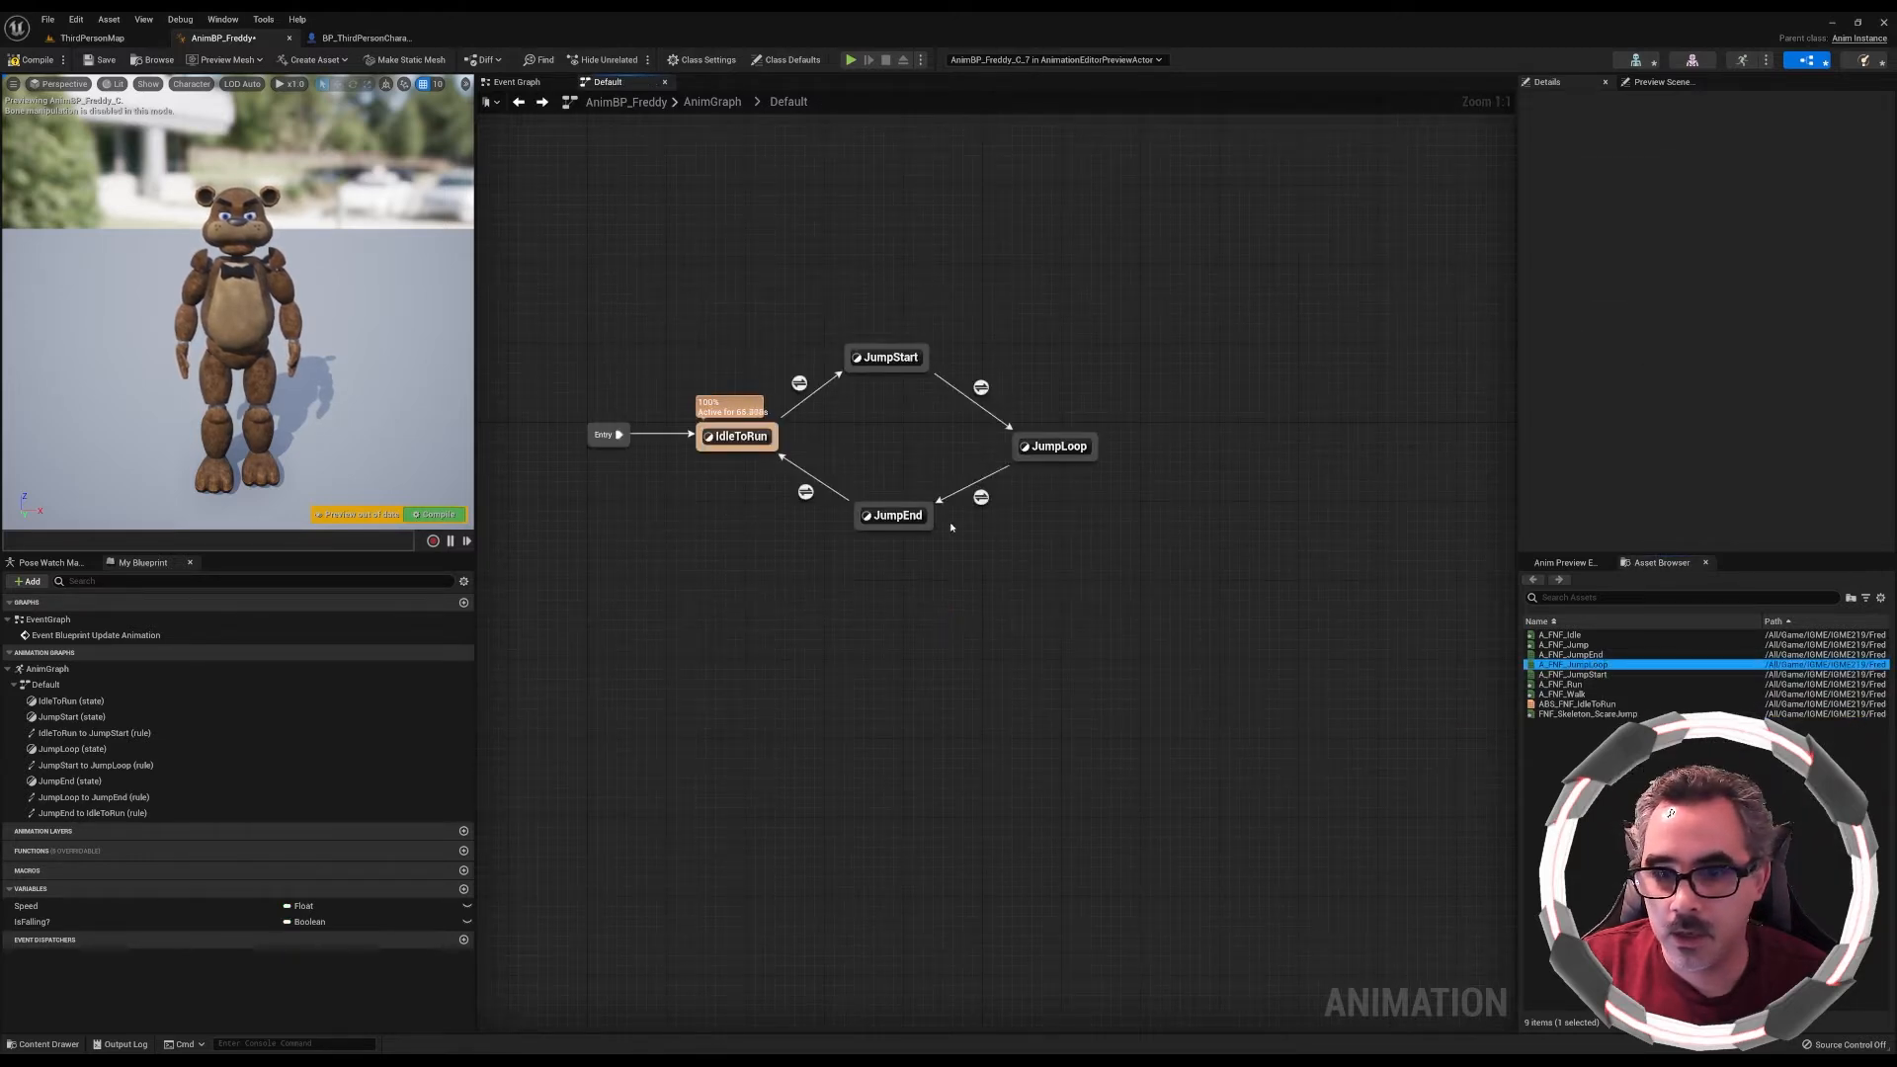
Inside the JumpEnd state, connect the A_FNF_JumpEnd sequence to the output animation pose and return to the Default state machine
{"action": "double_click", "coordinate": [901, 516]}
{"action": "left_click_drag", "start_coordinate": [1573, 655], "coordinate": [1028, 590]}
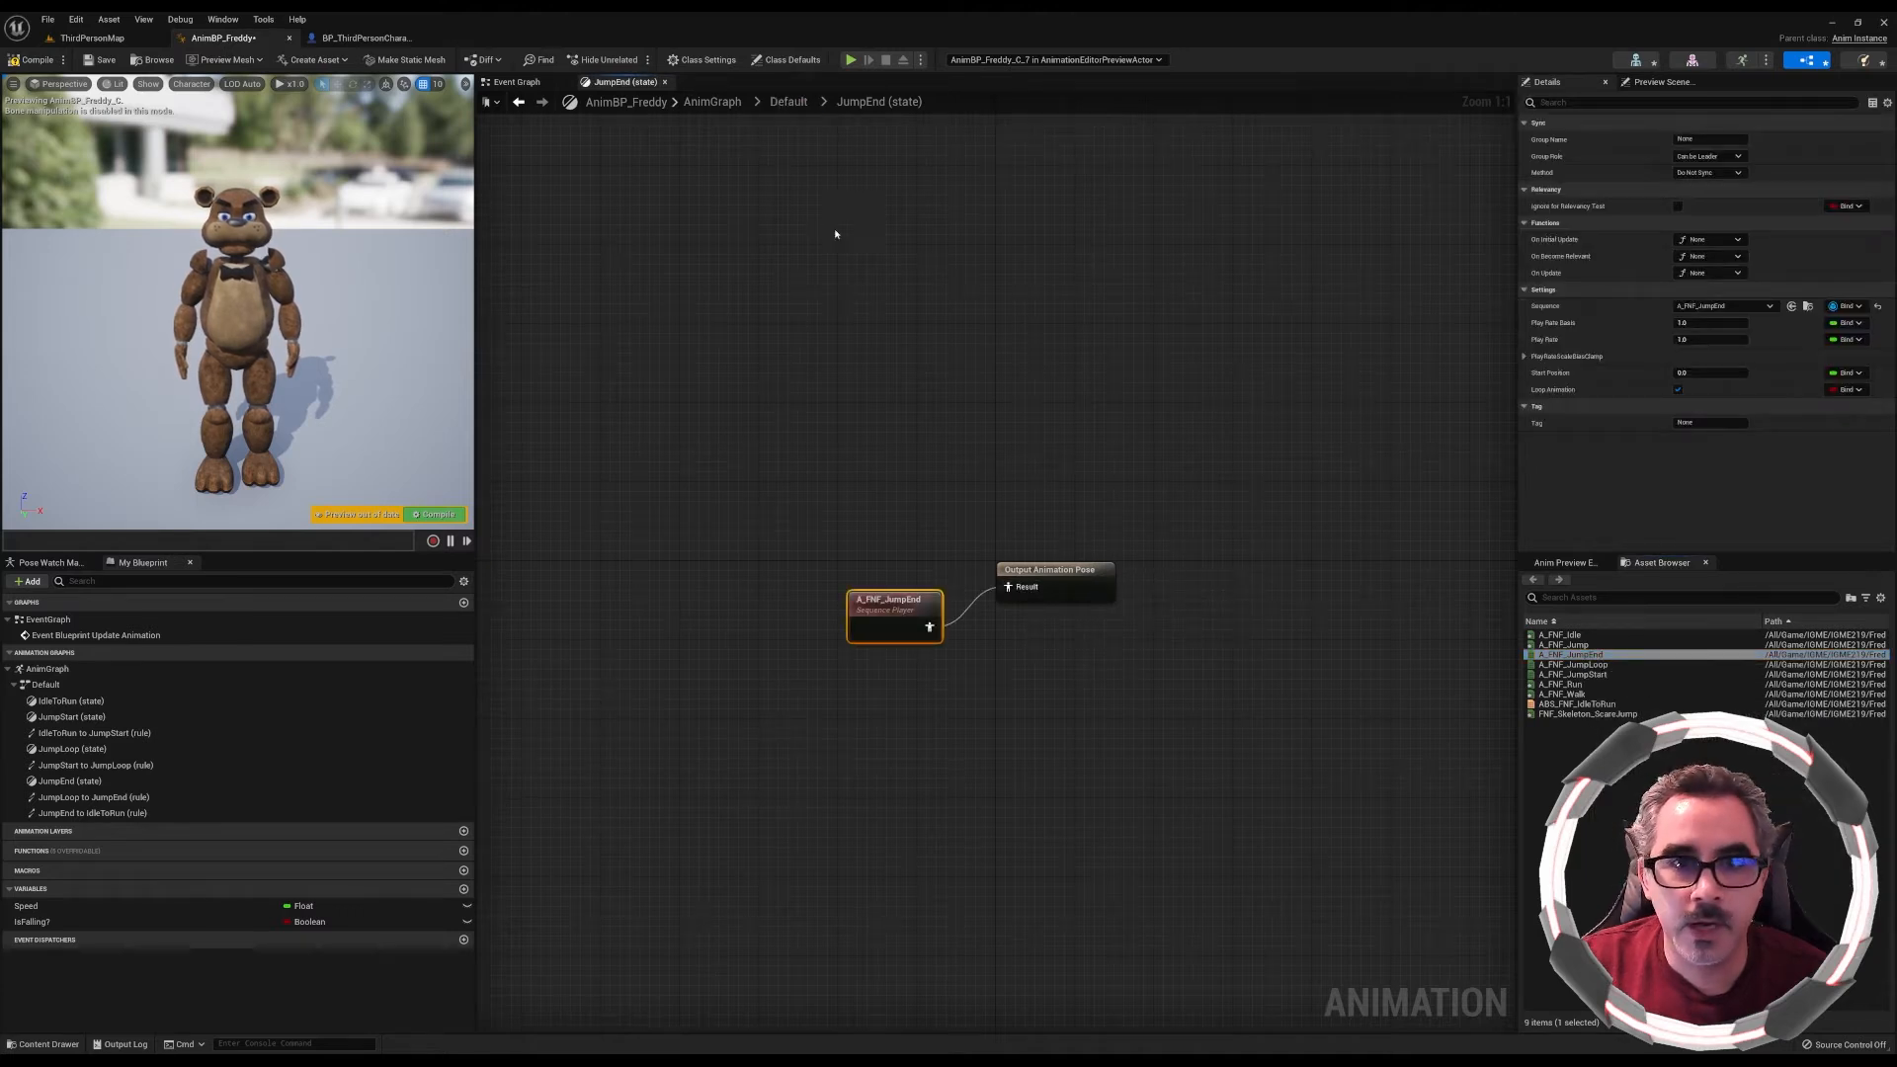
{"action": "left_click", "coordinate": [789, 102]}
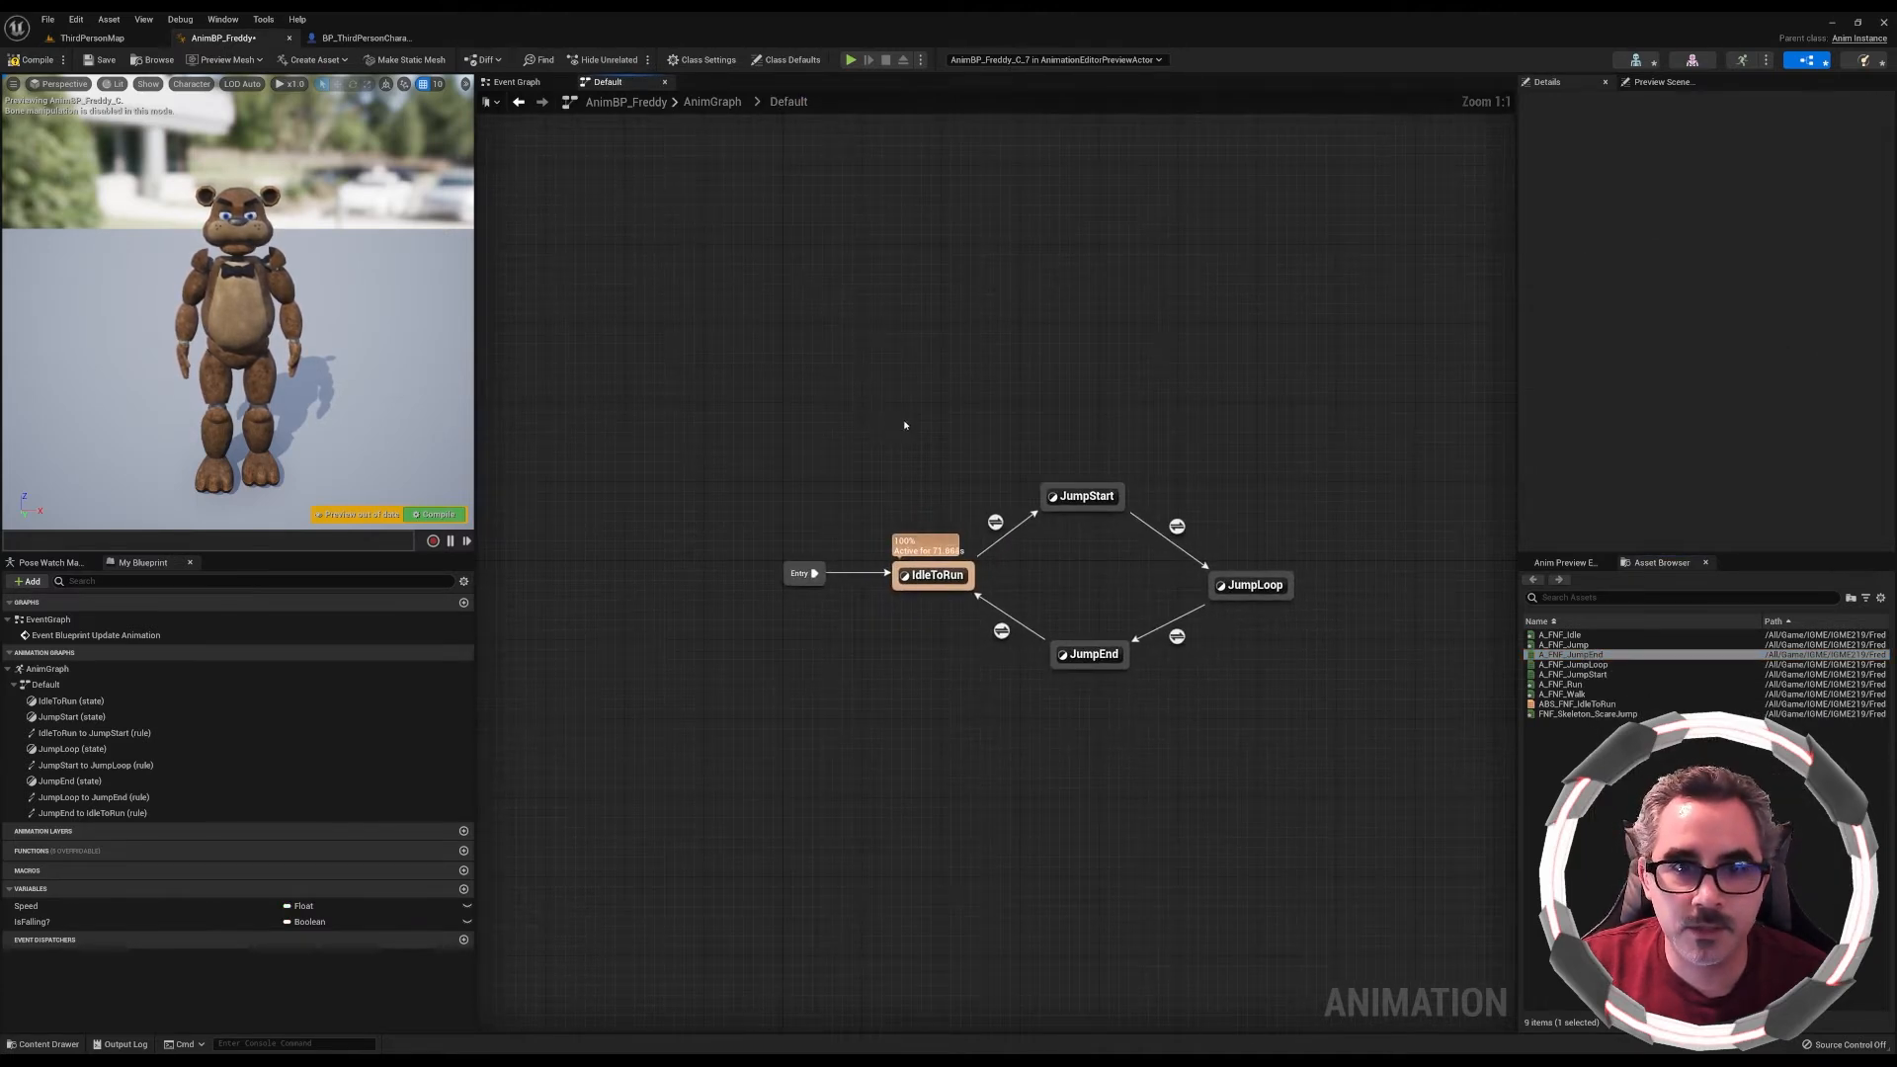
In the IdleToRun to JumpStart rule, connect a getter of the IsFalling? variable to Can Enter Transition
{"action": "double_click", "coordinate": [995, 521]}
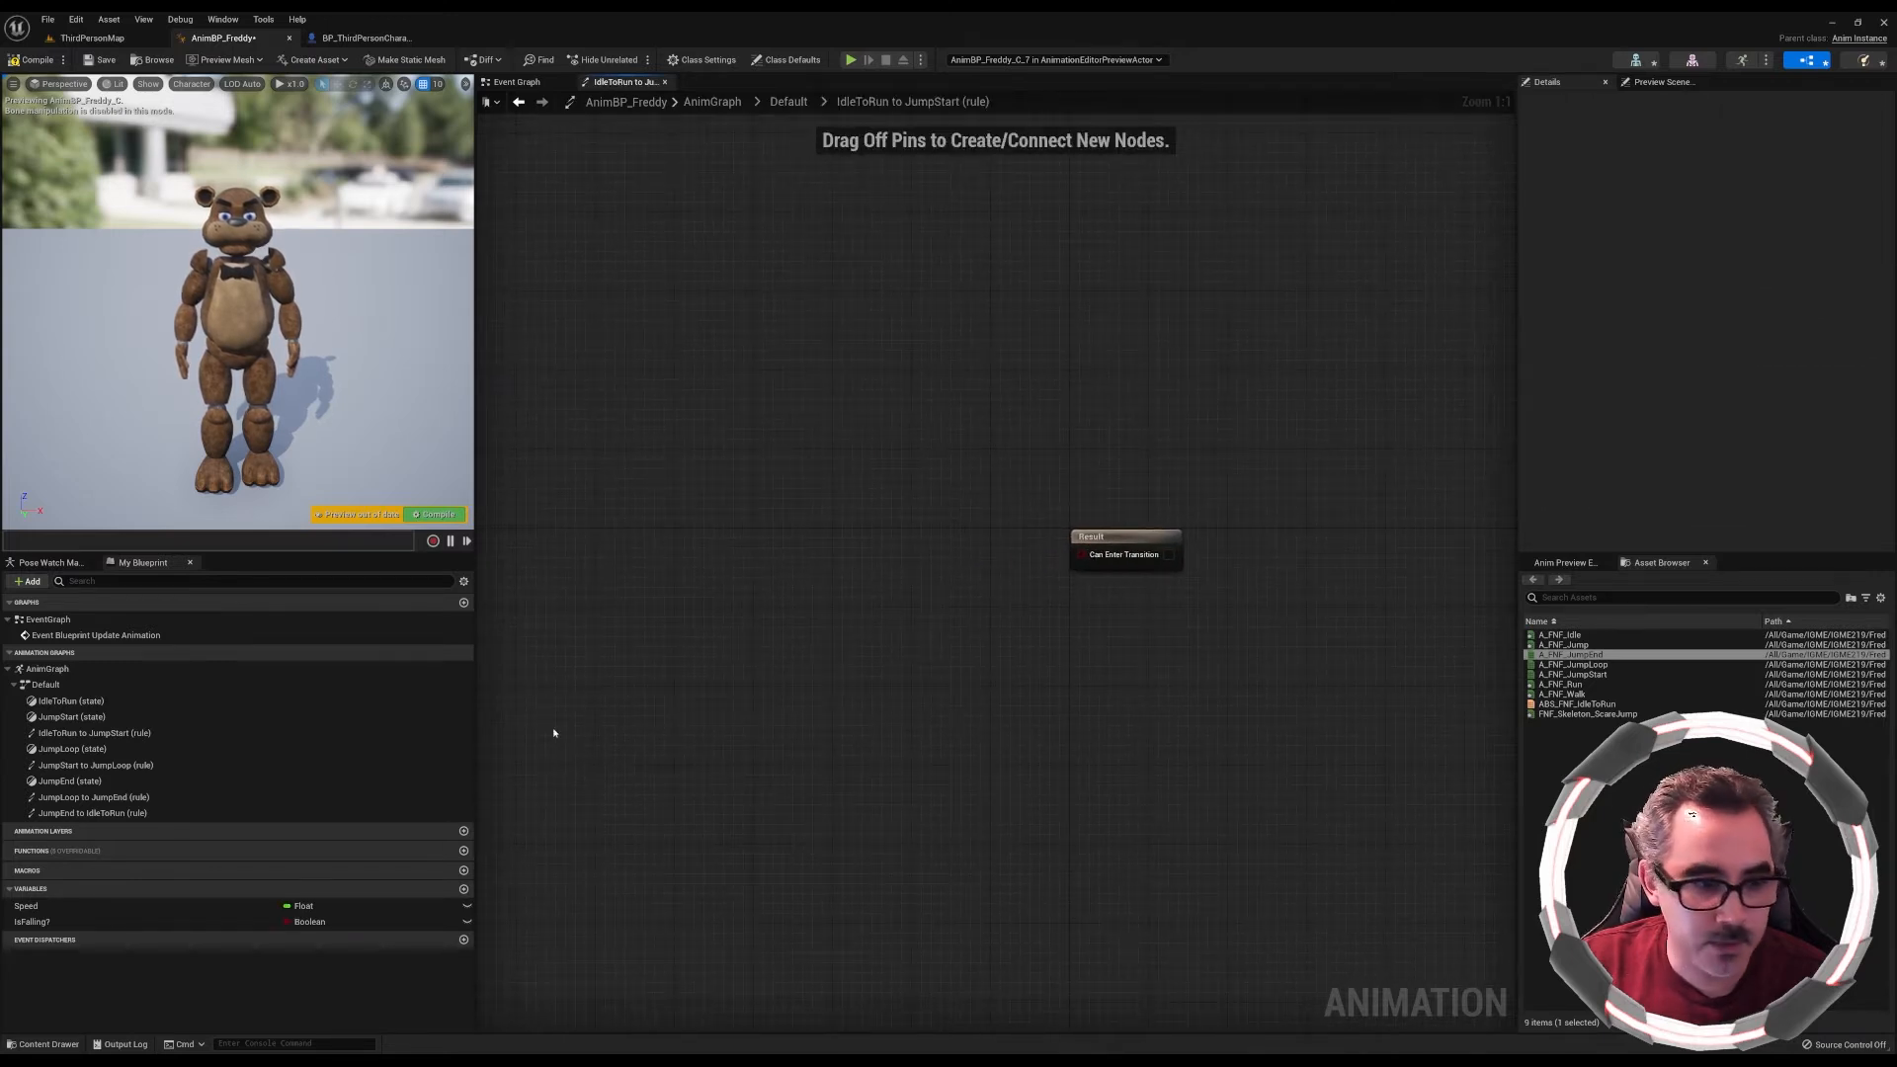
{"action": "left_click_drag", "start_coordinate": [218, 922], "coordinate": [710, 552]}
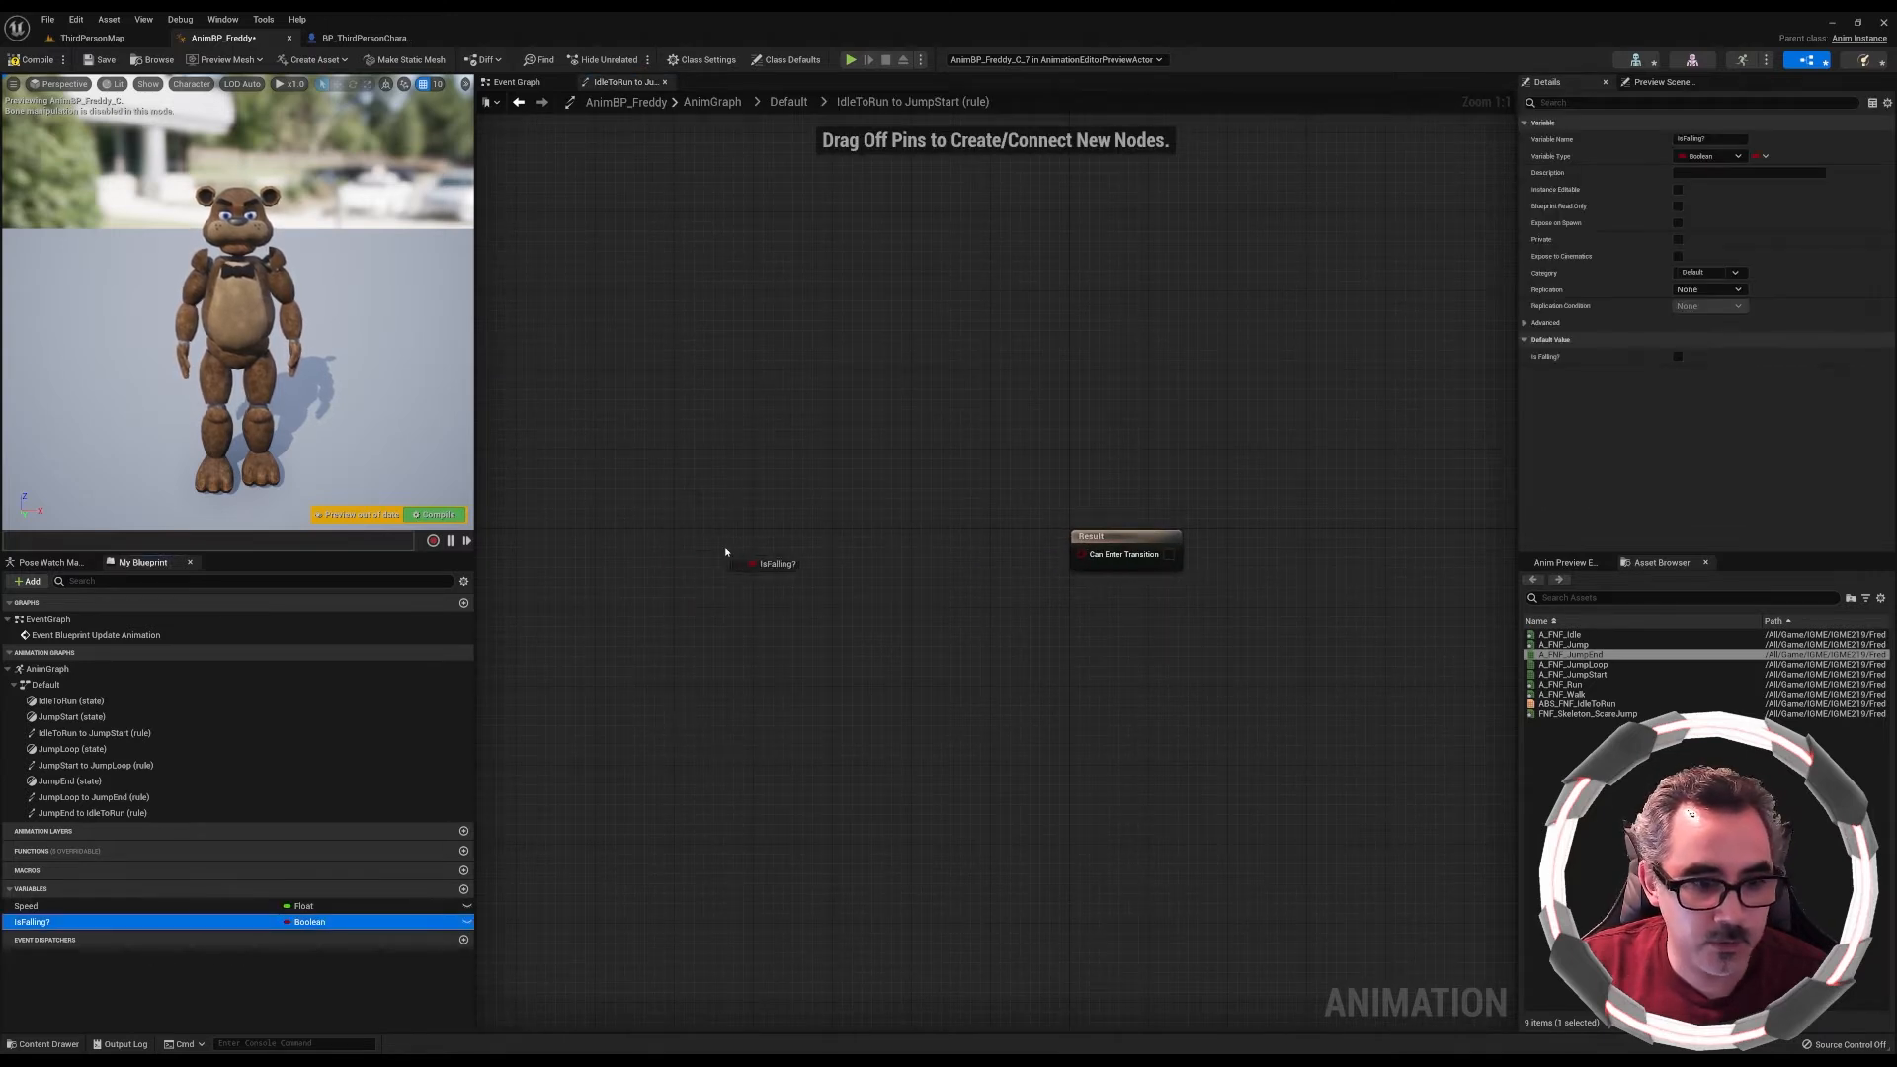
{"action": "left_click", "coordinate": [771, 574]}
{"action": "left_click_drag", "start_coordinate": [802, 559], "coordinate": [1084, 554]}
{"action": "left_click_drag", "start_coordinate": [746, 561], "coordinate": [977, 563]}
{"action": "left_click", "coordinate": [788, 102]}
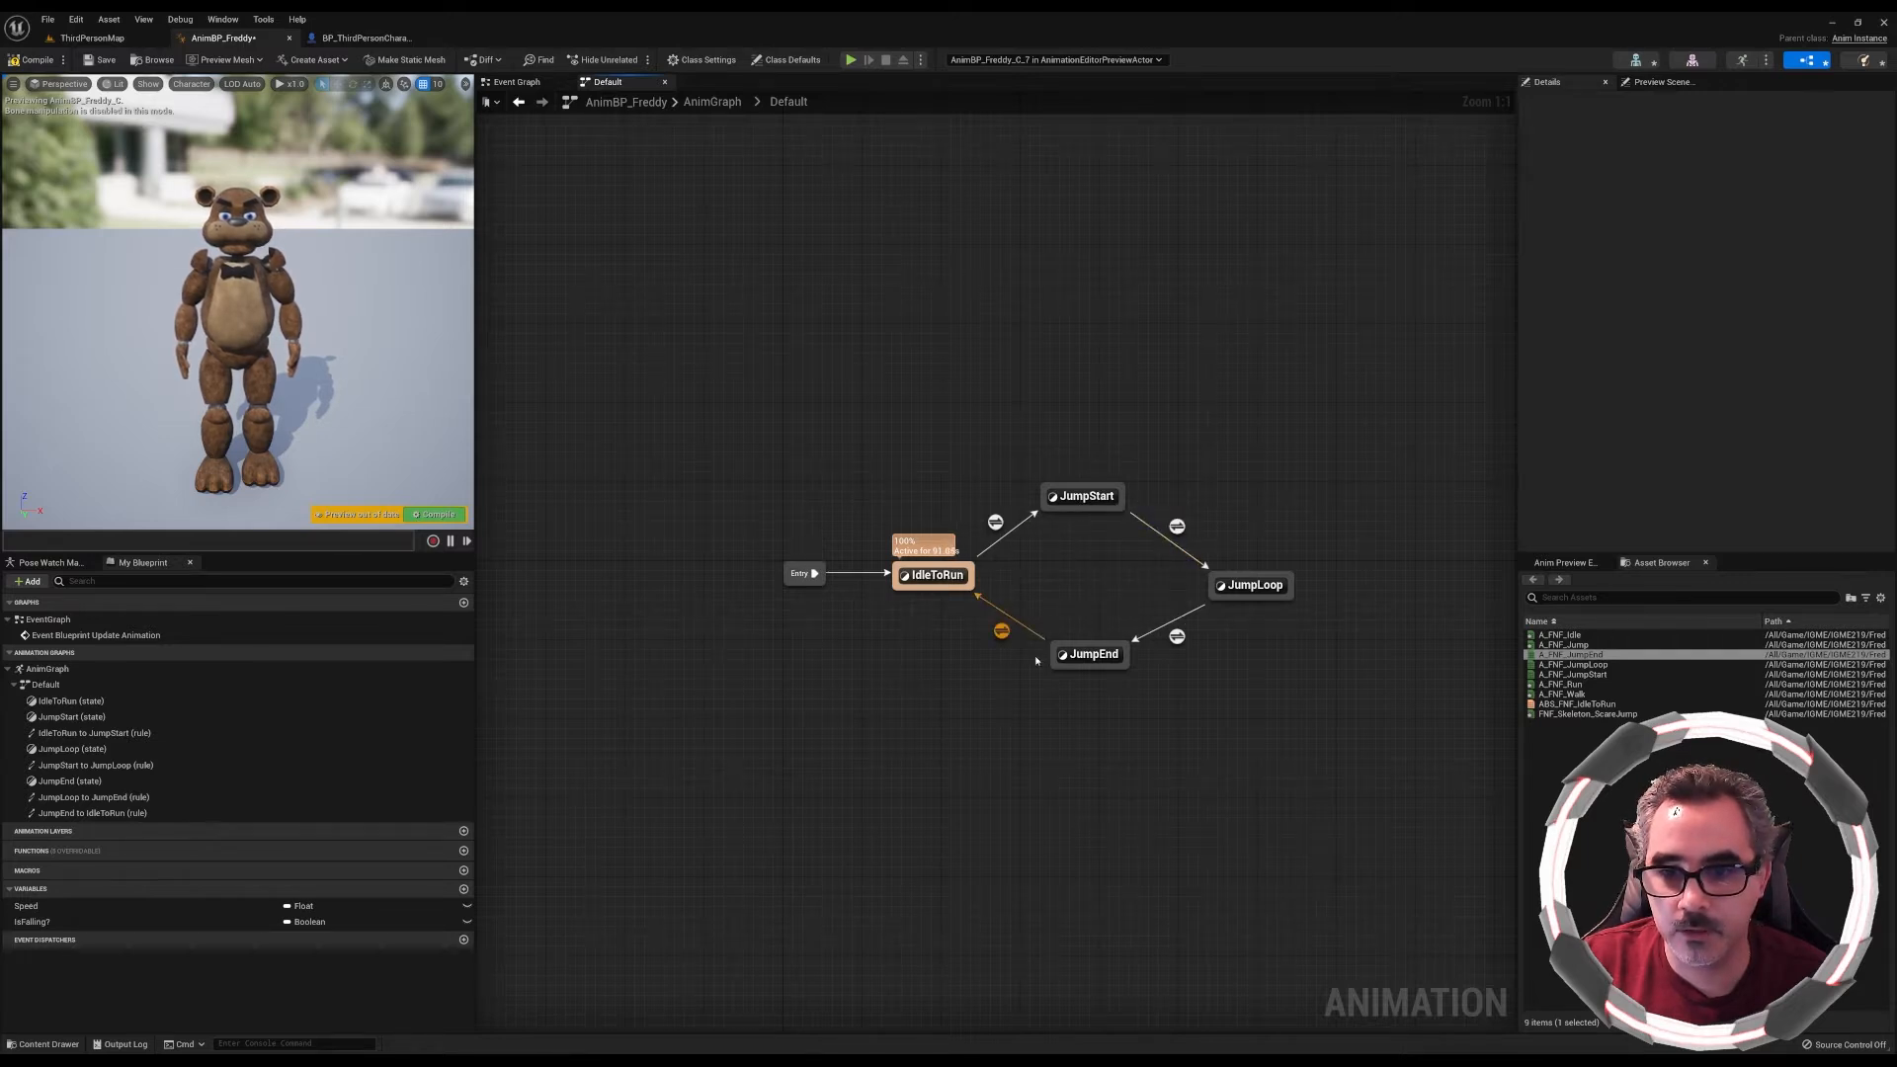
In the JumpLoop to JumpEnd rule, feed the IsFalling? variable through a NOT Boolean node into Can Enter Transition
{"action": "double_click", "coordinate": [1177, 637]}
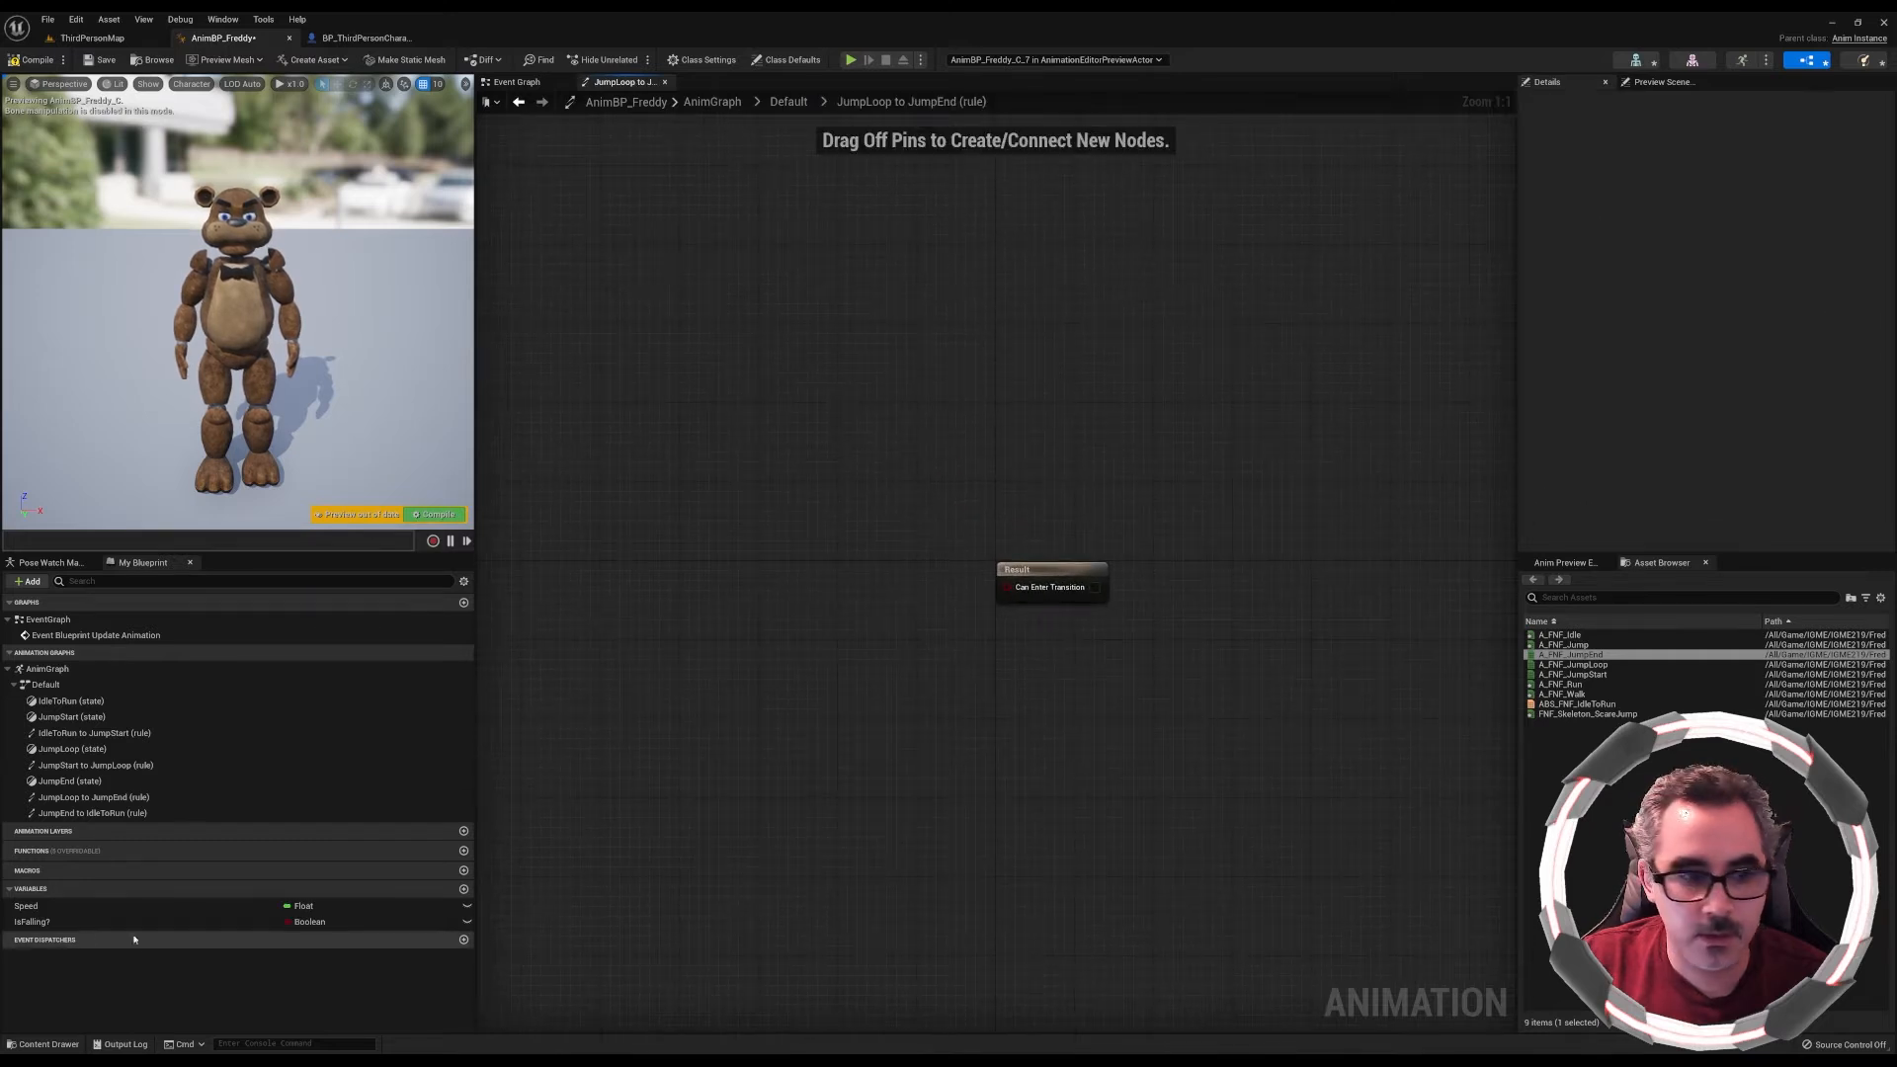
{"action": "left_click_drag", "start_coordinate": [80, 923], "coordinate": [571, 615]}
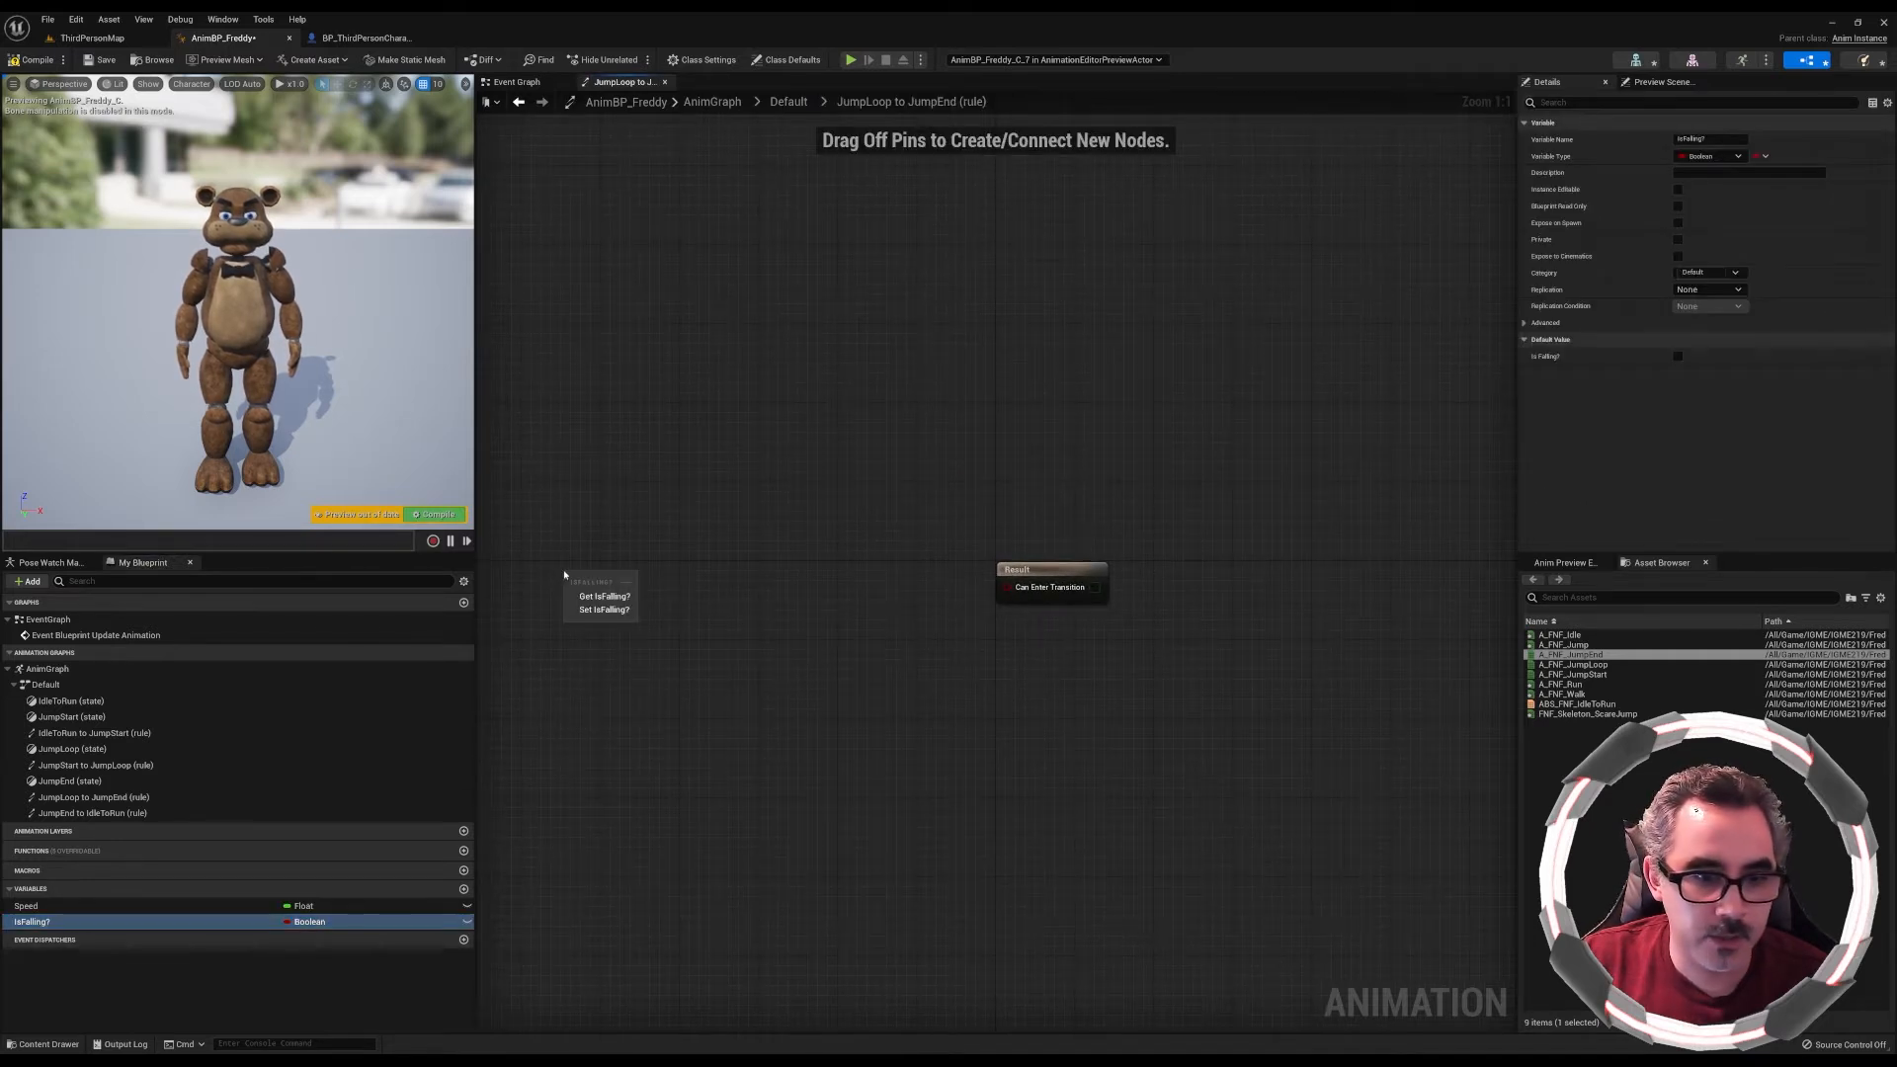
{"action": "left_click", "coordinate": [632, 598]}
{"action": "left_click_drag", "start_coordinate": [631, 586], "coordinate": [768, 650]}
{"action": "type", "text": "not"}
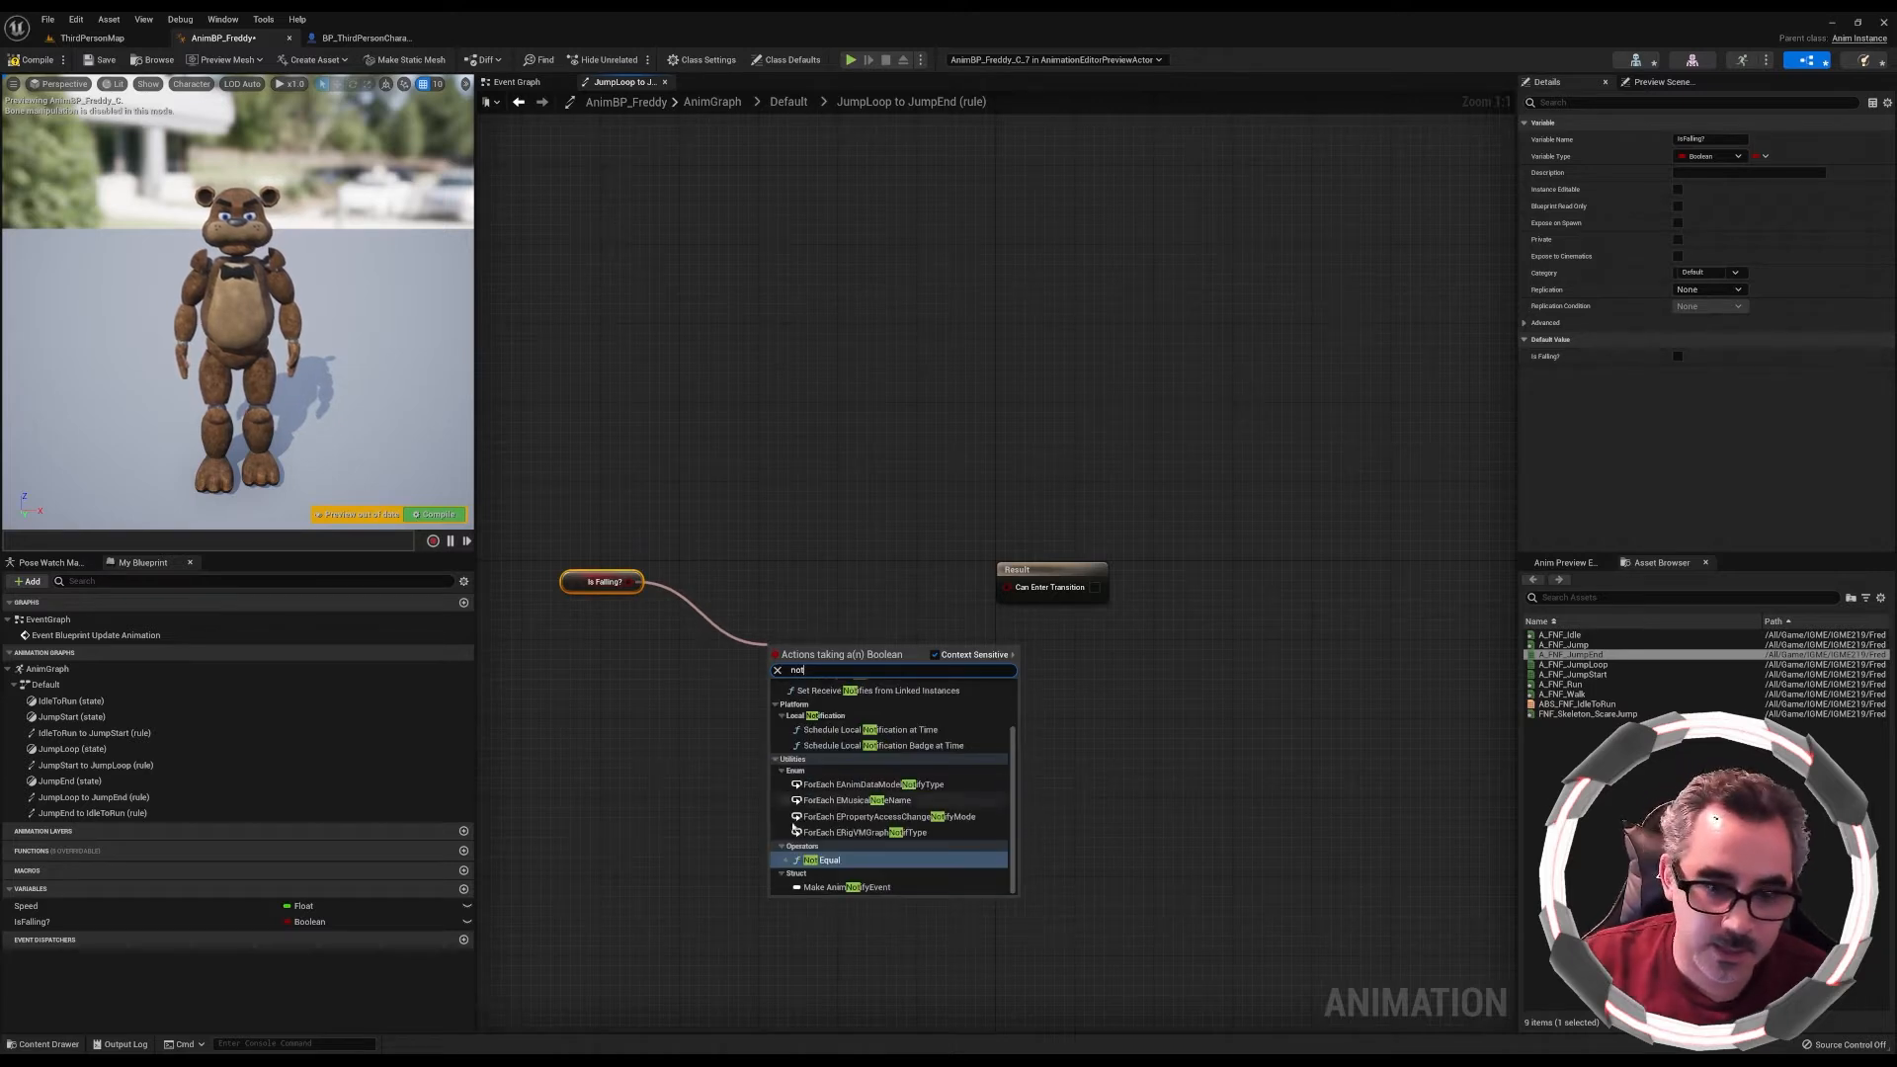
{"action": "type", "text": " bo"}
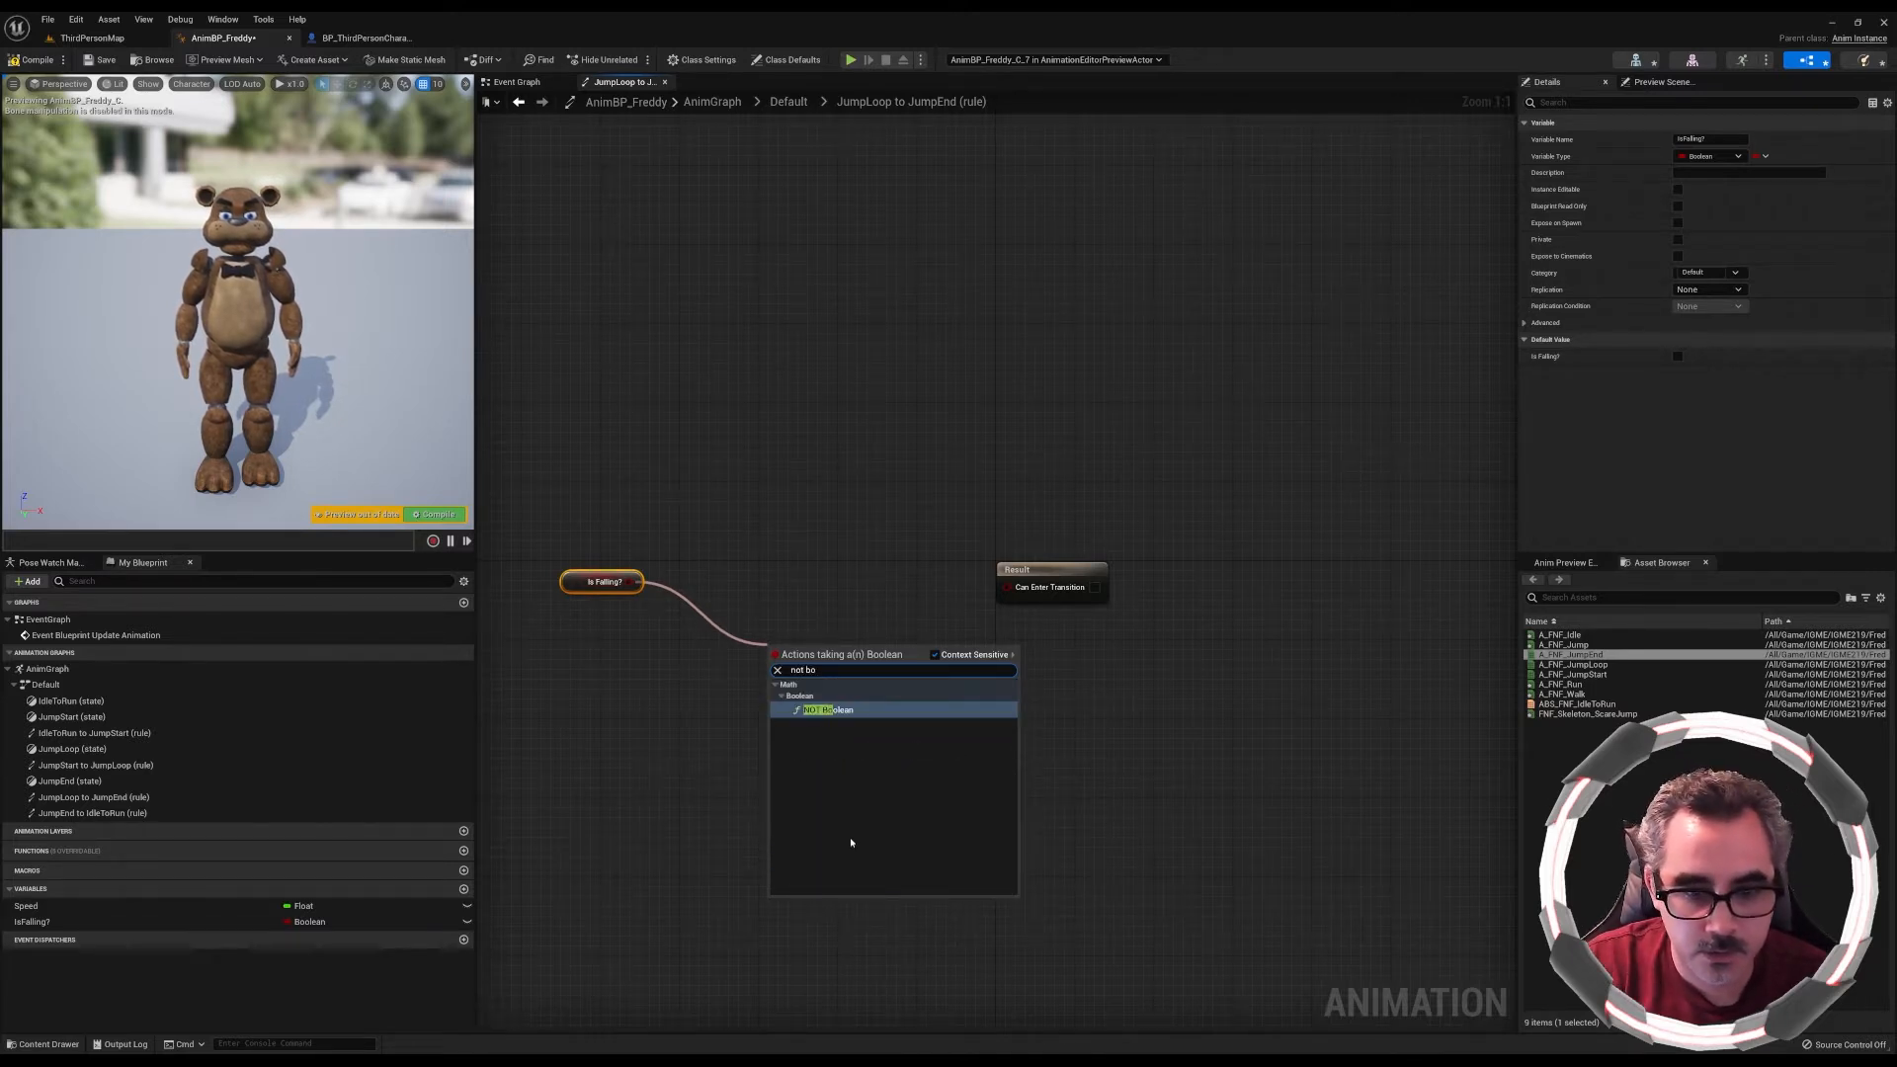
{"action": "left_click", "coordinate": [850, 712]}
{"action": "left_click_drag", "start_coordinate": [857, 652], "coordinate": [1008, 587]}
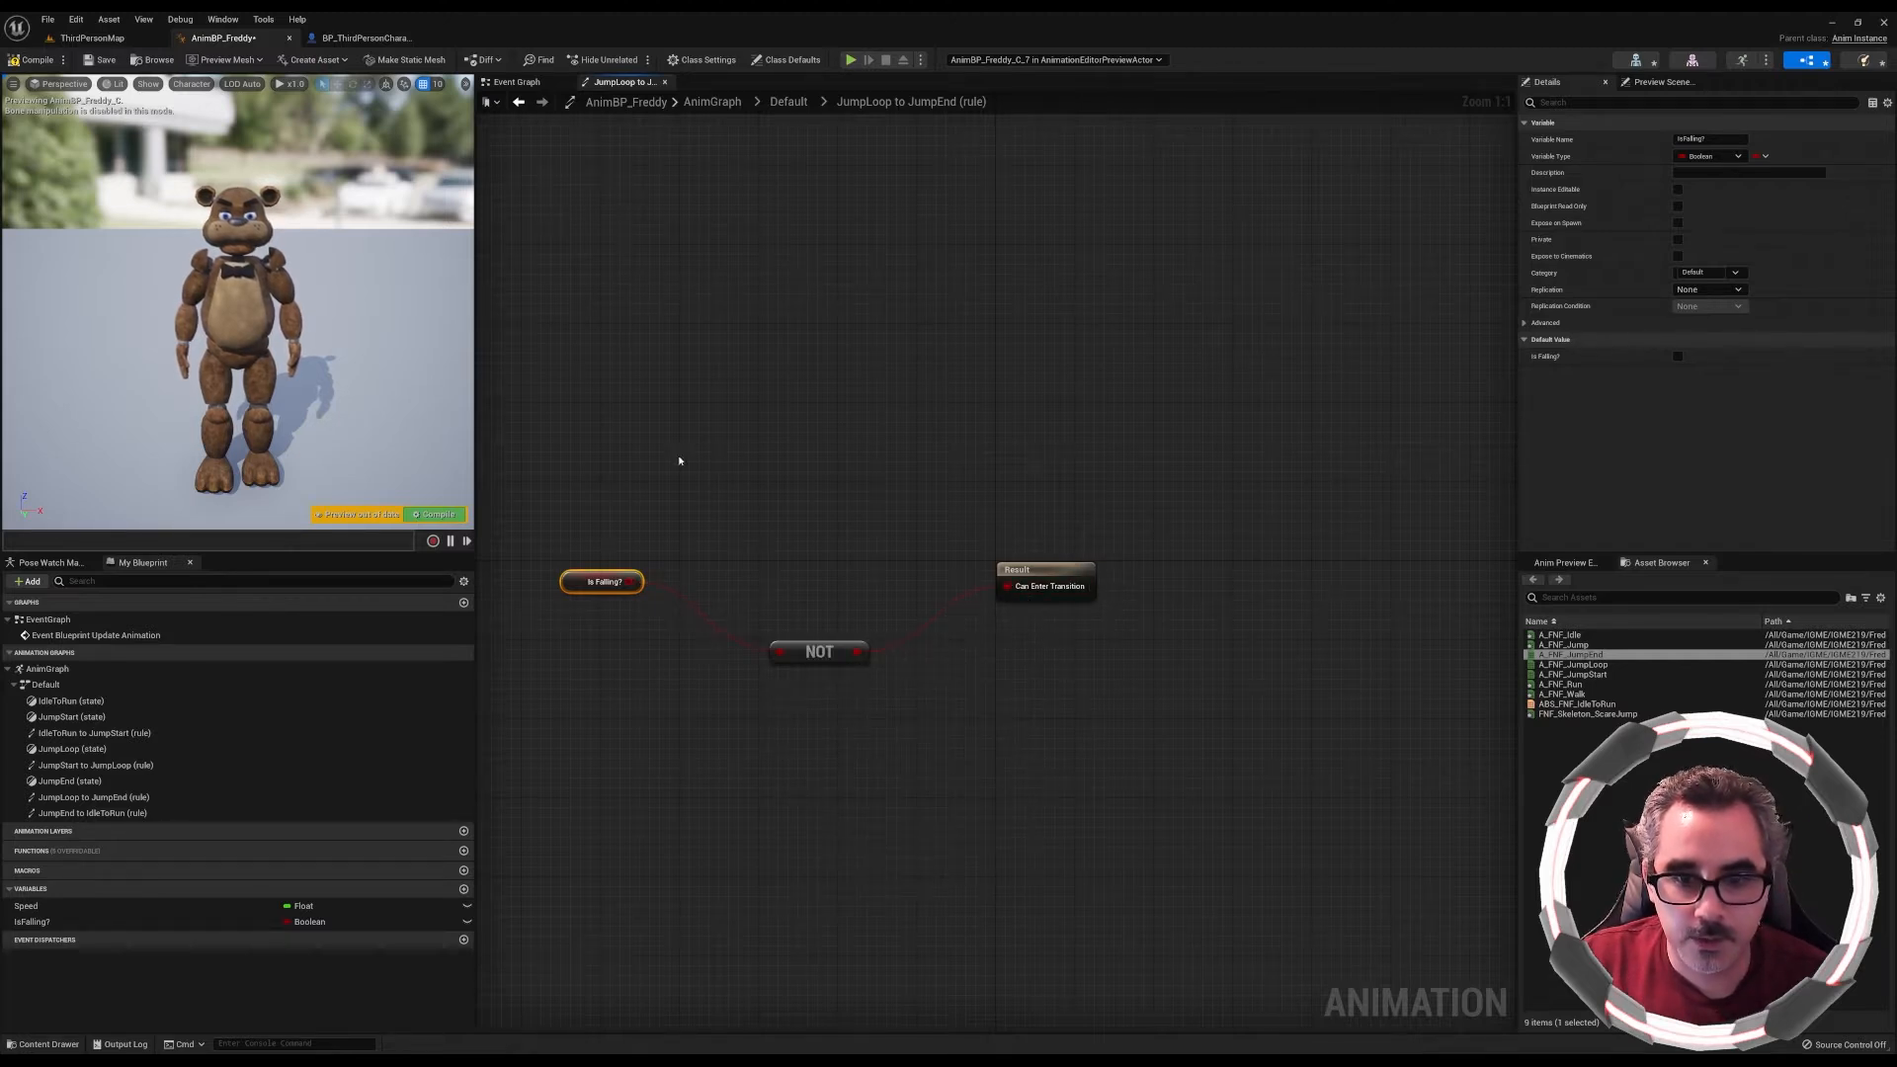
{"action": "left_click", "coordinate": [788, 102]}
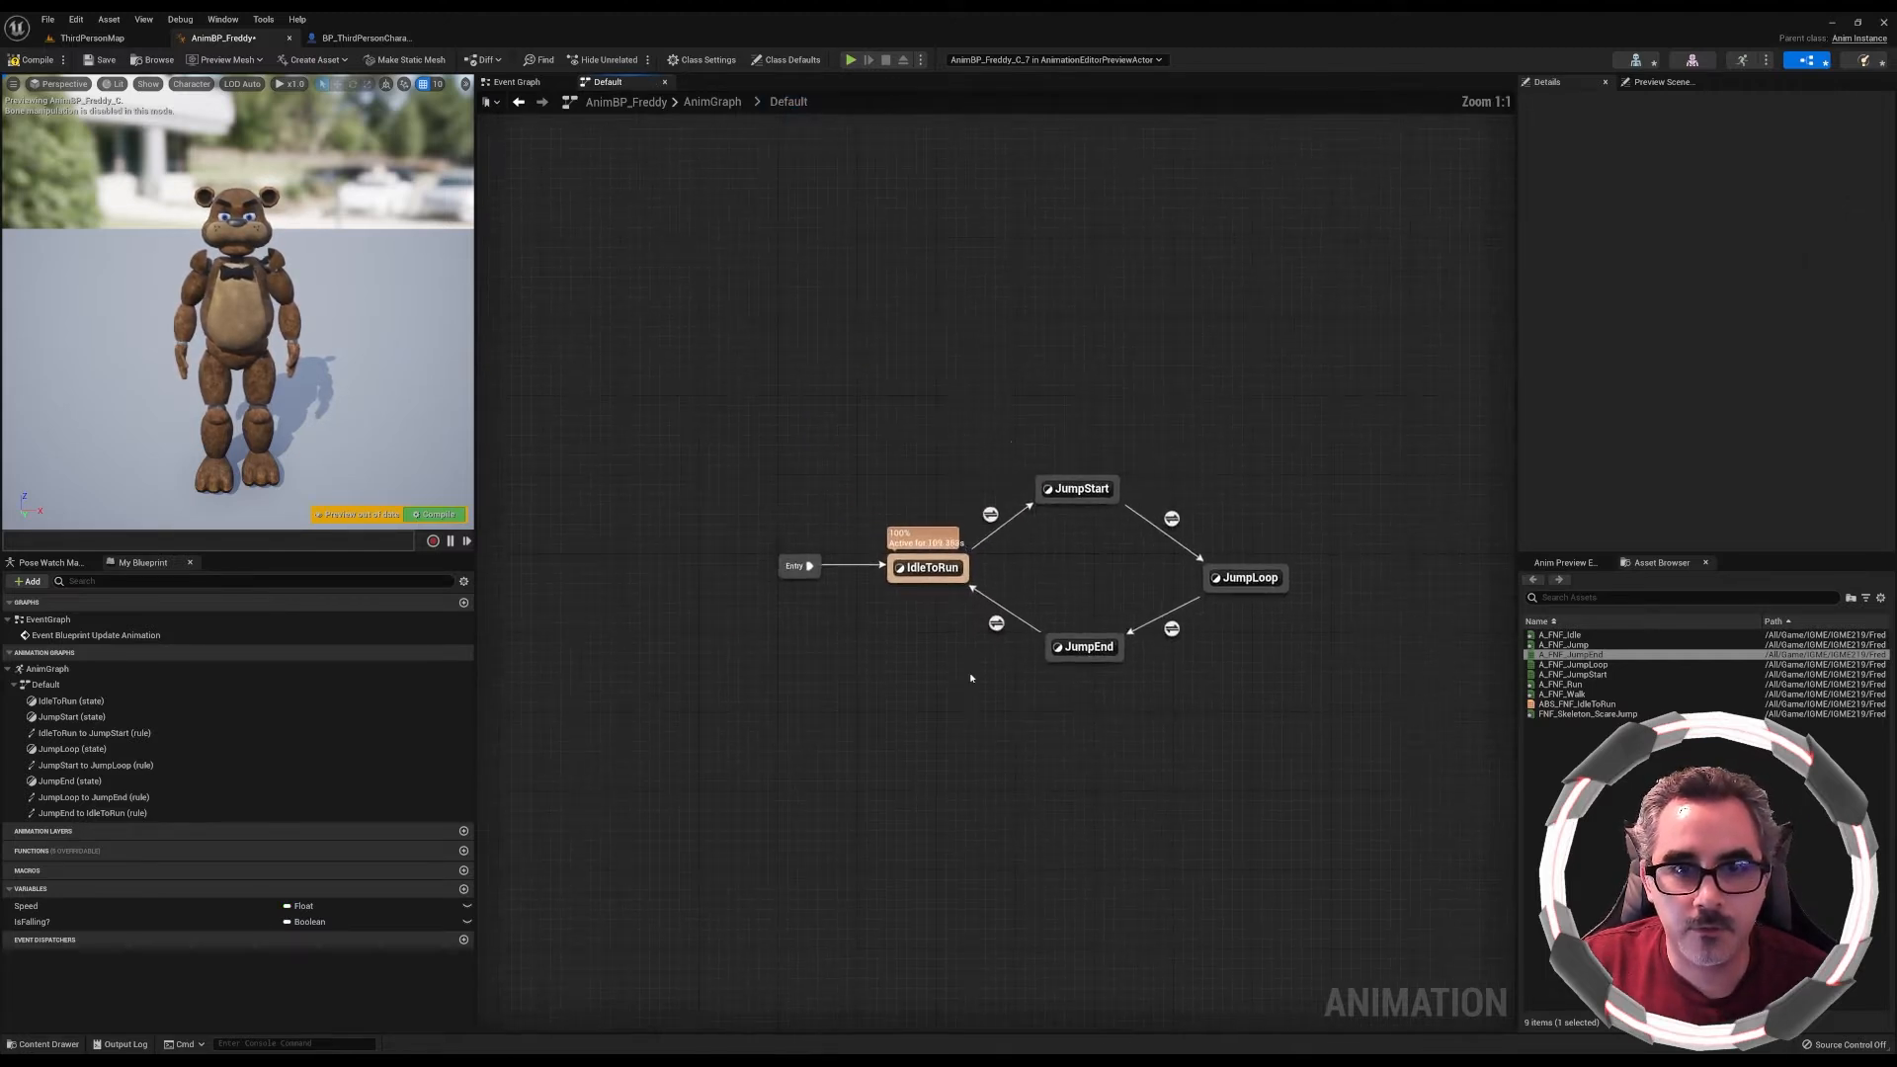
In the JumpStart to JumpLoop rule, add a Time Remaining (ratio) (A_FNF_JumpStart) node
{"action": "double_click", "coordinate": [1176, 526]}
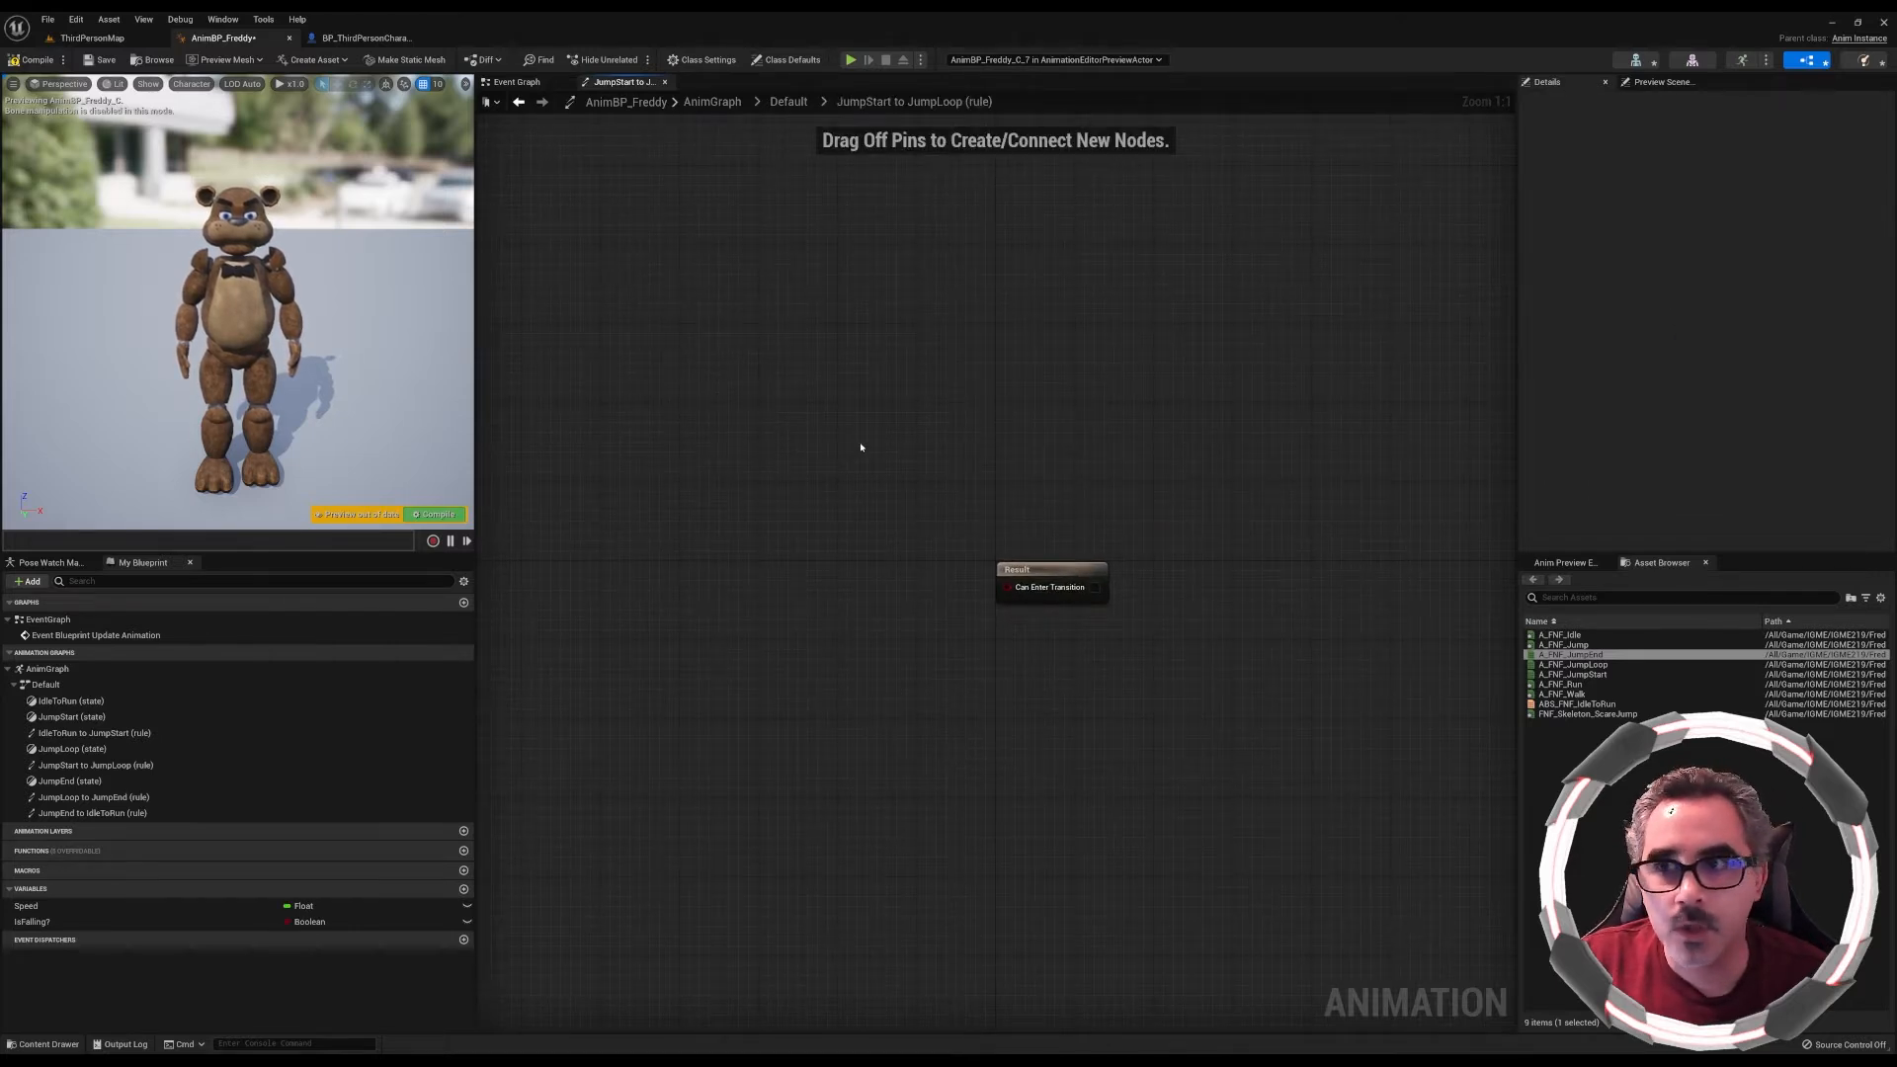
{"action": "right_click", "coordinate": [727, 566]}
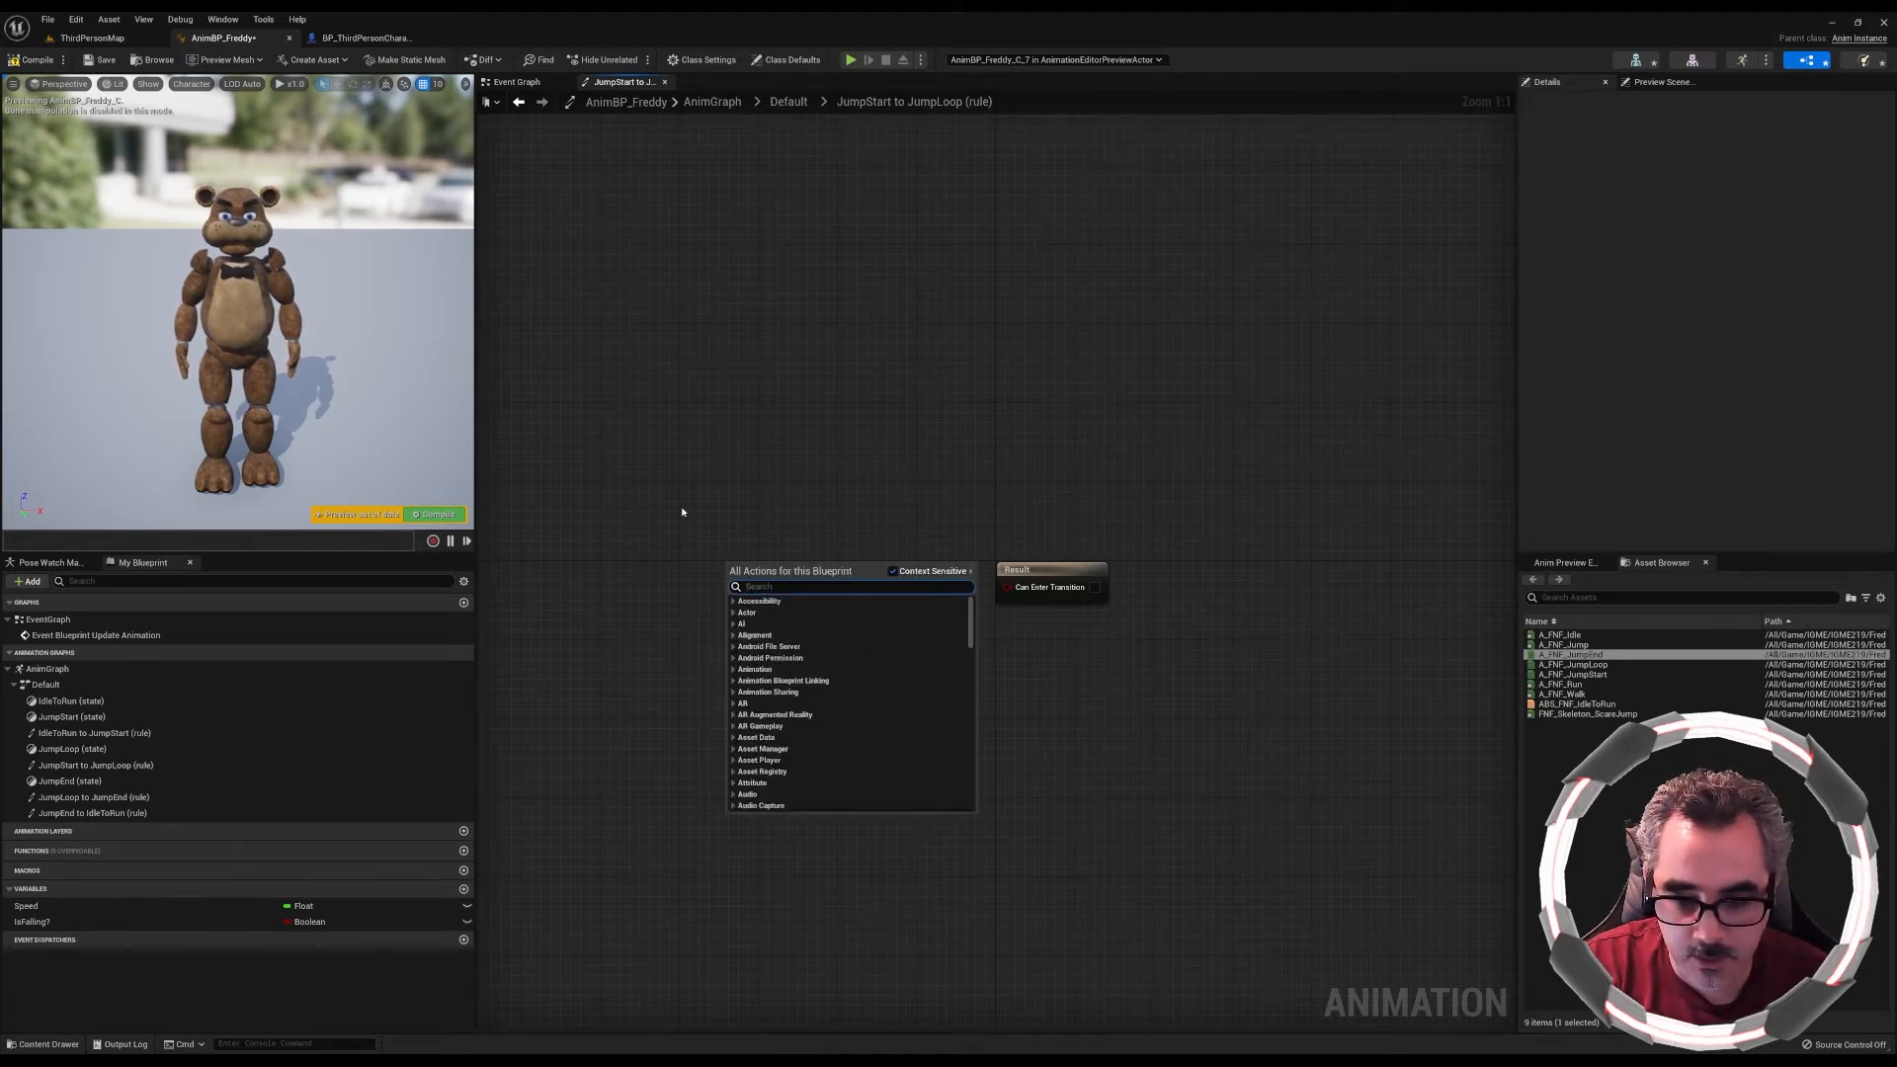
{"action": "type", "text": "remaining r"}
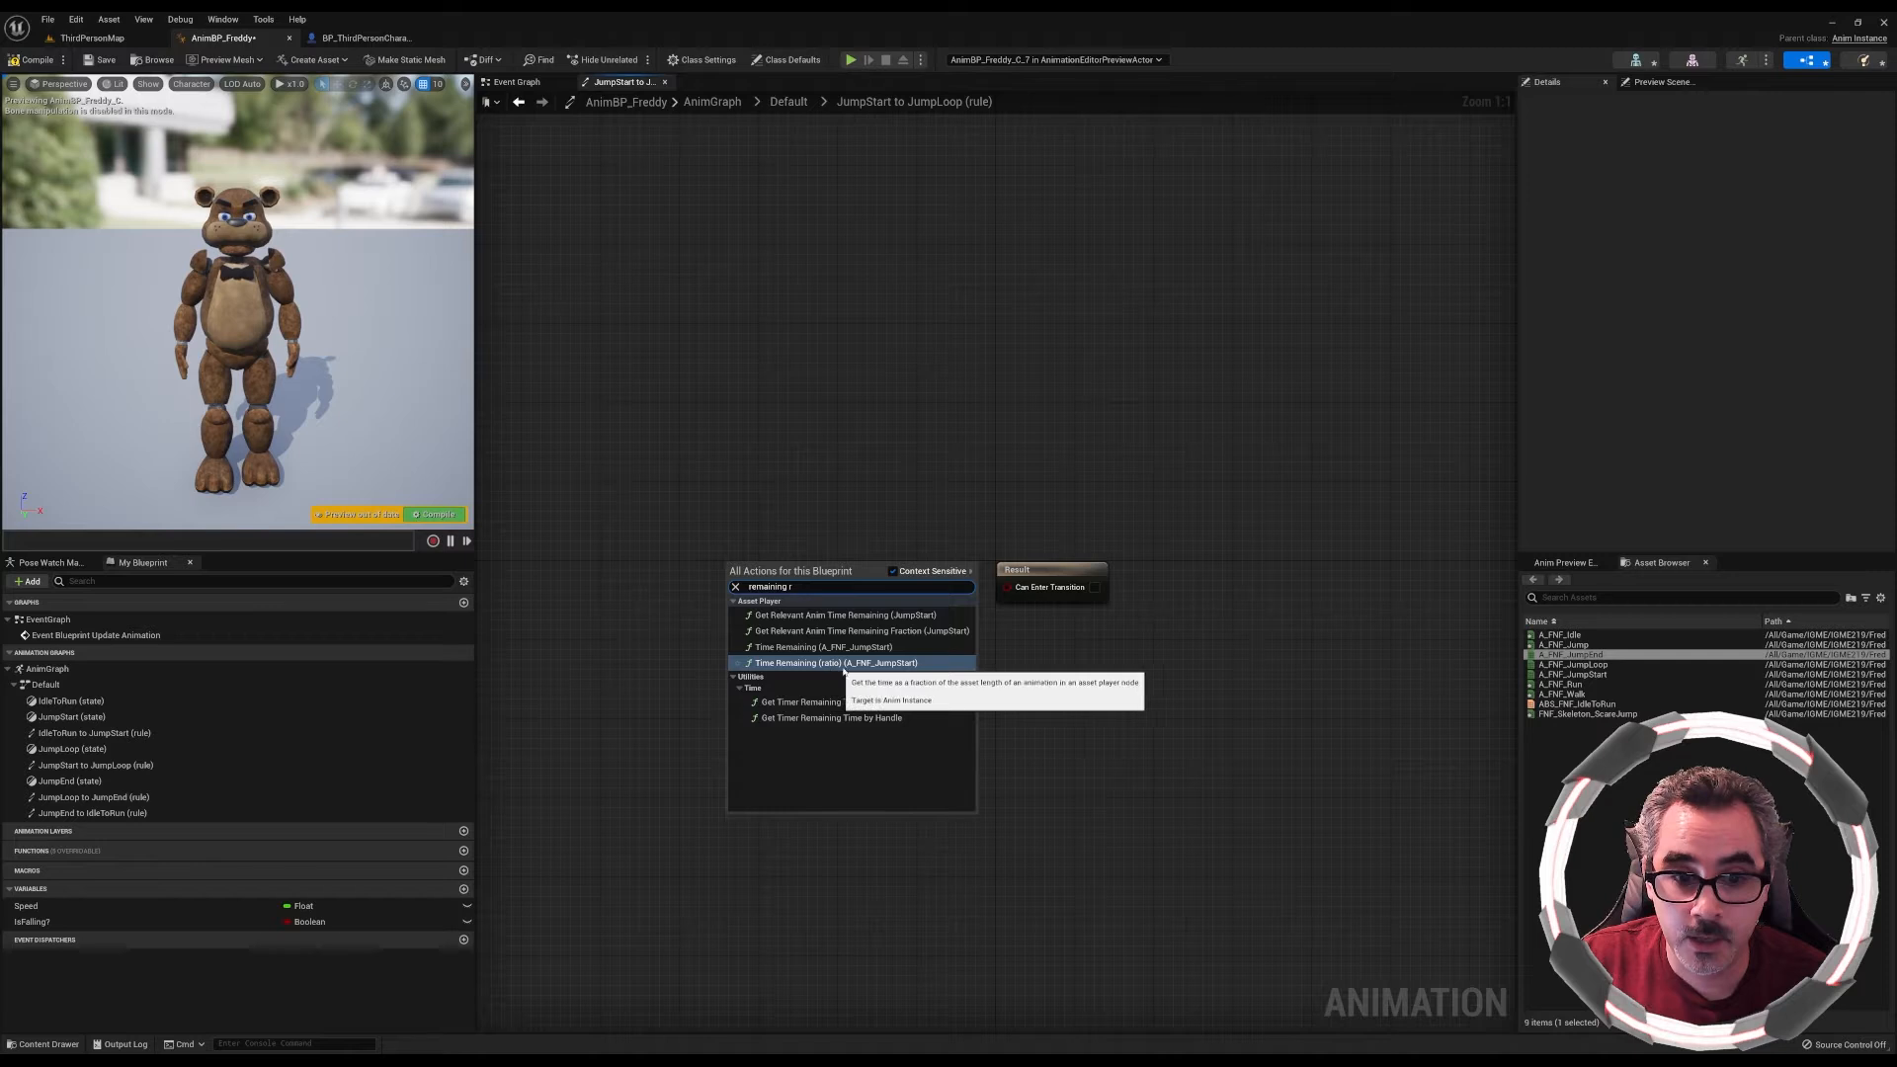
{"action": "left_click", "coordinate": [874, 664]}
Compare the remaining time ratio with a less-than node set to 0.1, and connect its result to Can Enter Transition
{"action": "mouse_move", "coordinate": [822, 572]}
{"action": "left_mouse_down"}
{"action": "mouse_move", "coordinate": [634, 541]}
{"action": "mouse_move", "coordinate": [1009, 590]}
{"action": "mouse_move", "coordinate": [805, 570]}
{"action": "mouse_move", "coordinate": [848, 567]}
{"action": "mouse_move", "coordinate": [829, 563]}
{"action": "left_mouse_up"}
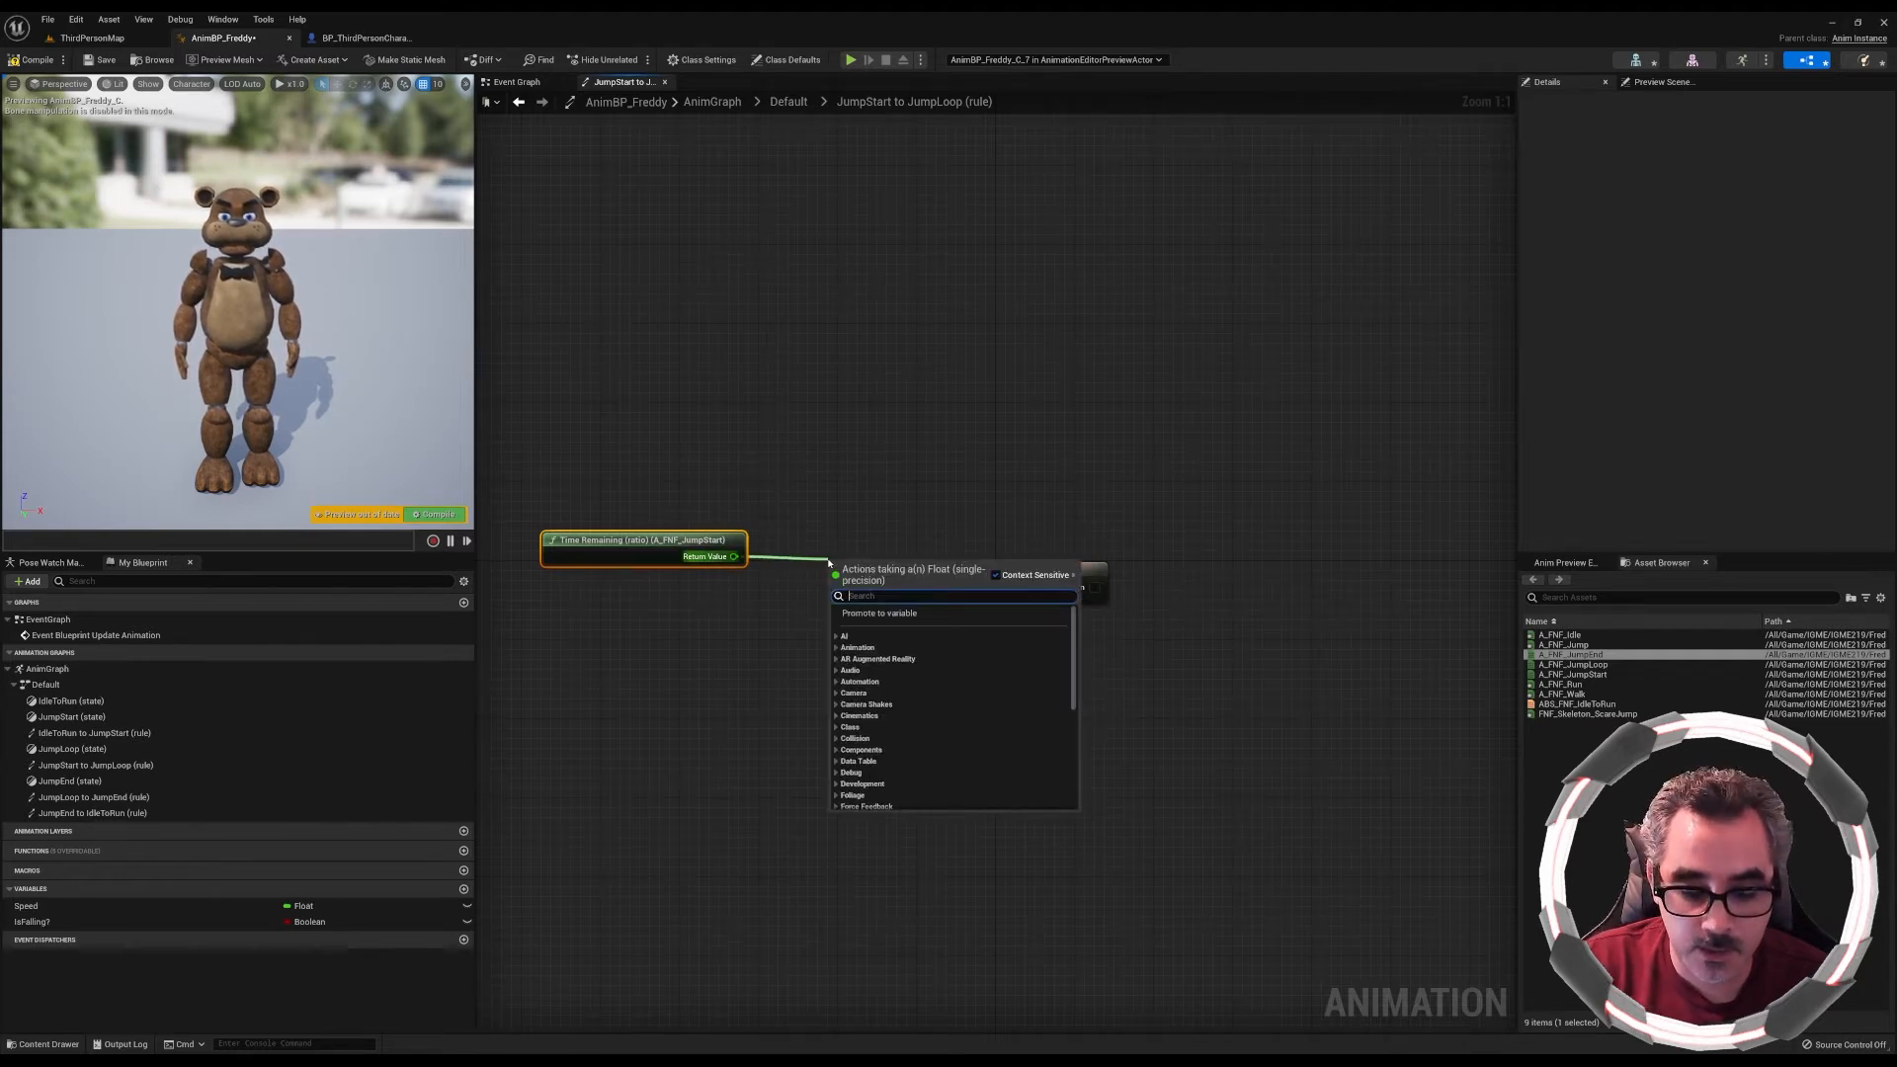
{"action": "type", "text": "<"}
{"action": "left_click", "coordinate": [879, 637]}
{"action": "left_click_drag", "start_coordinate": [908, 581], "coordinate": [1008, 586]}
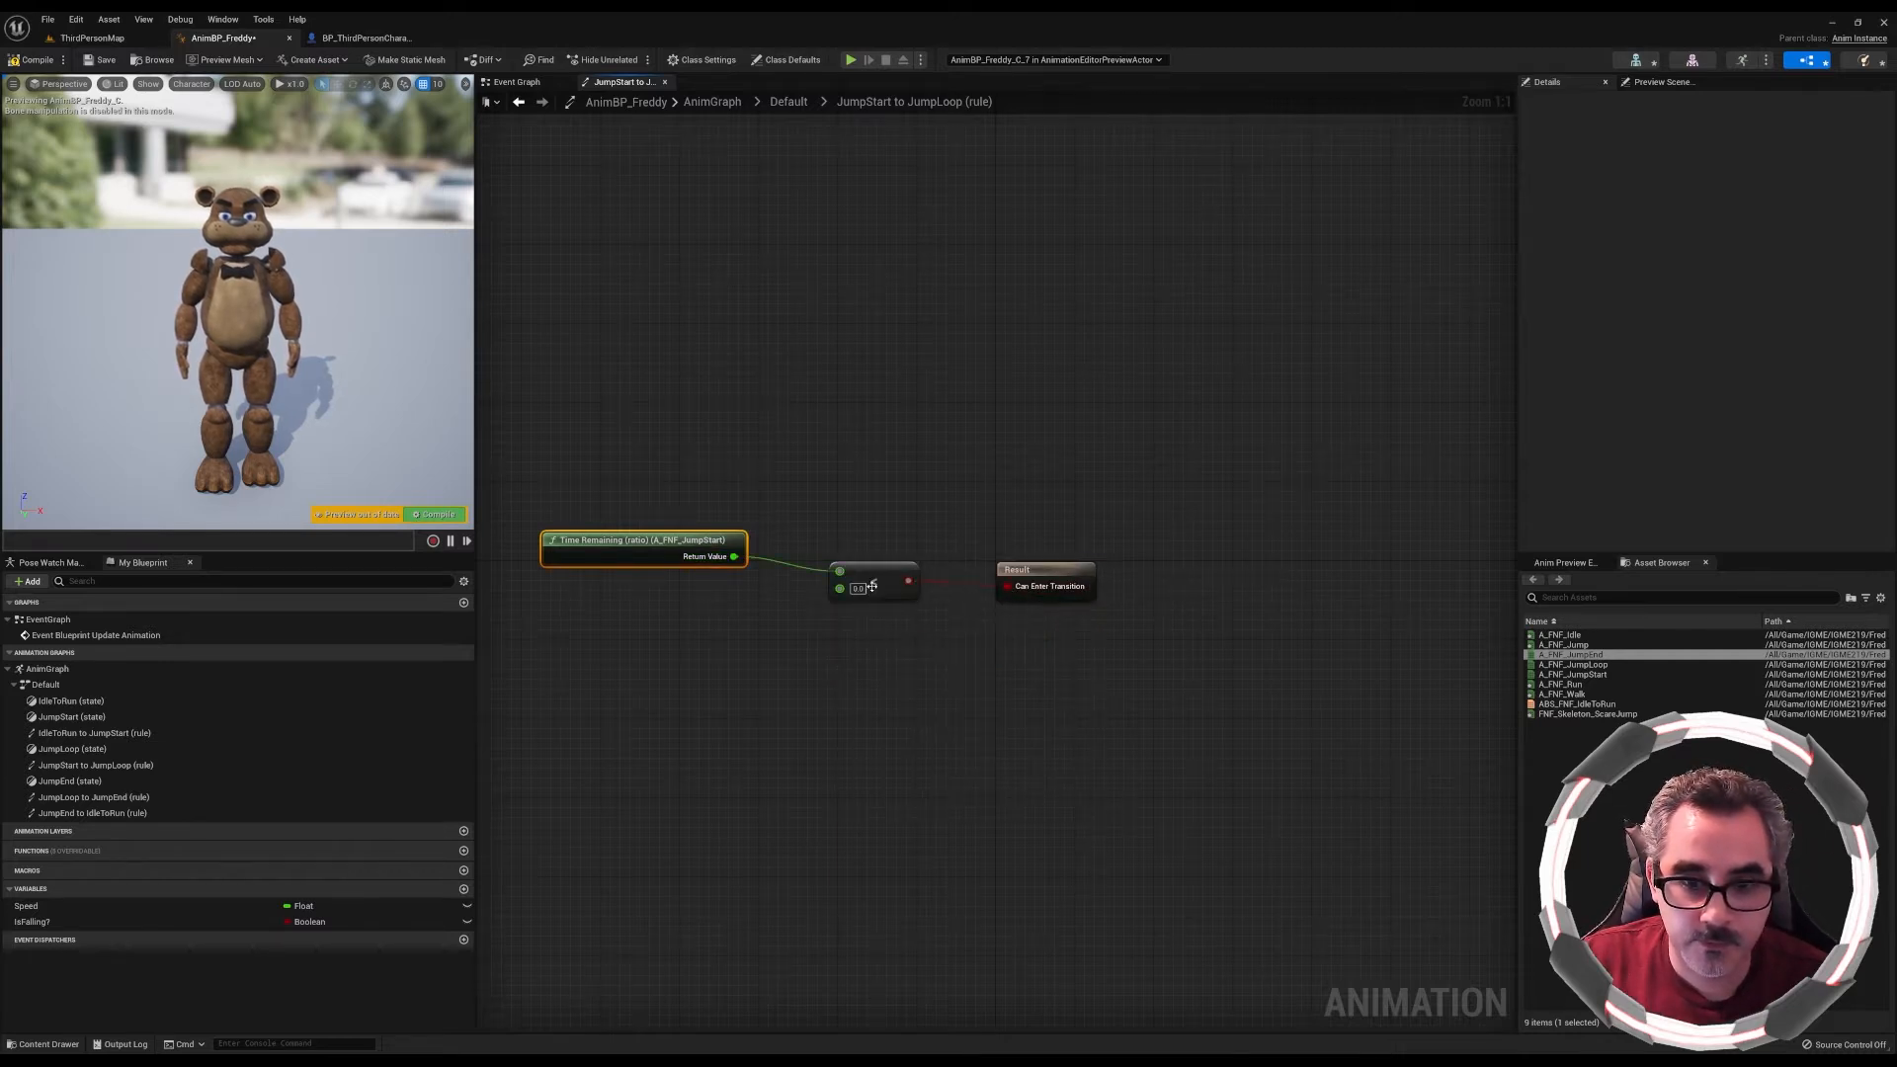
{"action": "left_click", "coordinate": [858, 588]}
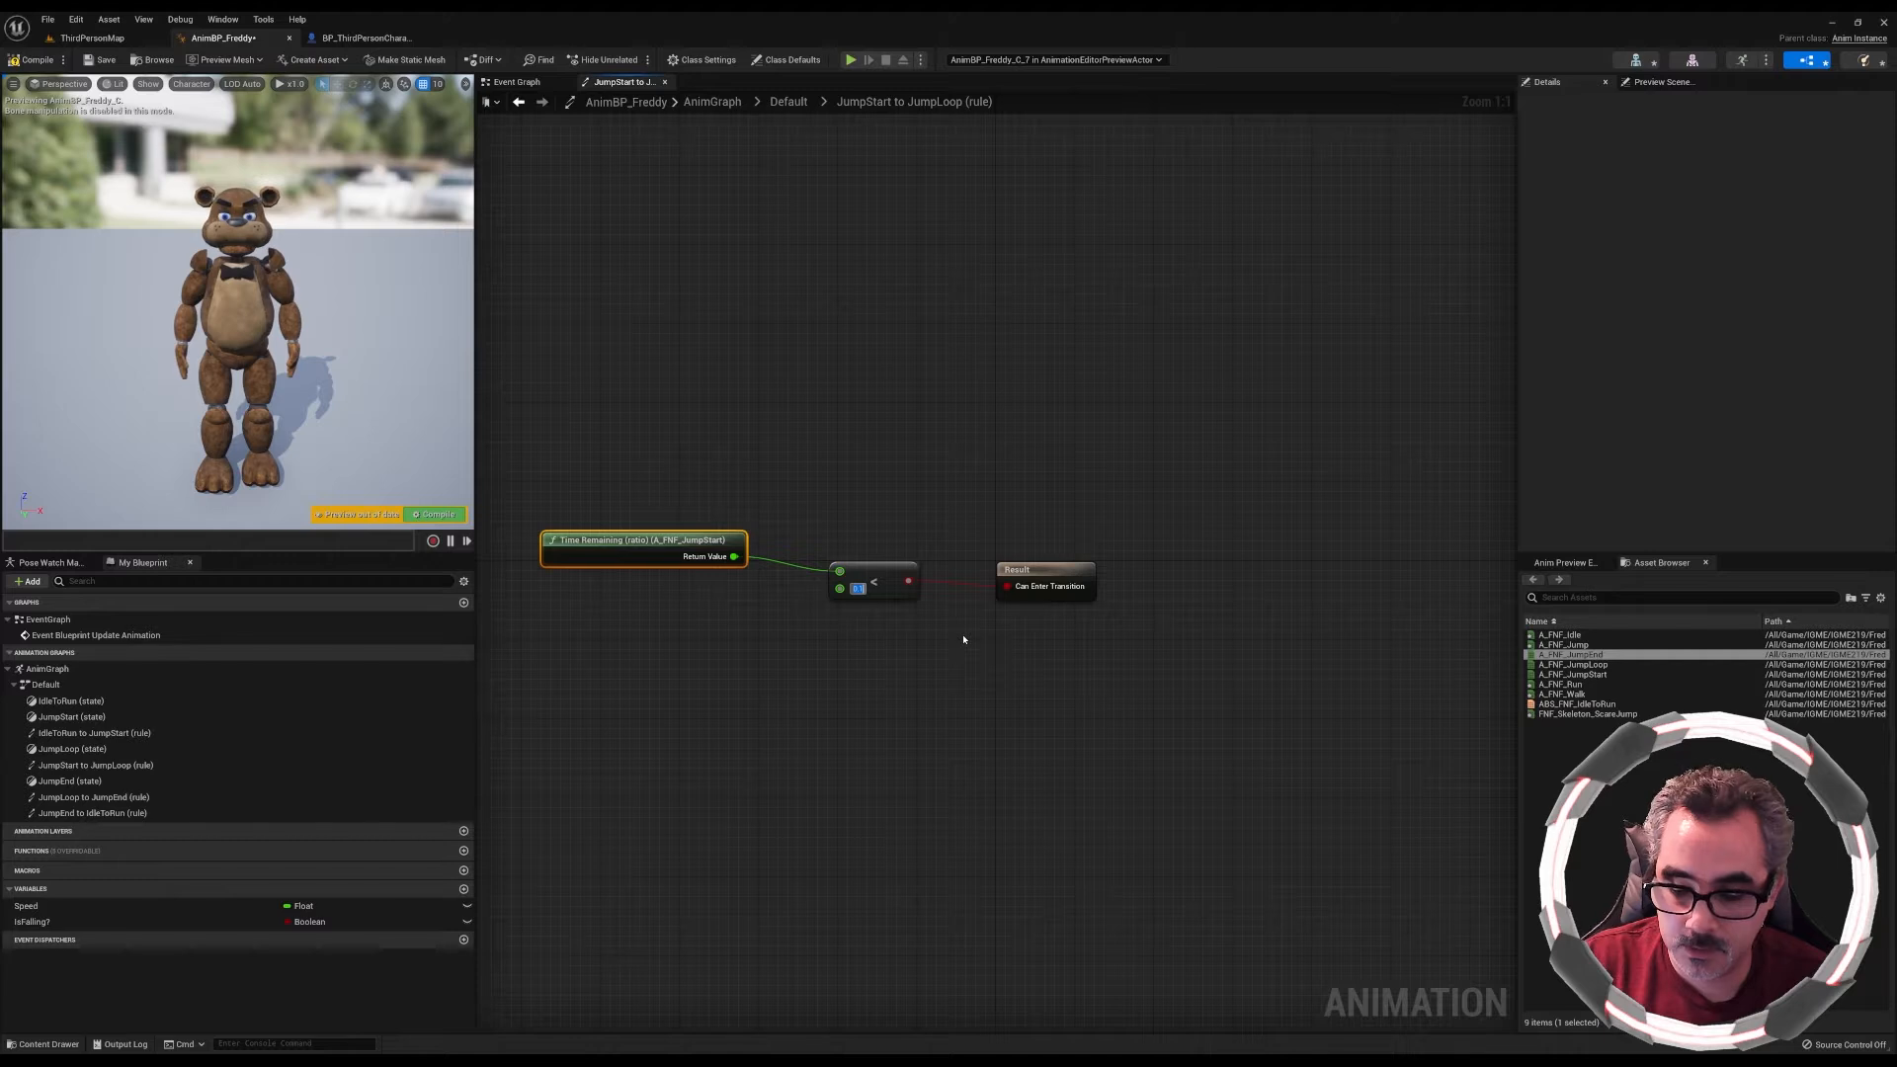
{"action": "type", "text": "0.1"}
{"action": "left_click", "coordinate": [892, 637]}
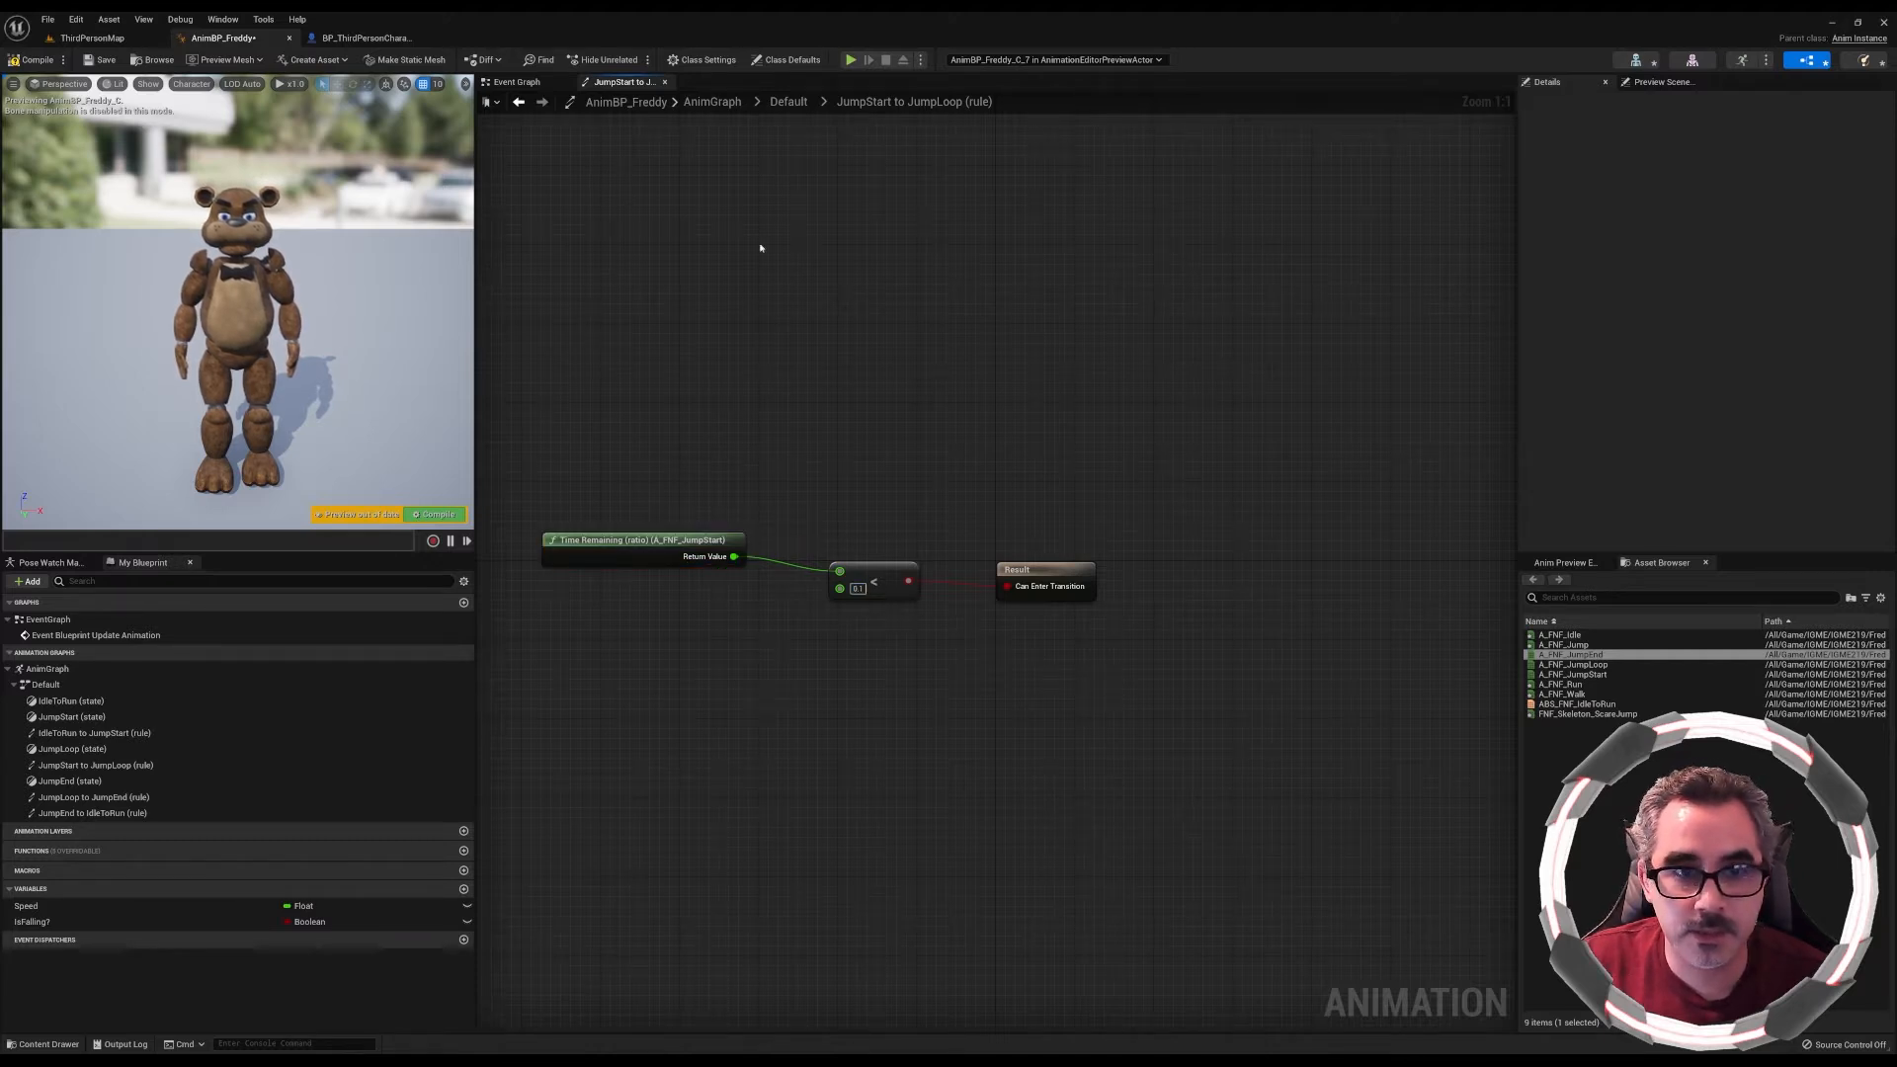
{"action": "left_click", "coordinate": [789, 102]}
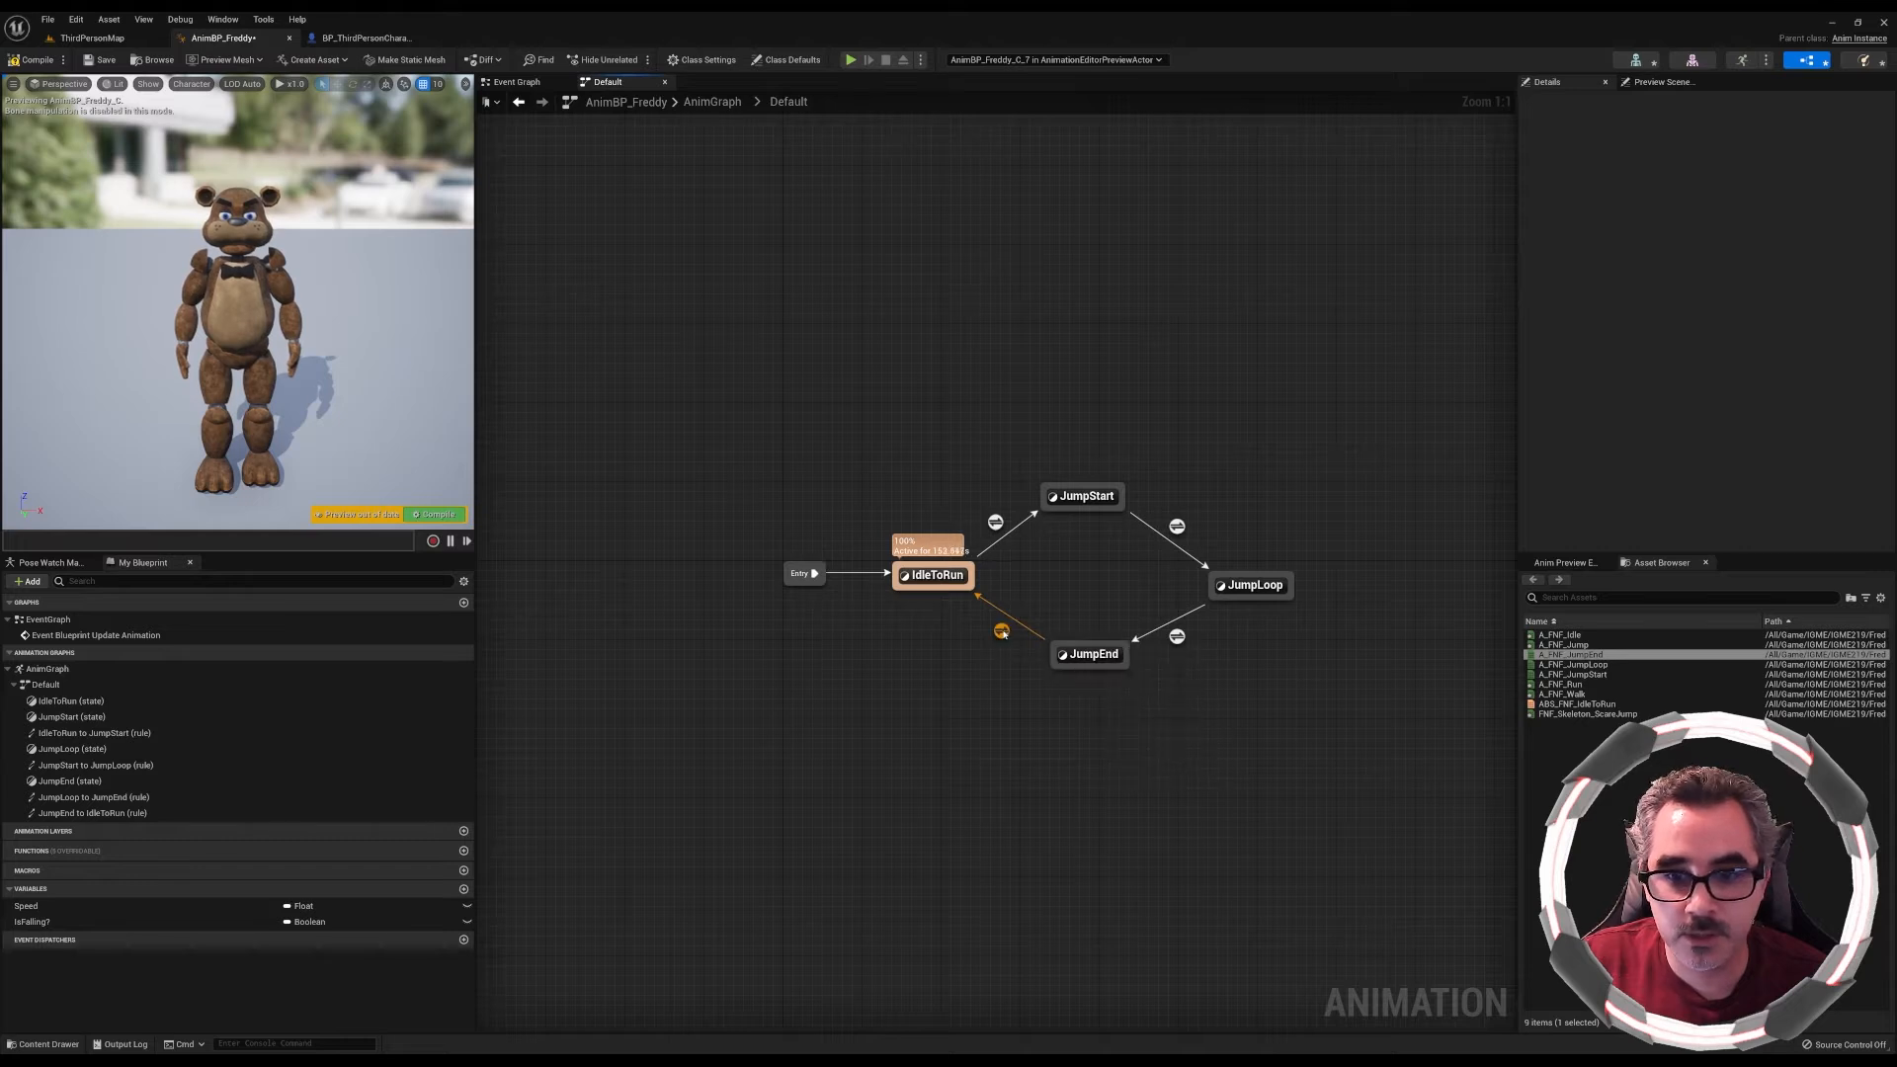
In the JumpEnd to IdleToRun rule, search the available nodes for the animation's remaining time ratio
{"action": "double_click", "coordinate": [1001, 631]}
{"action": "right_click", "coordinate": [667, 567]}
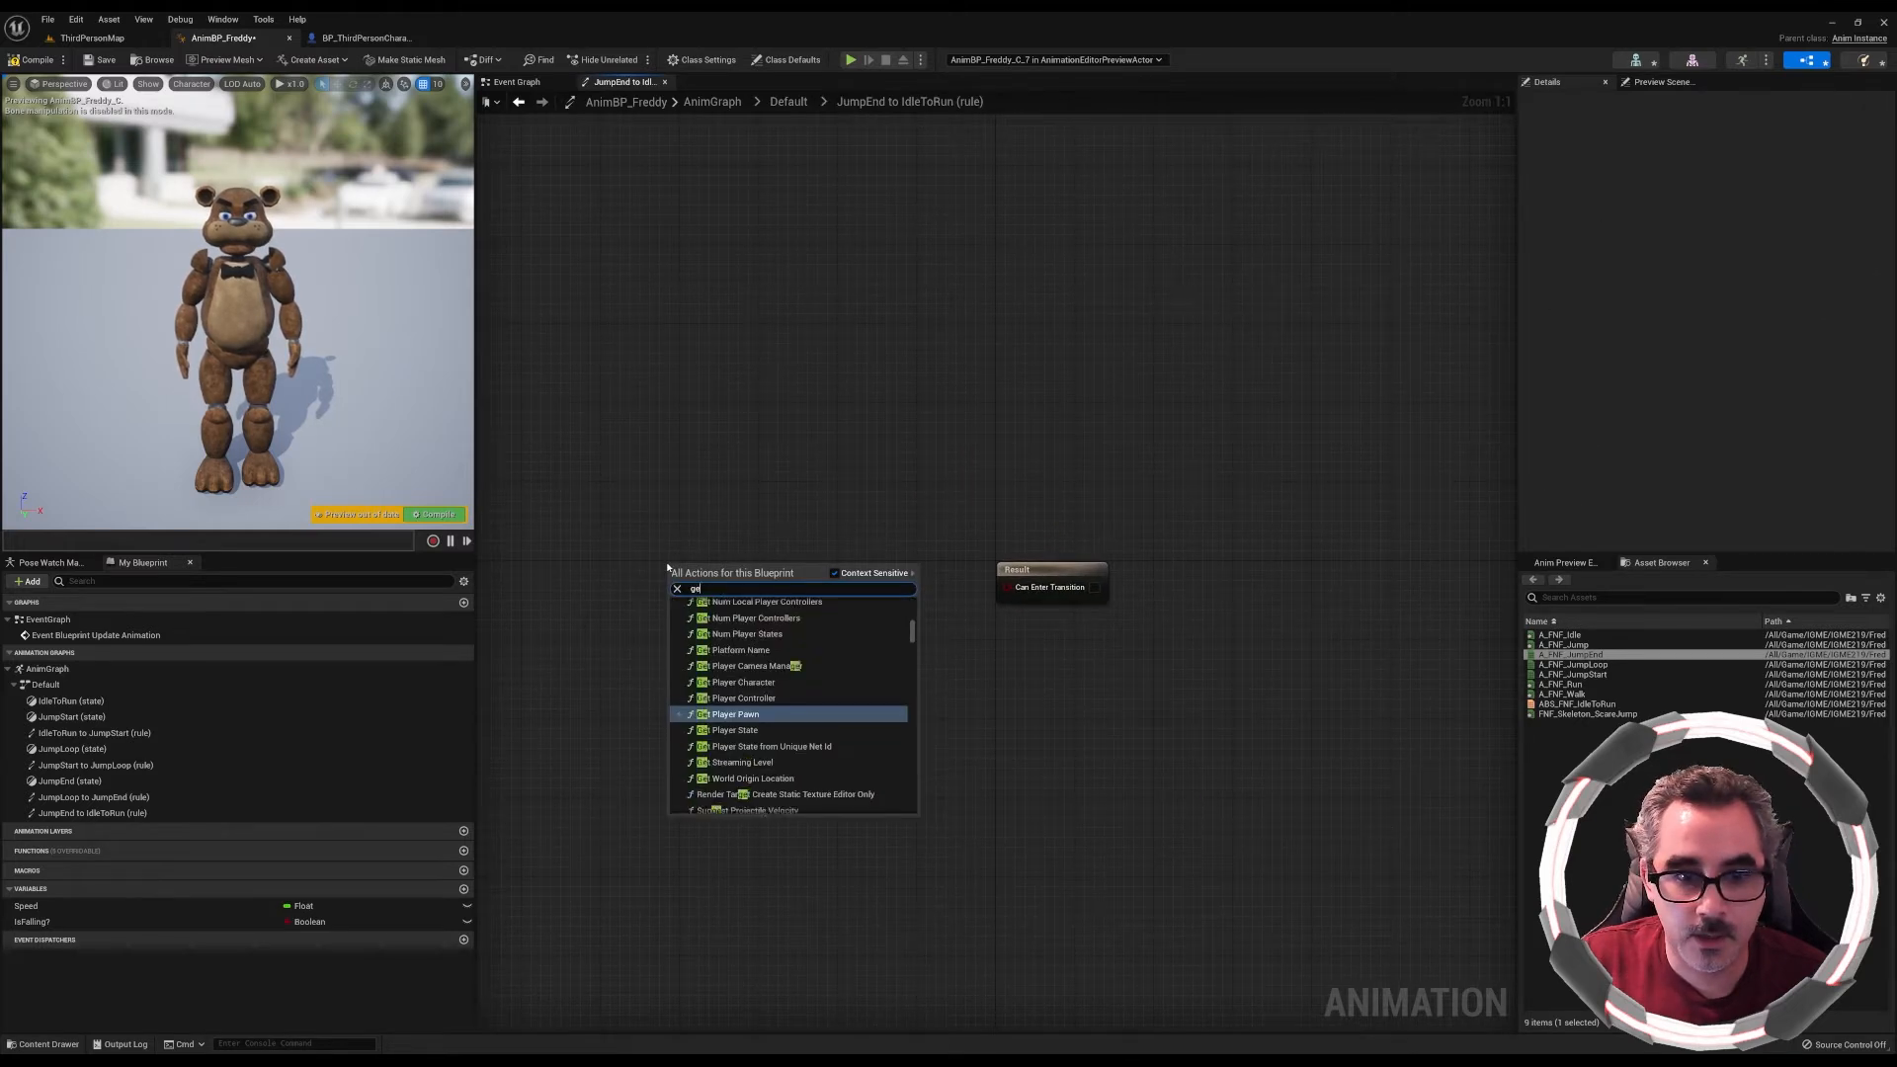
{"action": "type", "text": "get remainin"}
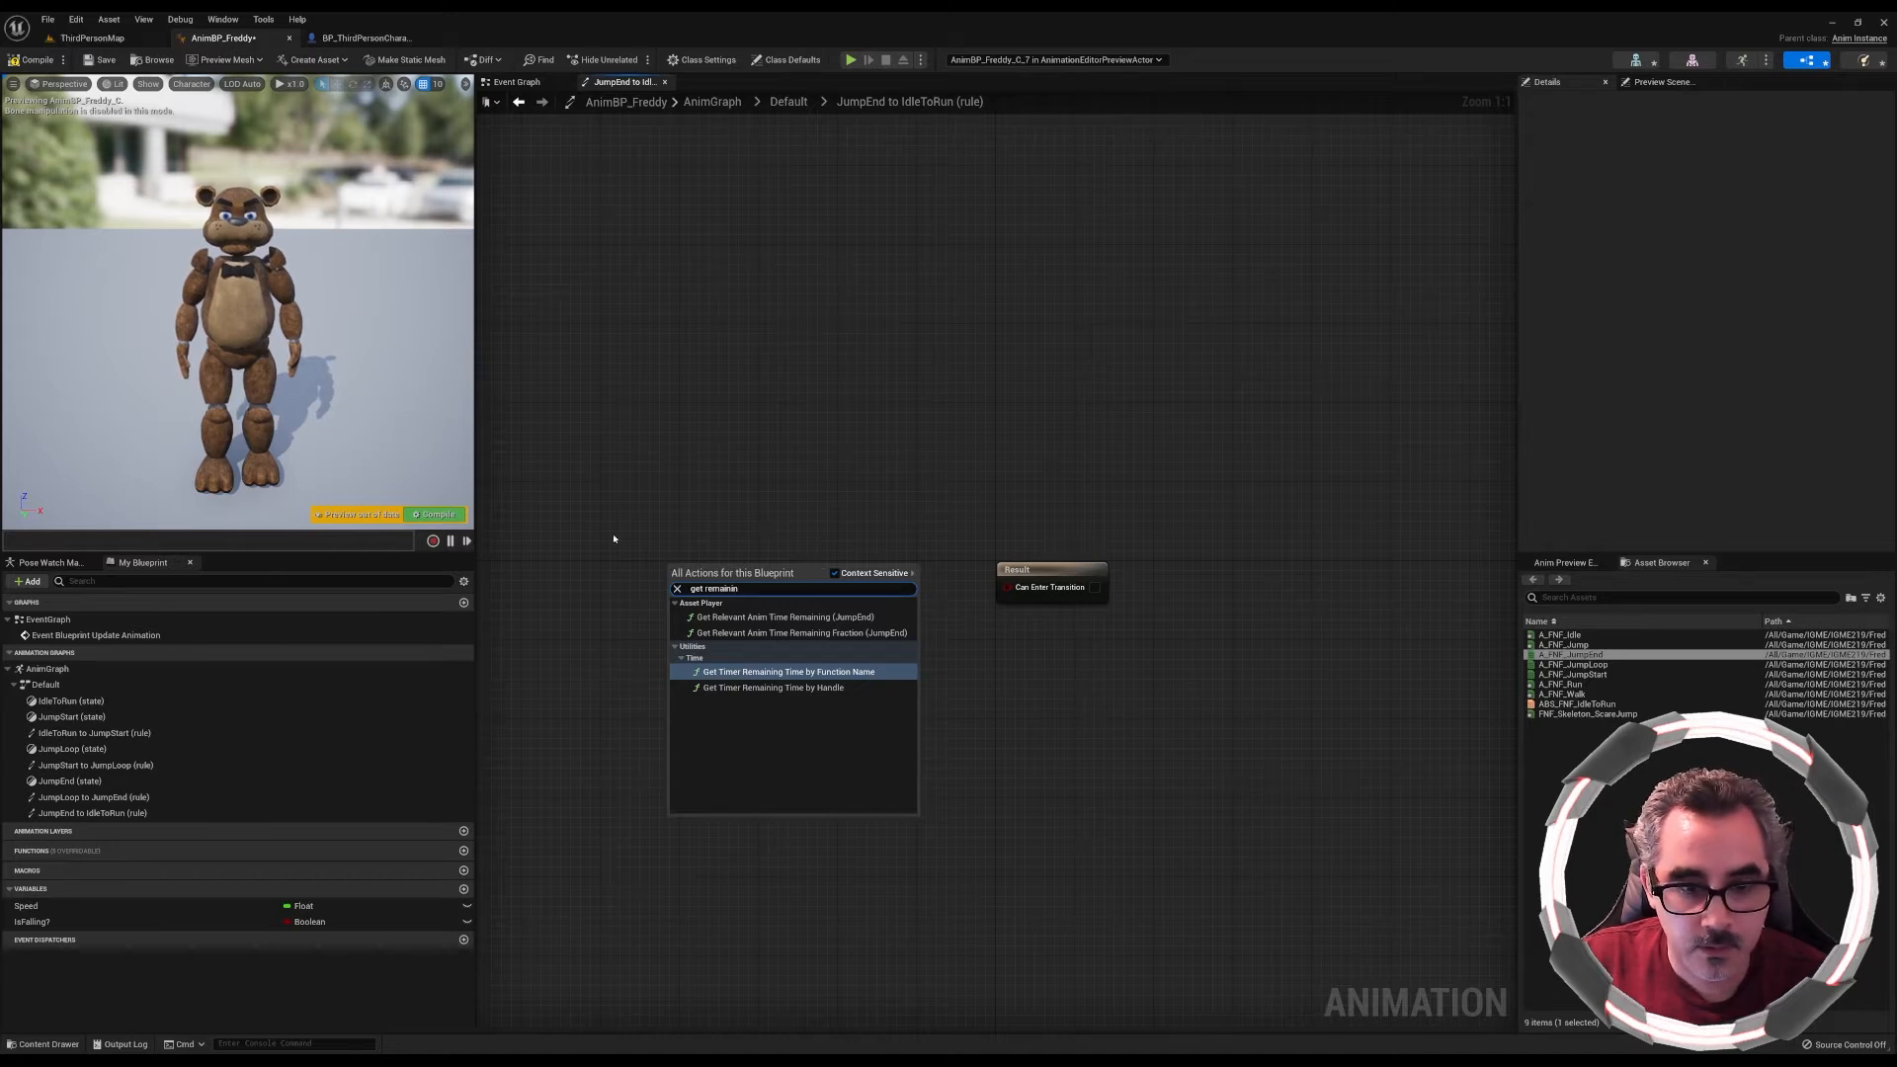
{"action": "type", "text": "g"}
{"action": "type", "text": "a"}
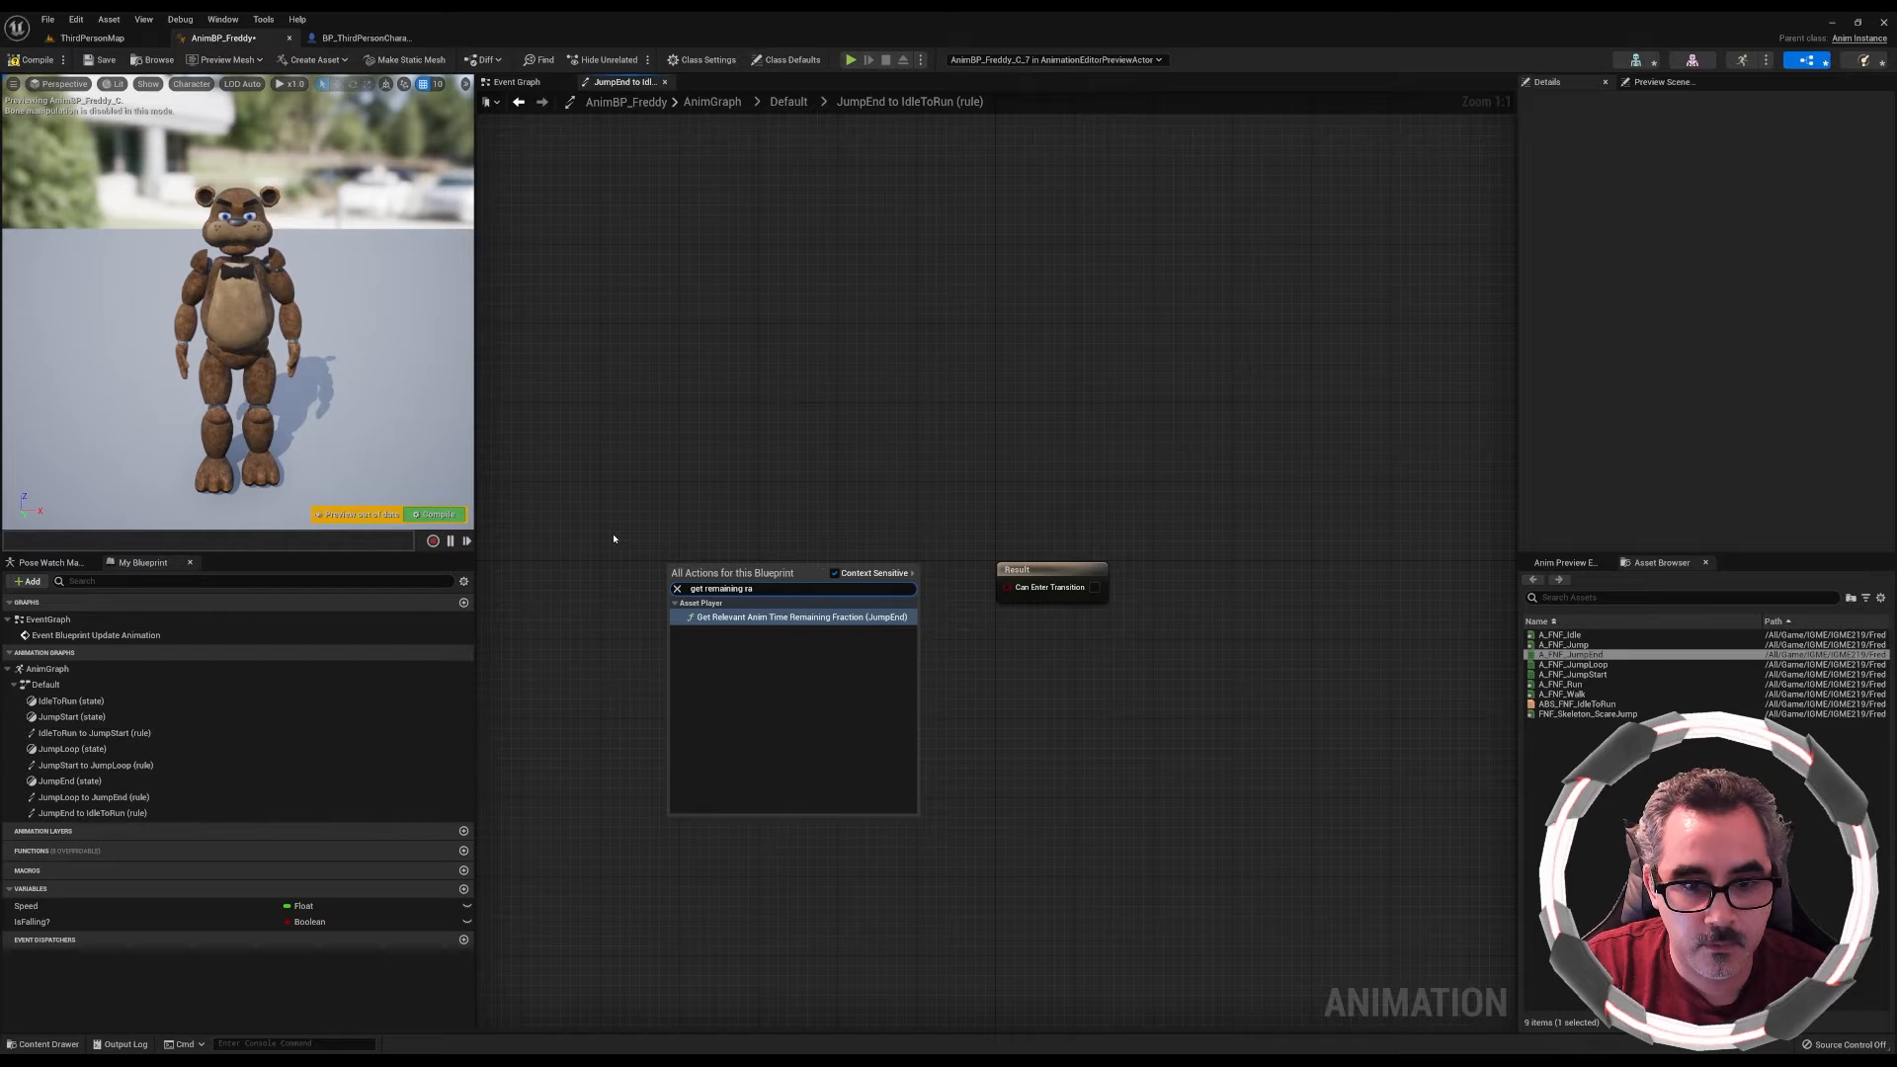
{"action": "key", "text": "BackSpace"}
{"action": "key", "text": "BackSpace"}
{"action": "key", "text": "BackSpace"}
{"action": "key", "text": "BackSpace"}
{"action": "key", "text": "BackSpace"}
{"action": "key", "text": "BackSpace"}
{"action": "key", "text": "BackSpace"}
{"action": "key", "text": "BackSpace"}
{"action": "key", "text": "BackSpace"}
{"action": "key", "text": "BackSpace"}
{"action": "key", "text": "BackSpace"}
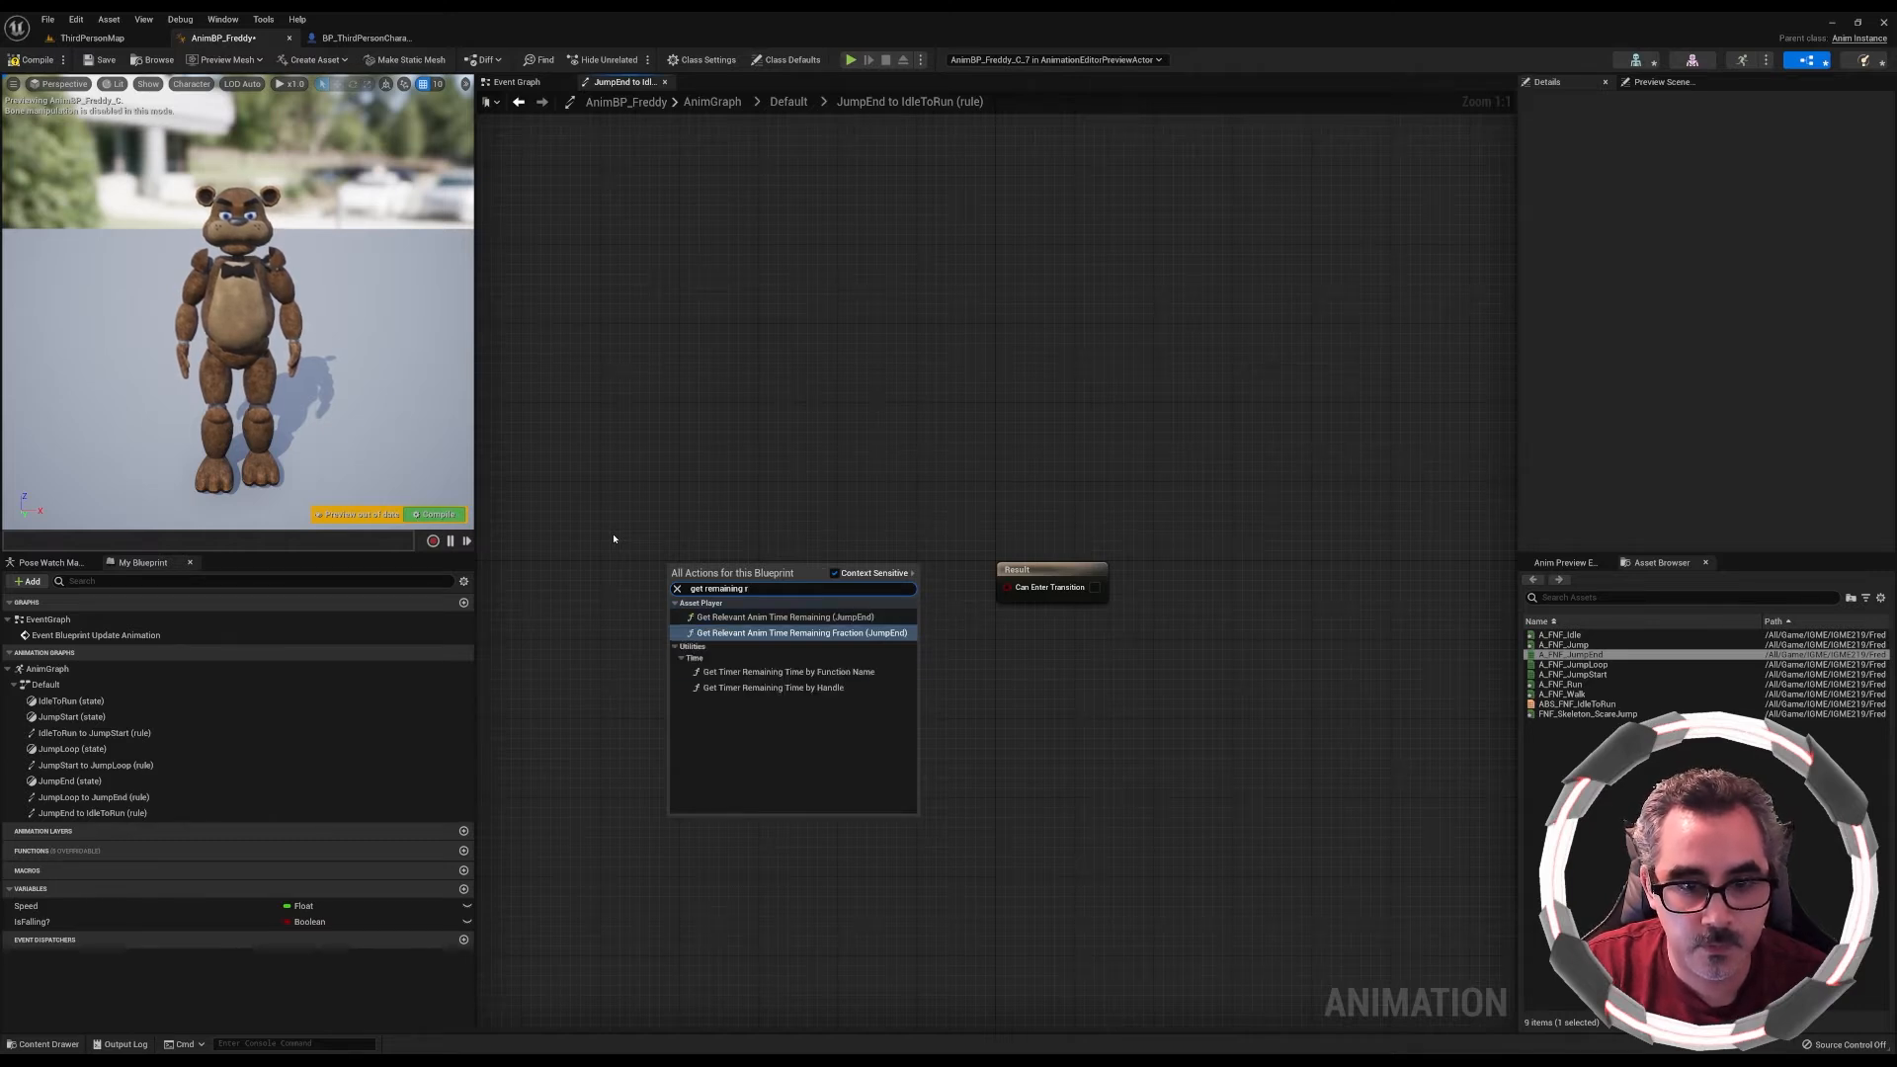
{"action": "key", "text": "BackSpace"}
{"action": "key", "text": "BackSpace"}
{"action": "key", "text": "BackSpace"}
{"action": "key", "text": "BackSpace"}
{"action": "key", "text": "BackSpace"}
{"action": "type", "text": "ratio"}
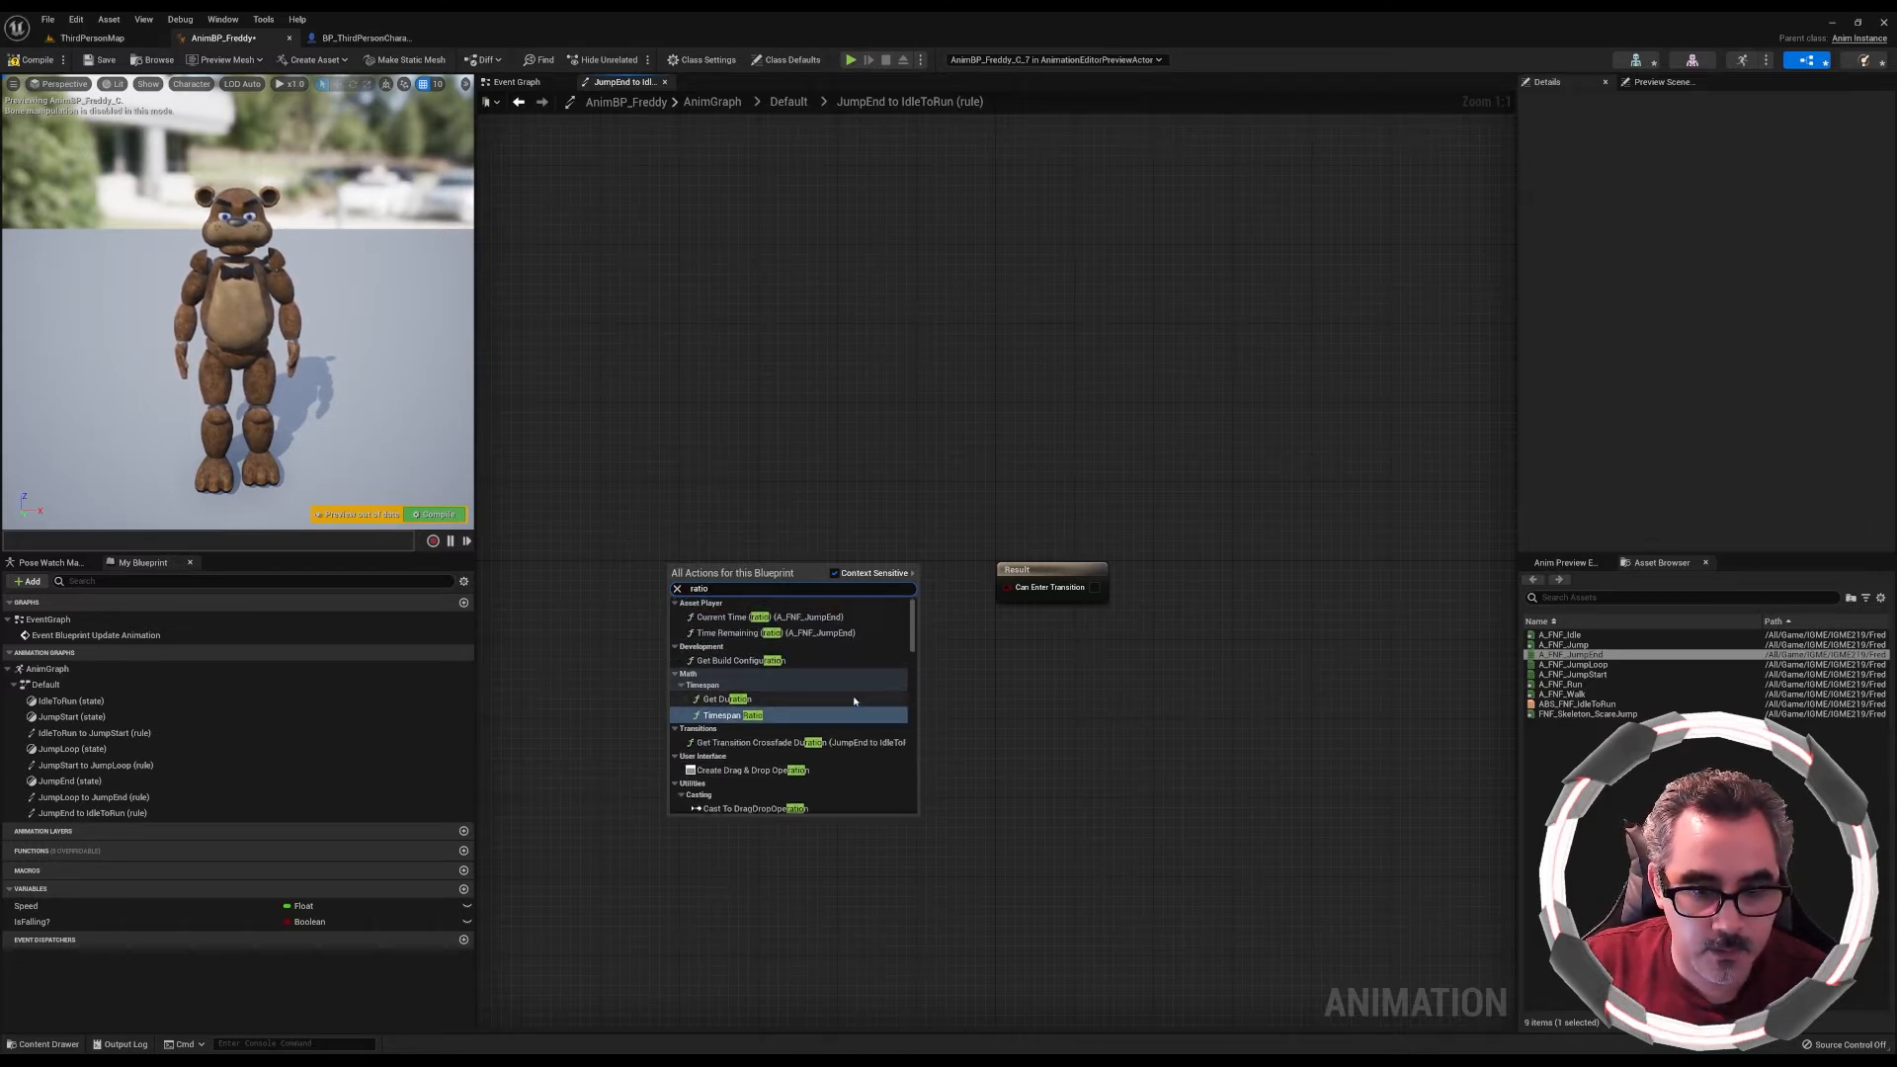
{"action": "scroll", "coordinate": [855, 699], "scroll_direction": "down", "scroll_amount": 5}
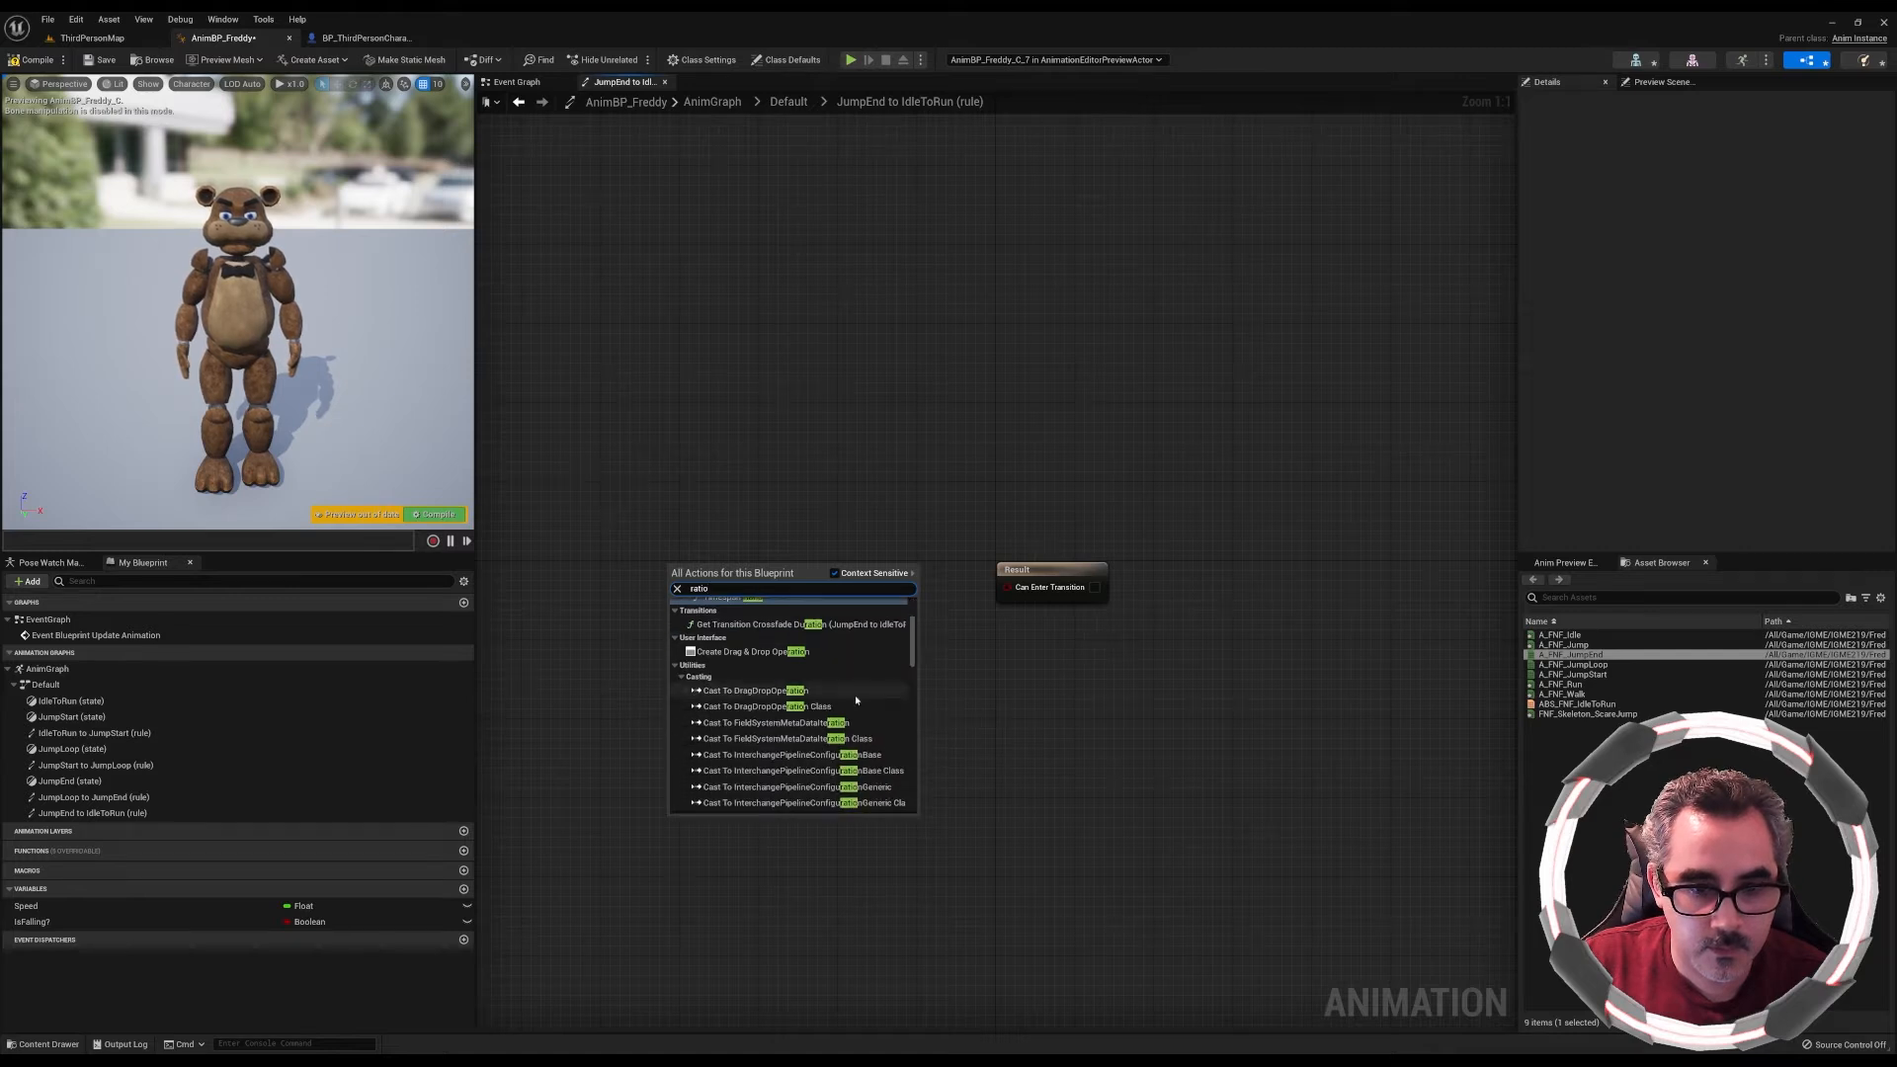
{"action": "scroll", "coordinate": [981, 713], "scroll_direction": "down", "scroll_amount": 5}
{"action": "left_click", "coordinate": [1038, 768]}
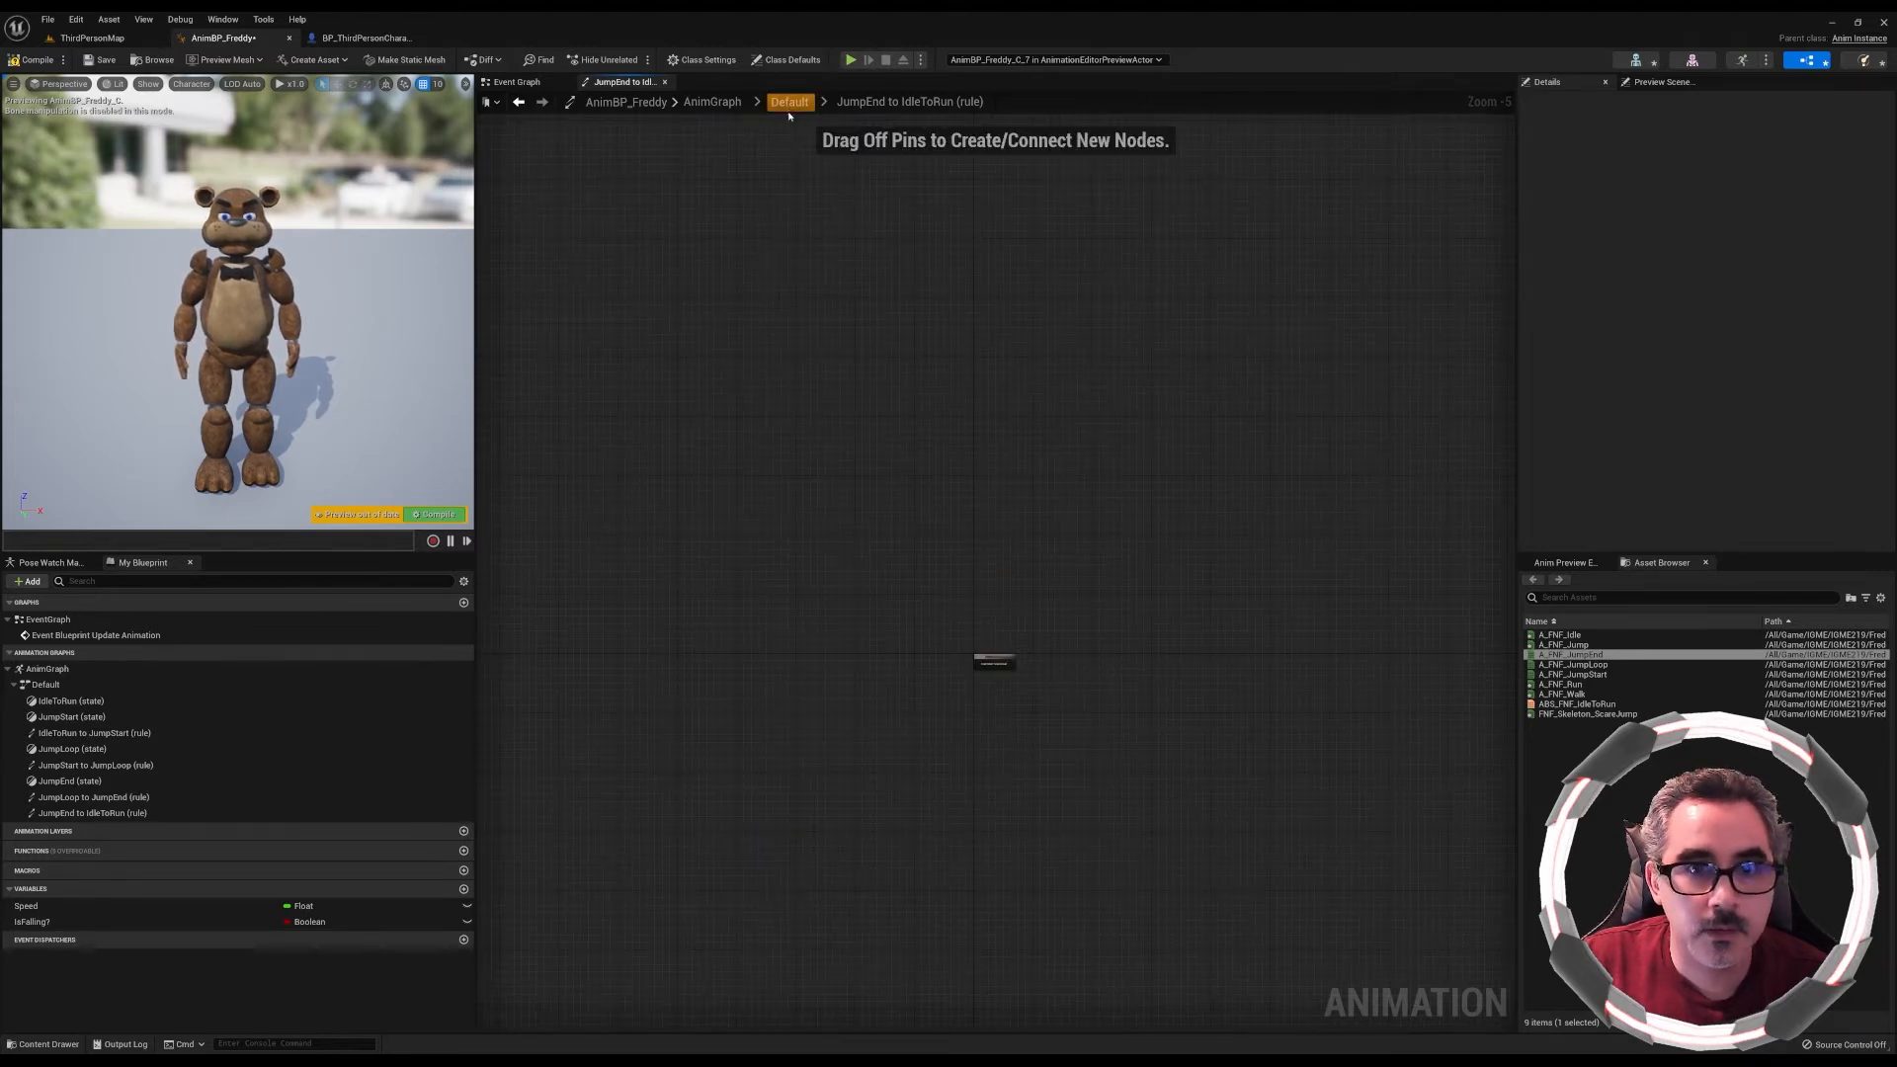
In the JumpEnd to IdleToRun rule, add a Time Remaining (ratio) (A_FNF_JumpEnd) node
{"action": "left_click", "coordinate": [789, 102]}
{"action": "double_click", "coordinate": [1091, 650]}
{"action": "left_click_drag", "start_coordinate": [958, 599], "coordinate": [946, 567]}
{"action": "left_click", "coordinate": [789, 102]}
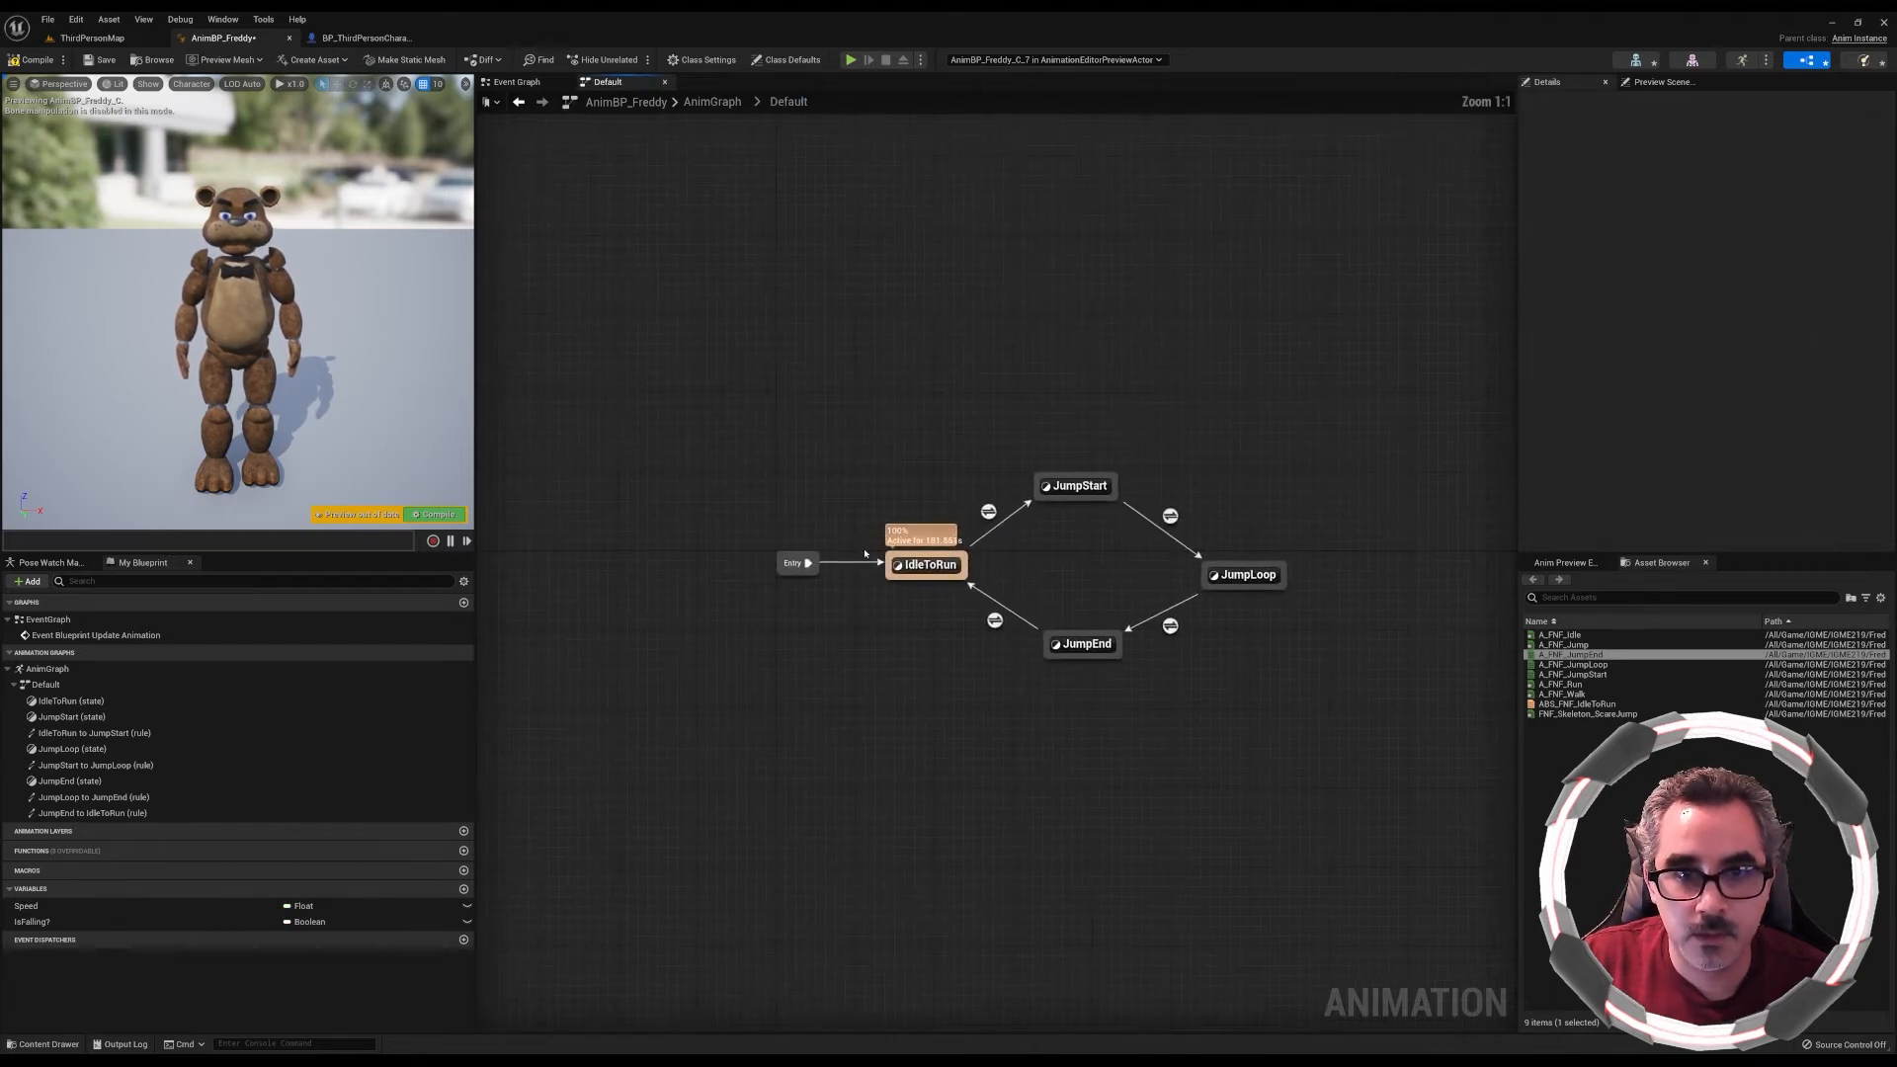
{"action": "double_click", "coordinate": [998, 630]}
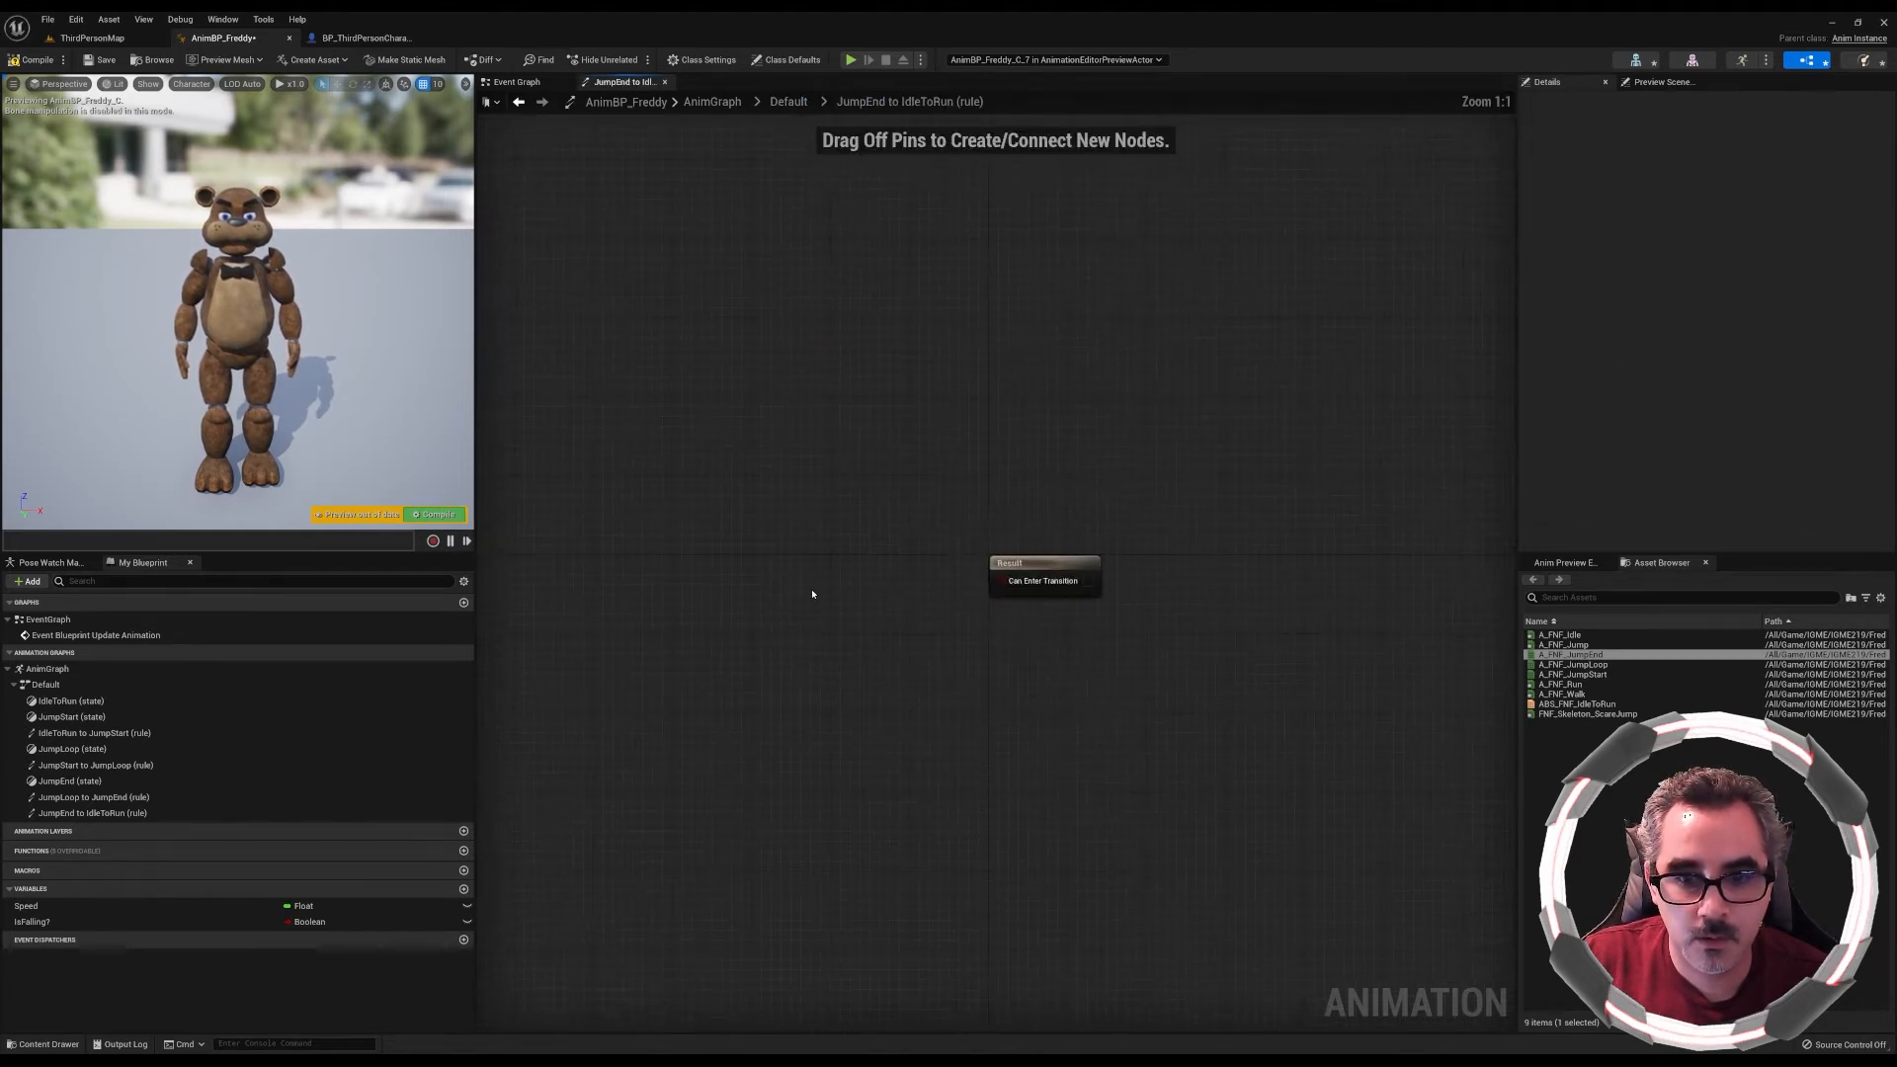
{"action": "right_click", "coordinate": [763, 560]}
{"action": "type", "text": "time remainin"}
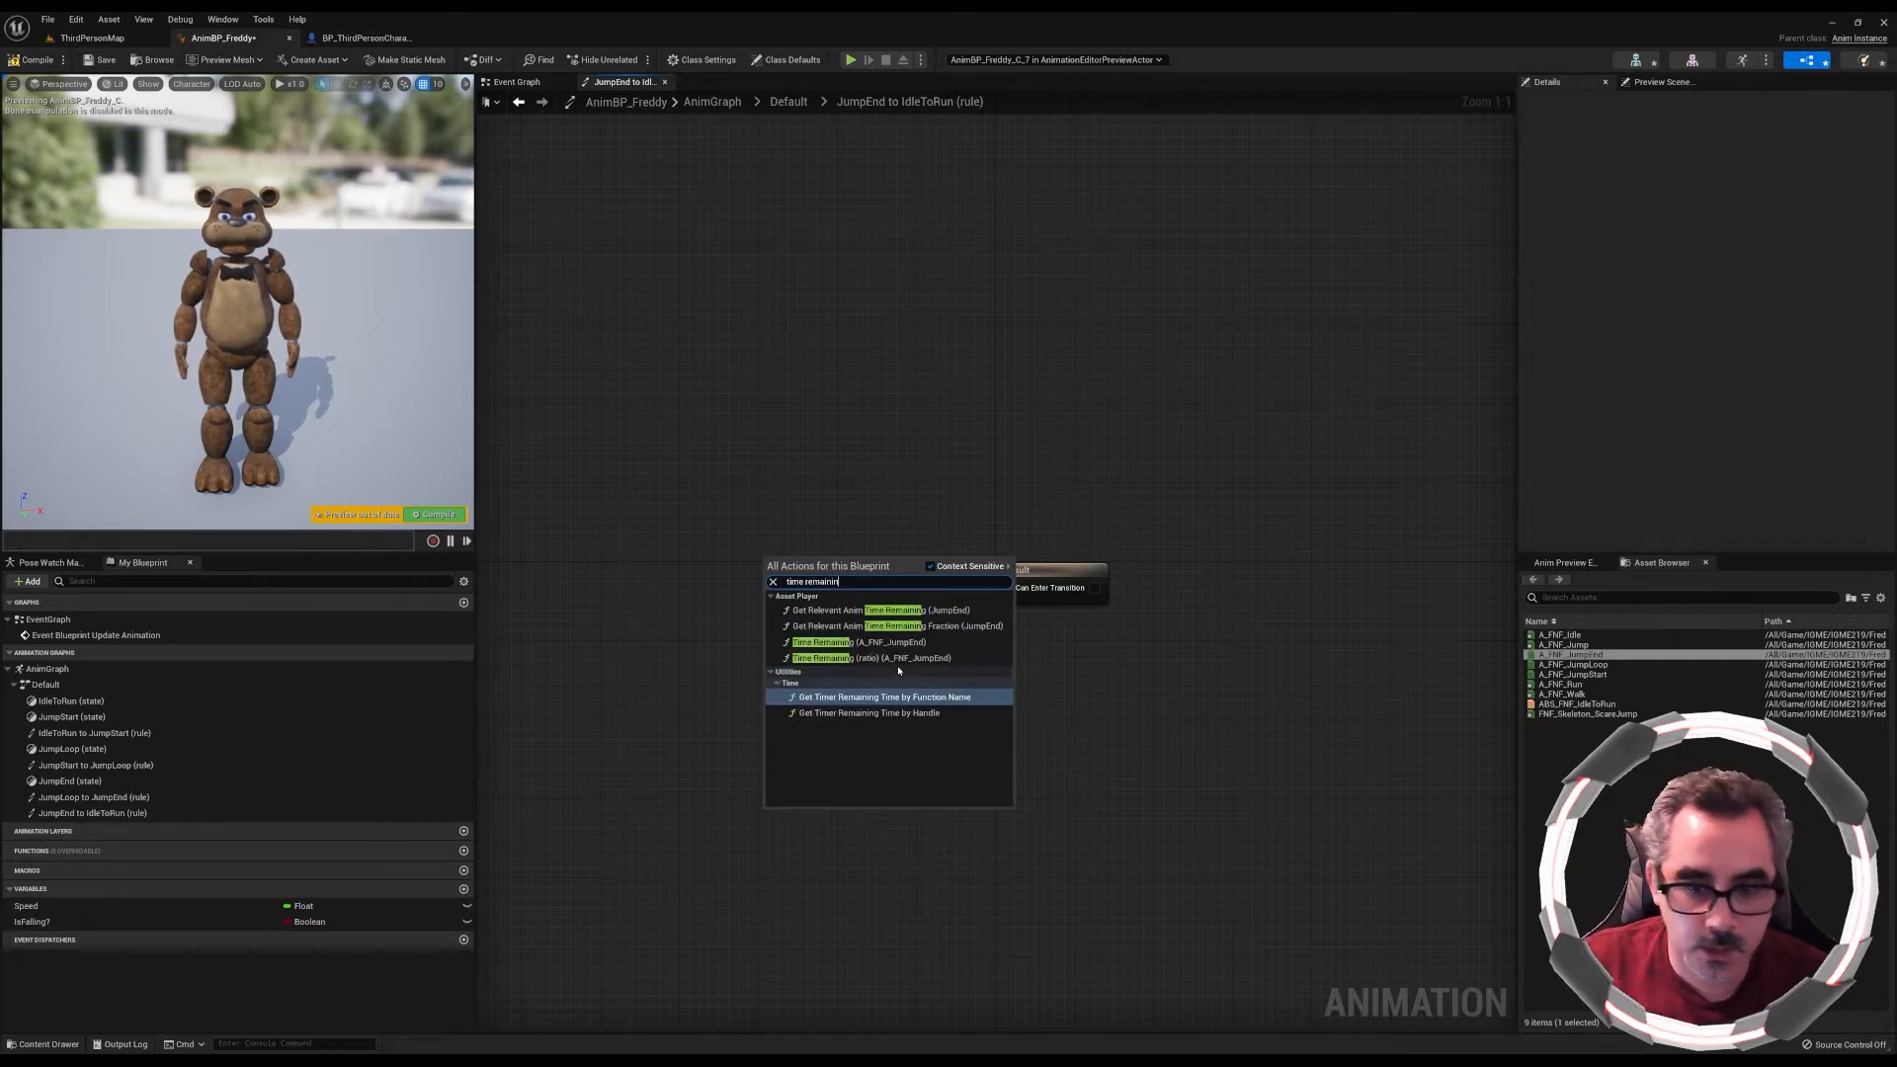
{"action": "left_click", "coordinate": [895, 659]}
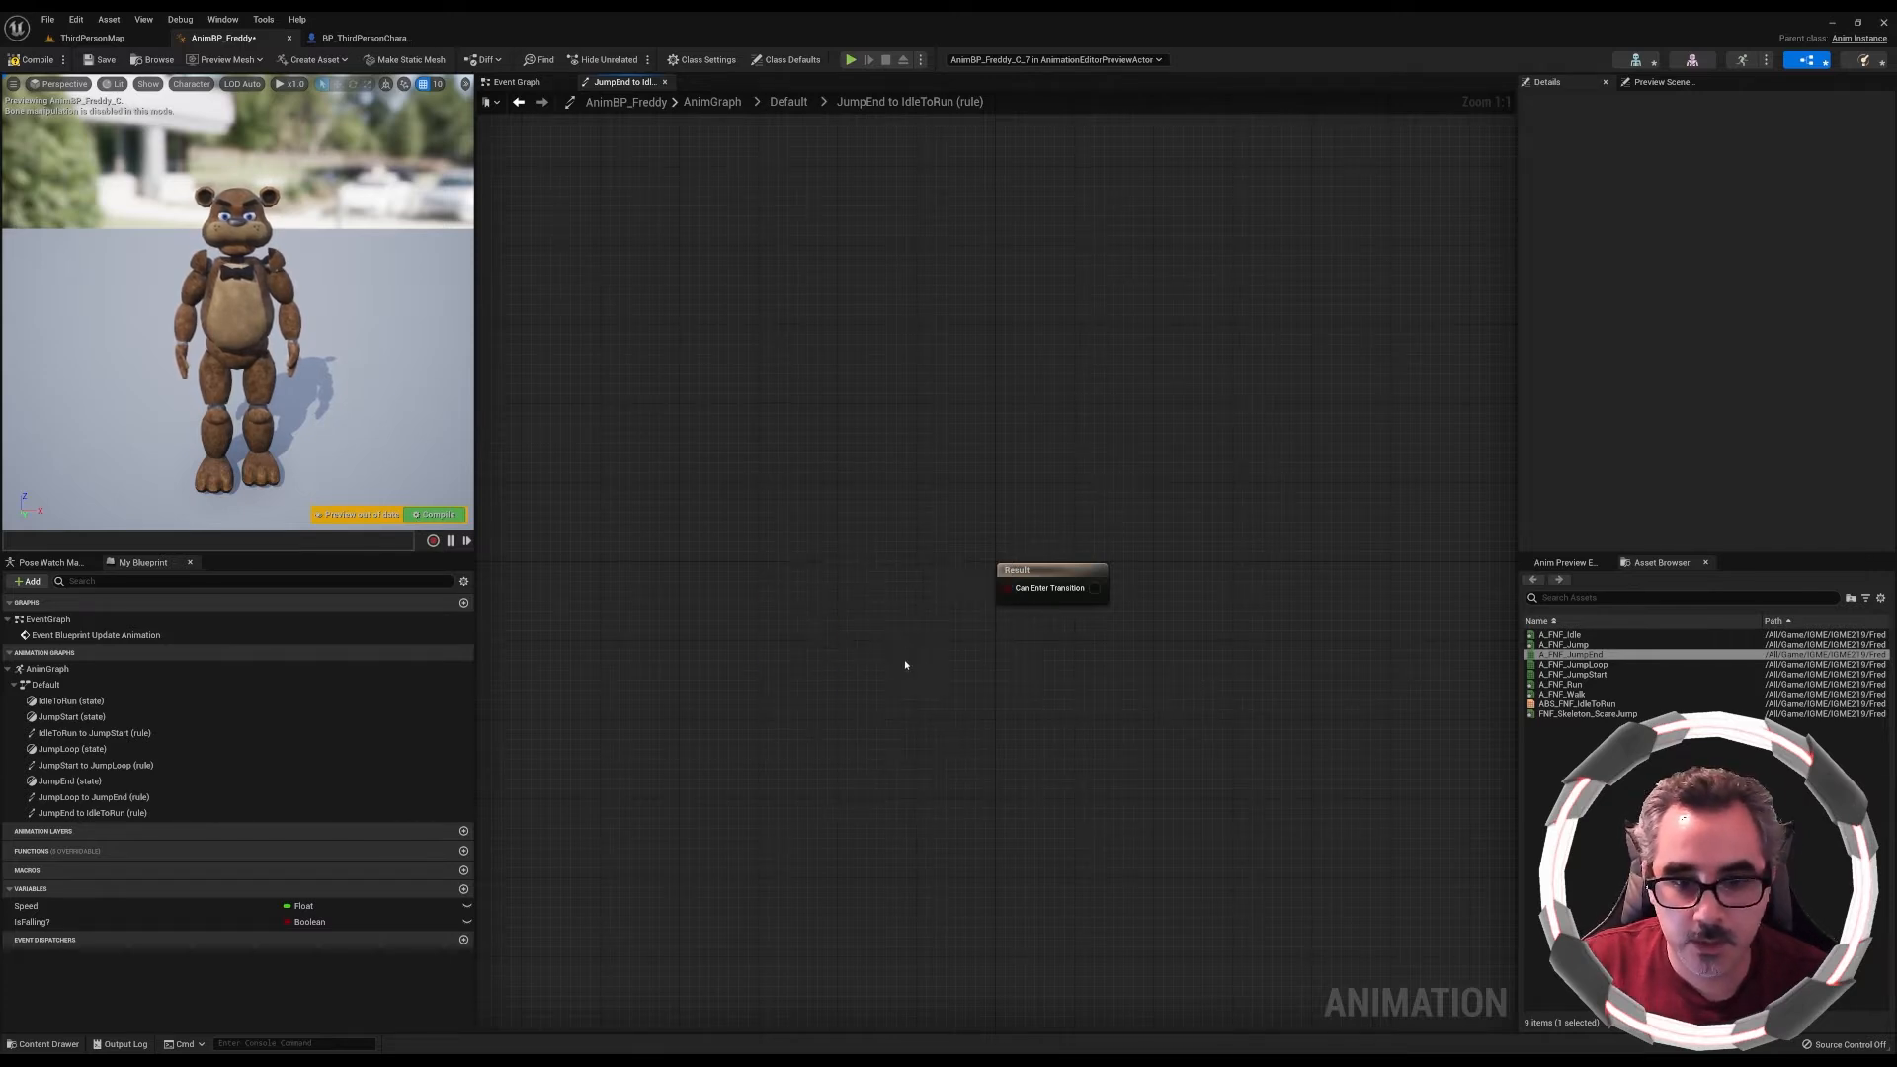
Check that JumpEnd's remaining time ratio is less than 0.1, feed the result into Can Enter Transition, and align the nodes
{"action": "left_click_drag", "start_coordinate": [897, 566], "coordinate": [807, 634]}
{"action": "type", "text": "les"}
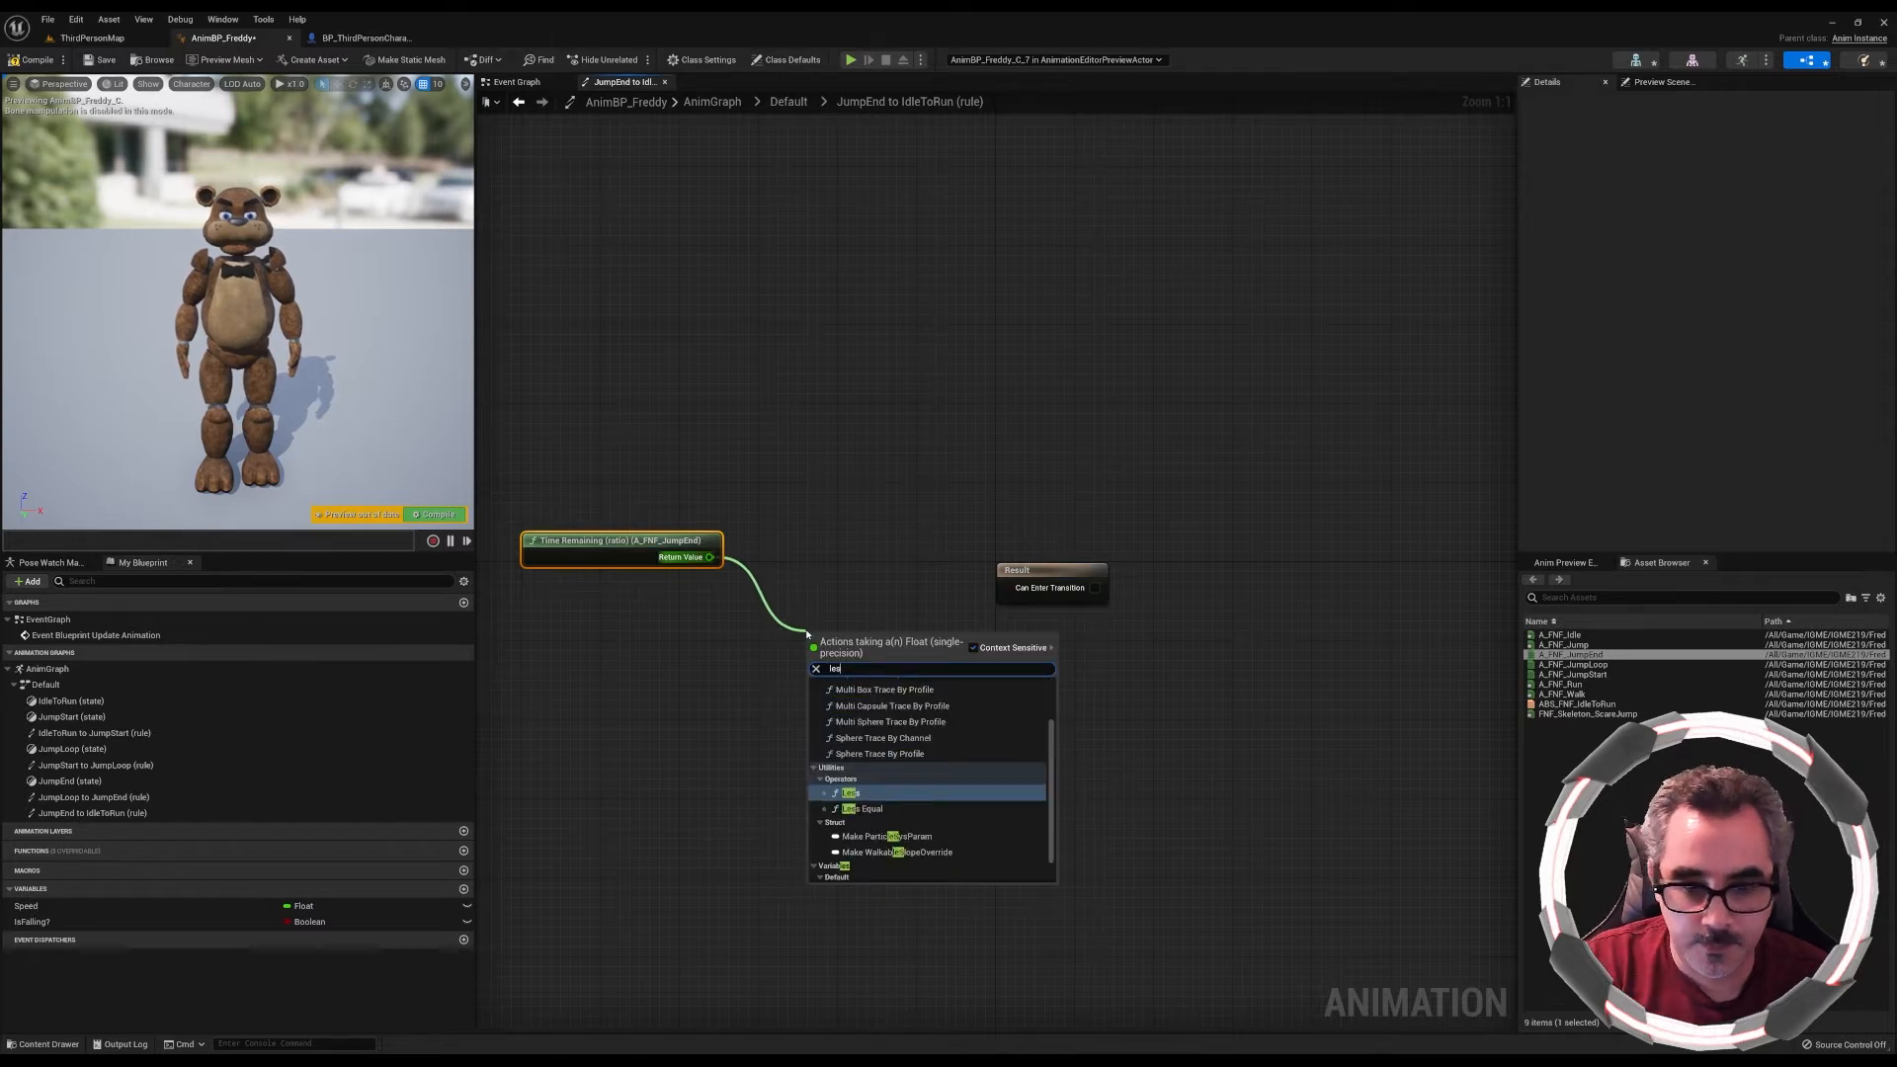
{"action": "left_click", "coordinate": [873, 796]}
{"action": "left_click_drag", "start_coordinate": [889, 651], "coordinate": [1008, 587]}
{"action": "left_click", "coordinate": [839, 658]}
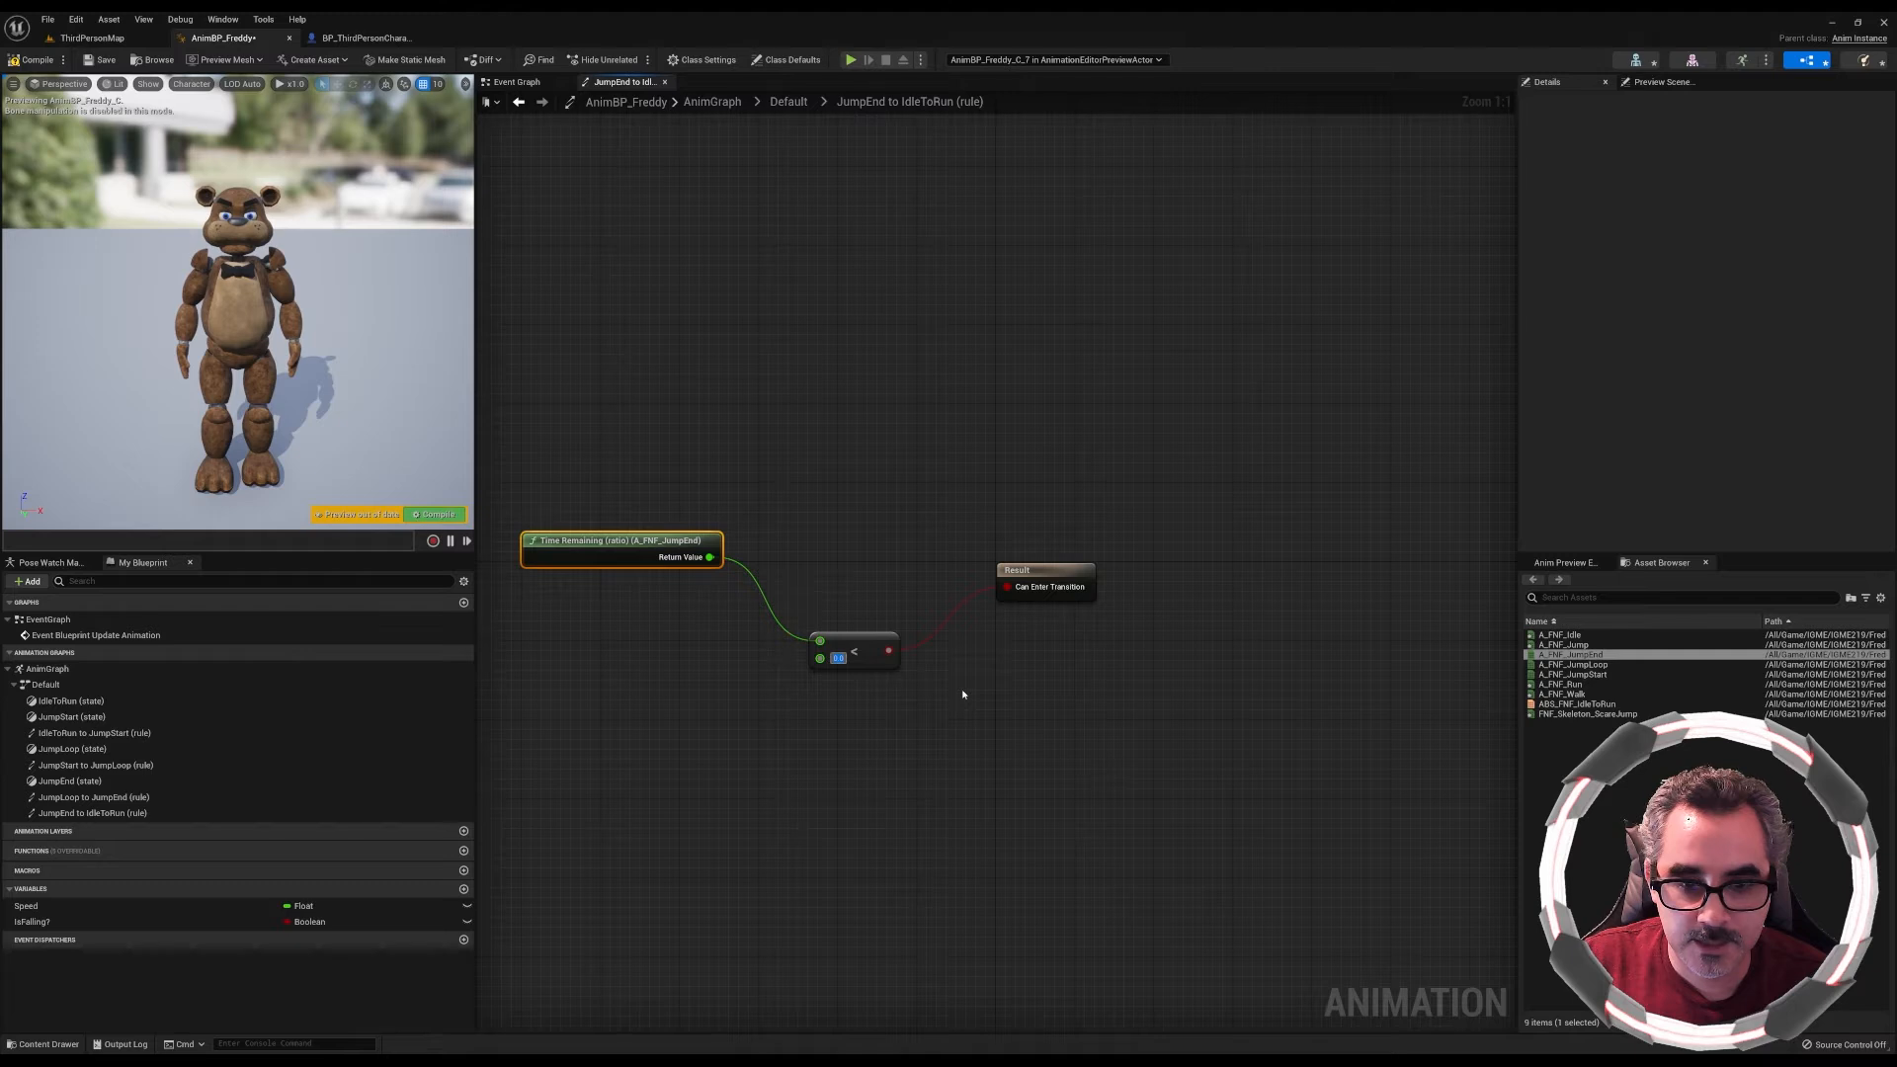
{"action": "left_click_drag", "start_coordinate": [859, 641], "coordinate": [880, 581]}
{"action": "left_click_drag", "start_coordinate": [633, 542], "coordinate": [652, 541]}
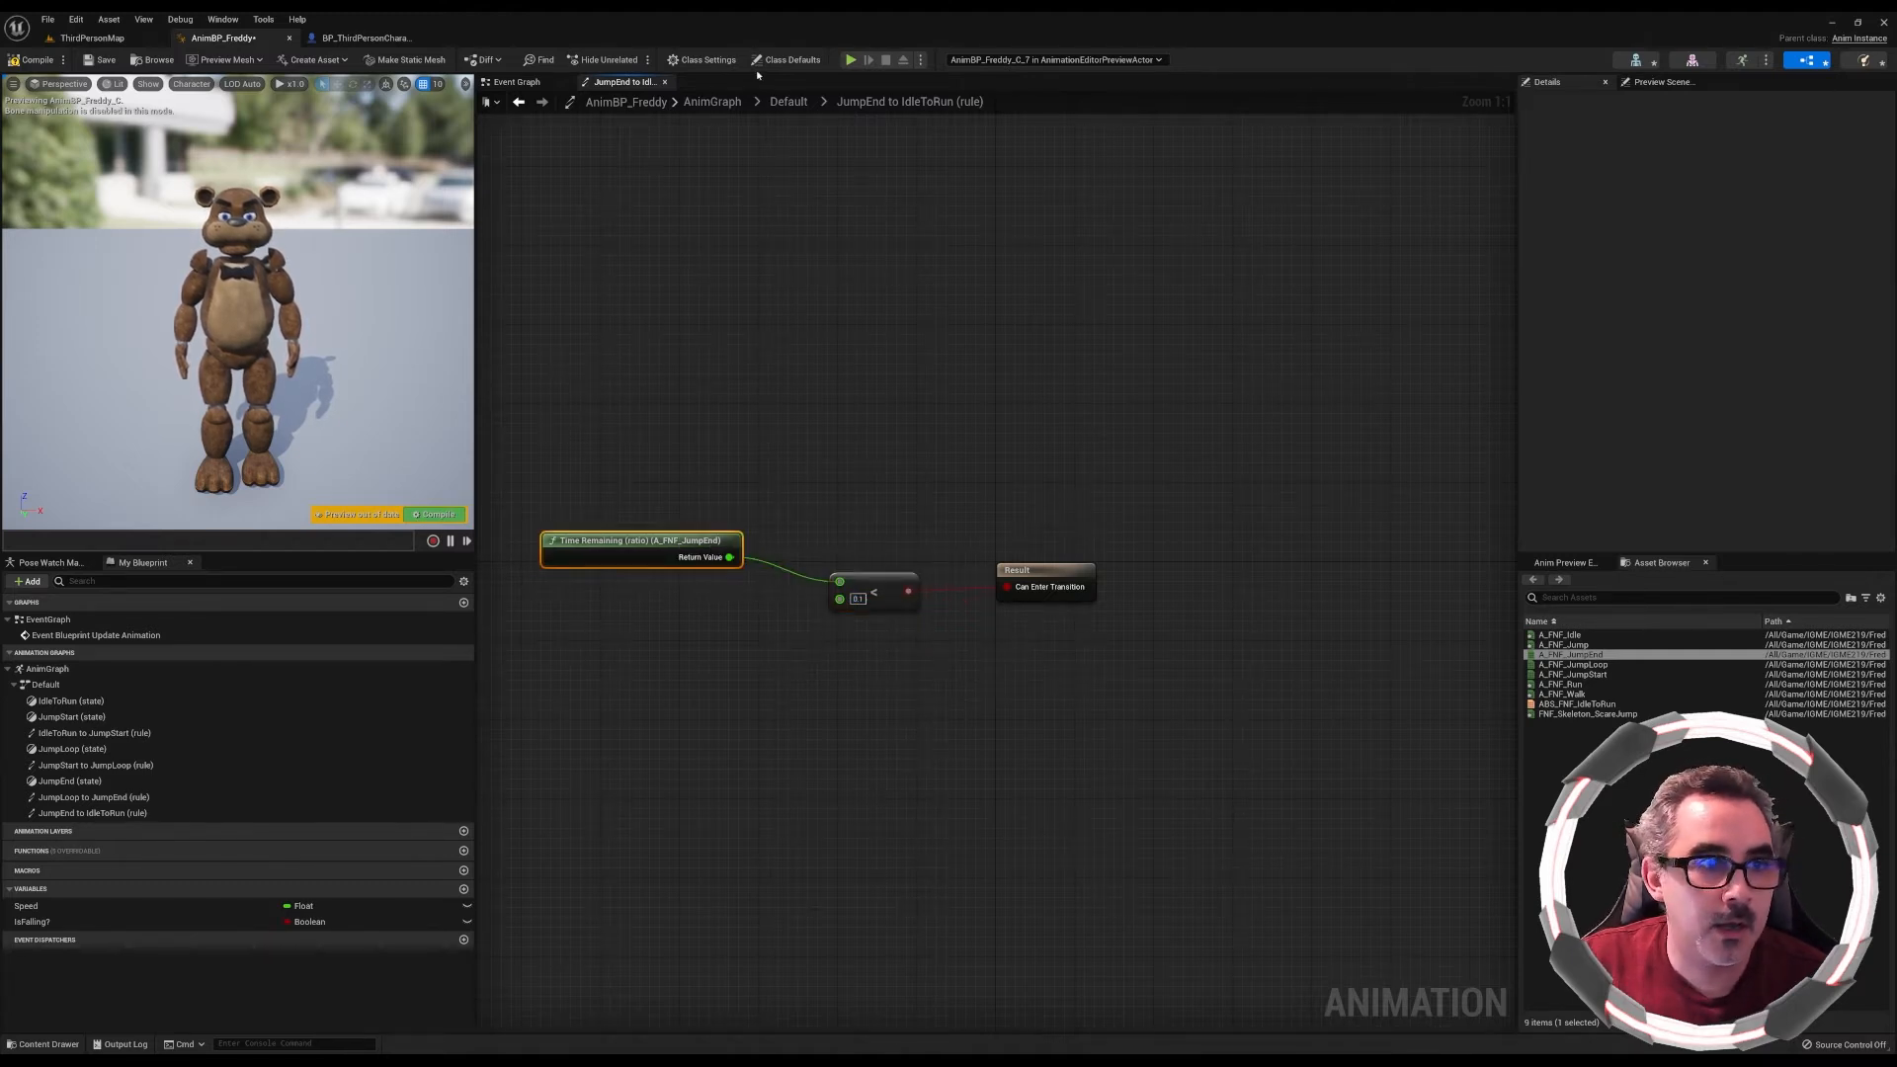
Turn off Loop Animation for the A_FNF_JumpEnd player in the JumpEnd state
{"action": "left_click", "coordinate": [791, 103]}
{"action": "double_click", "coordinate": [1087, 654]}
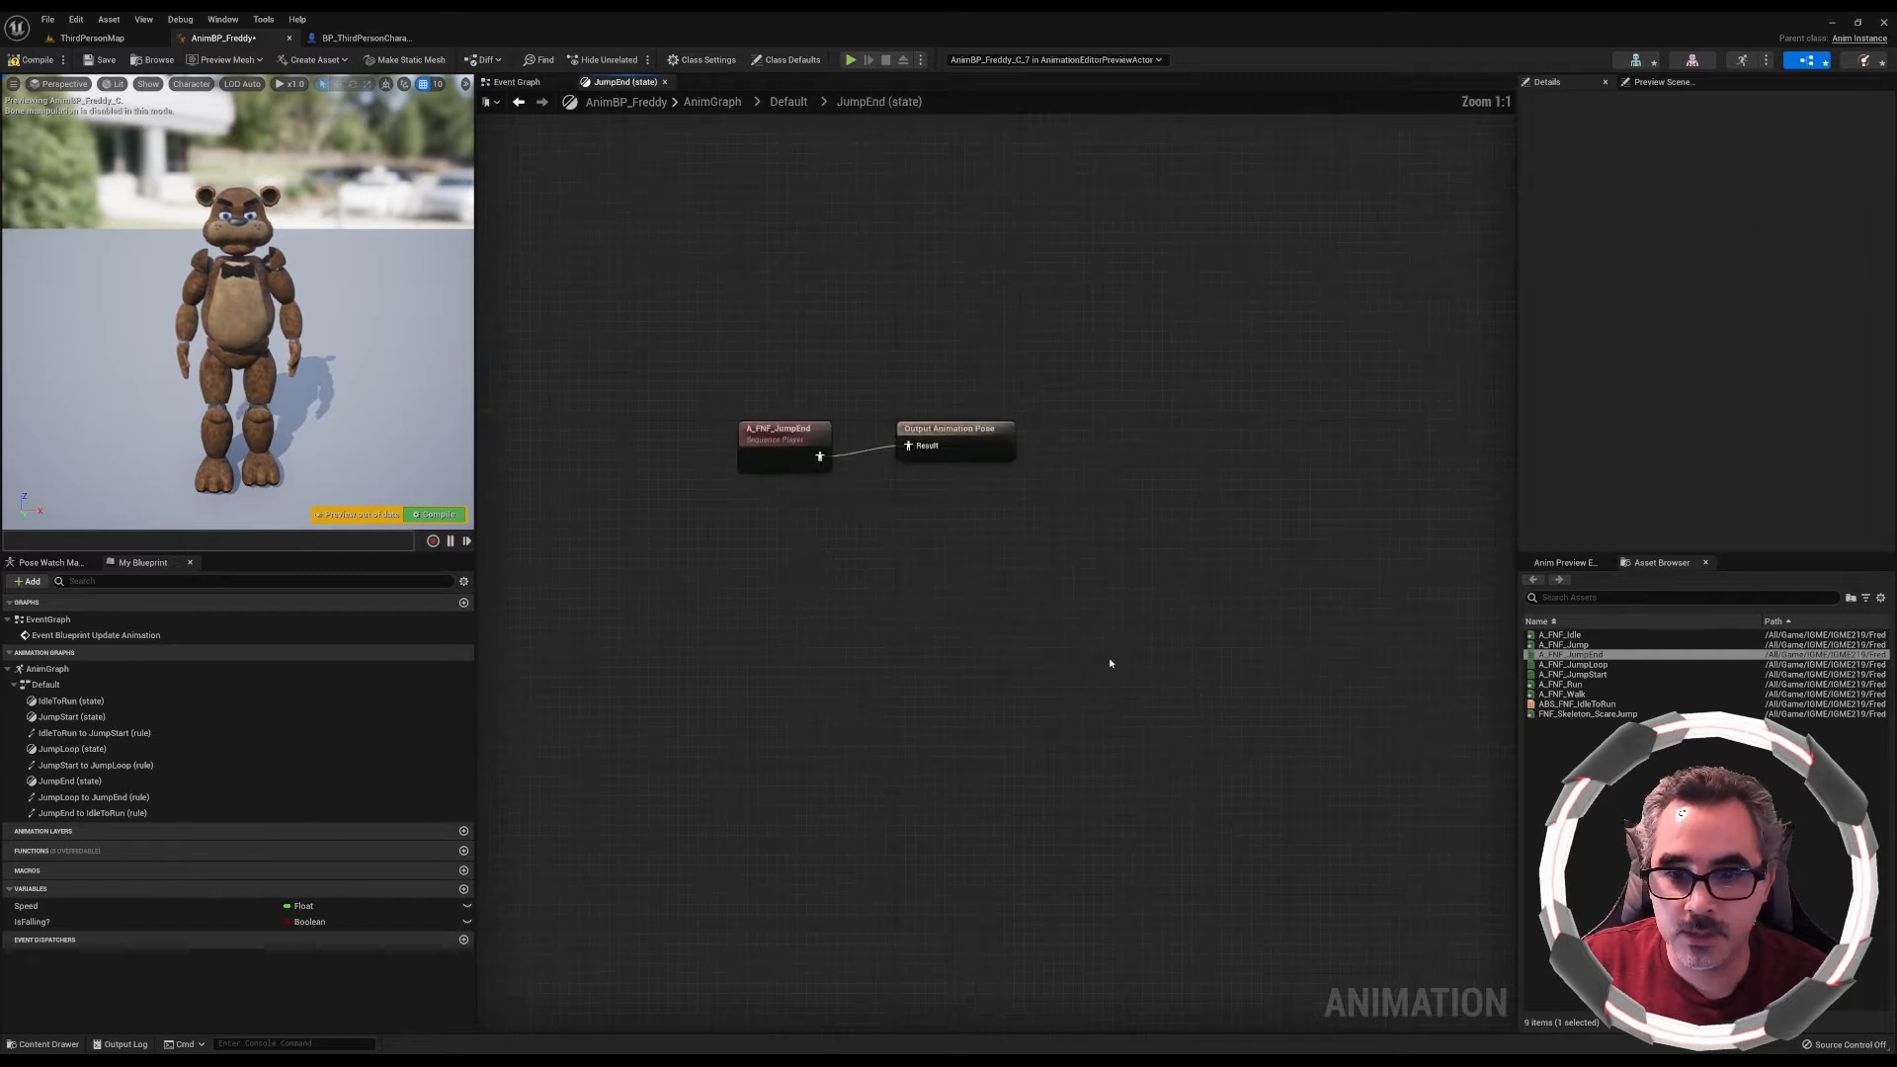
{"action": "left_click", "coordinate": [963, 585]}
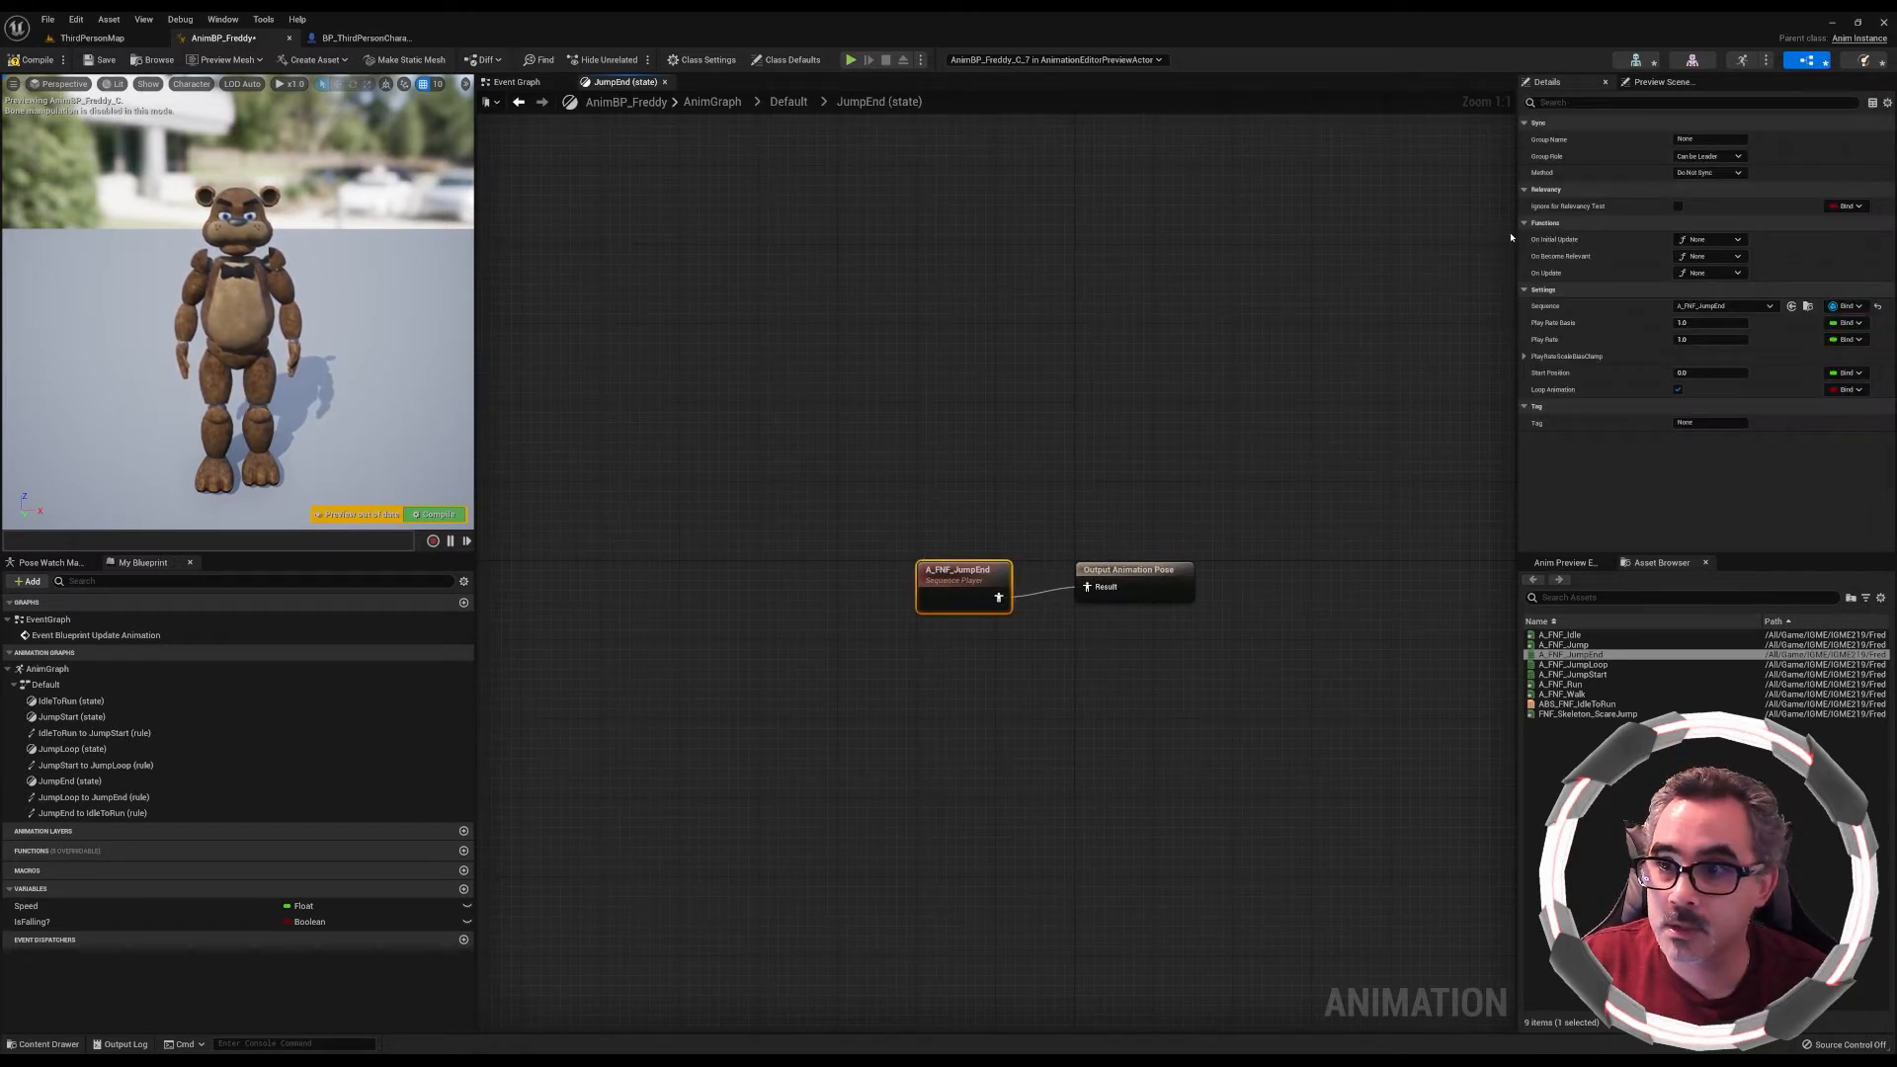
{"action": "left_click", "coordinate": [1678, 389]}
Turn off Loop Animation for the A_FNF_JumpStart player in the JumpStart state, and compile and save the blueprint
{"action": "left_click", "coordinate": [788, 102]}
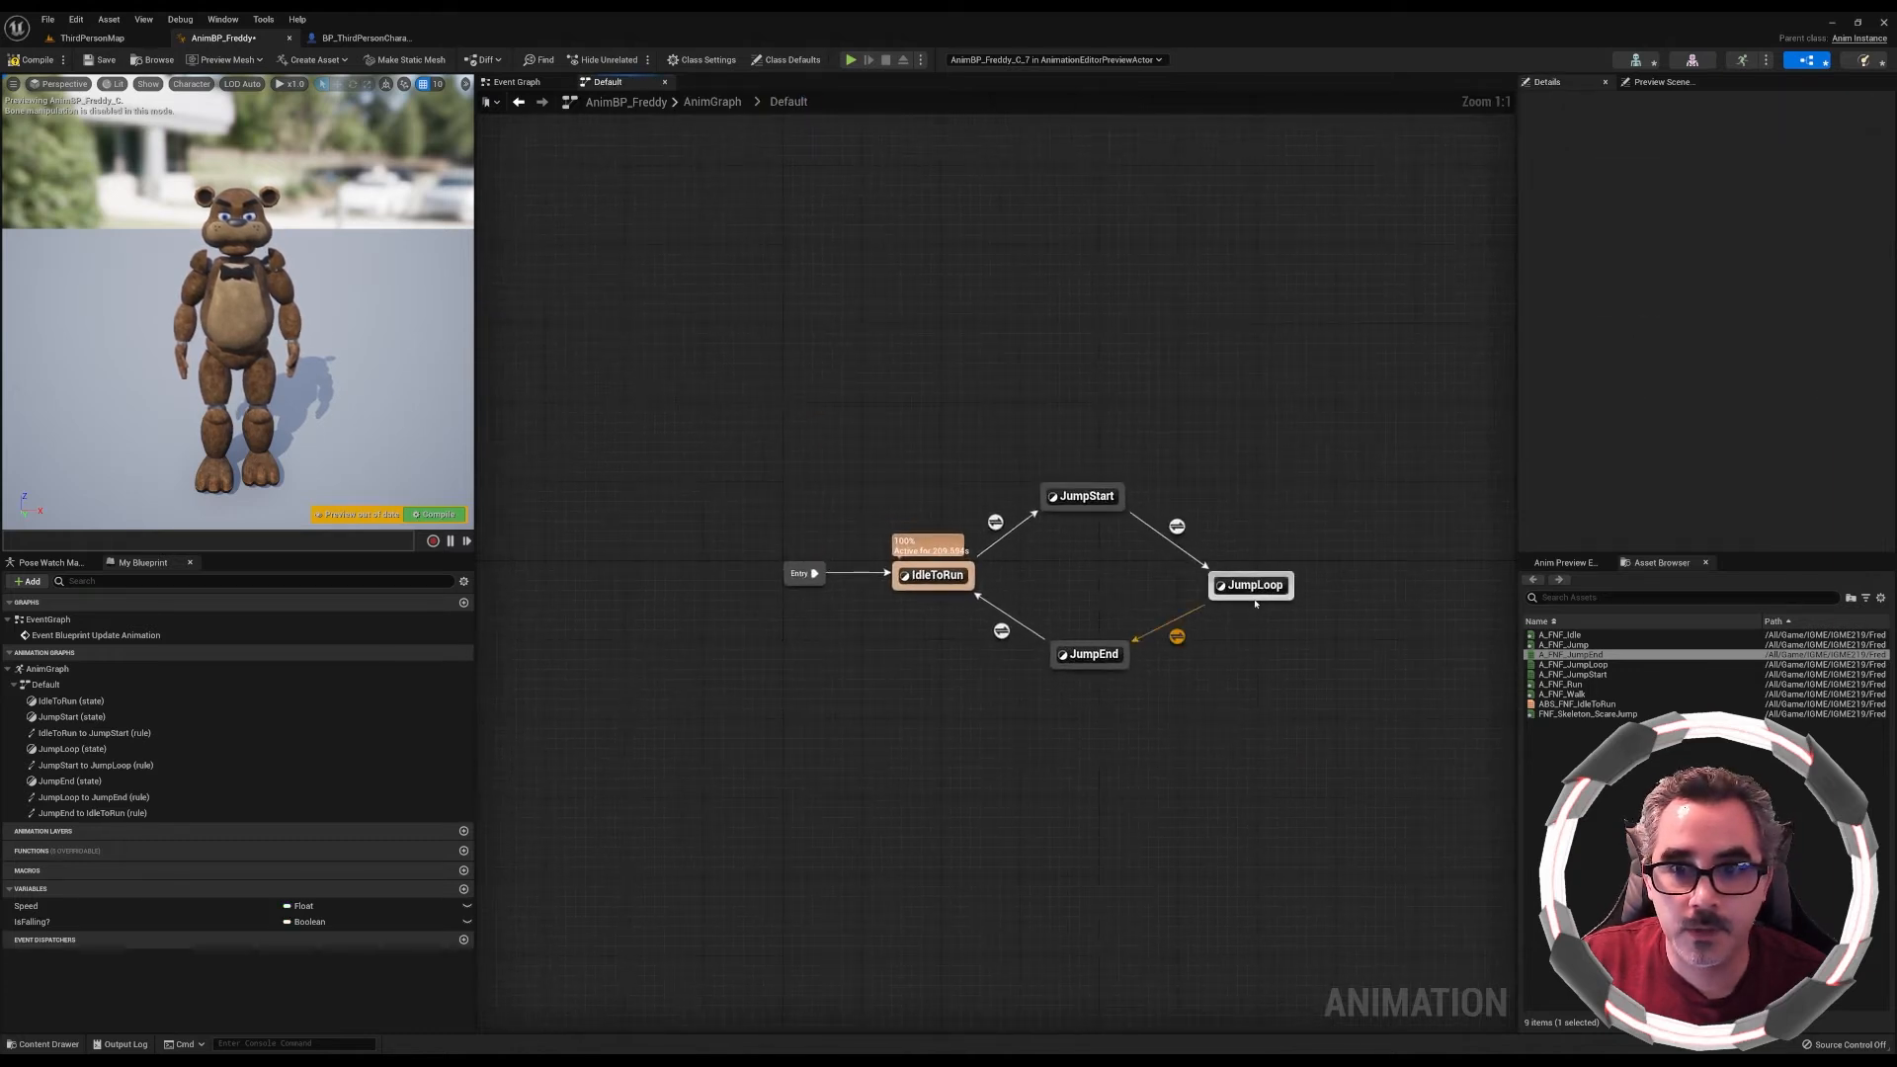
{"action": "double_click", "coordinate": [1249, 581]}
{"action": "left_click_drag", "start_coordinate": [971, 586], "coordinate": [975, 564]}
{"action": "left_click", "coordinate": [788, 101]}
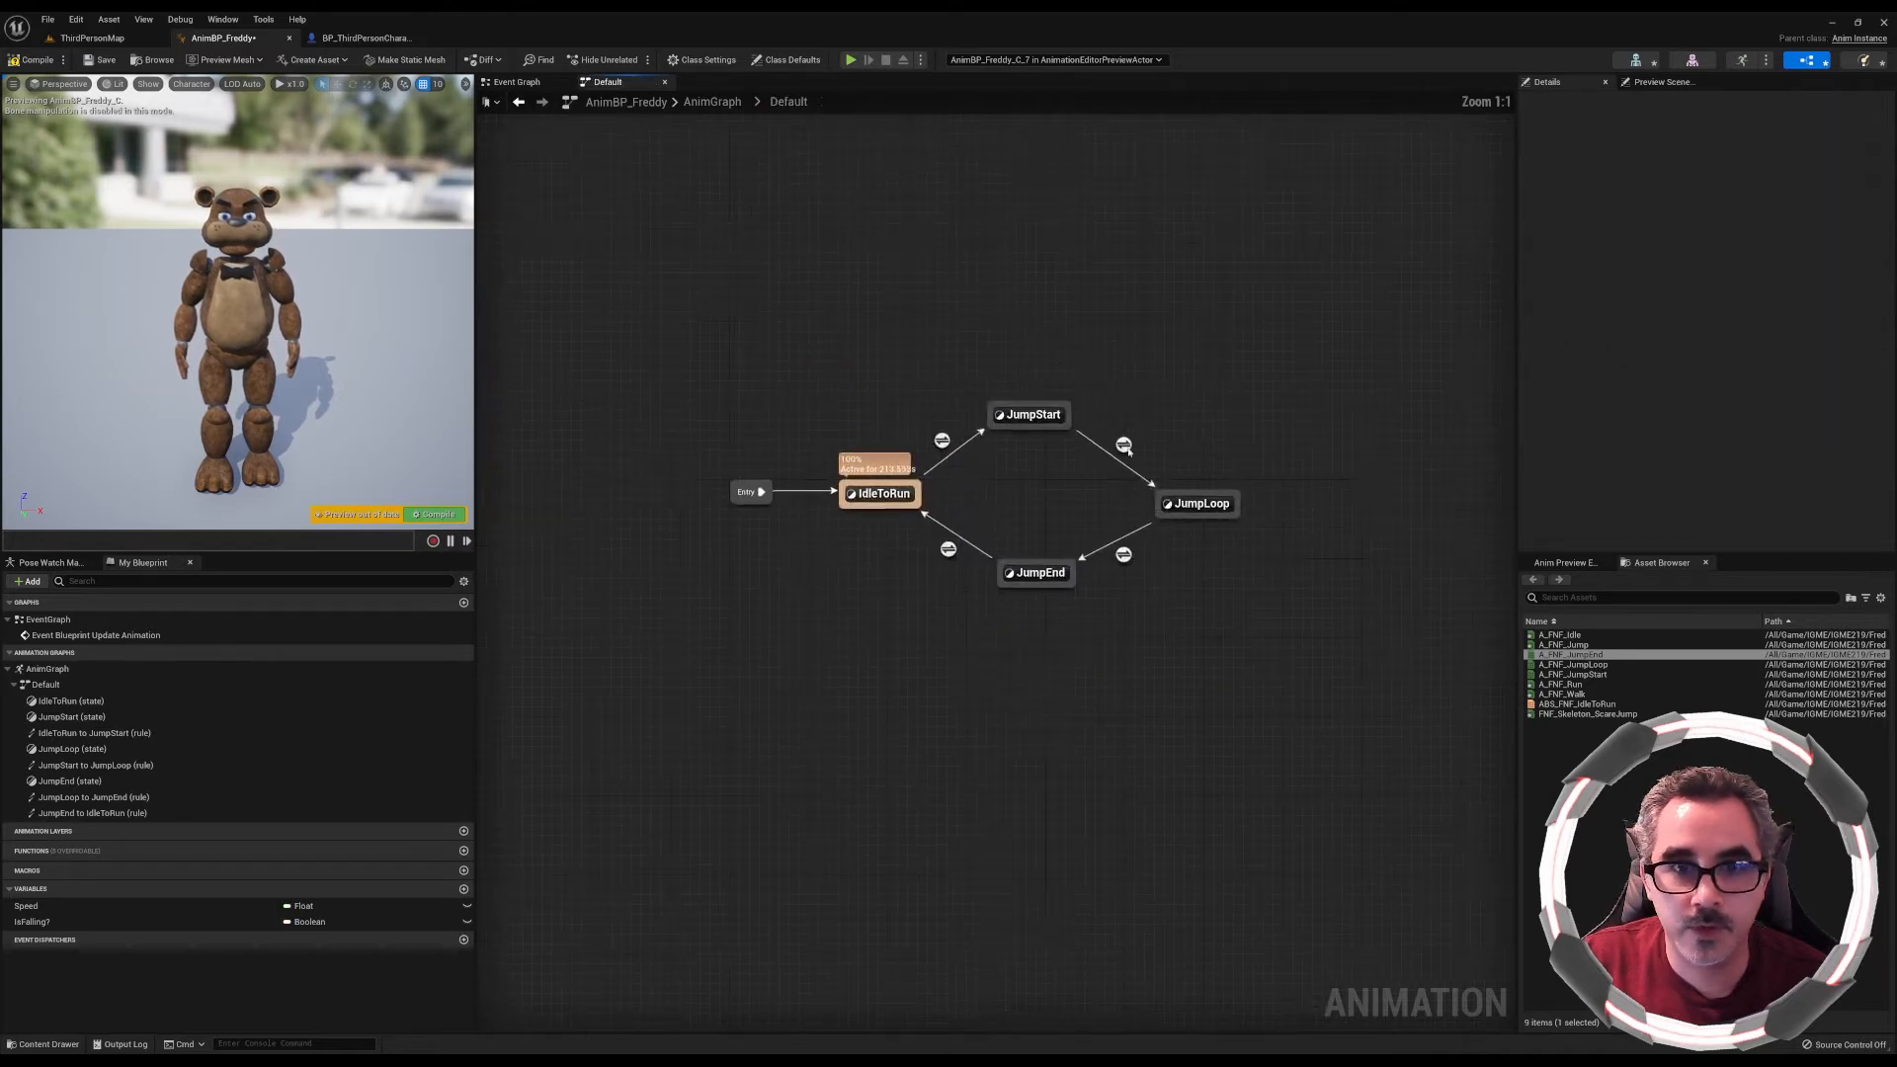
{"action": "double_click", "coordinate": [1077, 494]}
{"action": "left_click", "coordinate": [954, 586]}
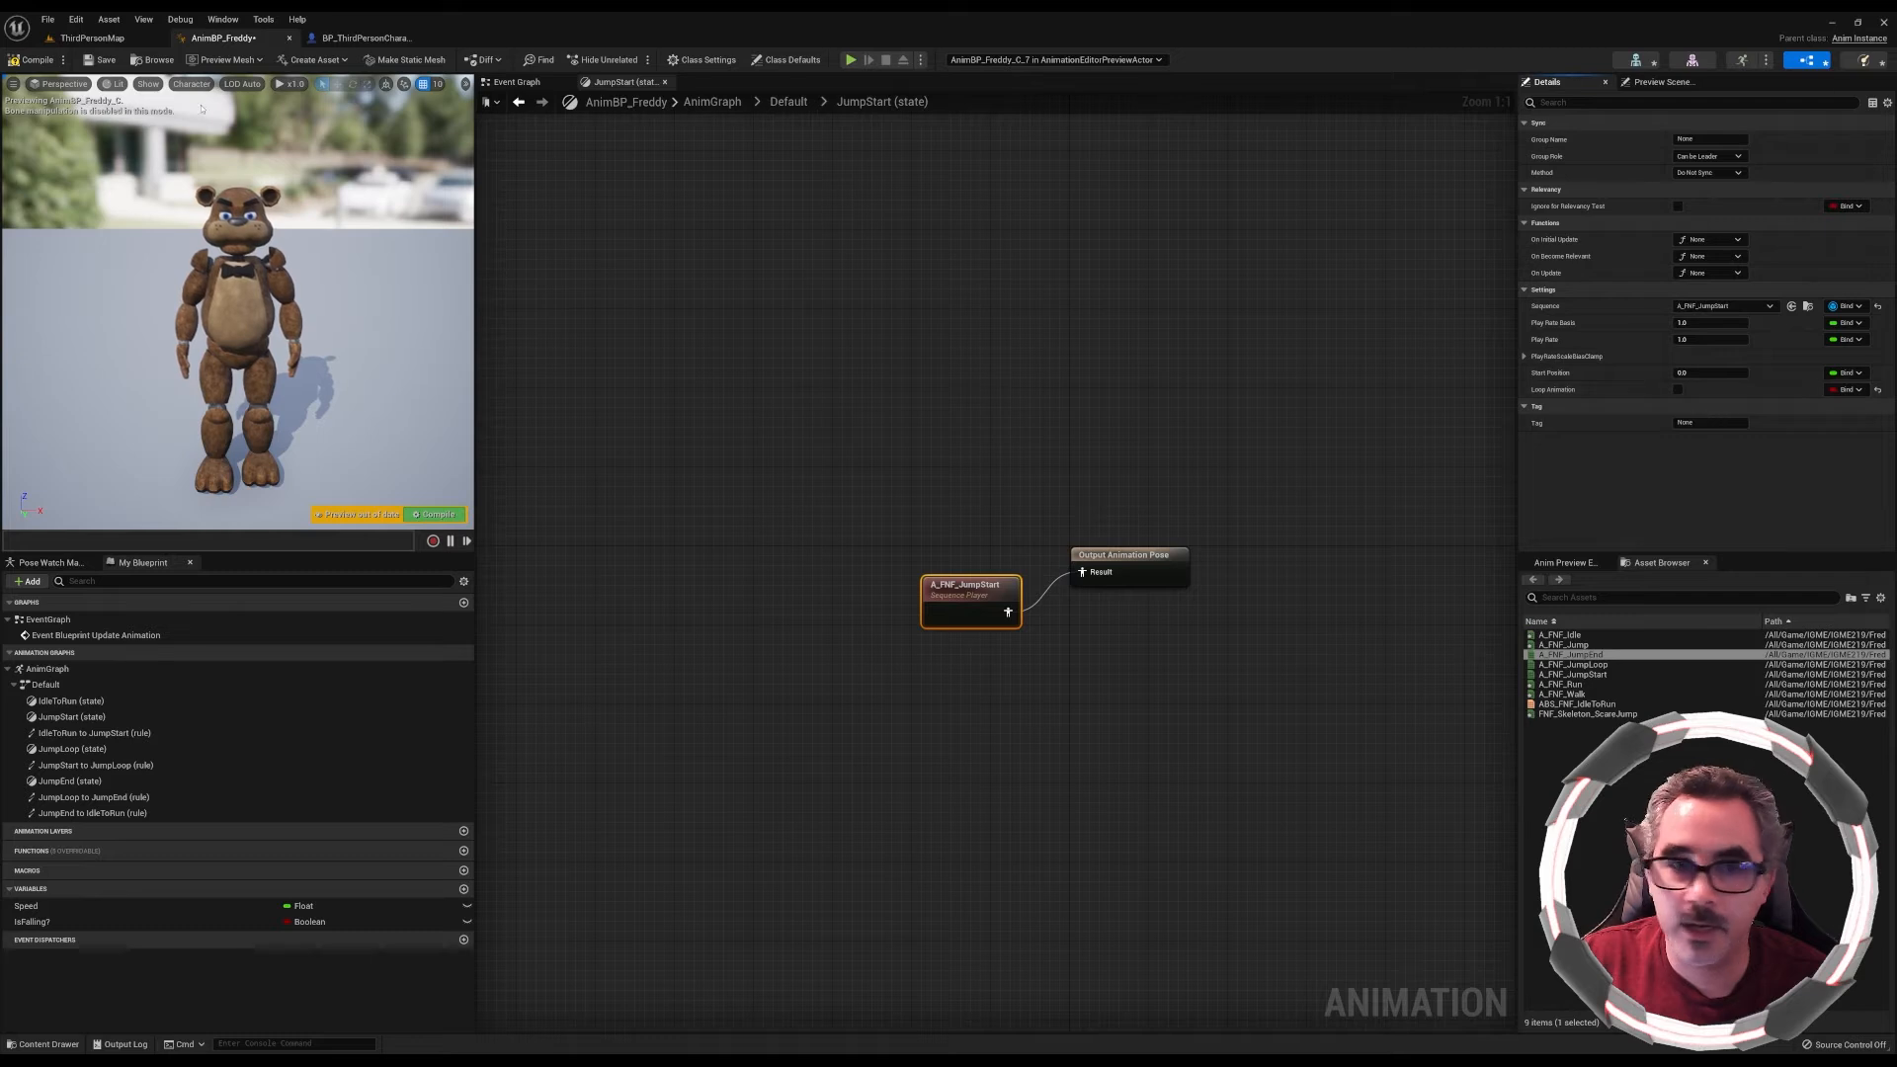
{"action": "left_click", "coordinate": [37, 59]}
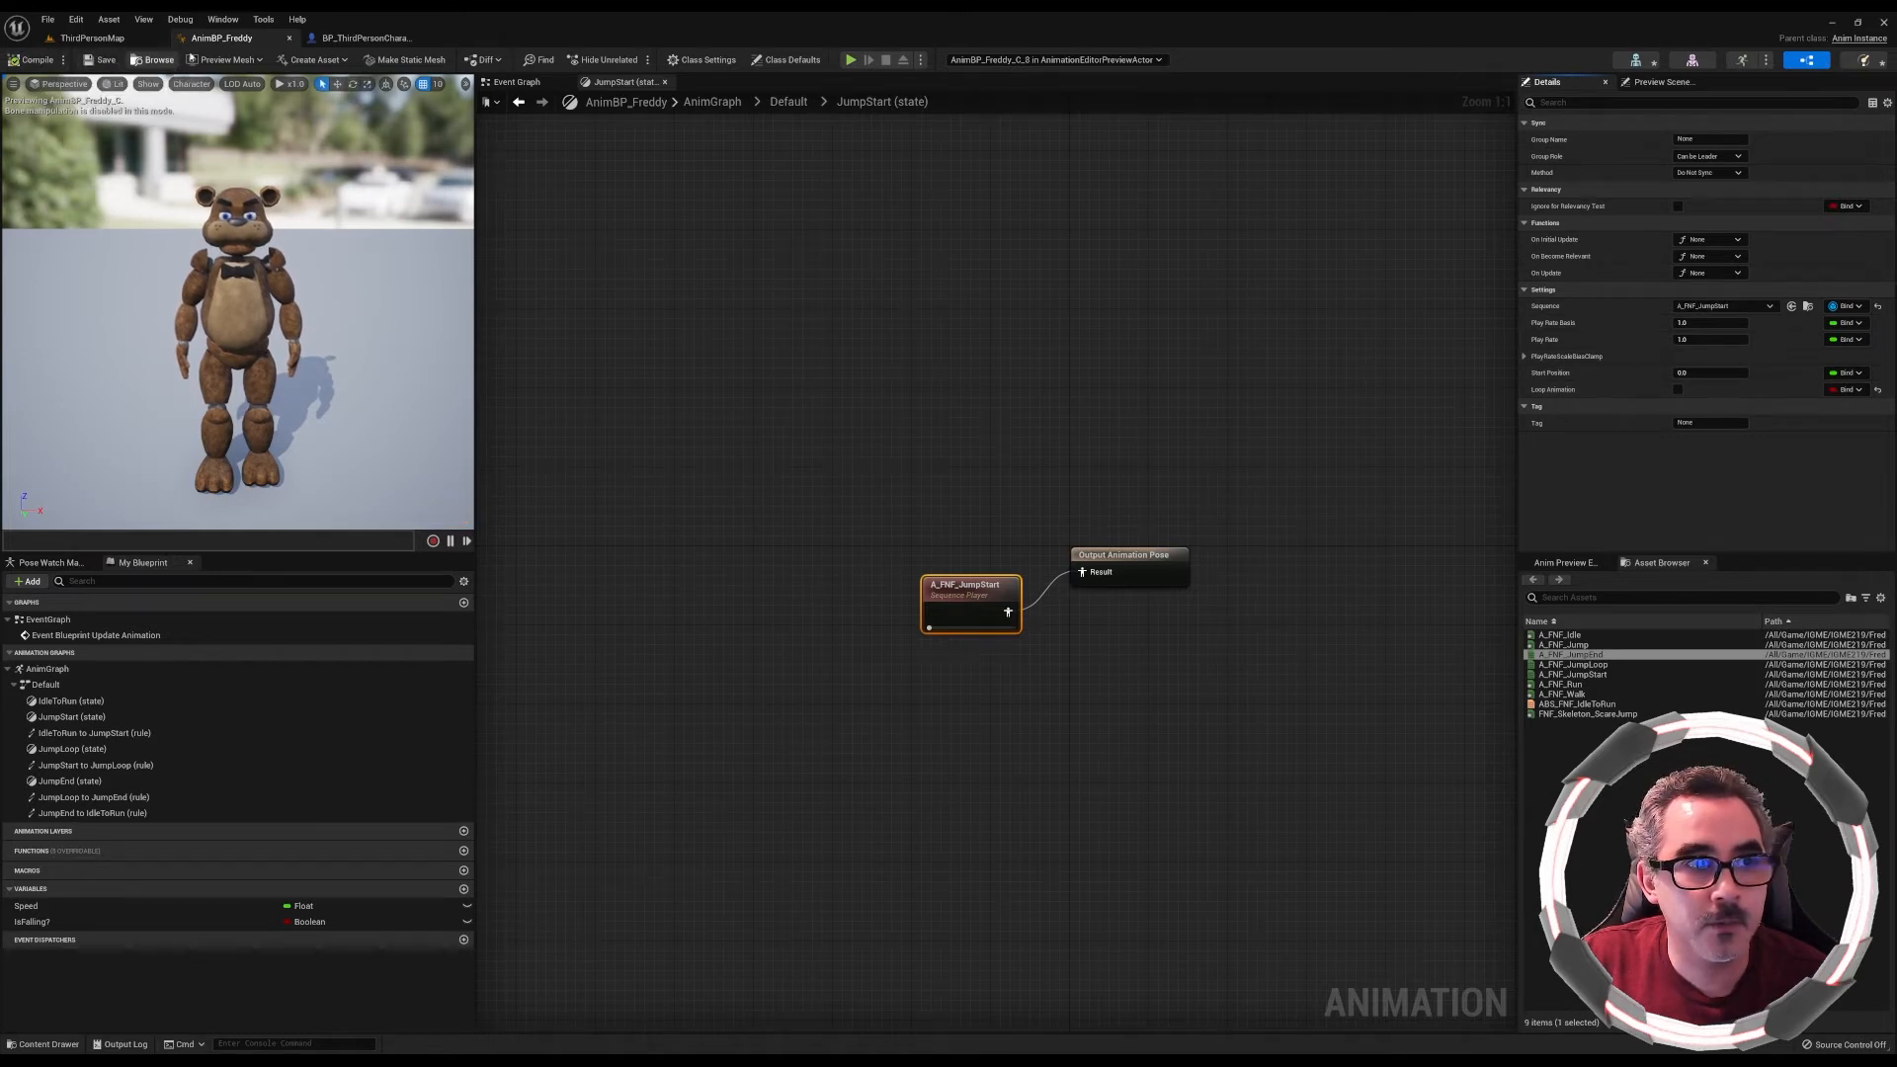
Play-test ThirdPersonMap, running and jumping with Freddy on the floor and ramps to examine the jump animations
{"action": "left_click", "coordinate": [91, 38]}
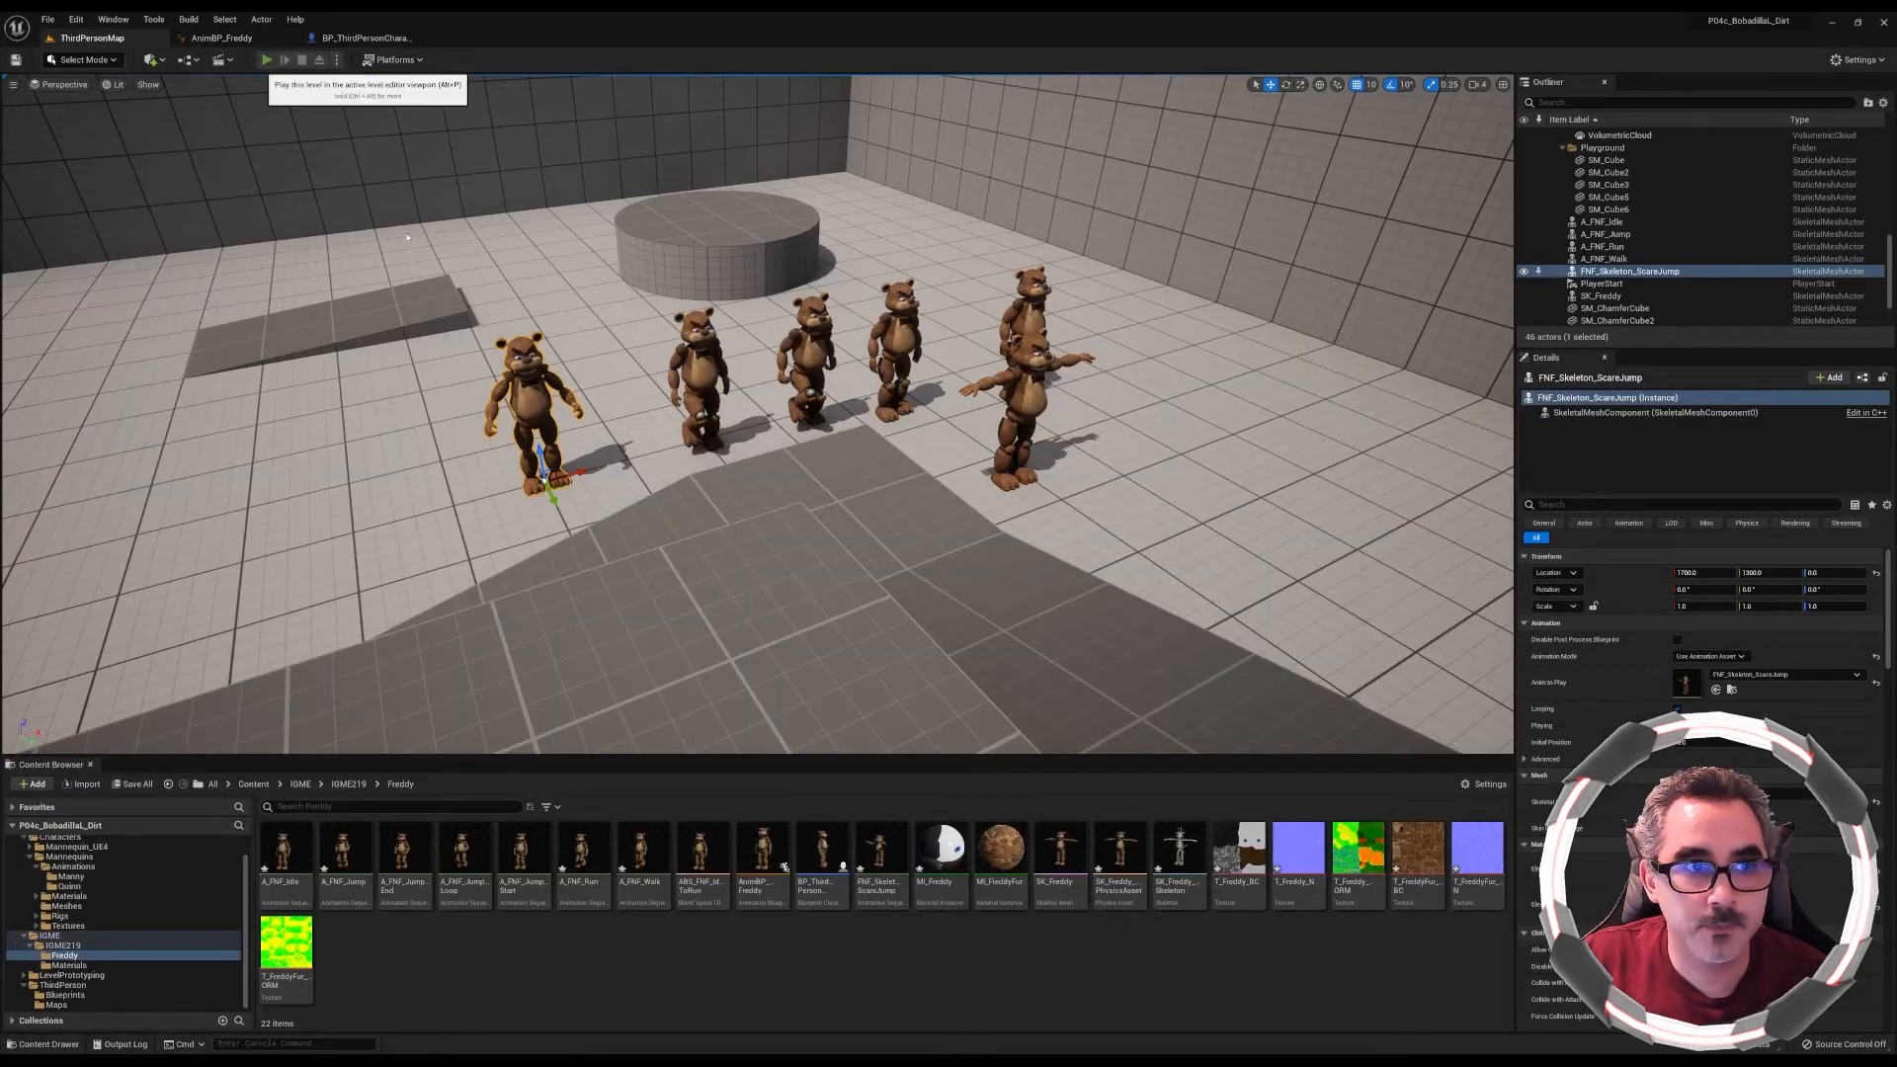
{"action": "left_click", "coordinate": [268, 60]}
{"action": "key", "text": "w"}
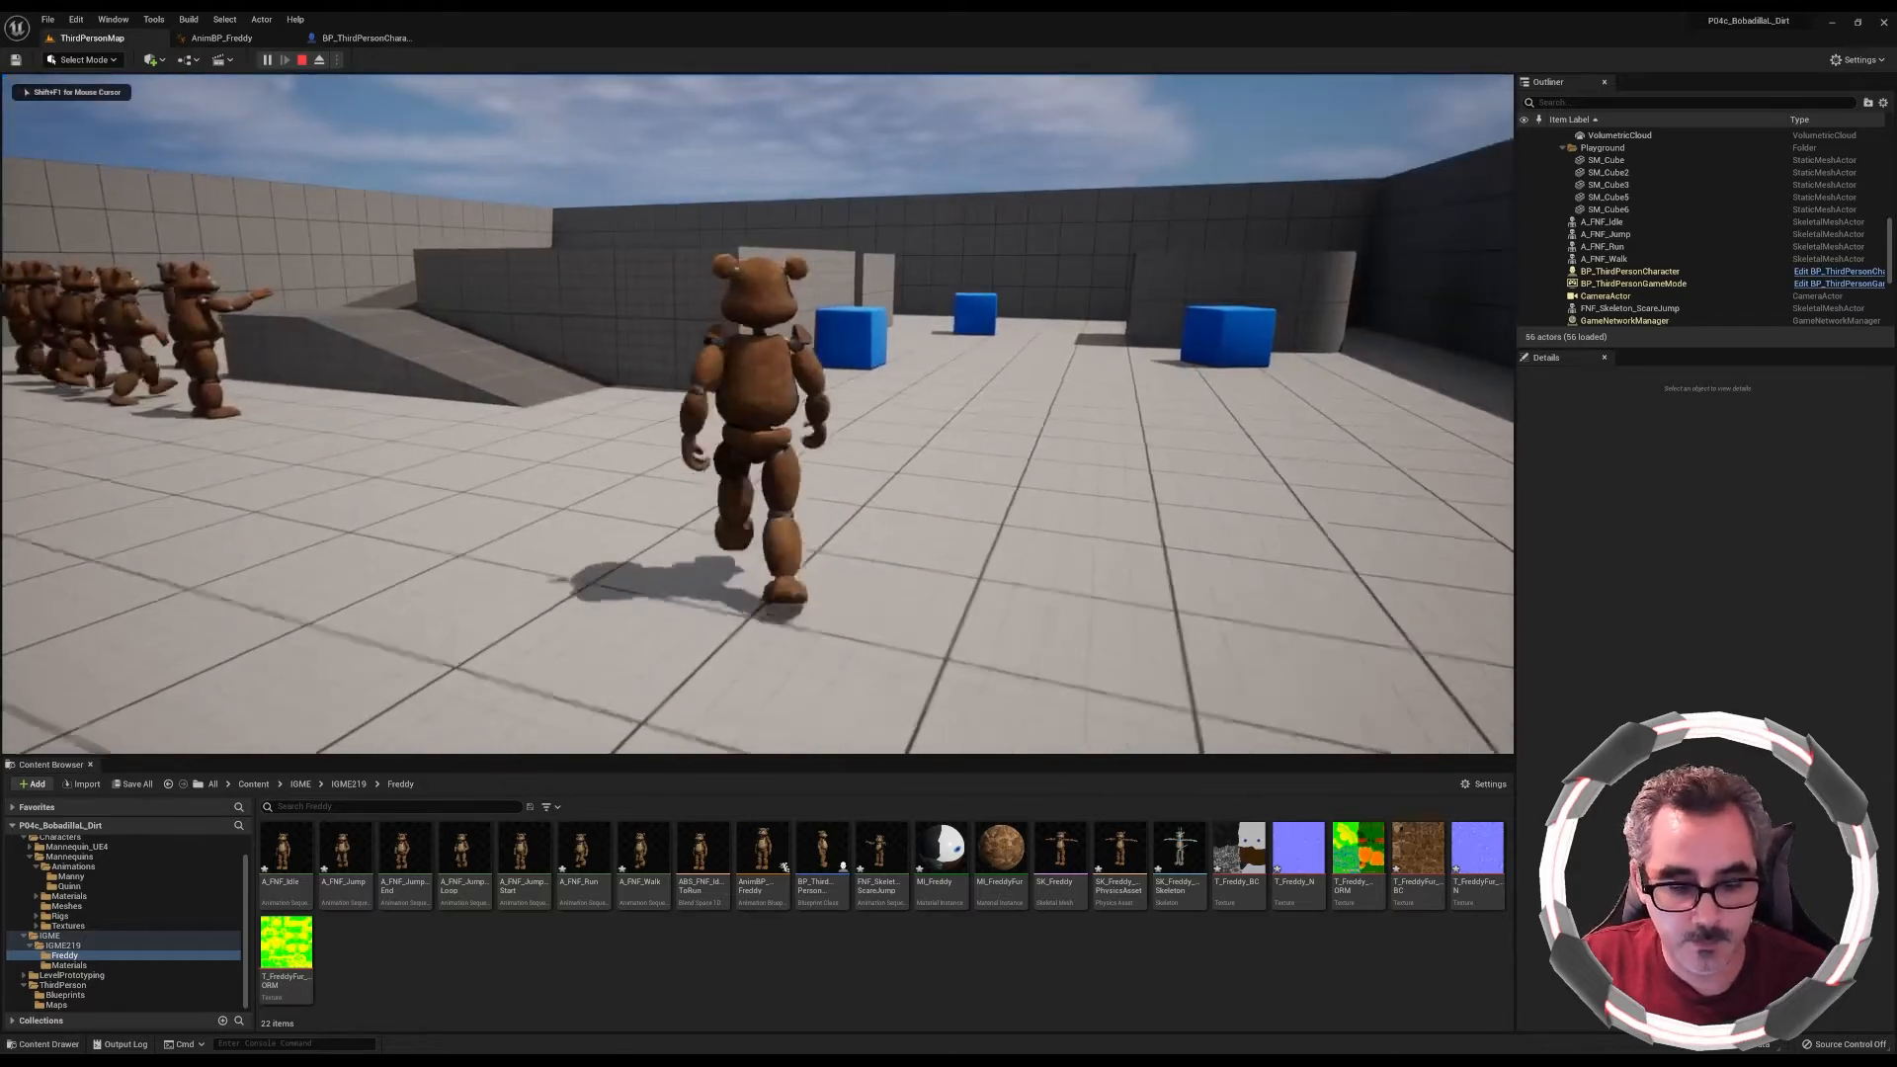
{"action": "key", "text": "space"}
{"action": "key", "text": "d"}
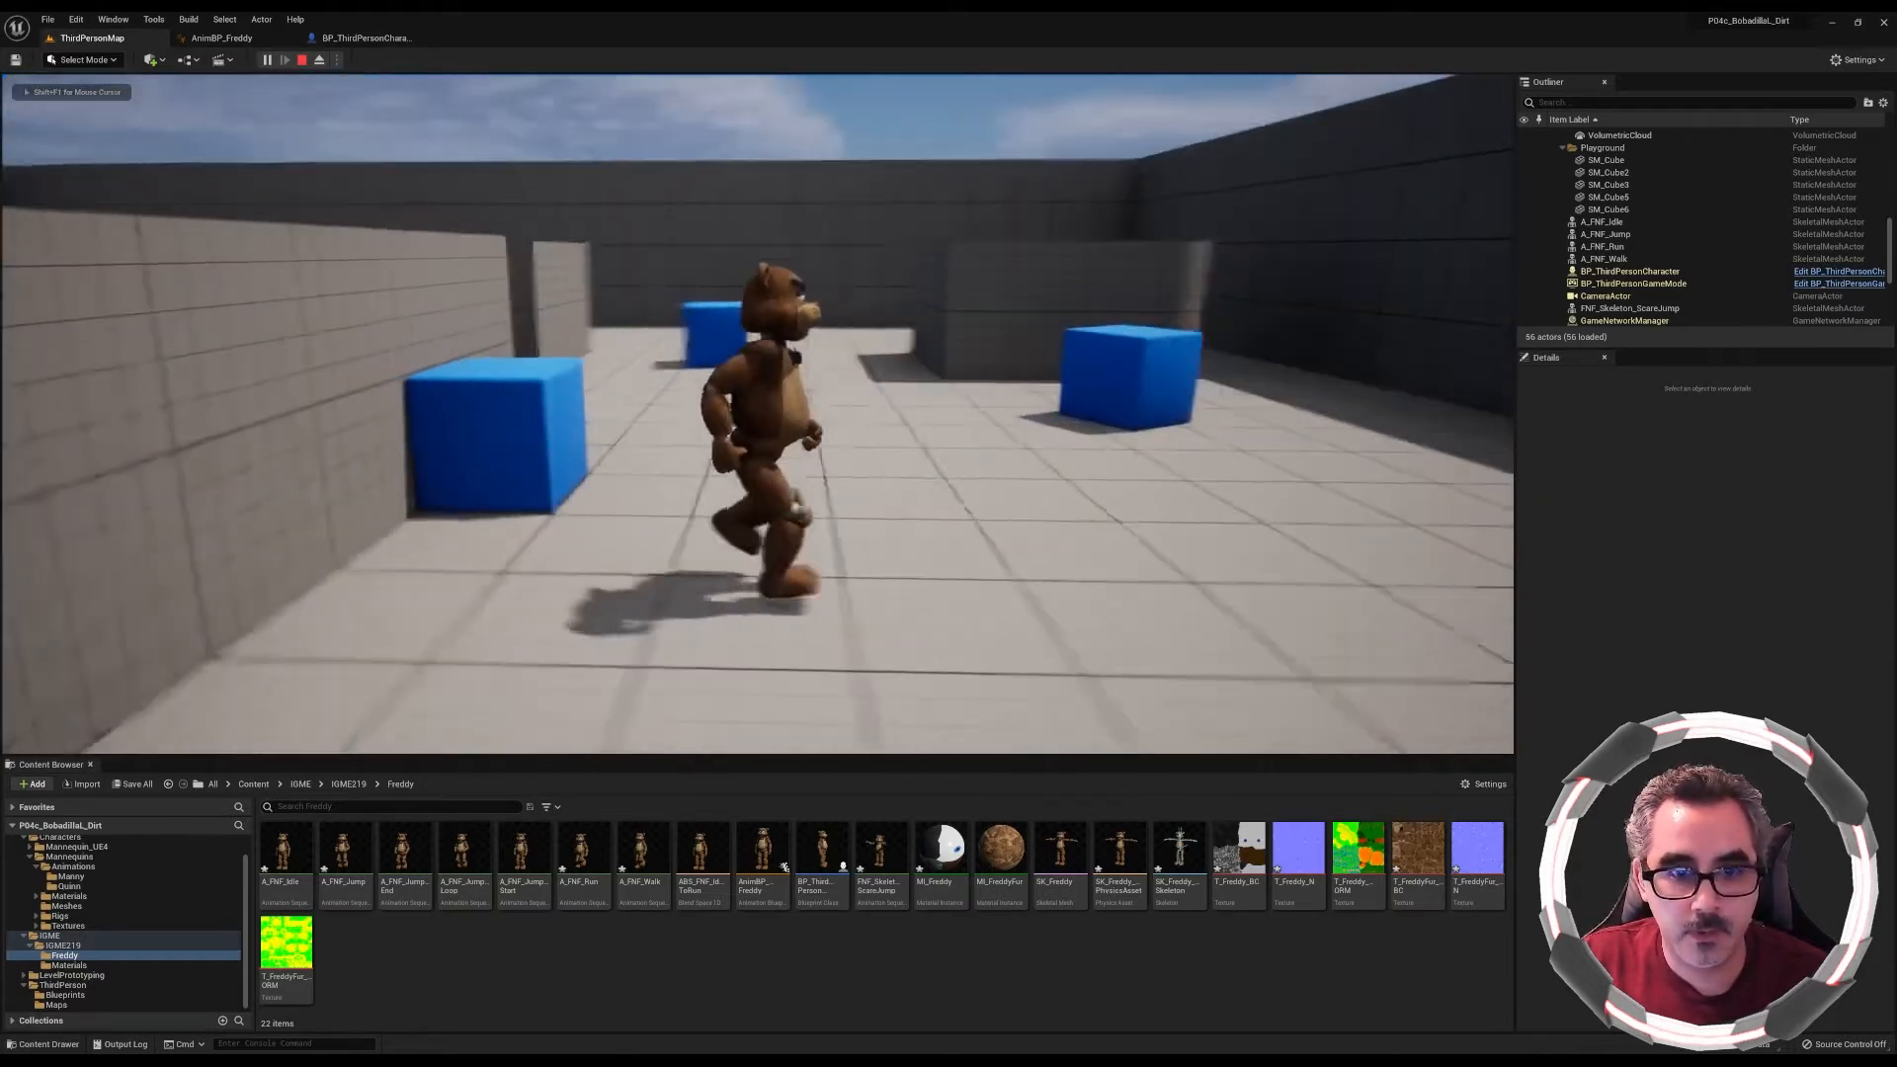
{"action": "key", "text": "space"}
{"action": "key", "text": "space"}
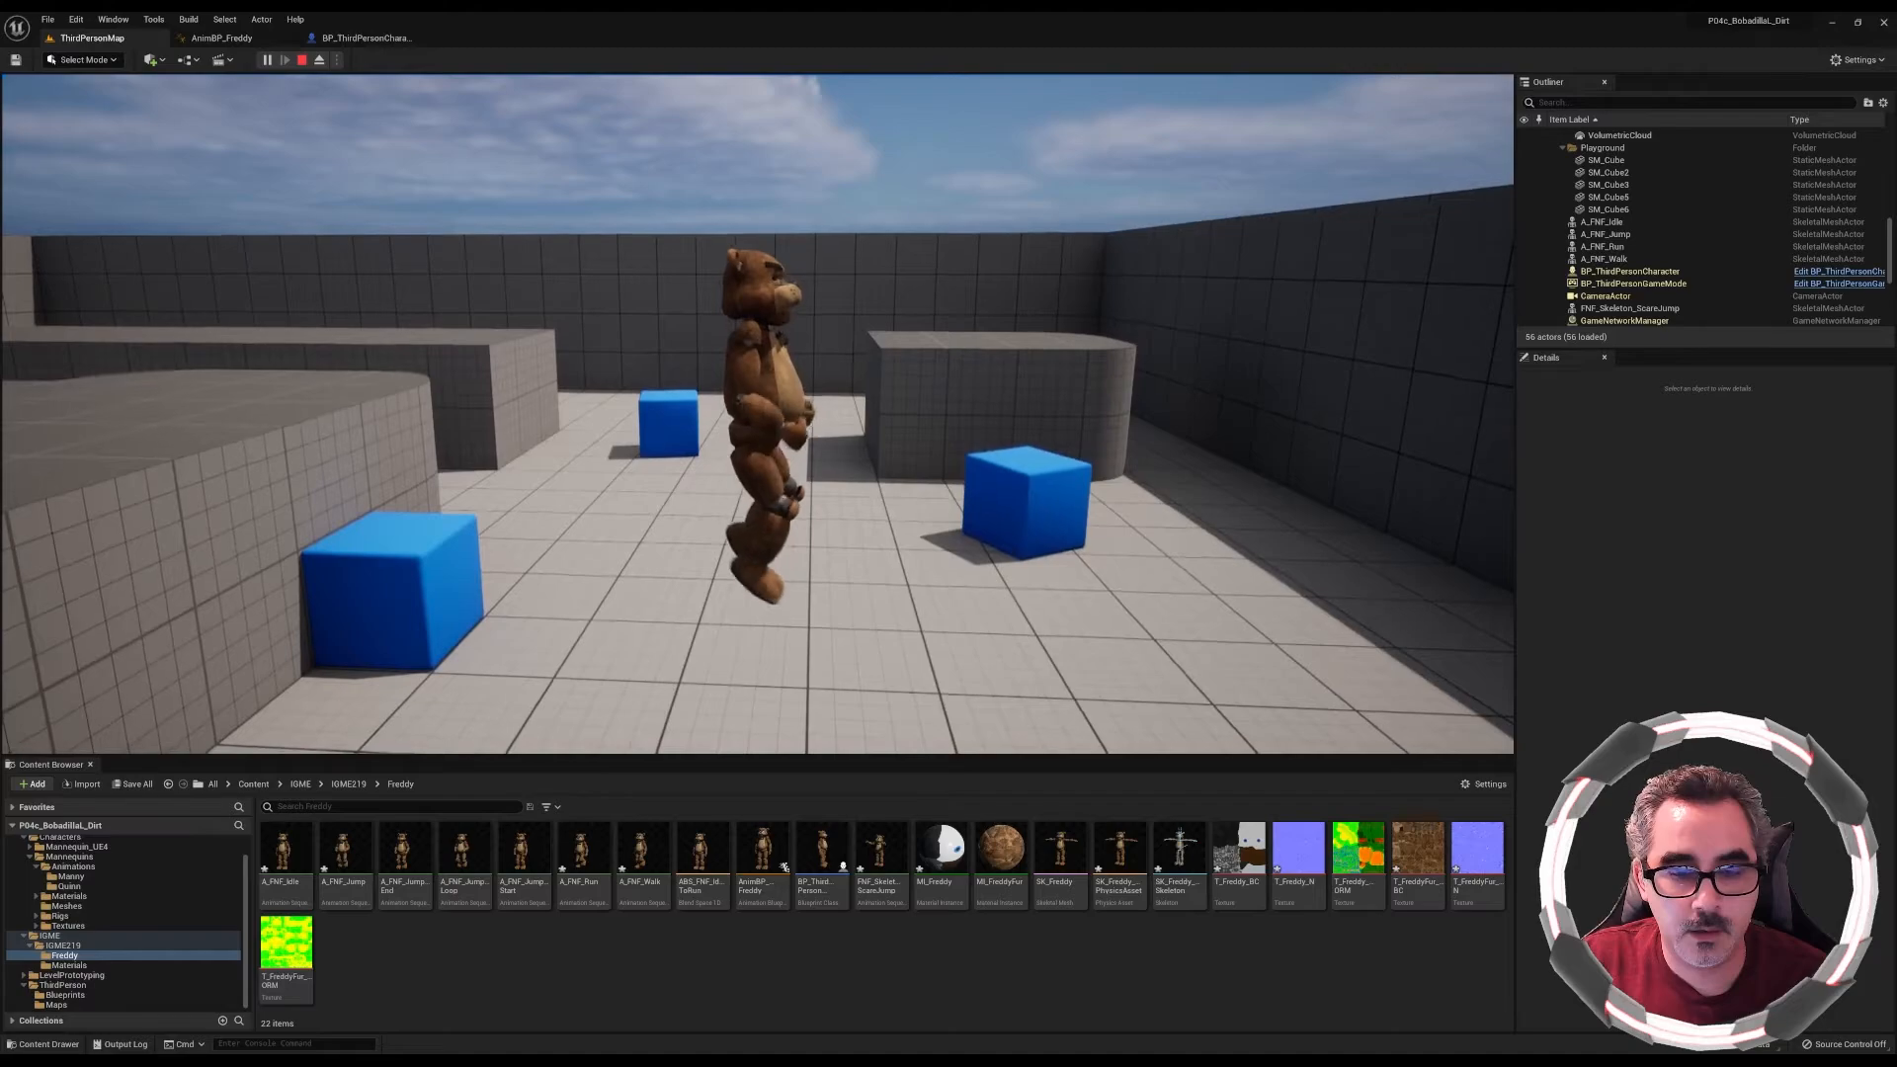
{"action": "key", "text": "w"}
{"action": "key", "text": "w"}
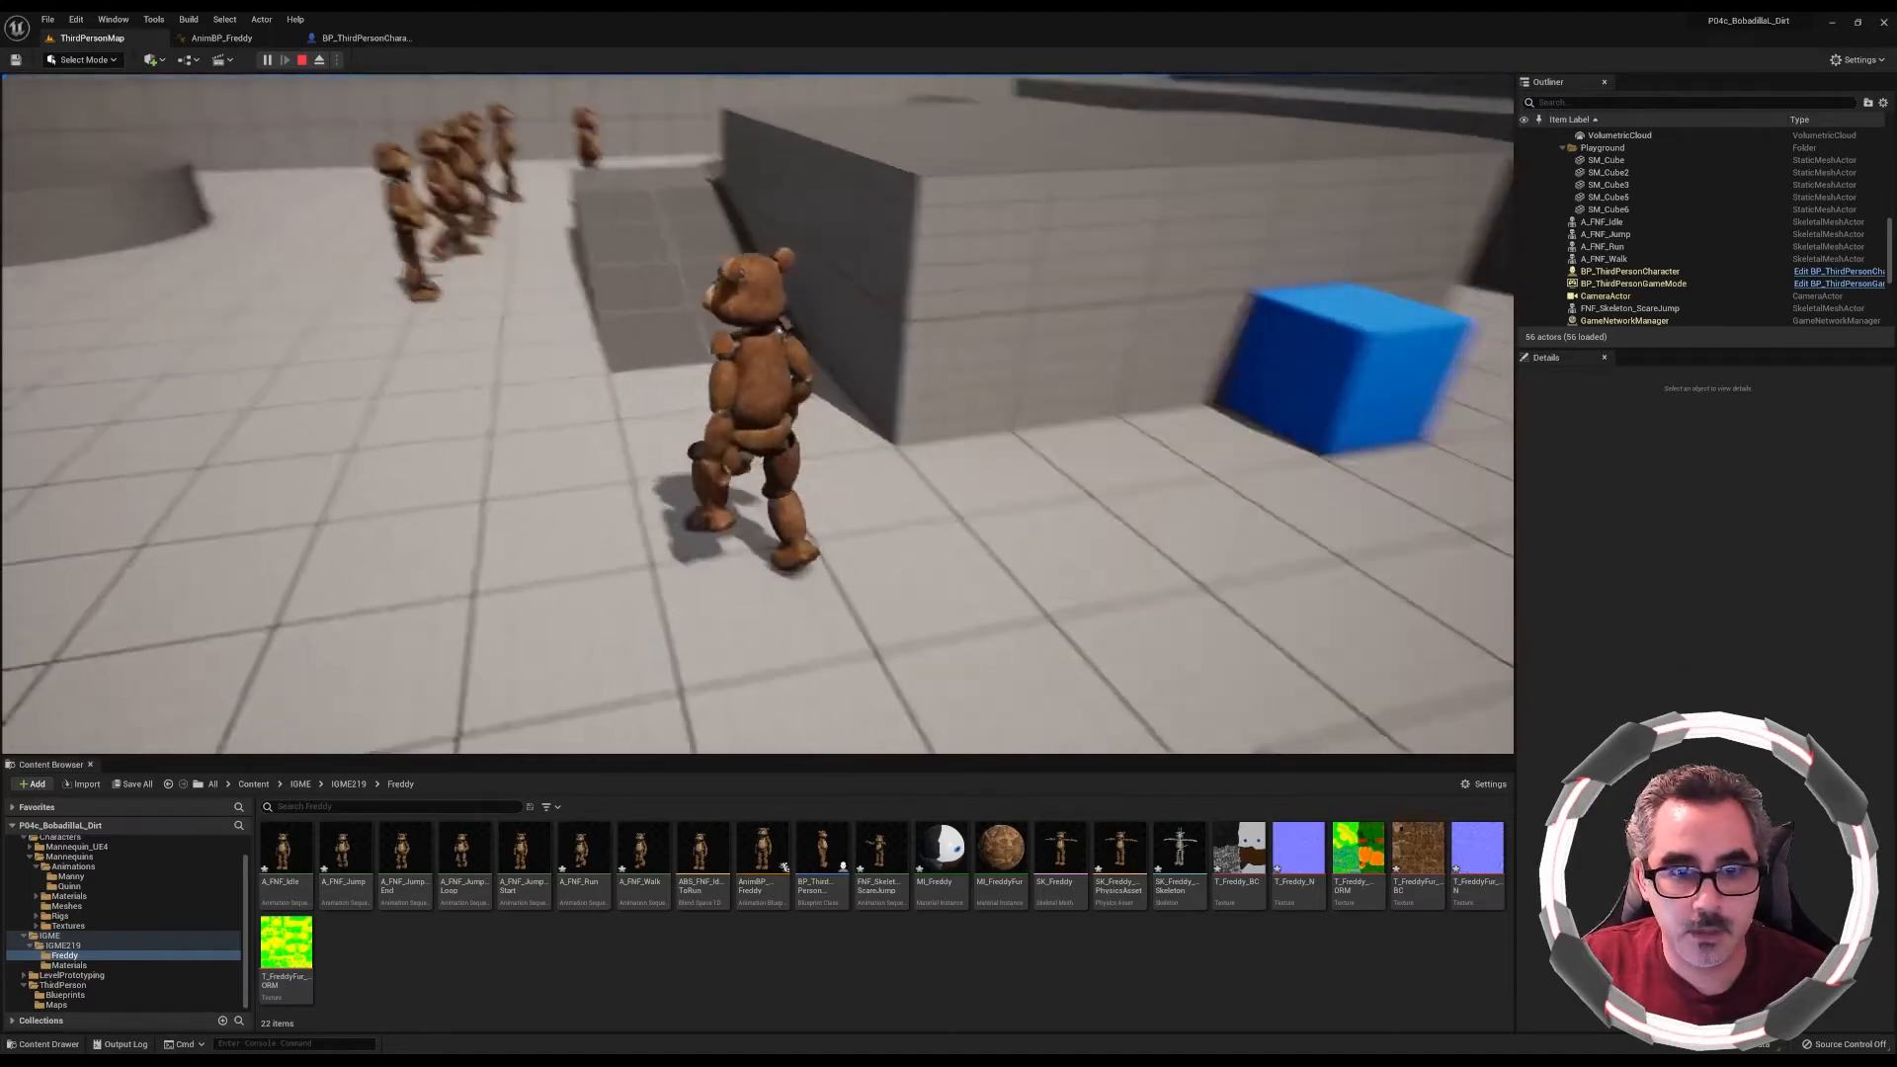
{"action": "key", "text": "w"}
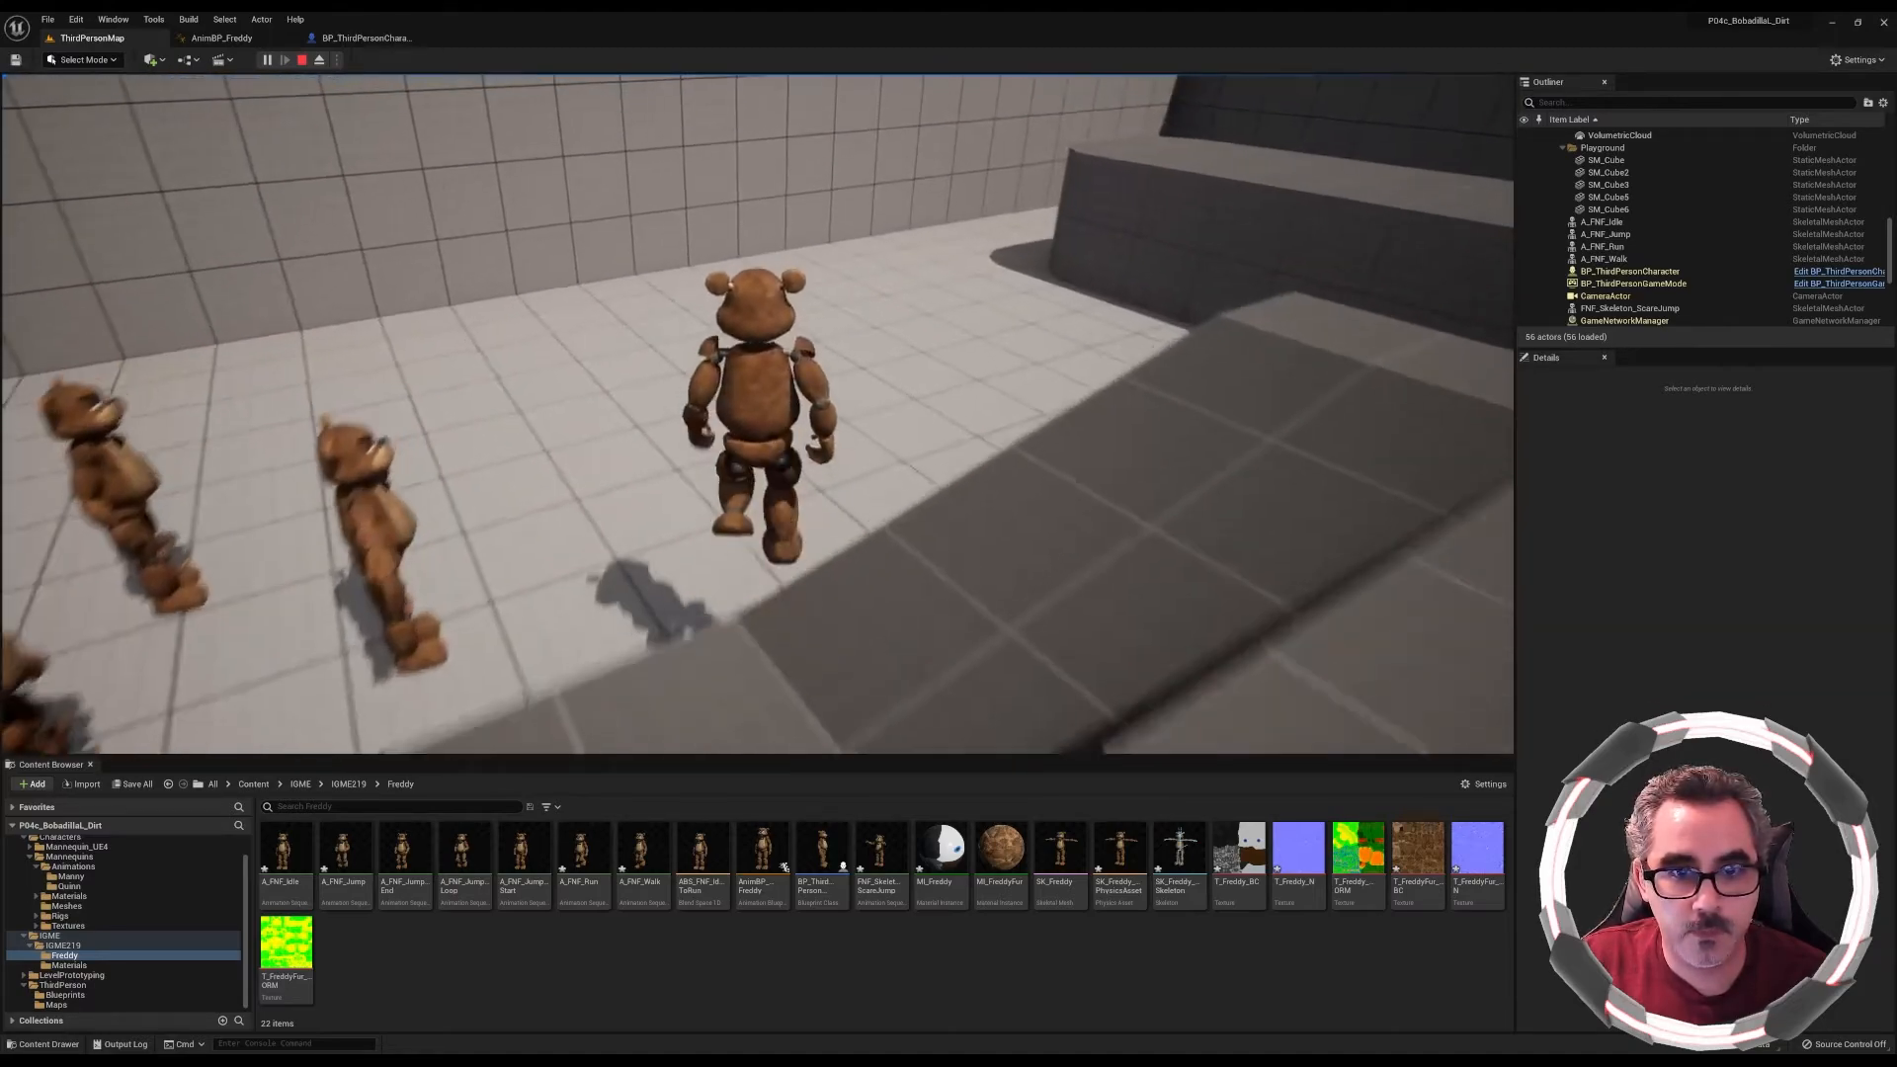
{"action": "key", "text": "space"}
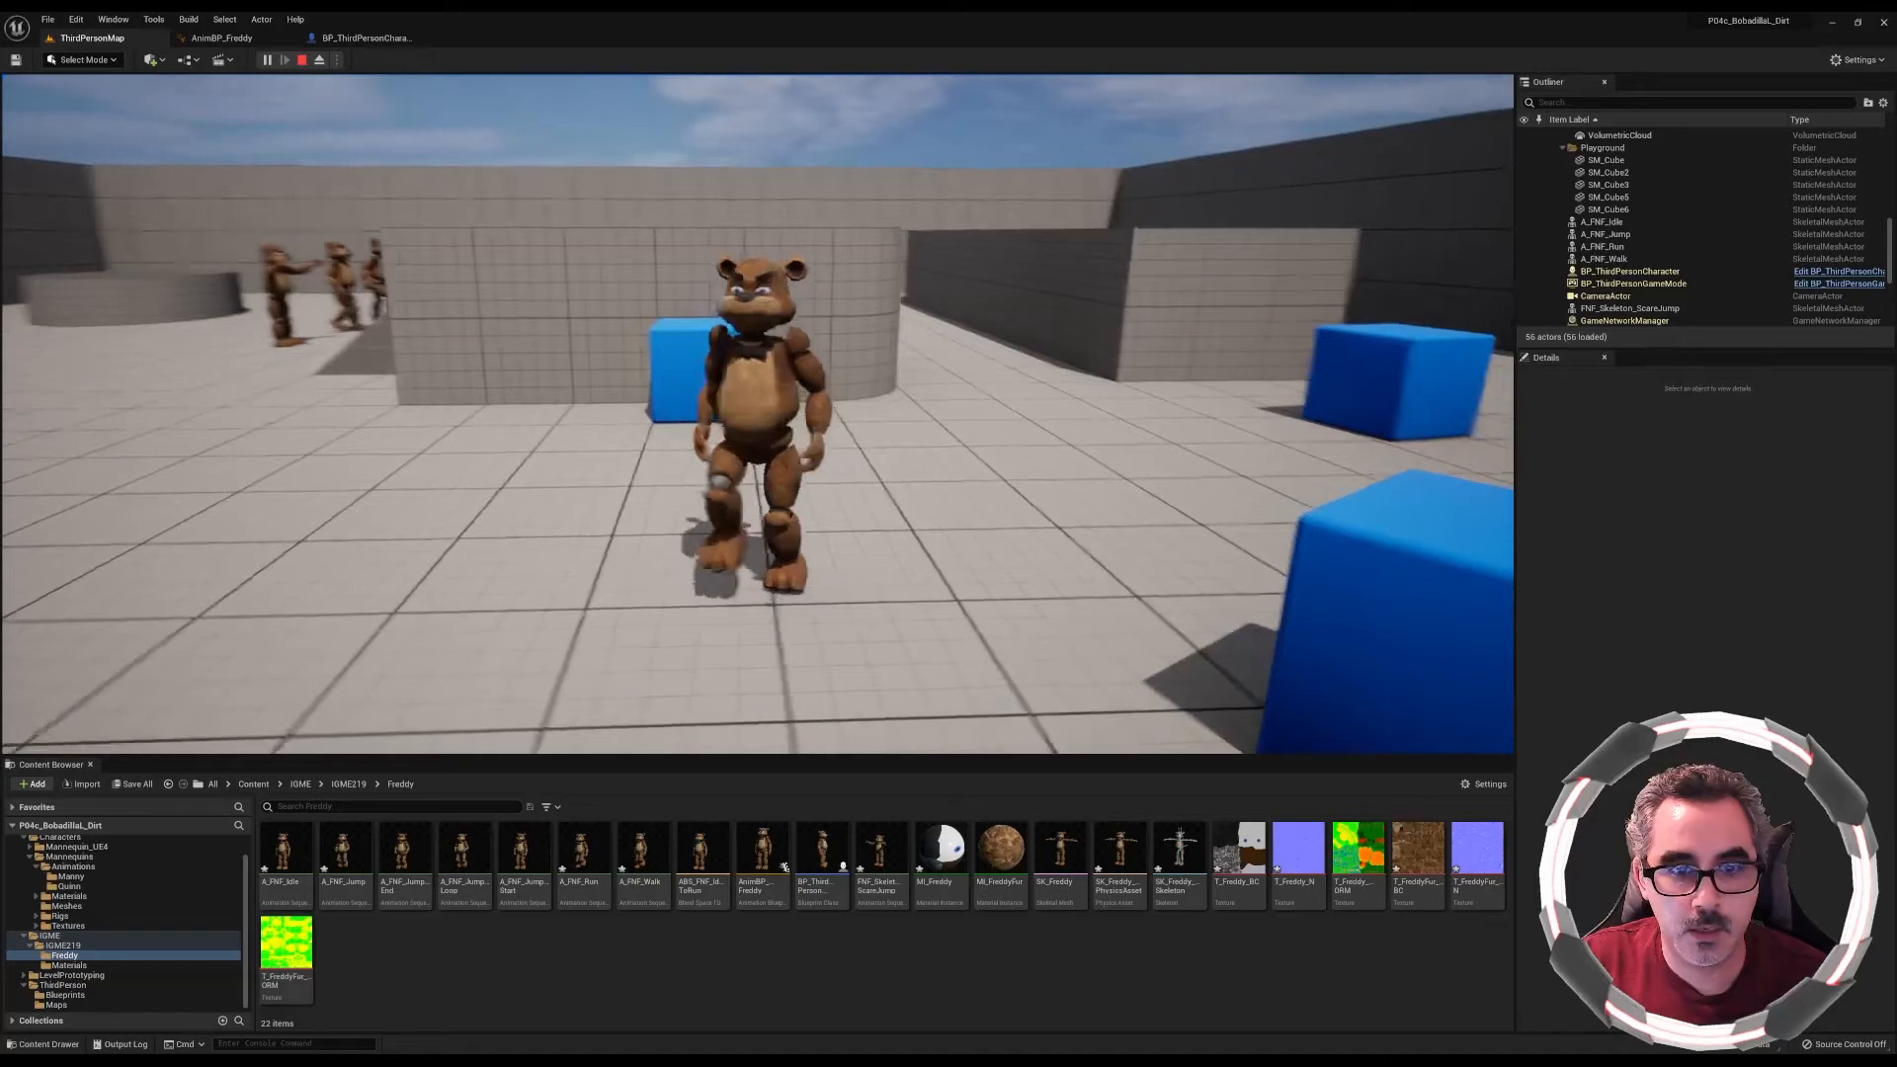
{"action": "key", "text": "w"}
{"action": "key", "text": "space"}
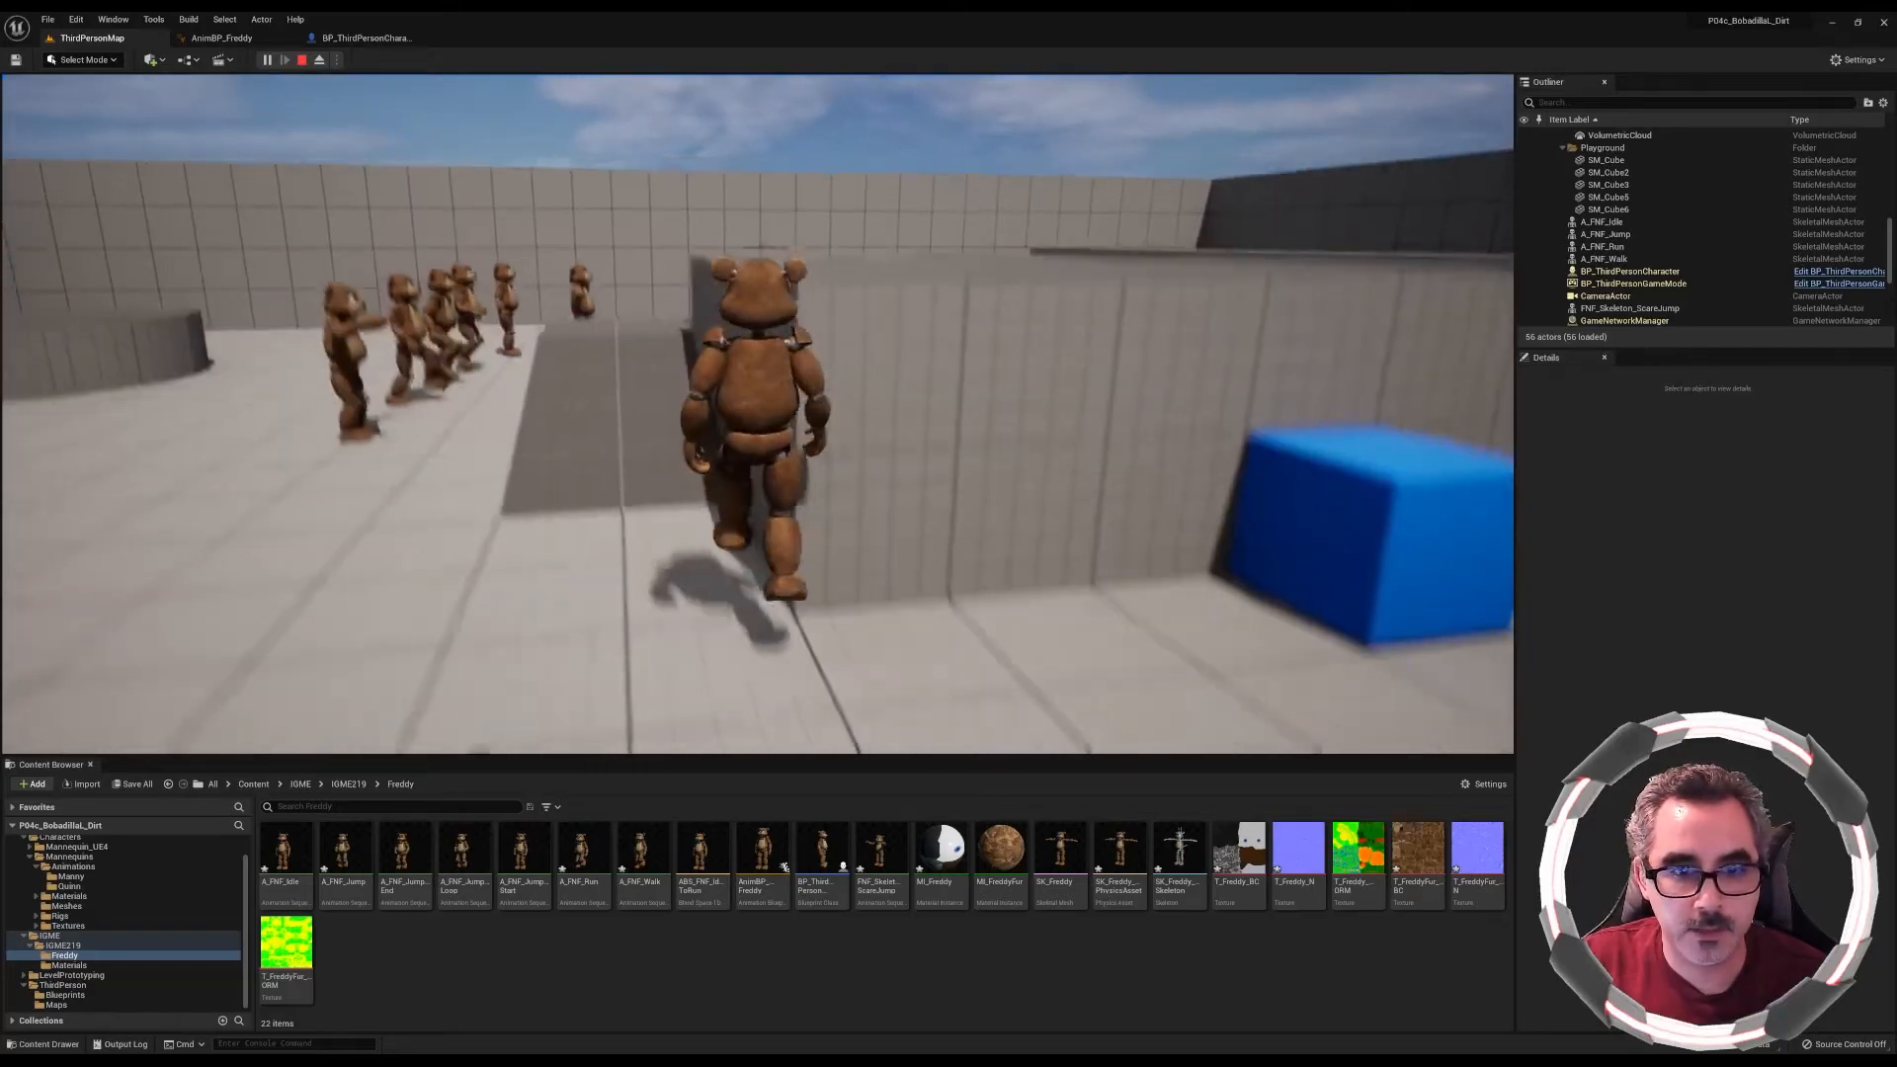
{"action": "key", "text": "w"}
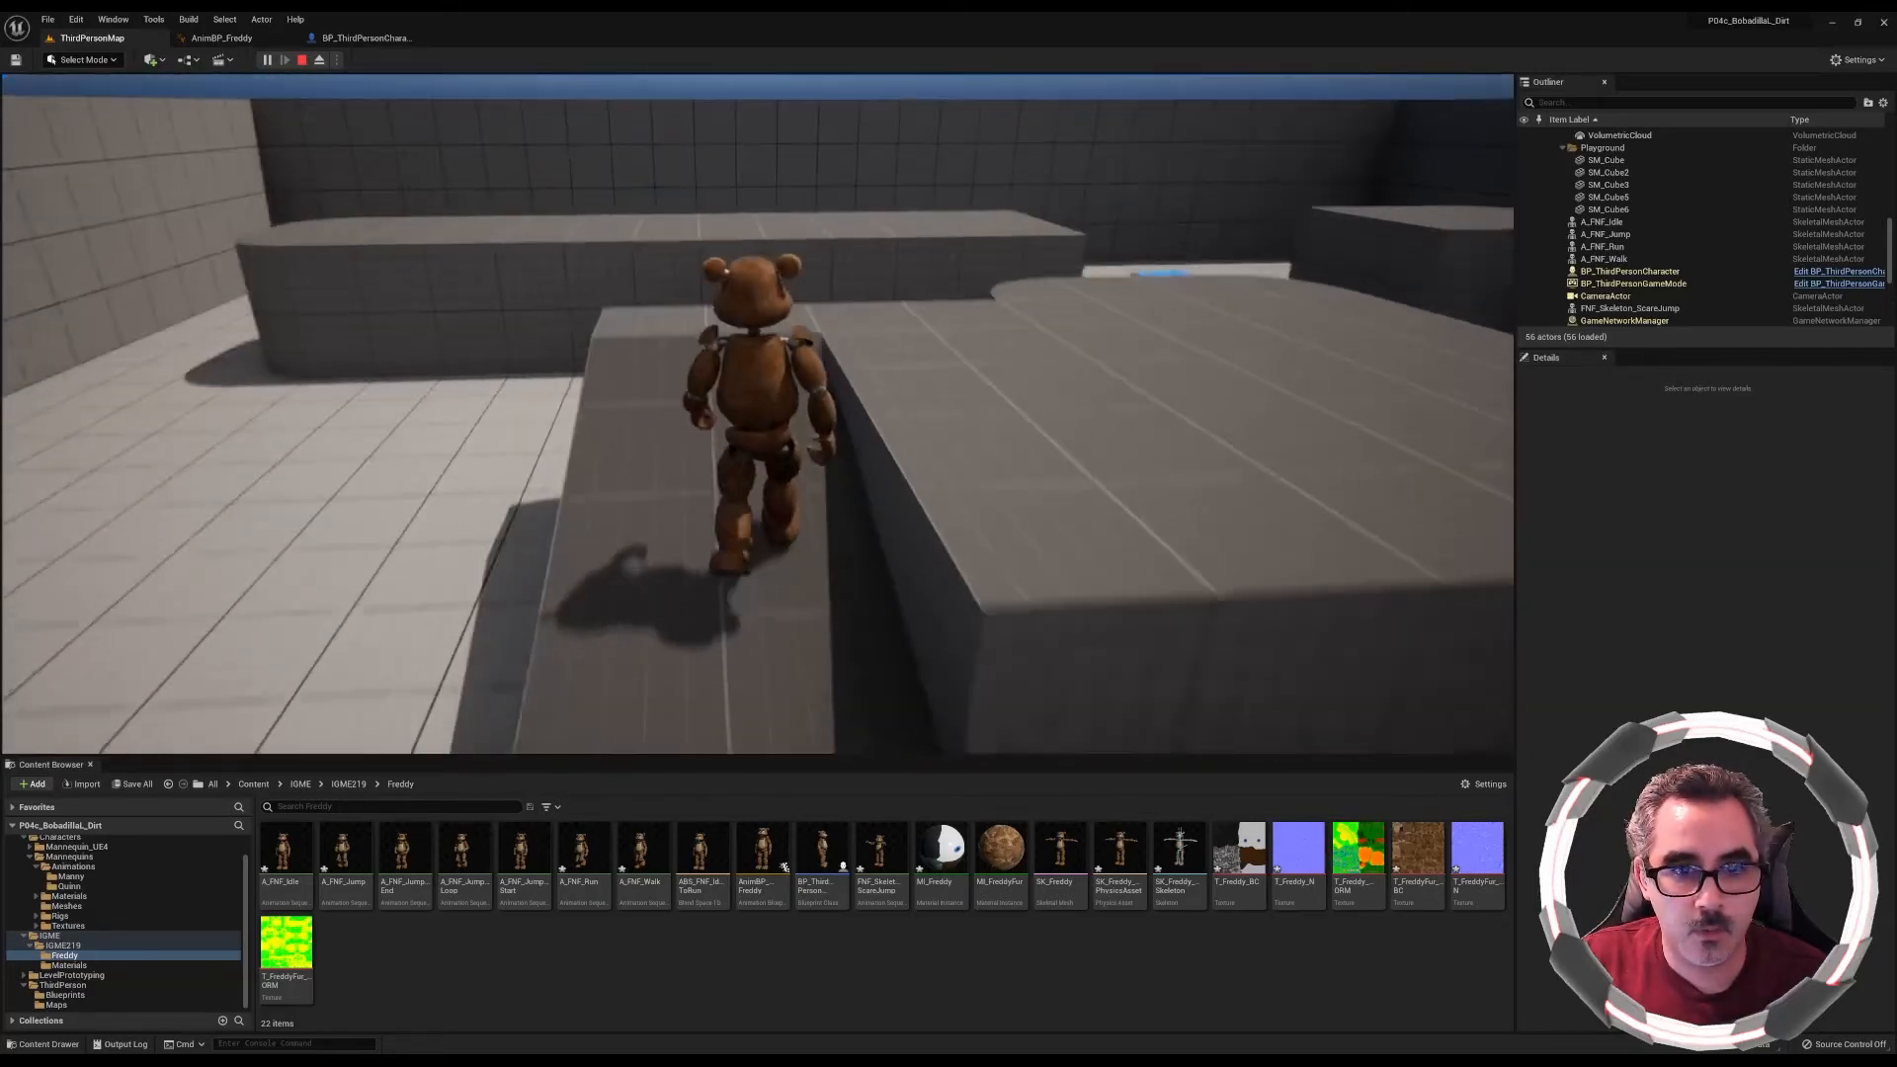
{"action": "key", "text": "w"}
{"action": "key", "text": "space"}
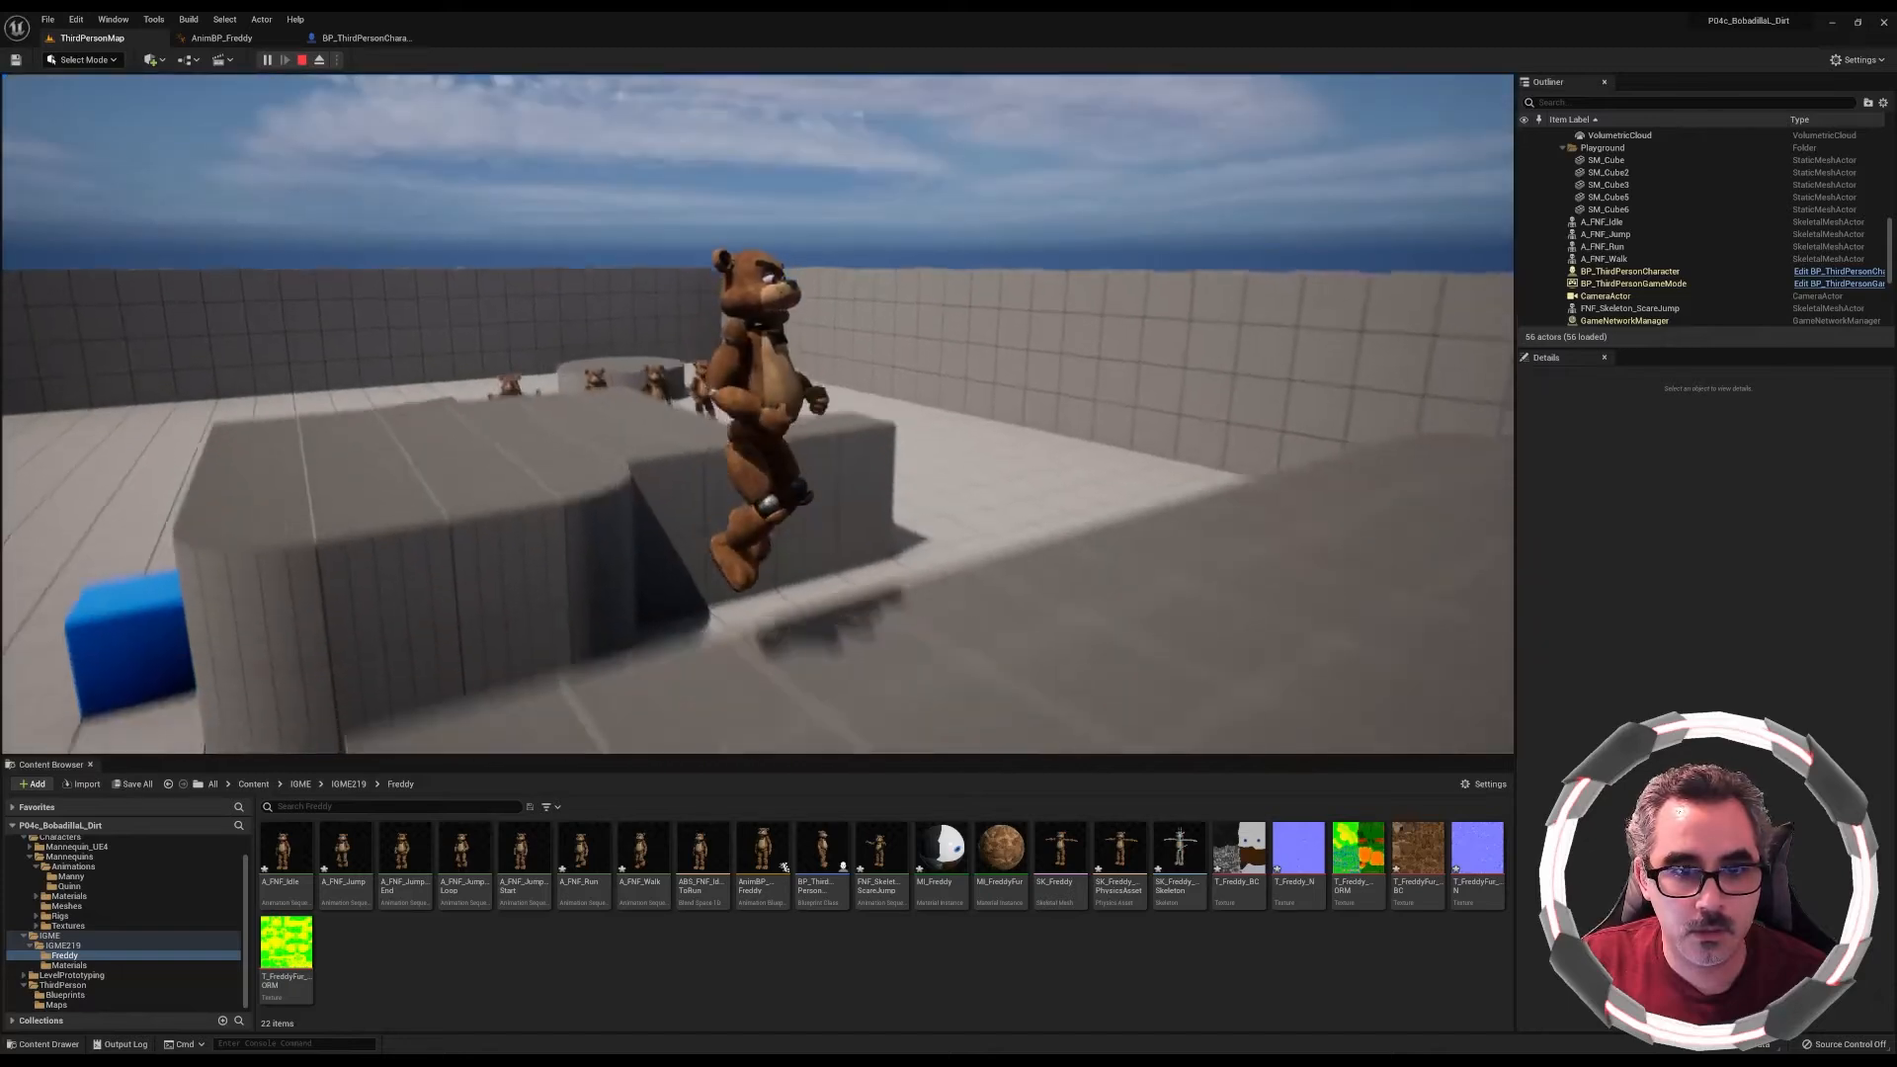
{"action": "key", "text": "space"}
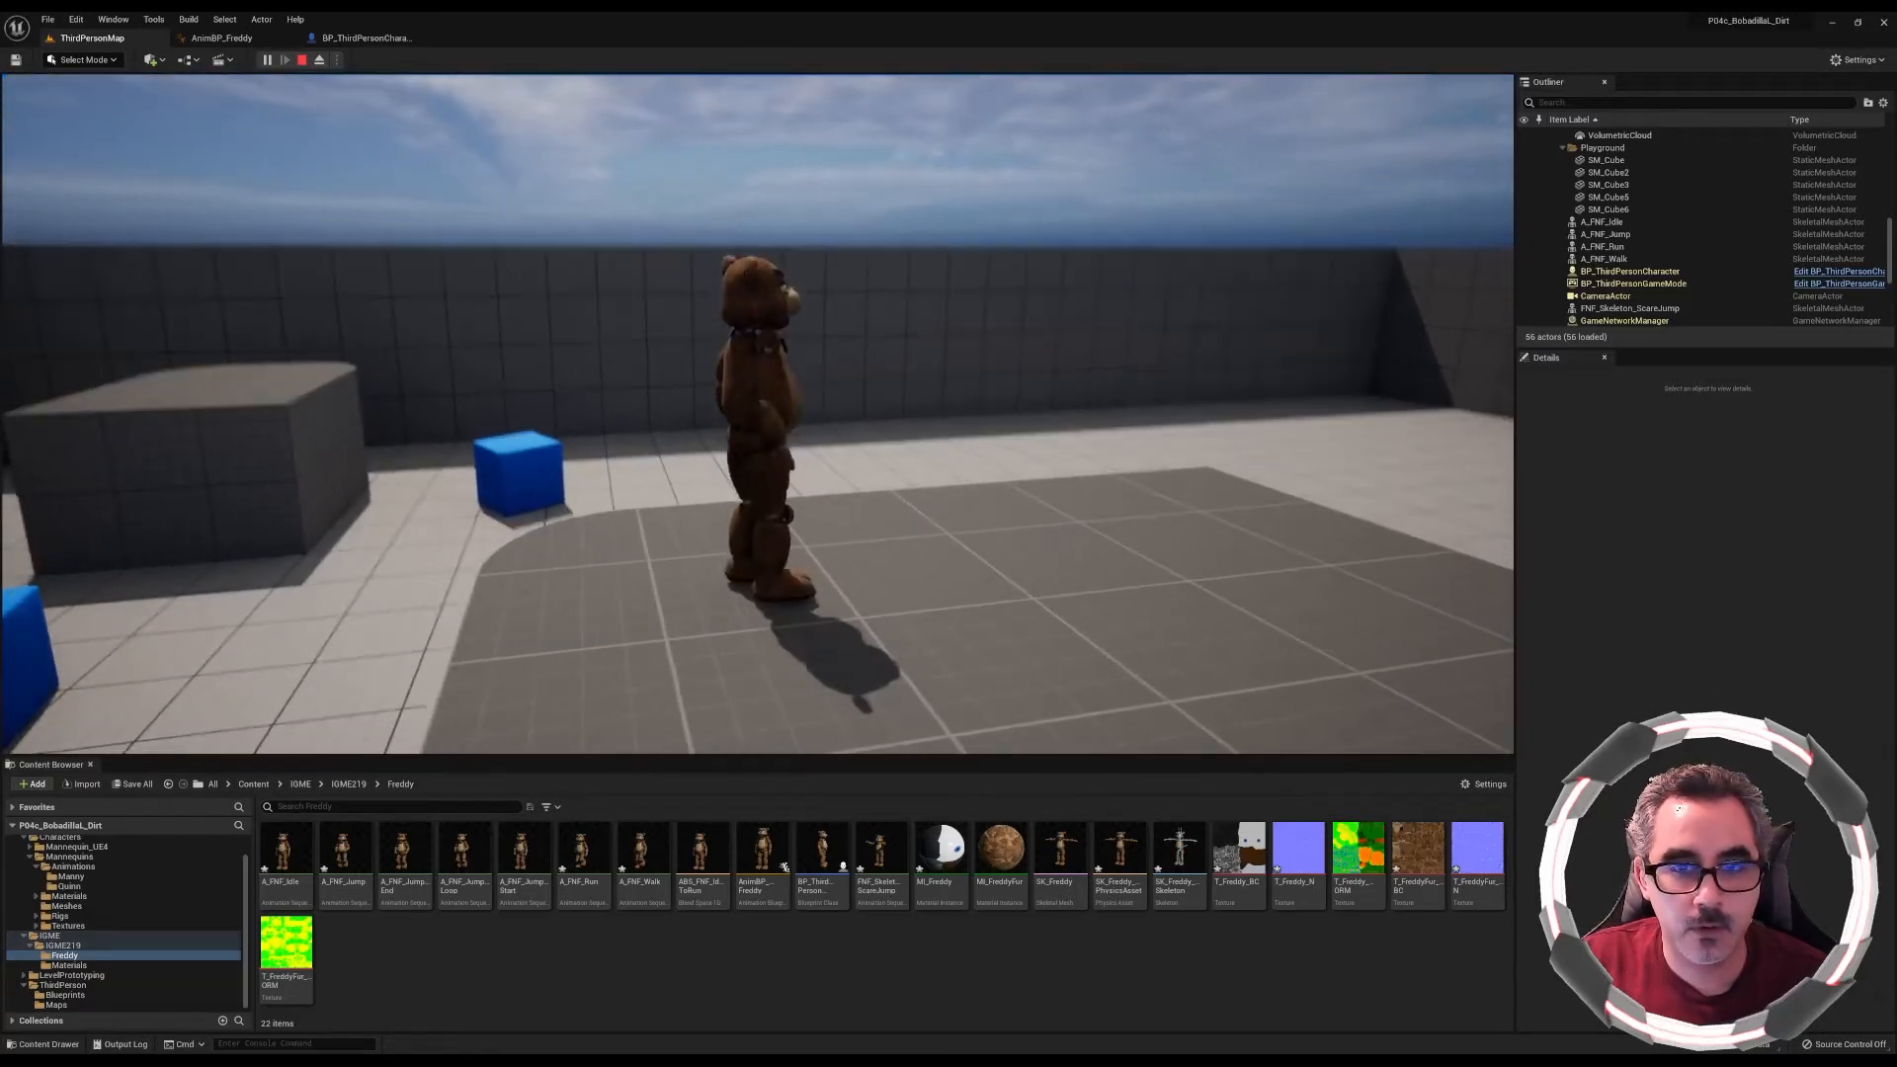
{"action": "key", "text": "Escape"}
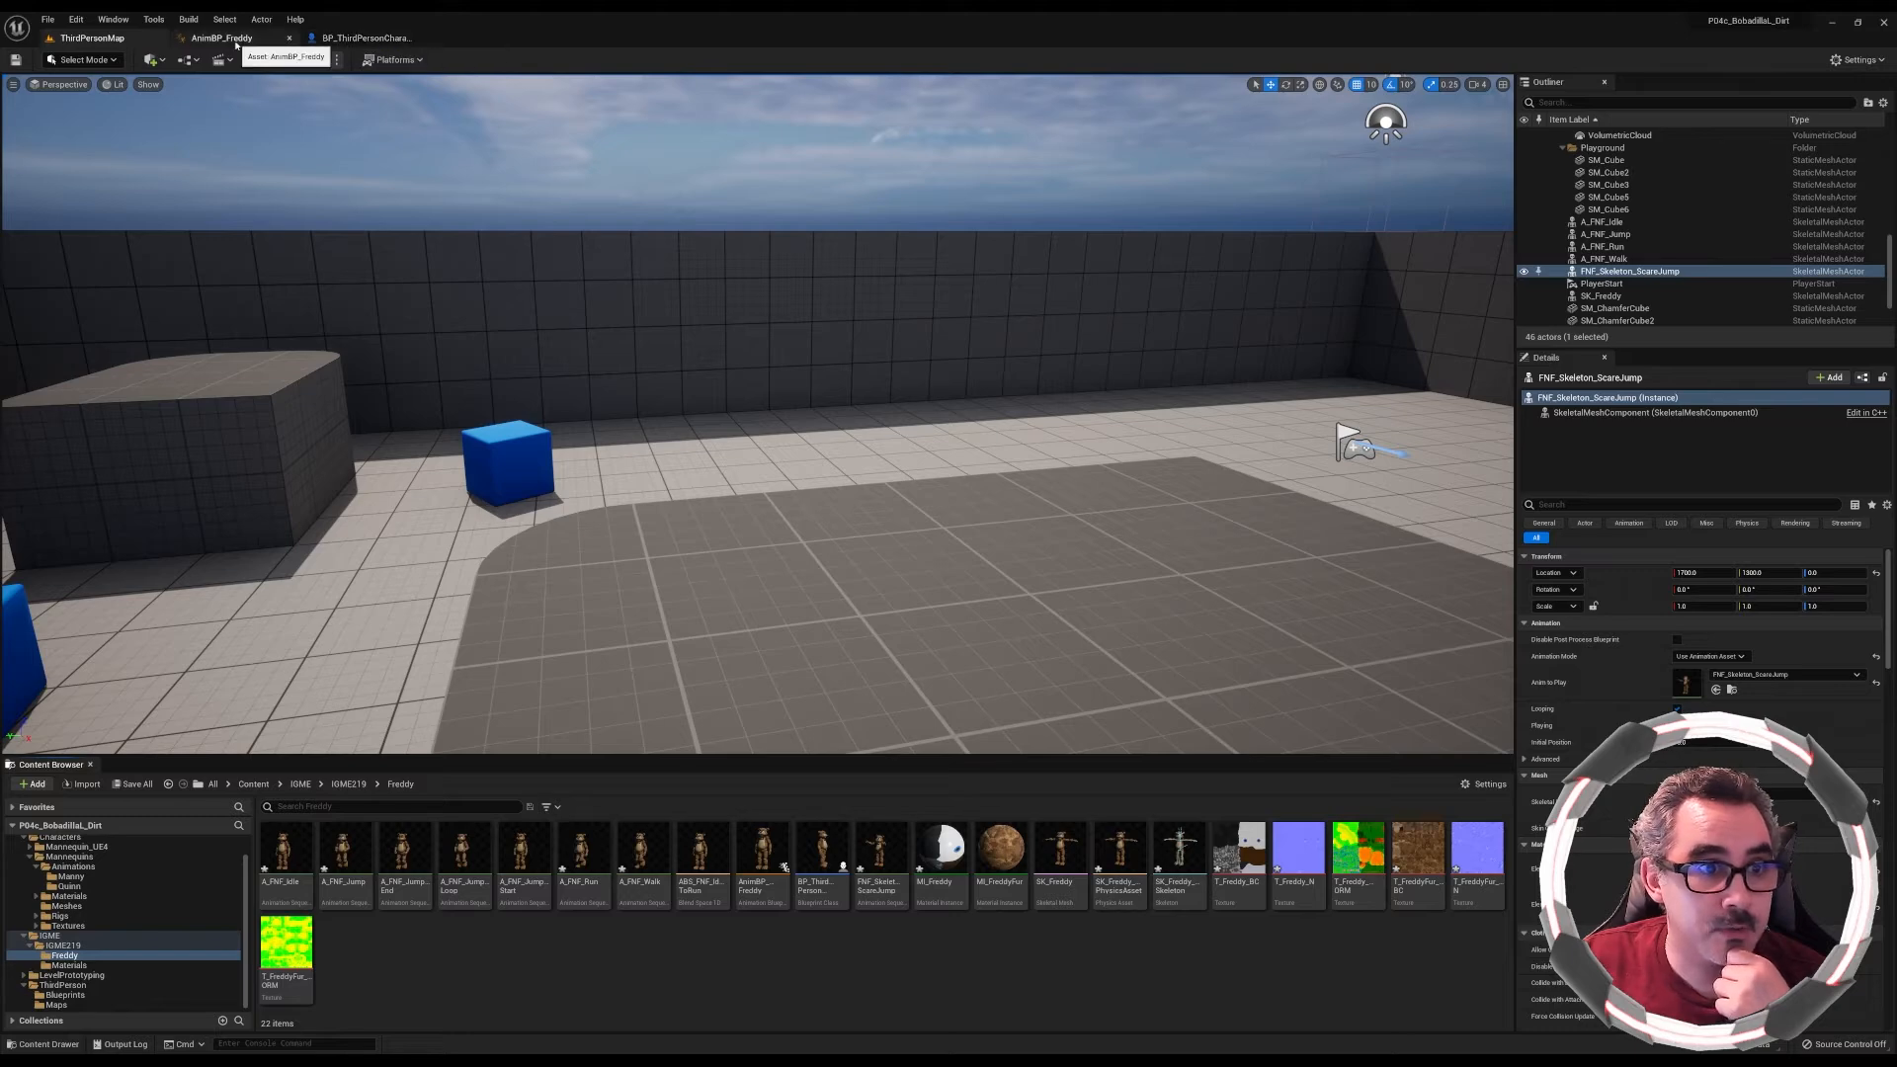
In AnimBP_Freddy's JumpStart state, change the Play Rate of the A_FNF_JumpStart player
{"action": "left_click", "coordinate": [354, 39]}
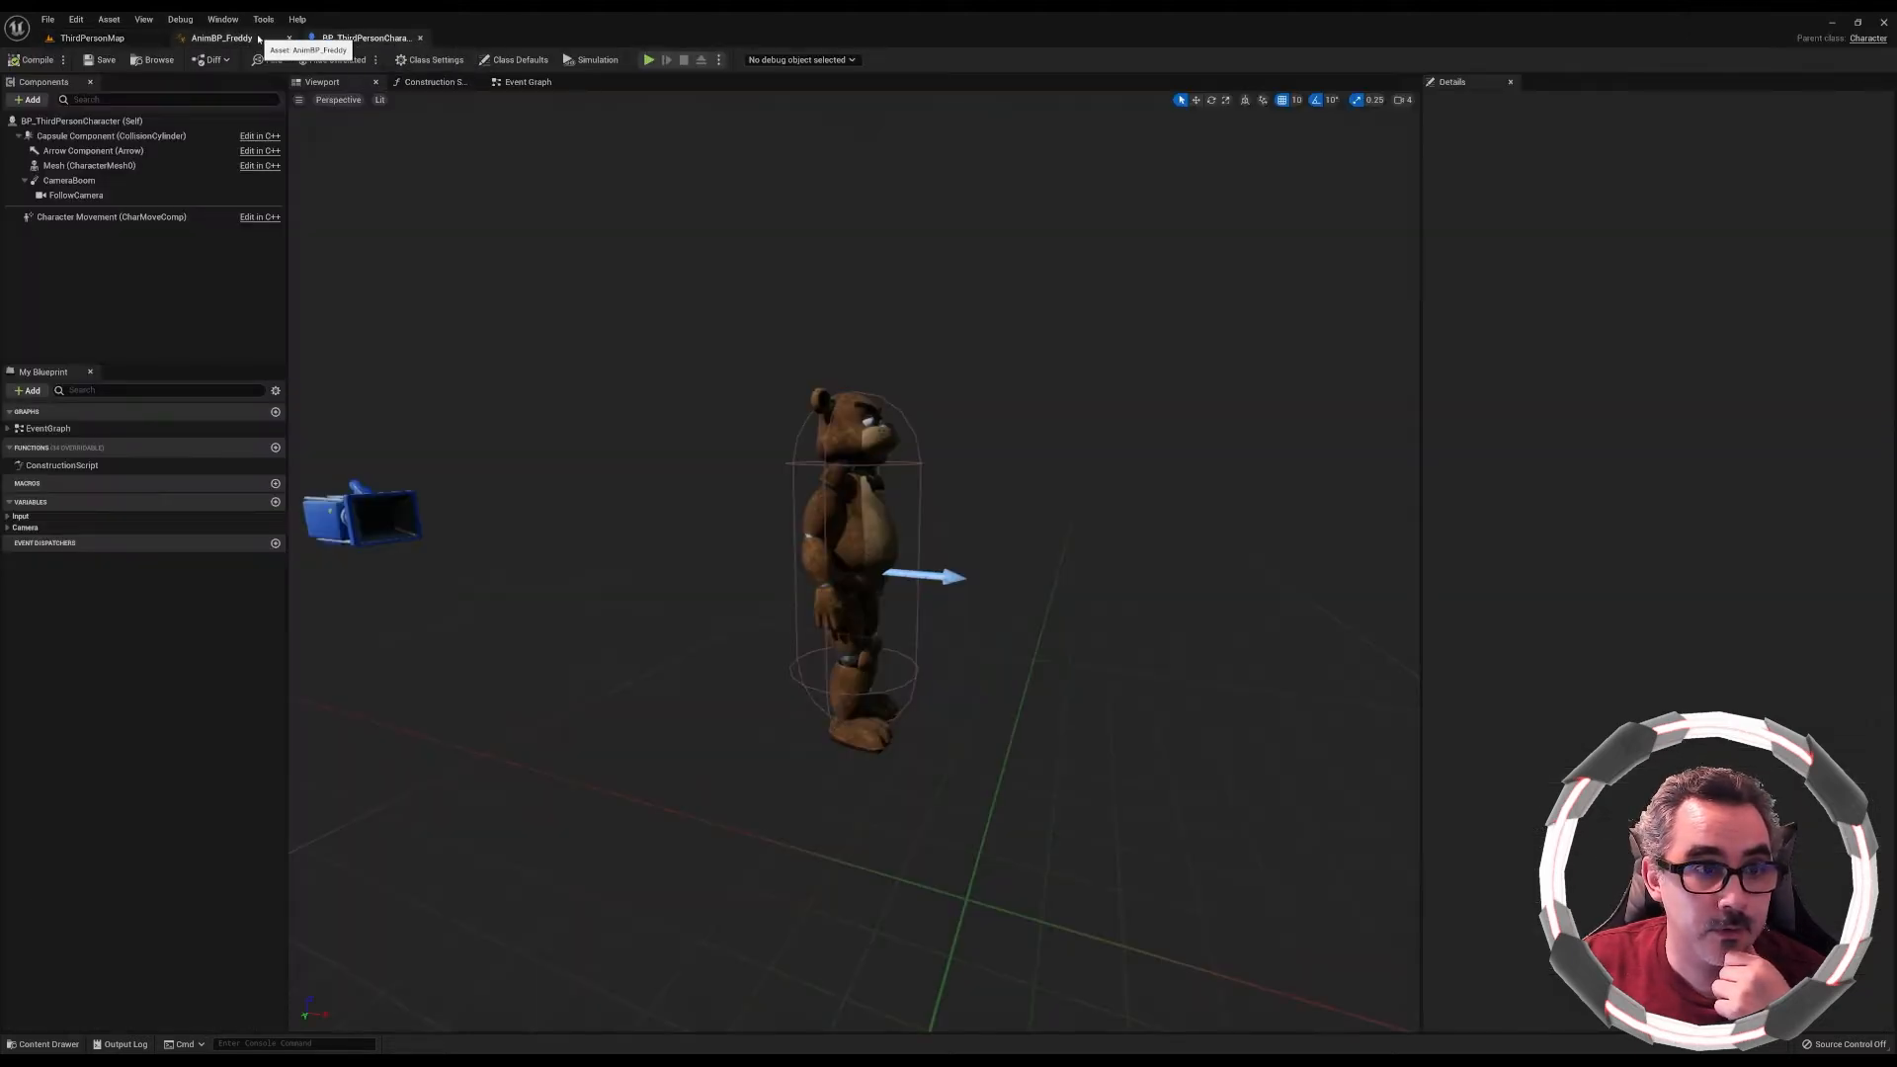
{"action": "left_click", "coordinate": [259, 38]}
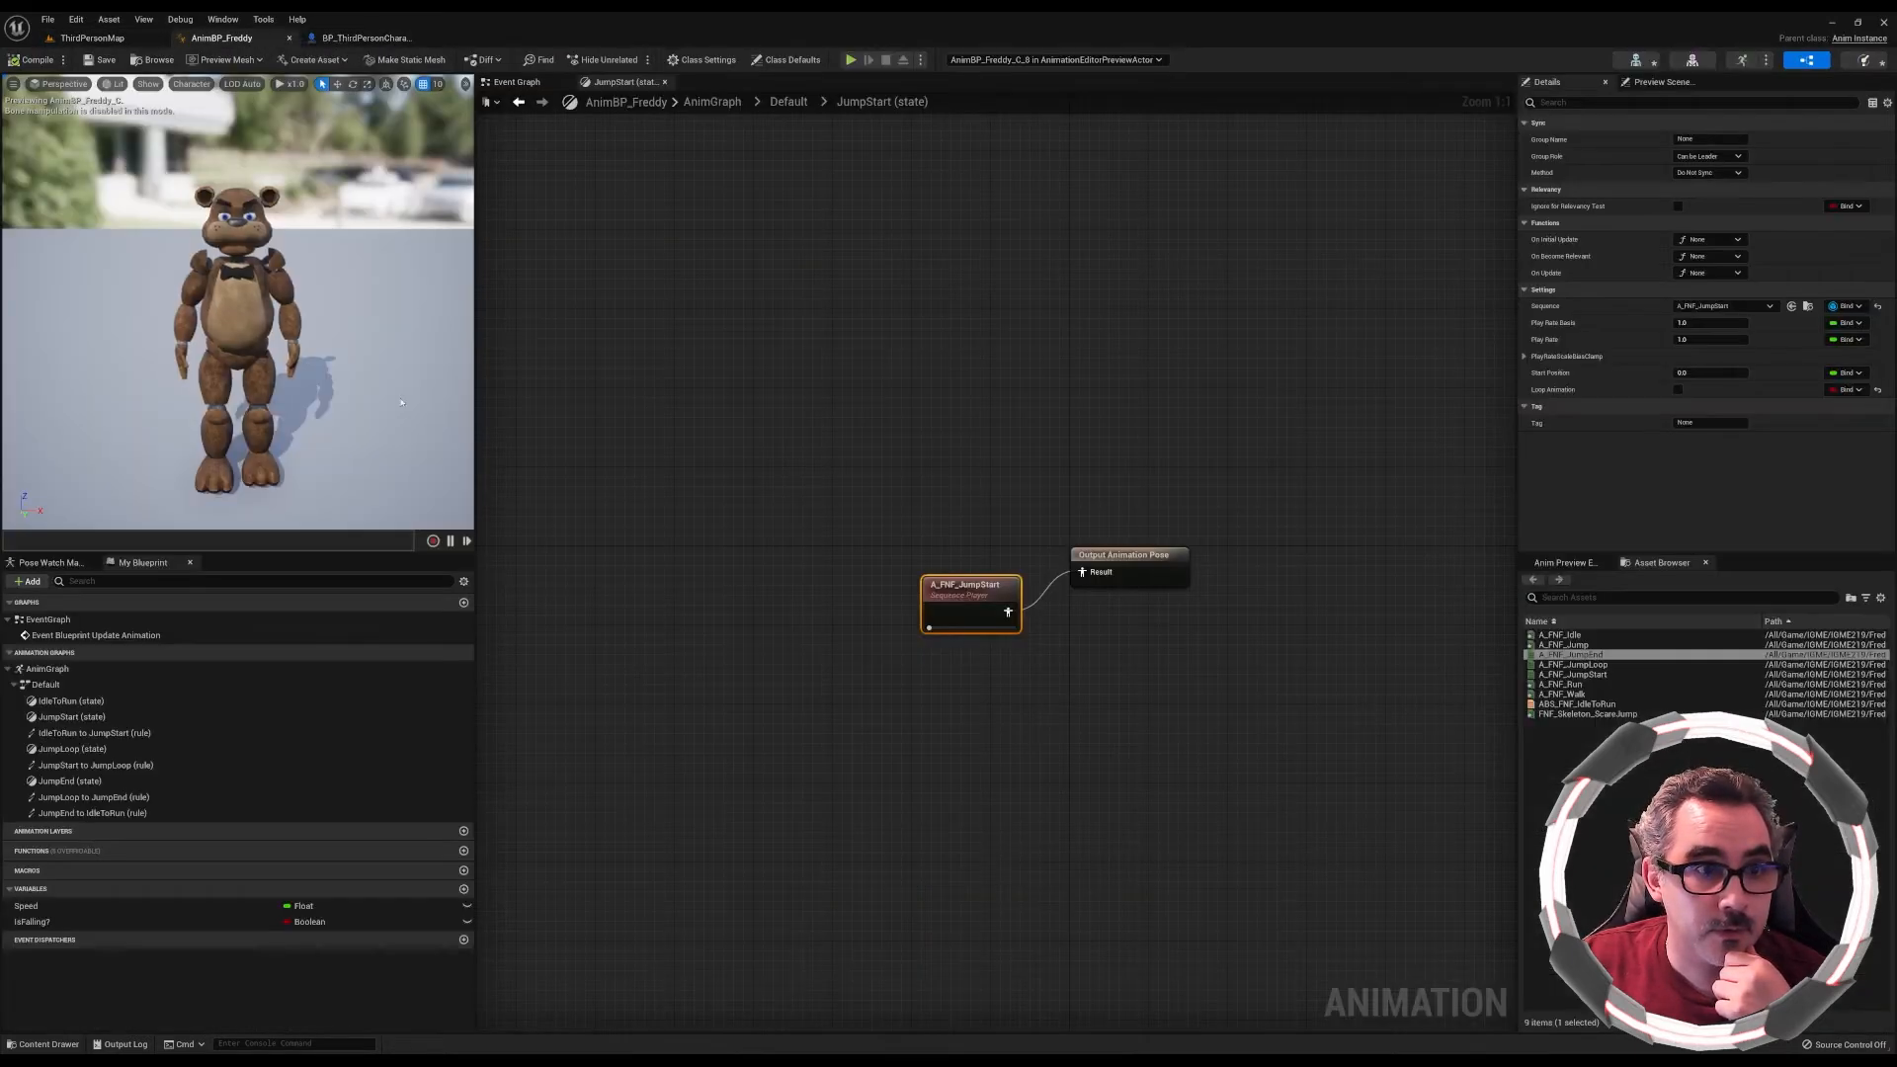
{"action": "left_click", "coordinate": [789, 101]}
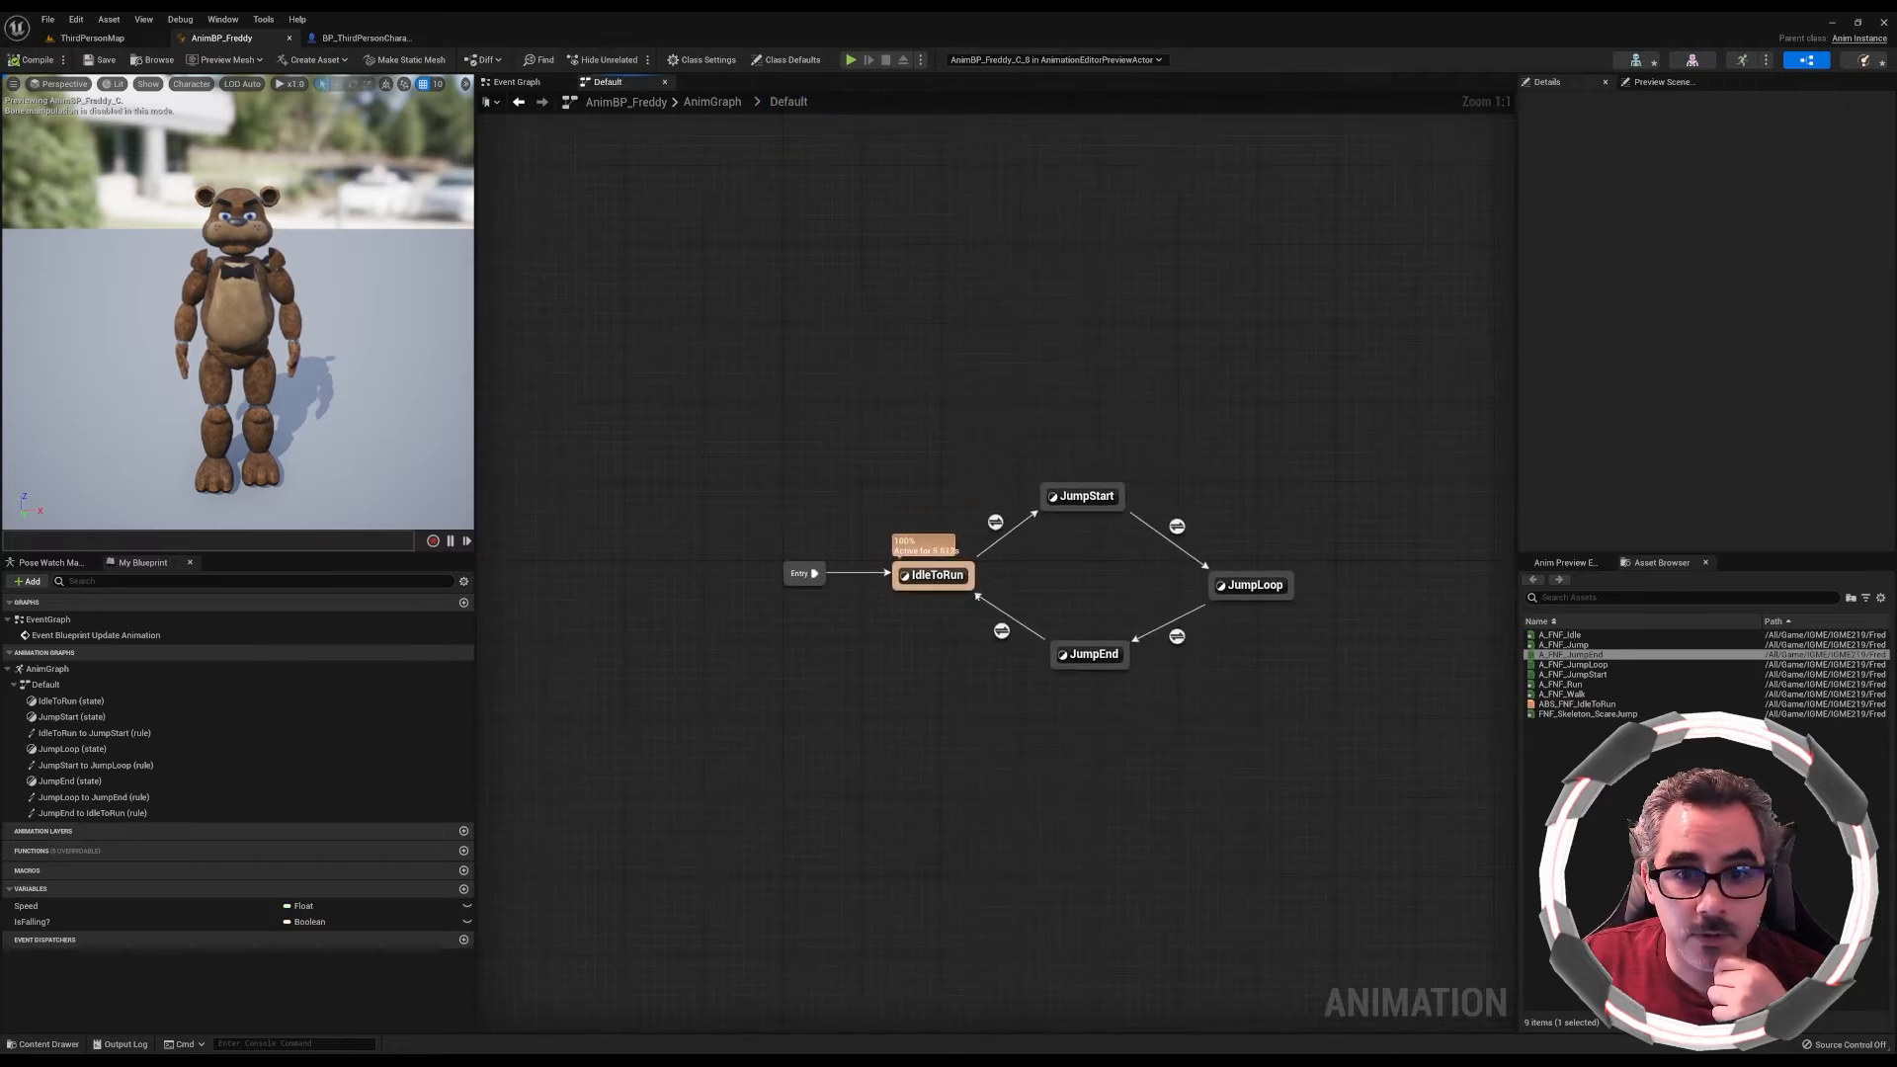
{"action": "double_click", "coordinate": [1072, 496]}
{"action": "left_click_drag", "start_coordinate": [1098, 554], "coordinate": [1109, 580]}
{"action": "left_click", "coordinate": [1004, 591]}
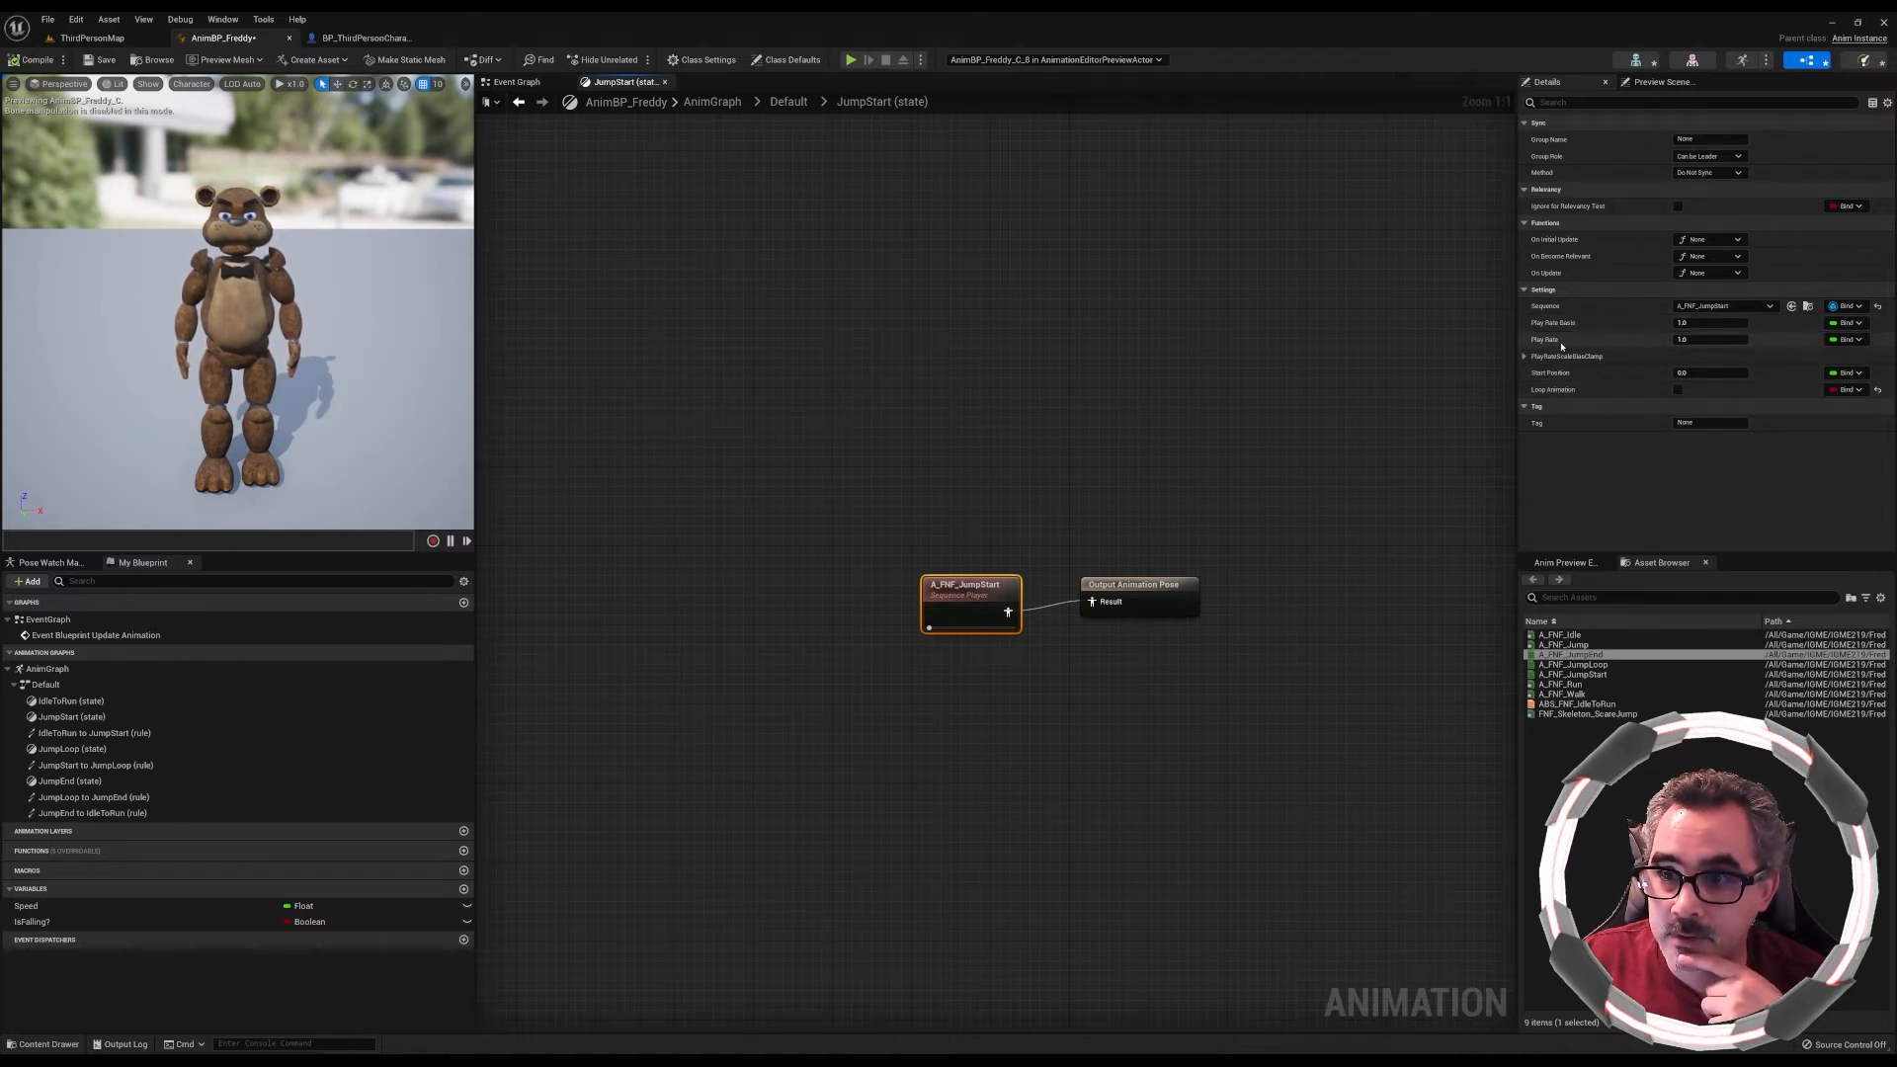
{"action": "left_click", "coordinate": [1695, 341]}
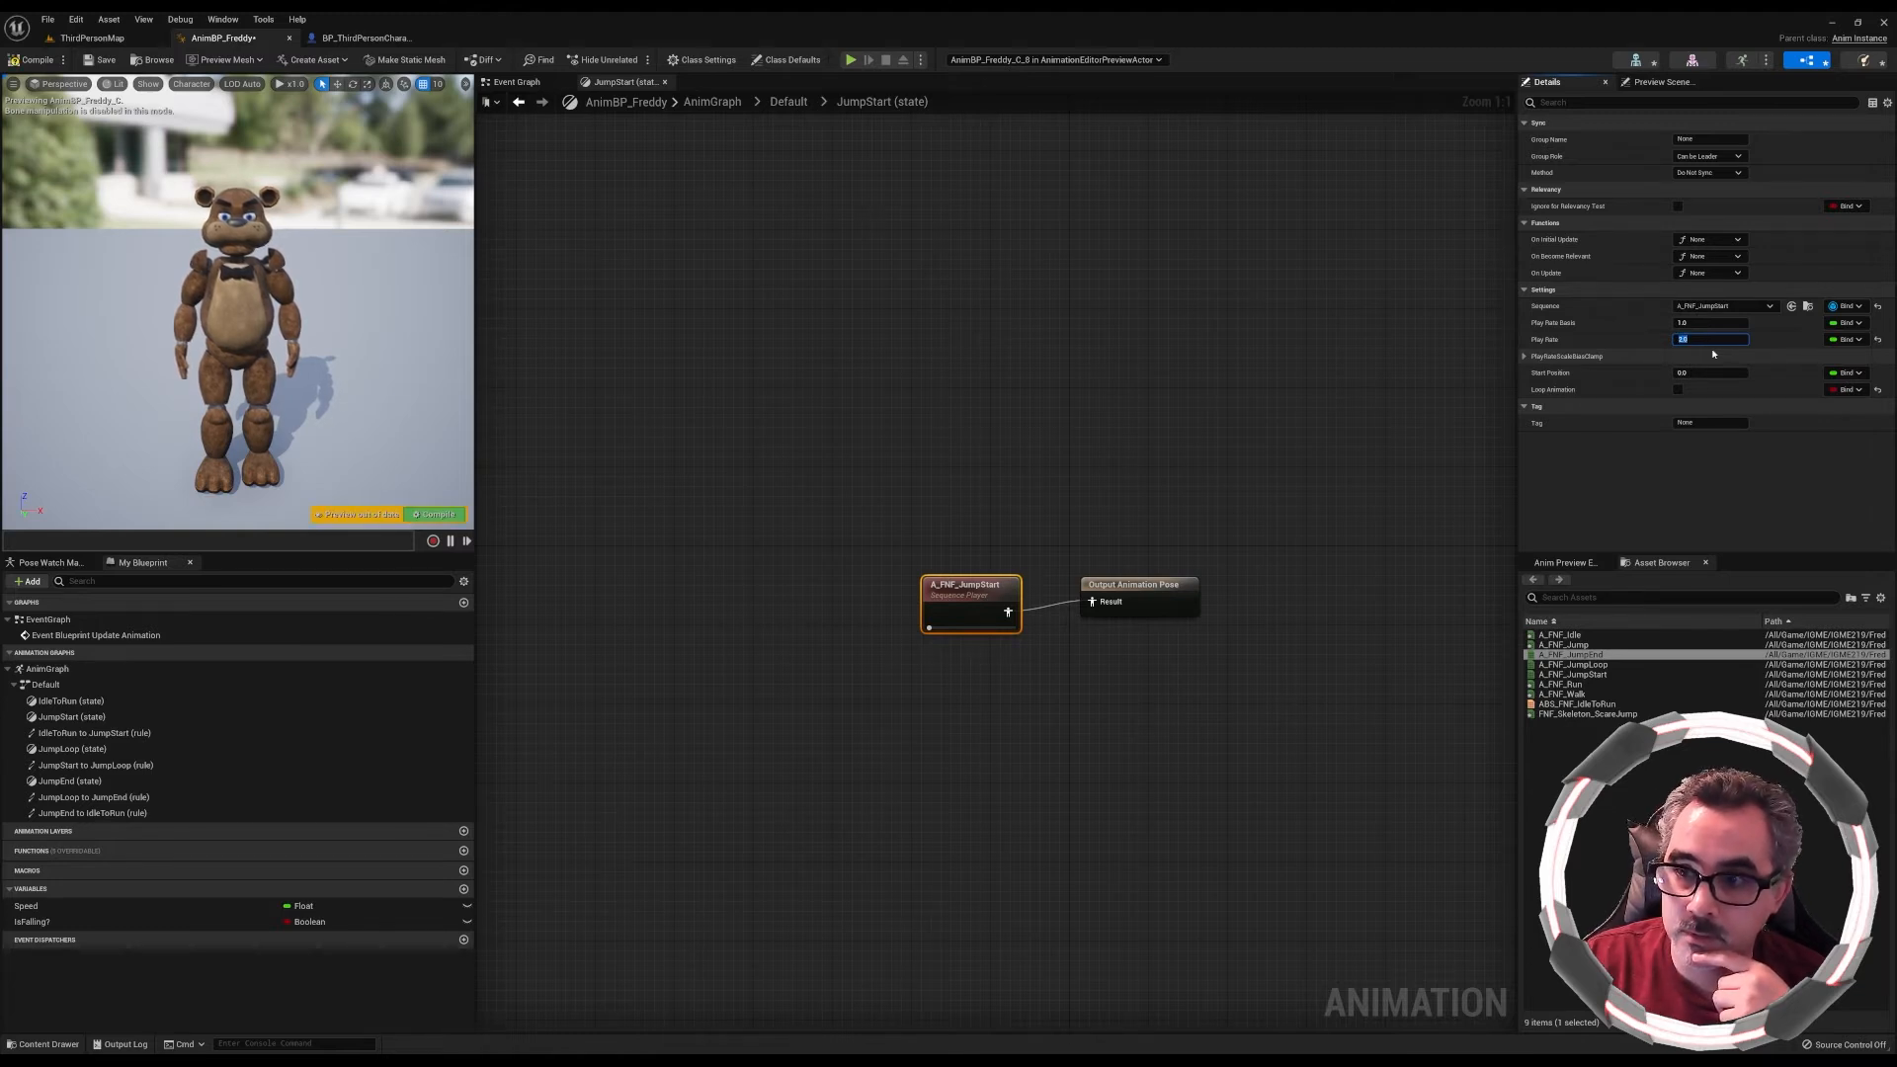
Set the Play Rate of the A_FNF_JumpLoop player in the JumpLoop state to 0.7
{"action": "left_click", "coordinate": [788, 102]}
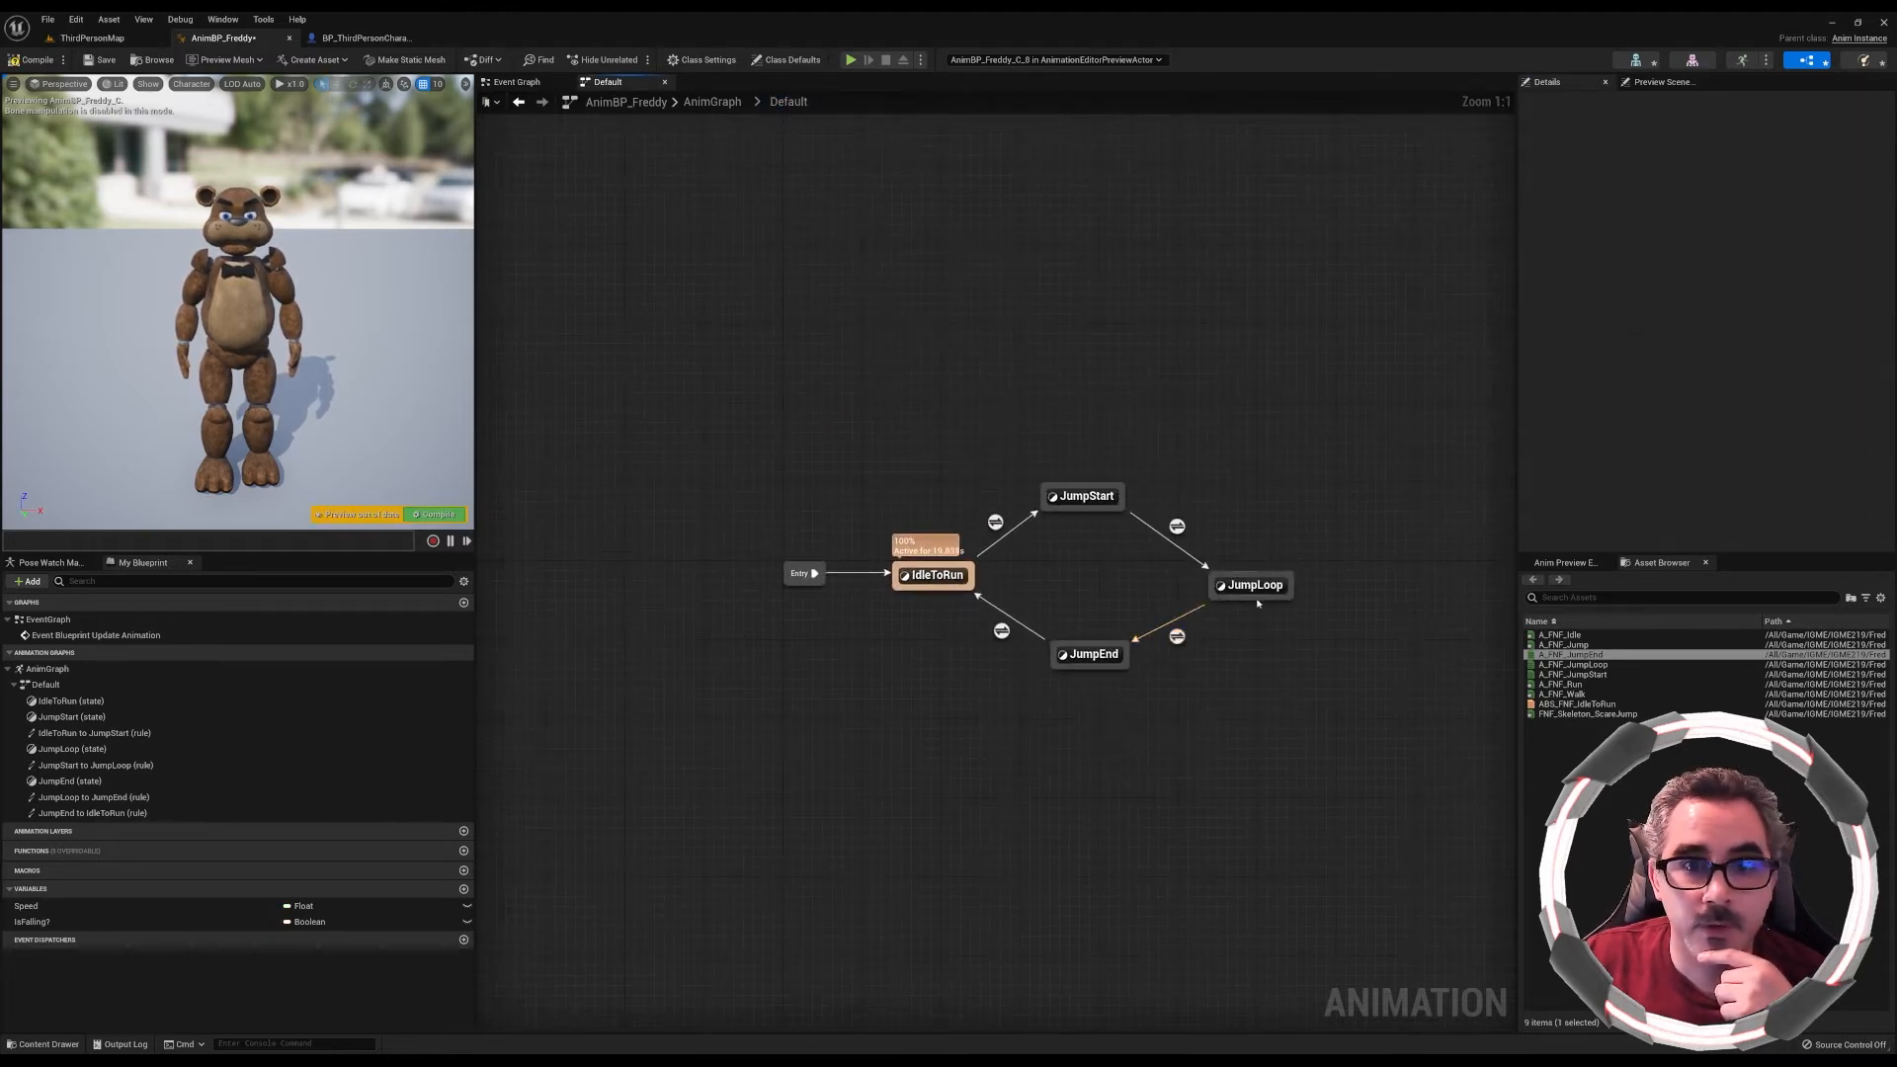
{"action": "double_click", "coordinate": [1249, 587]}
{"action": "left_click", "coordinate": [984, 576]}
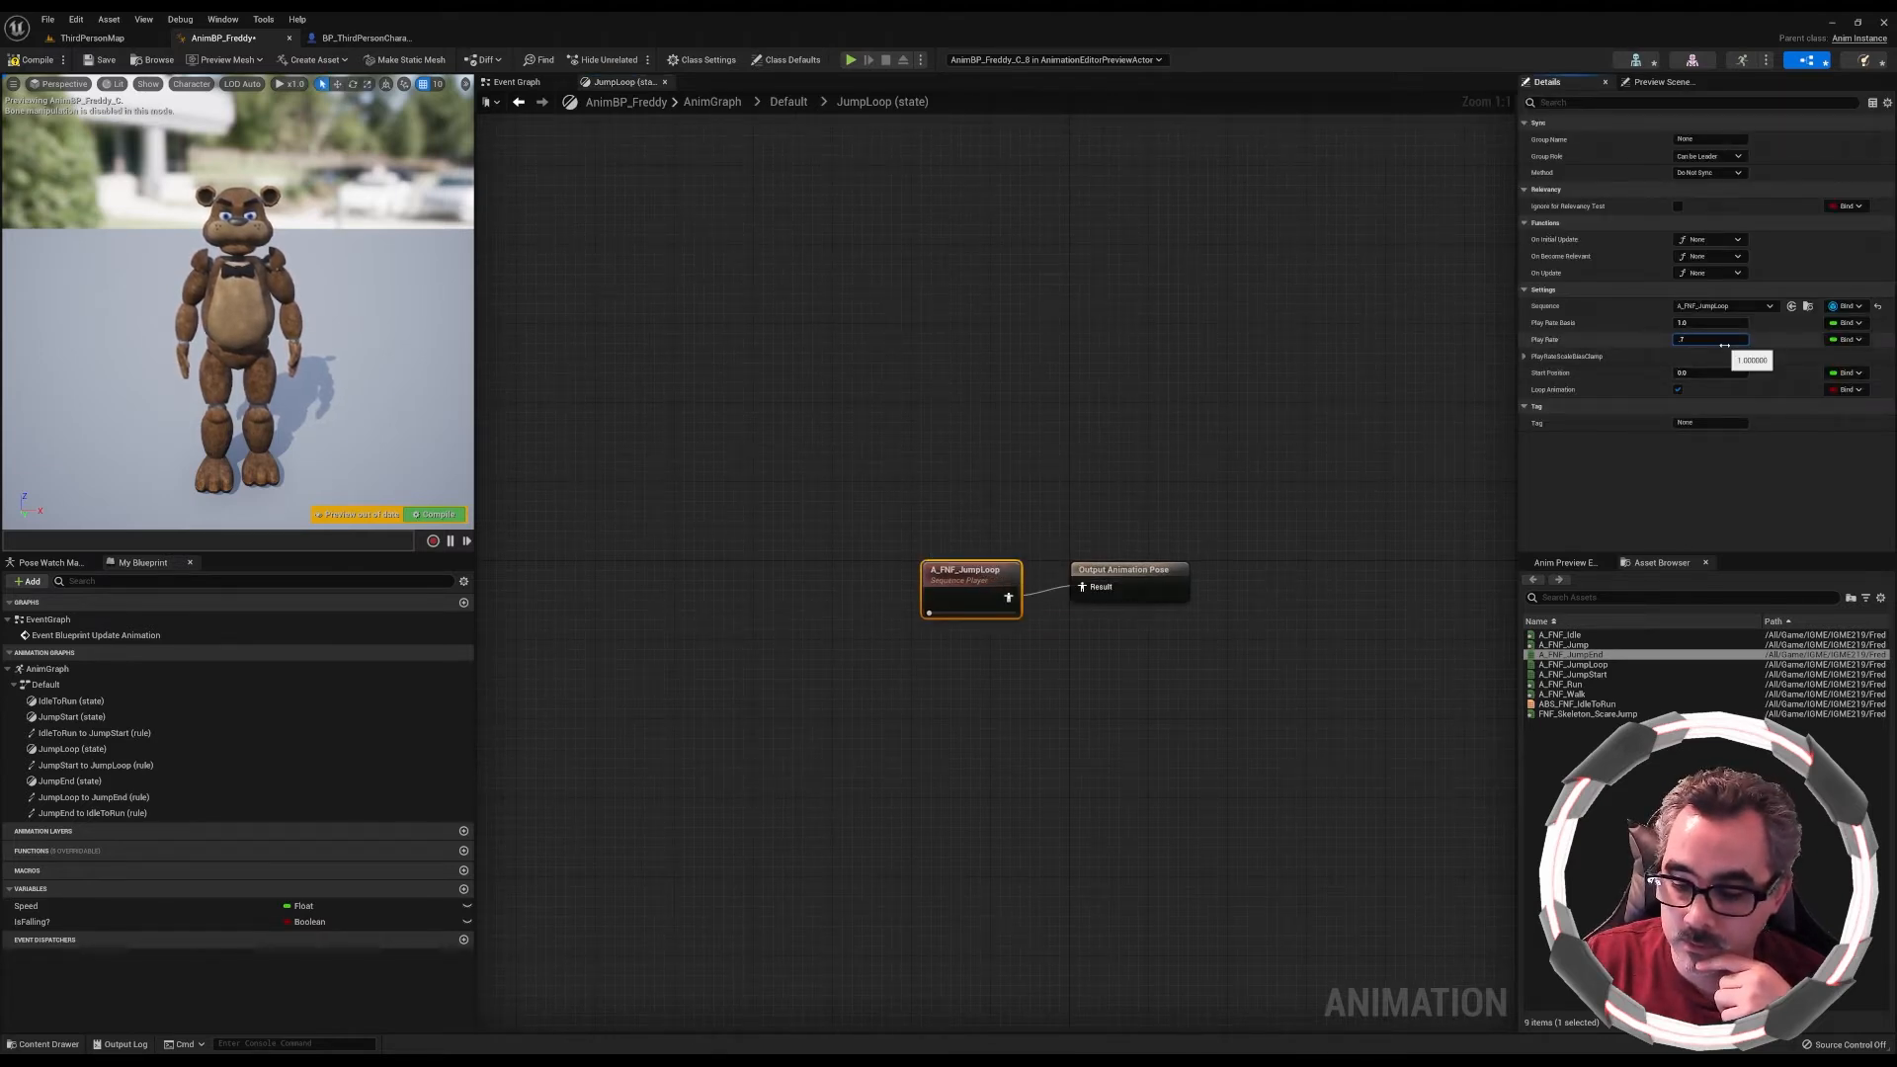
Change the Play Rate of the A_FNF_JumpEnd player in the JumpEnd state
{"action": "left_click", "coordinate": [788, 102]}
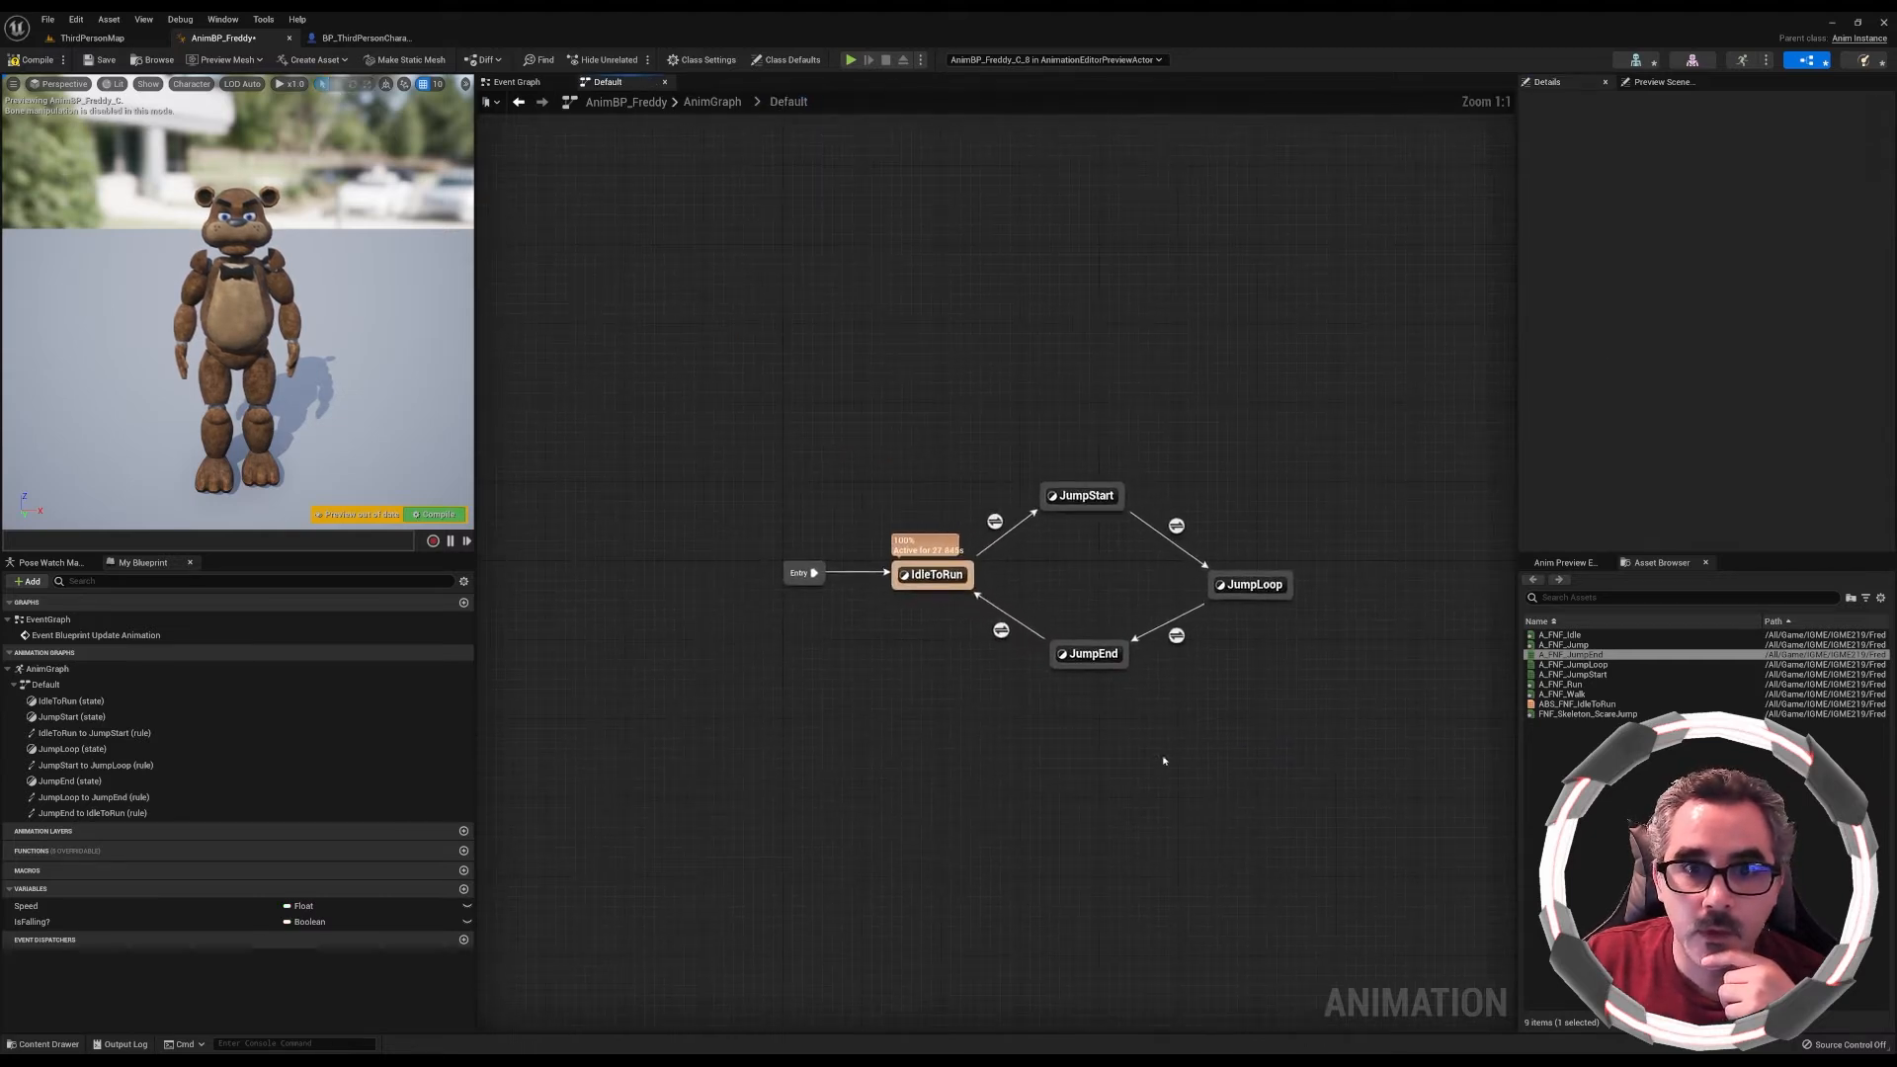
{"action": "double_click", "coordinate": [1095, 655]}
{"action": "left_click", "coordinate": [979, 591]}
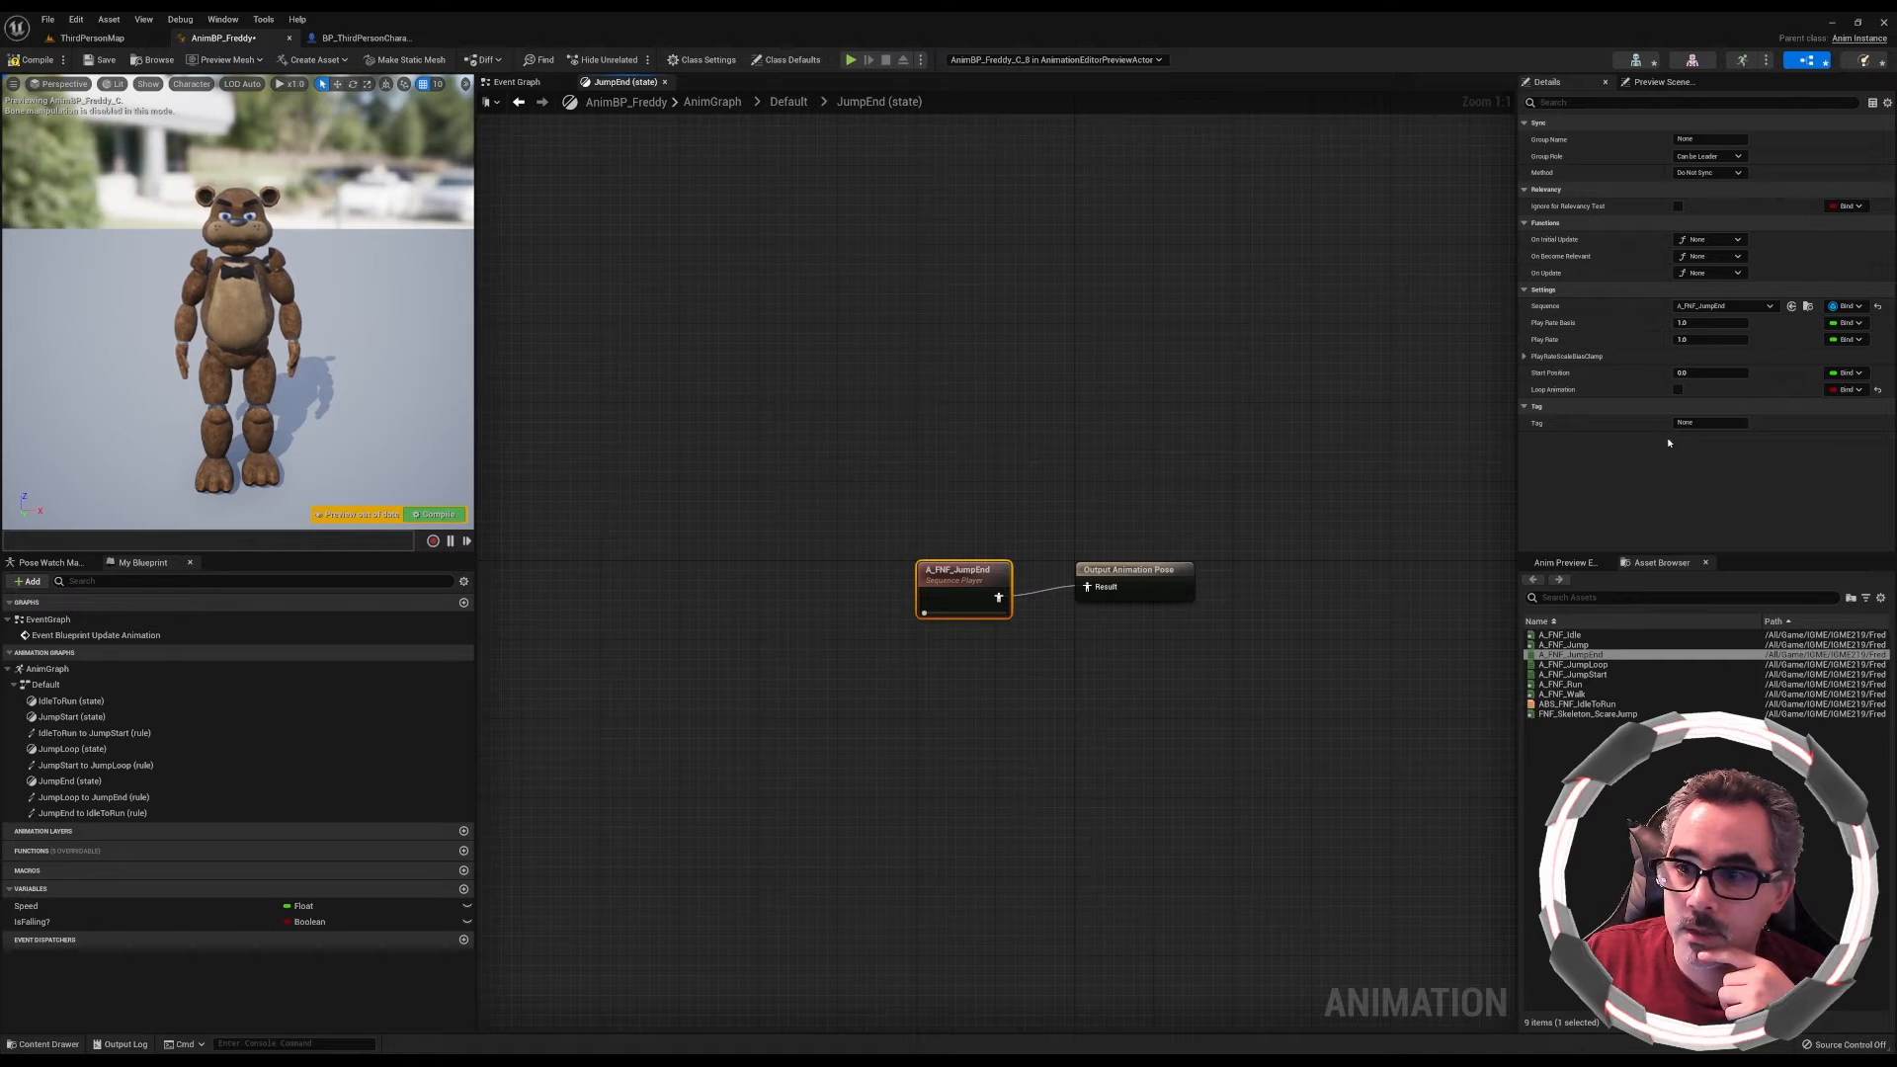
{"action": "left_click", "coordinate": [1694, 339]}
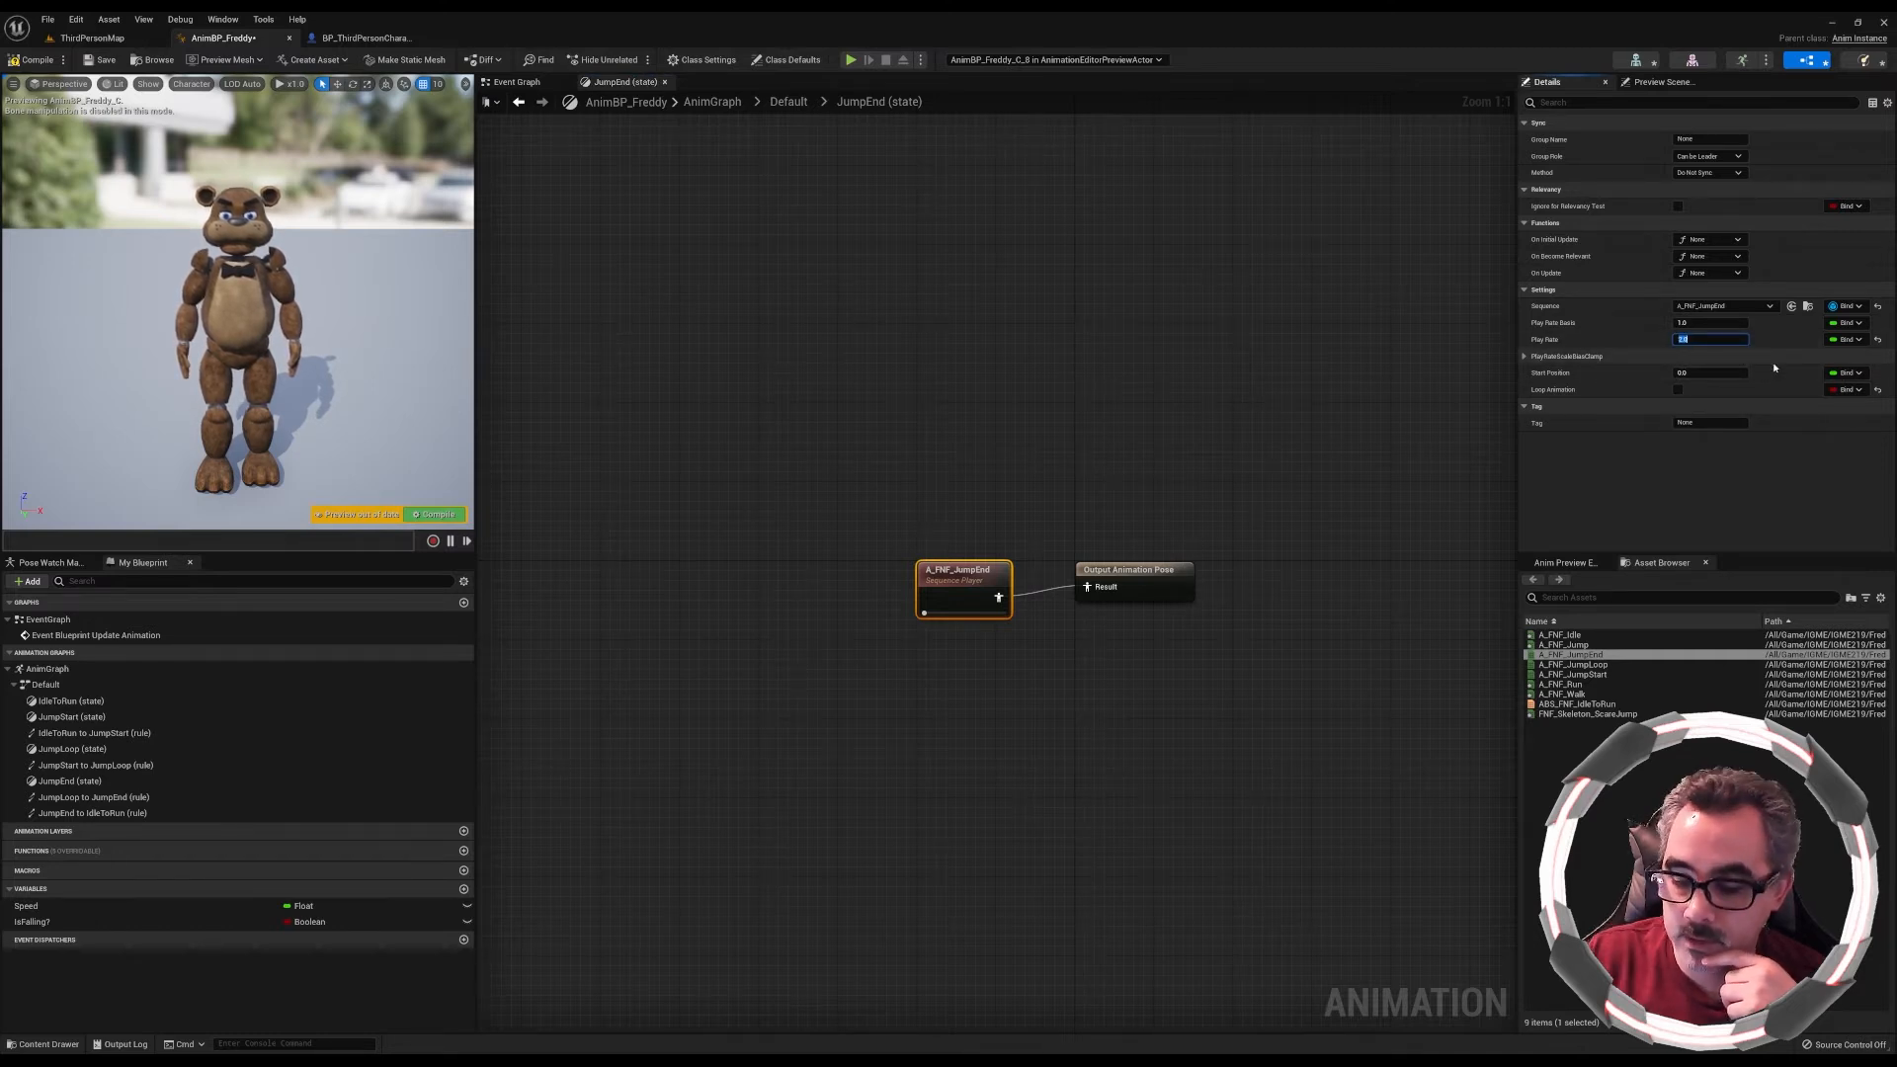
Examine the sequence players inside the JumpLoop and JumpStart states of the Default state machine
{"action": "left_click", "coordinate": [789, 102]}
{"action": "double_click", "coordinate": [1230, 581]}
{"action": "left_click", "coordinate": [947, 571]}
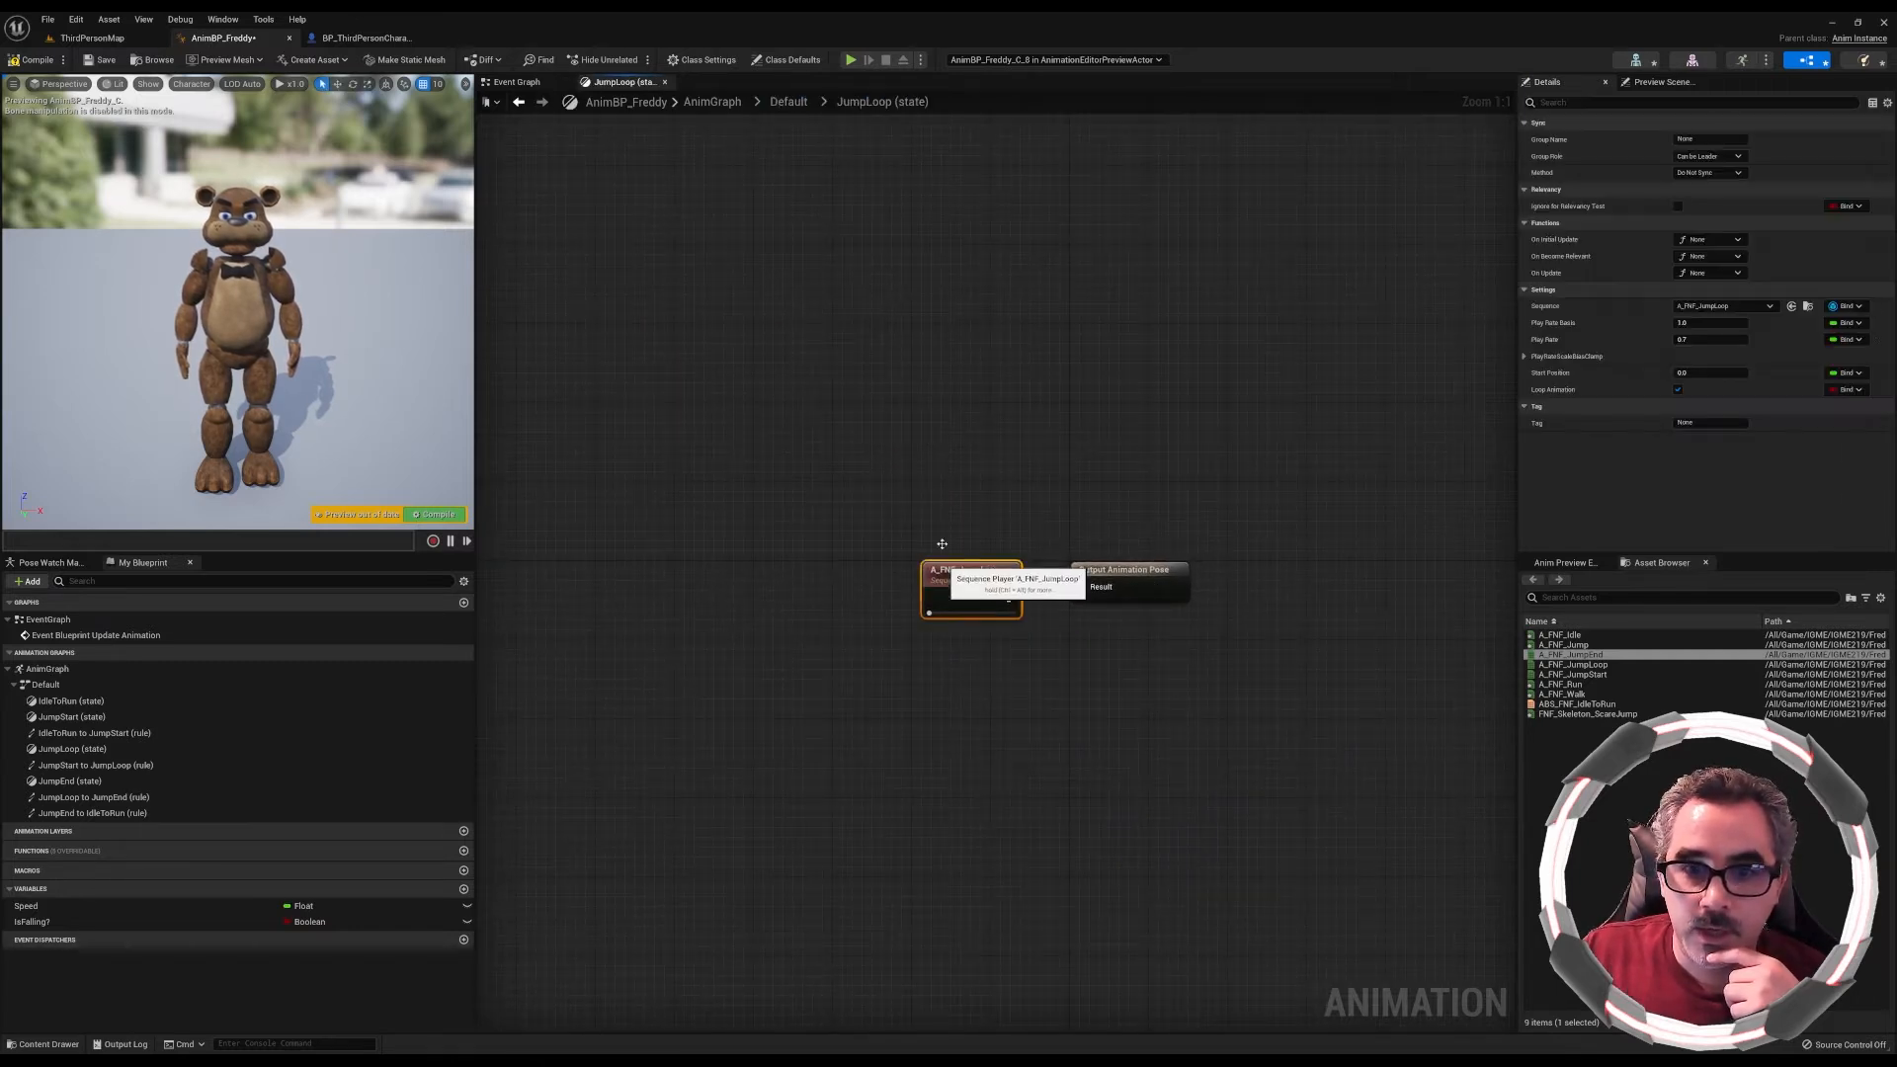
{"action": "left_click", "coordinate": [788, 102]}
{"action": "double_click", "coordinate": [1077, 497]}
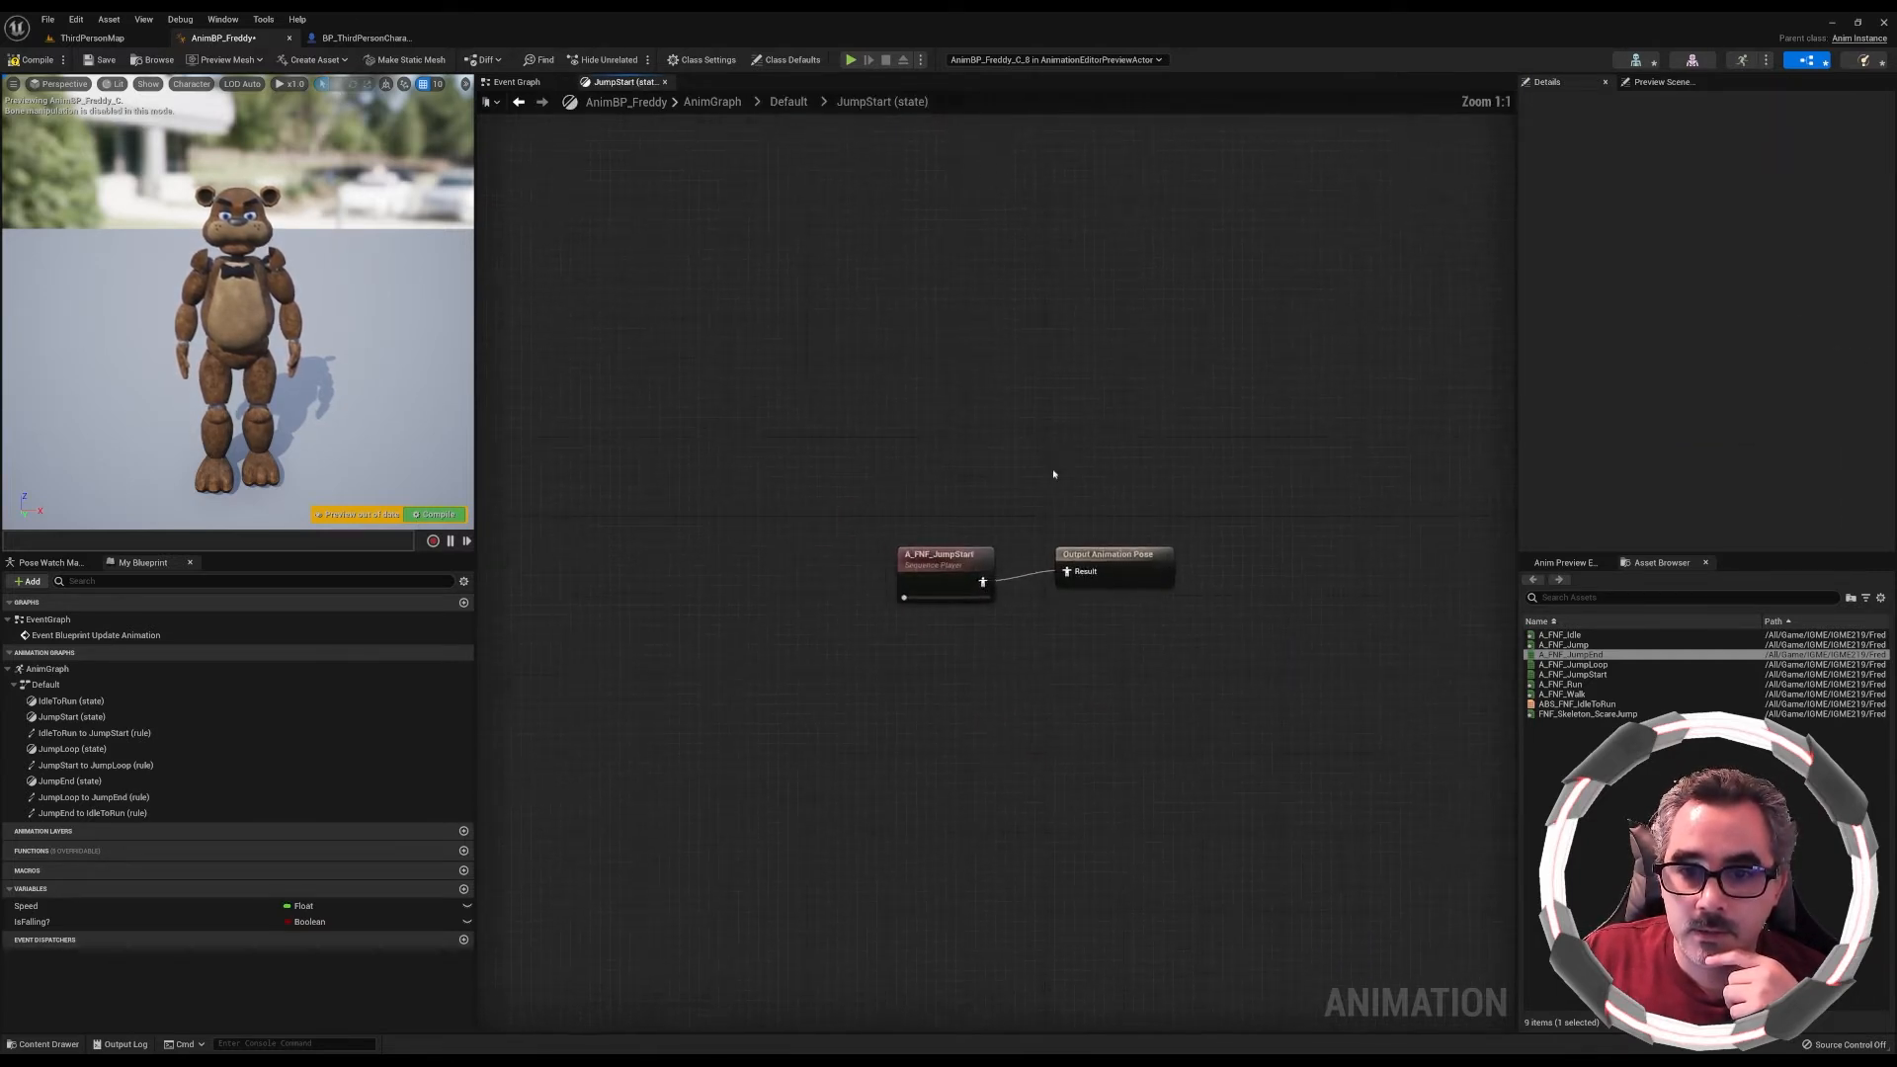
Examine the transition rules linking IdleToRun, JumpStart, JumpLoop and JumpEnd in the Default state machine
{"action": "left_click", "coordinate": [791, 102]}
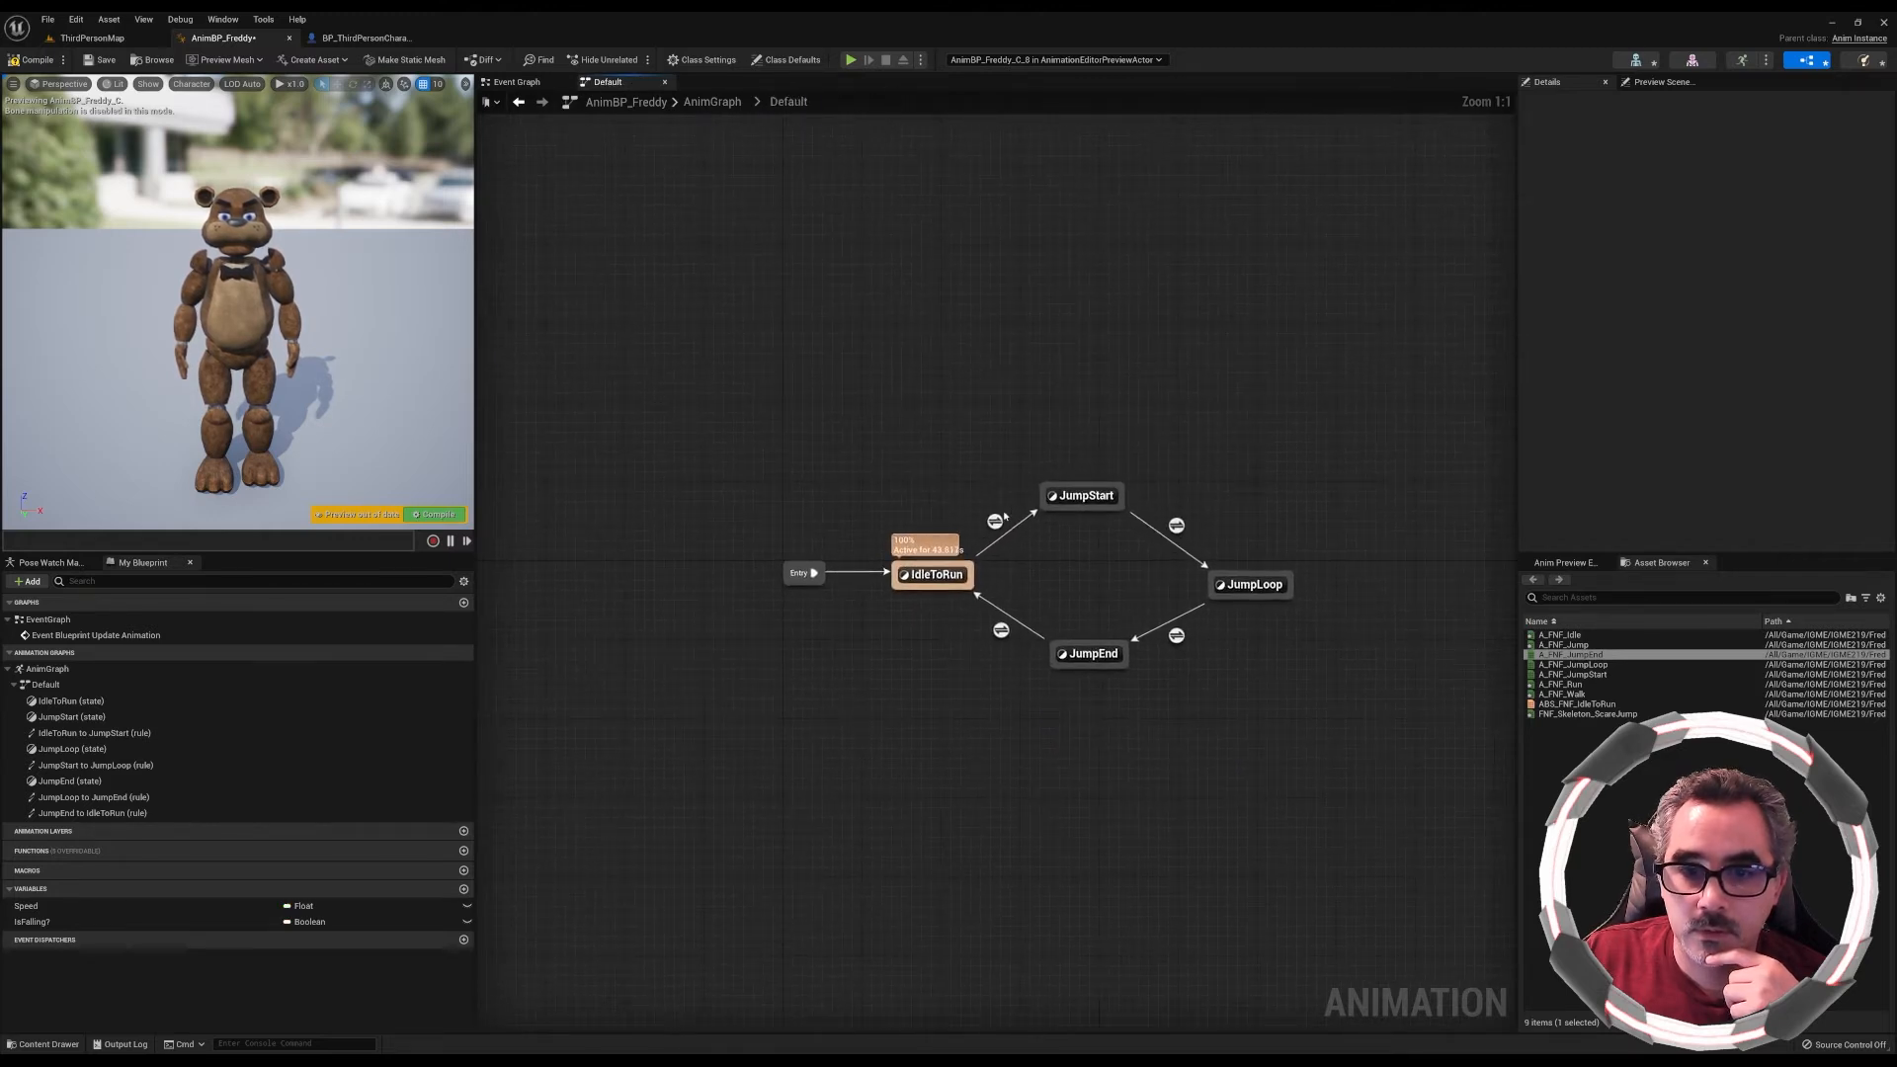
{"action": "double_click", "coordinate": [998, 519]}
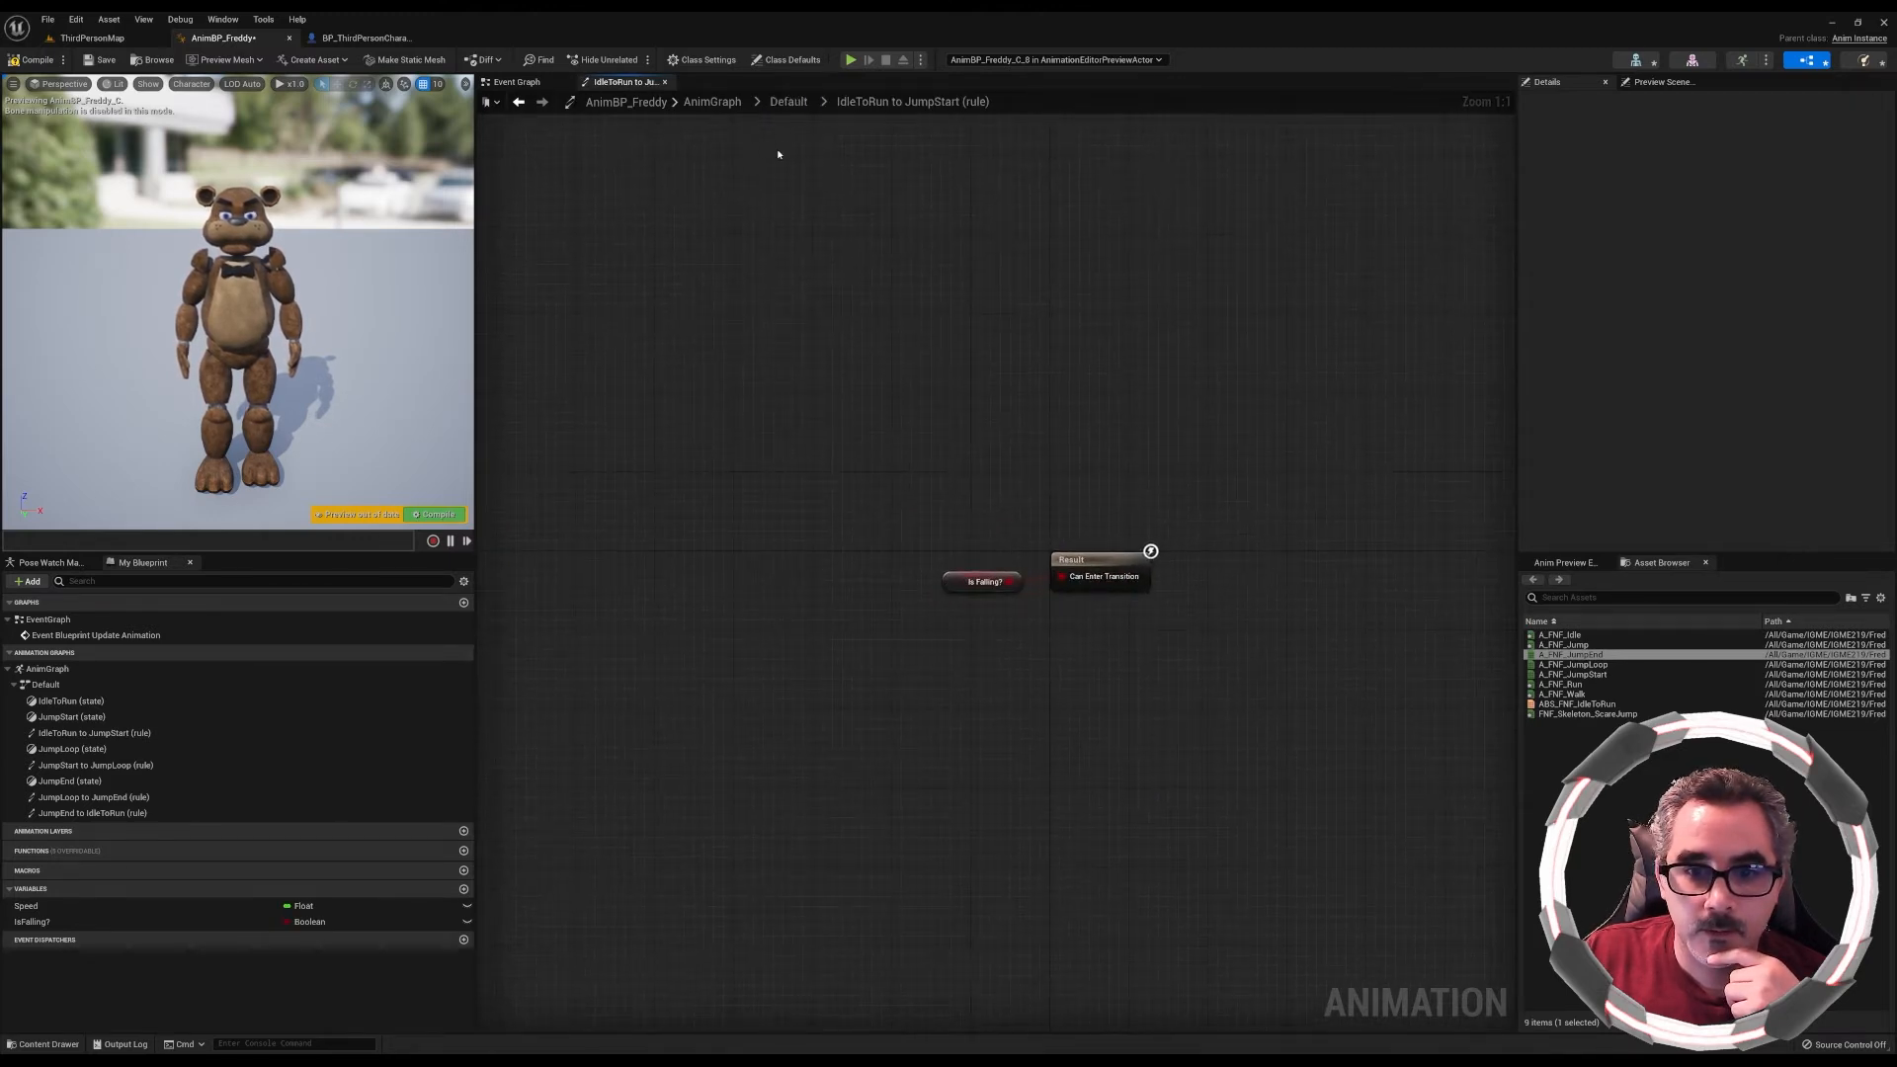
{"action": "left_click", "coordinate": [789, 101]}
{"action": "double_click", "coordinate": [1176, 525]}
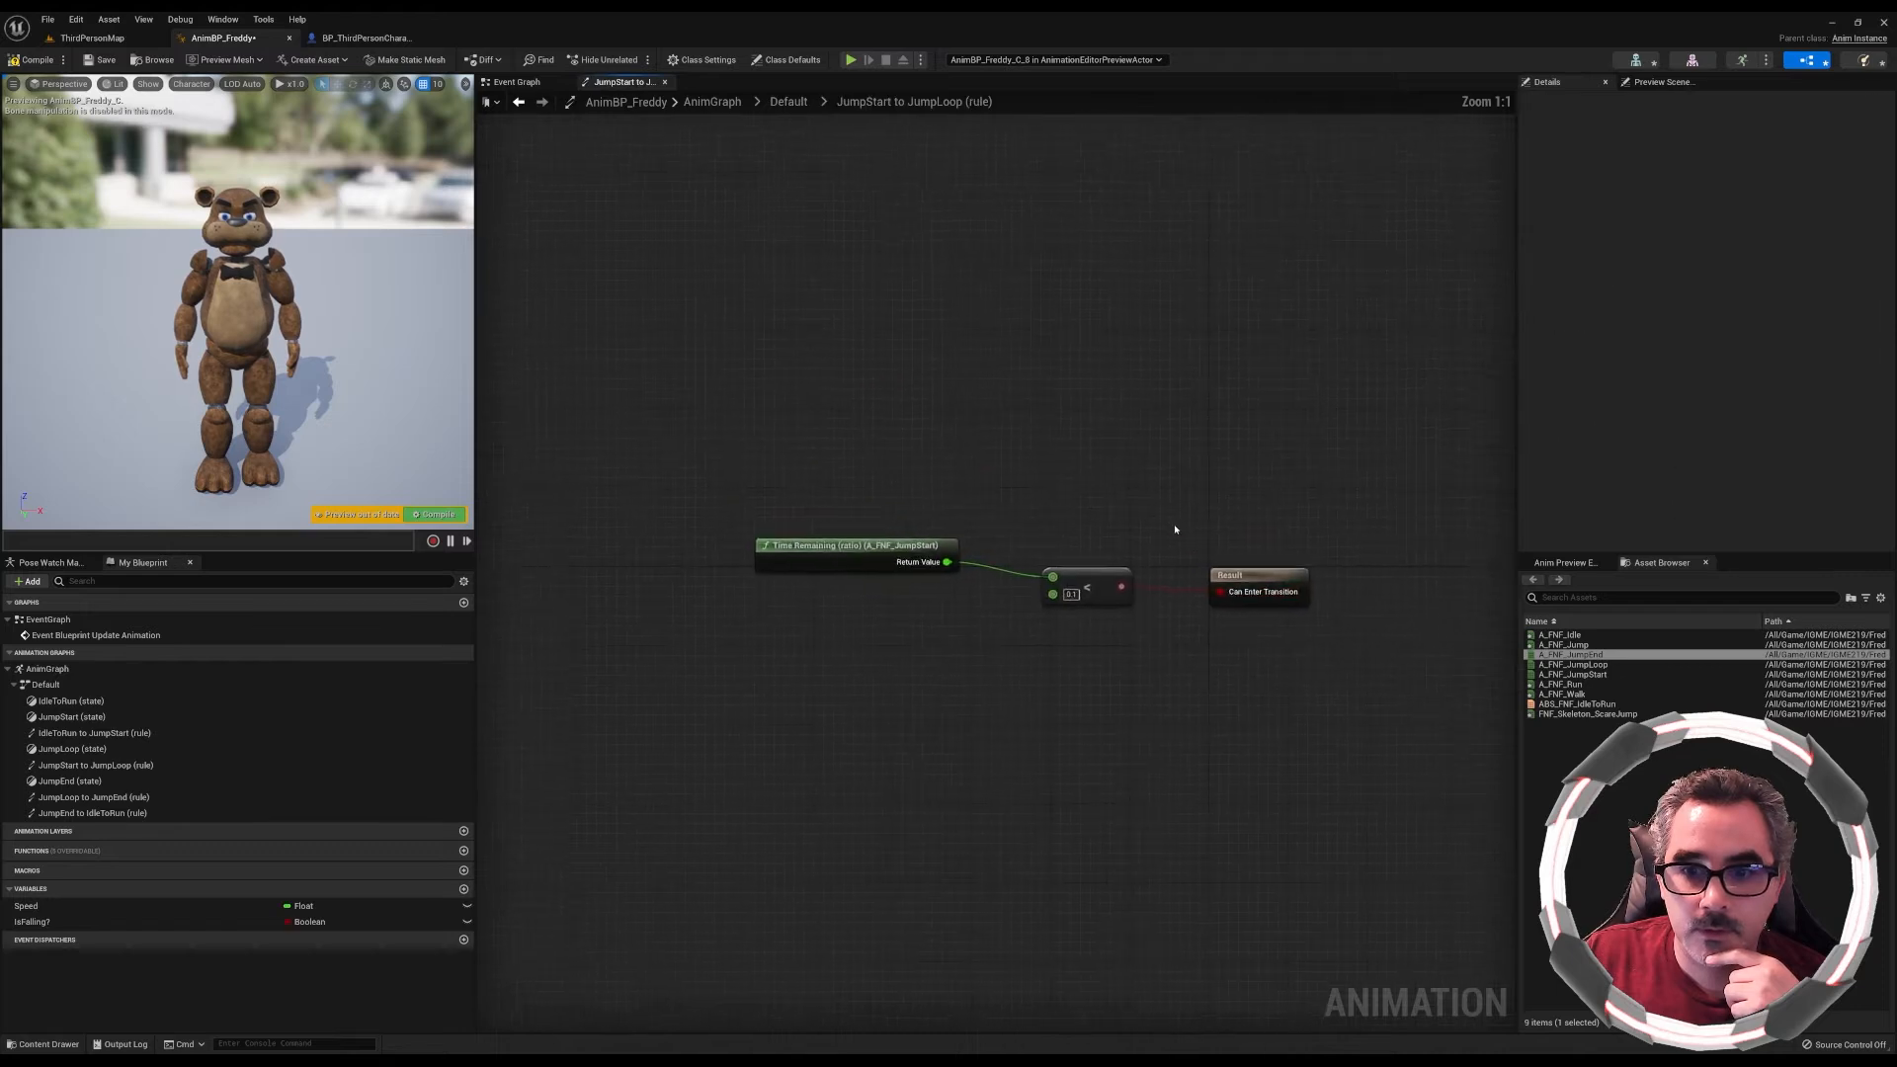
{"action": "left_click", "coordinate": [788, 103]}
{"action": "double_click", "coordinate": [1177, 636]}
{"action": "left_click", "coordinate": [788, 102]}
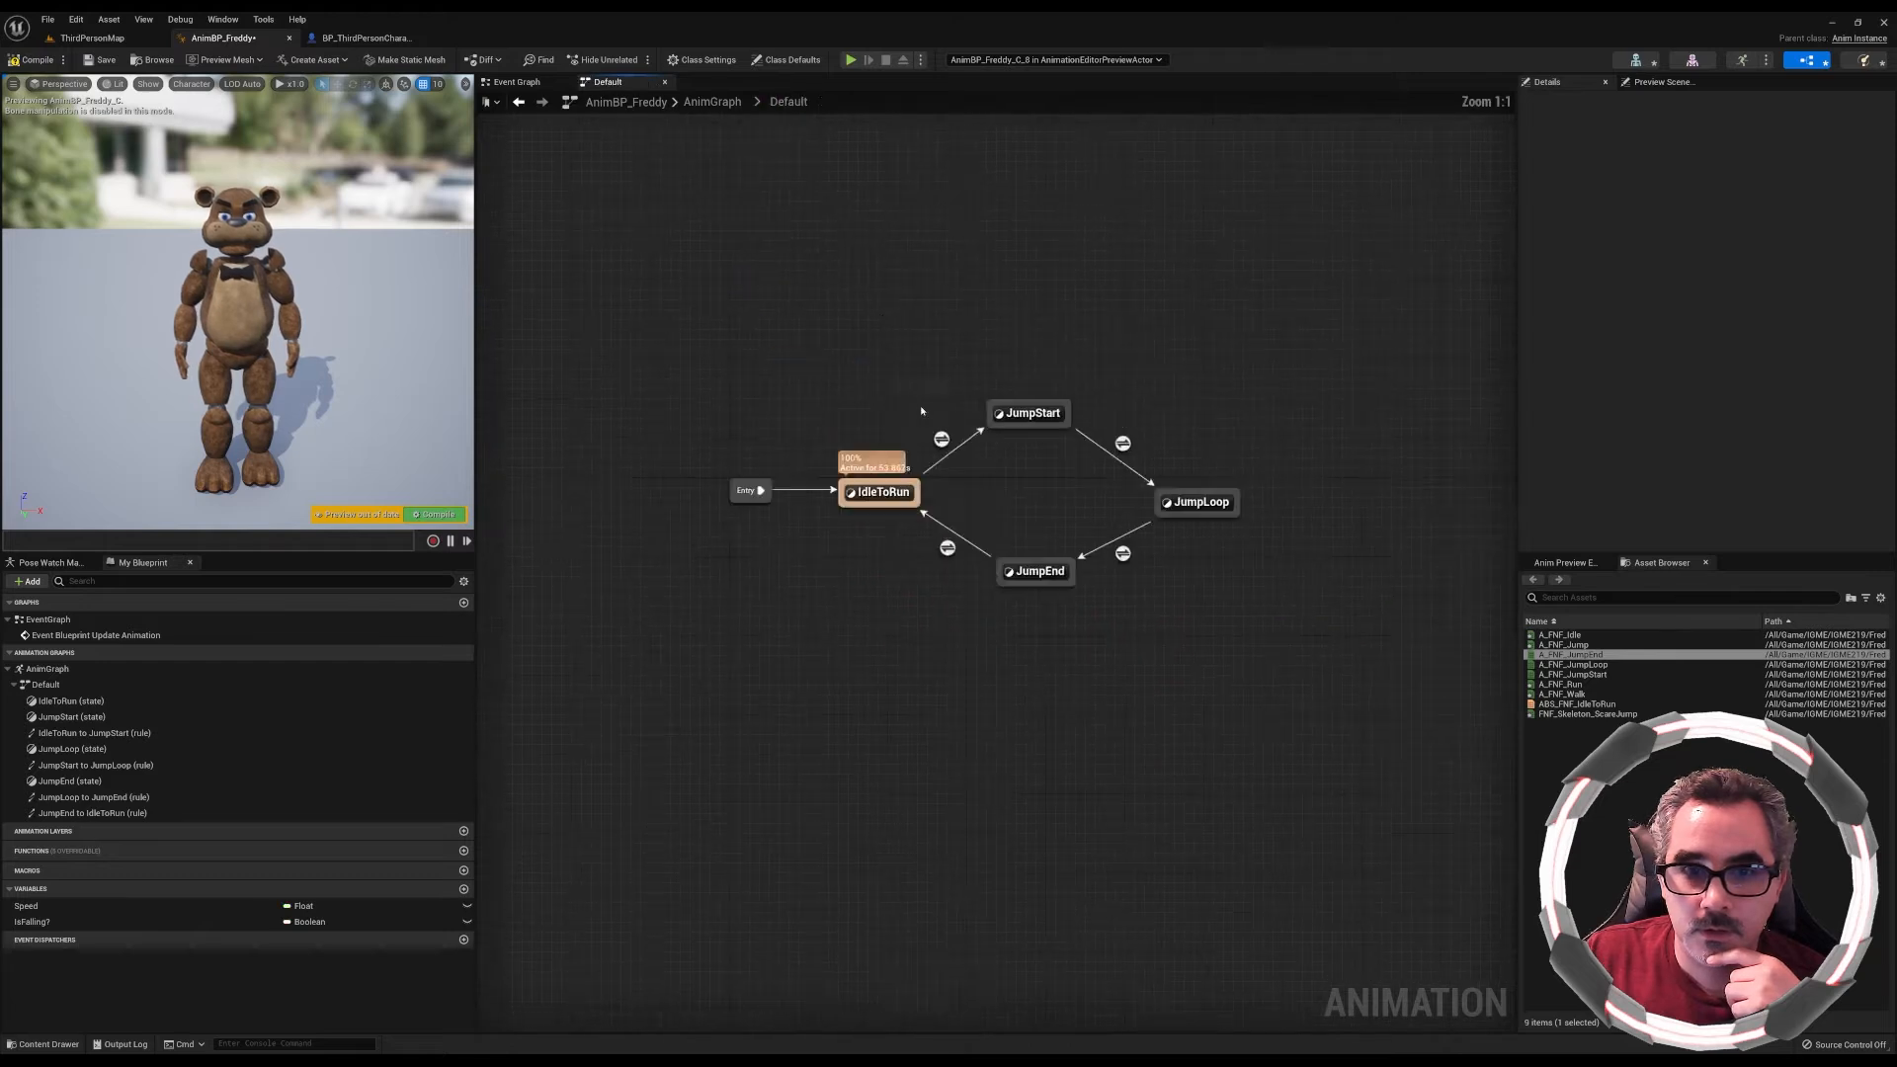
{"action": "double_click", "coordinate": [999, 628]}
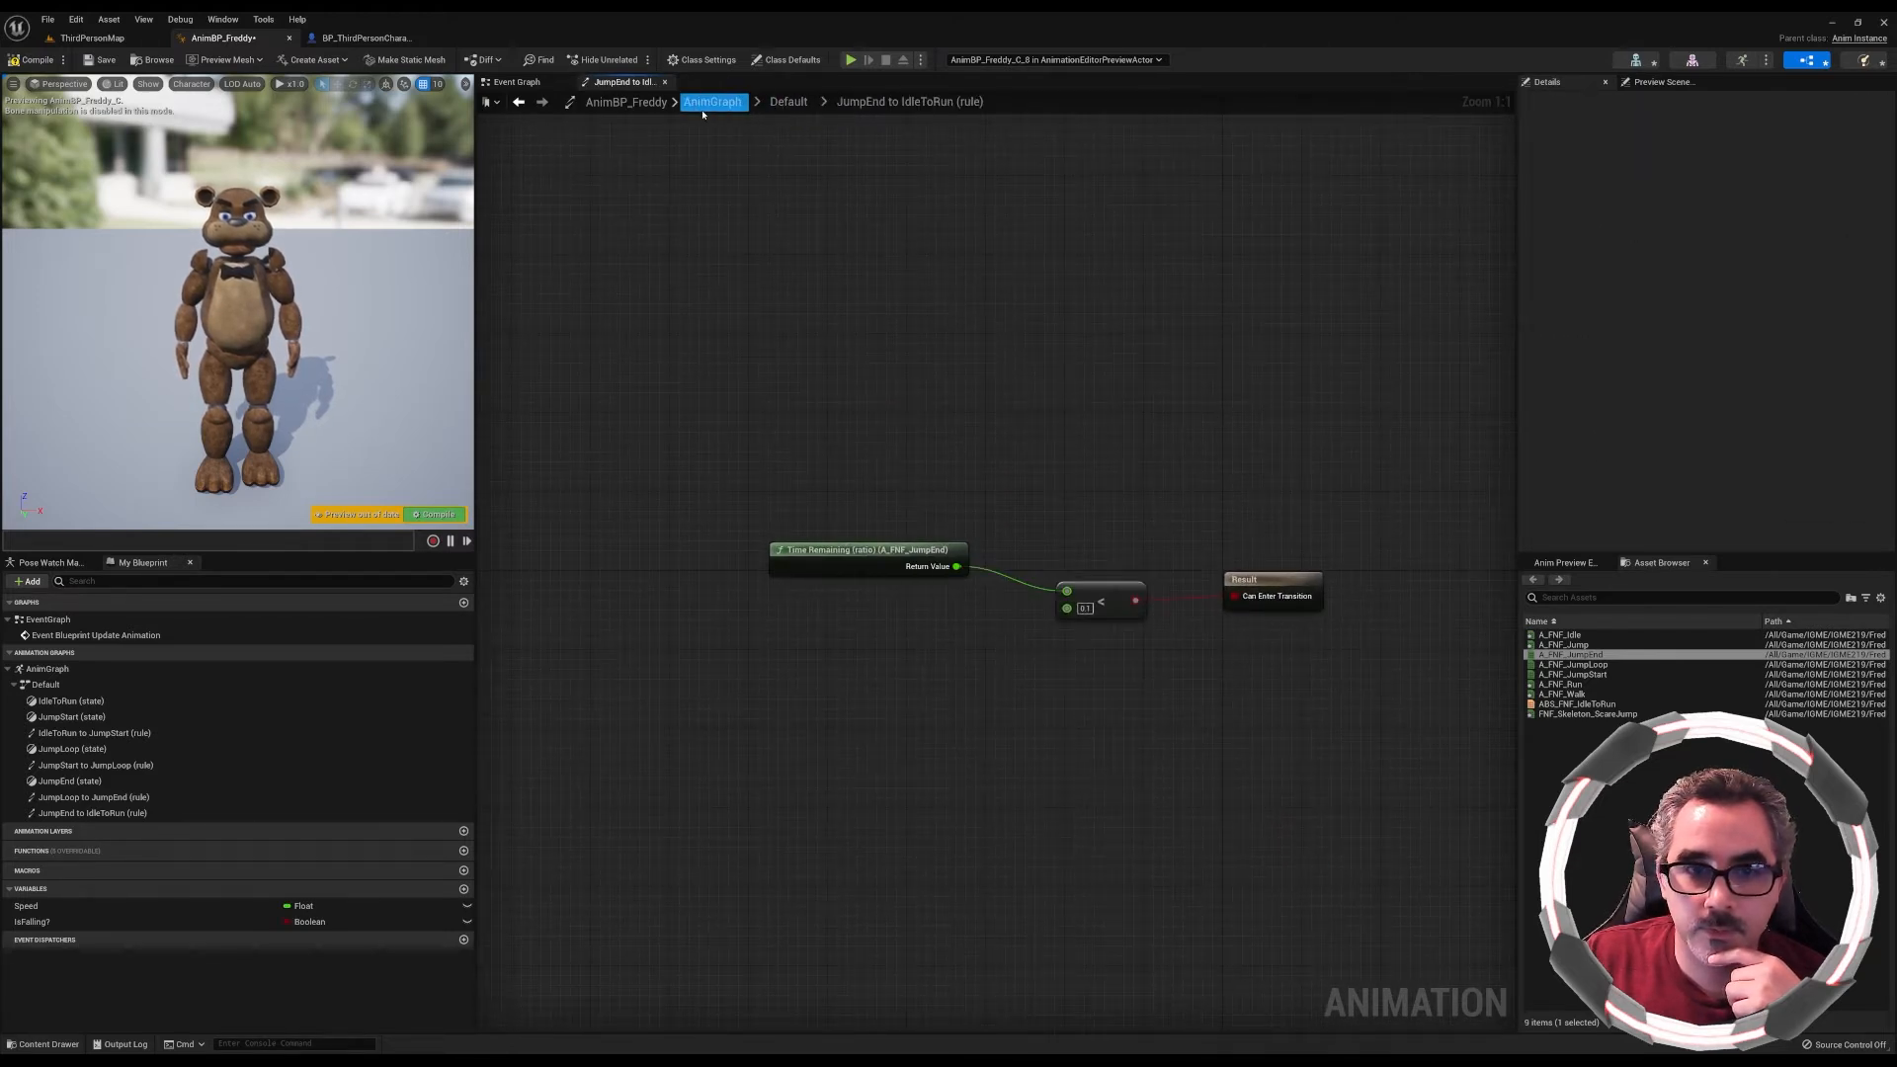
Compile and save AnimBP_Freddy, and play-test ThirdPersonMap in the viewport by running and jumping with Freddy
{"action": "left_click", "coordinate": [37, 59]}
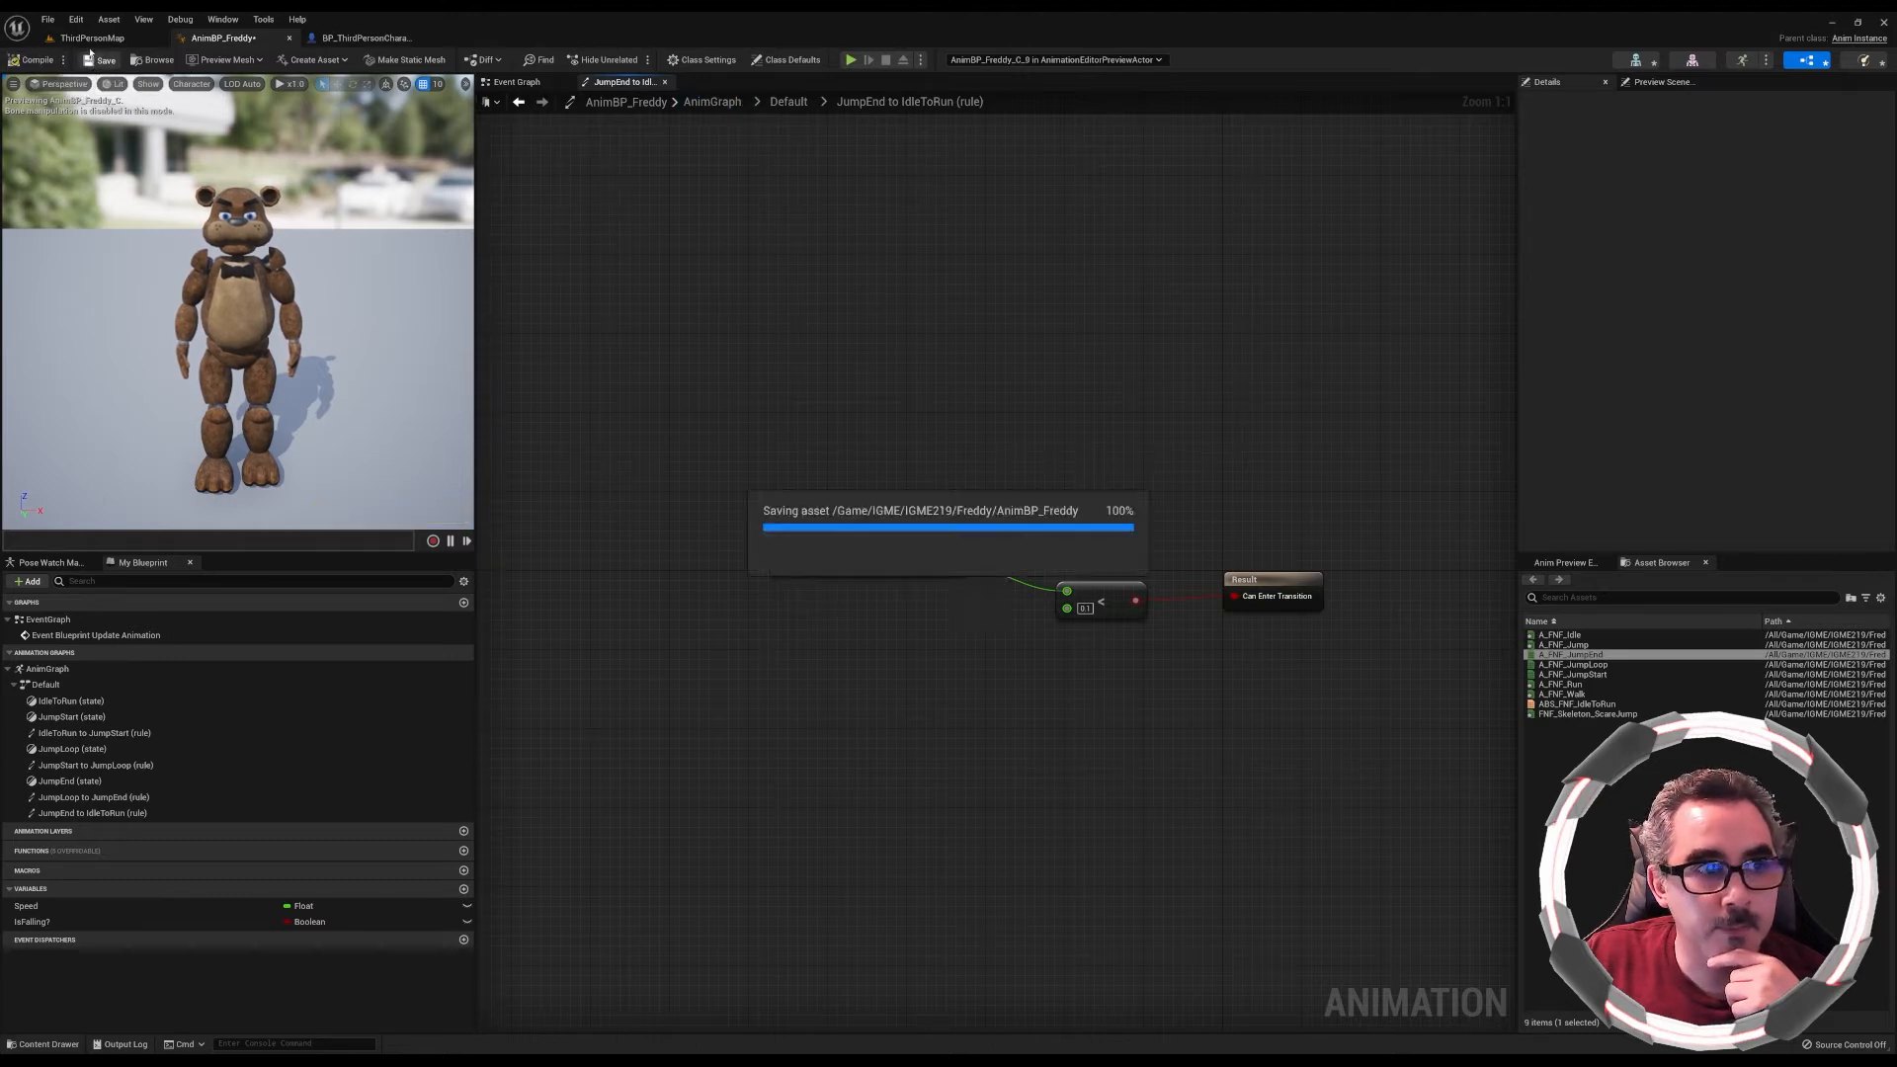
{"action": "left_click", "coordinate": [92, 37]}
{"action": "left_click", "coordinate": [266, 60]}
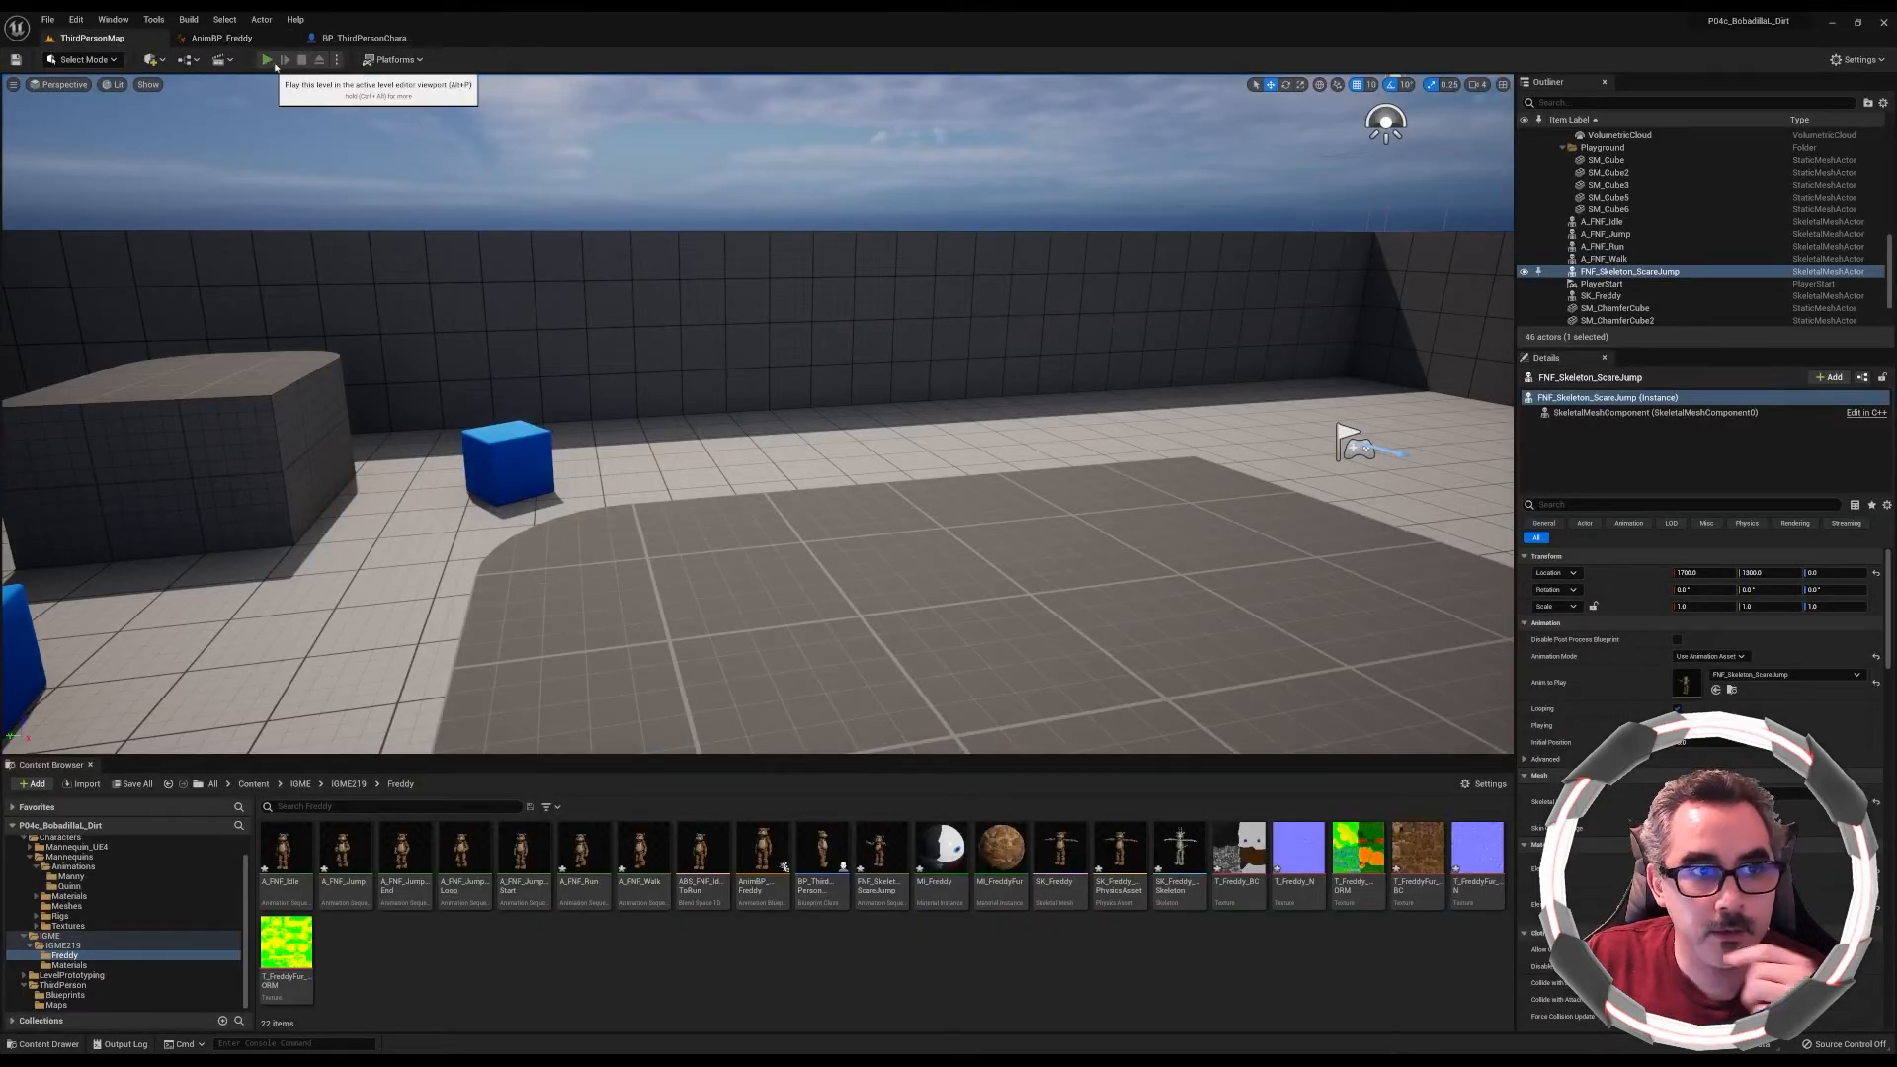
{"action": "key", "text": "w"}
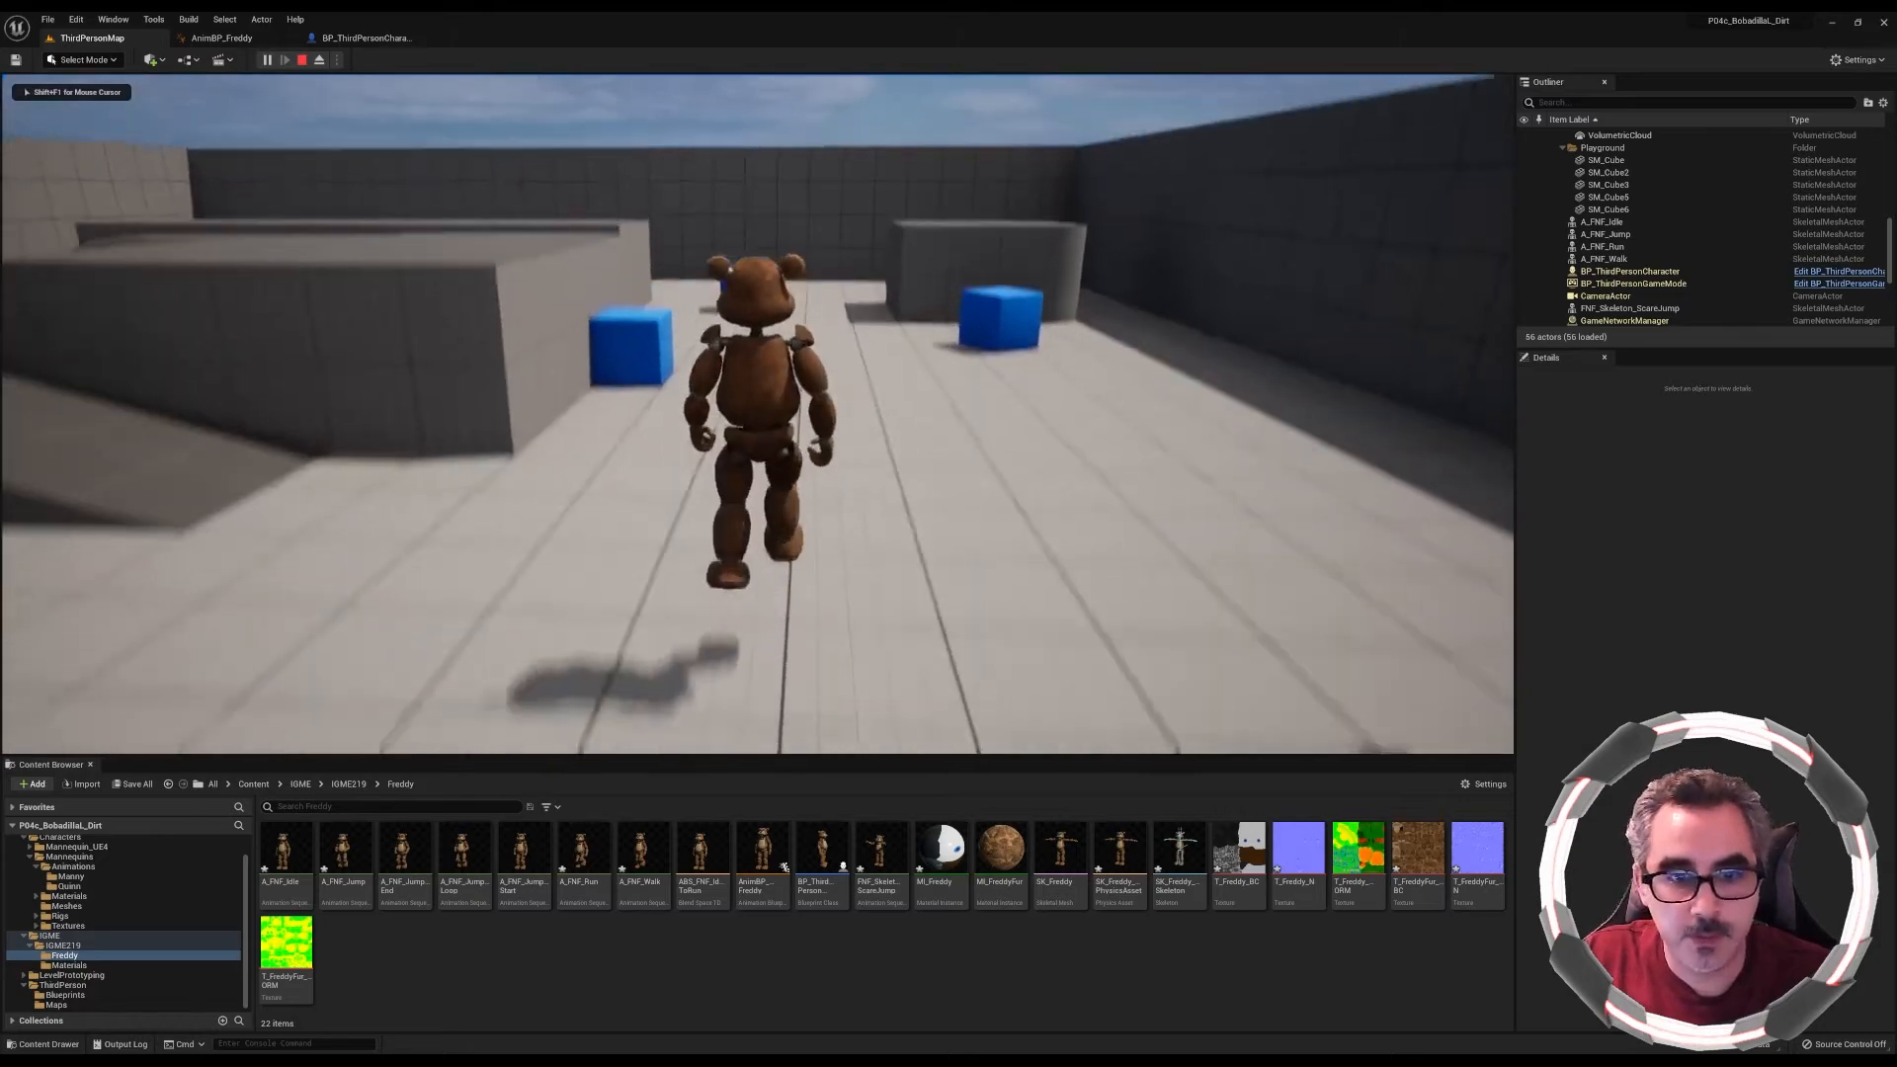
{"action": "key", "text": "space"}
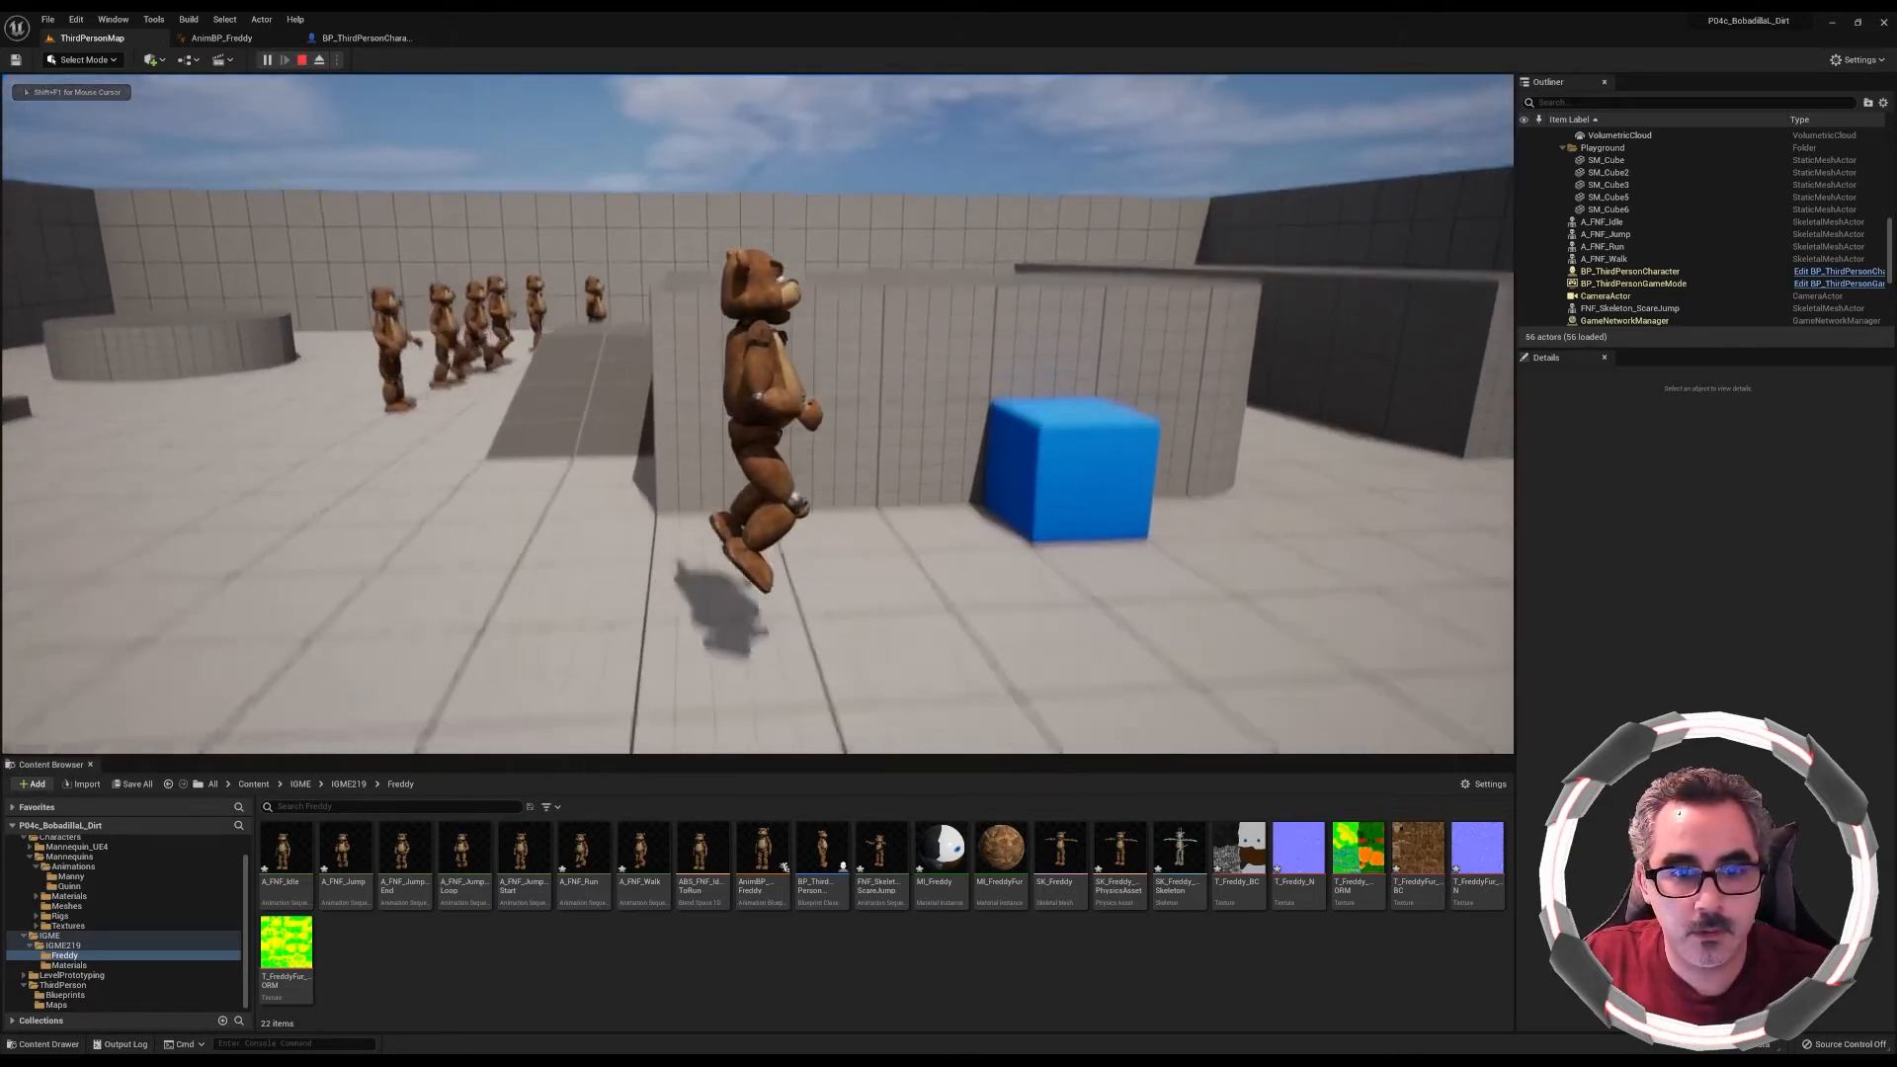
{"action": "key", "text": "space"}
{"action": "key", "text": "w"}
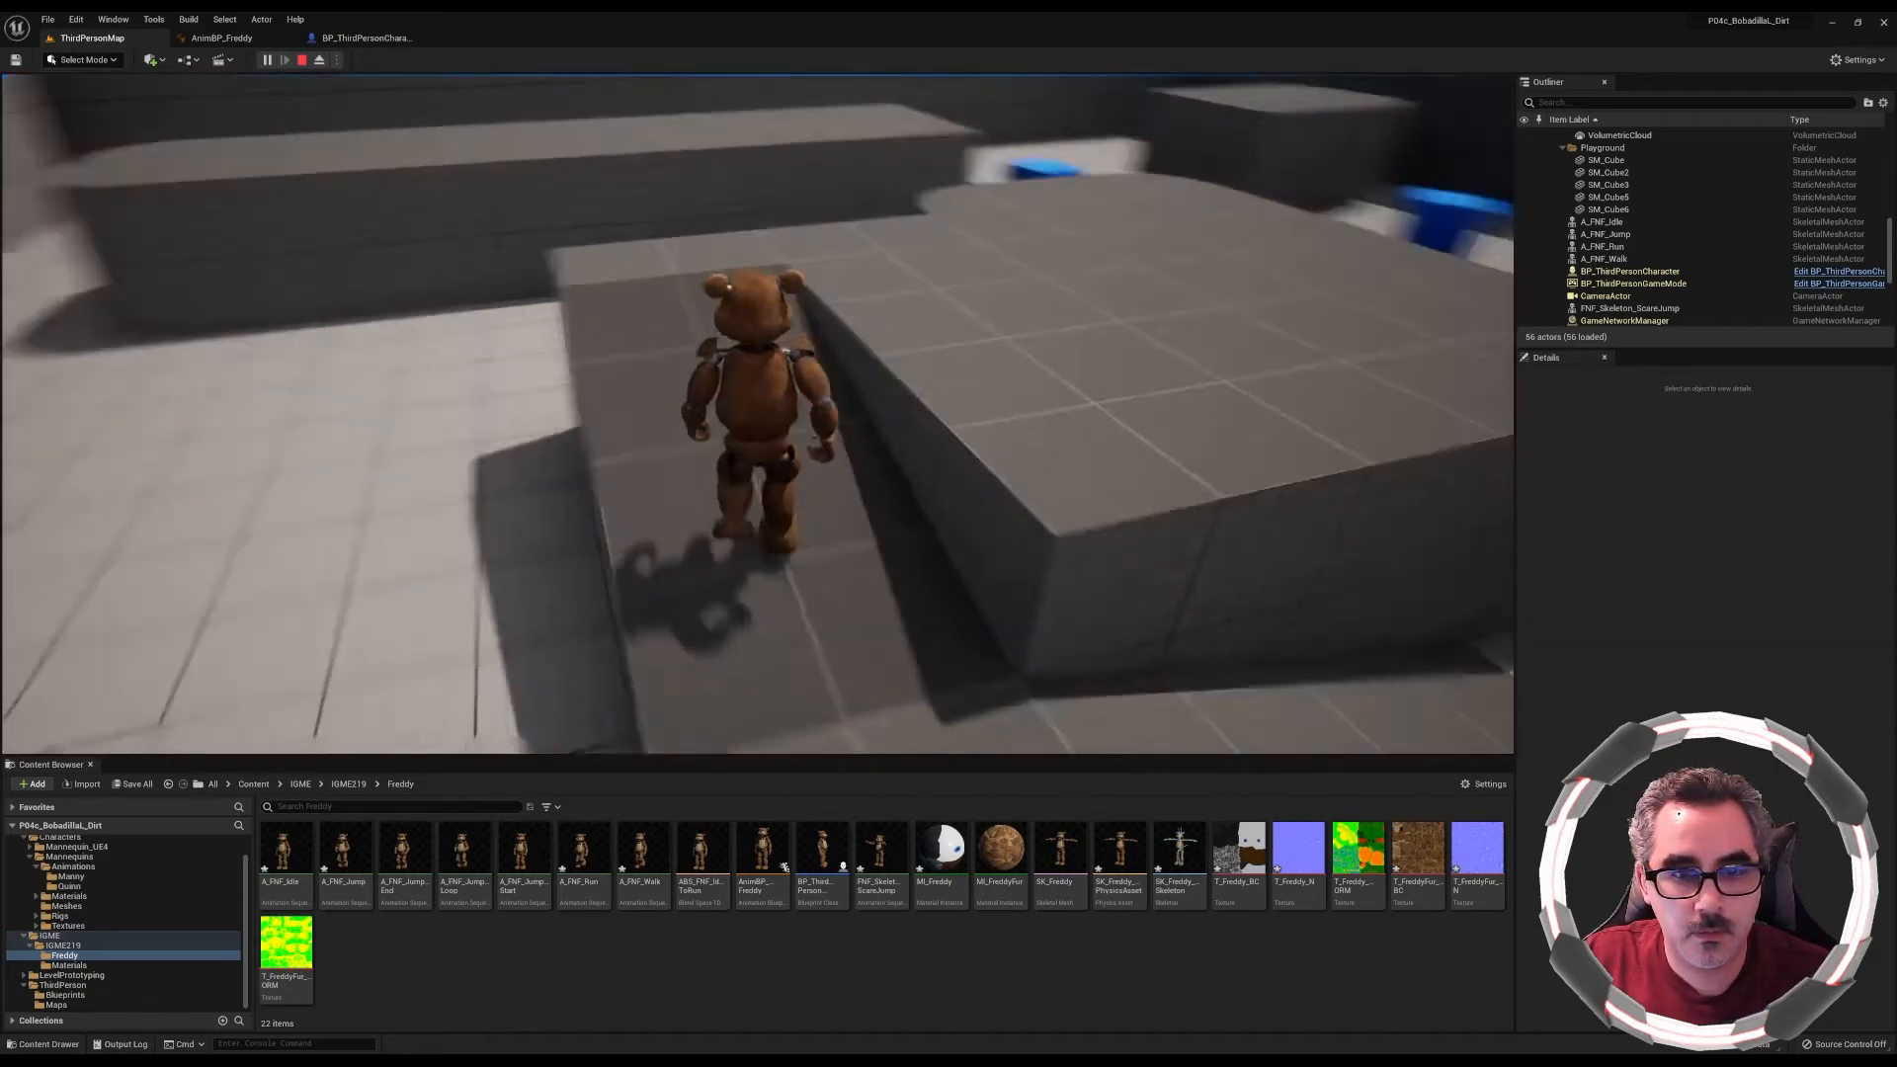
{"action": "key", "text": "space"}
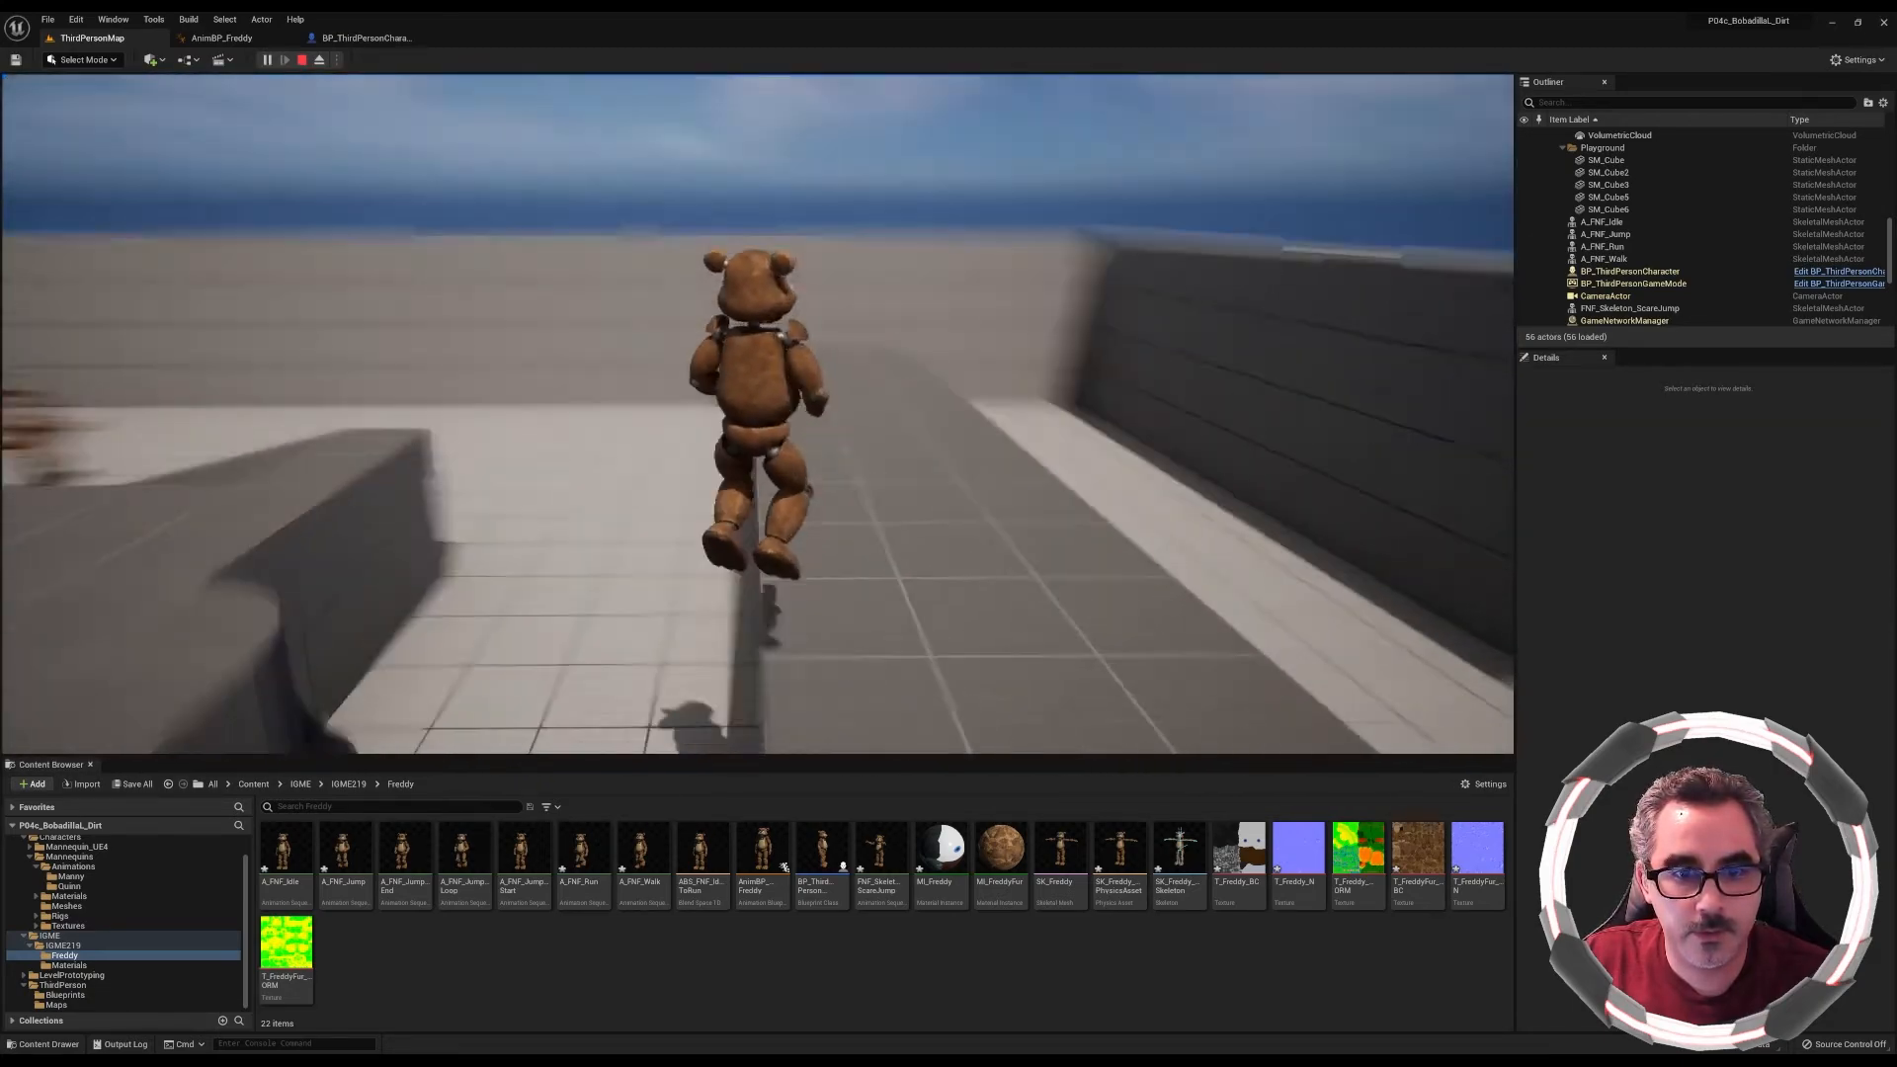
{"action": "key", "text": "space"}
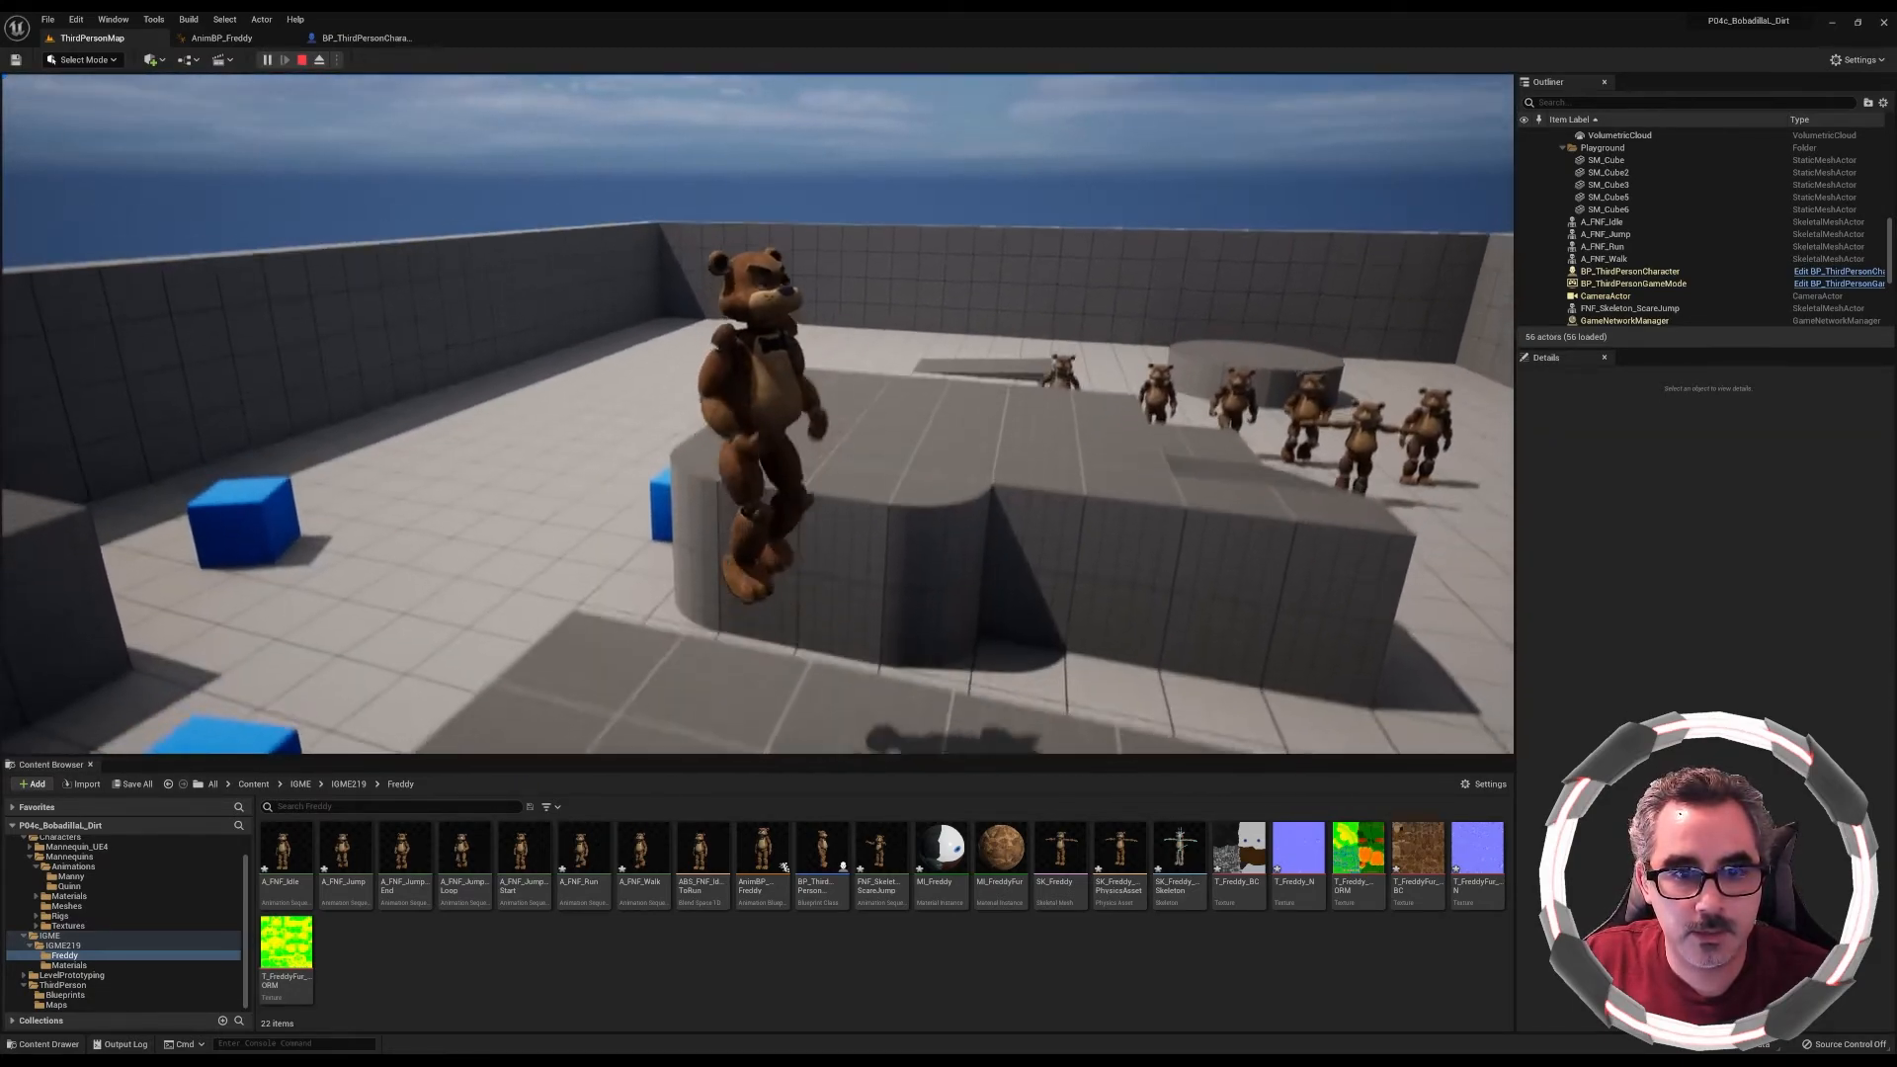
{"action": "key", "text": "w"}
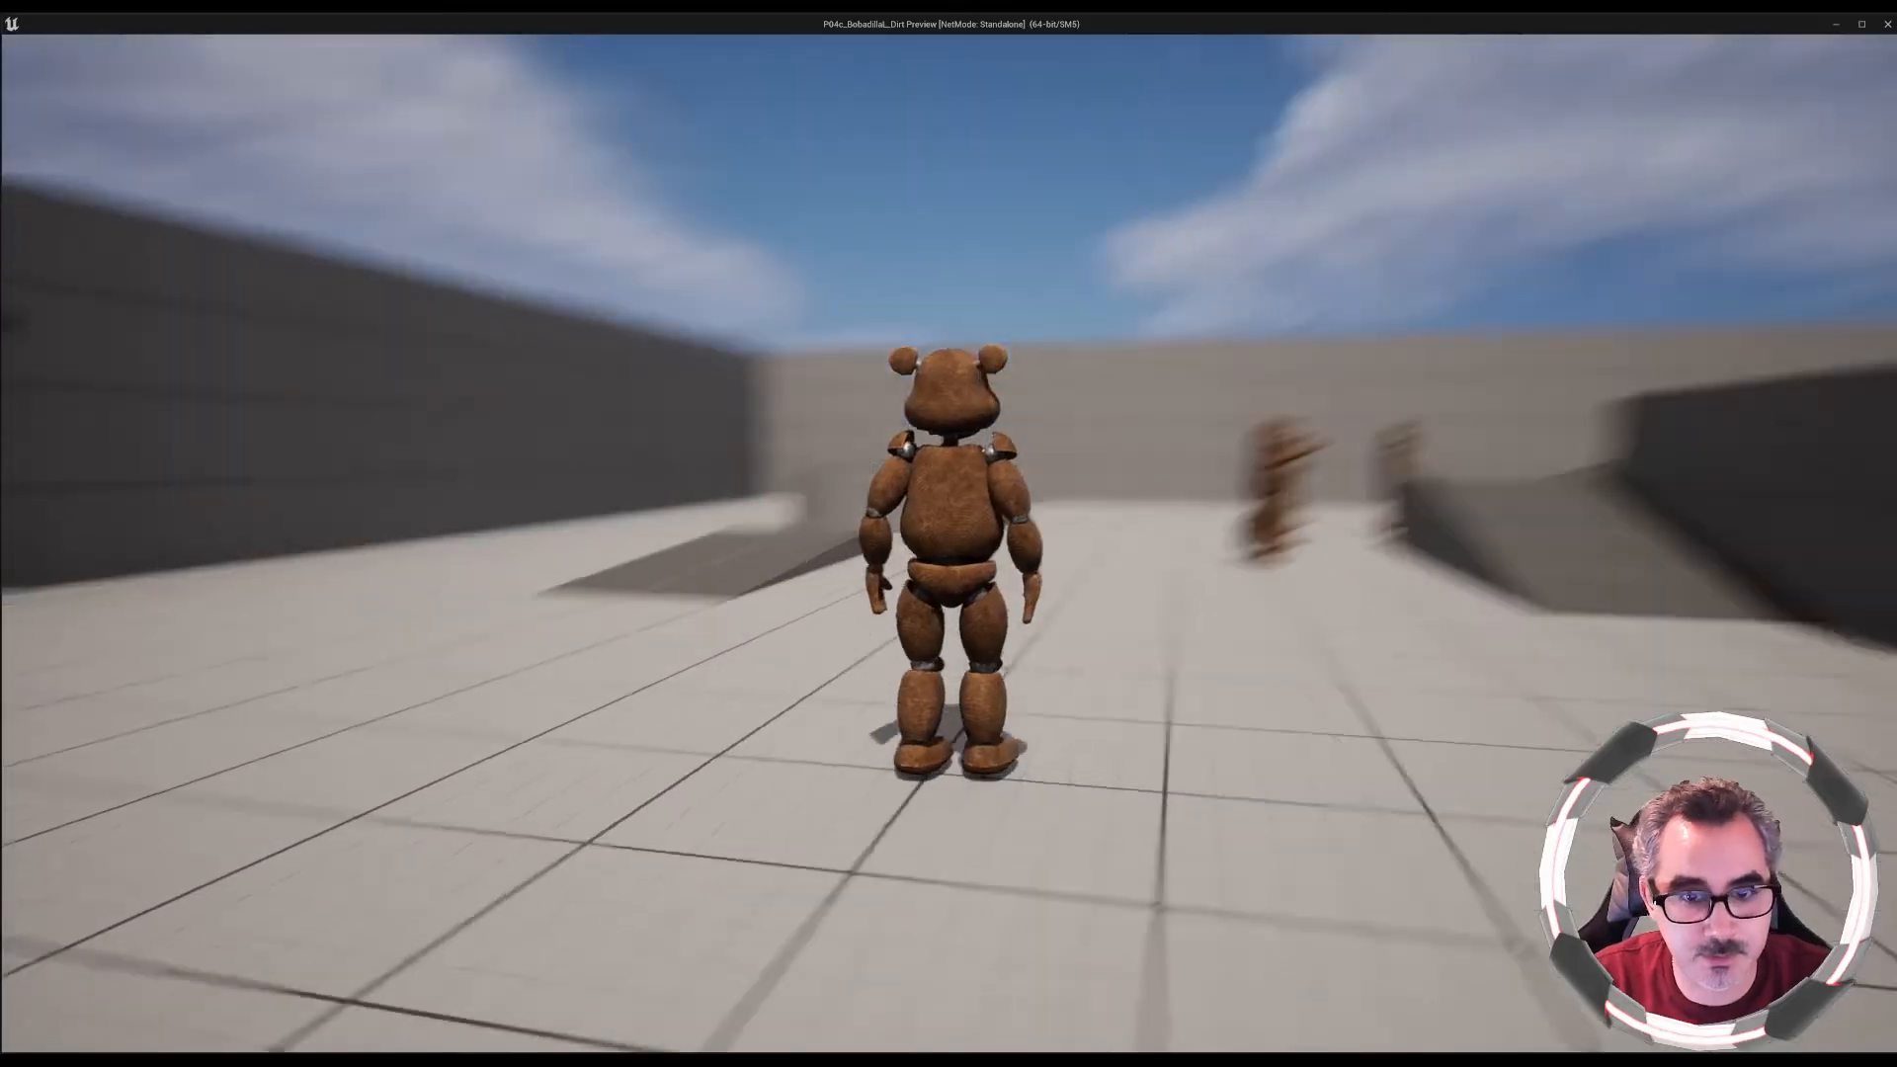
Run and jump with Freddy across the floor, ramp and stairs in the standalone preview to examine the jump animations, and end the preview
{"action": "key", "text": "w"}
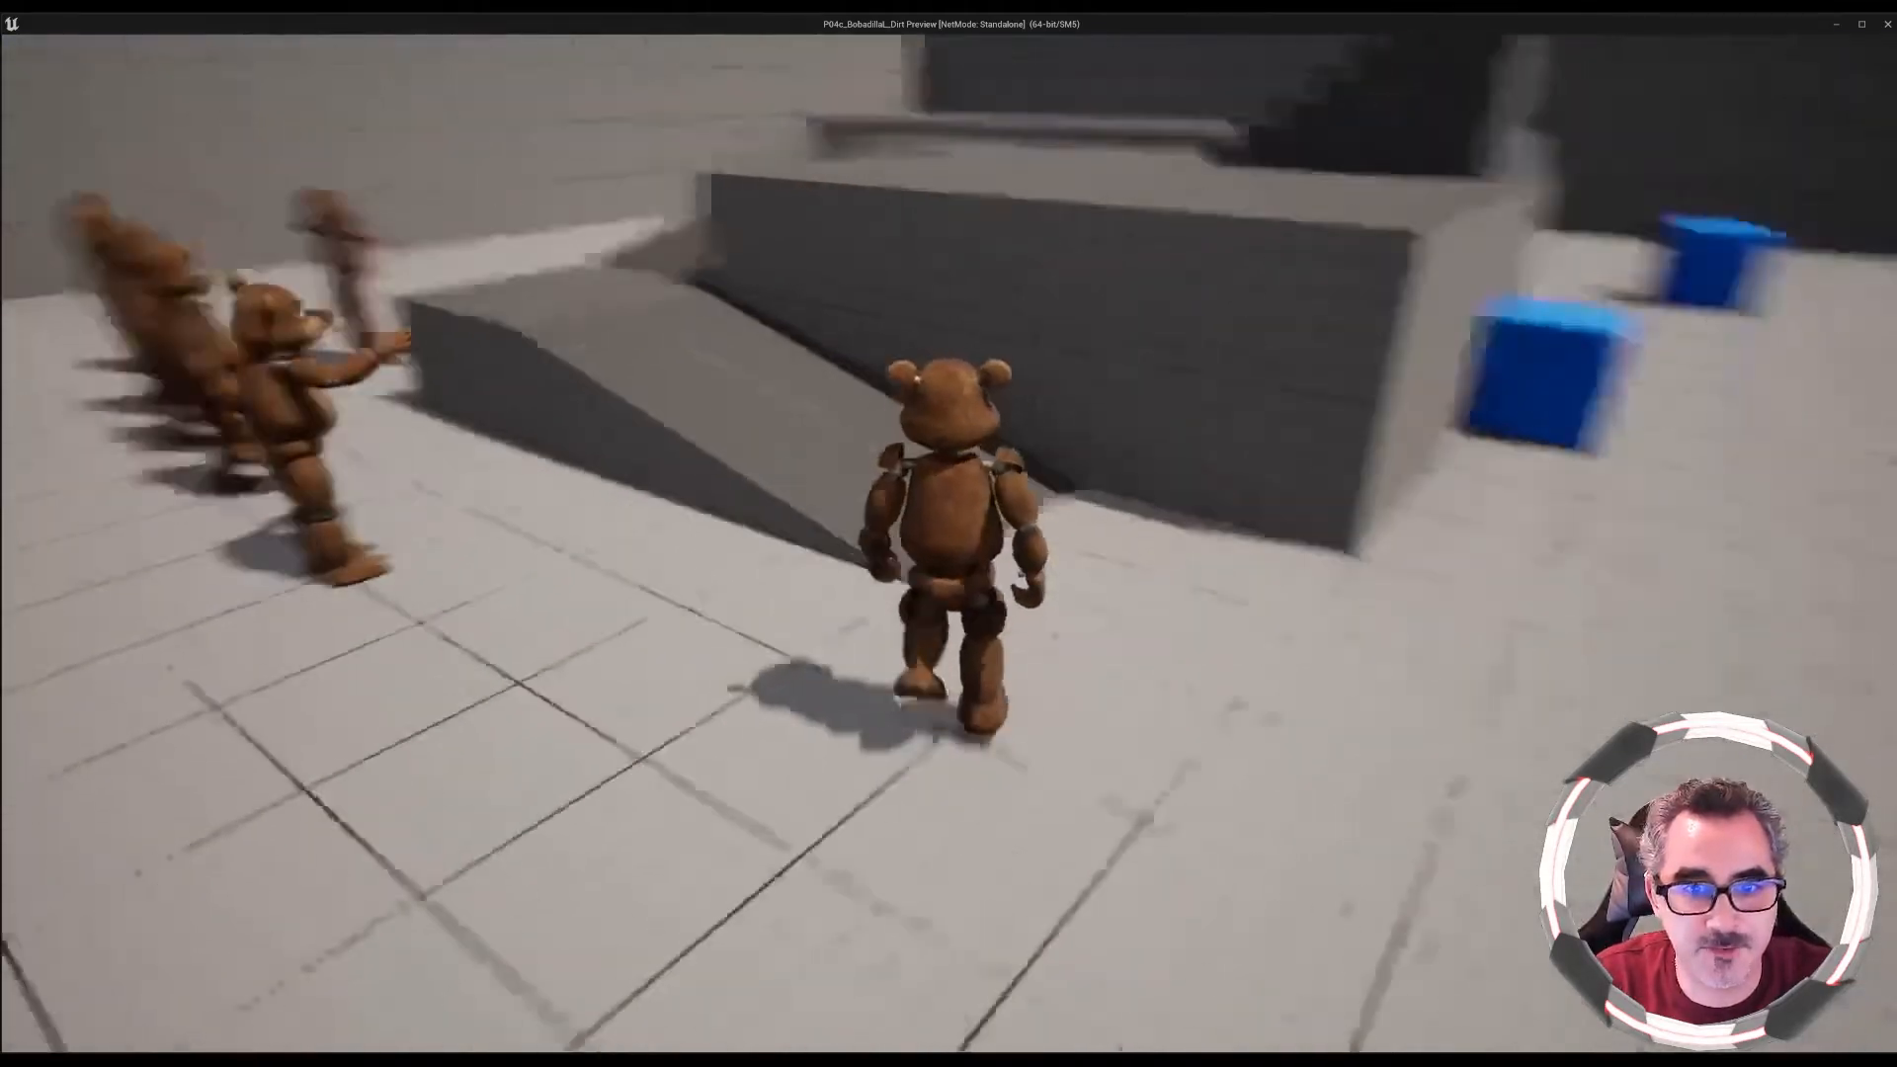
{"action": "key", "text": "w"}
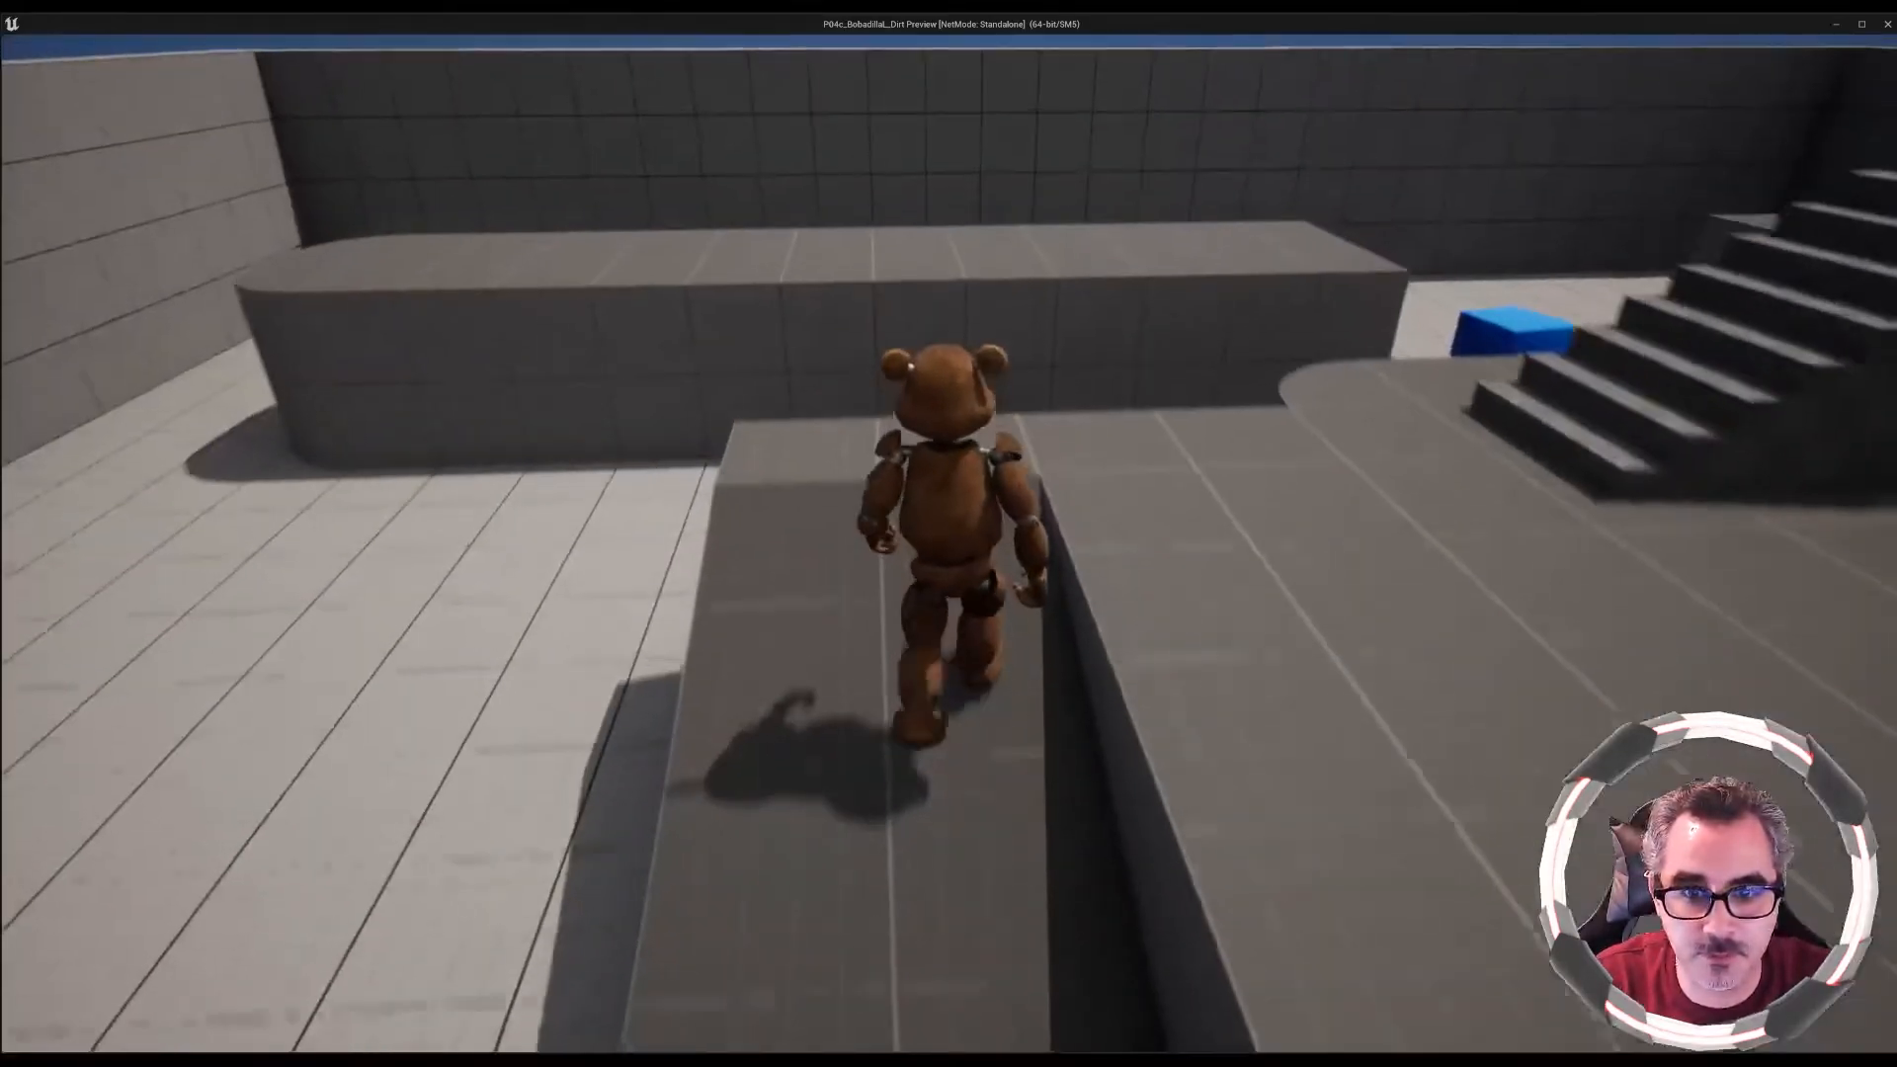
{"action": "key", "text": "w"}
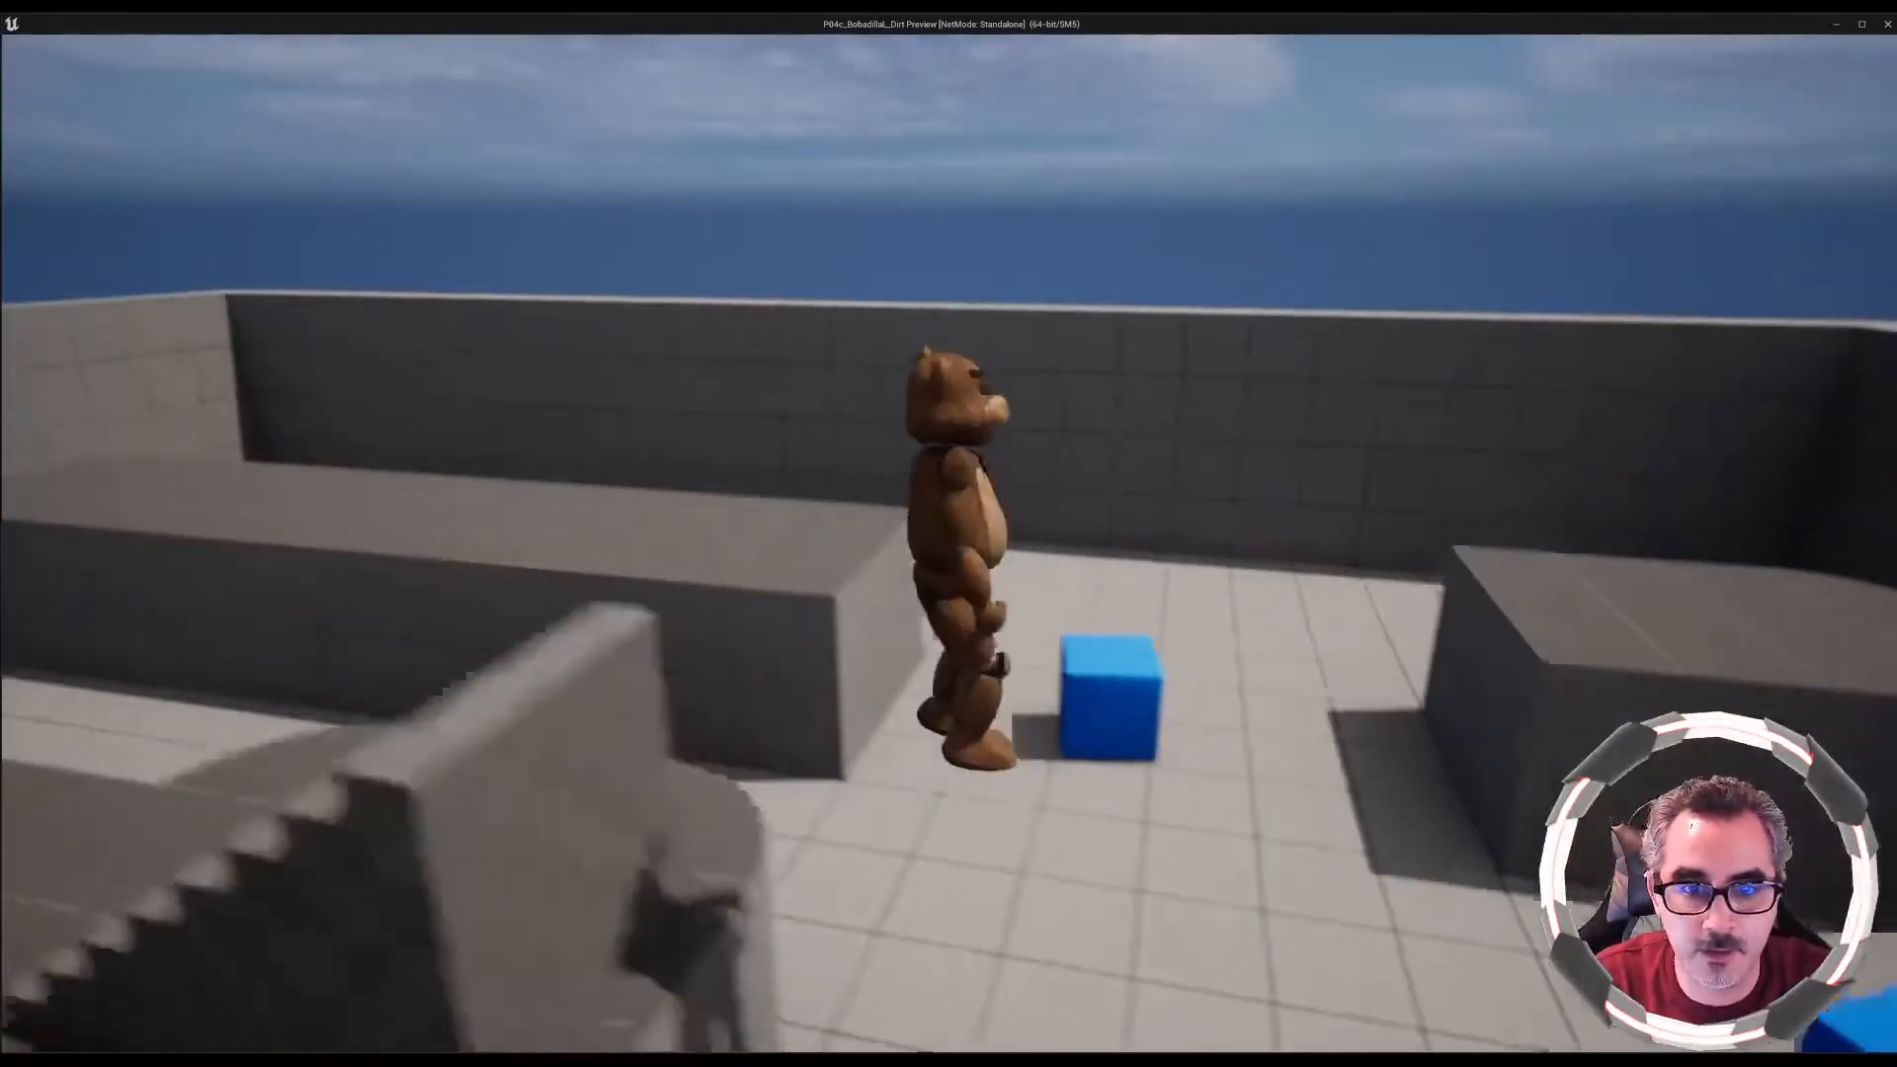
{"action": "key", "text": "d"}
{"action": "key", "text": "space"}
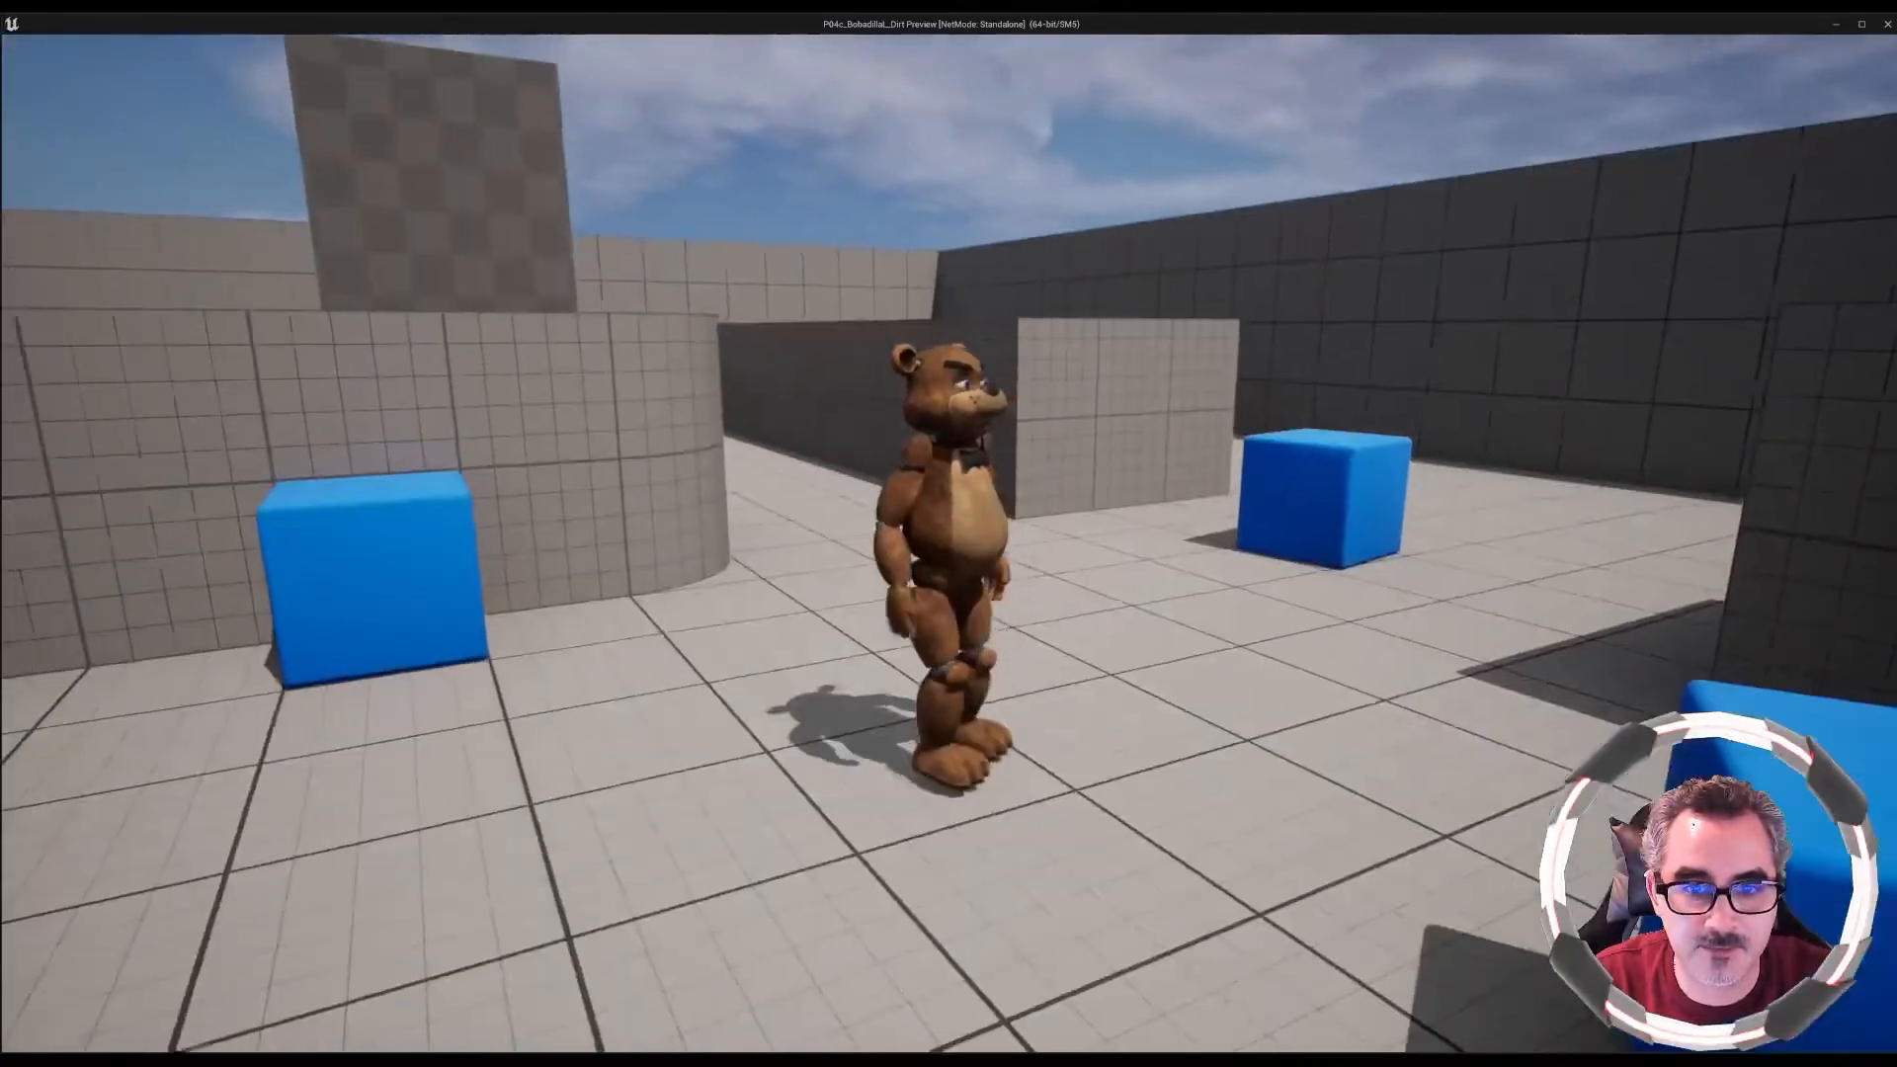
{"action": "key", "text": "space"}
{"action": "key", "text": "a"}
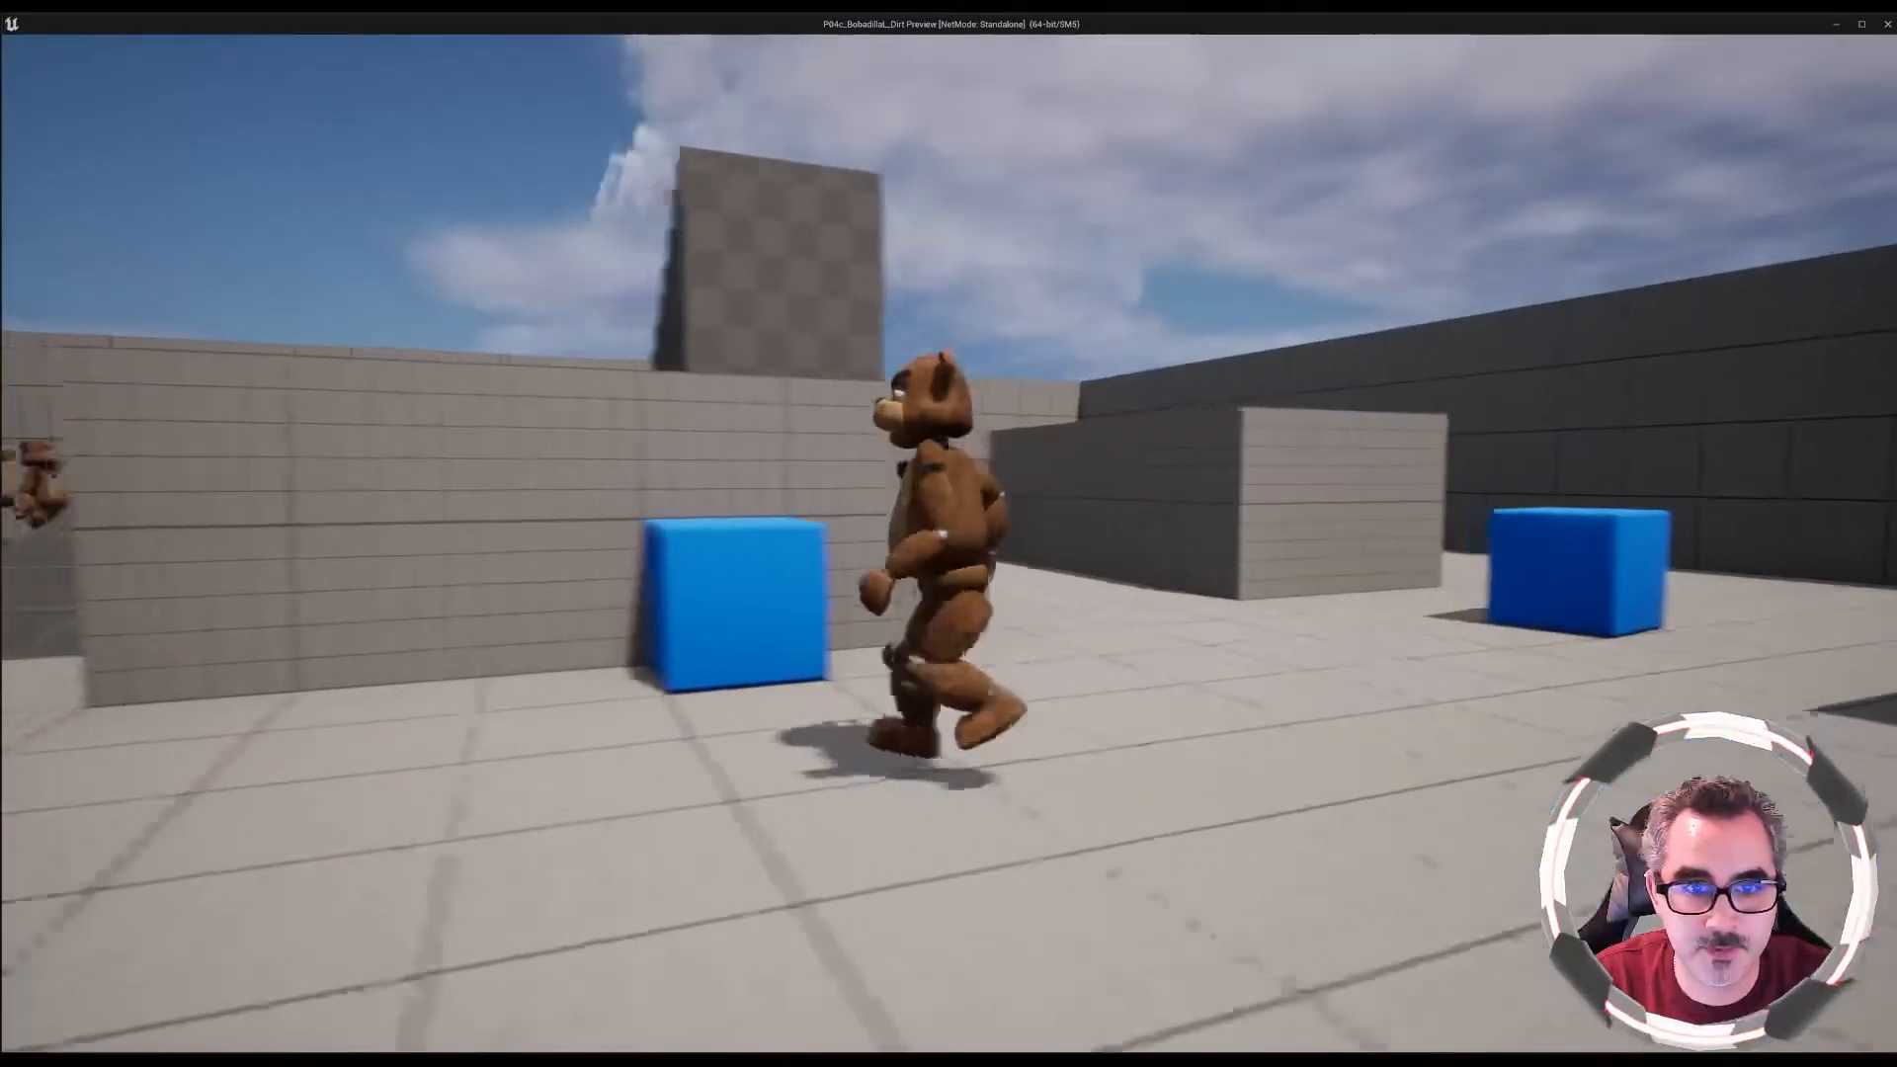
{"action": "key", "text": "space"}
{"action": "key", "text": "w"}
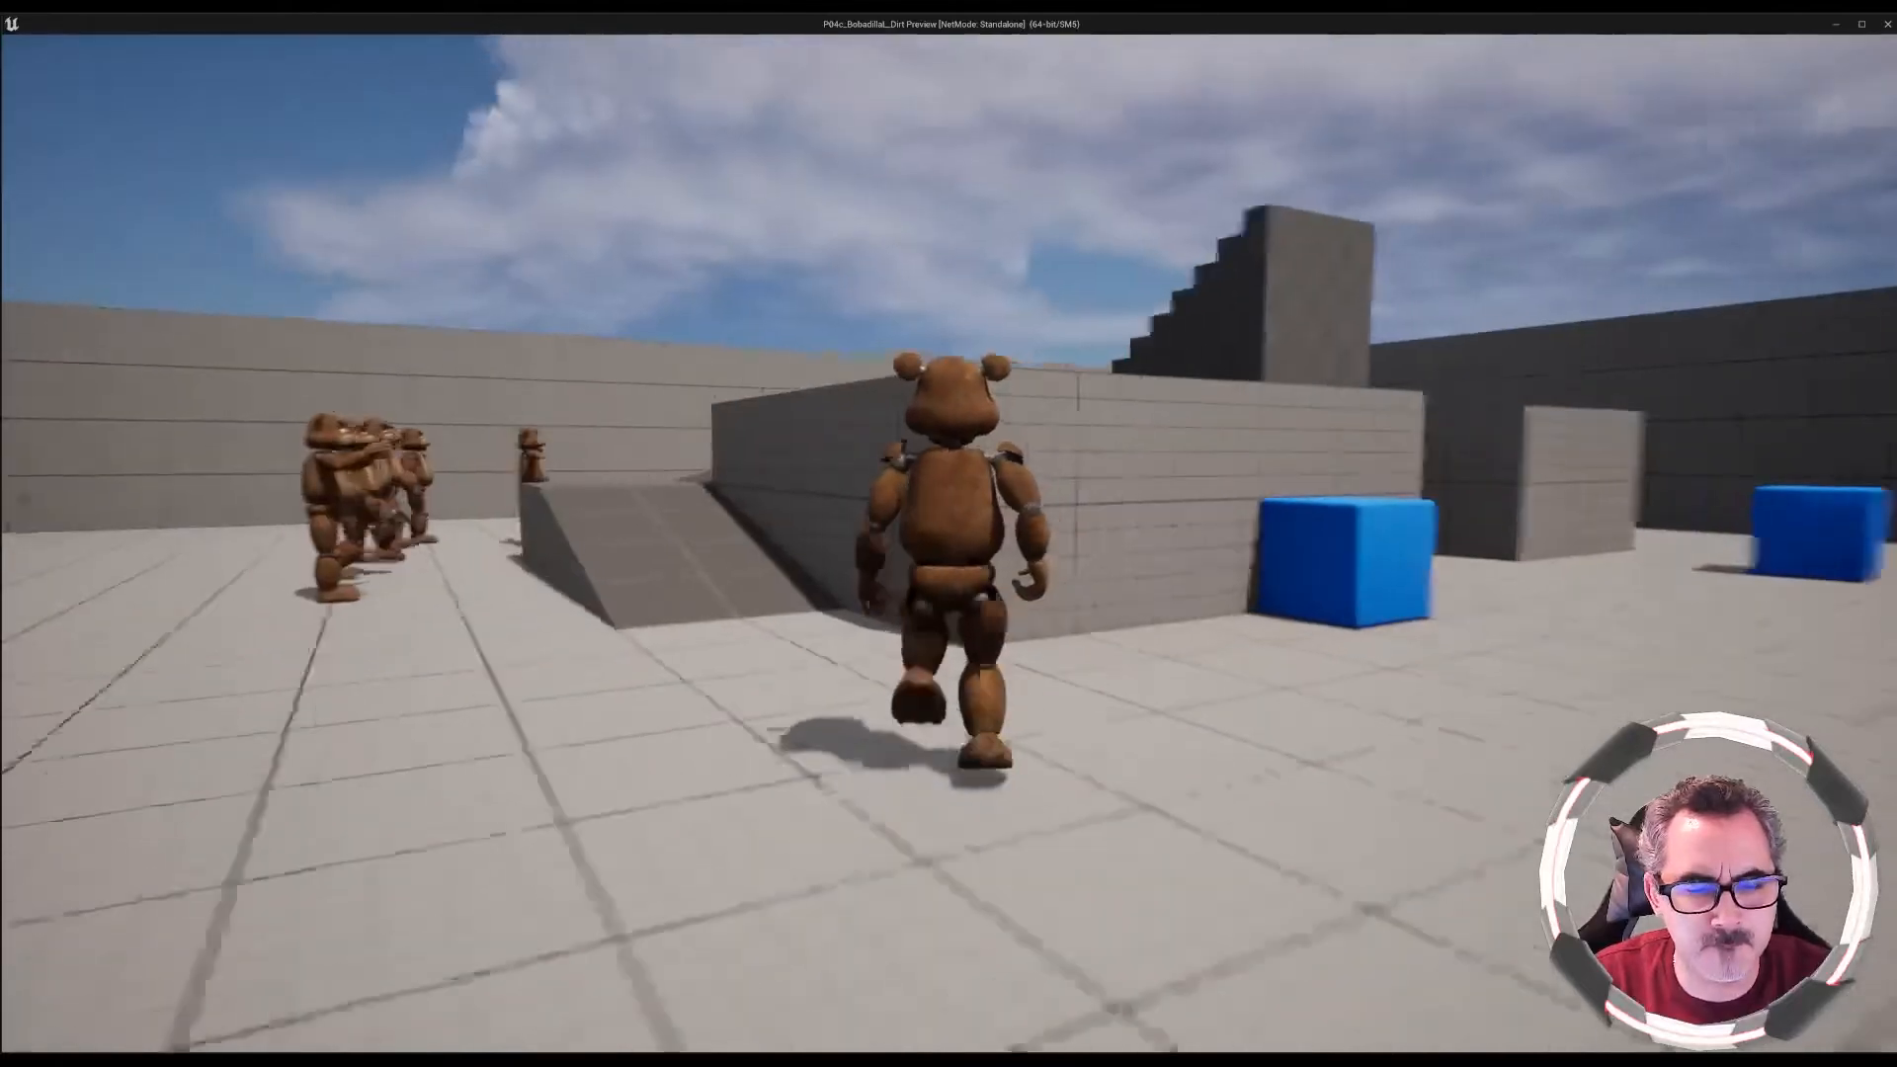
{"action": "key", "text": "w"}
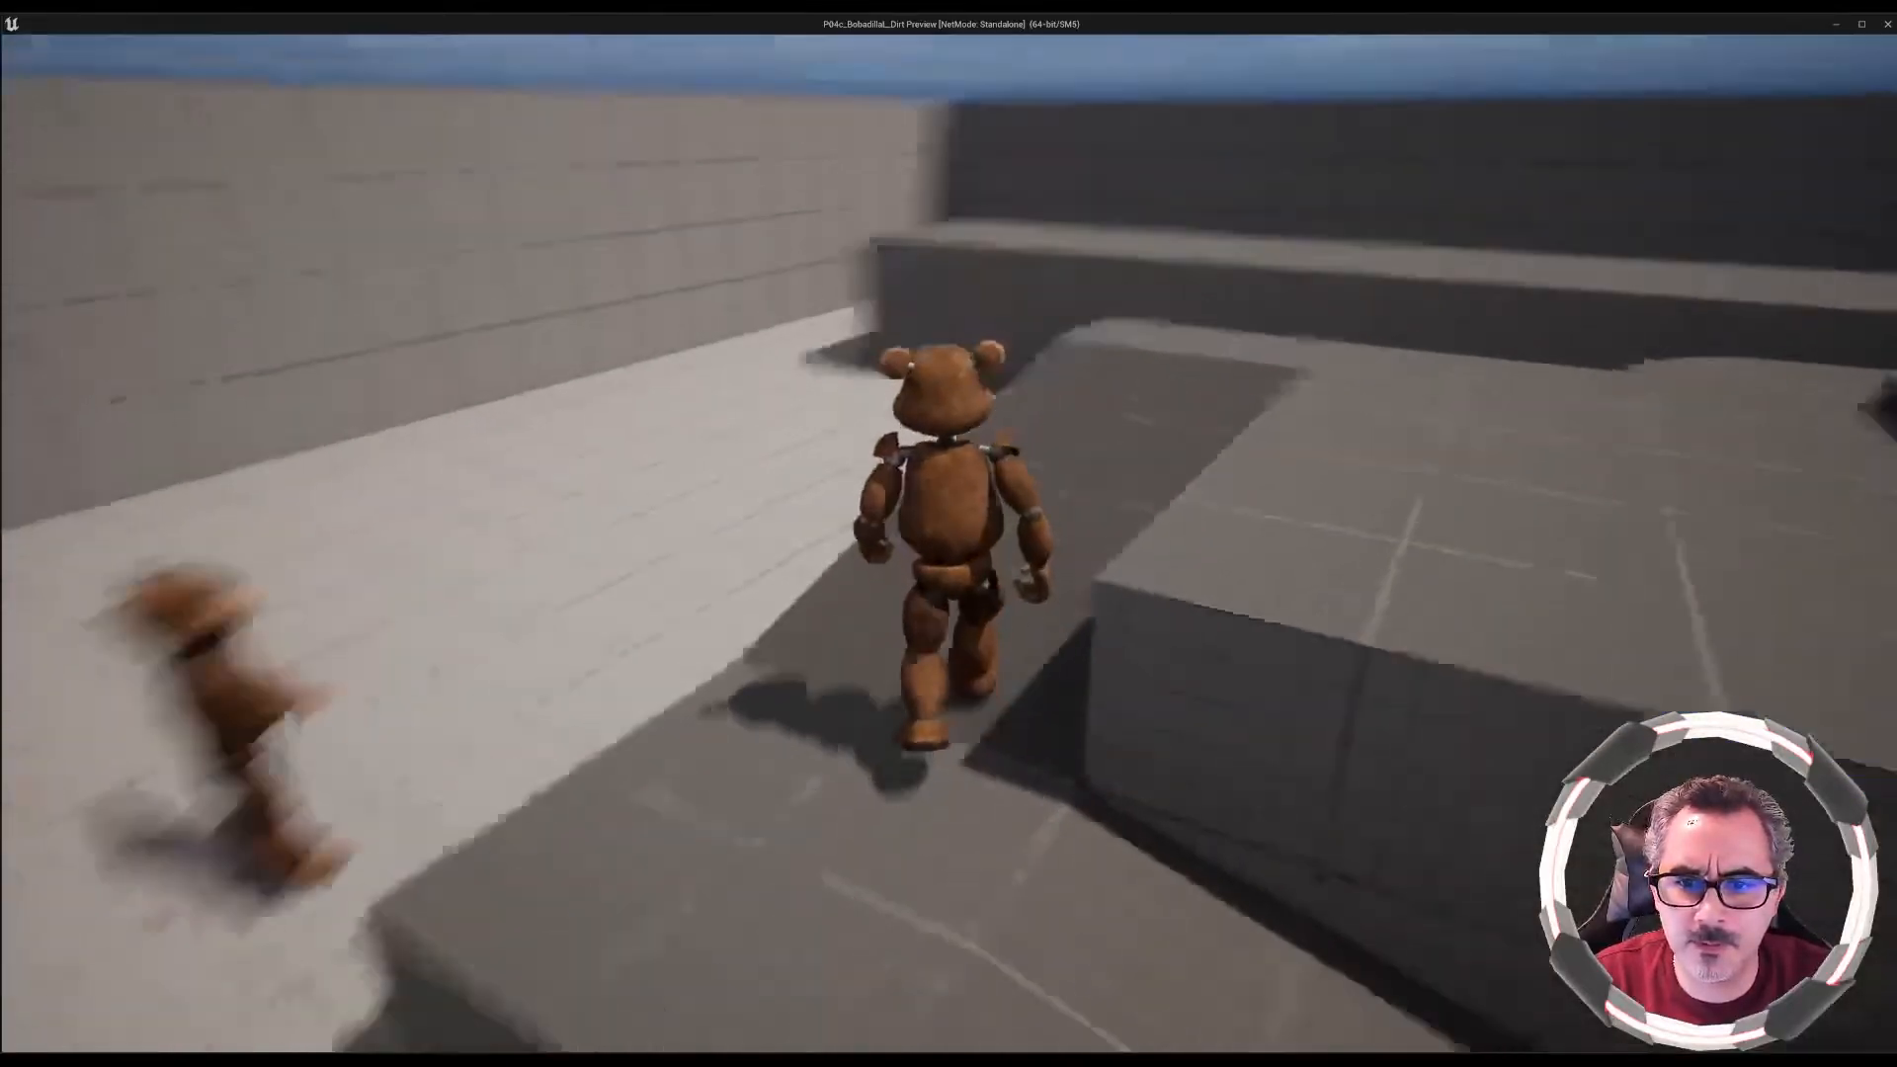
{"action": "key", "text": "w"}
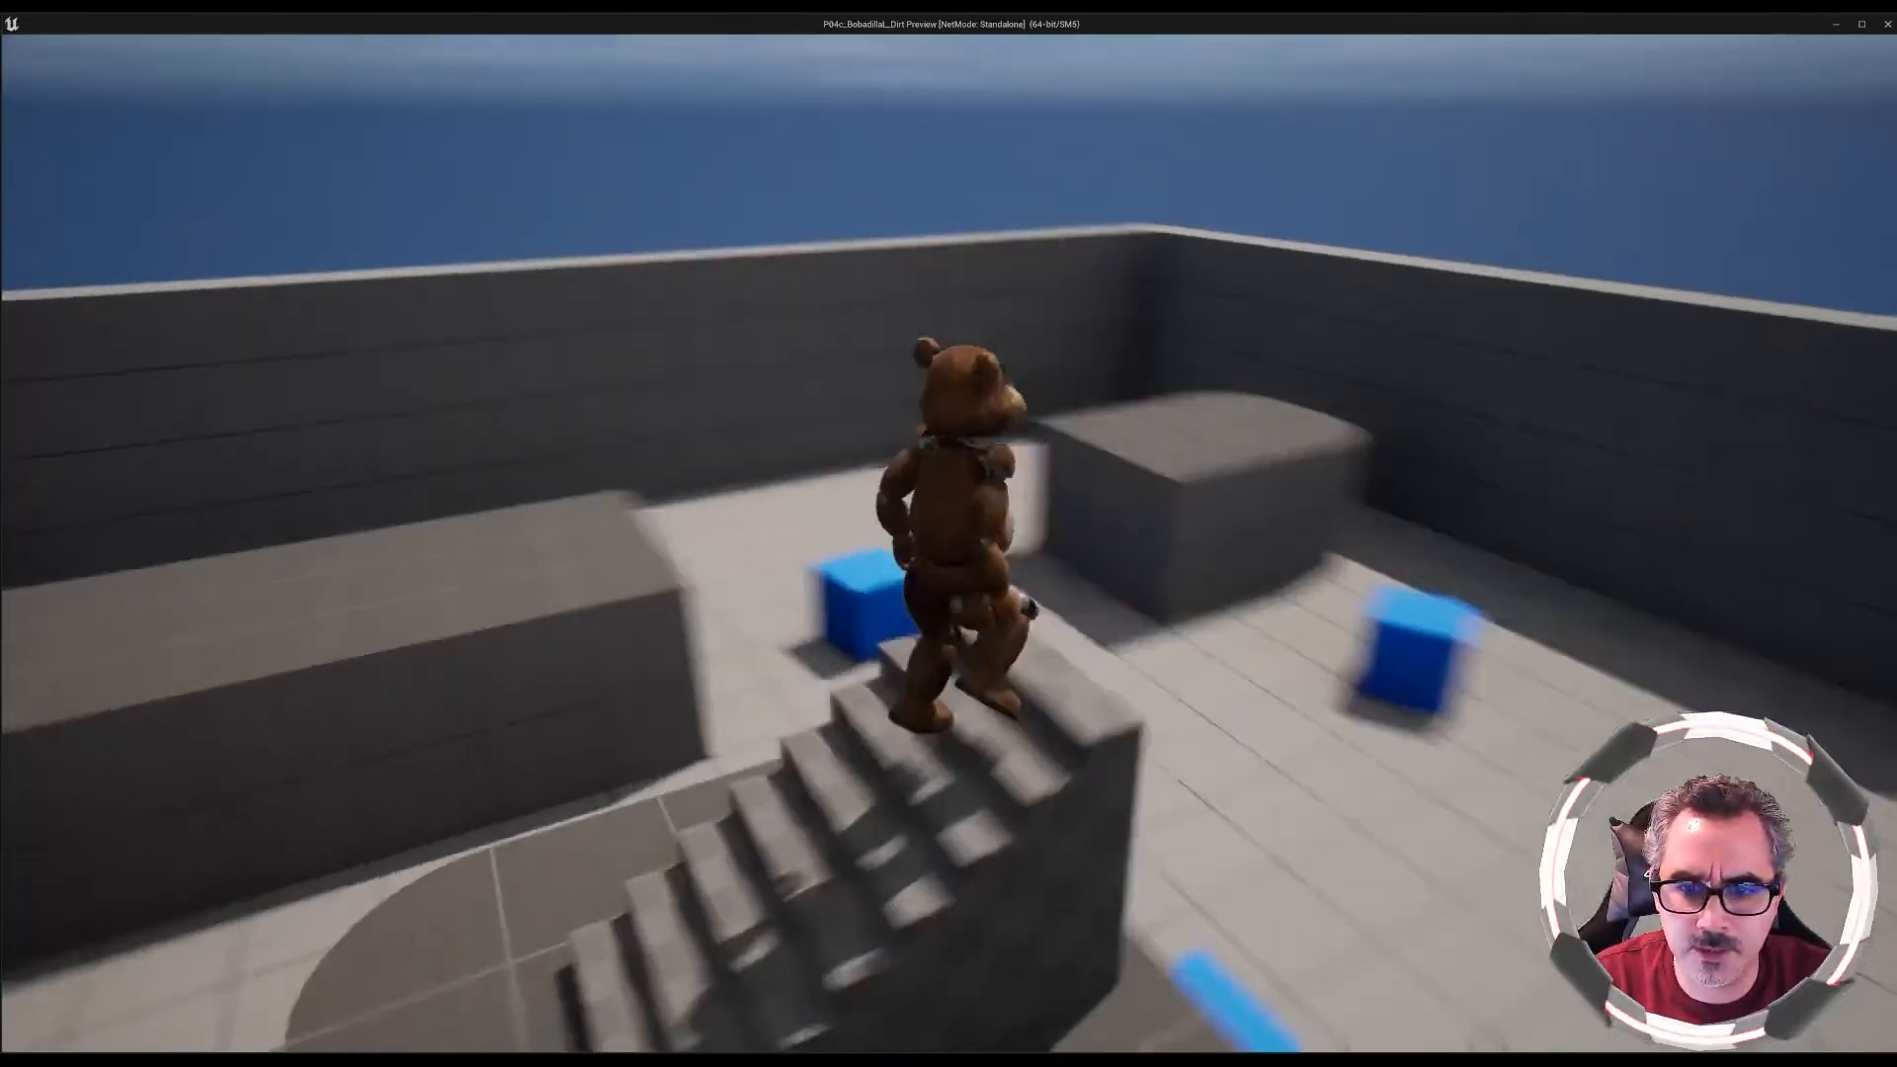
{"action": "key", "text": "space"}
{"action": "key", "text": "s"}
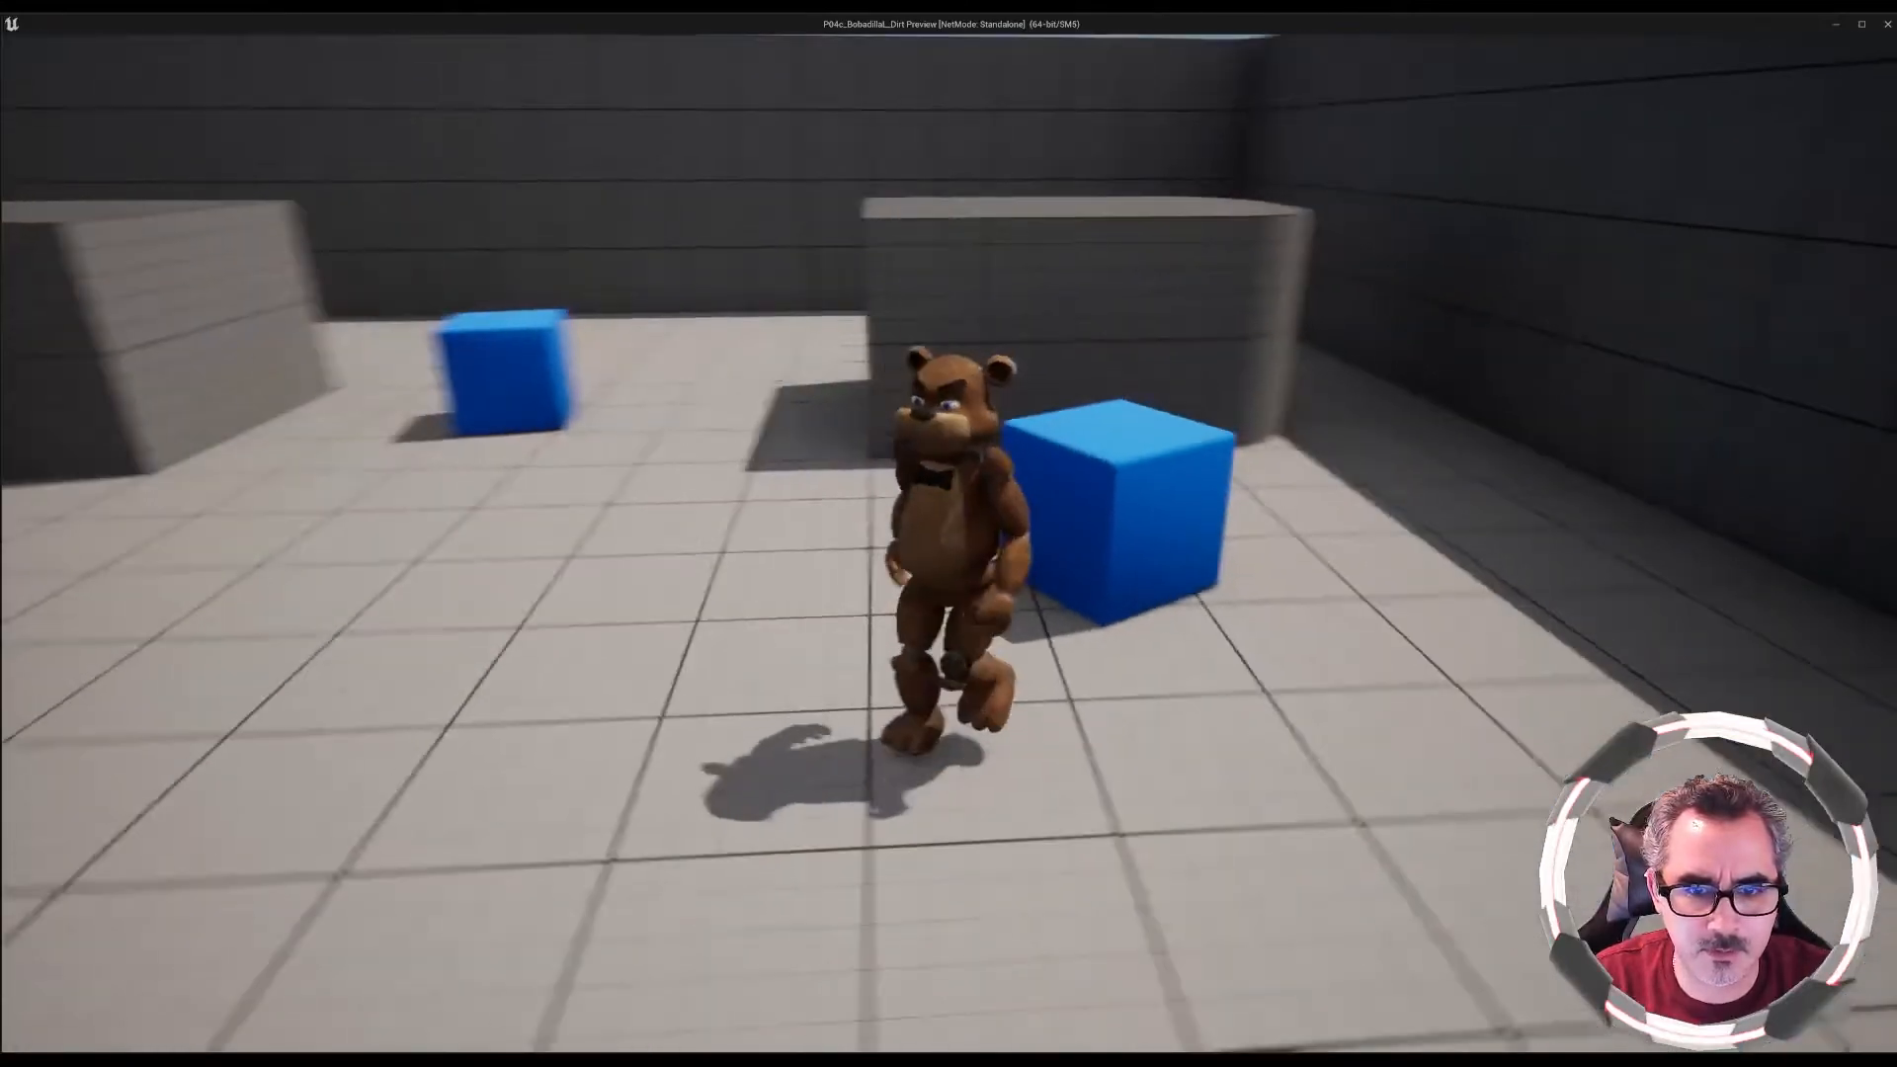
{"action": "key", "text": "space"}
{"action": "key", "text": "Escape"}
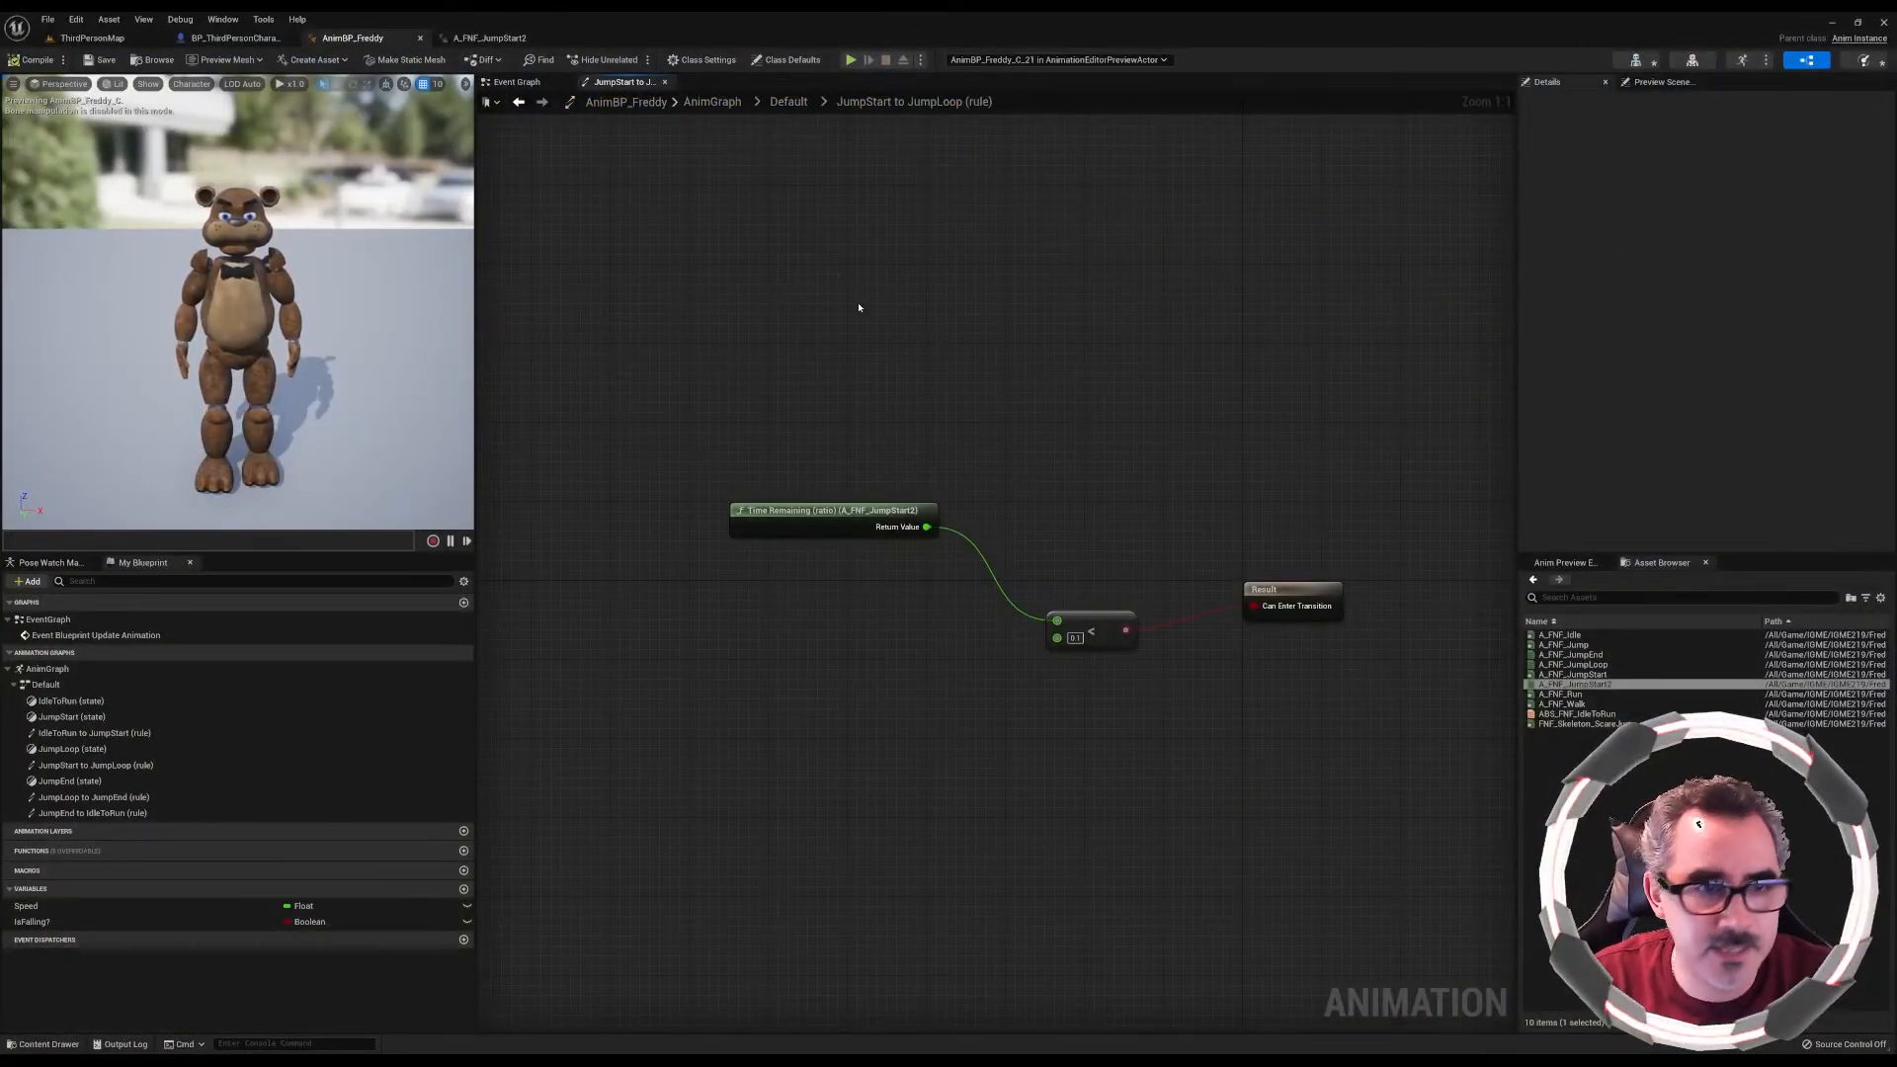
Open the A_FNF_Jump animation from ThirdPersonMap's Freddy folder and remove frames 15 to 40
{"action": "left_click", "coordinate": [98, 38]}
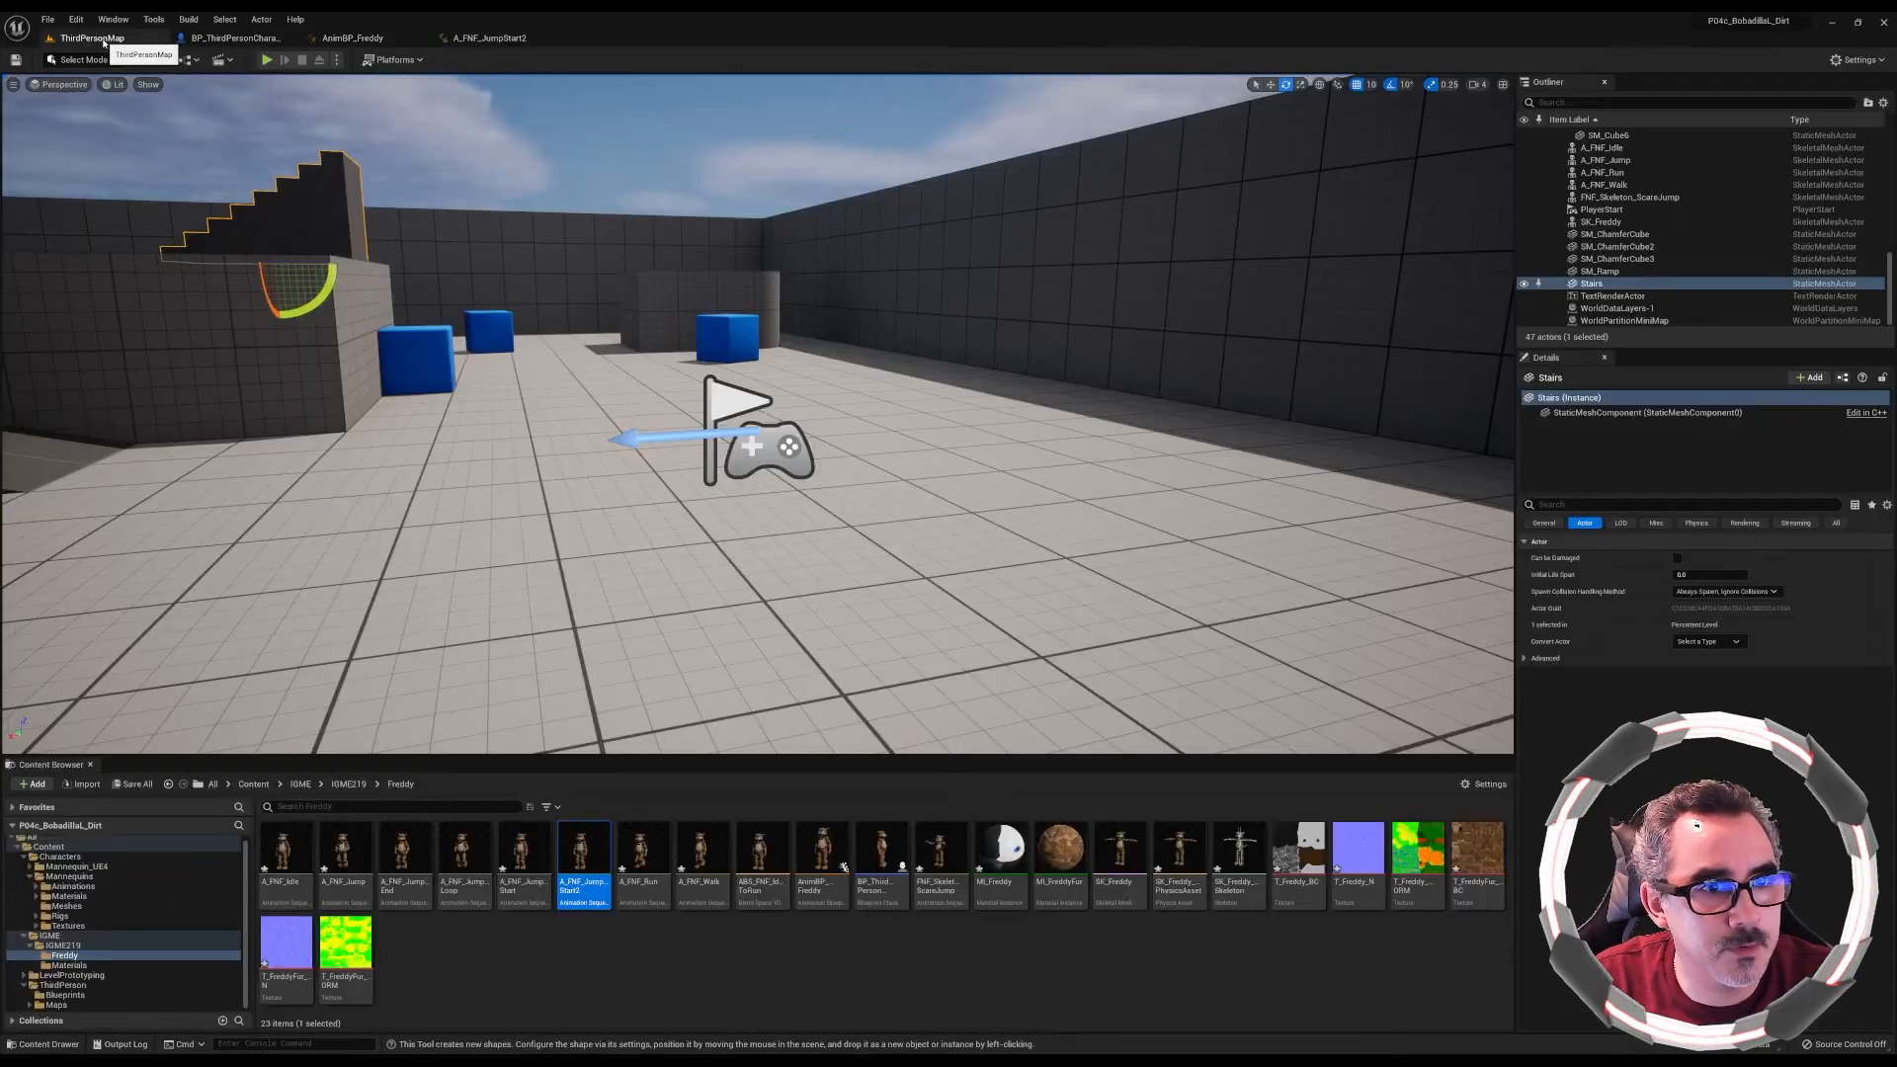
{"action": "left_click", "coordinate": [521, 983]}
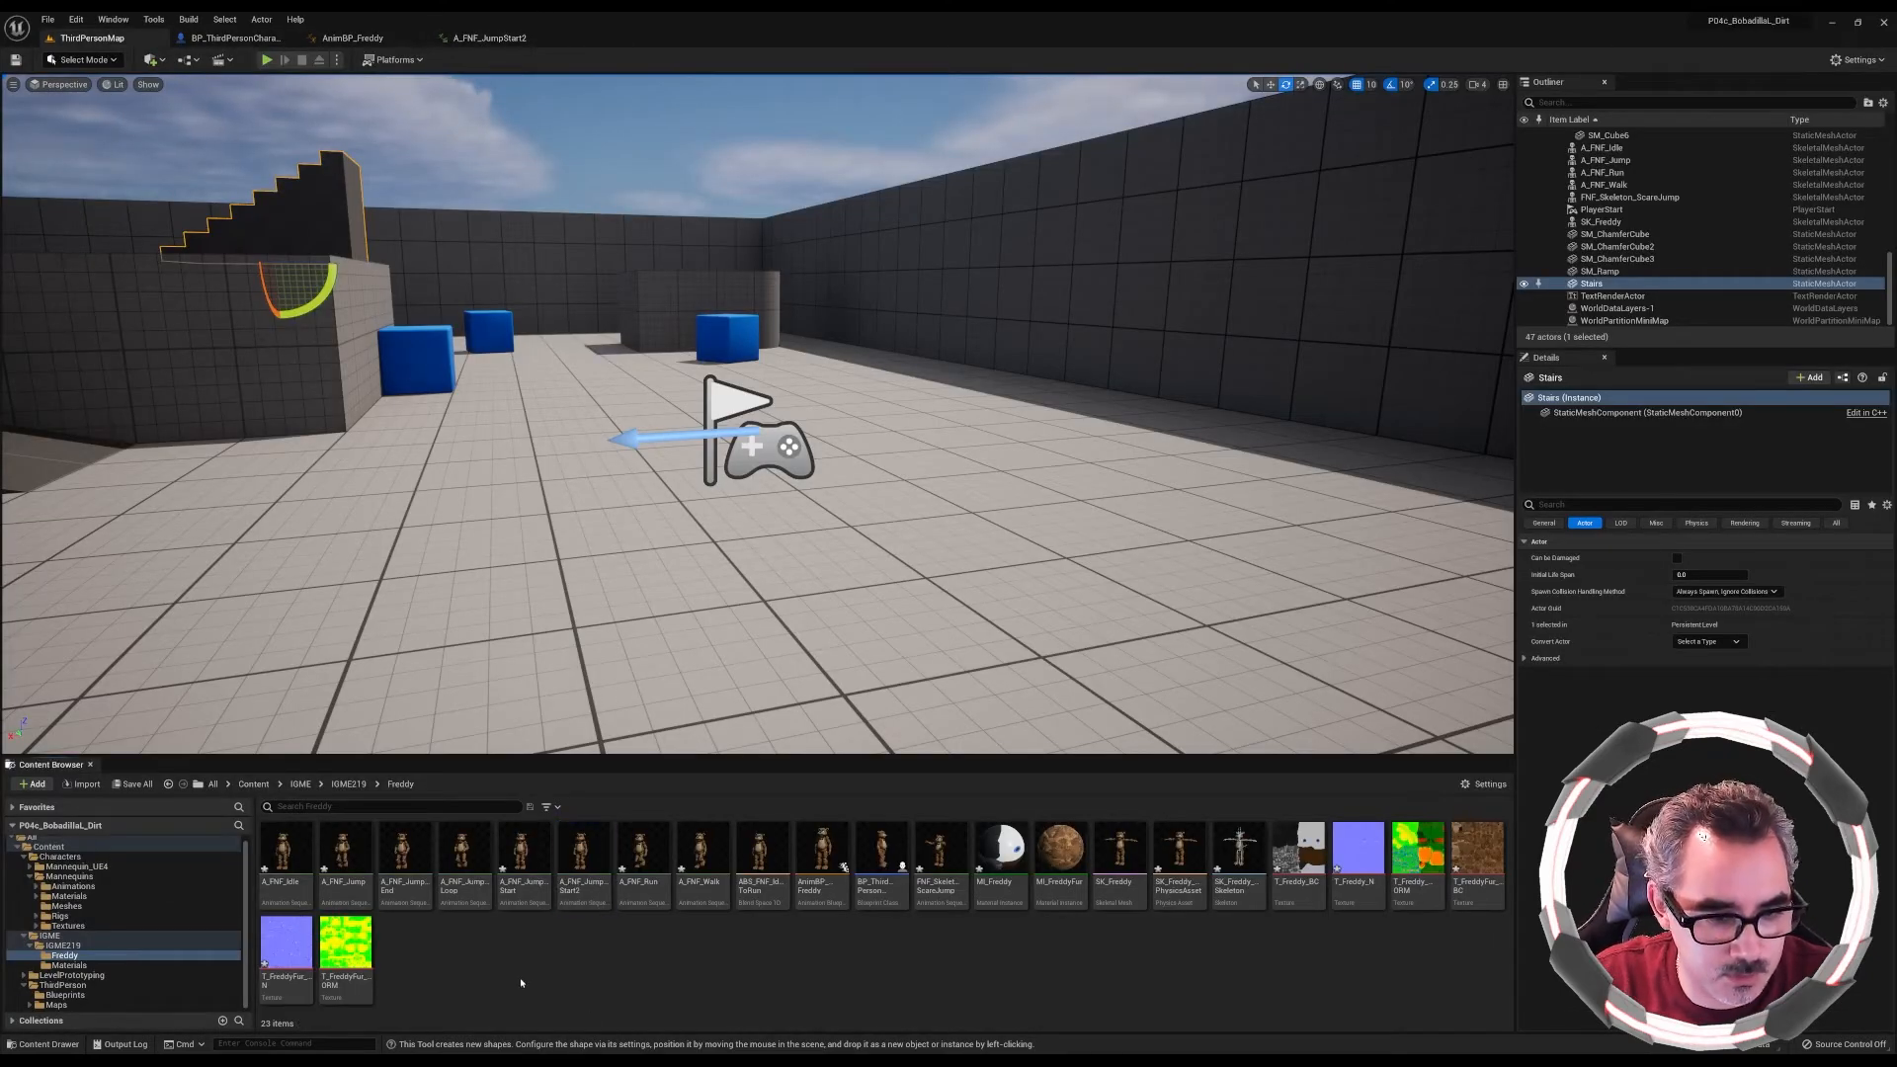
{"action": "double_click", "coordinate": [348, 852]}
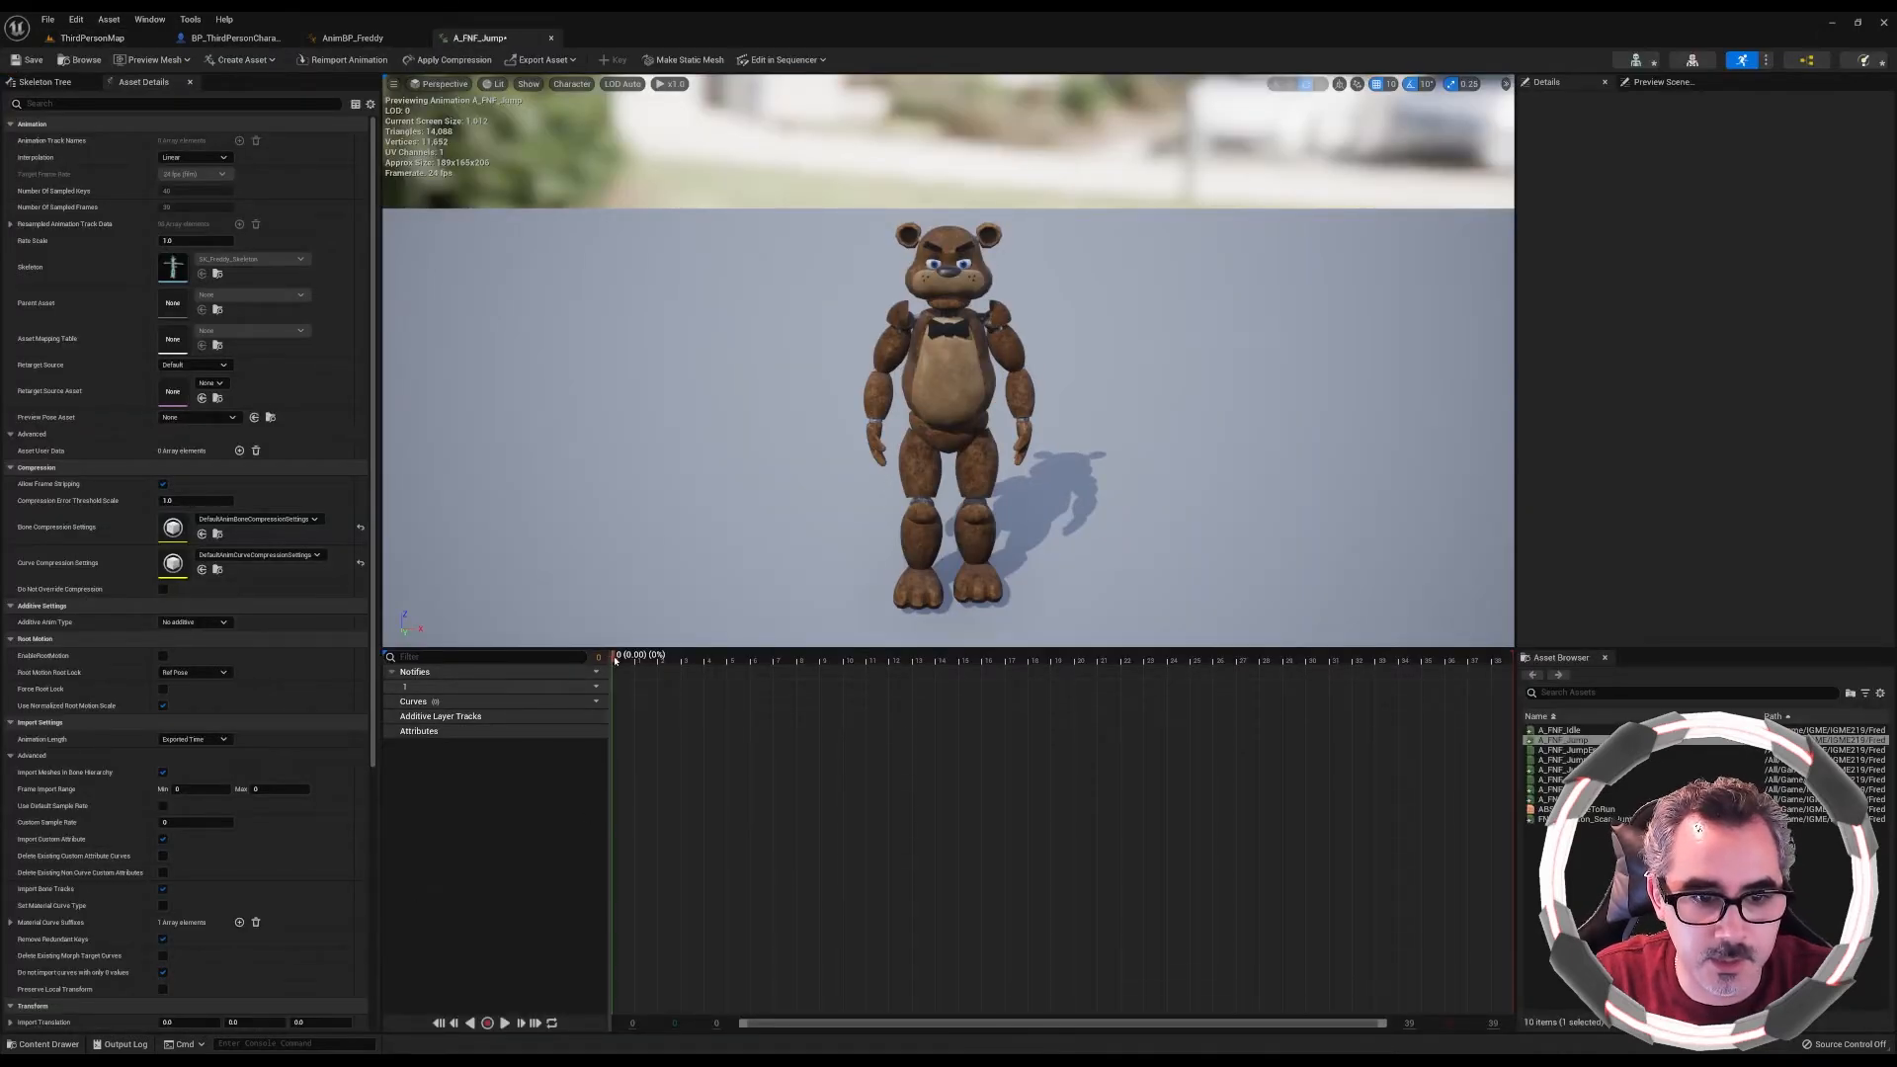
{"action": "left_click_drag", "start_coordinate": [616, 660], "coordinate": [934, 659]}
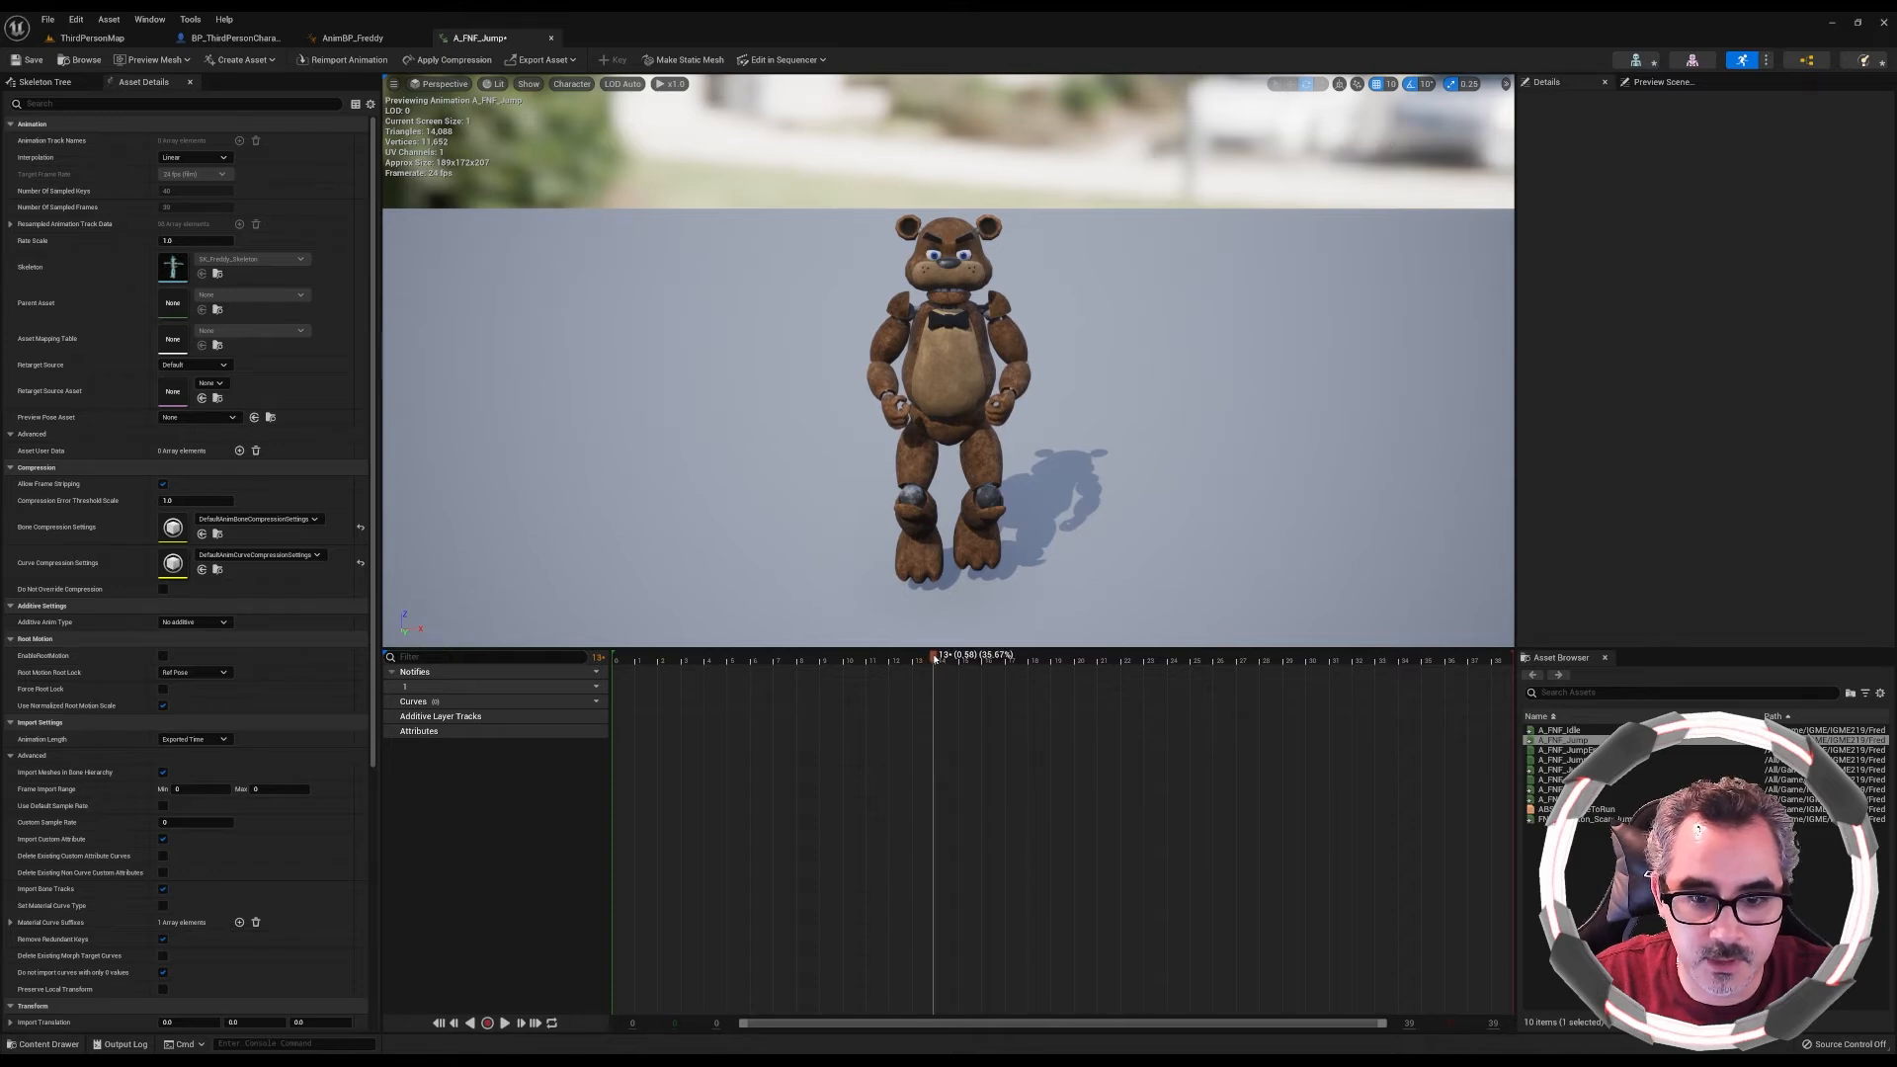
{"action": "right_click", "coordinate": [935, 658]}
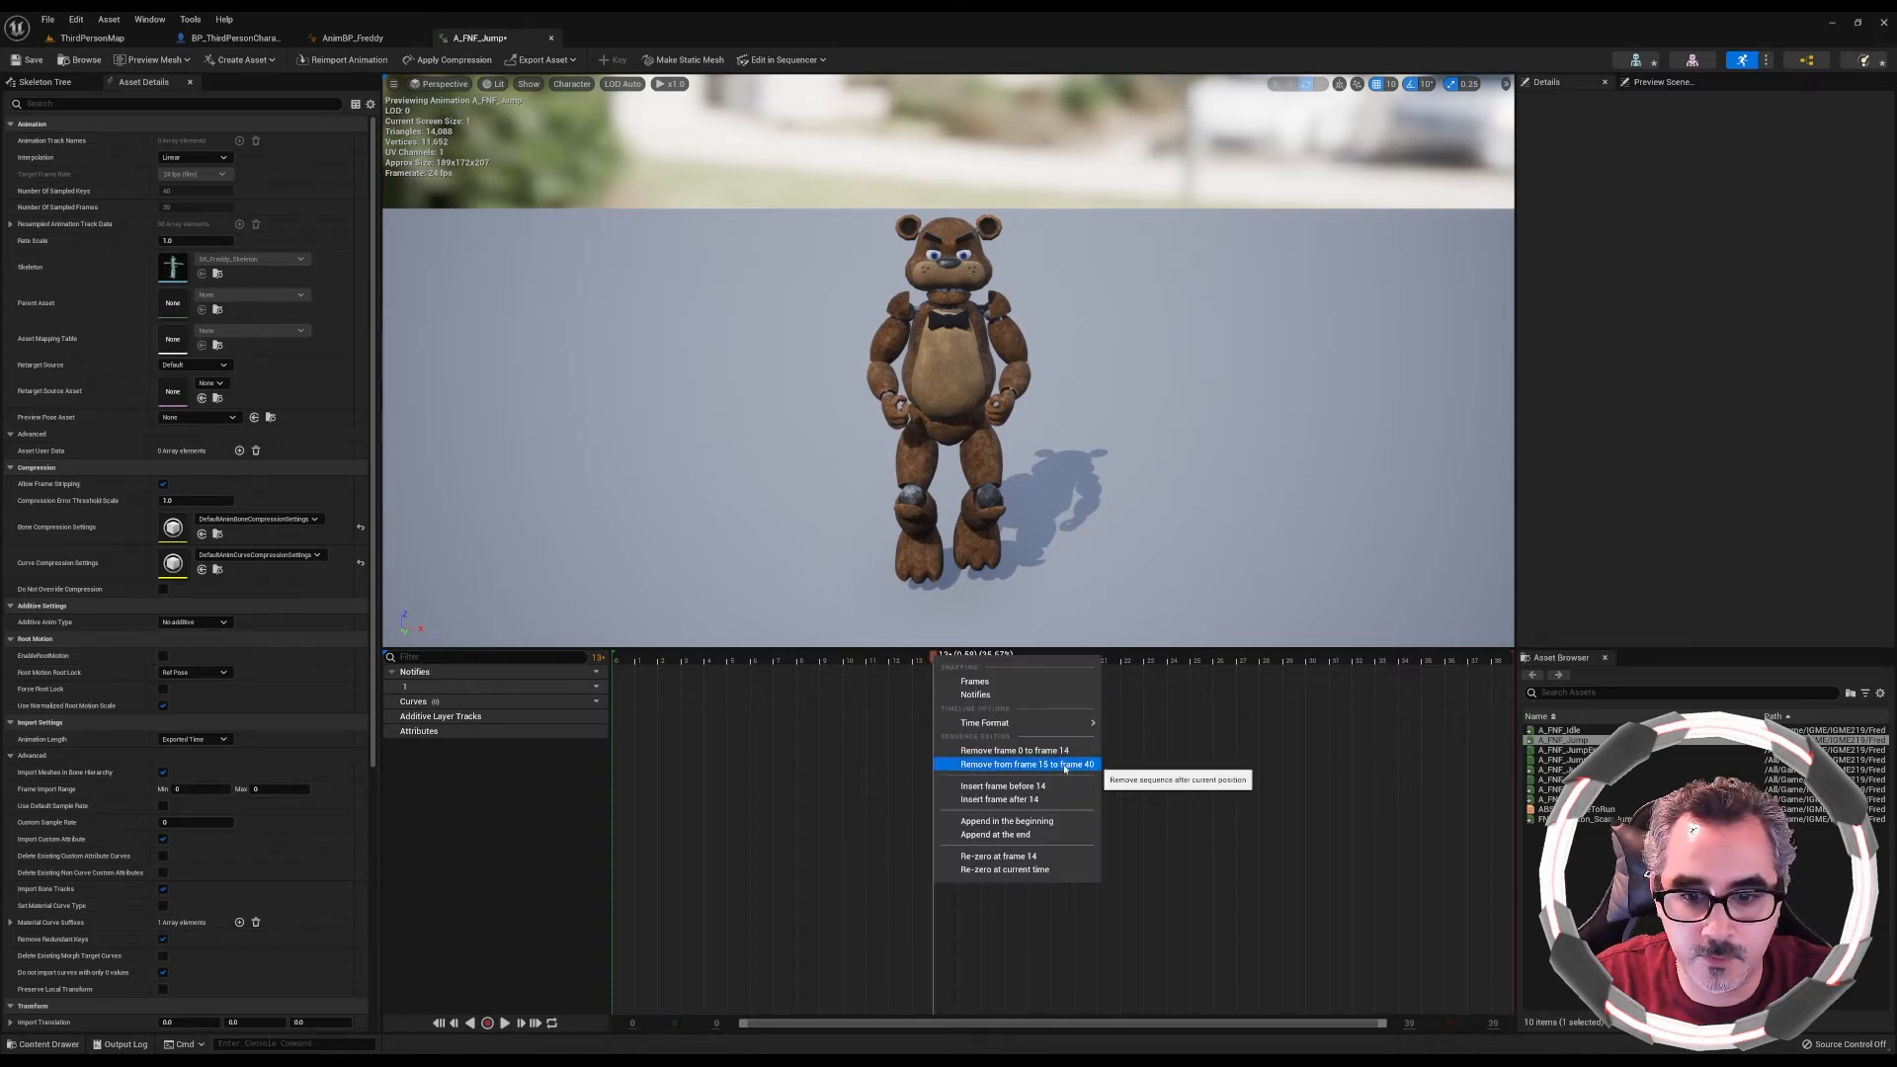
{"action": "left_click", "coordinate": [1063, 767]}
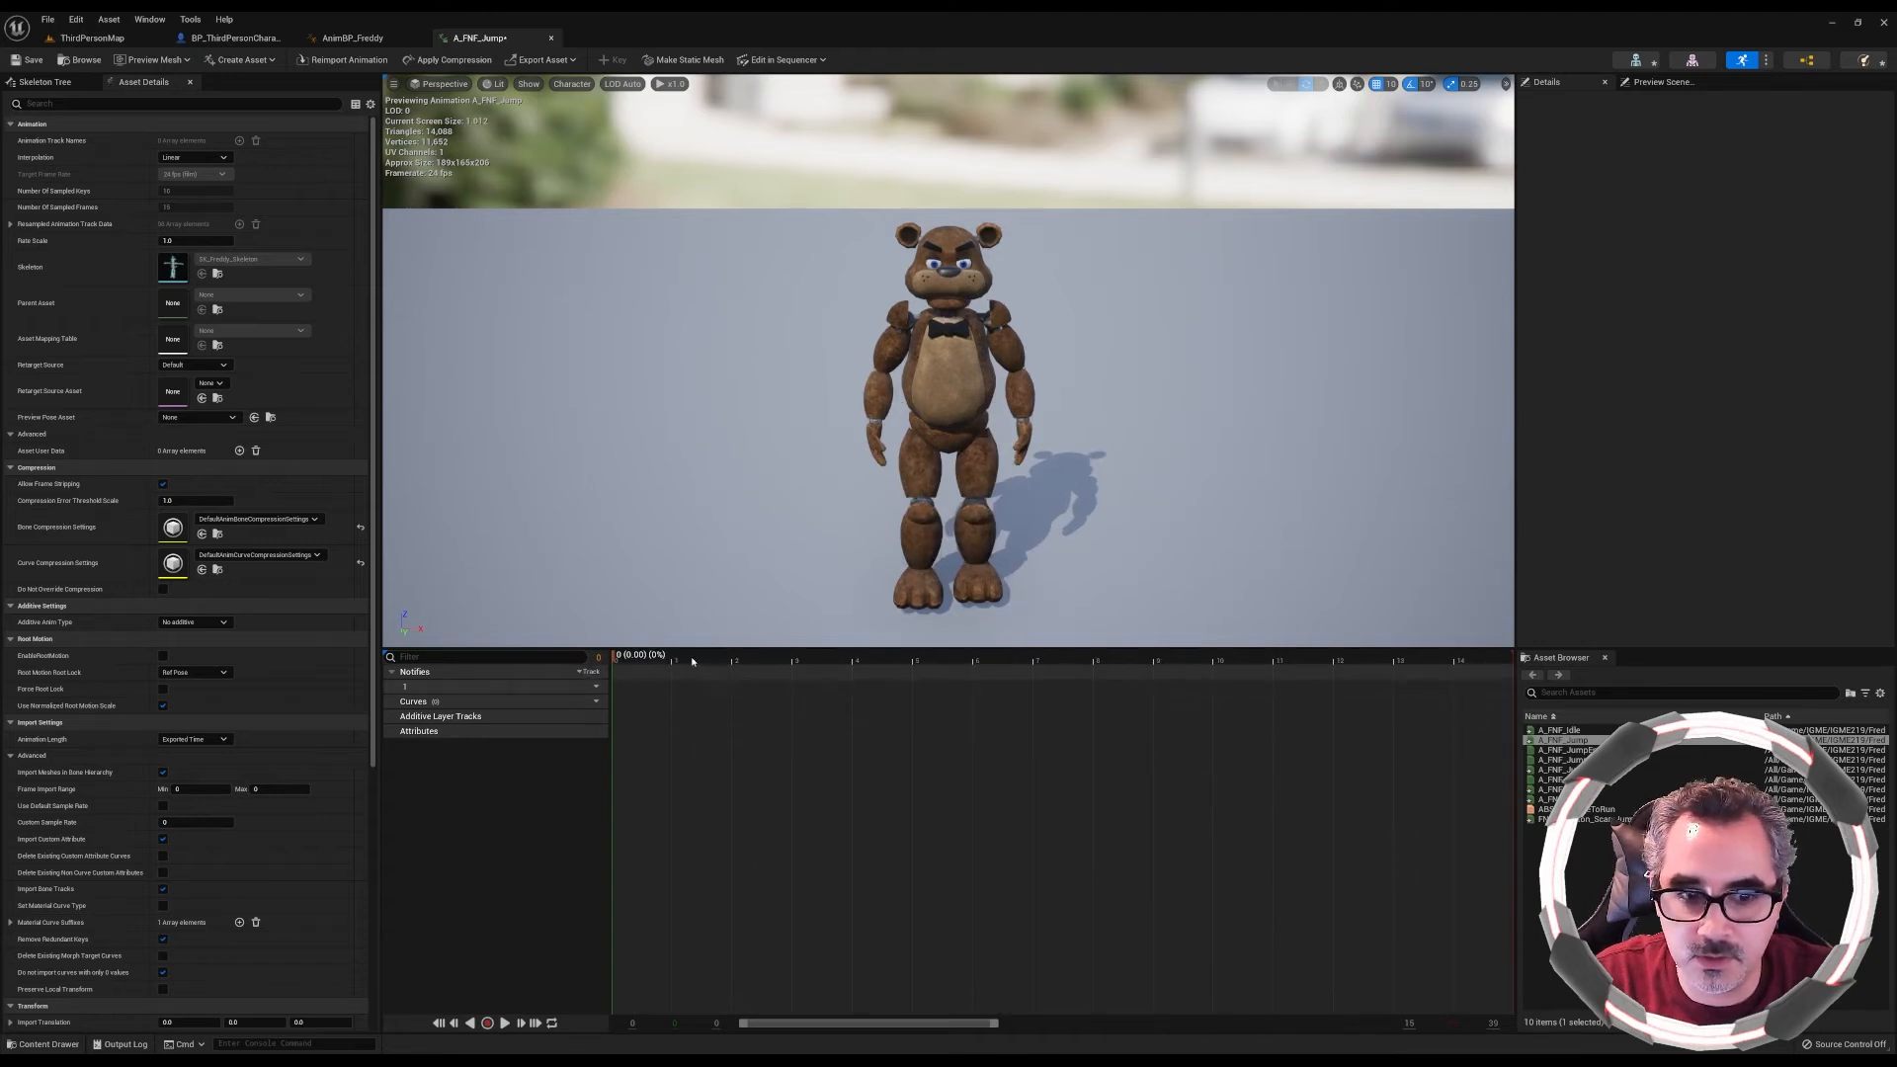
Trim the end of the A_FNF_Jump animation, removing the frames from 15 onward and the remaining frames from 13 onward
{"action": "left_click_drag", "start_coordinate": [614, 660], "coordinate": [1581, 664]}
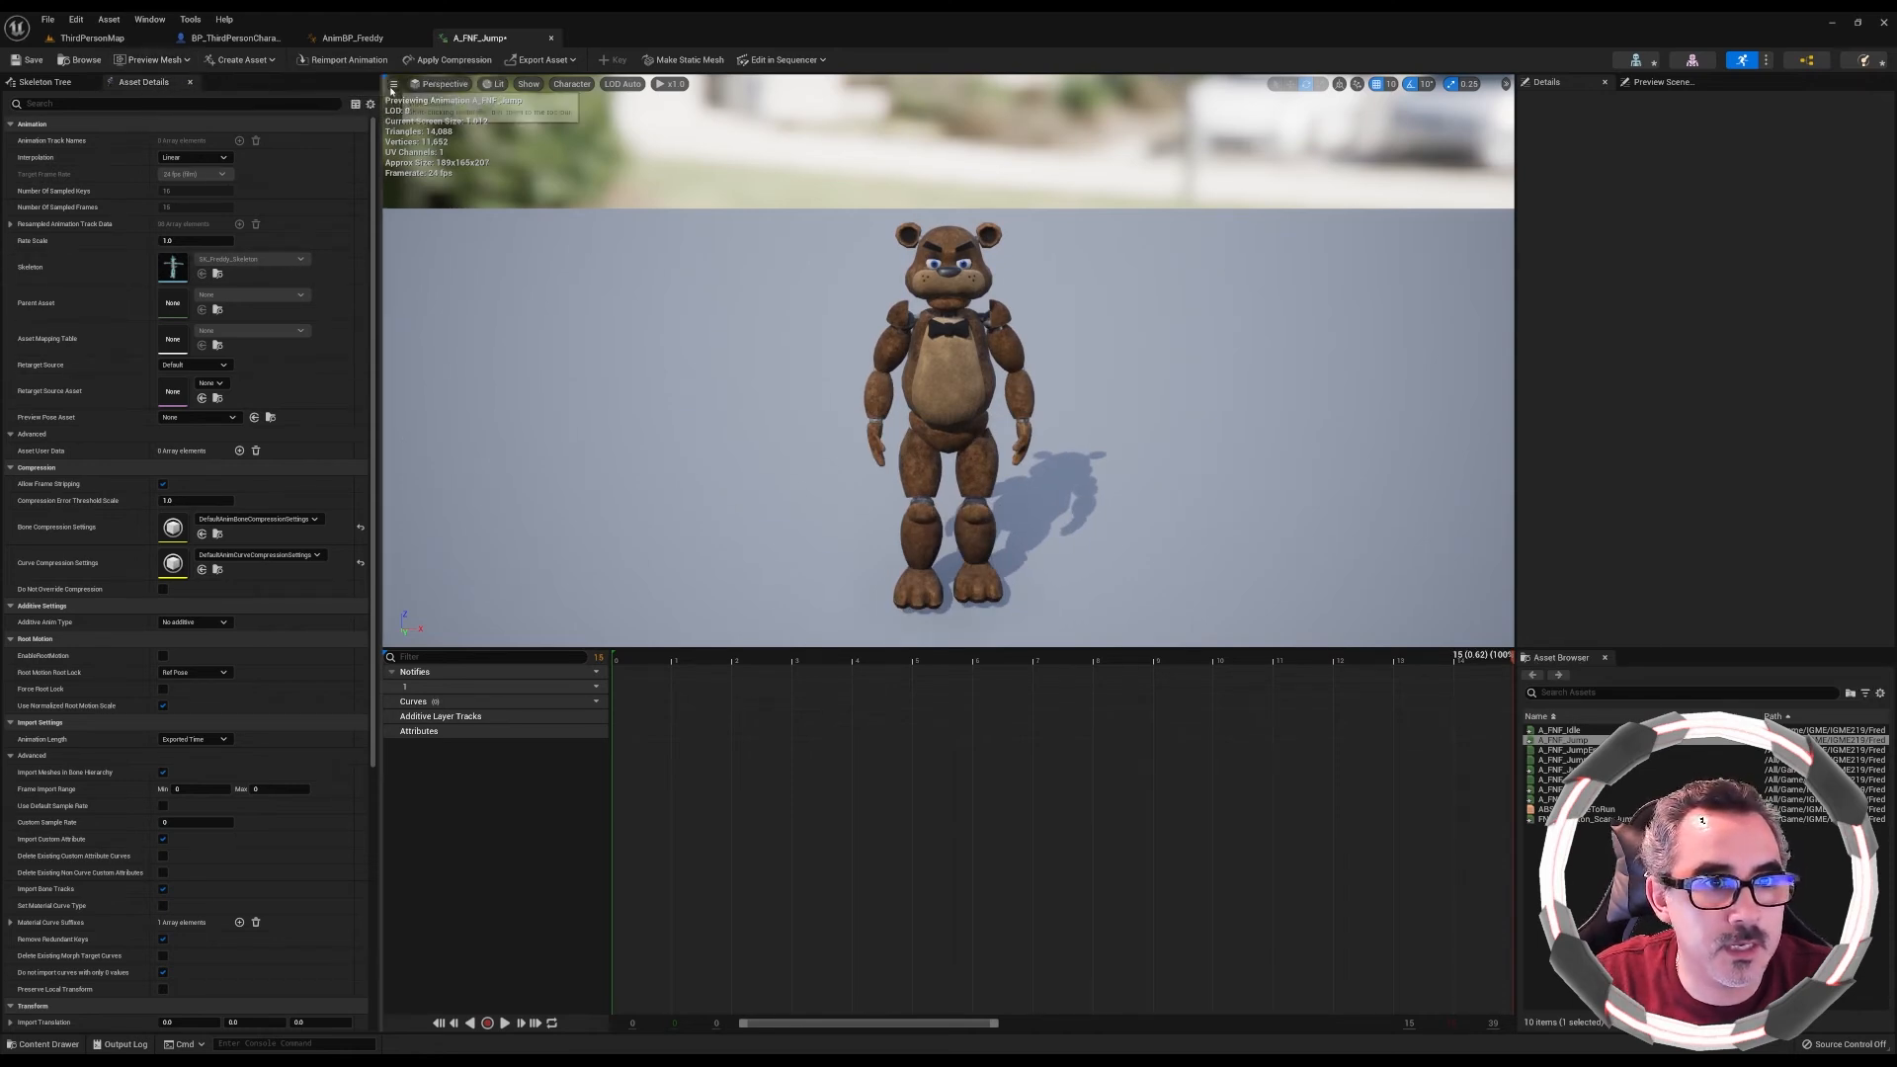
{"action": "left_click", "coordinate": [114, 24]}
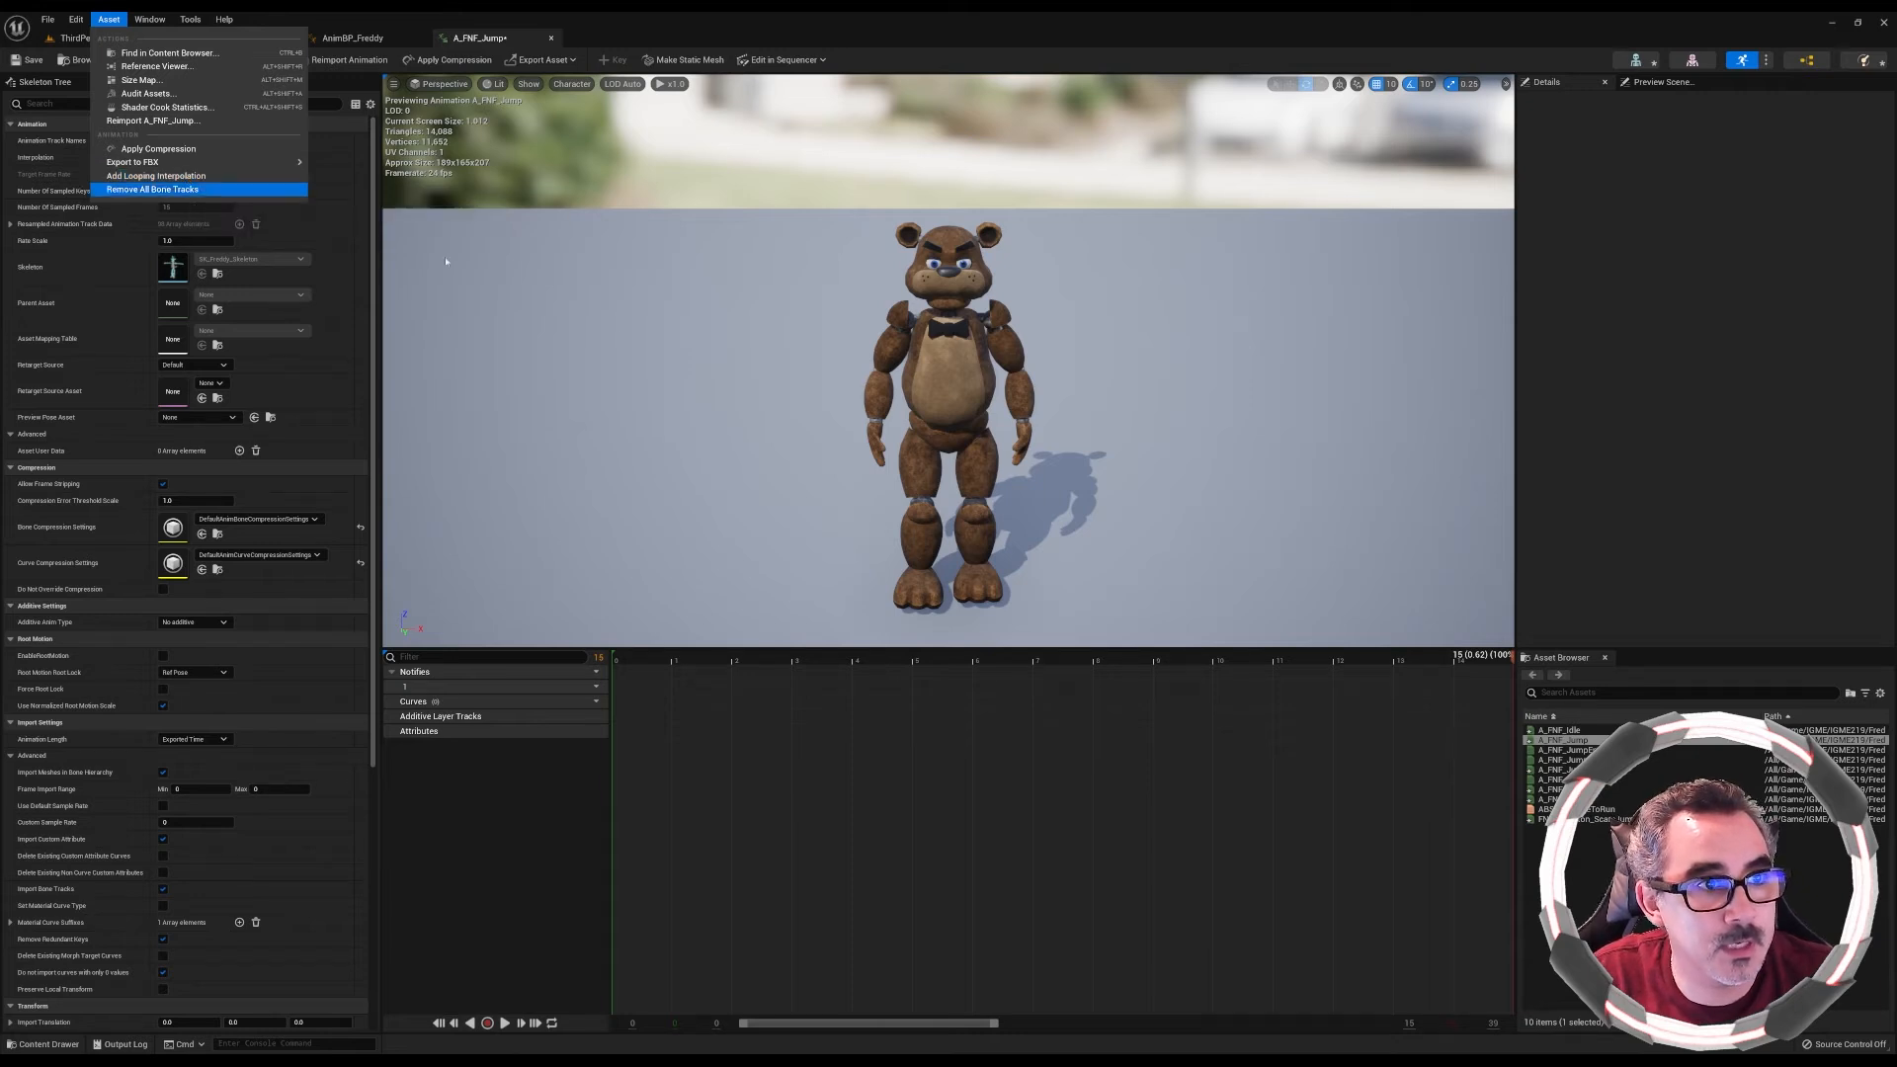
{"action": "left_click", "coordinate": [1510, 658]}
{"action": "left_click_drag", "start_coordinate": [1510, 657], "coordinate": [1458, 660]}
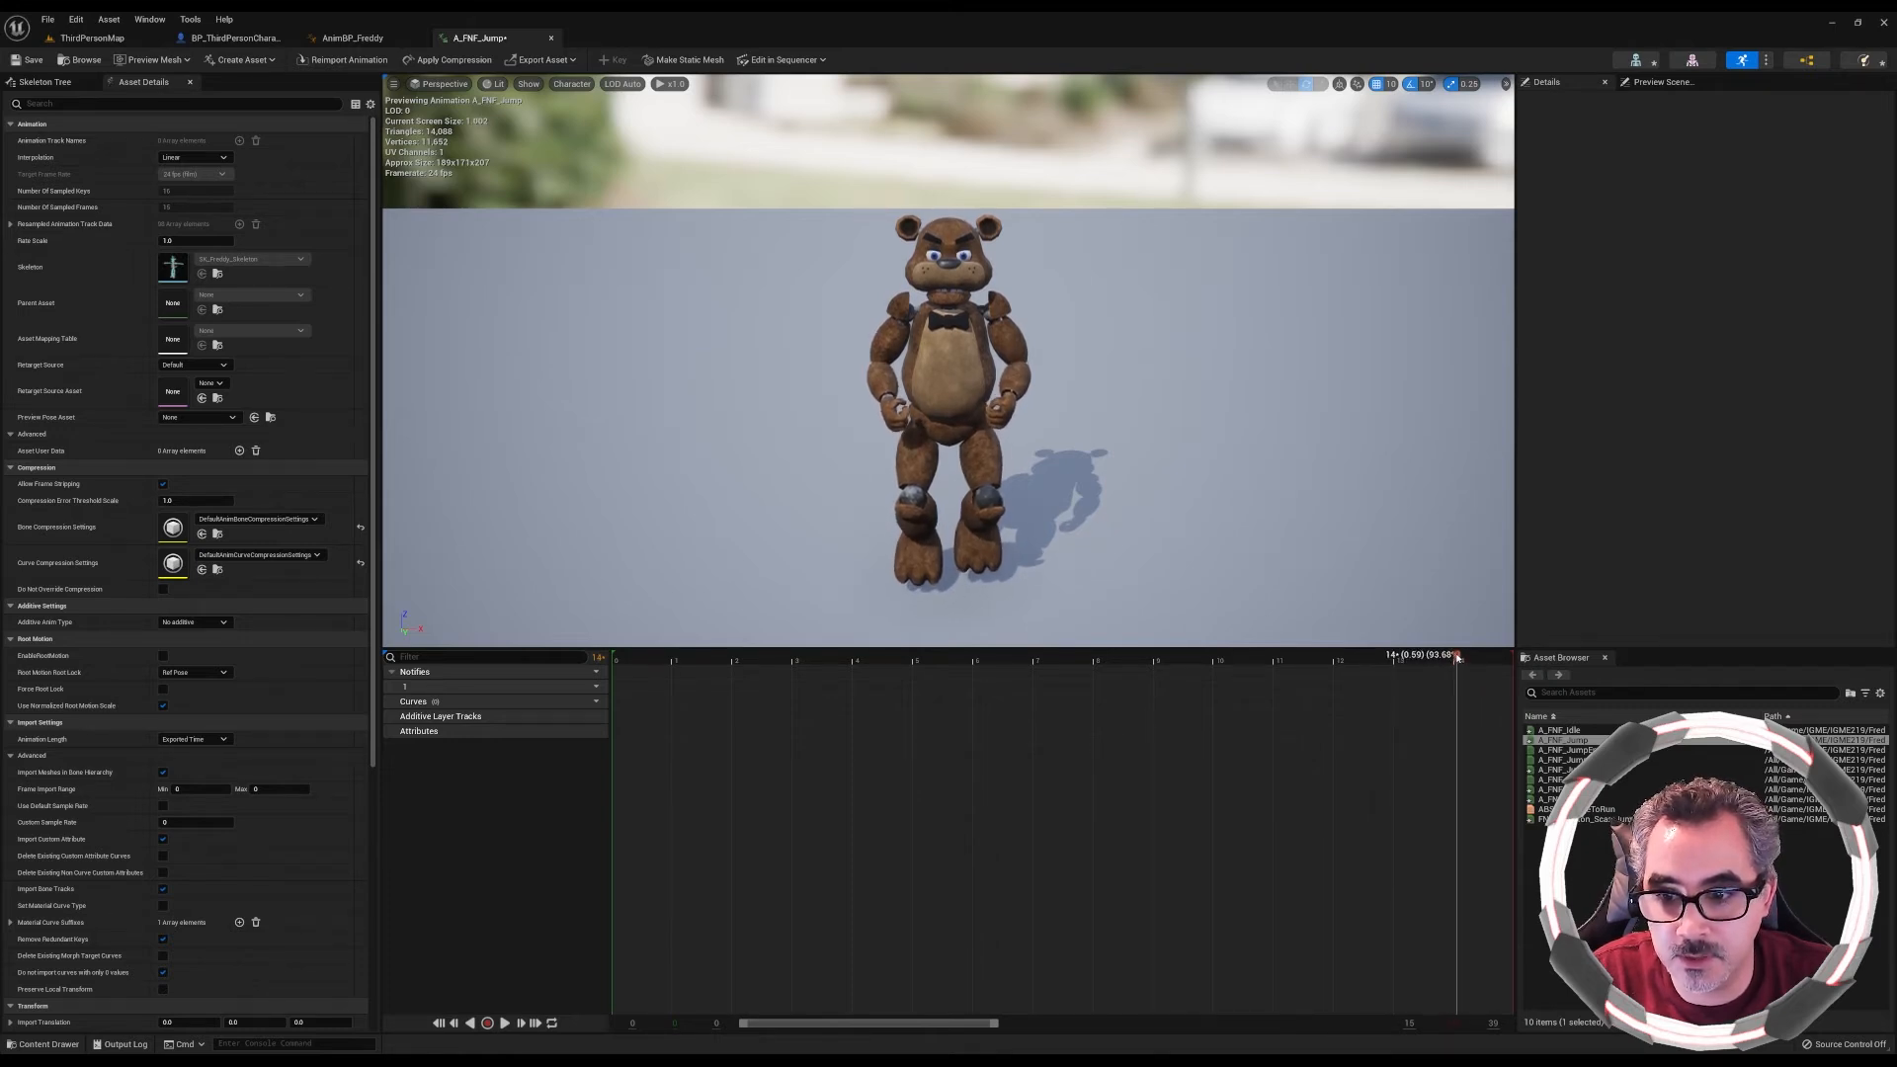
{"action": "right_click", "coordinate": [1457, 657]}
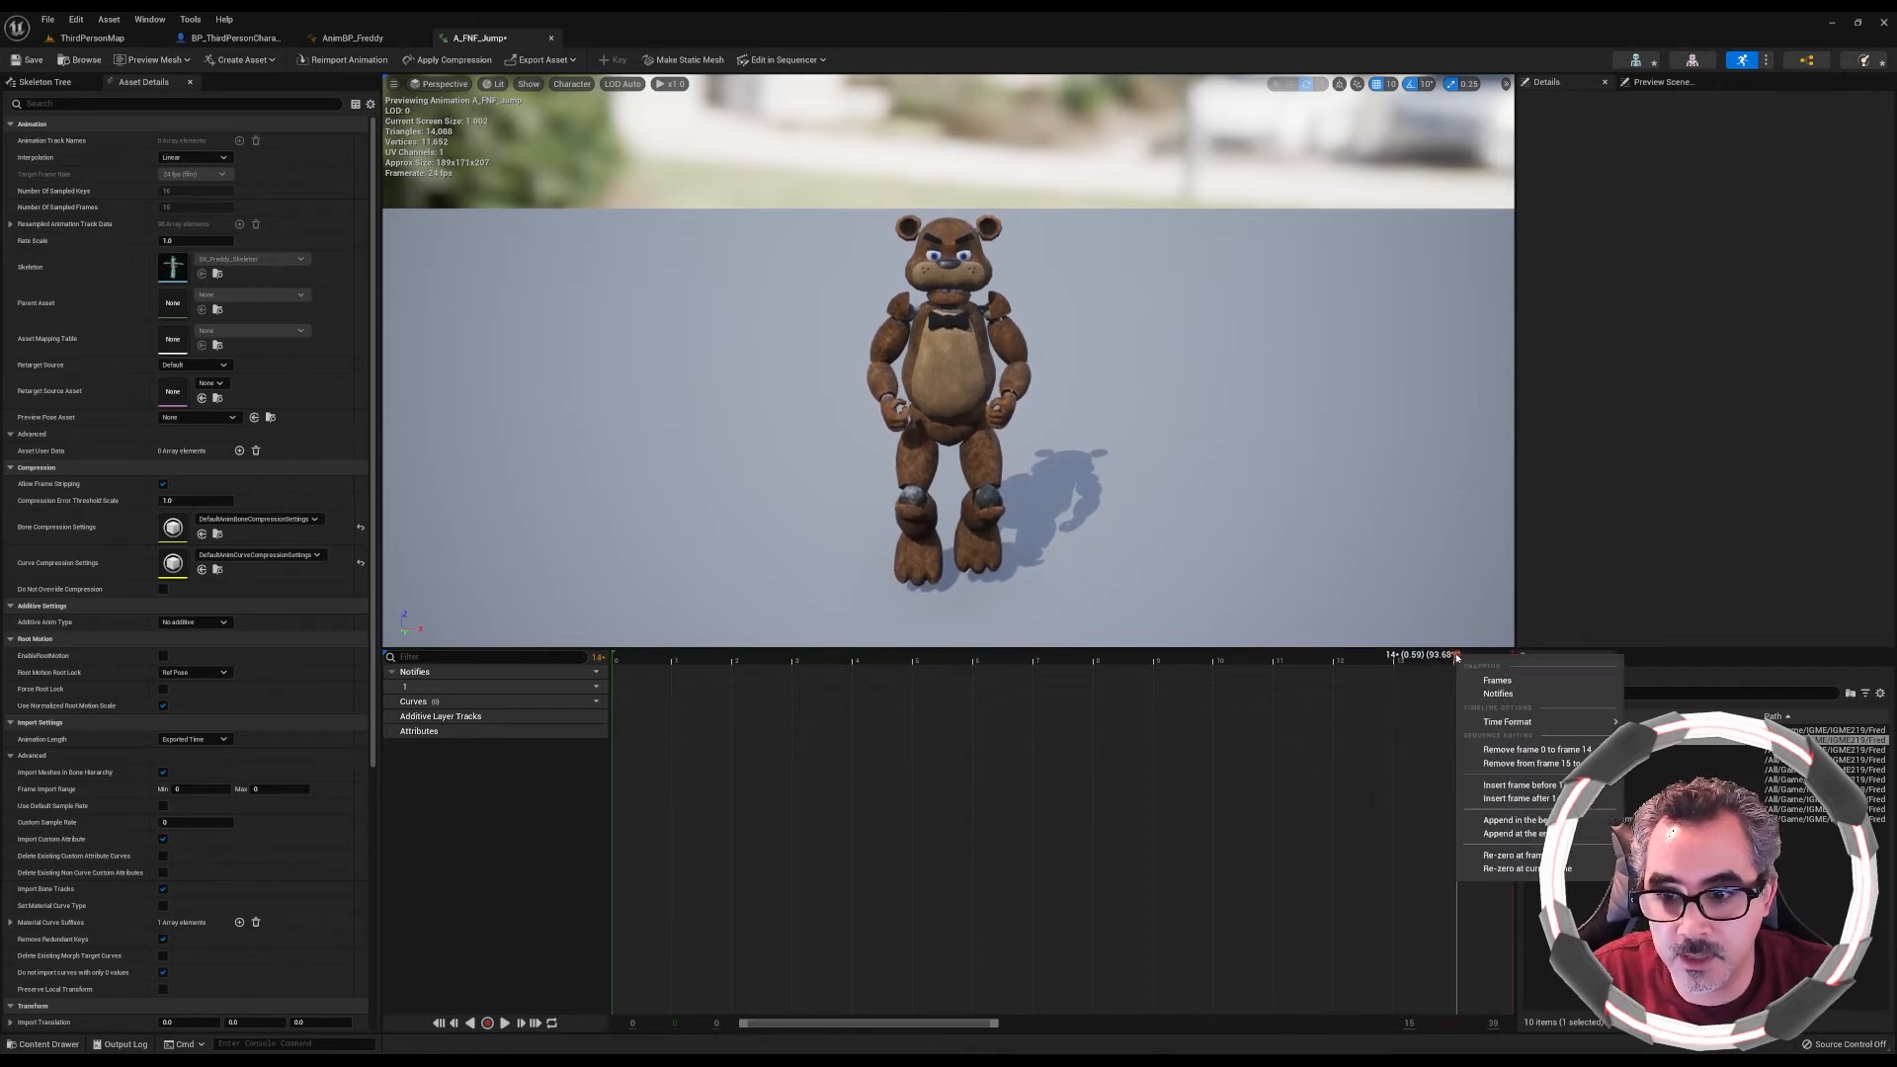
{"action": "left_click", "coordinate": [1547, 764]}
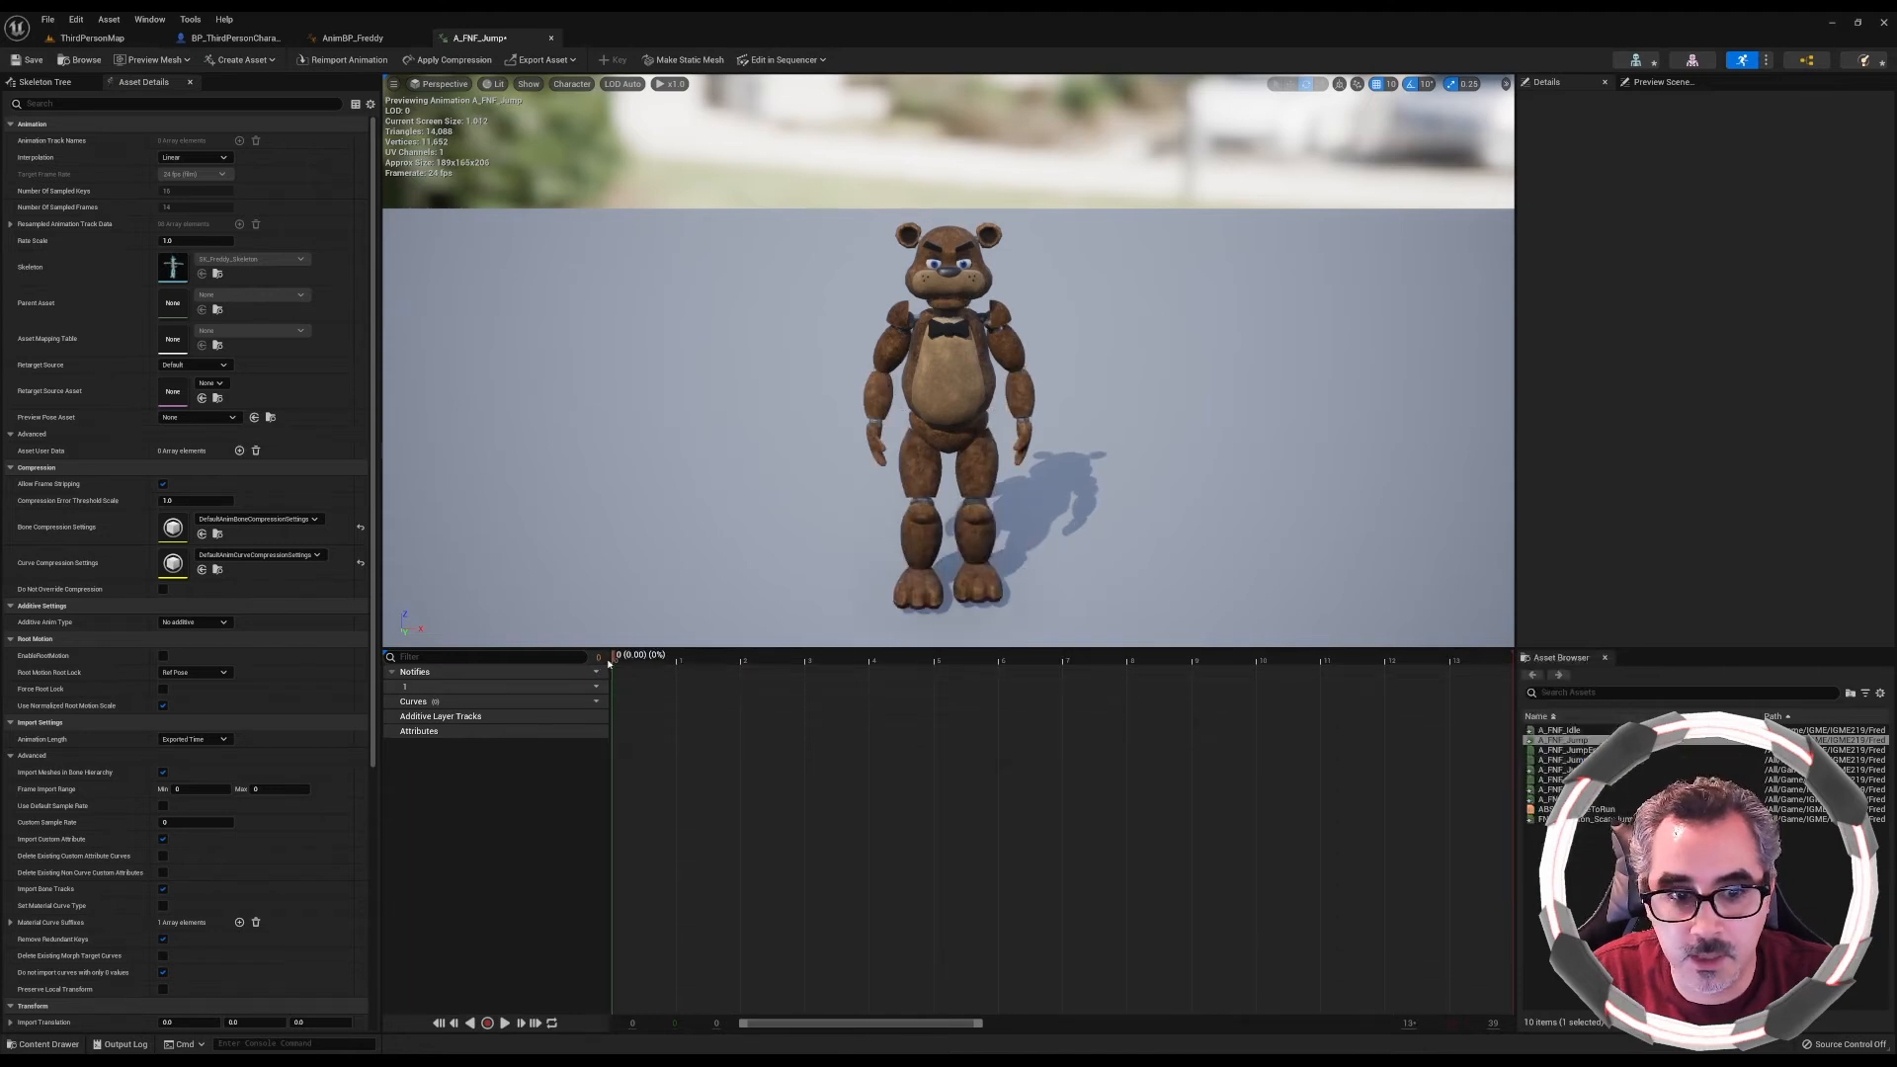
{"action": "left_click_drag", "start_coordinate": [614, 661], "coordinate": [1382, 660]}
{"action": "right_click", "coordinate": [1384, 656]}
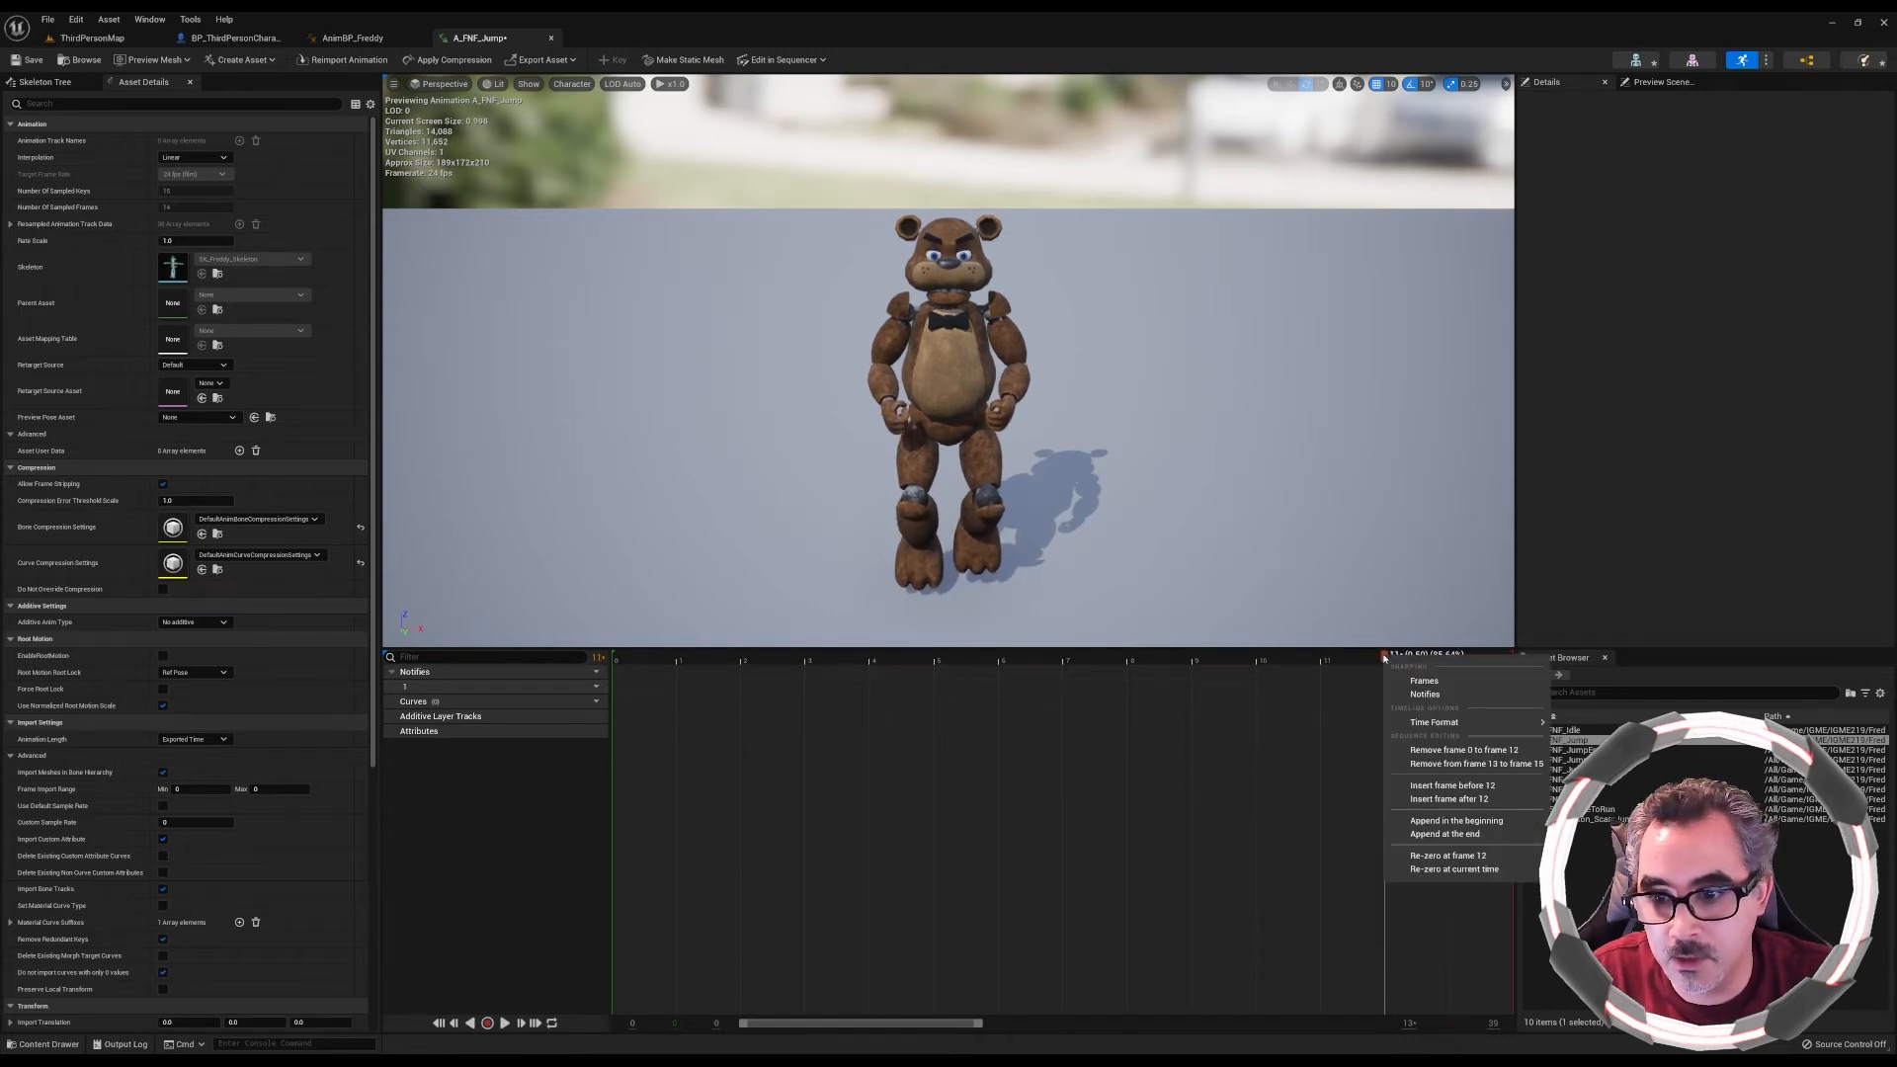
{"action": "left_click", "coordinate": [1547, 769]}
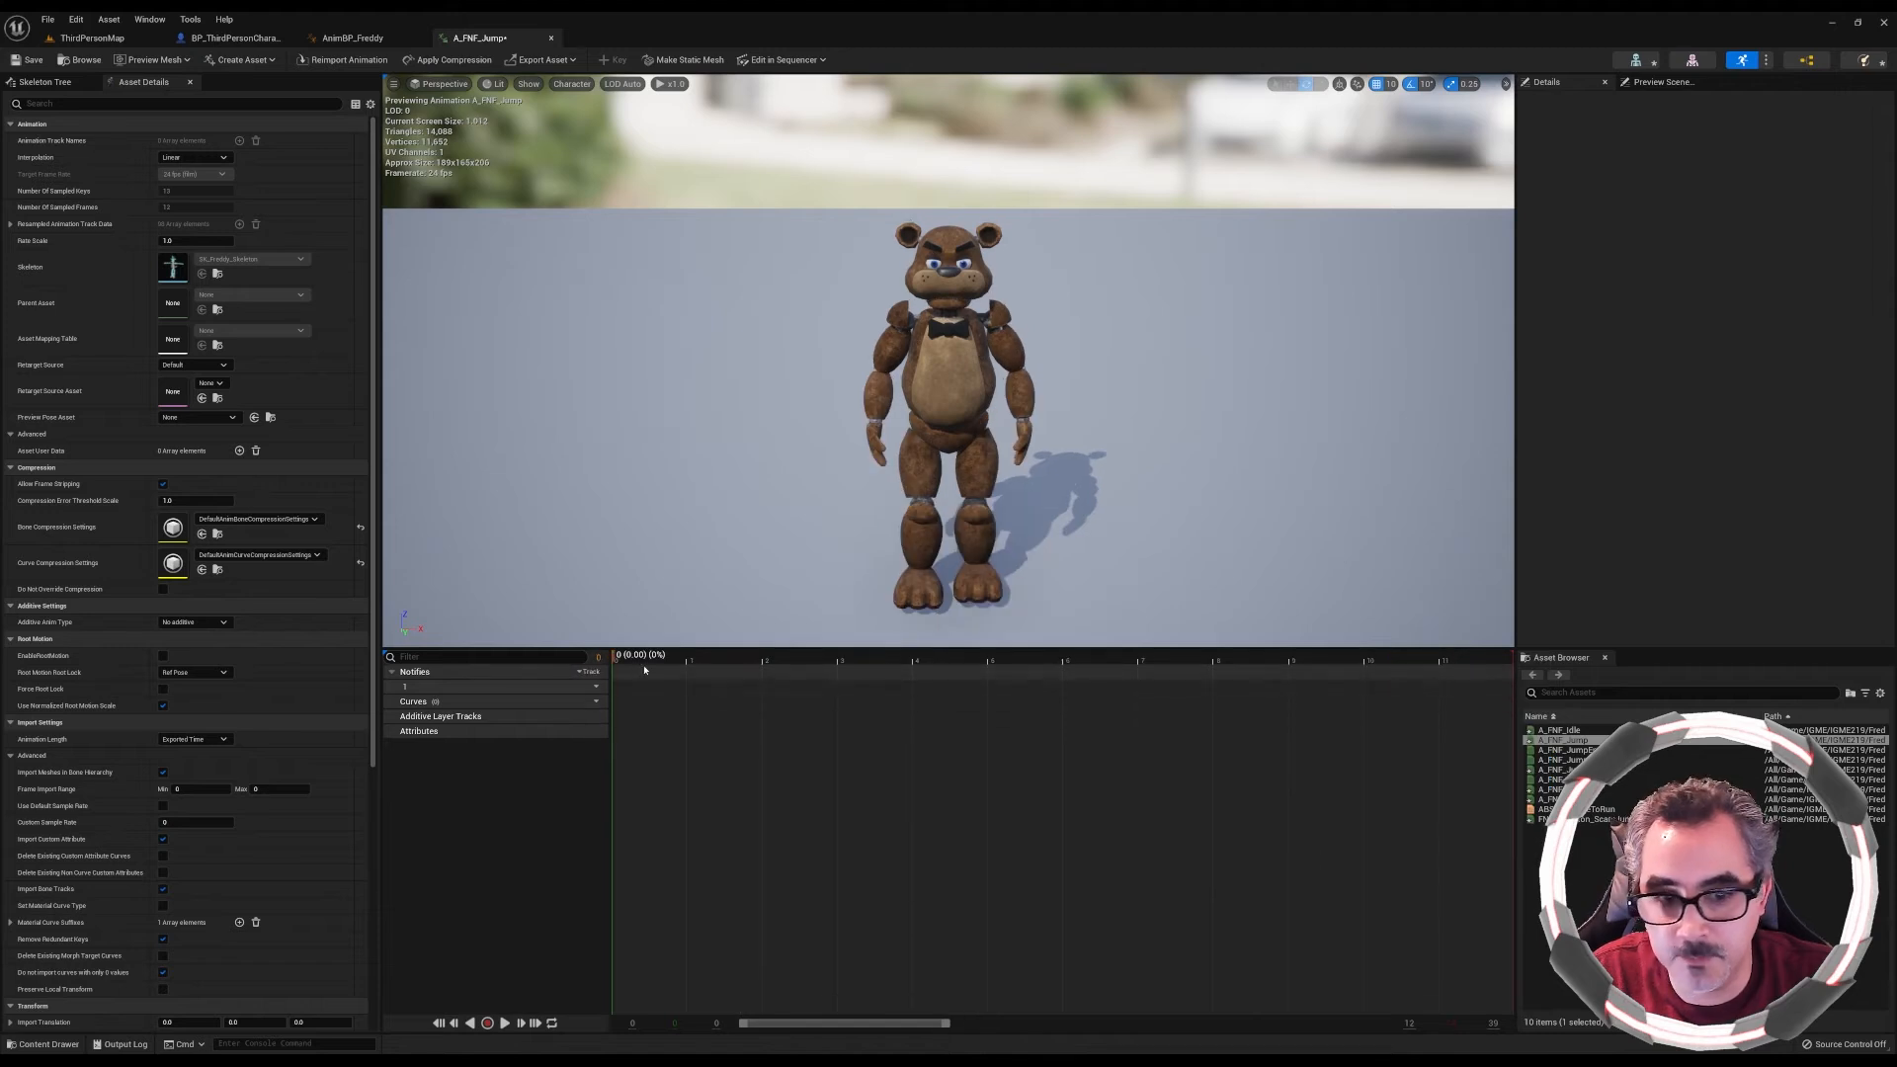
Remove the frames from 12 to the end of A_FNF_Jump, scrub through the trimmed animation and close it
{"action": "left_click_drag", "start_coordinate": [636, 662], "coordinate": [1437, 660]}
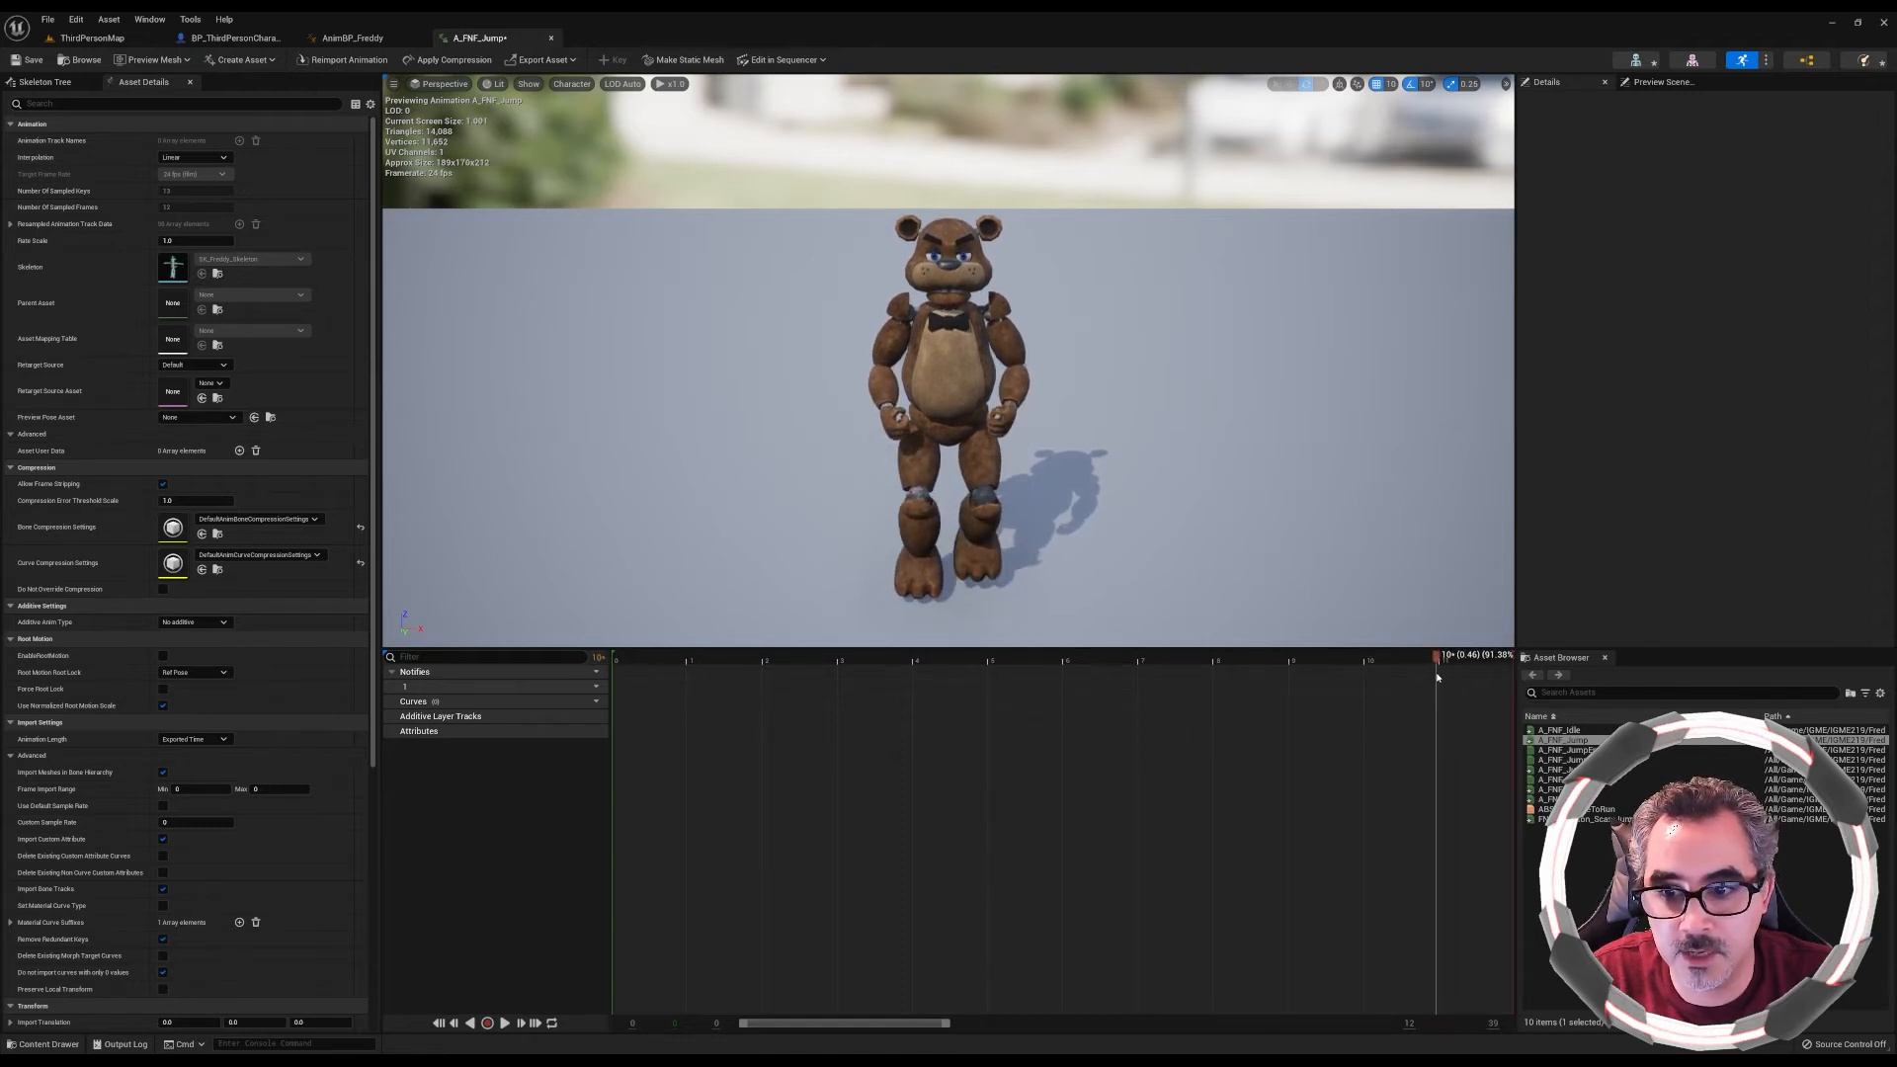
{"action": "right_click", "coordinate": [1437, 660]}
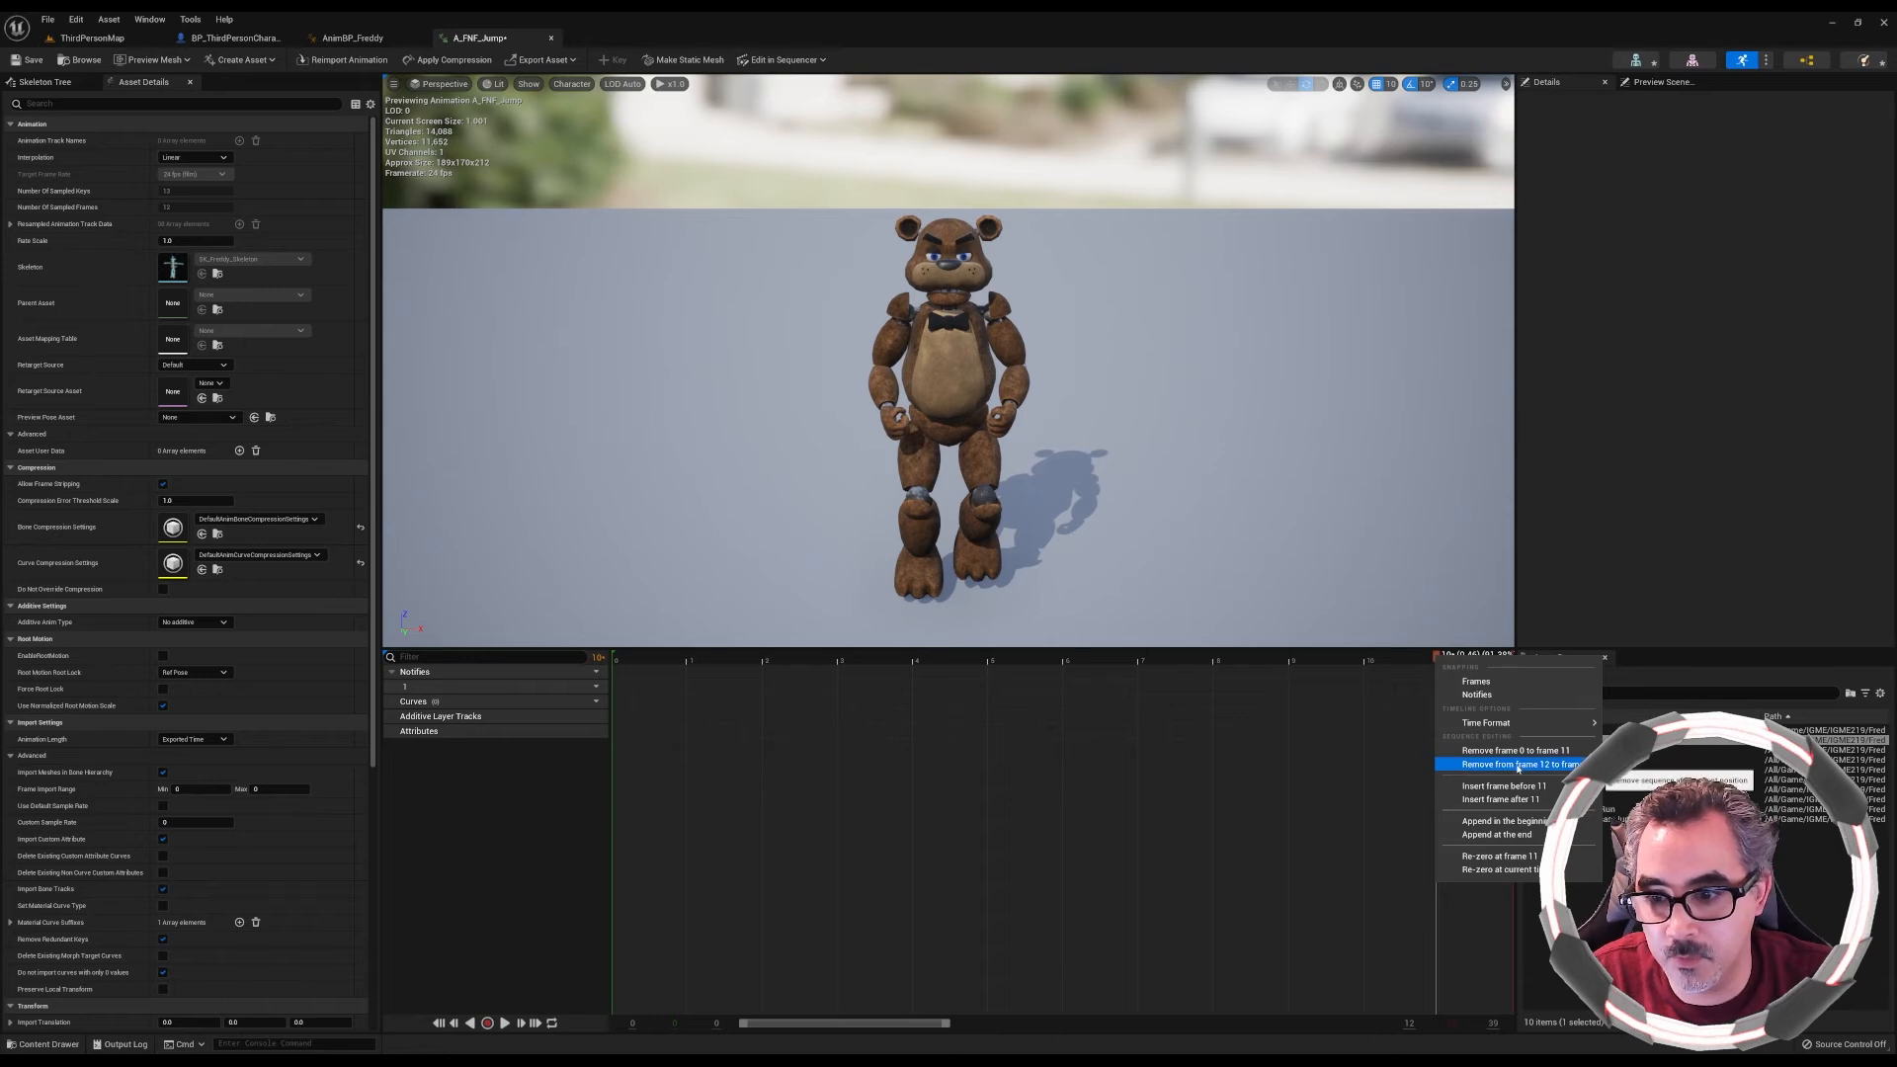
{"action": "left_click", "coordinate": [1482, 766]}
{"action": "left_click_drag", "start_coordinate": [615, 660], "coordinate": [1514, 729]}
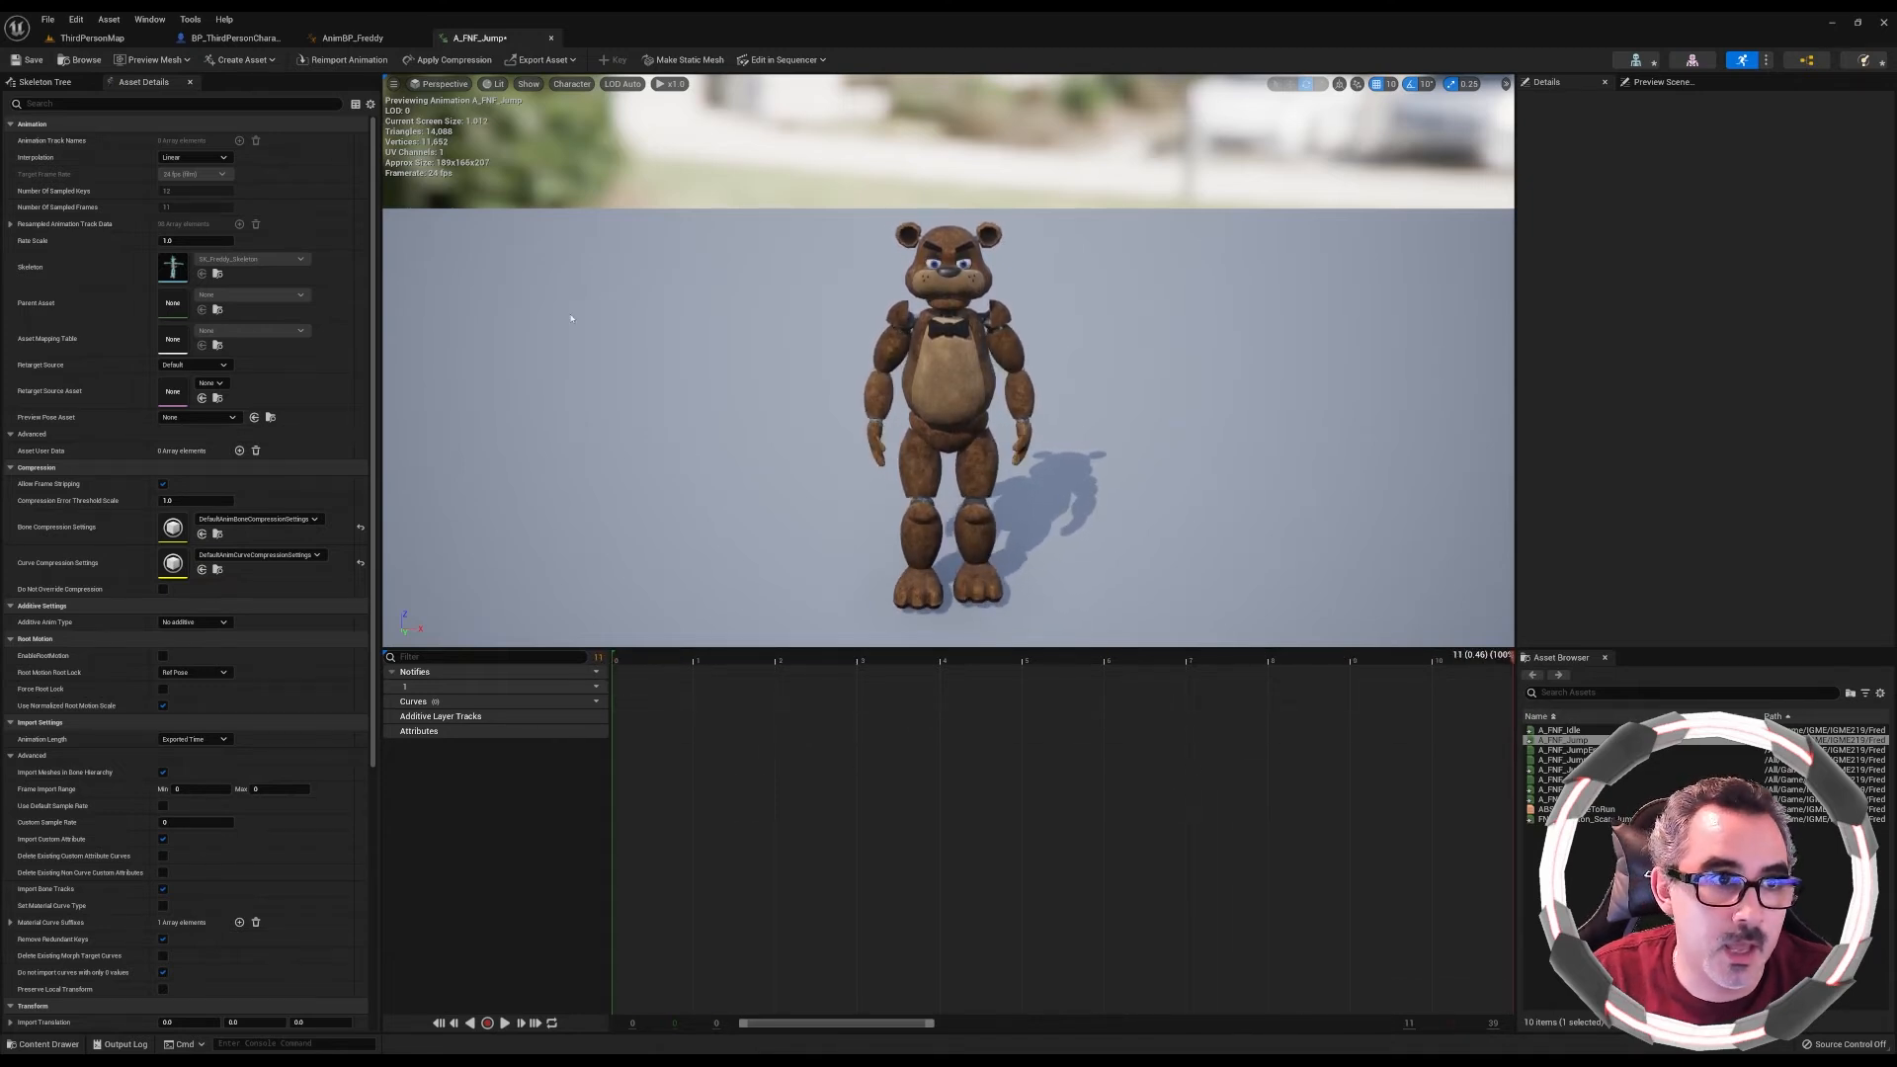
{"action": "middle_click", "coordinate": [494, 37]}
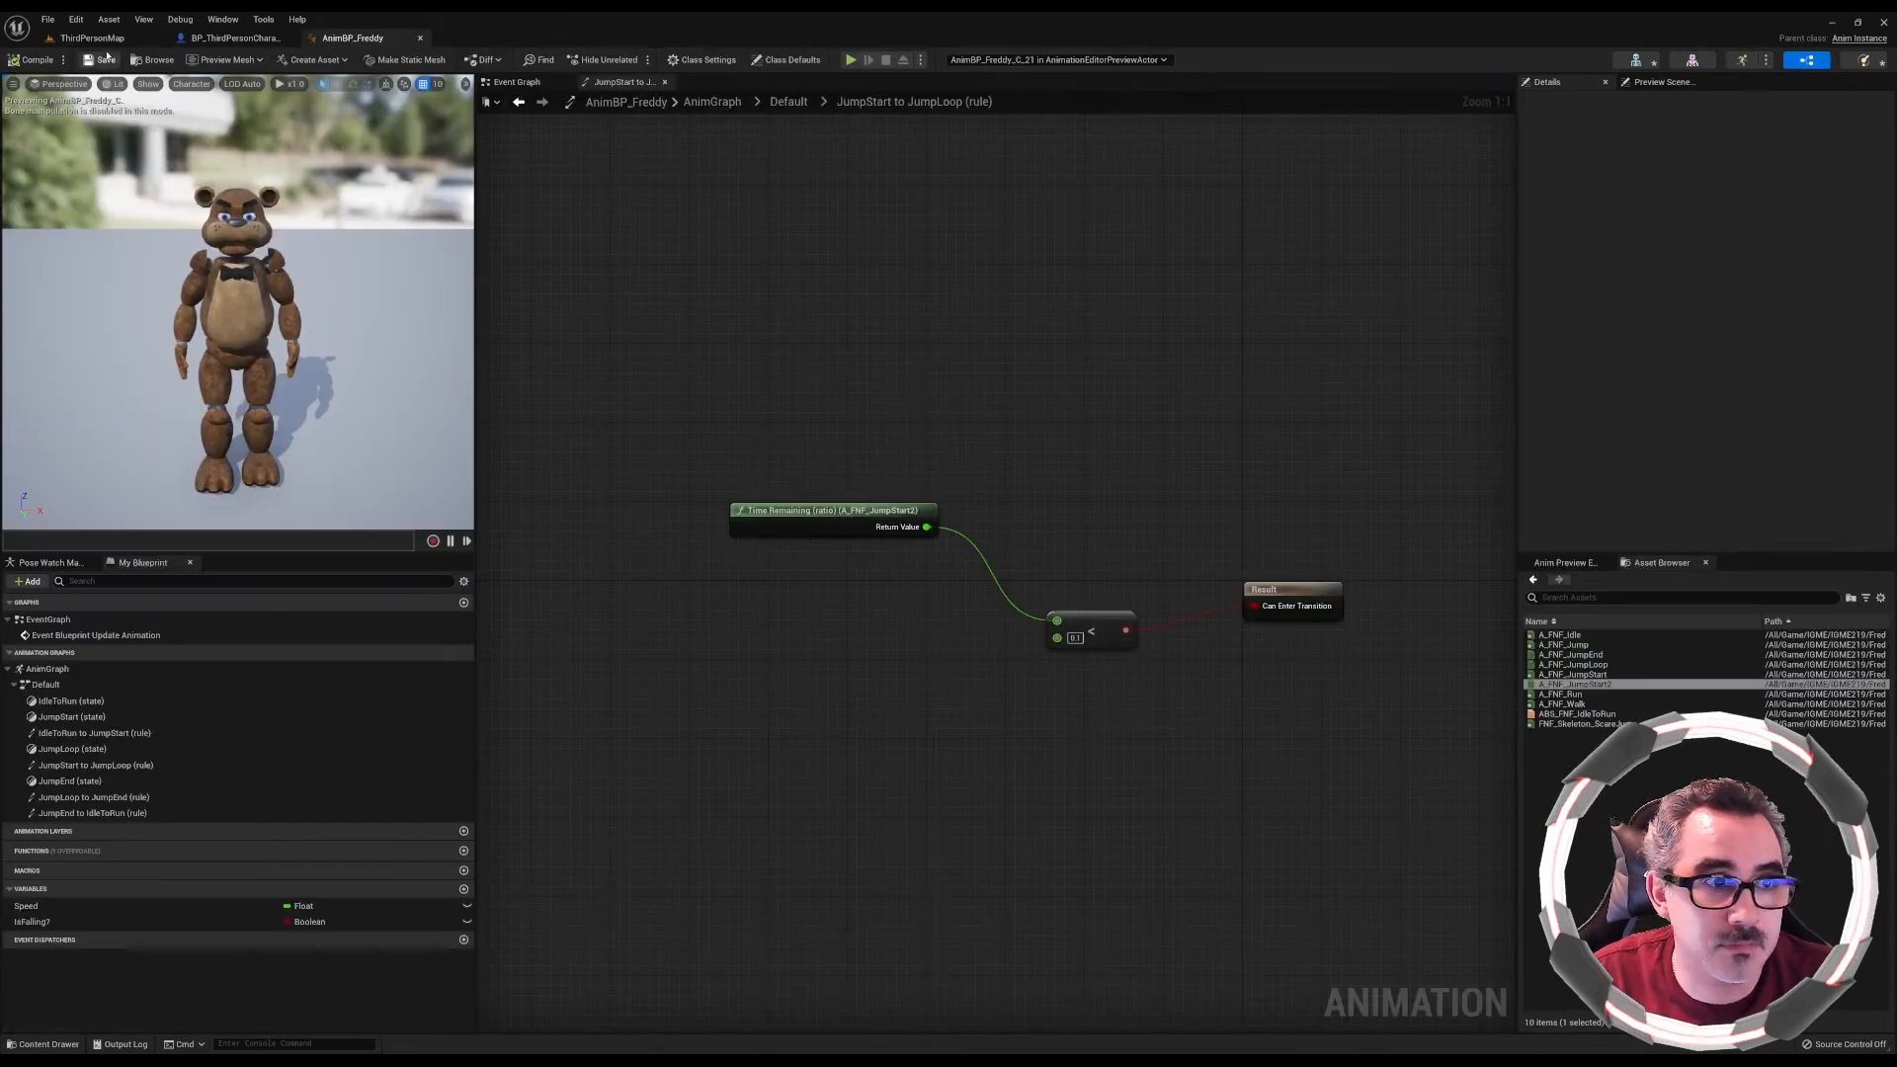
Examine A_FNF_Jump, its available asset actions and the JumpStart segment assets in ThirdPersonMap's Freddy folder
{"action": "left_click", "coordinate": [92, 38]}
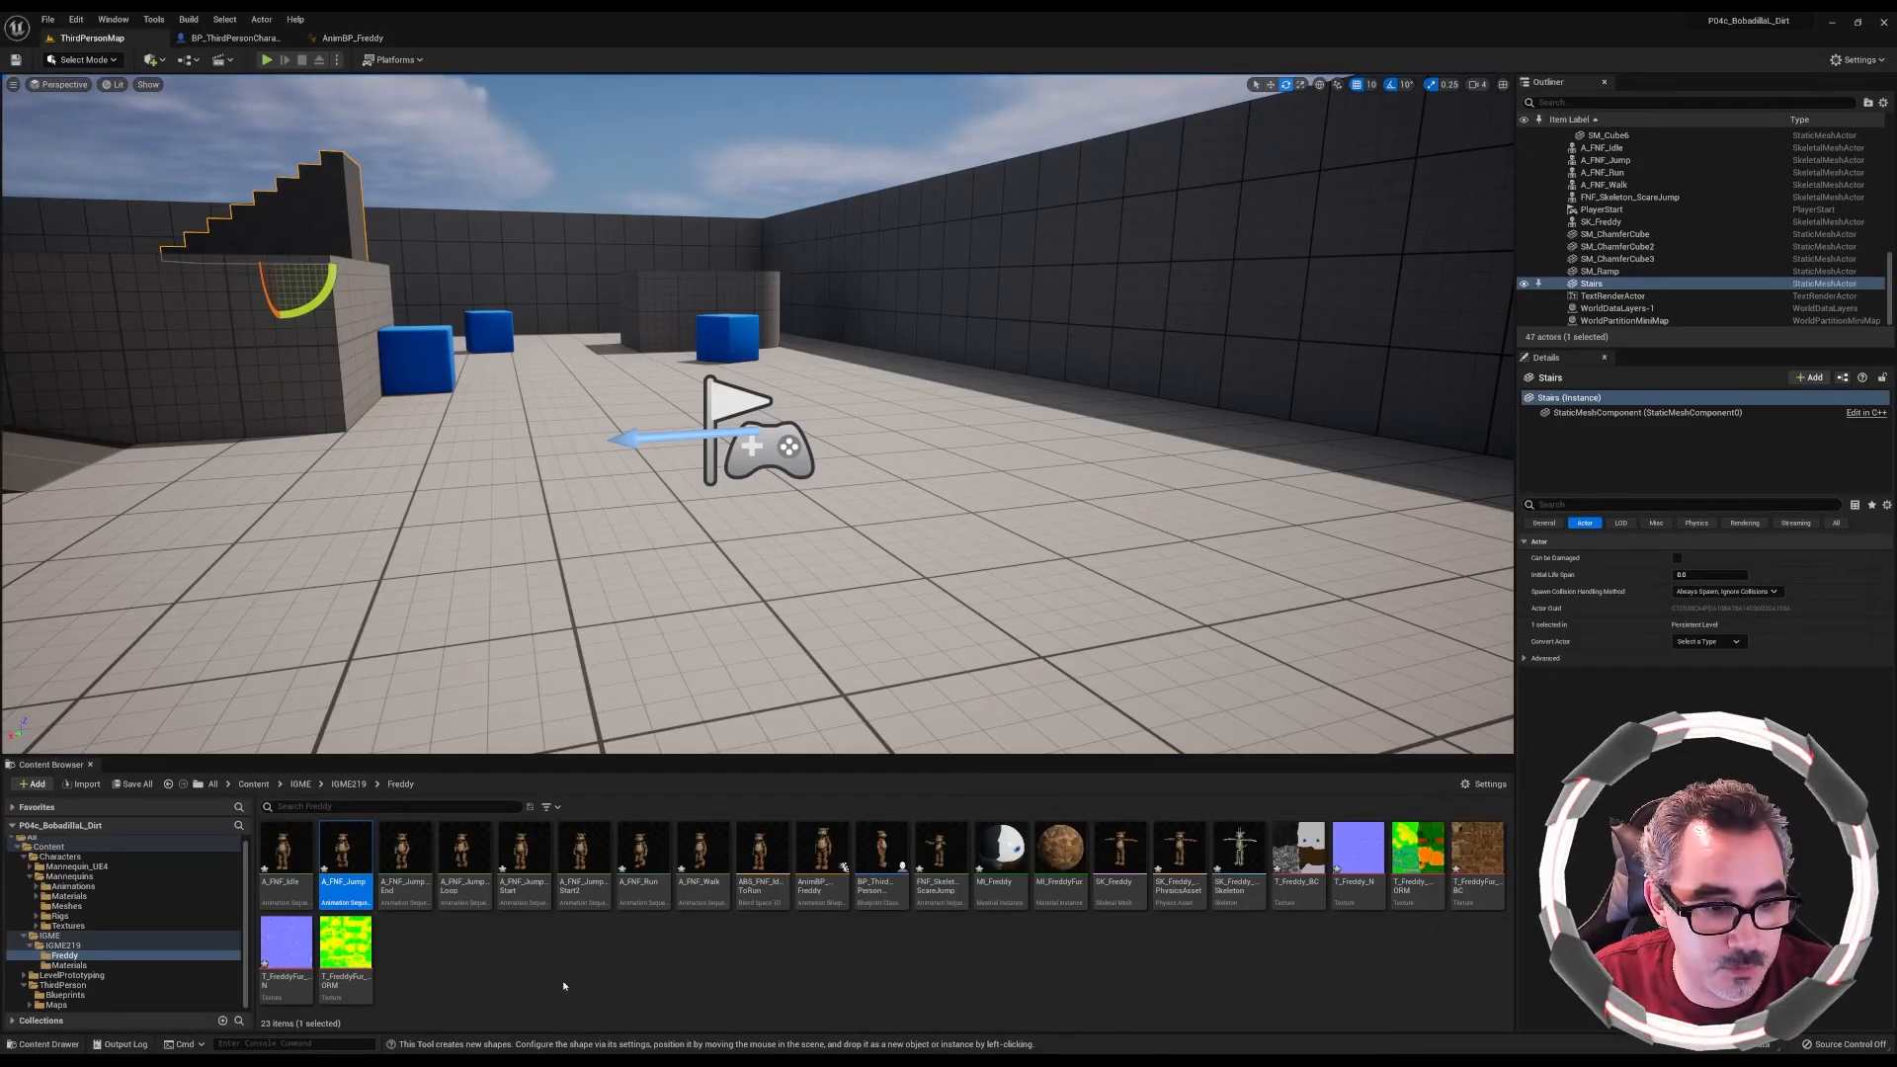
{"action": "left_click", "coordinate": [518, 973]}
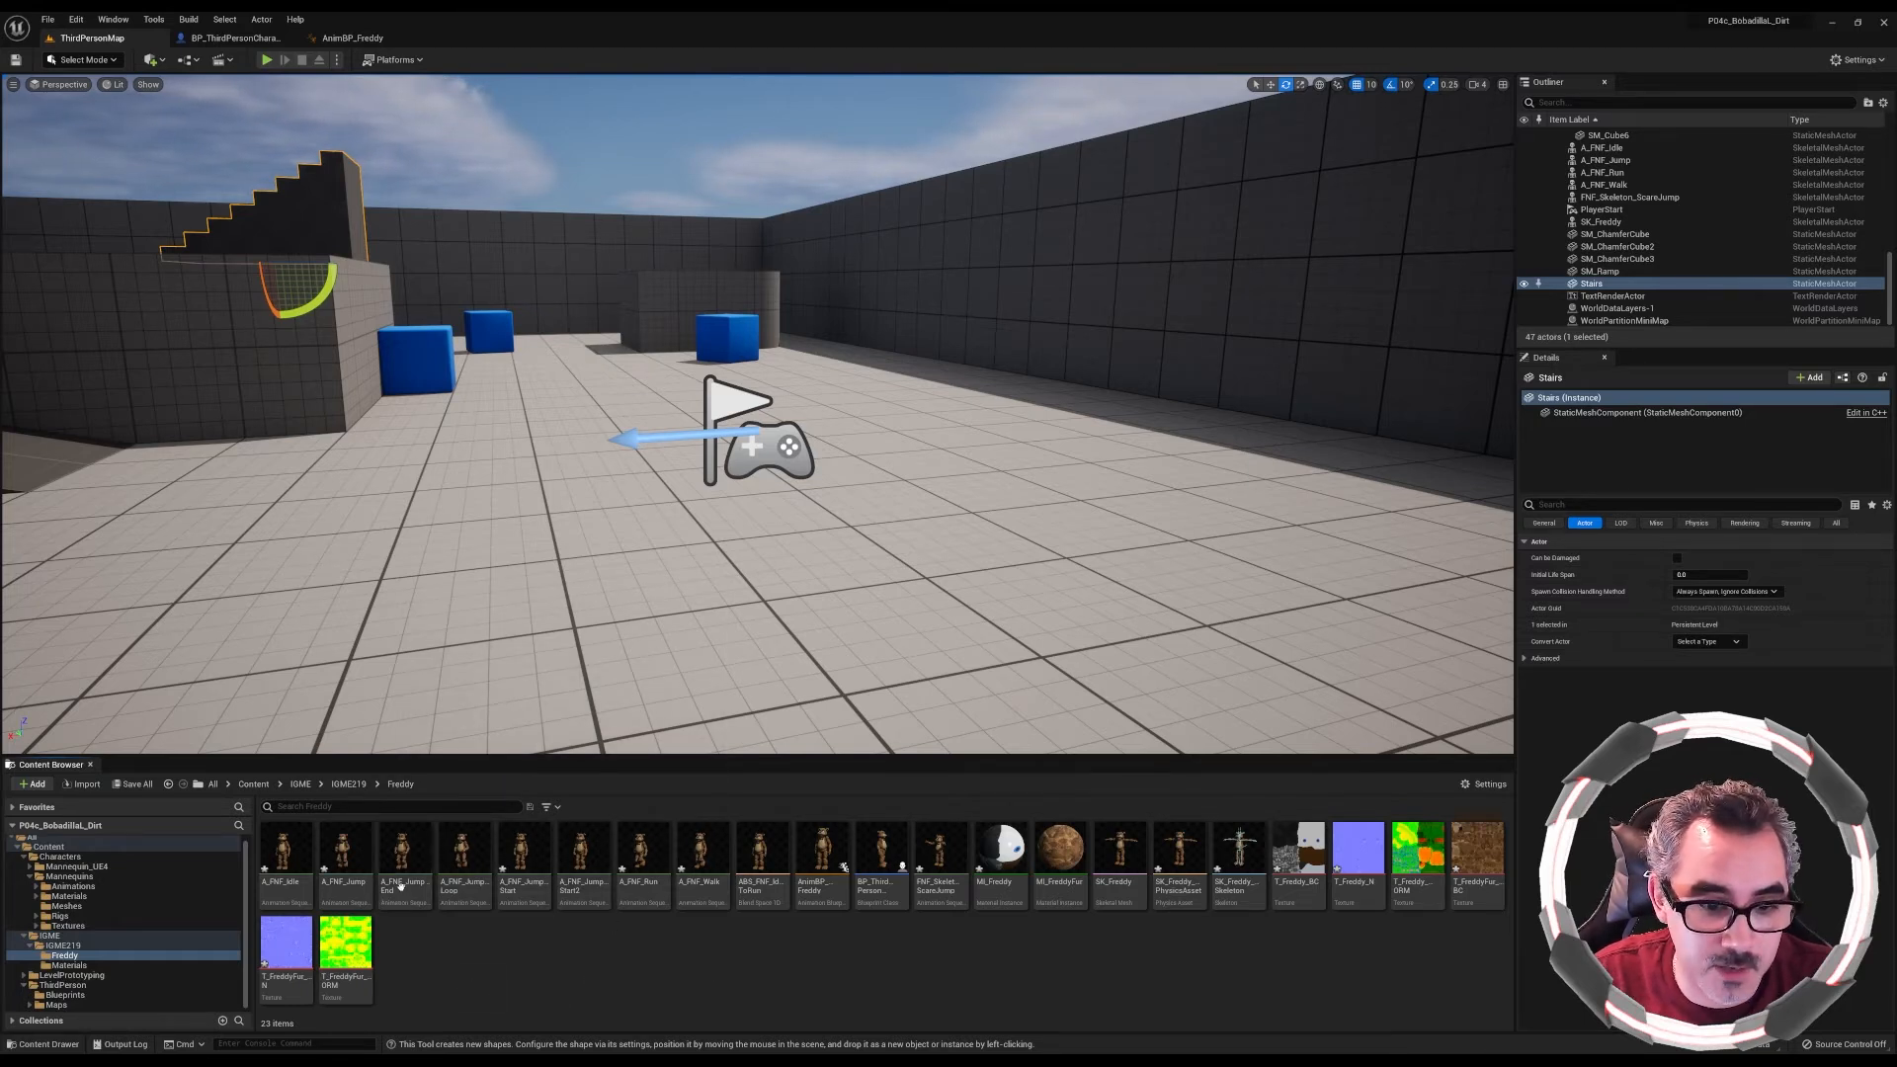
{"action": "left_click", "coordinate": [345, 860]}
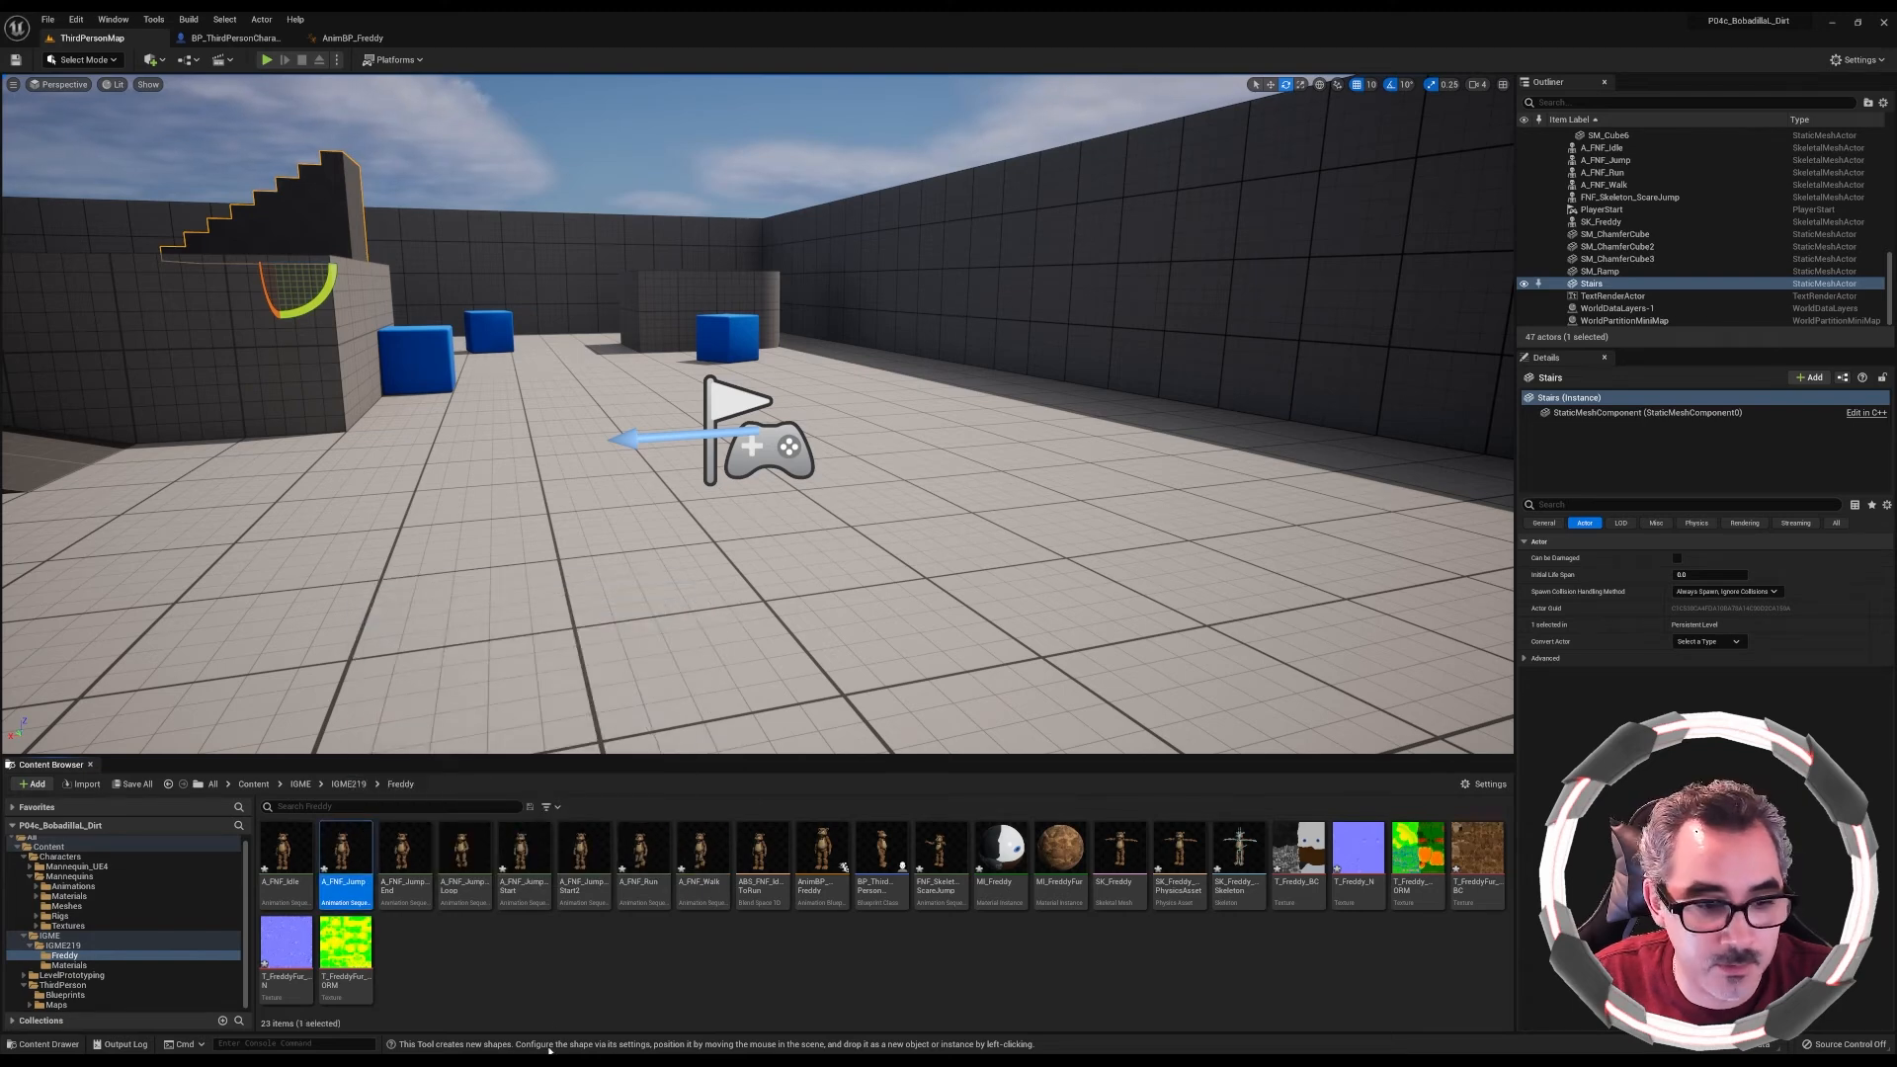
{"action": "right_click", "coordinate": [329, 855]}
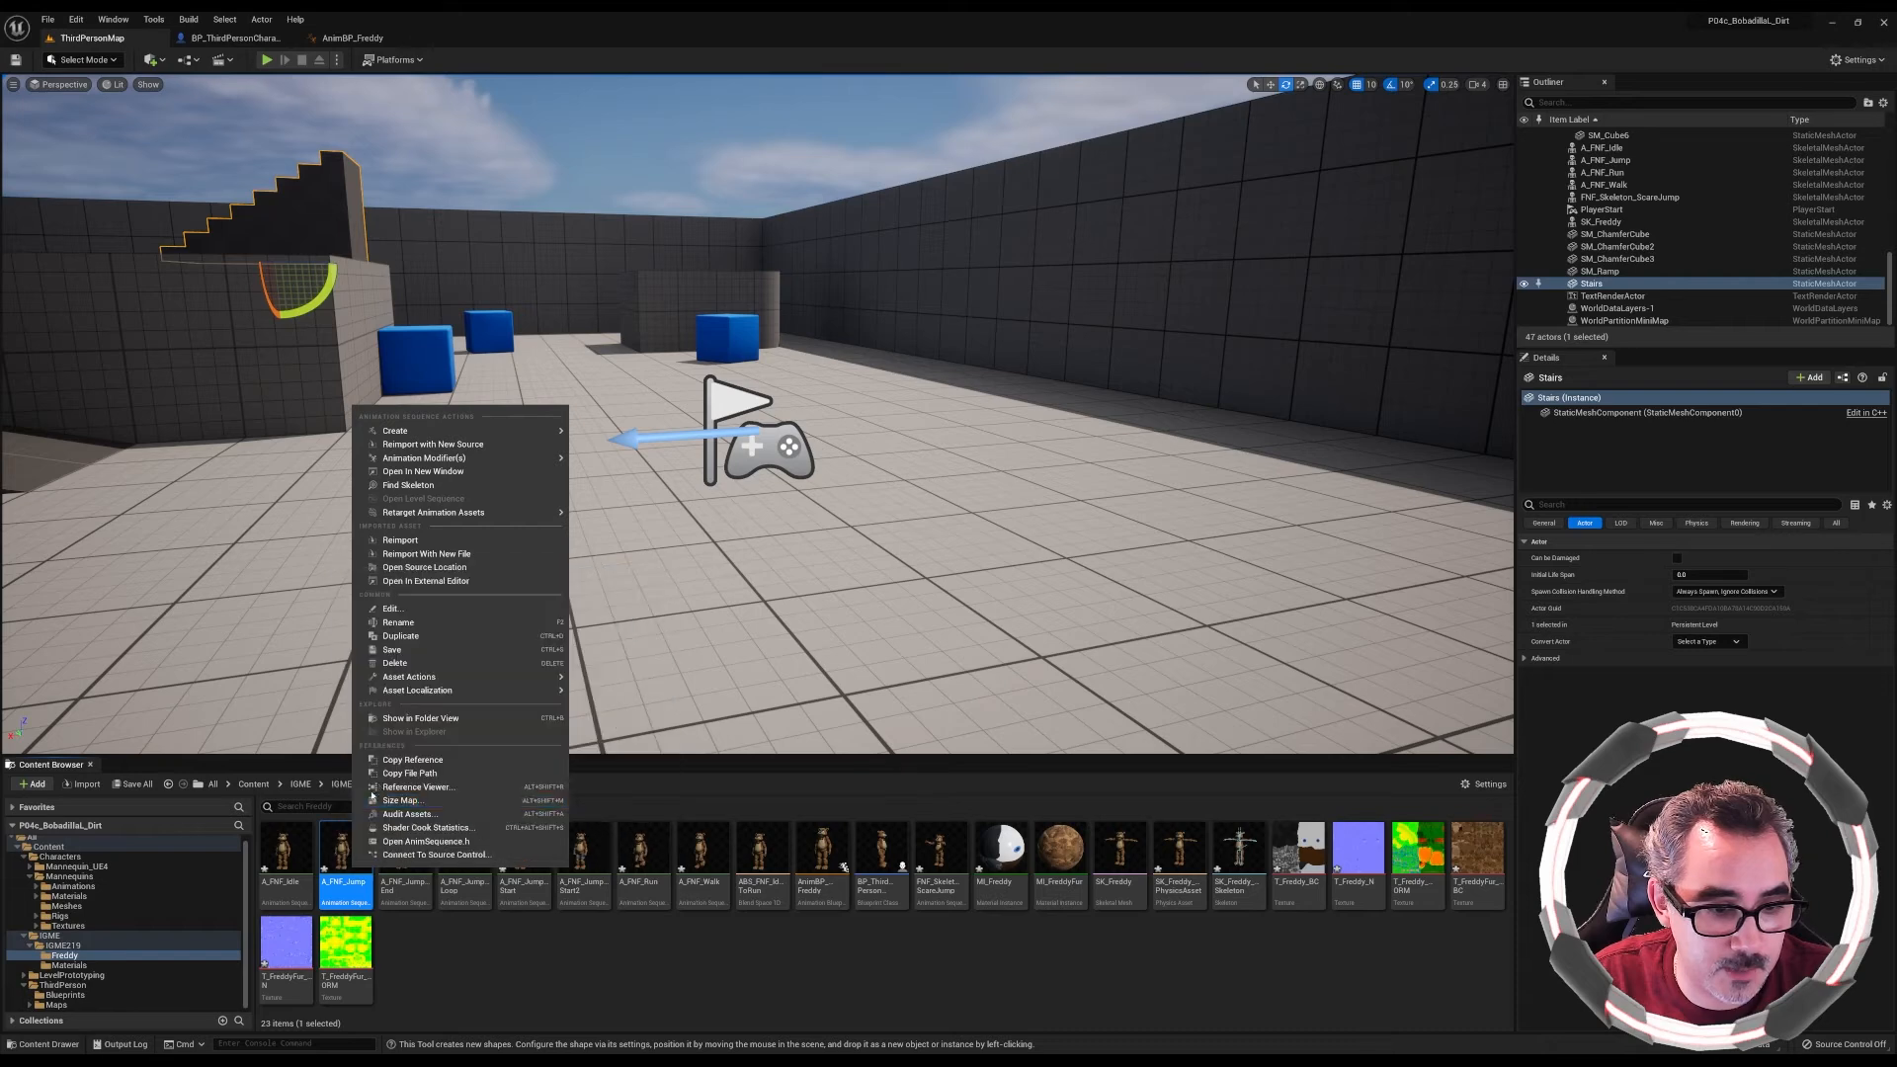
{"action": "left_click", "coordinate": [495, 999]}
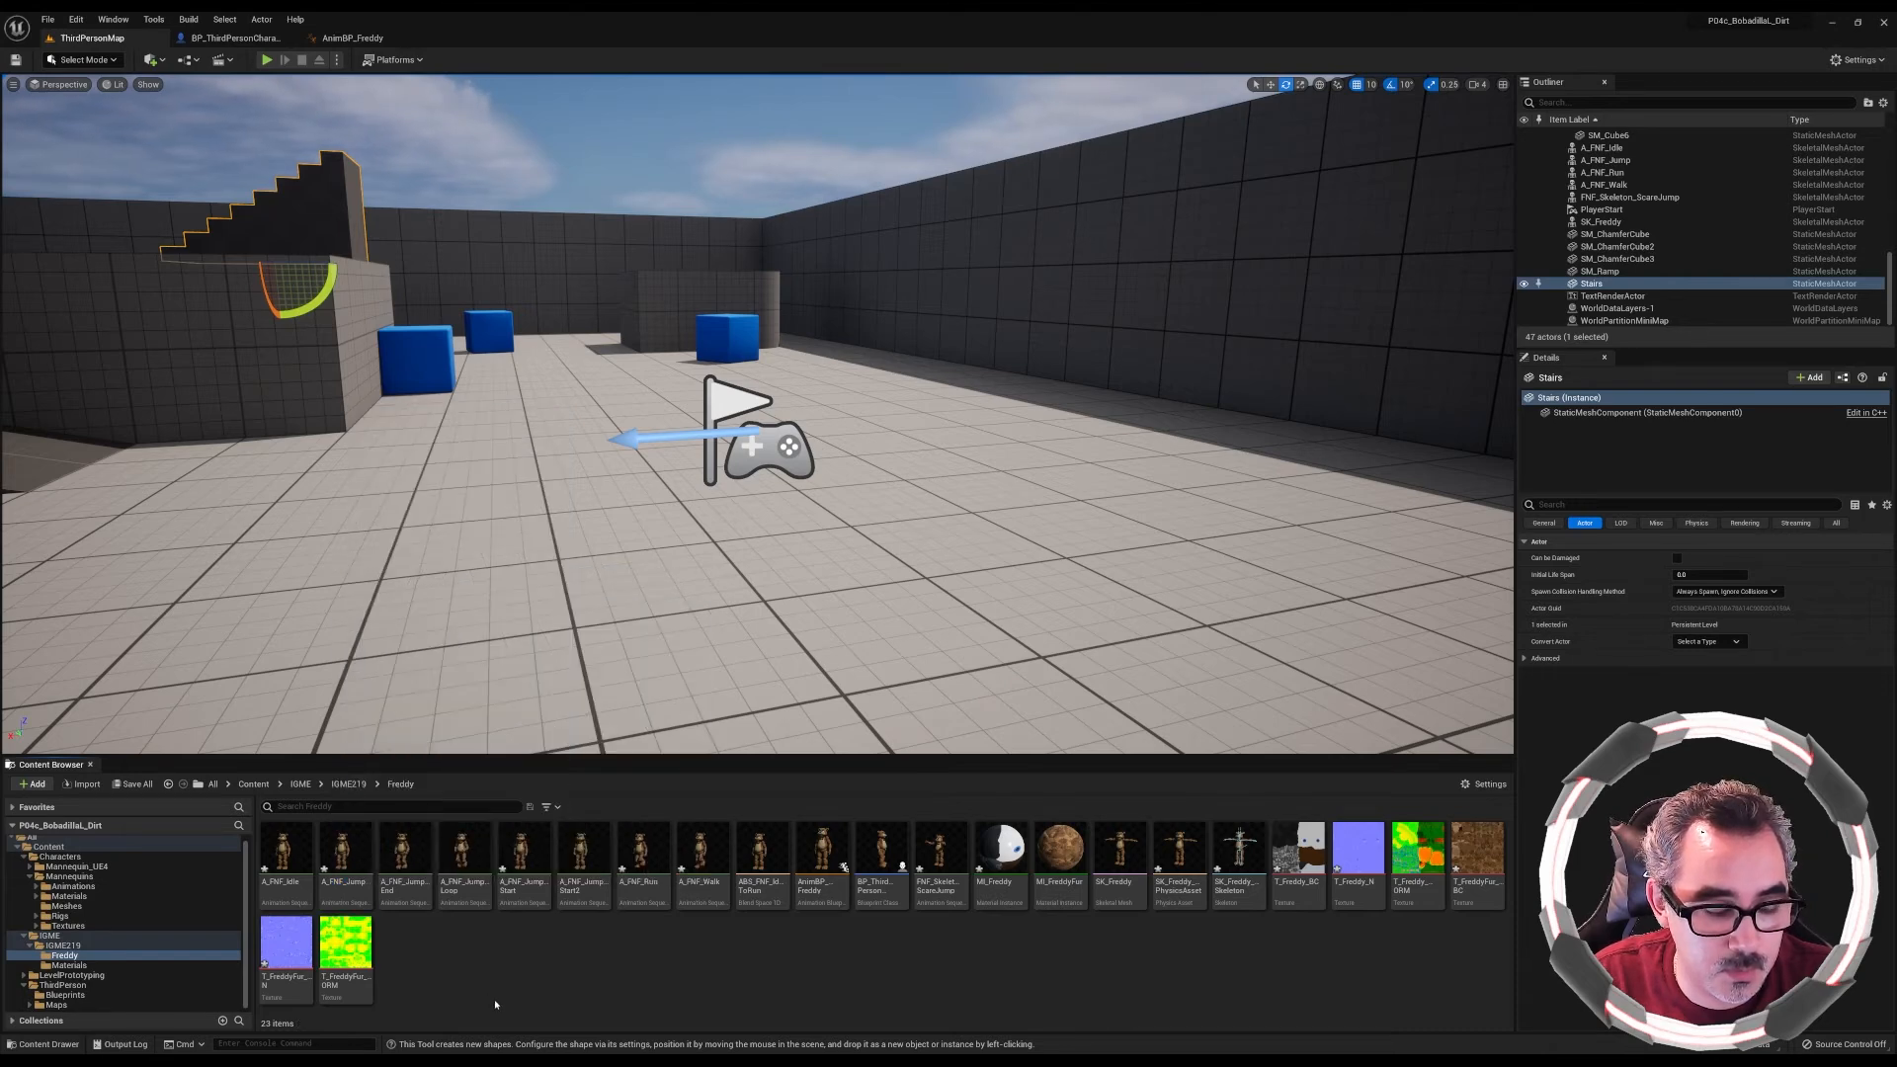
{"action": "left_click", "coordinate": [583, 856]}
{"action": "left_click", "coordinate": [534, 890]}
{"action": "left_click", "coordinate": [585, 888]}
In AnimBP_Freddy's JumpStart state, connect A_FNF_JumpStart to the Output Animation Pose and delete the A_FNF_JumpStart2 player
{"action": "left_click", "coordinate": [352, 39]}
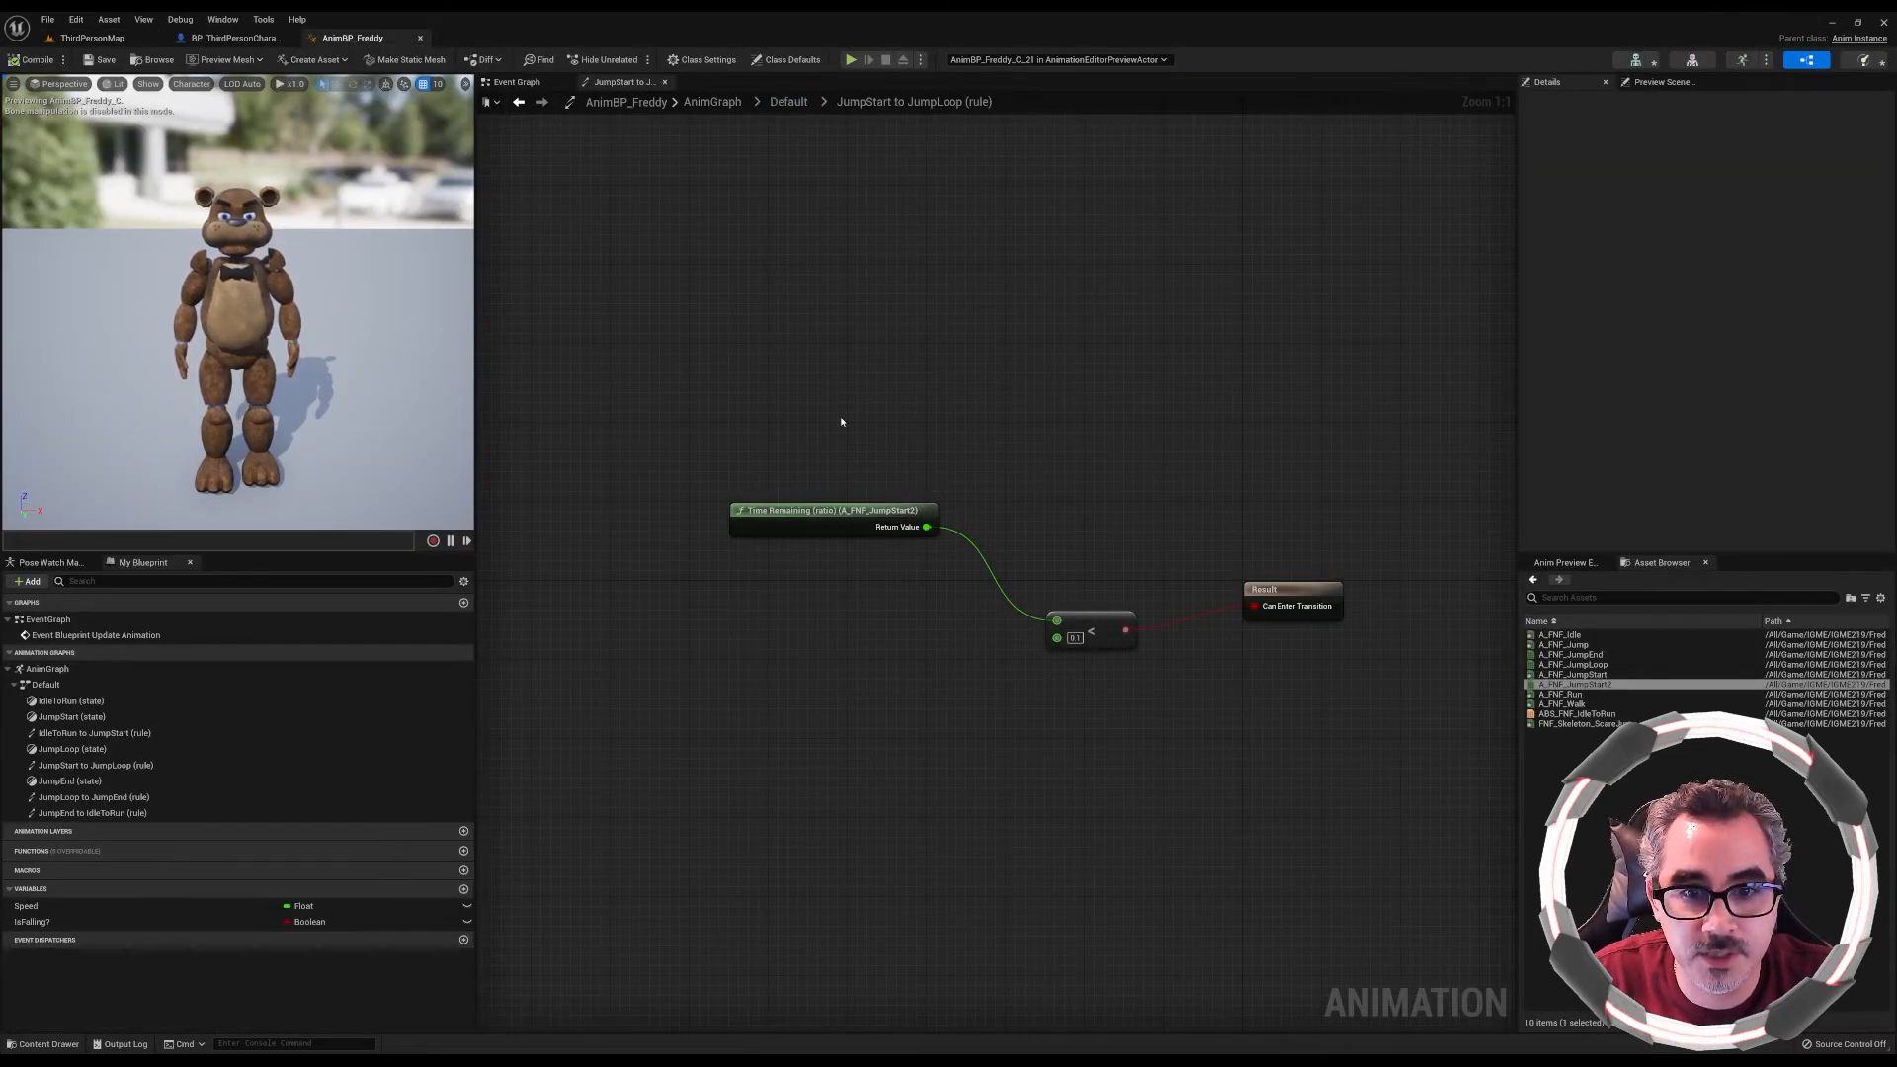
{"action": "left_click", "coordinate": [789, 102]}
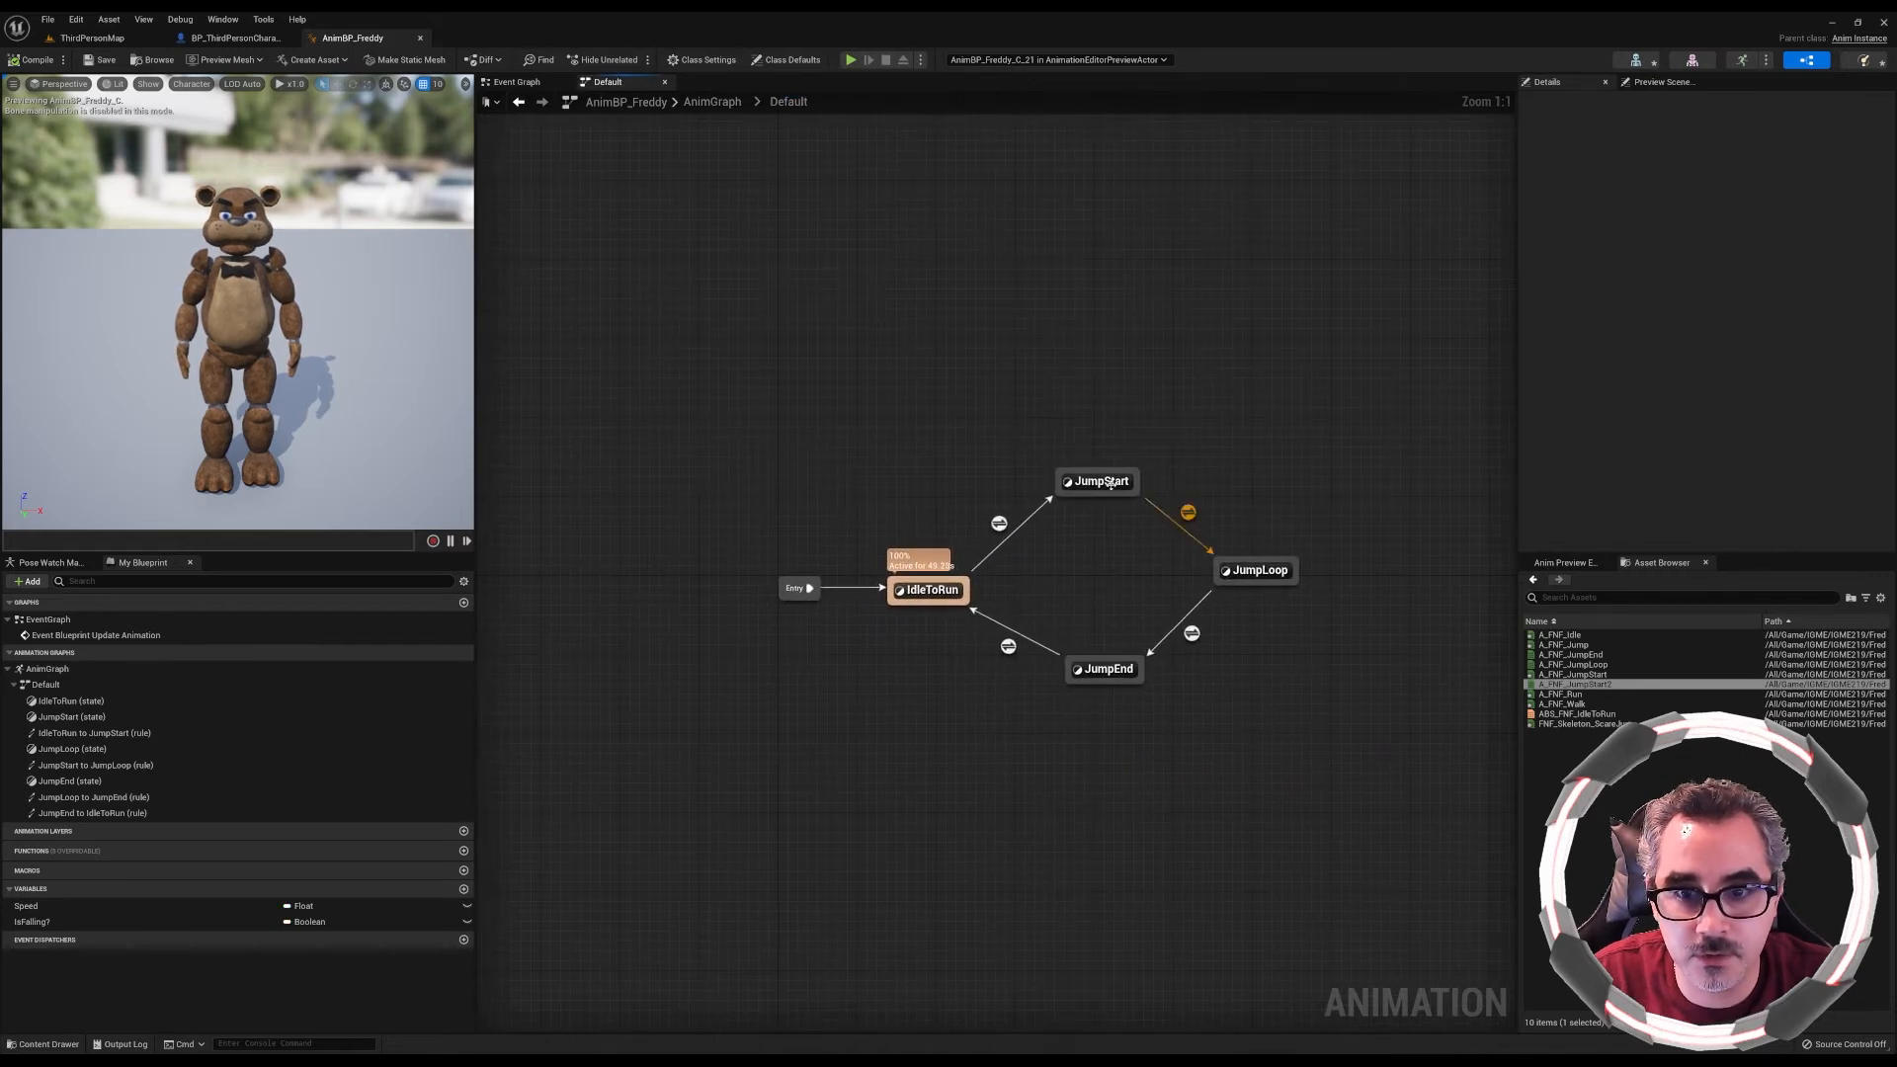
{"action": "left_click", "coordinate": [1107, 482]}
{"action": "double_click", "coordinate": [1107, 482]}
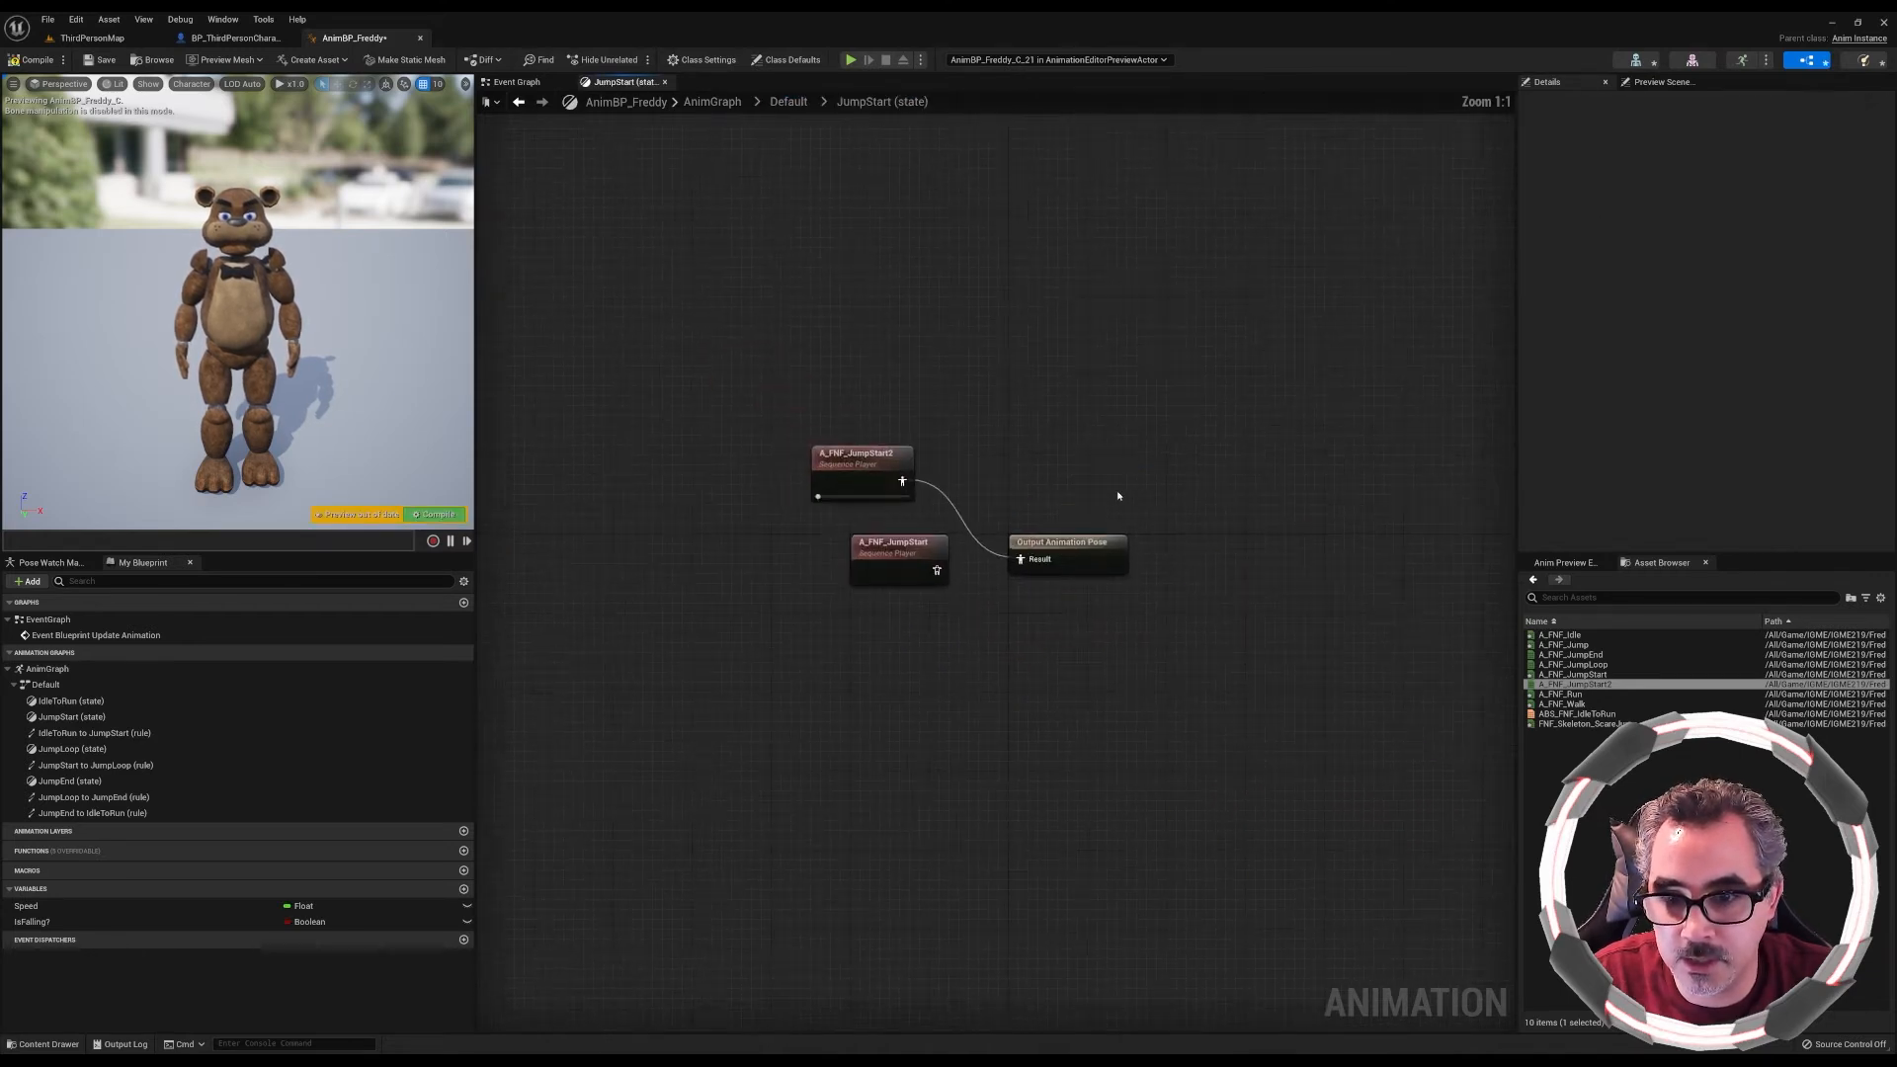
{"action": "right_click_drag", "start_coordinate": [1119, 496], "coordinate": [1205, 568]}
{"action": "left_click_drag", "start_coordinate": [1023, 642], "coordinate": [1107, 631]}
{"action": "left_click_drag", "start_coordinate": [823, 481], "coordinate": [1013, 581]}
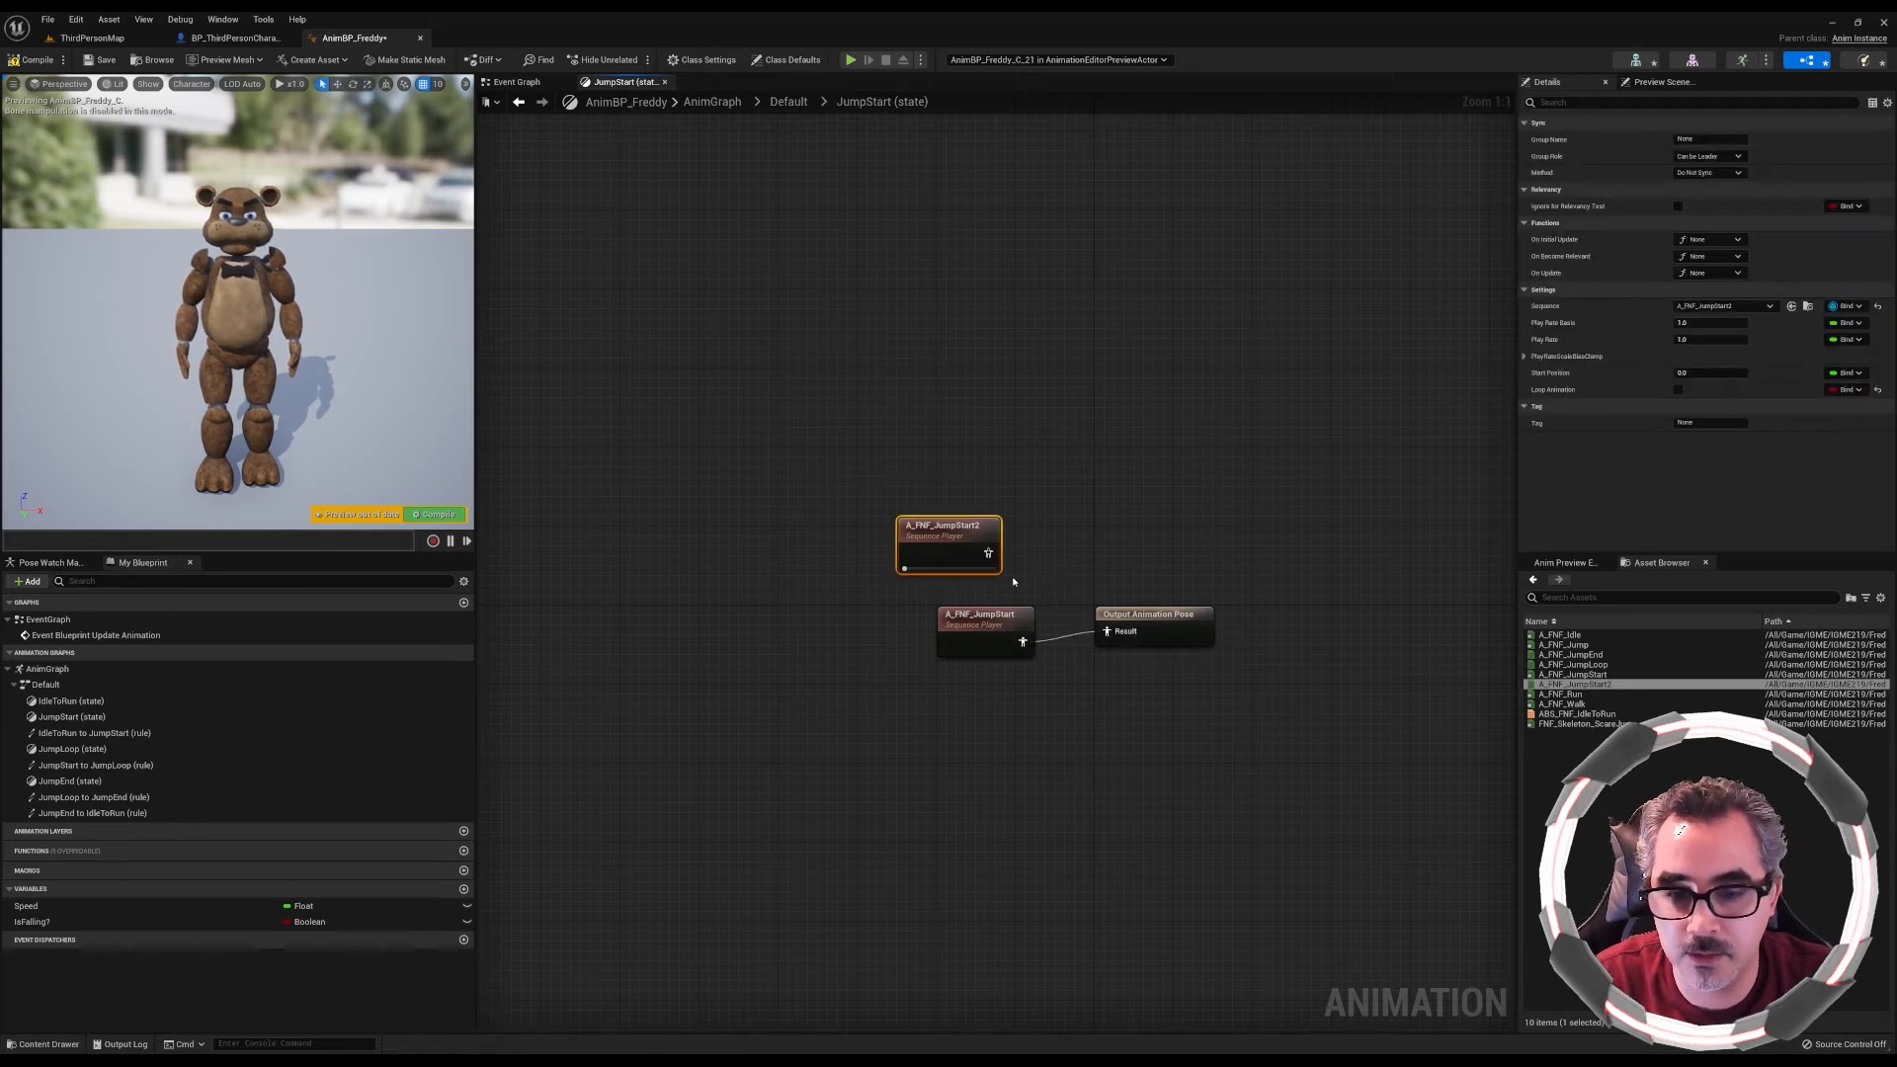
{"action": "key", "text": "Delete"}
{"action": "left_click", "coordinate": [1003, 621]}
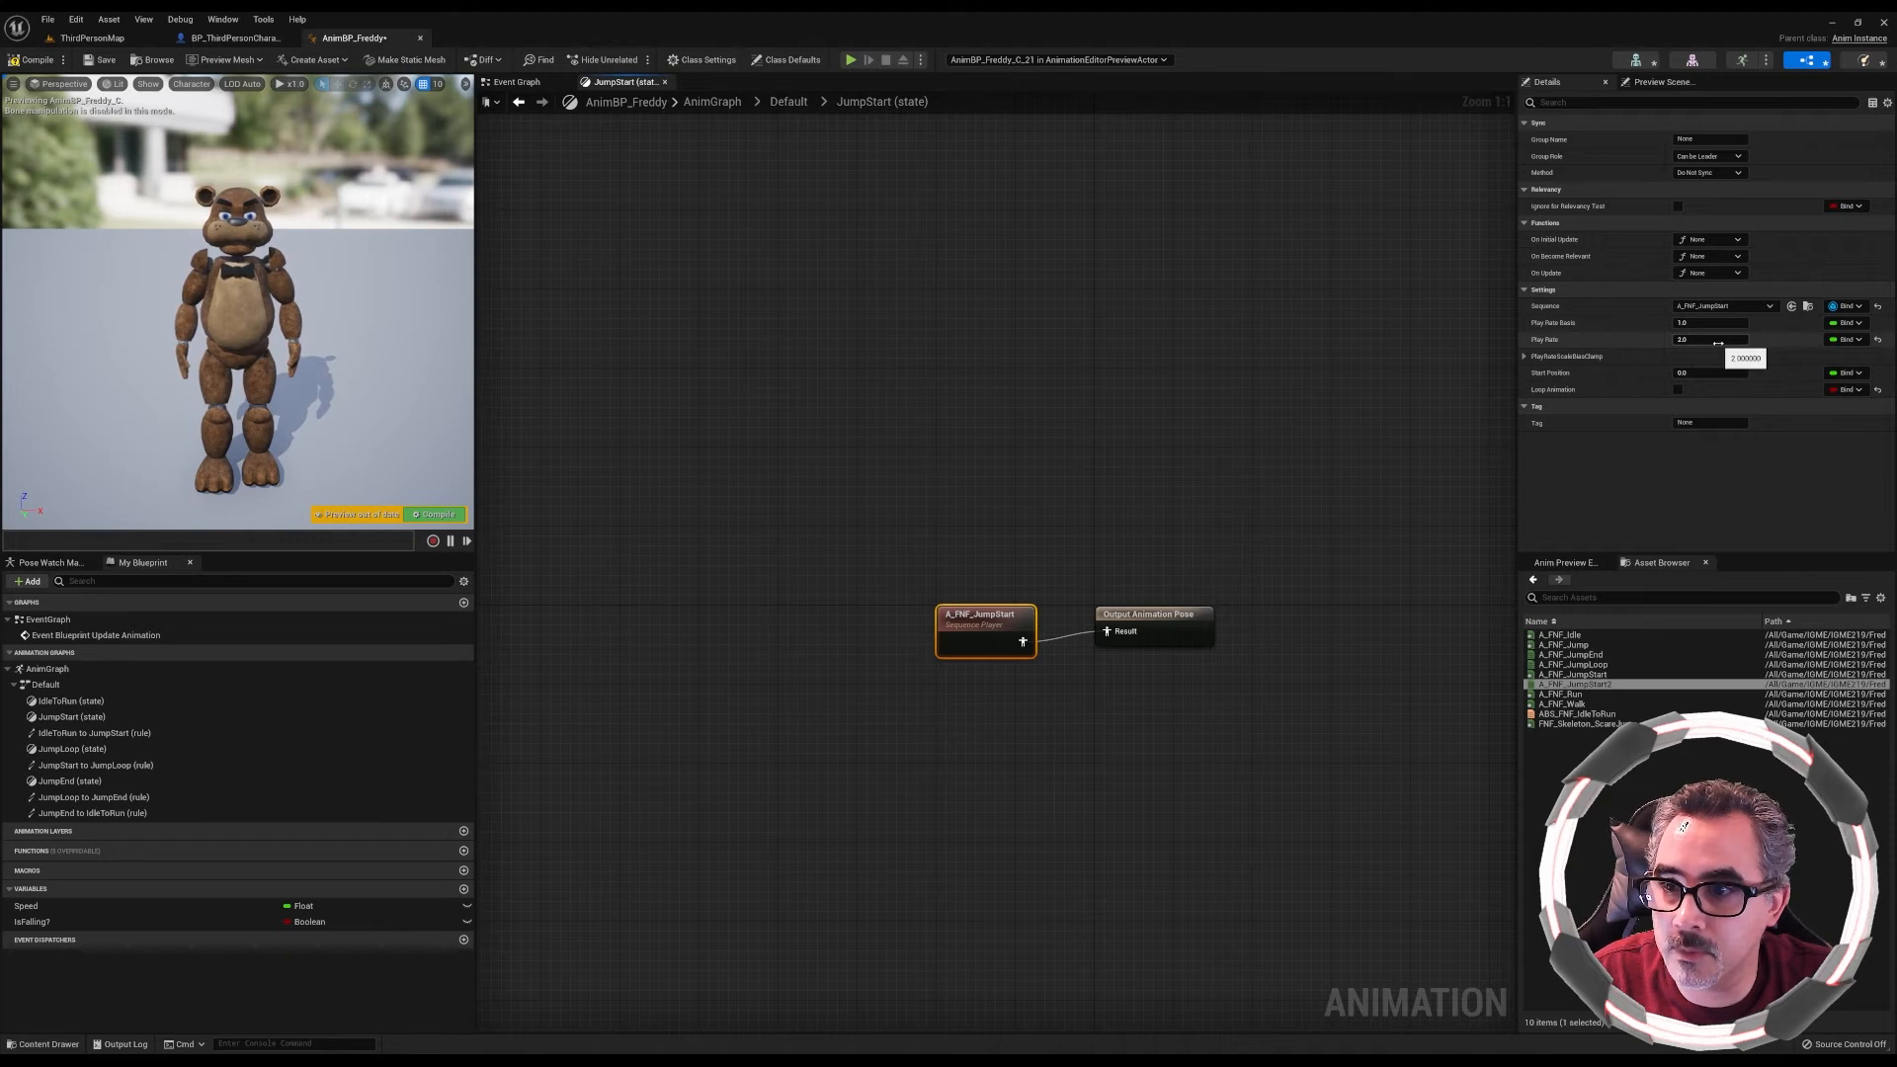
In the JumpStart to JumpLoop rule, replace the time-remaining node with Time Remaining (ratio) (A_FNF_JumpStart), connected to the less-than comparison
{"action": "left_click", "coordinate": [875, 101]}
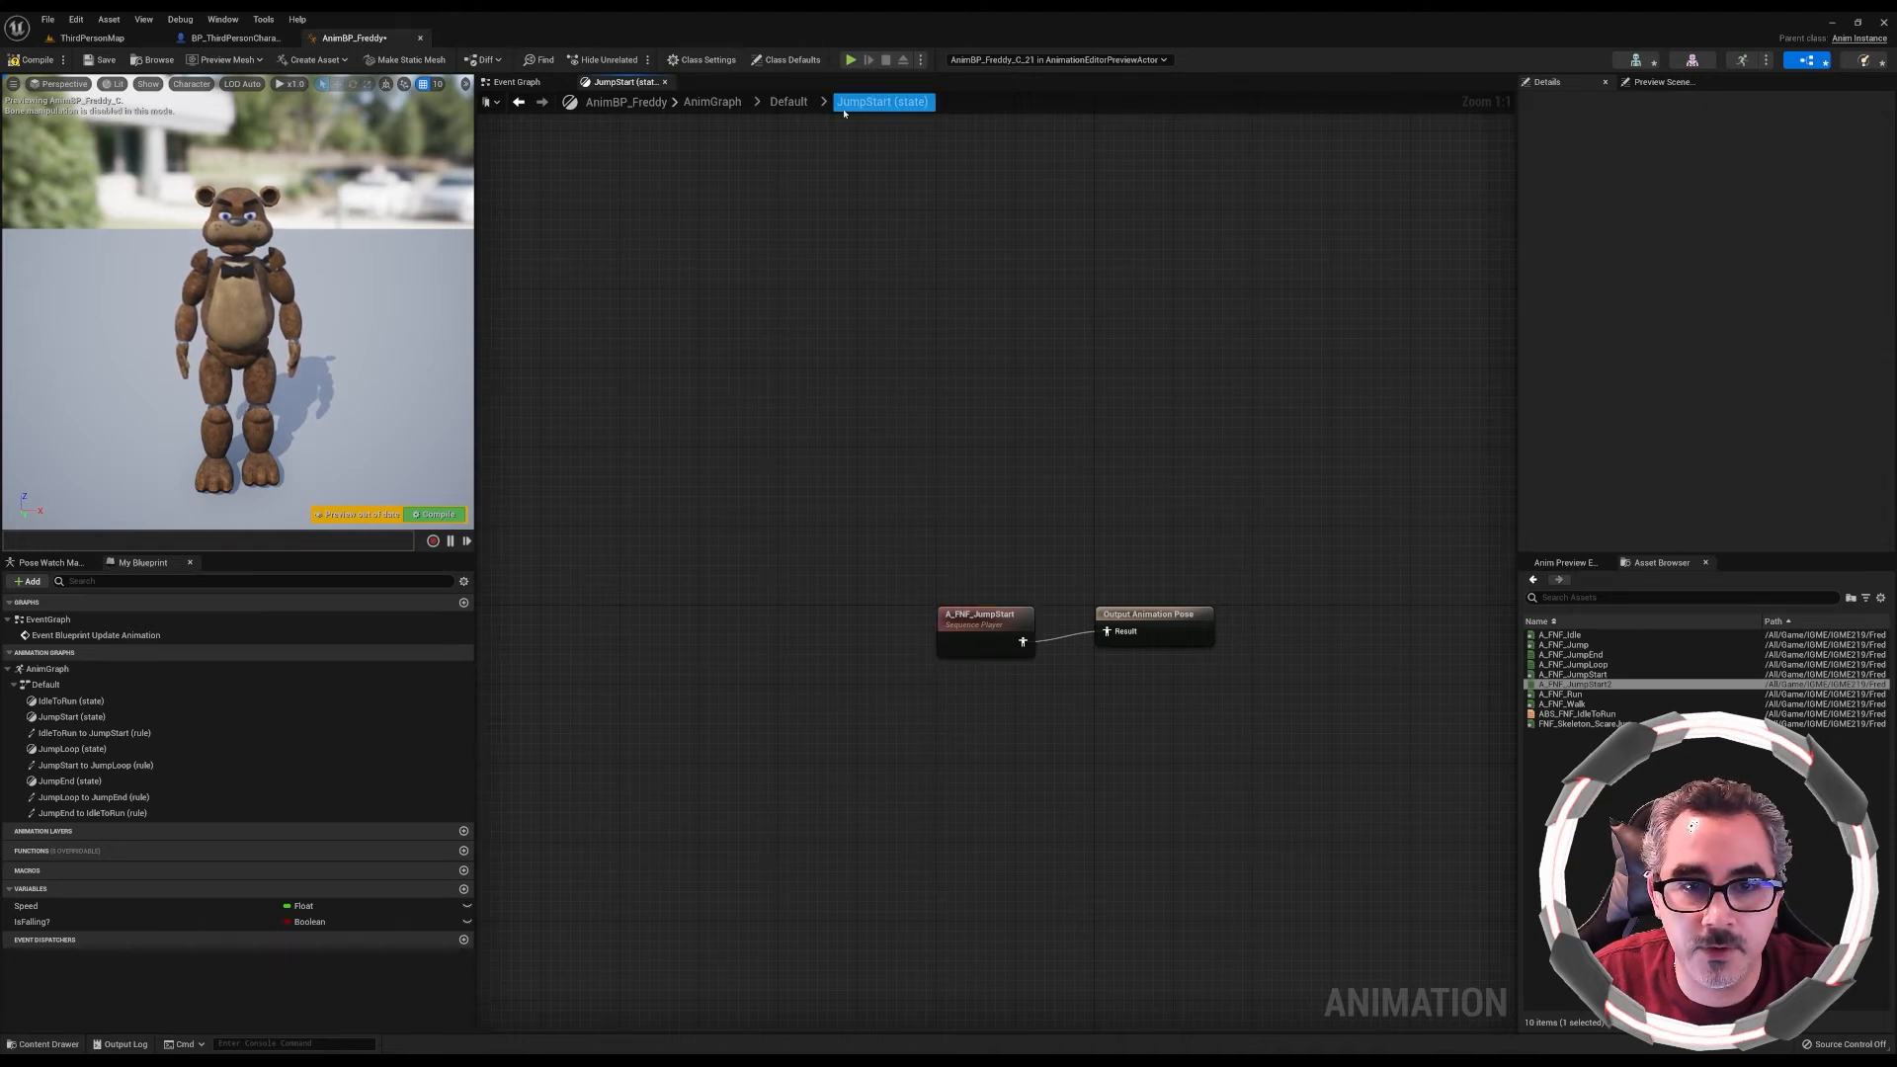
{"action": "left_click", "coordinate": [789, 100]}
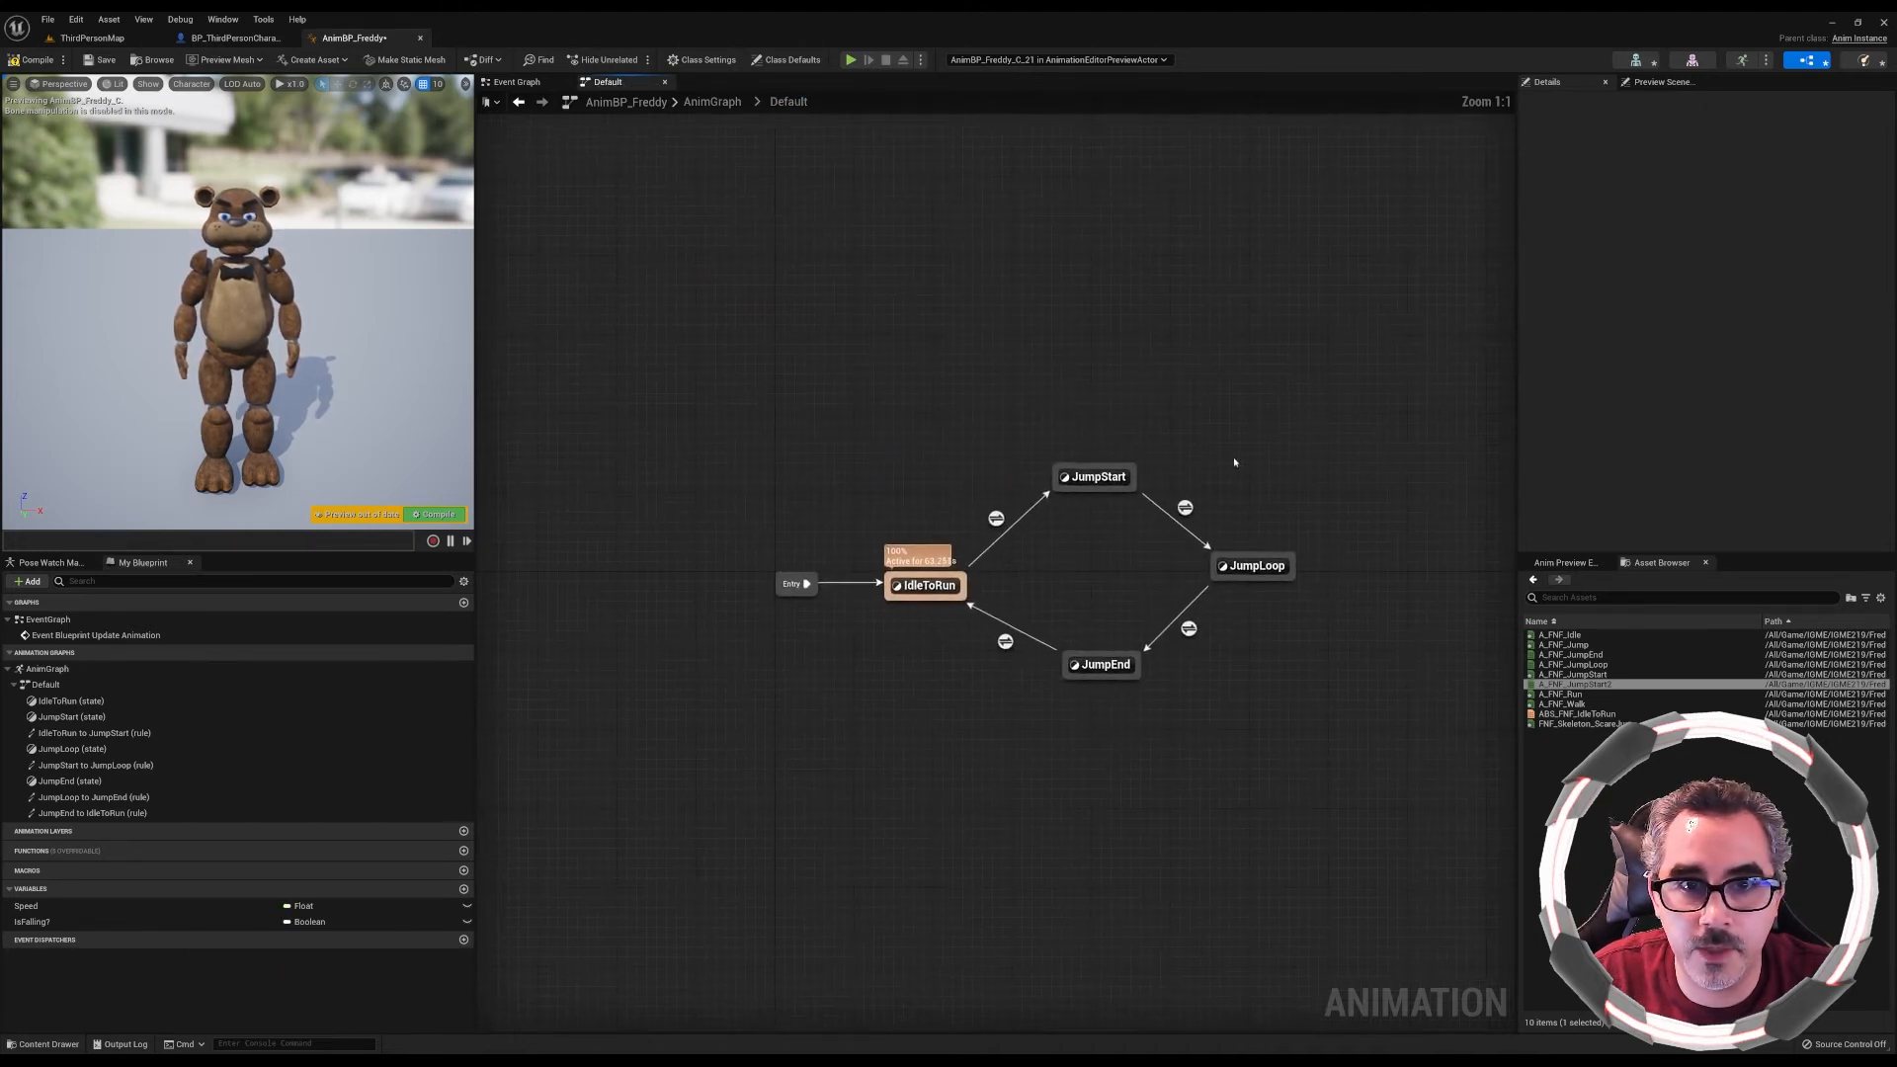
{"action": "double_click", "coordinate": [1186, 512]}
{"action": "left_click_drag", "start_coordinate": [721, 441], "coordinate": [978, 649]}
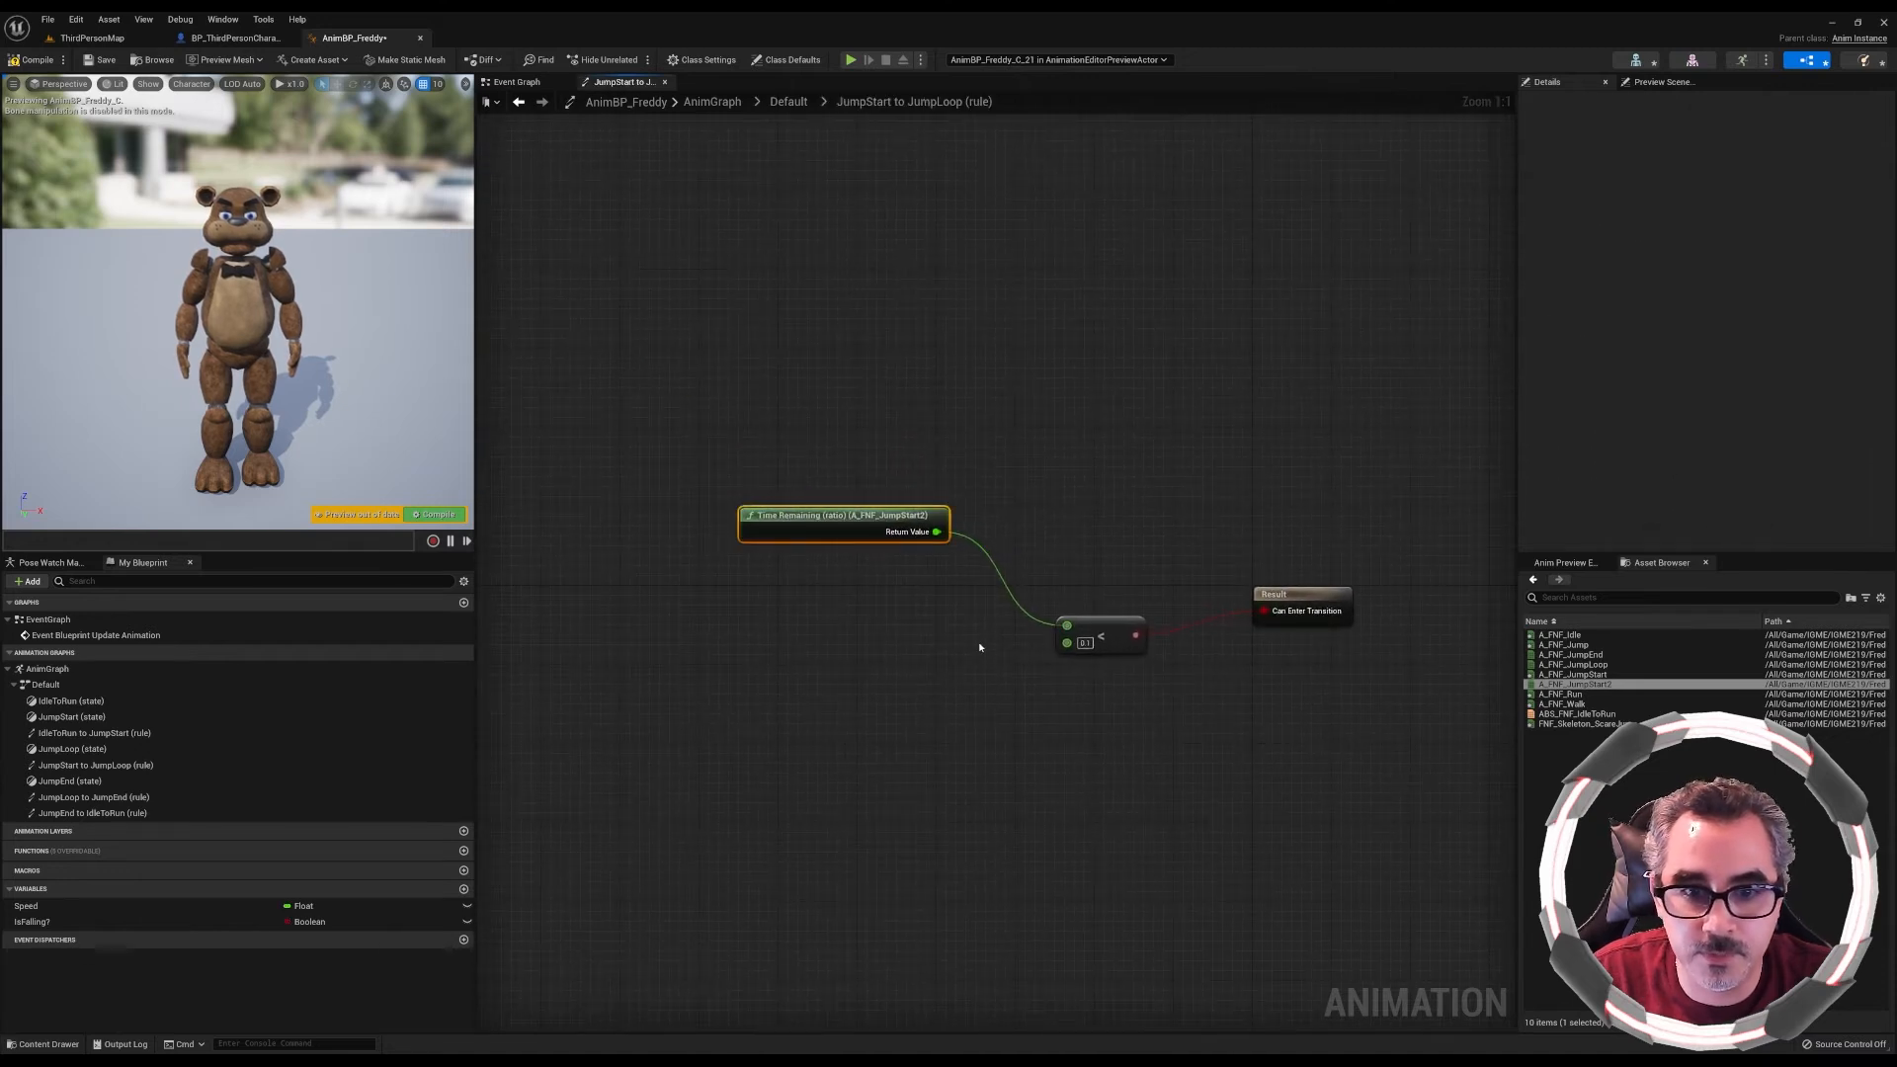
{"action": "key", "text": "Delete"}
{"action": "right_click", "coordinate": [774, 526]}
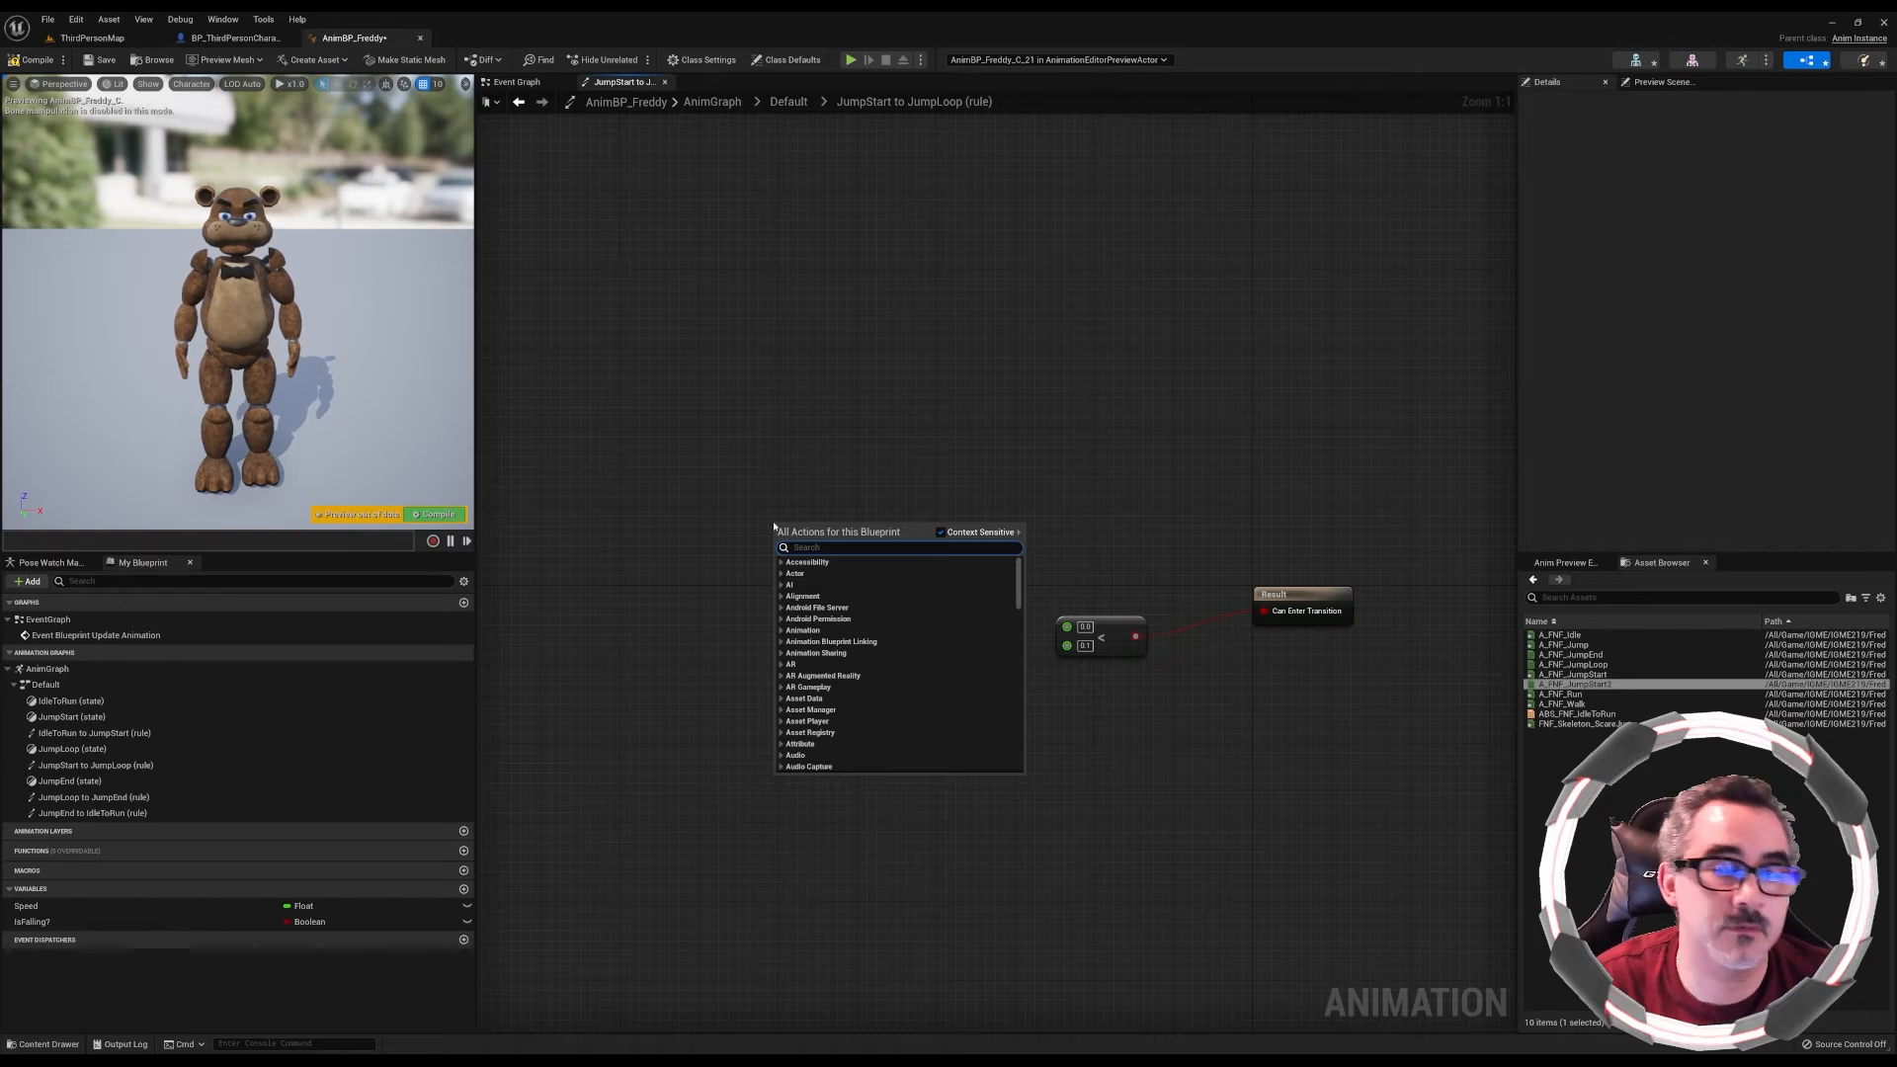
{"action": "type", "text": "r"}
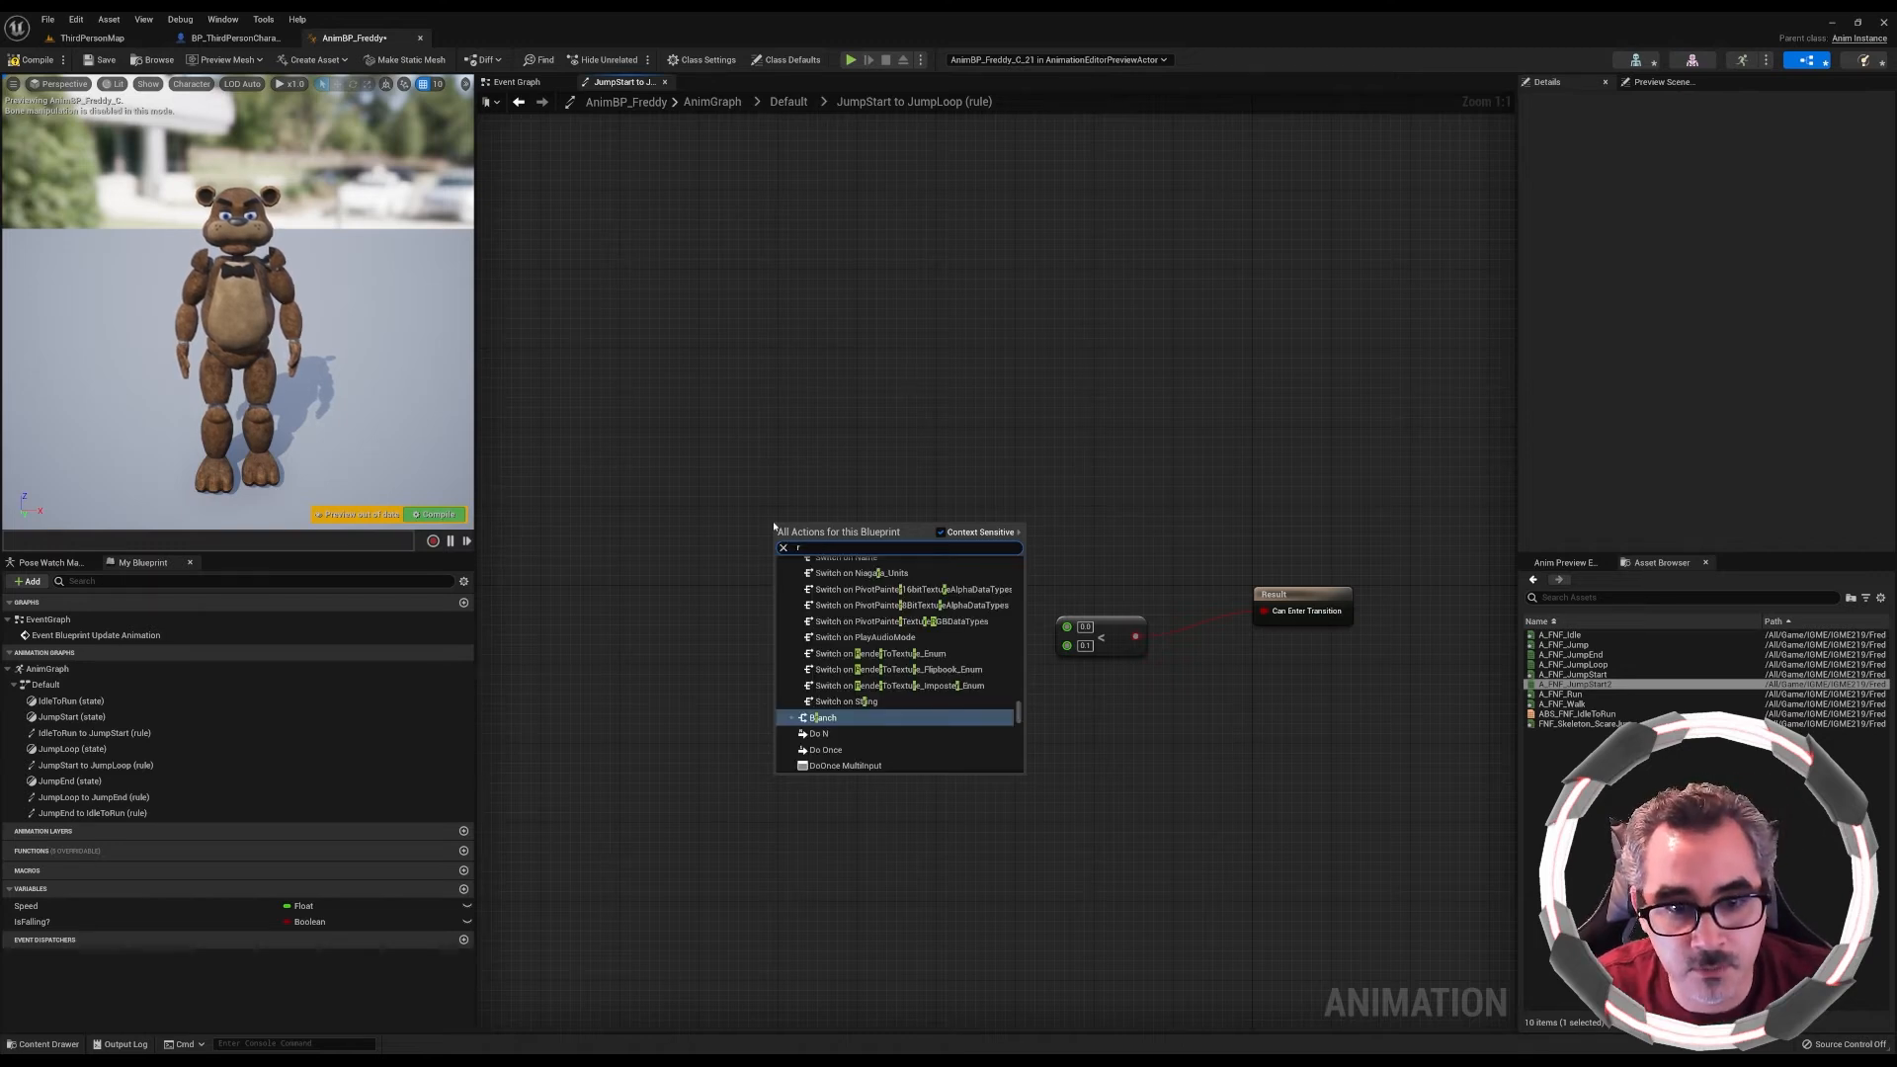
{"action": "type", "text": "atio"}
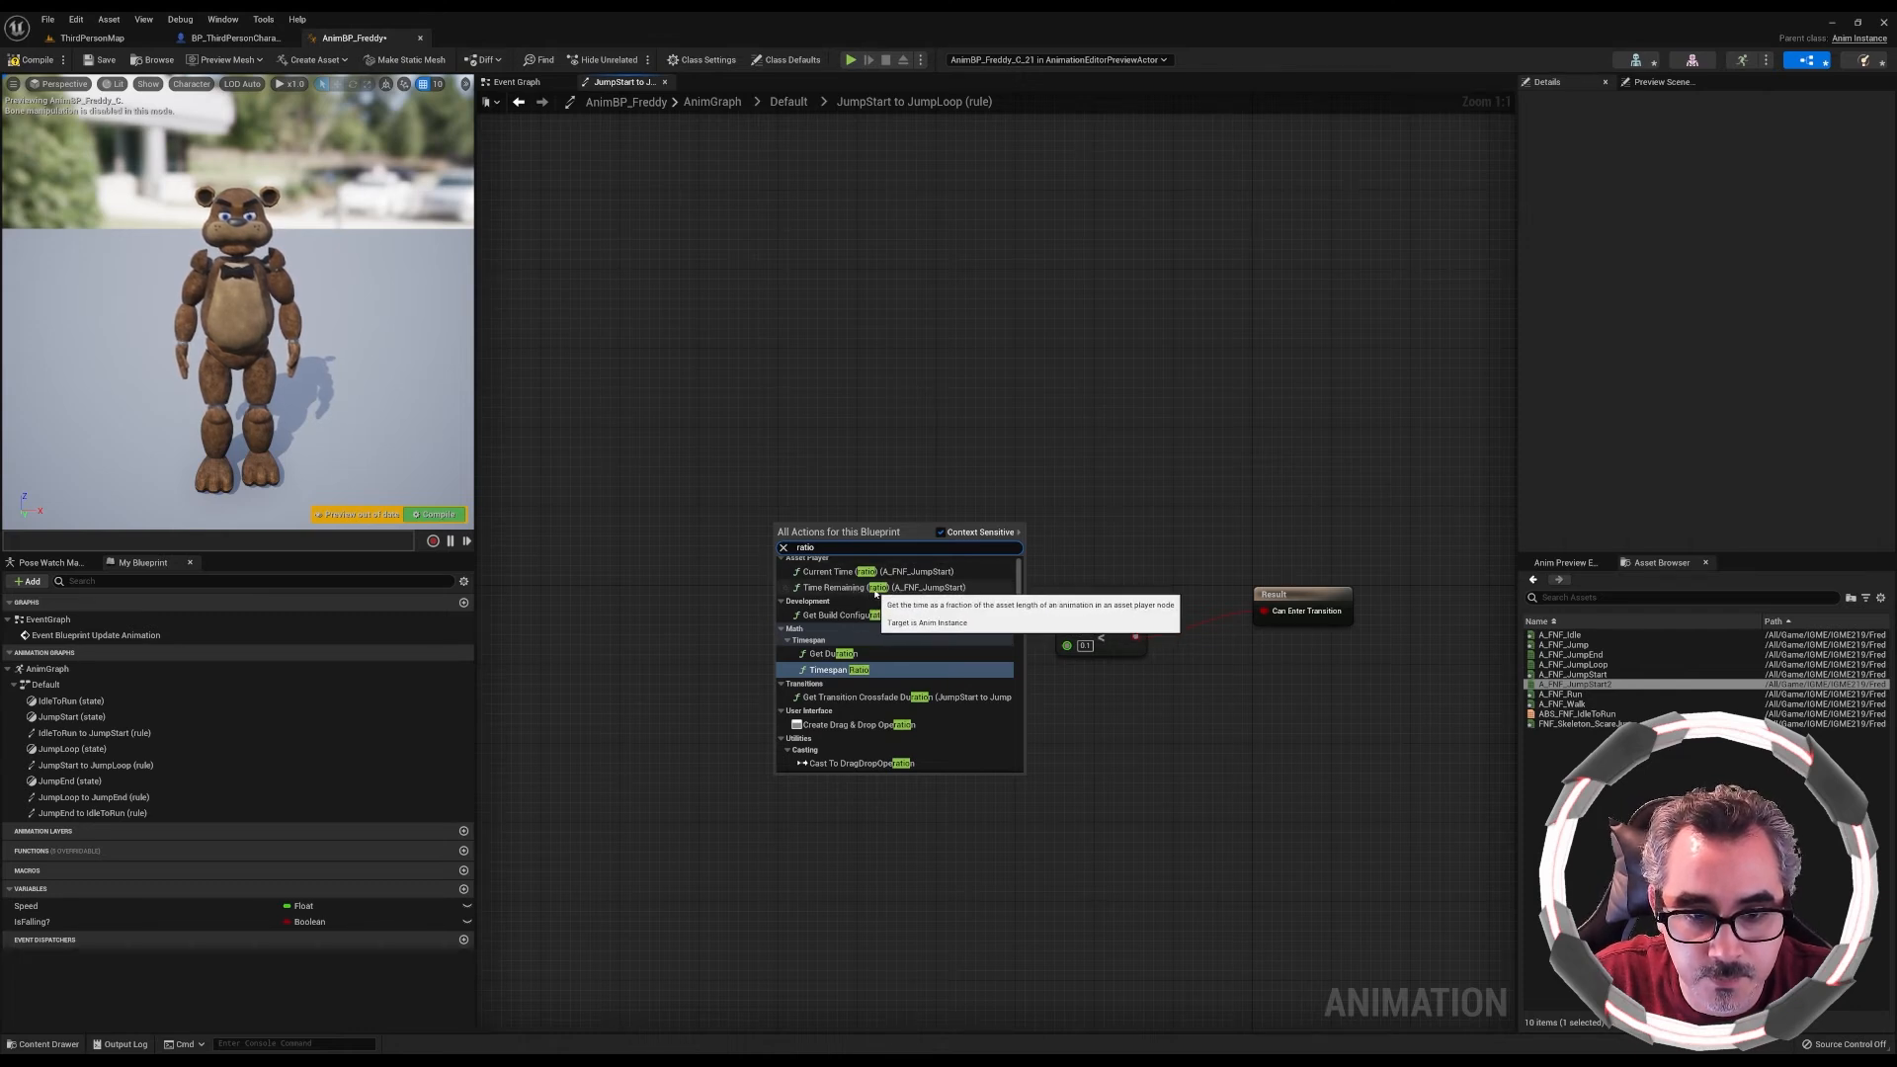
{"action": "scroll", "coordinate": [876, 595], "scroll_direction": "up", "scroll_amount": 1}
{"action": "left_click", "coordinate": [909, 592]}
{"action": "left_click_drag", "start_coordinate": [890, 538], "coordinate": [1067, 626]}
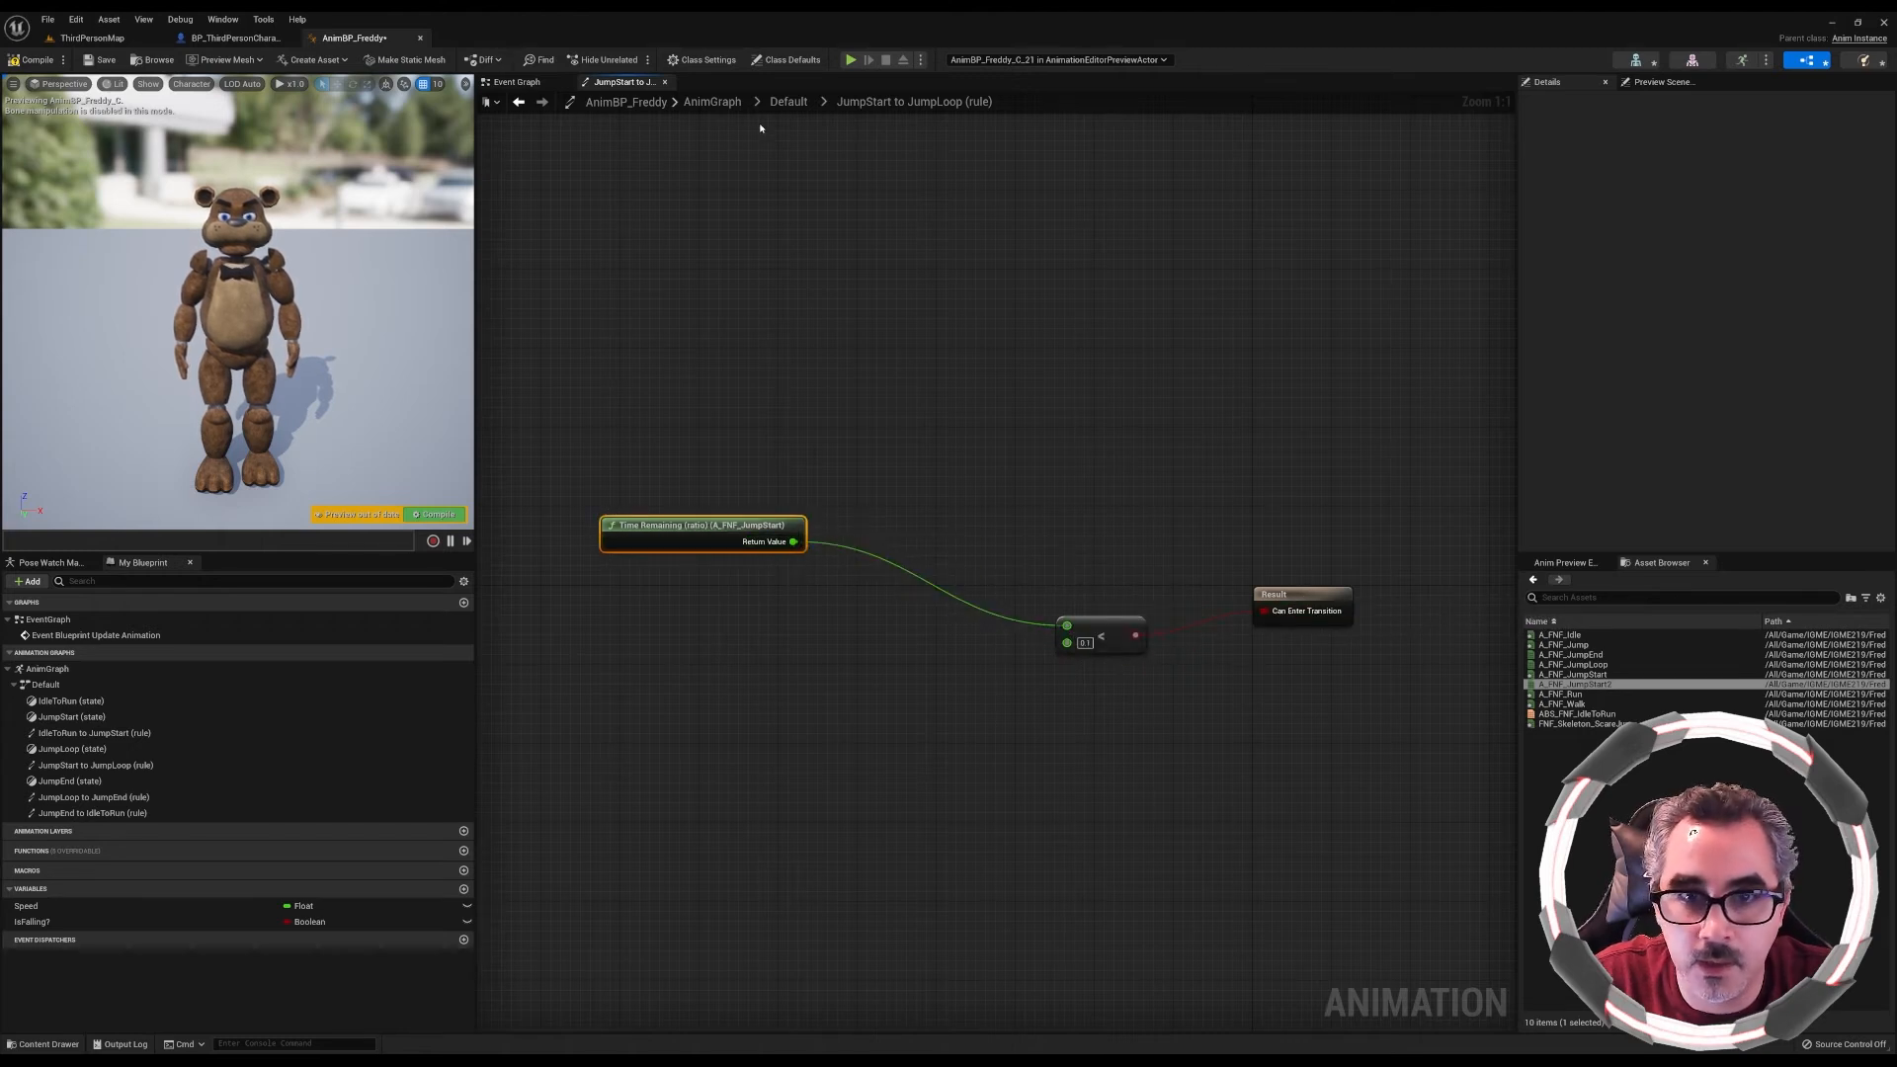
Examine the sequence player settings, including the play rates, in the JumpLoop, JumpStart and JumpEnd states
{"action": "left_click", "coordinate": [789, 101]}
{"action": "double_click", "coordinate": [1277, 572]}
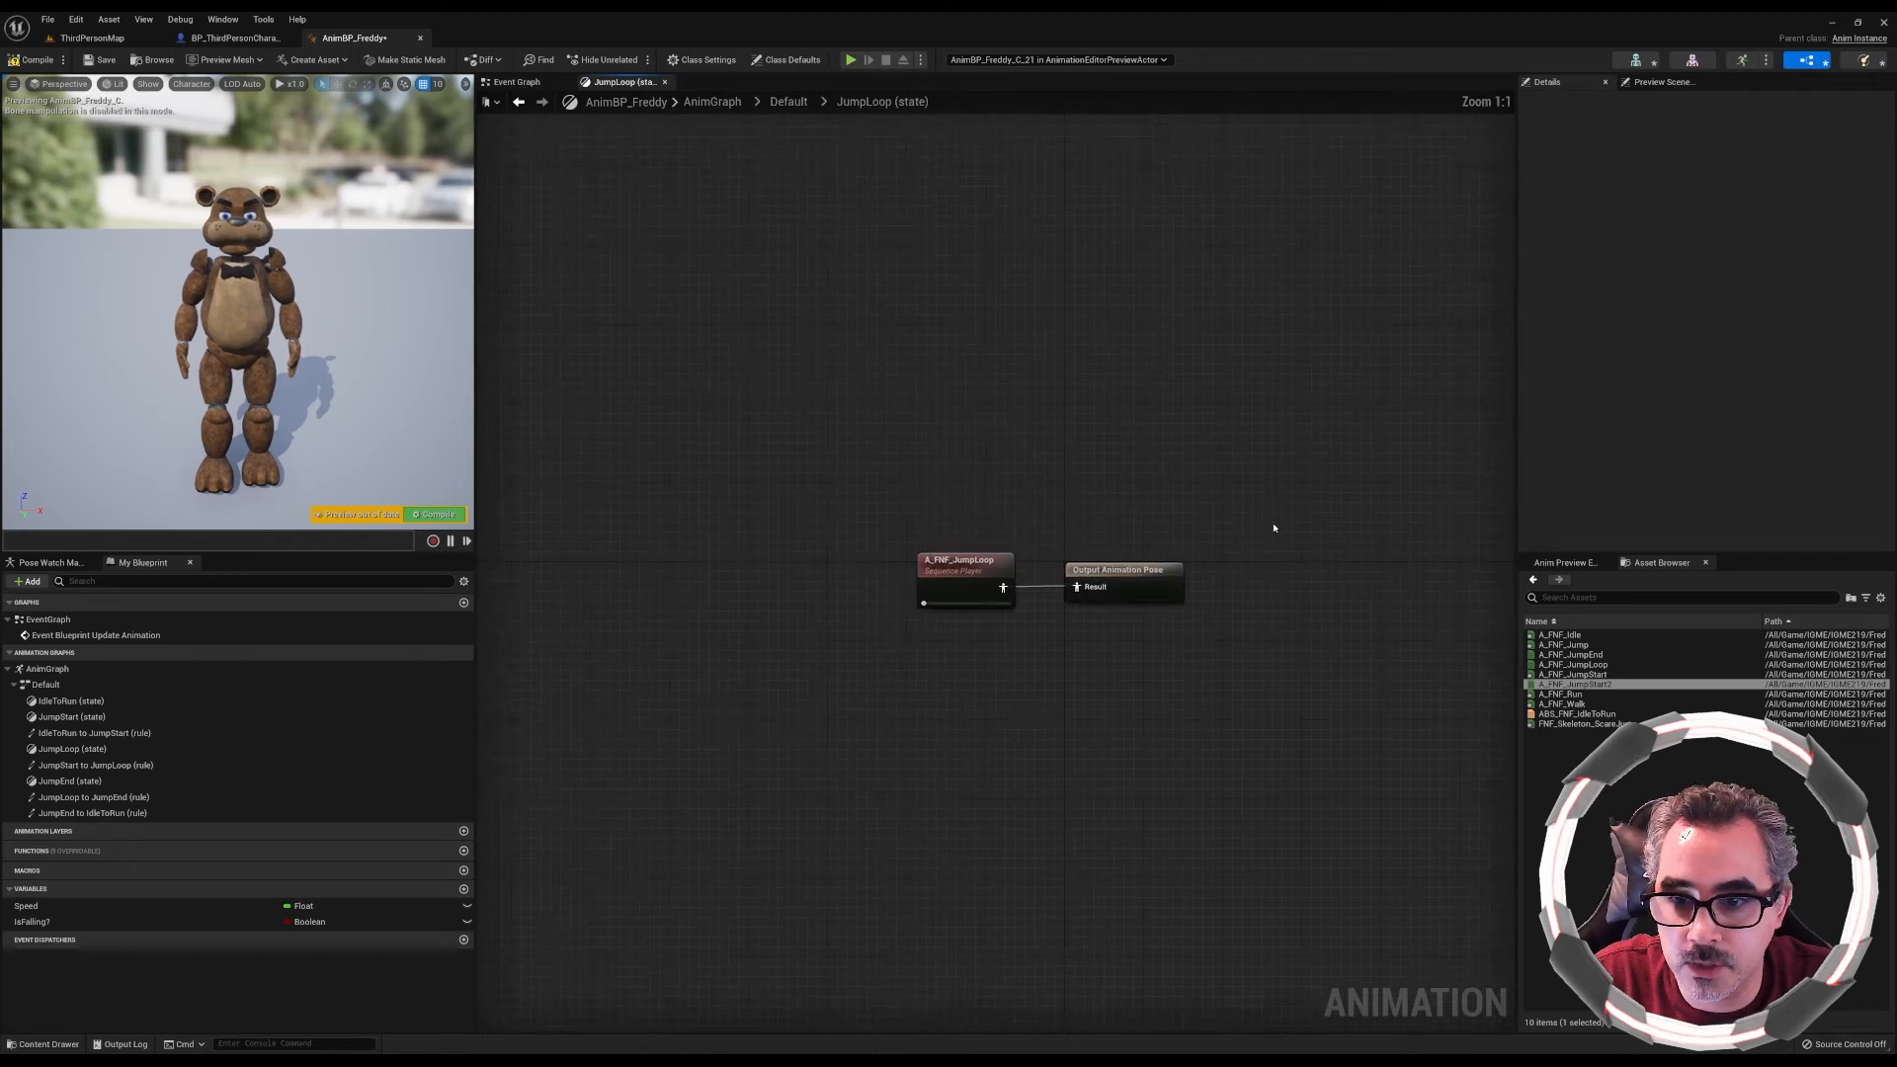
{"action": "left_click", "coordinate": [985, 567]}
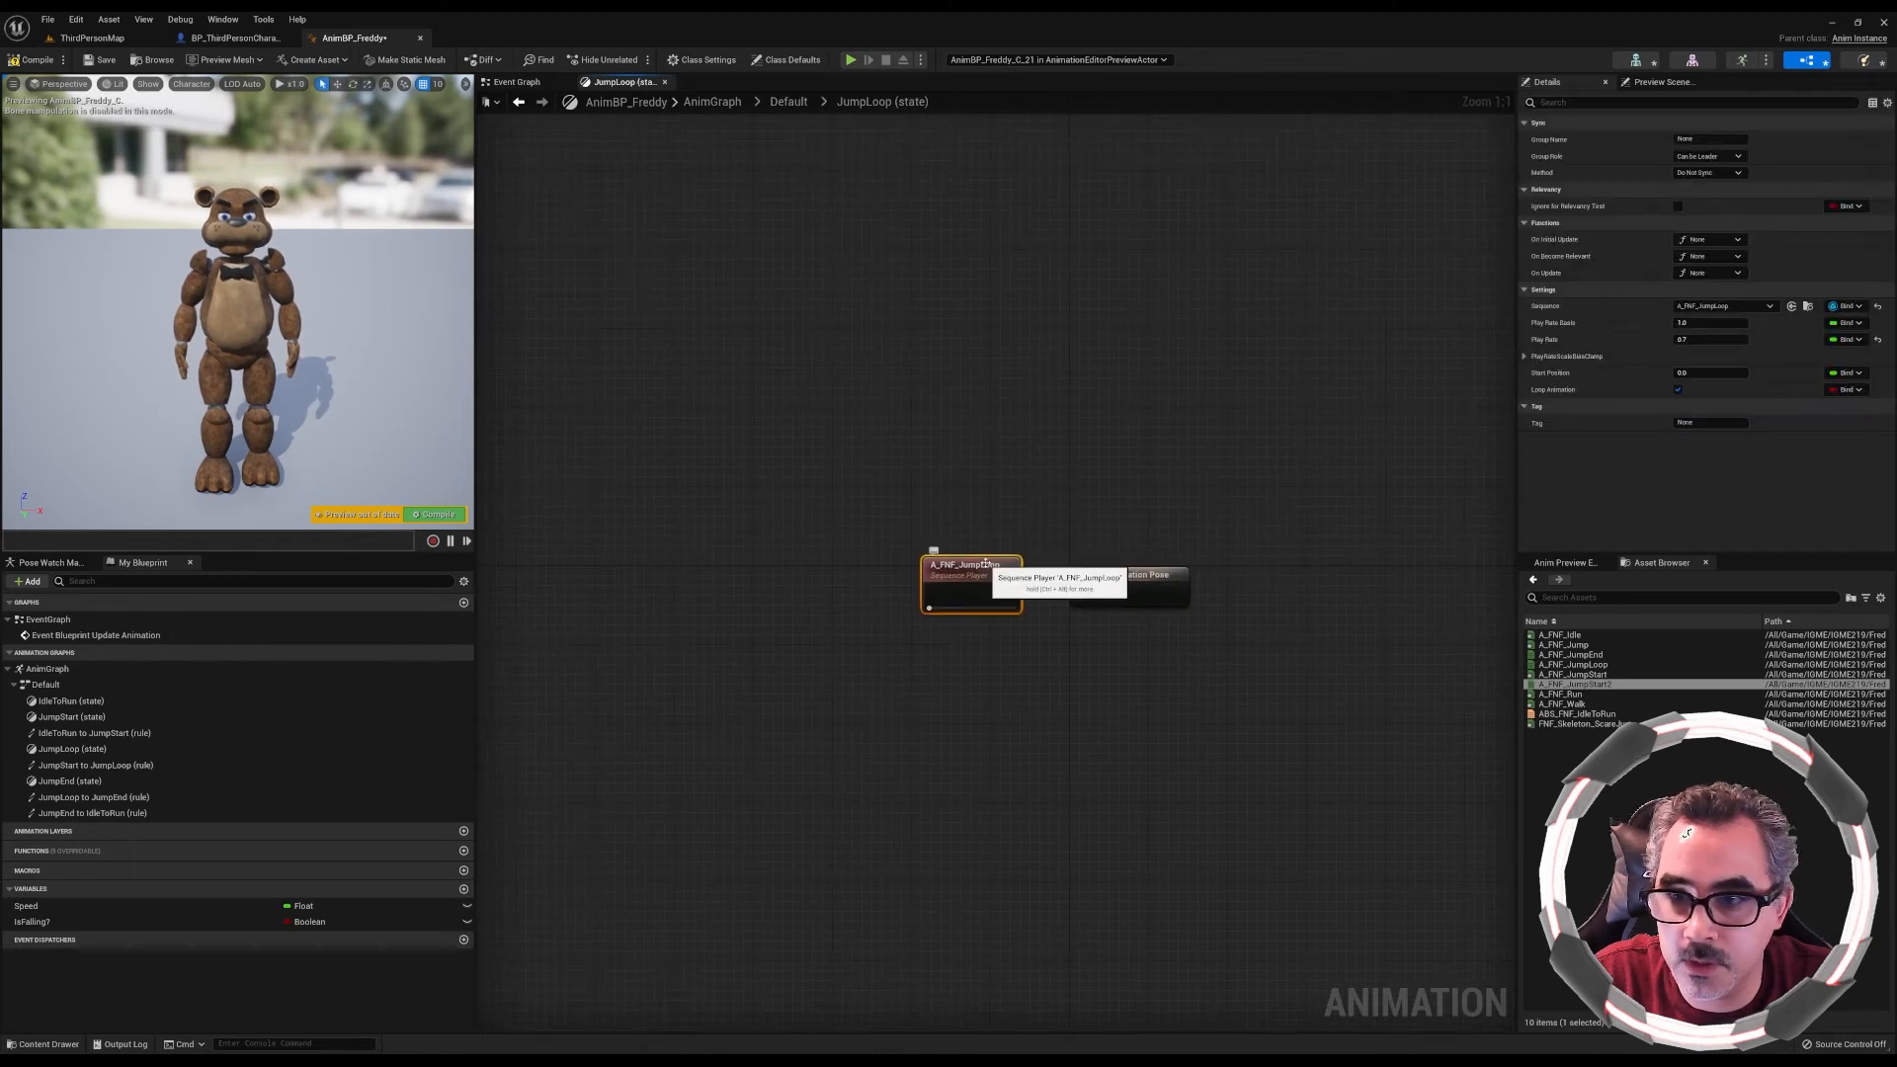
{"action": "left_click", "coordinate": [796, 102]}
{"action": "double_click", "coordinate": [1093, 477]}
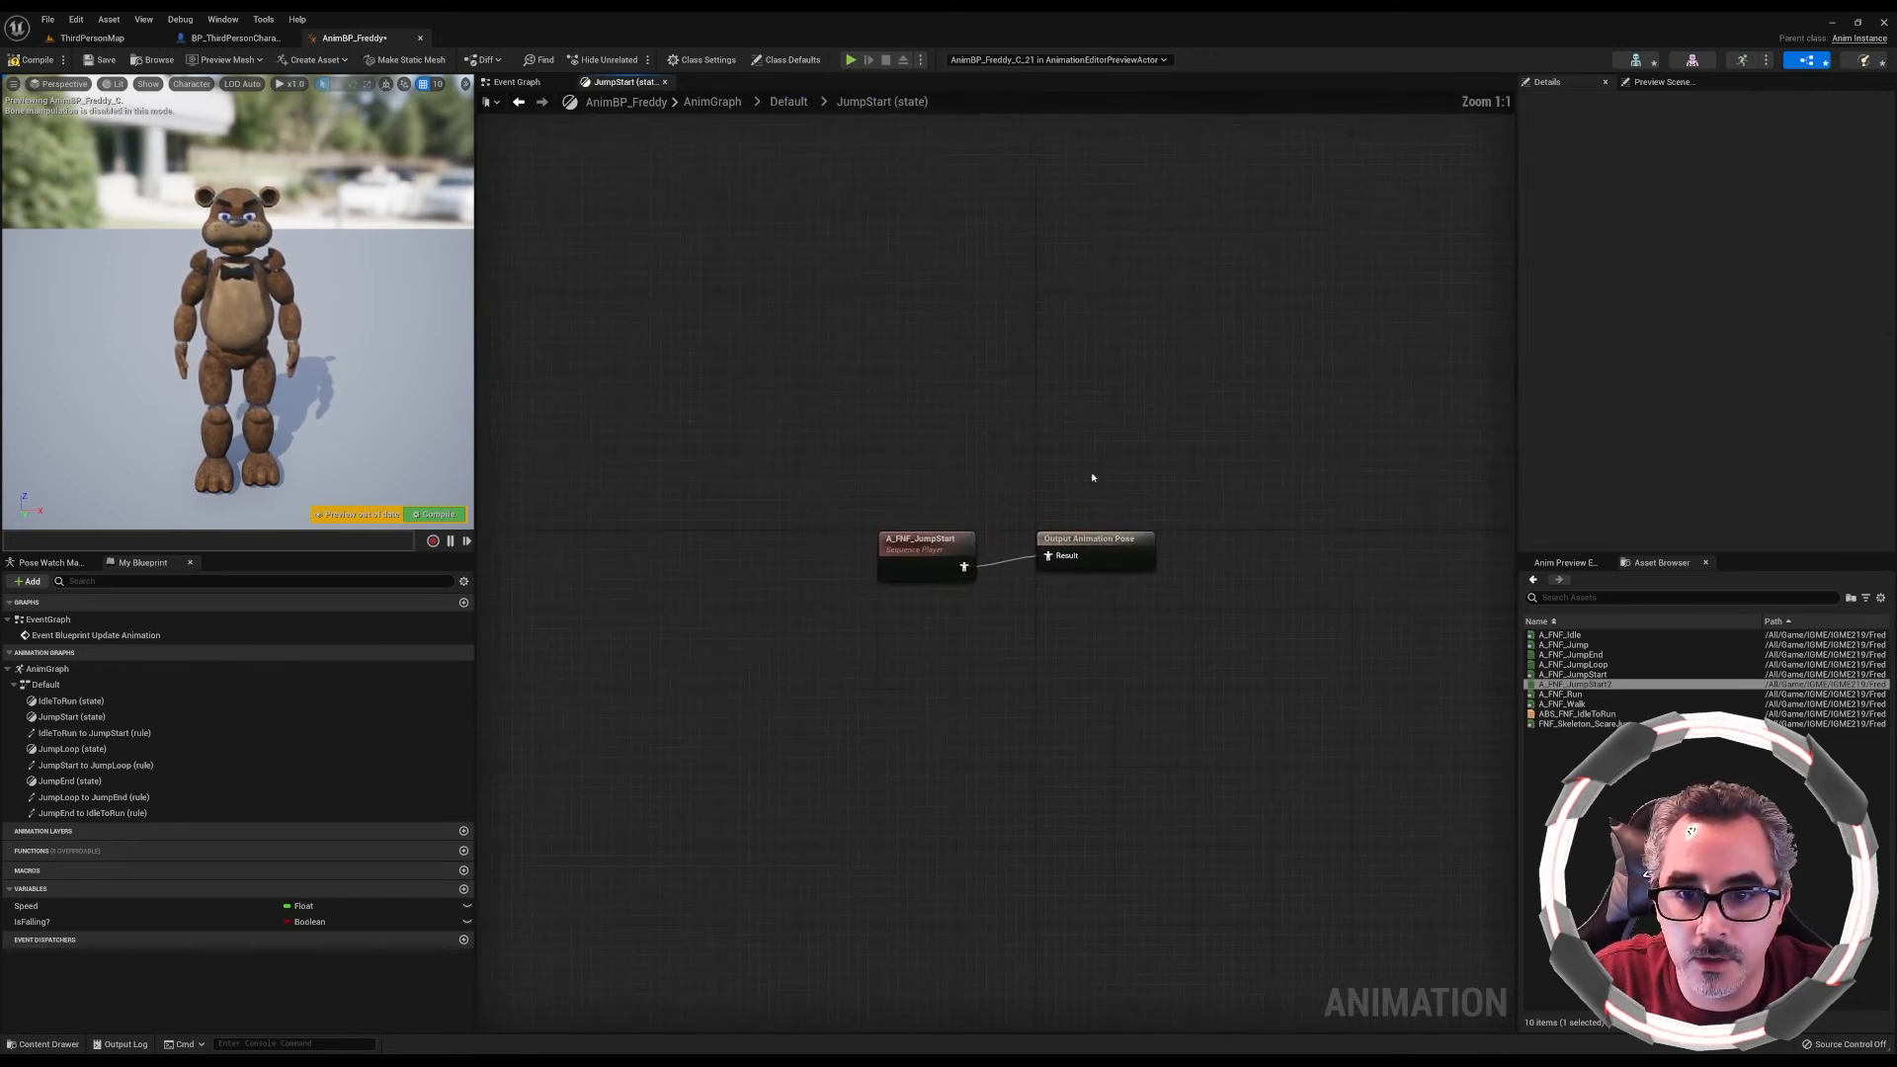
{"action": "left_click", "coordinate": [993, 571]}
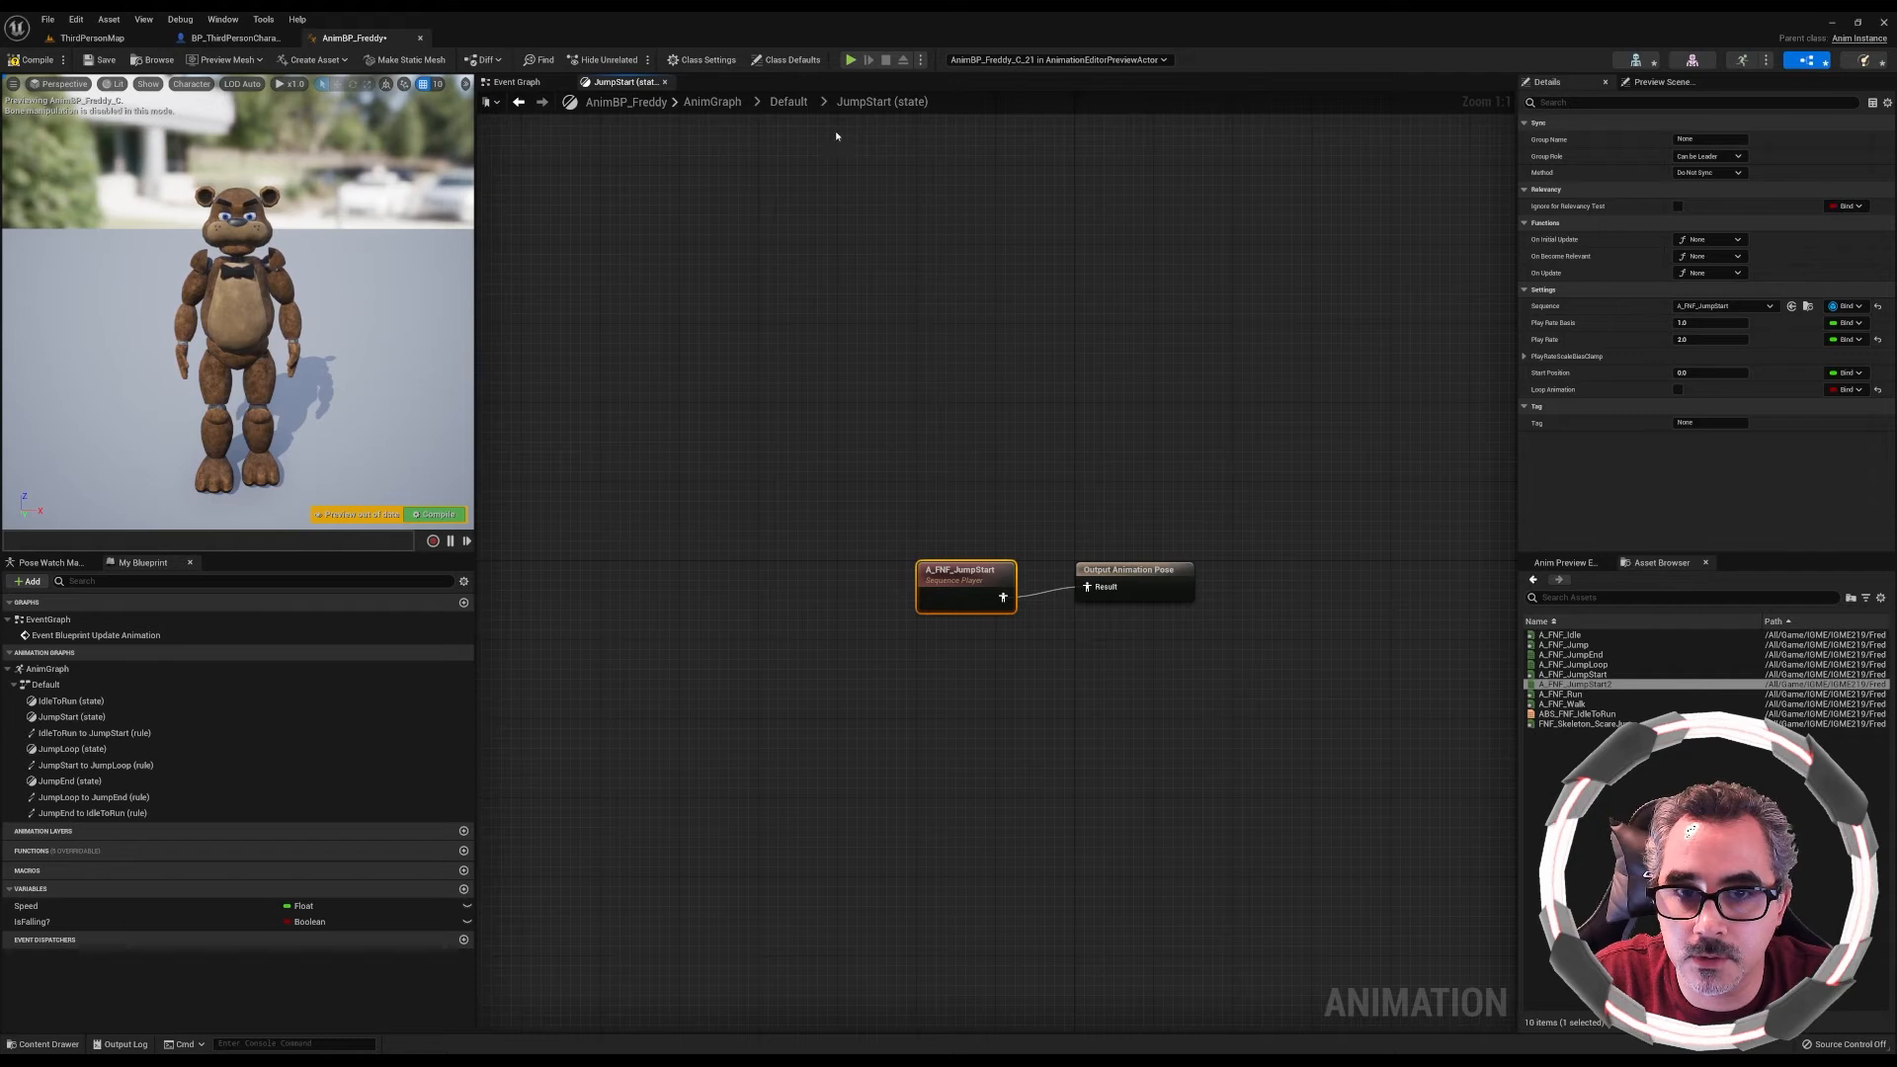
{"action": "left_click", "coordinate": [794, 102]}
{"action": "double_click", "coordinate": [1105, 664]}
{"action": "left_click", "coordinate": [989, 587]}
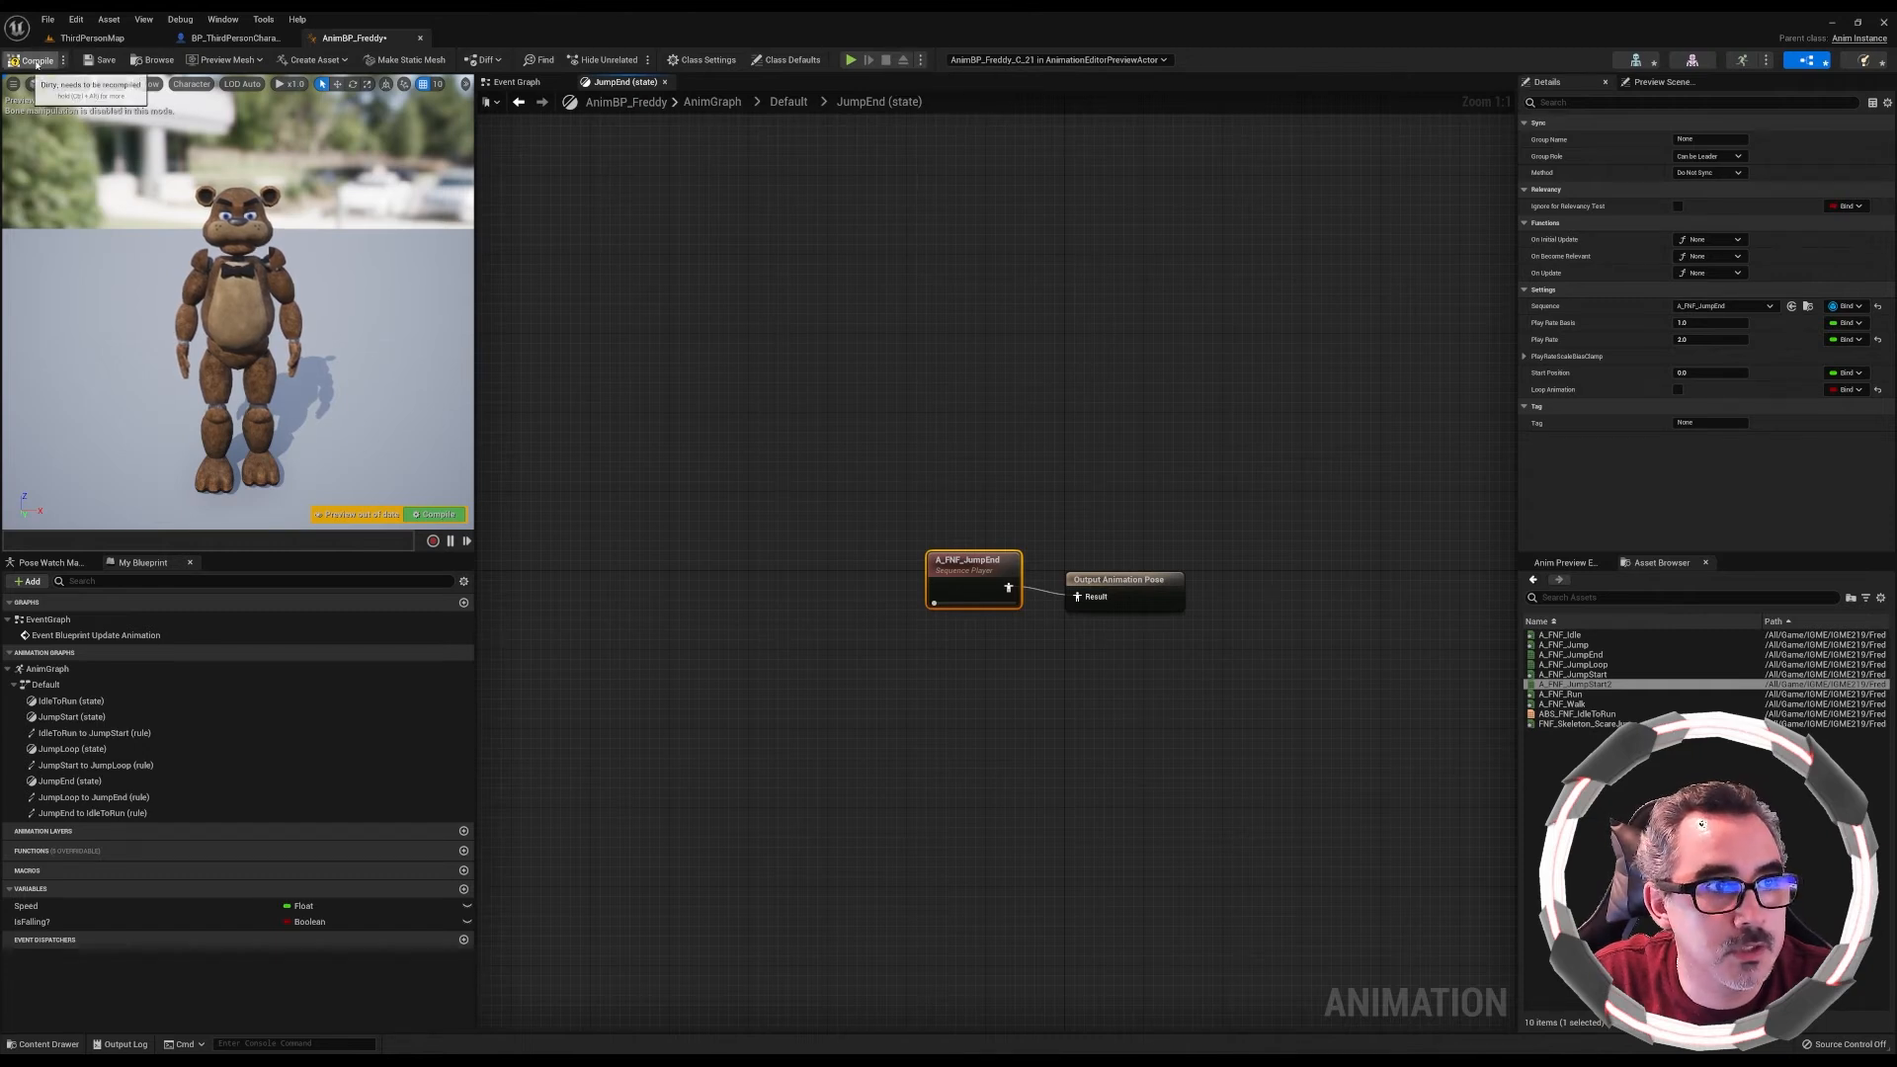
Play-test ThirdPersonMap, making Freddy jump repeatedly on the open floor to check the jump animations
{"action": "left_click", "coordinate": [92, 38]}
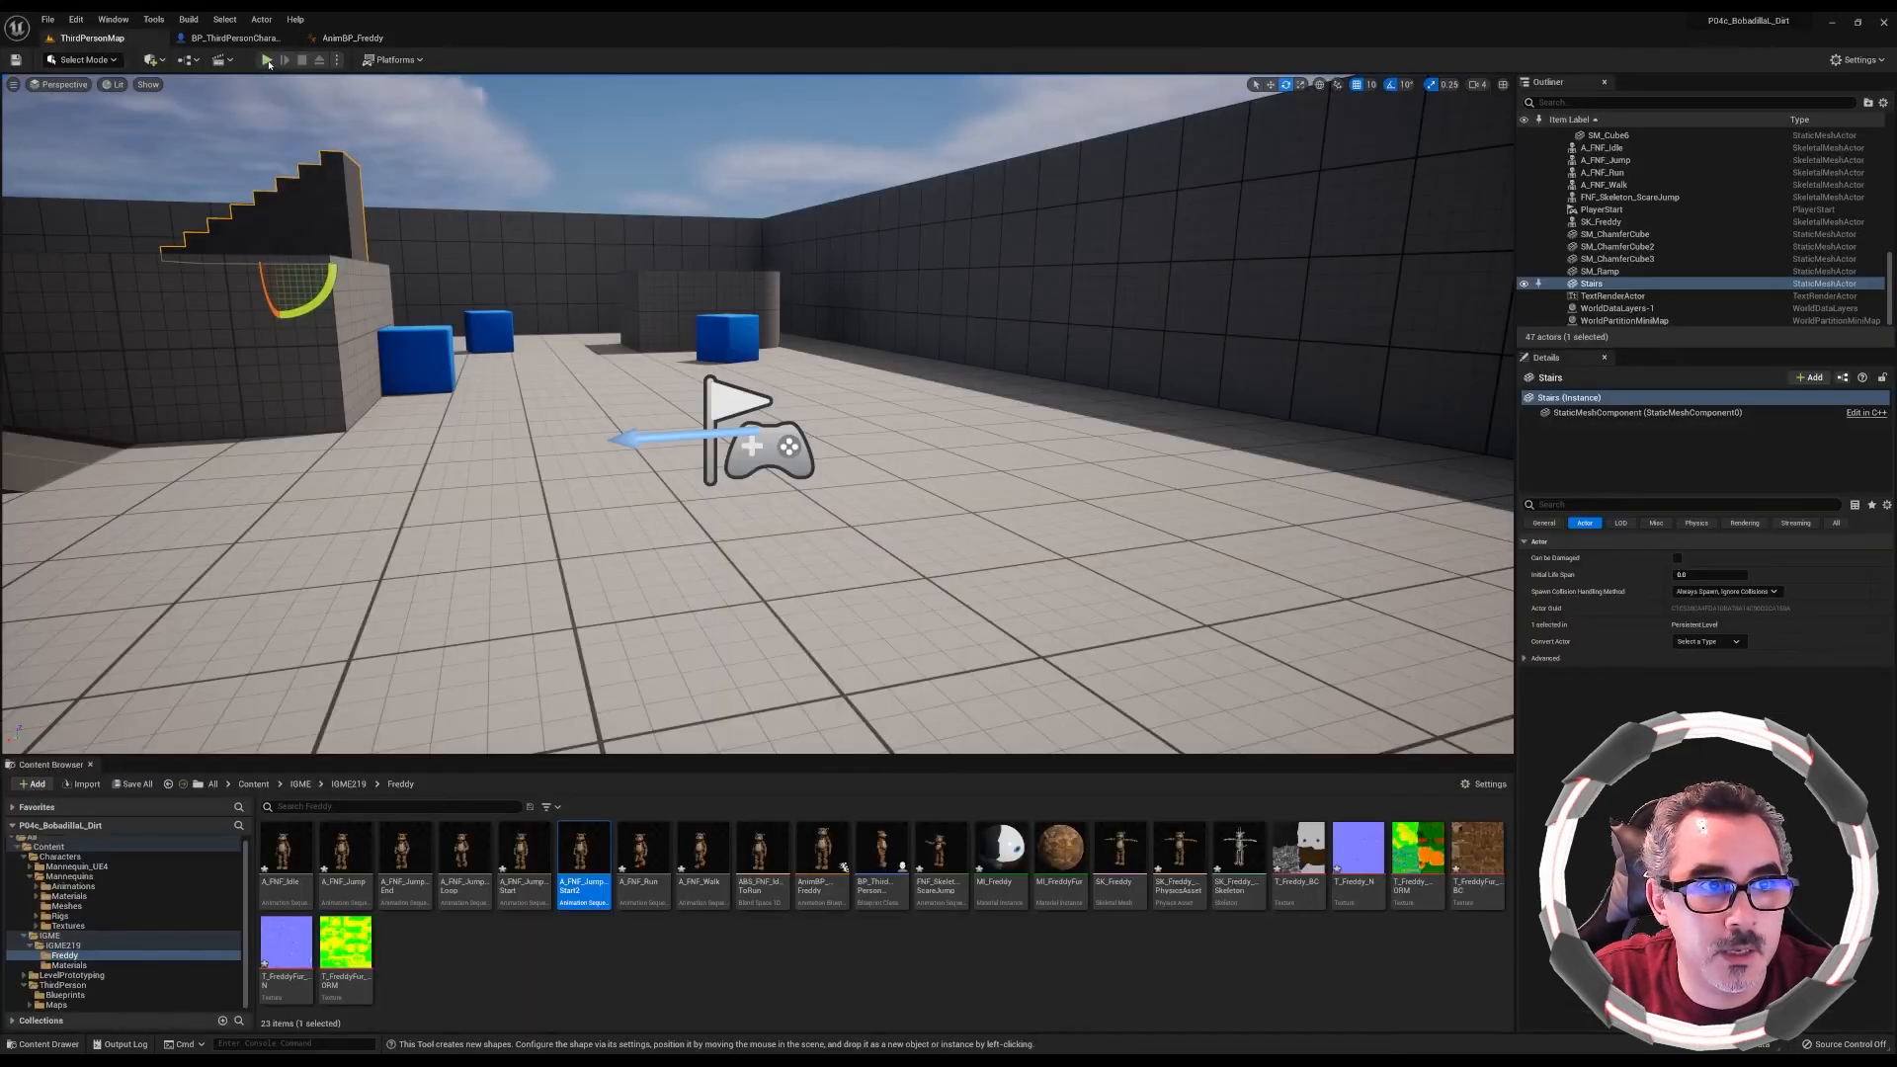
{"action": "key", "text": "alt+p"}
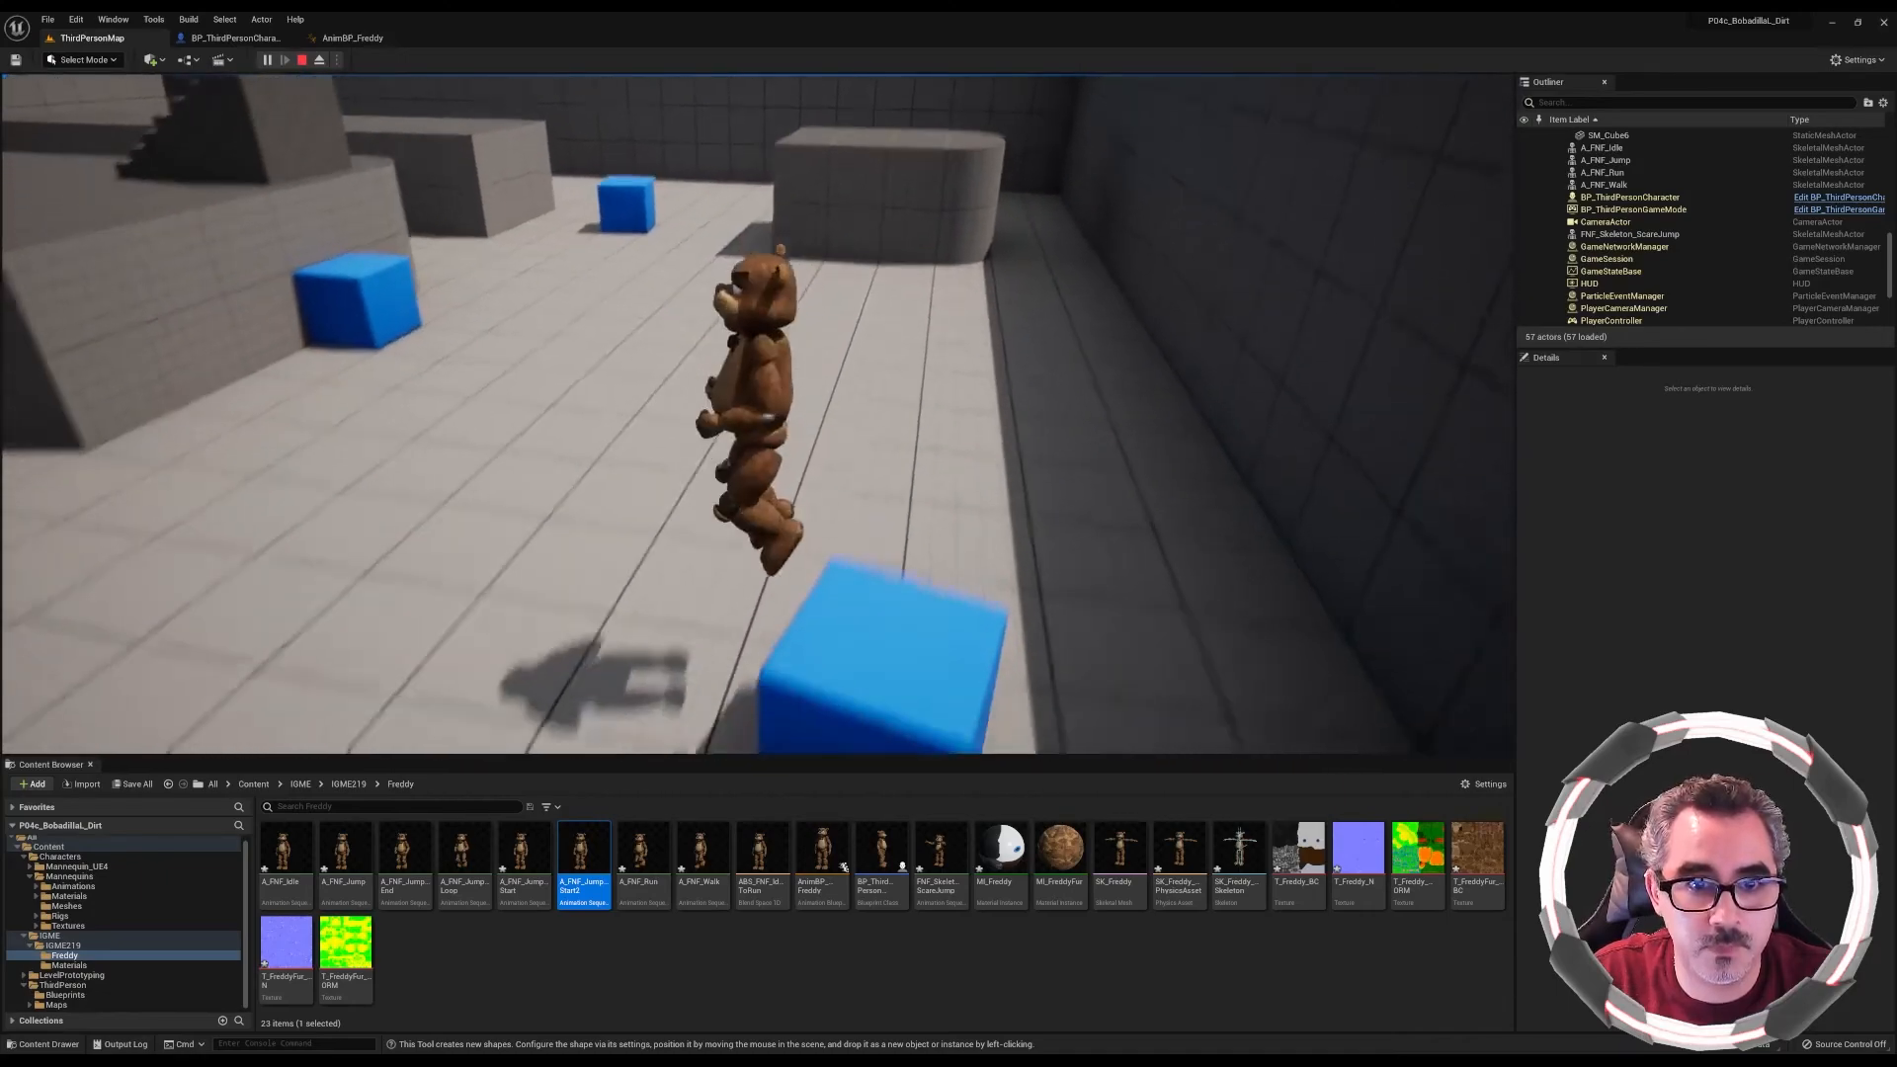
{"action": "key", "text": "s"}
{"action": "key", "text": "space"}
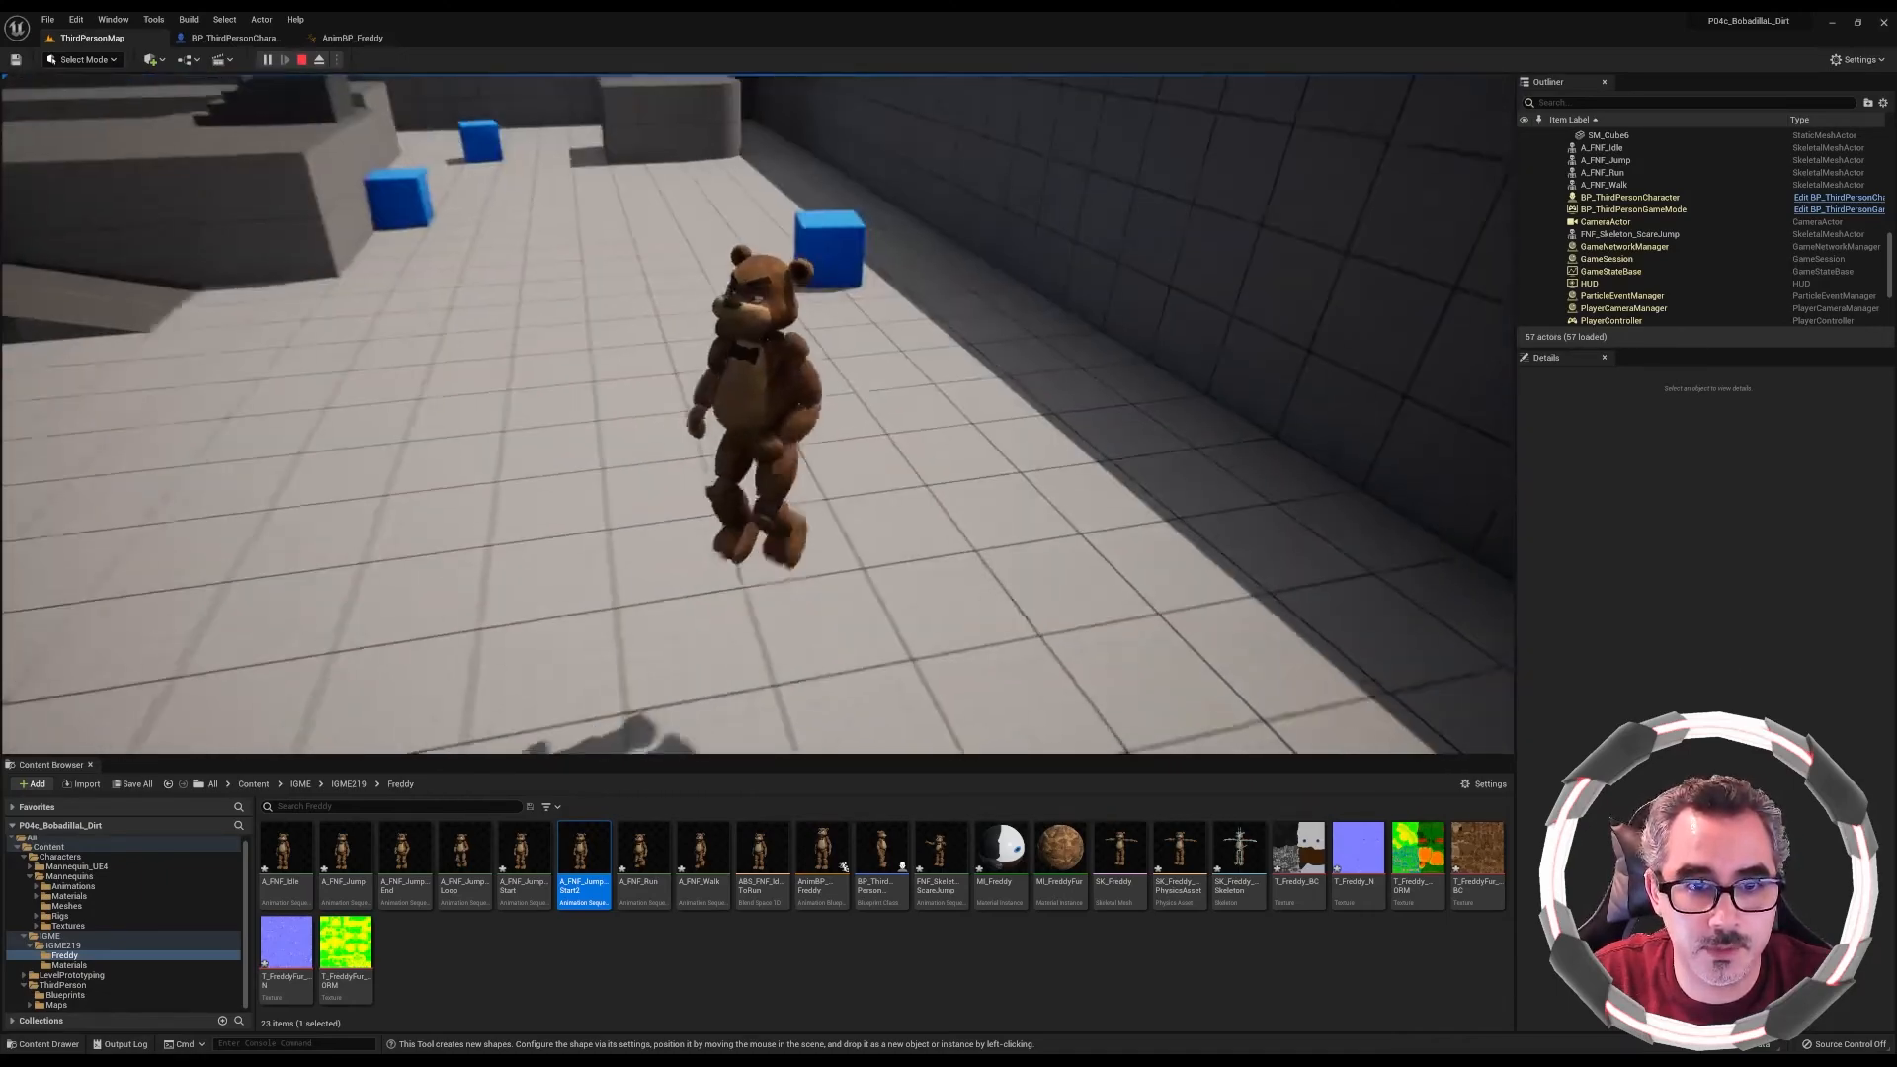
{"action": "key", "text": "space"}
{"action": "key", "text": "space"}
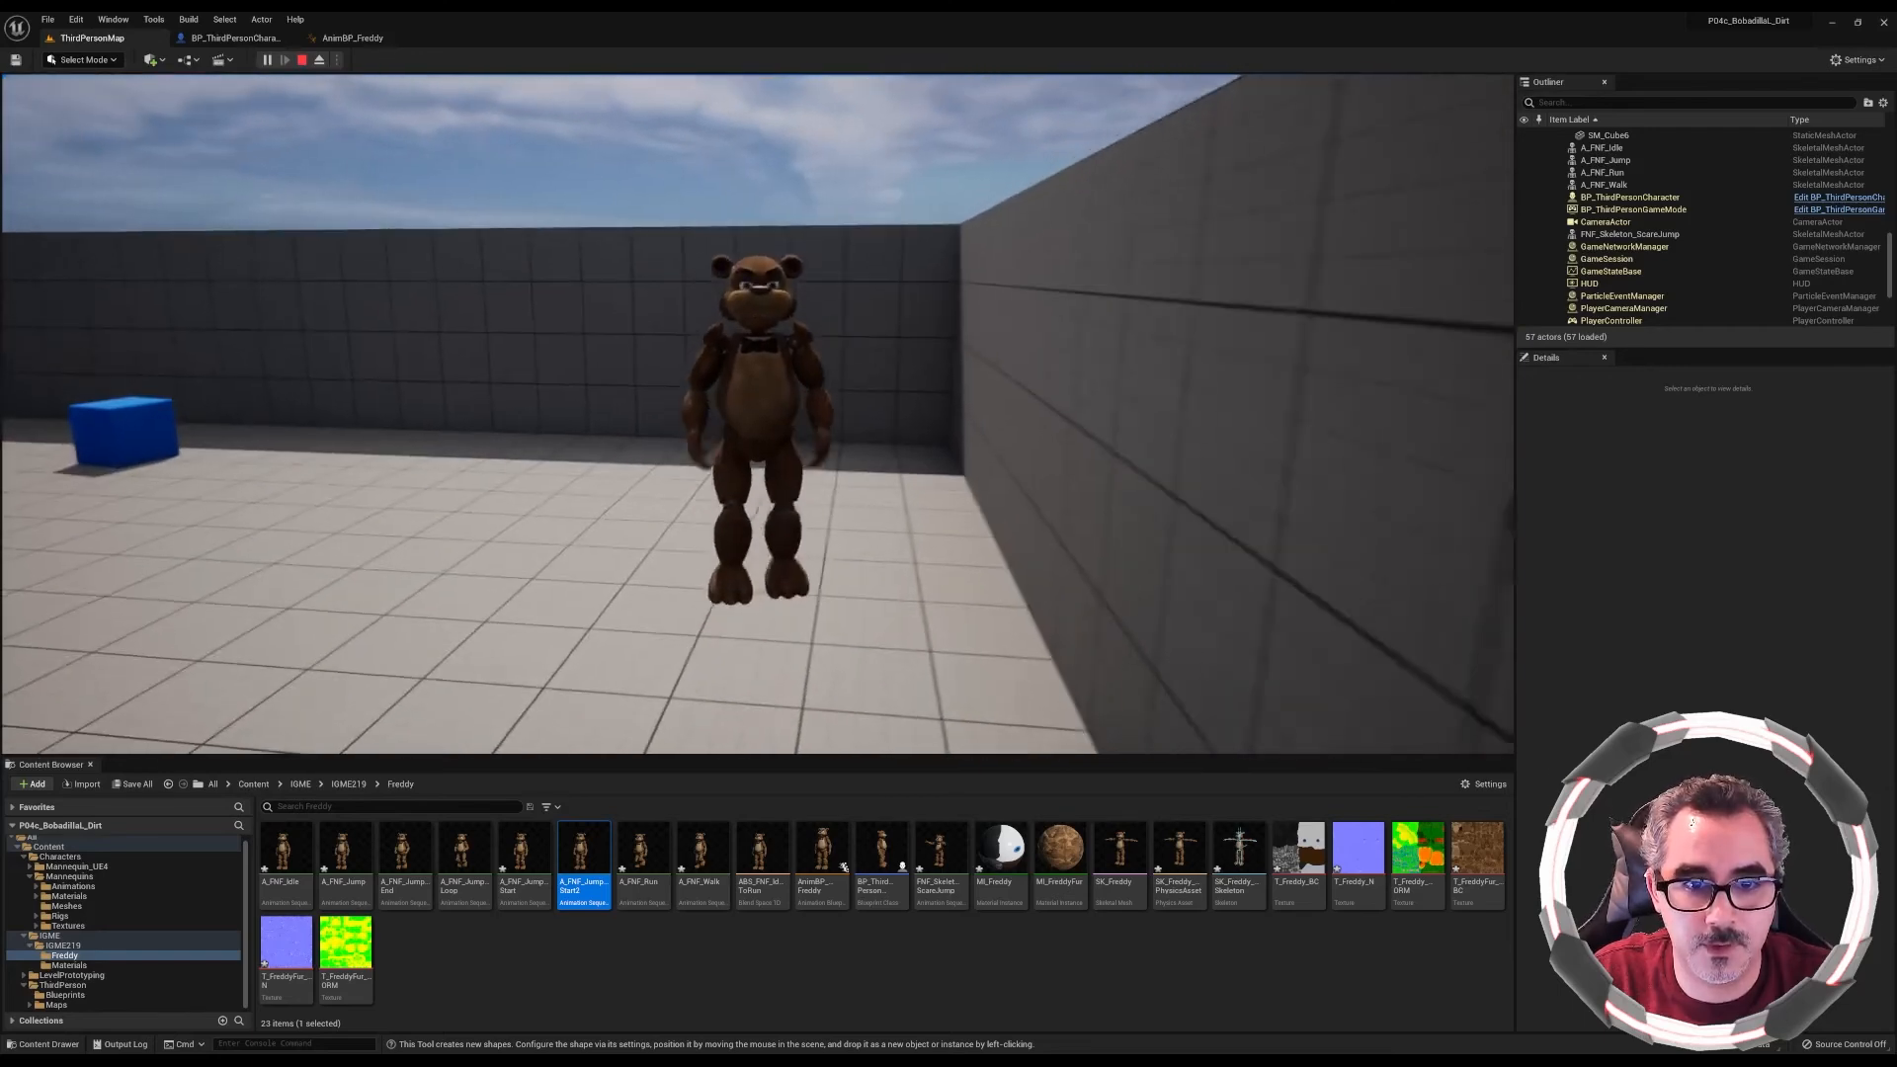
{"action": "key", "text": "space"}
{"action": "key", "text": "space"}
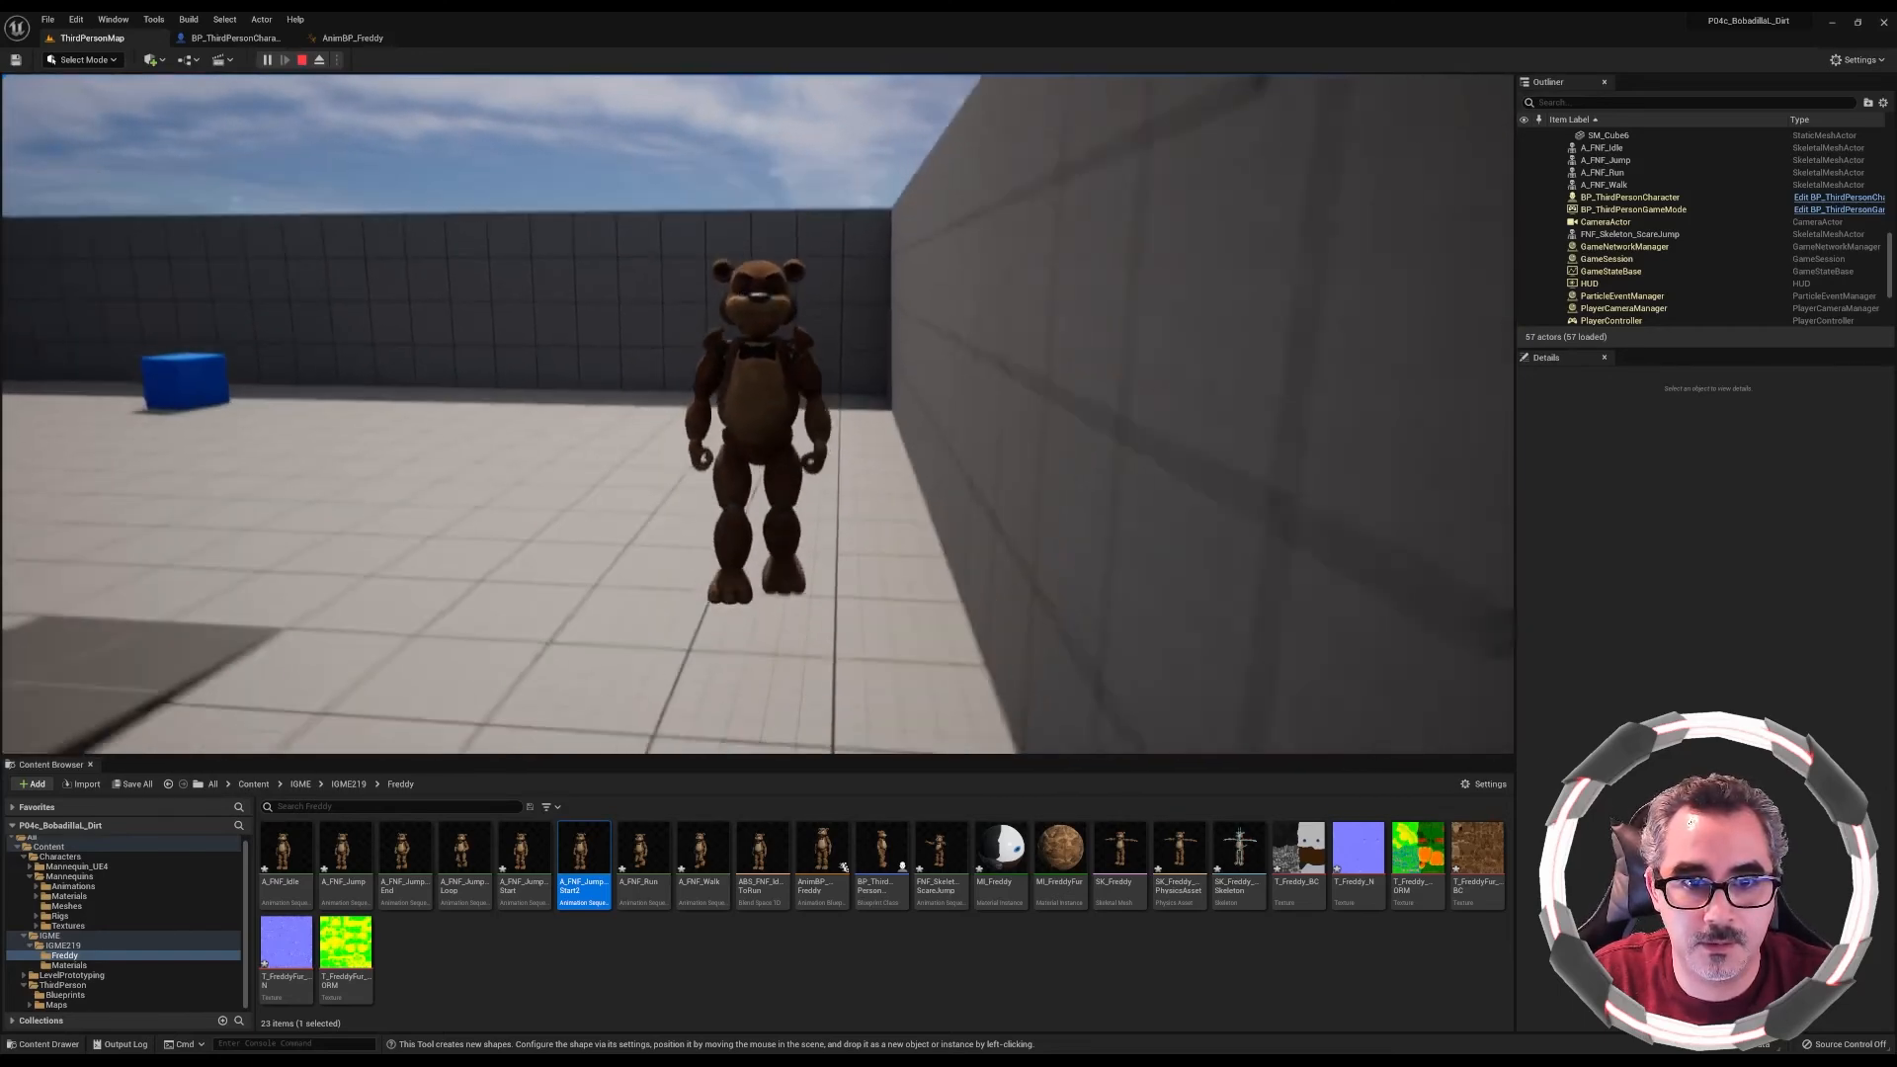
{"action": "key", "text": "a"}
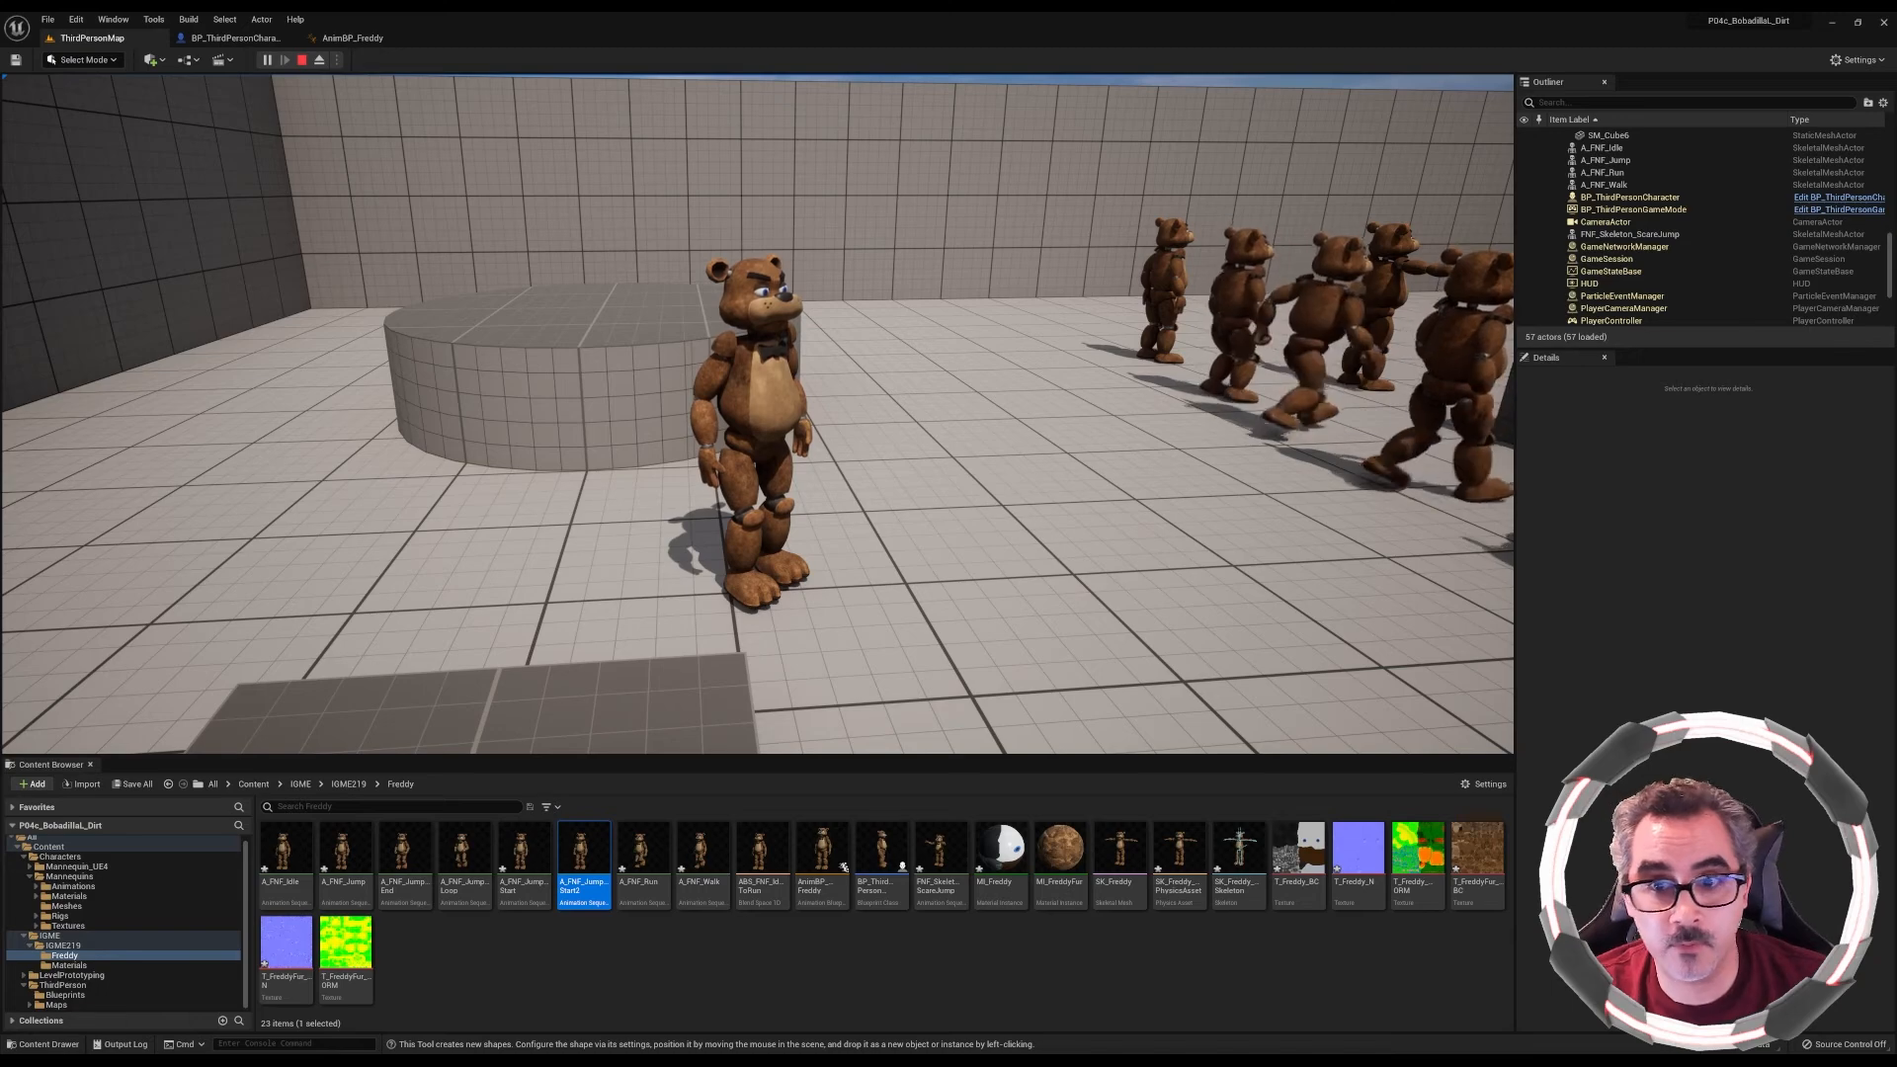
Run and jump Freddy over the ramp, platforms and stairs to check the state transitions, and end the play session
{"action": "key", "text": "w"}
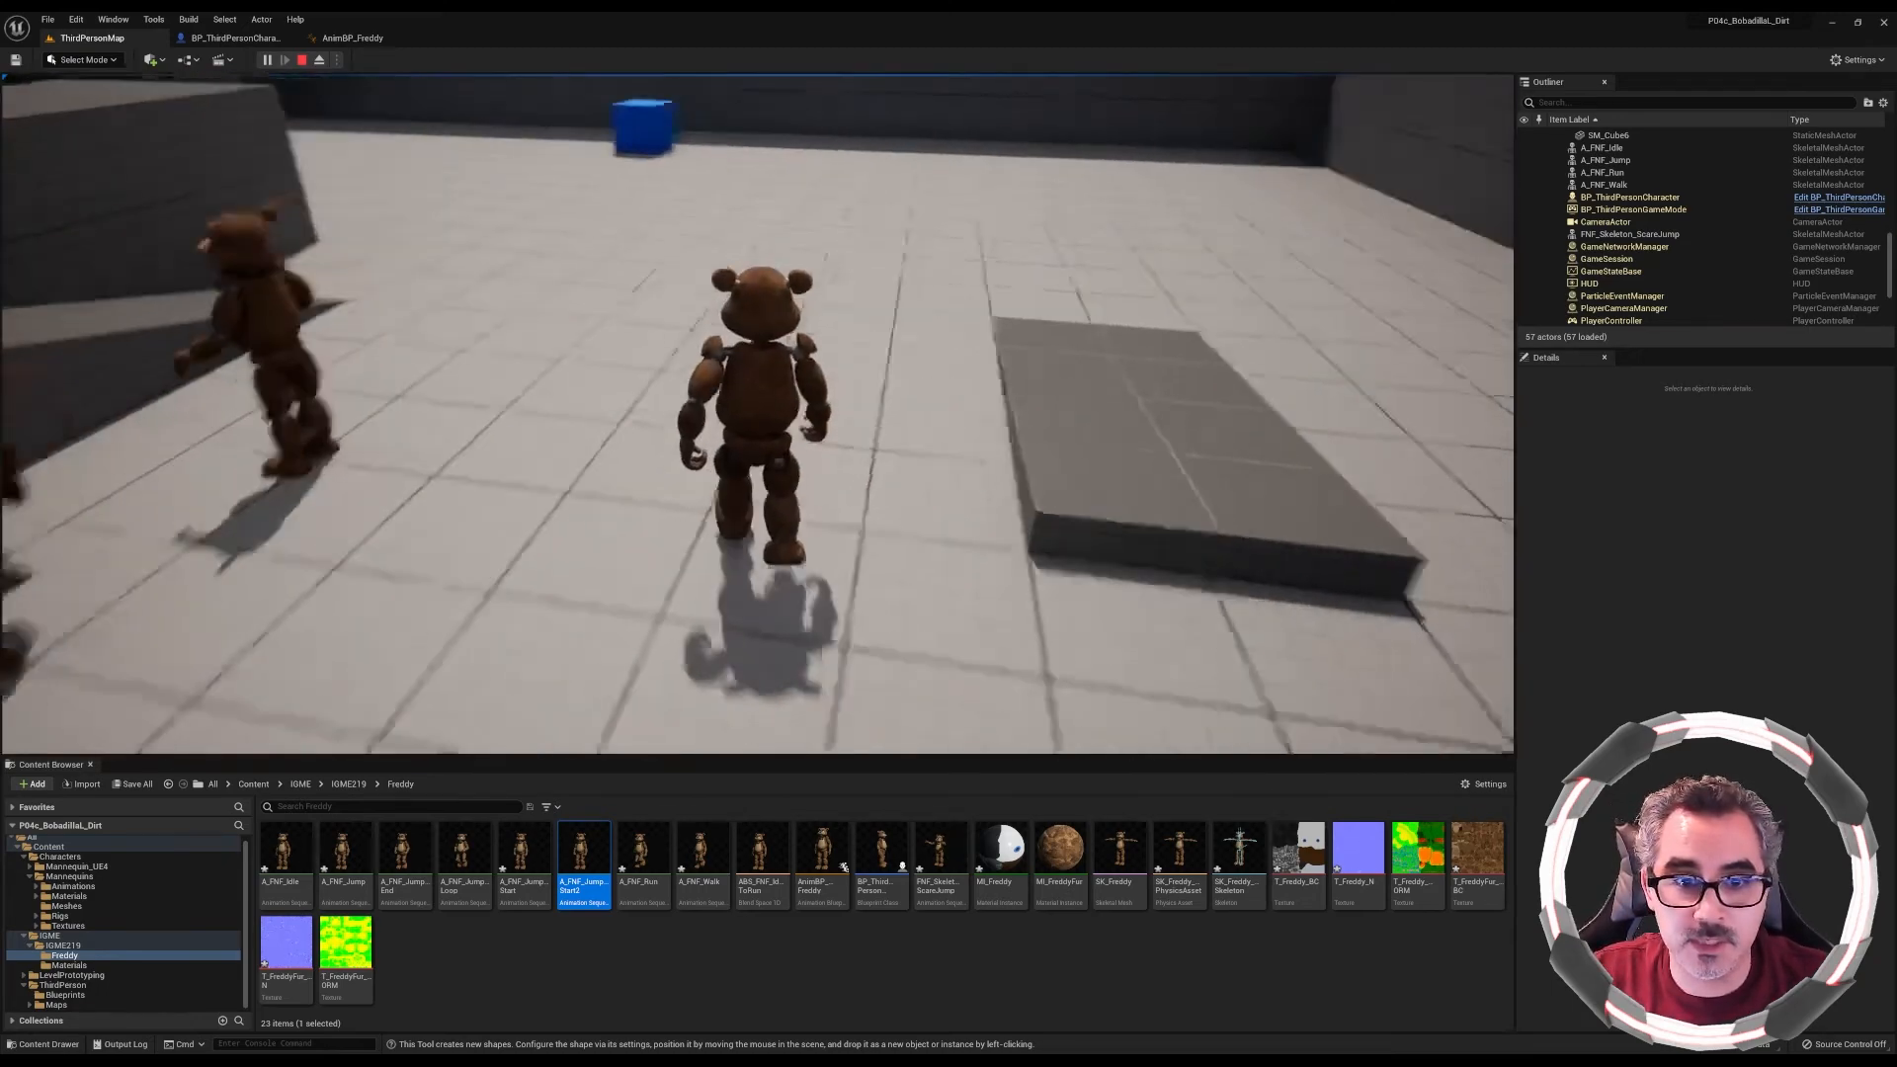
{"action": "key", "text": "w"}
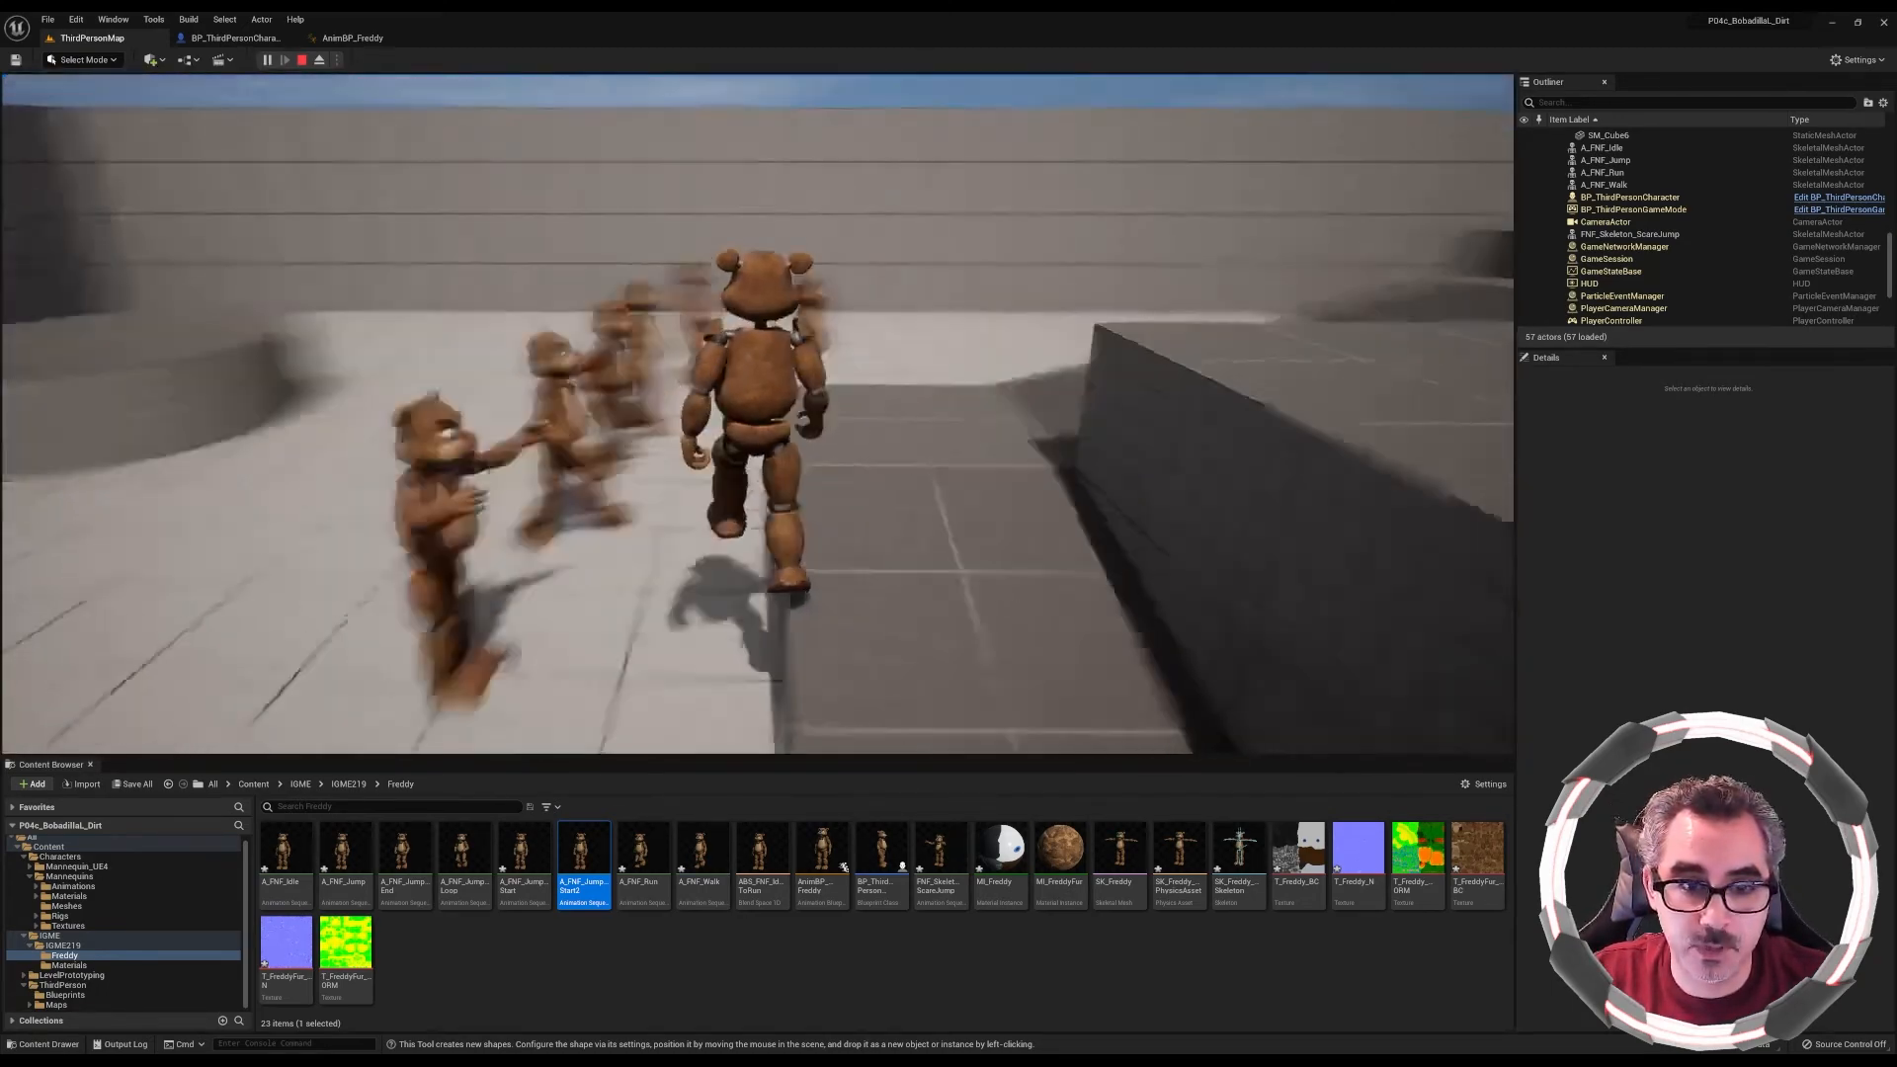
{"action": "key", "text": "w"}
{"action": "key", "text": "space"}
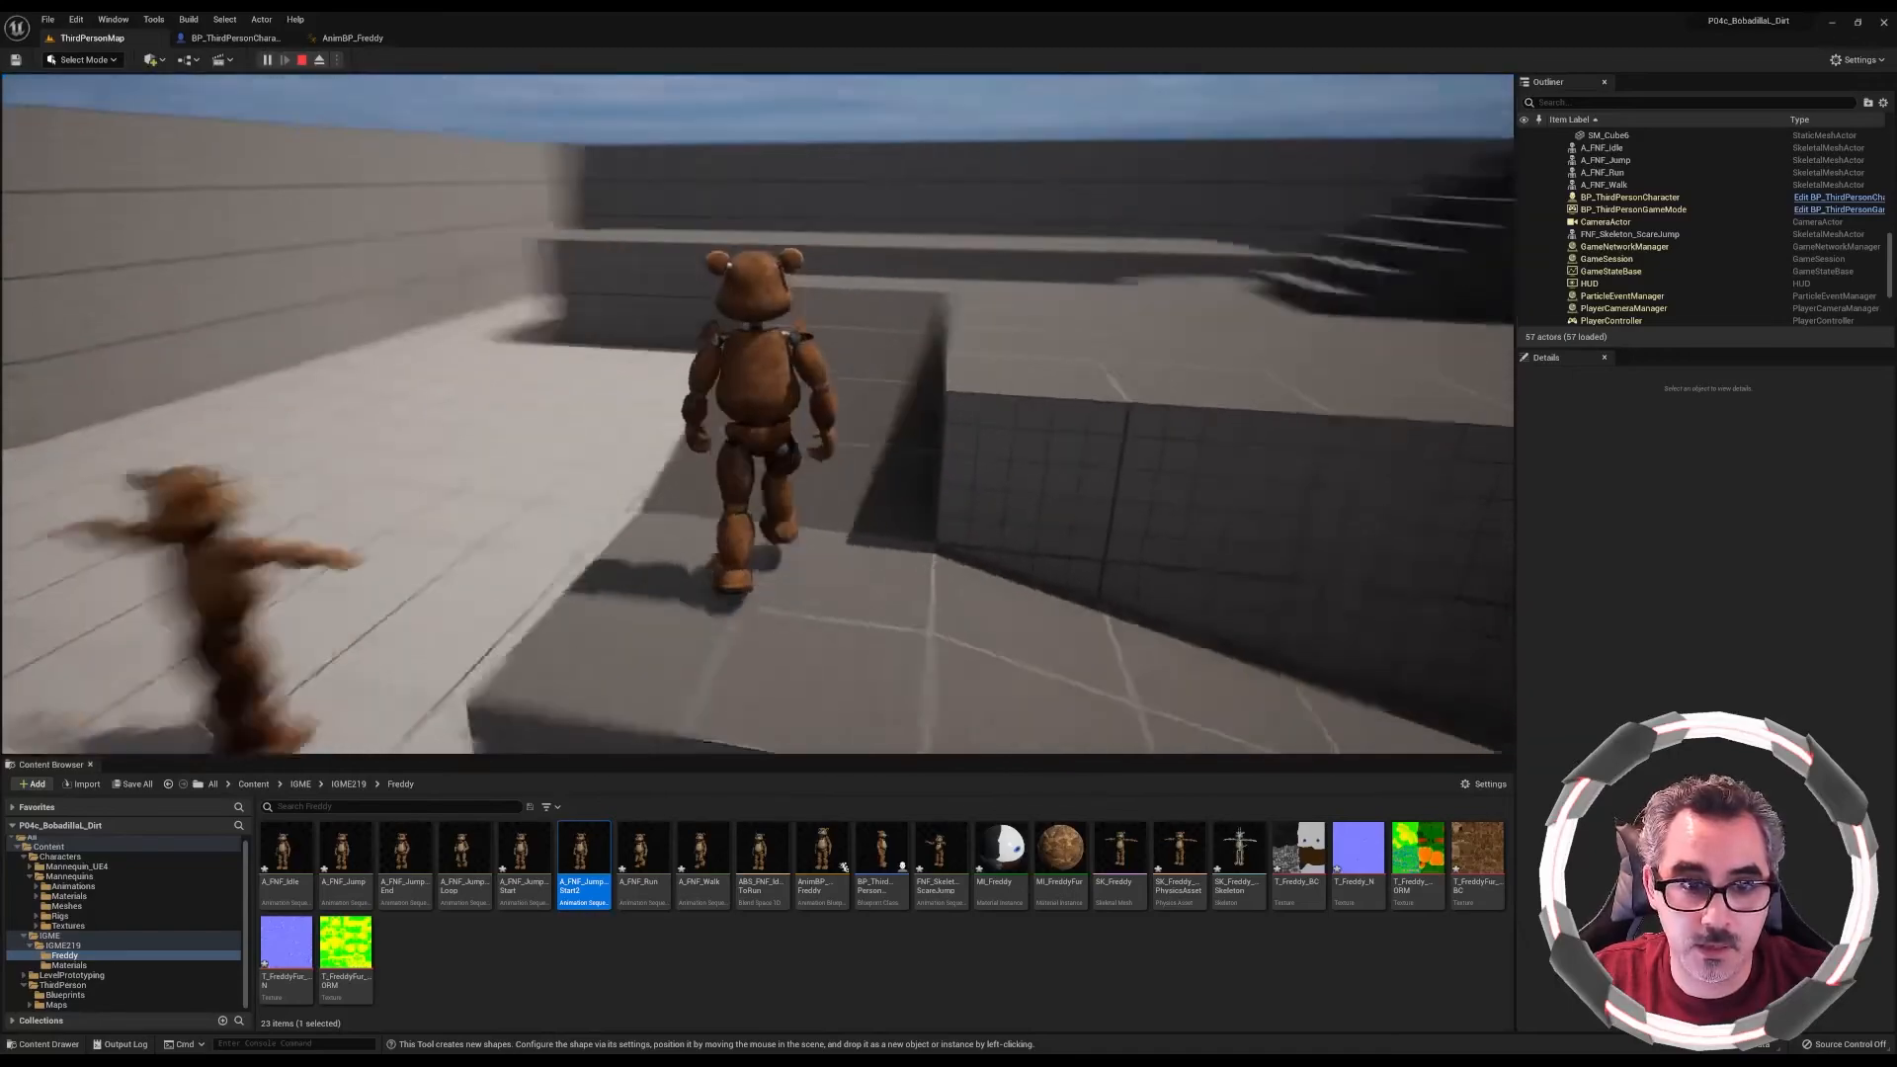
{"action": "key", "text": "w"}
{"action": "key", "text": "space"}
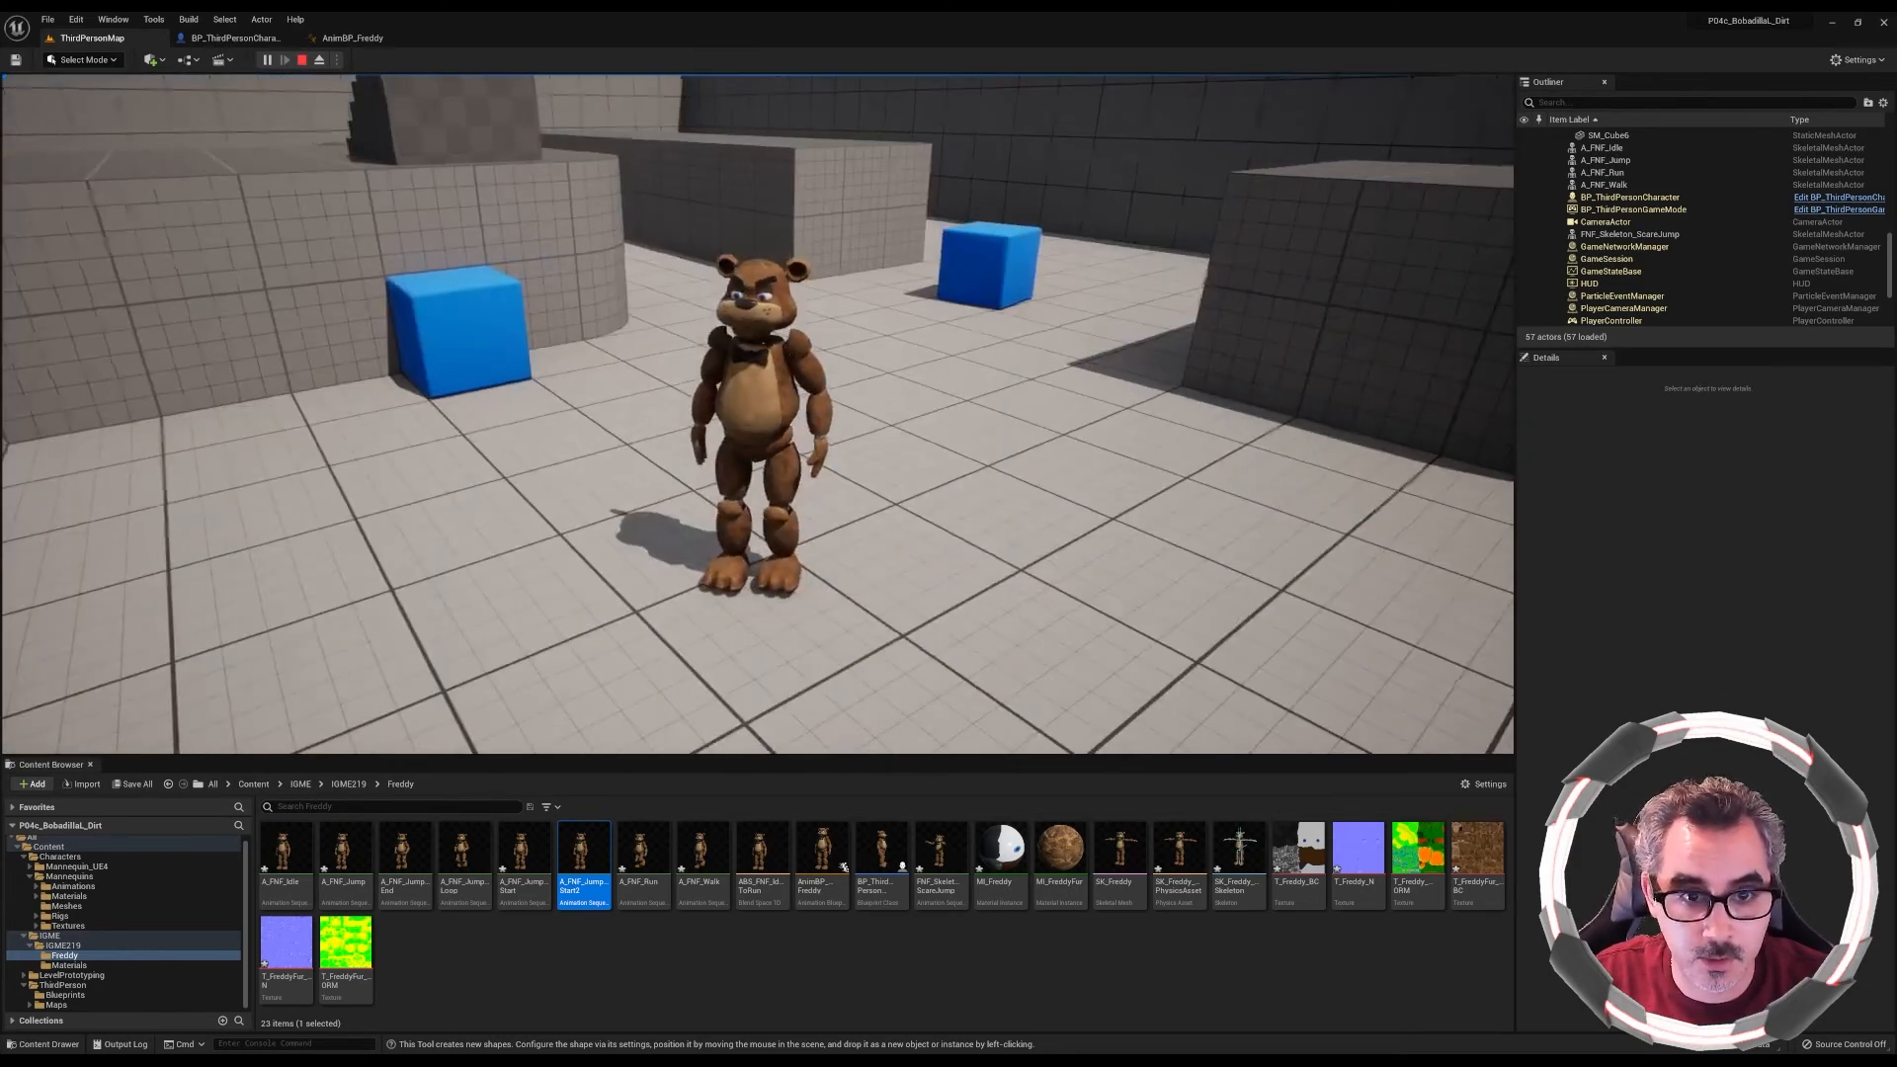
{"action": "key", "text": "w"}
{"action": "key", "text": "a"}
{"action": "key", "text": "space"}
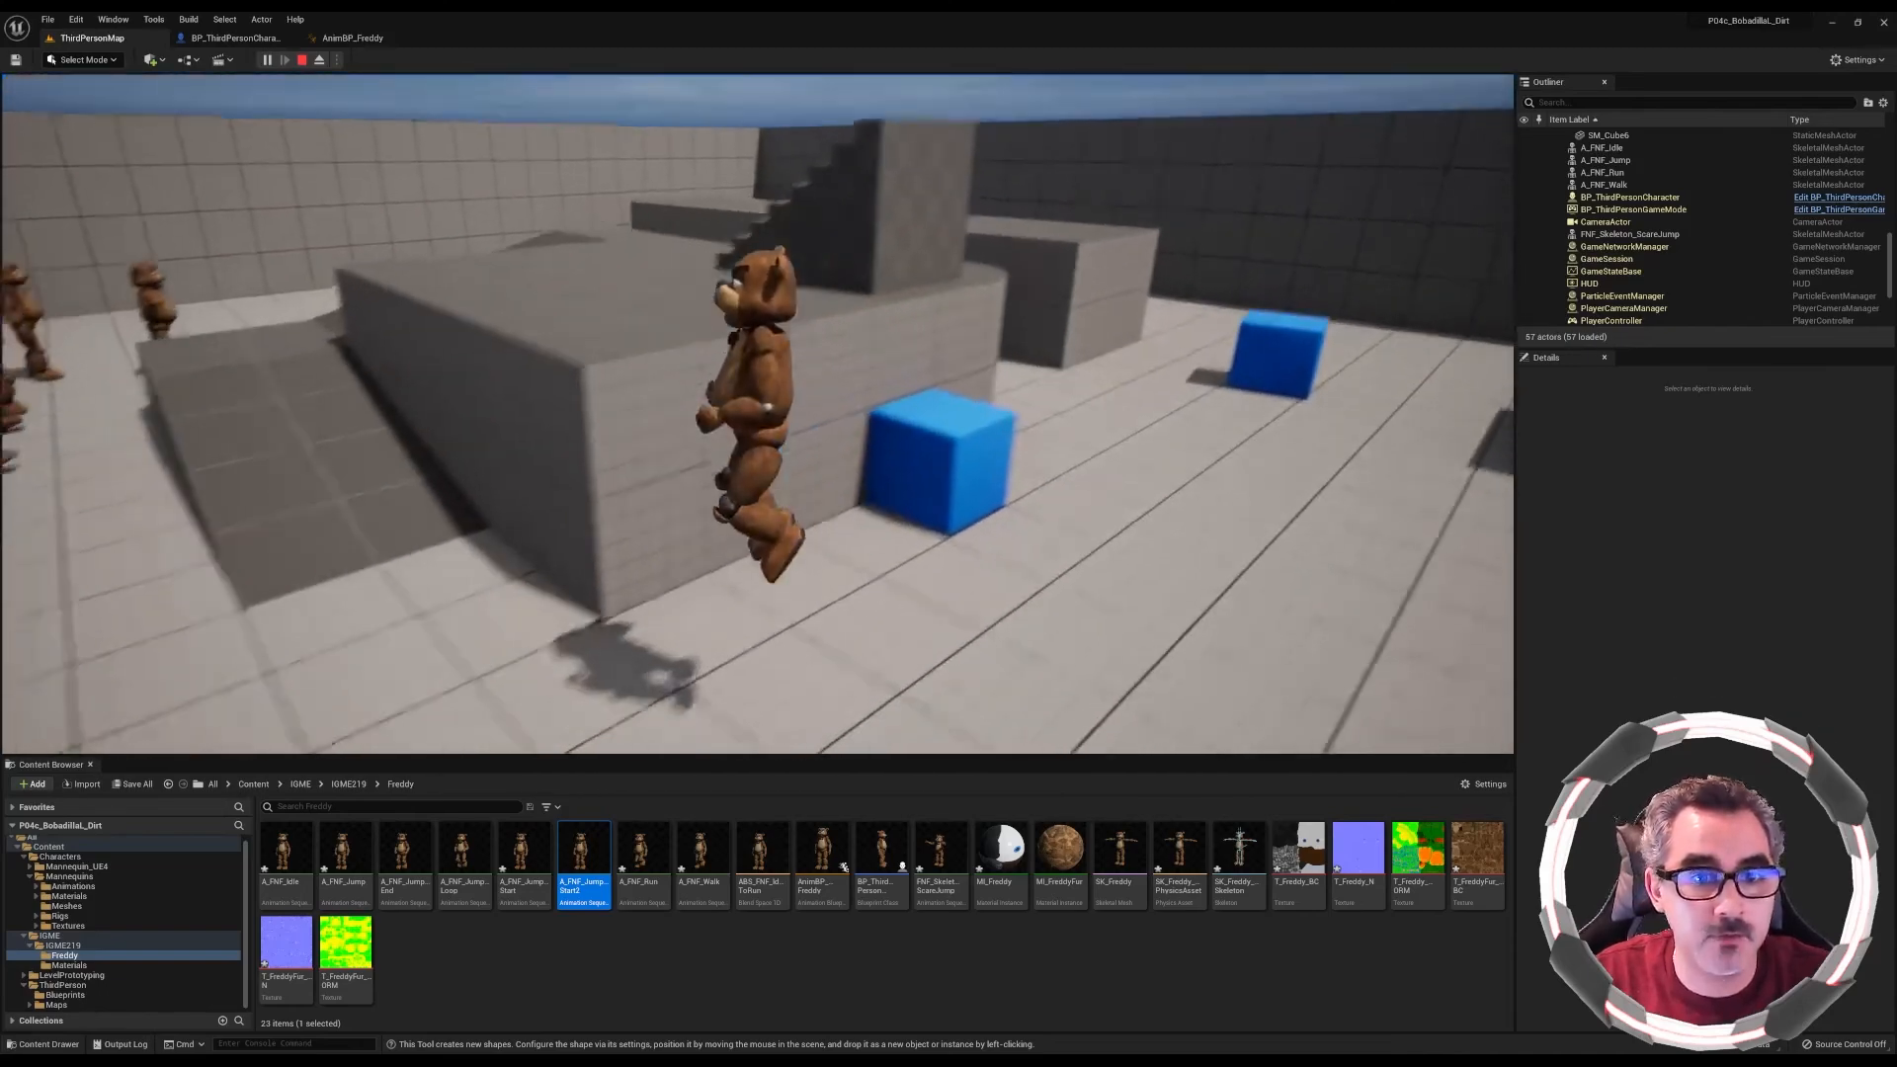
{"action": "key", "text": "w"}
{"action": "key", "text": "d"}
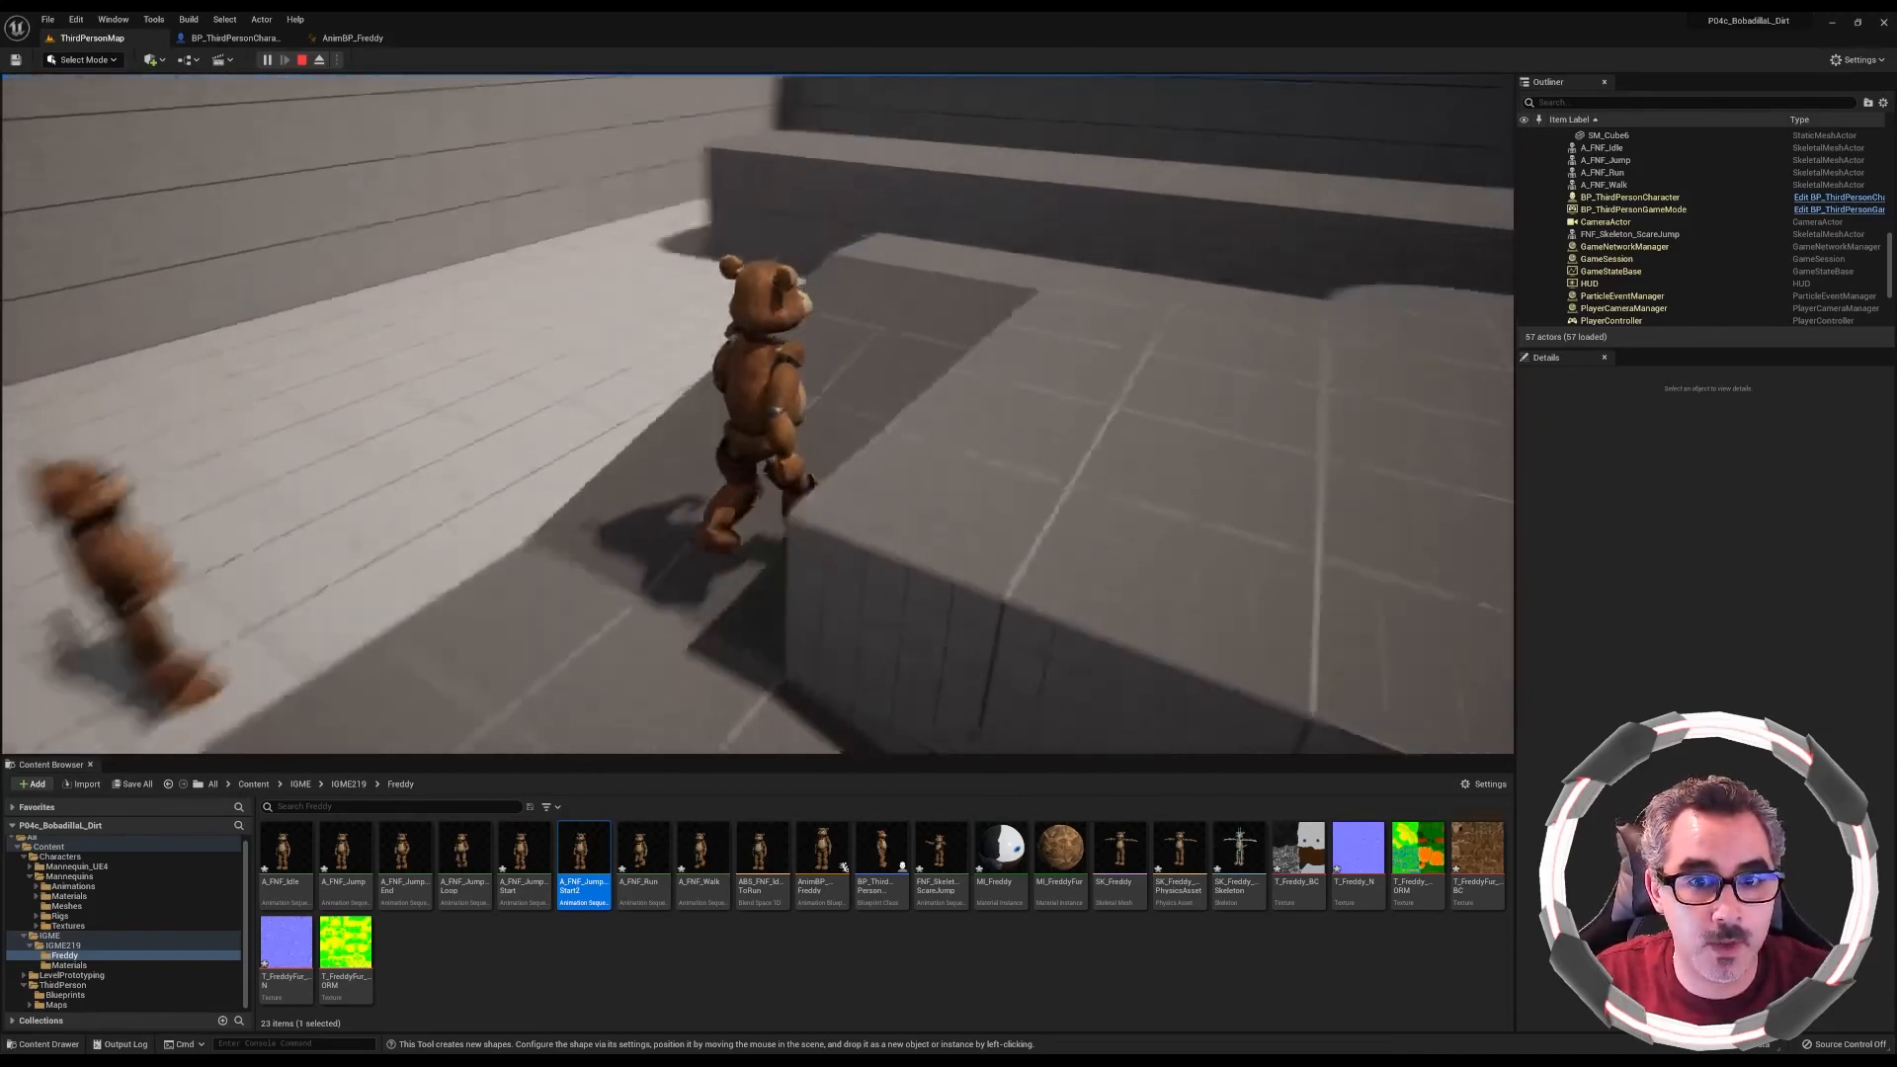
{"action": "key", "text": "w"}
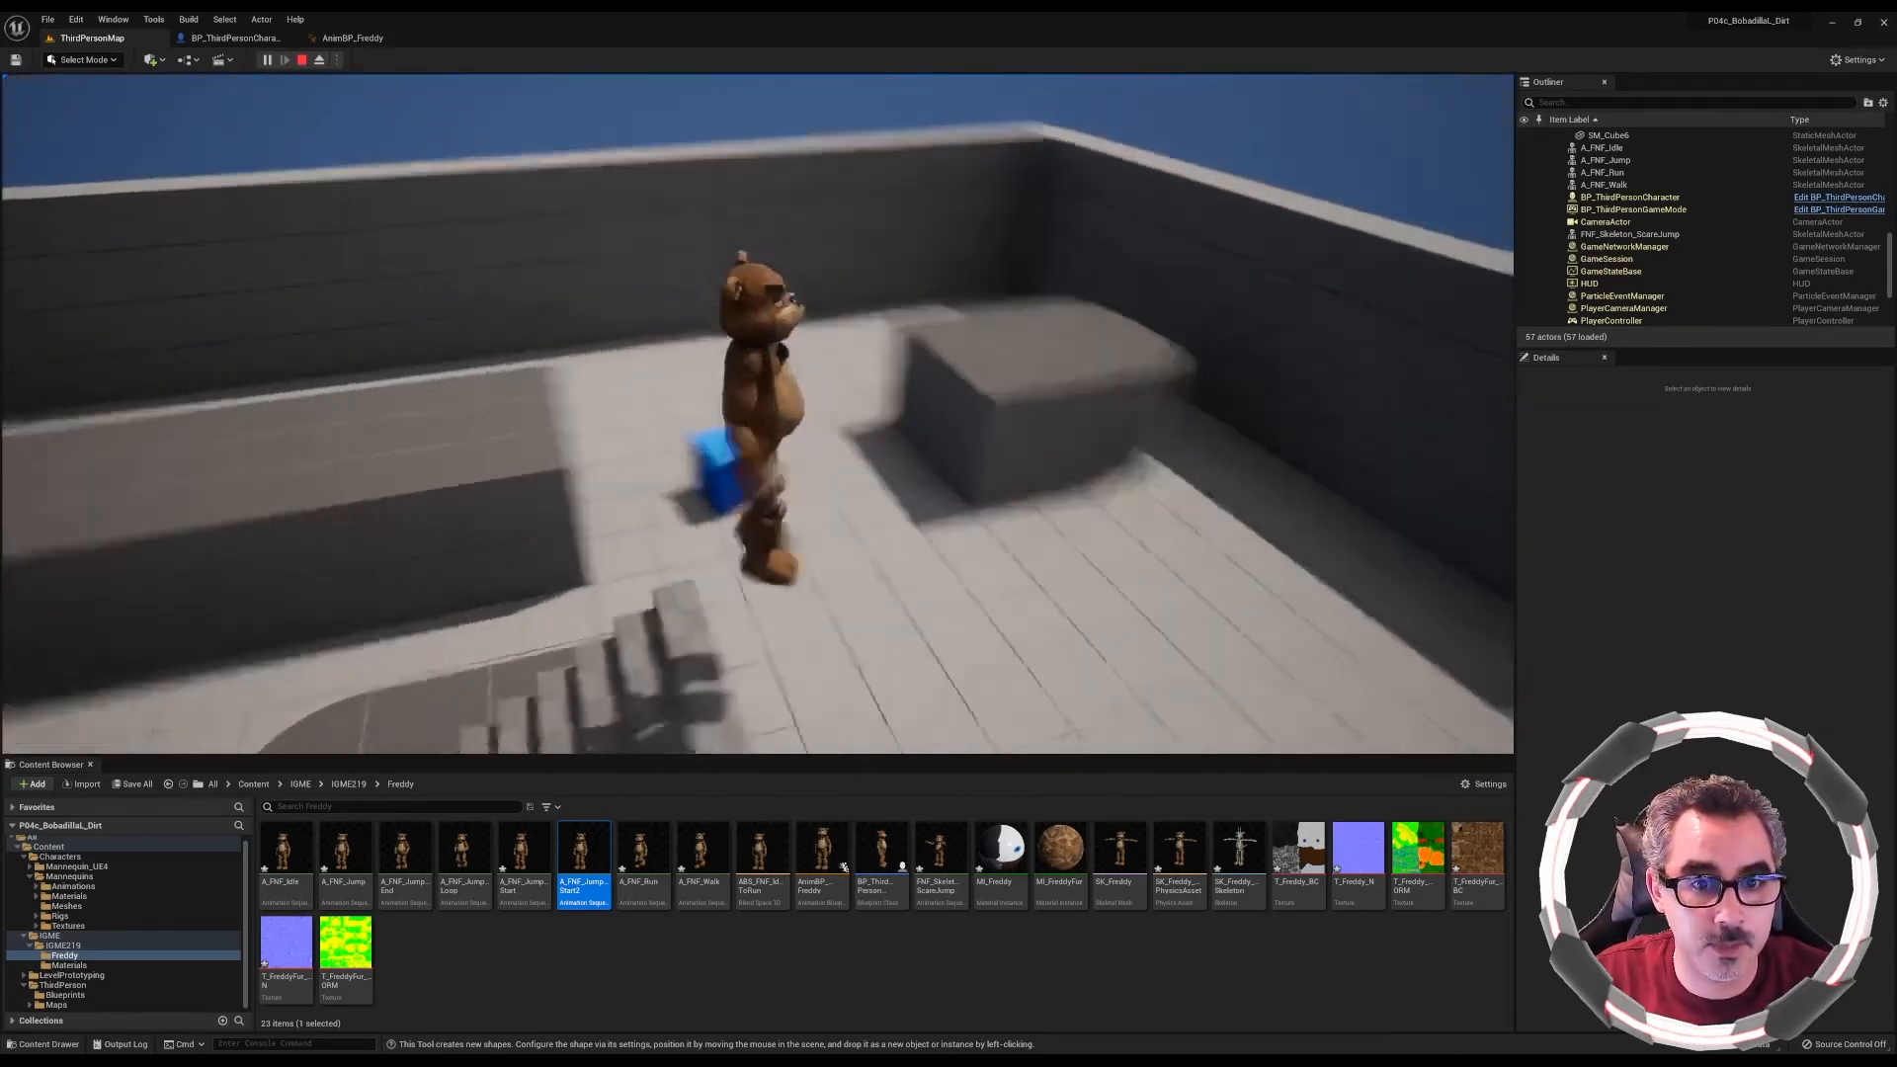
{"action": "key", "text": "Escape"}
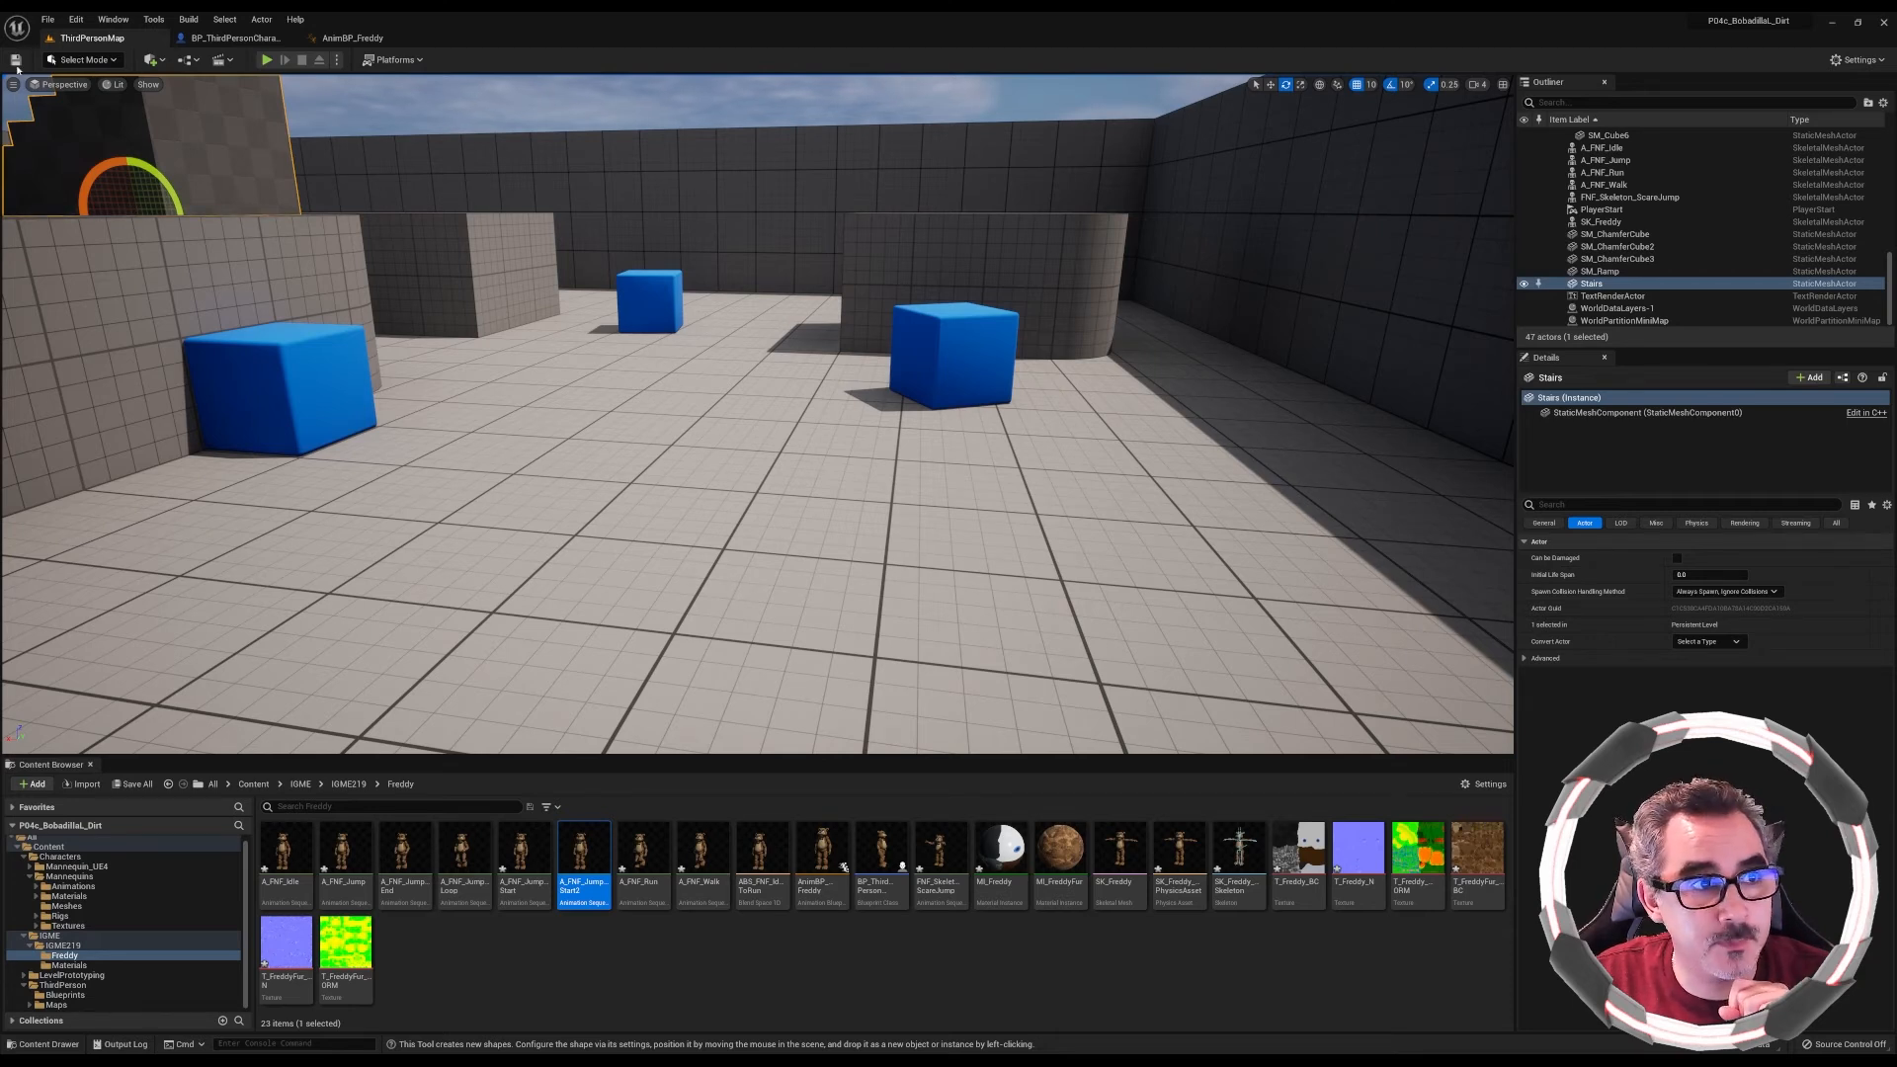
Save all assets and zip the project to the Desktop, keeping the project name with a .zip extension
{"action": "left_click", "coordinate": [47, 19]}
{"action": "left_click", "coordinate": [145, 140]}
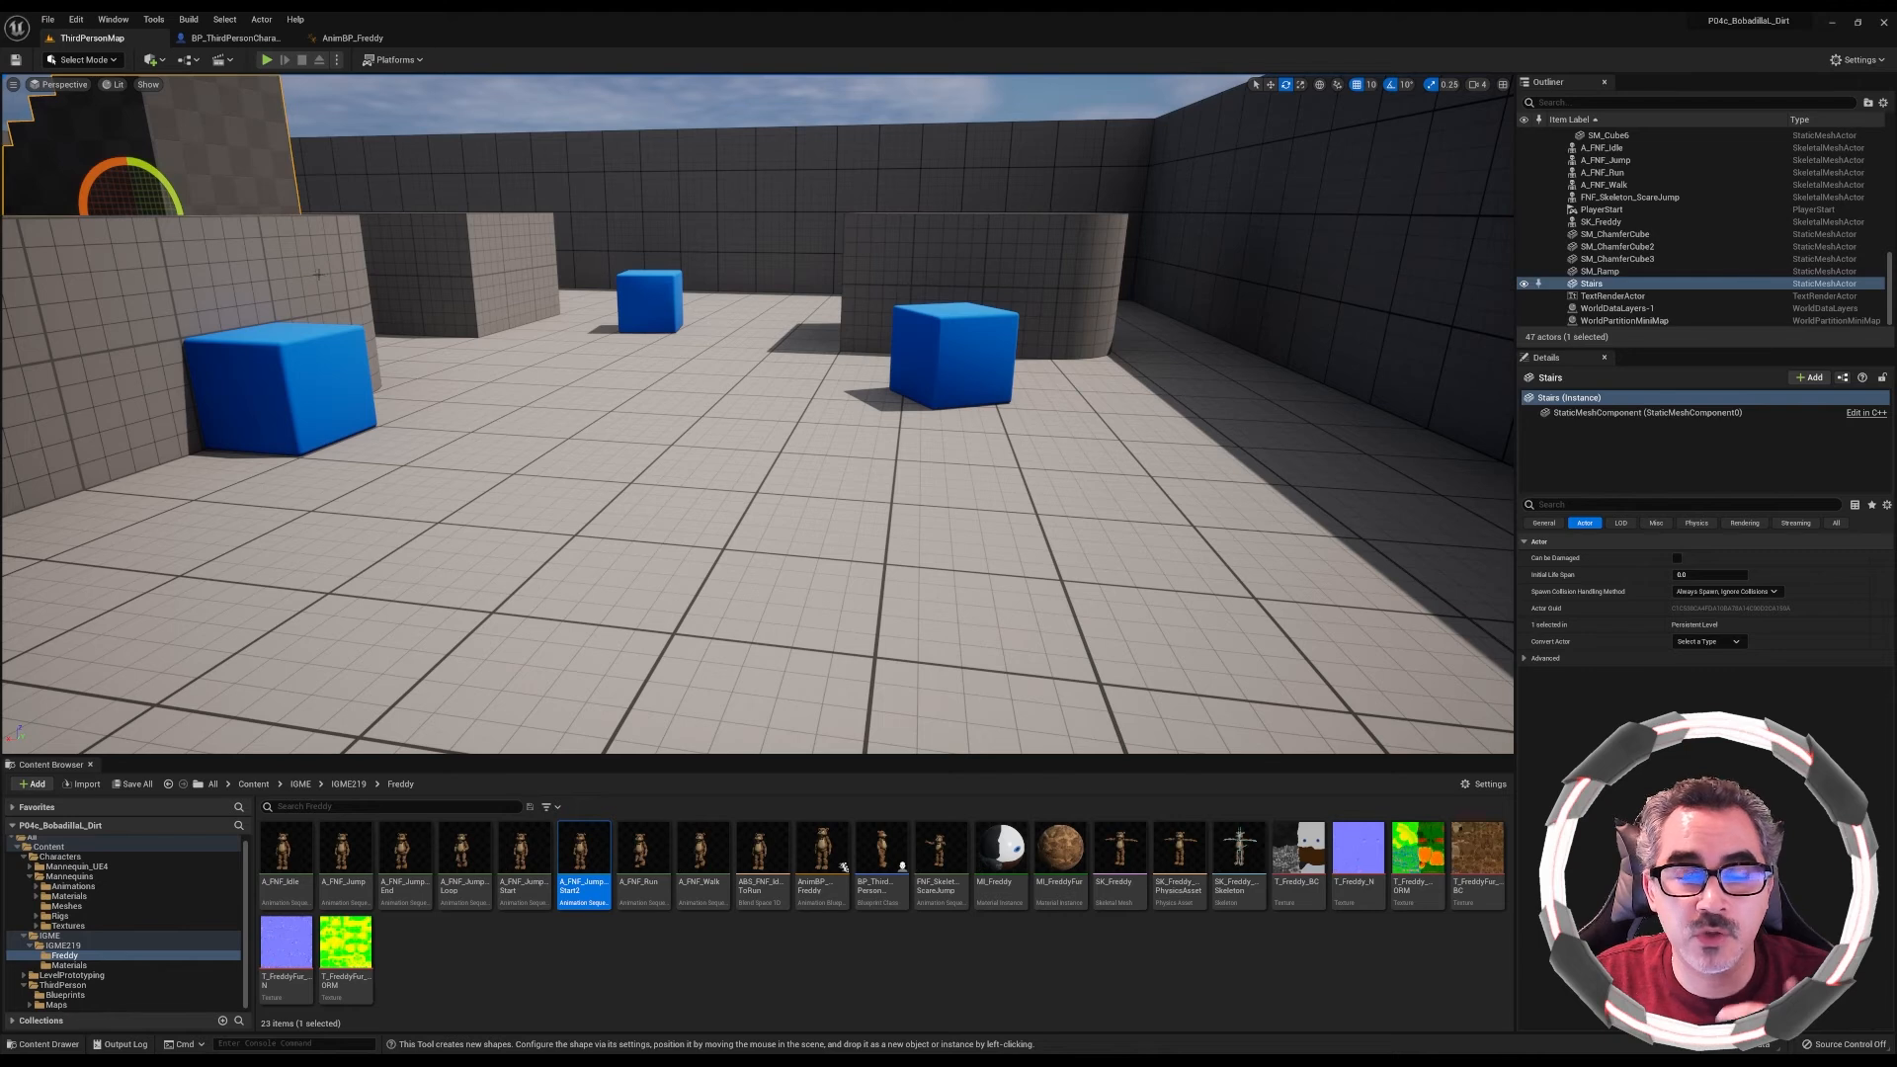
{"action": "left_click", "coordinate": [47, 20]}
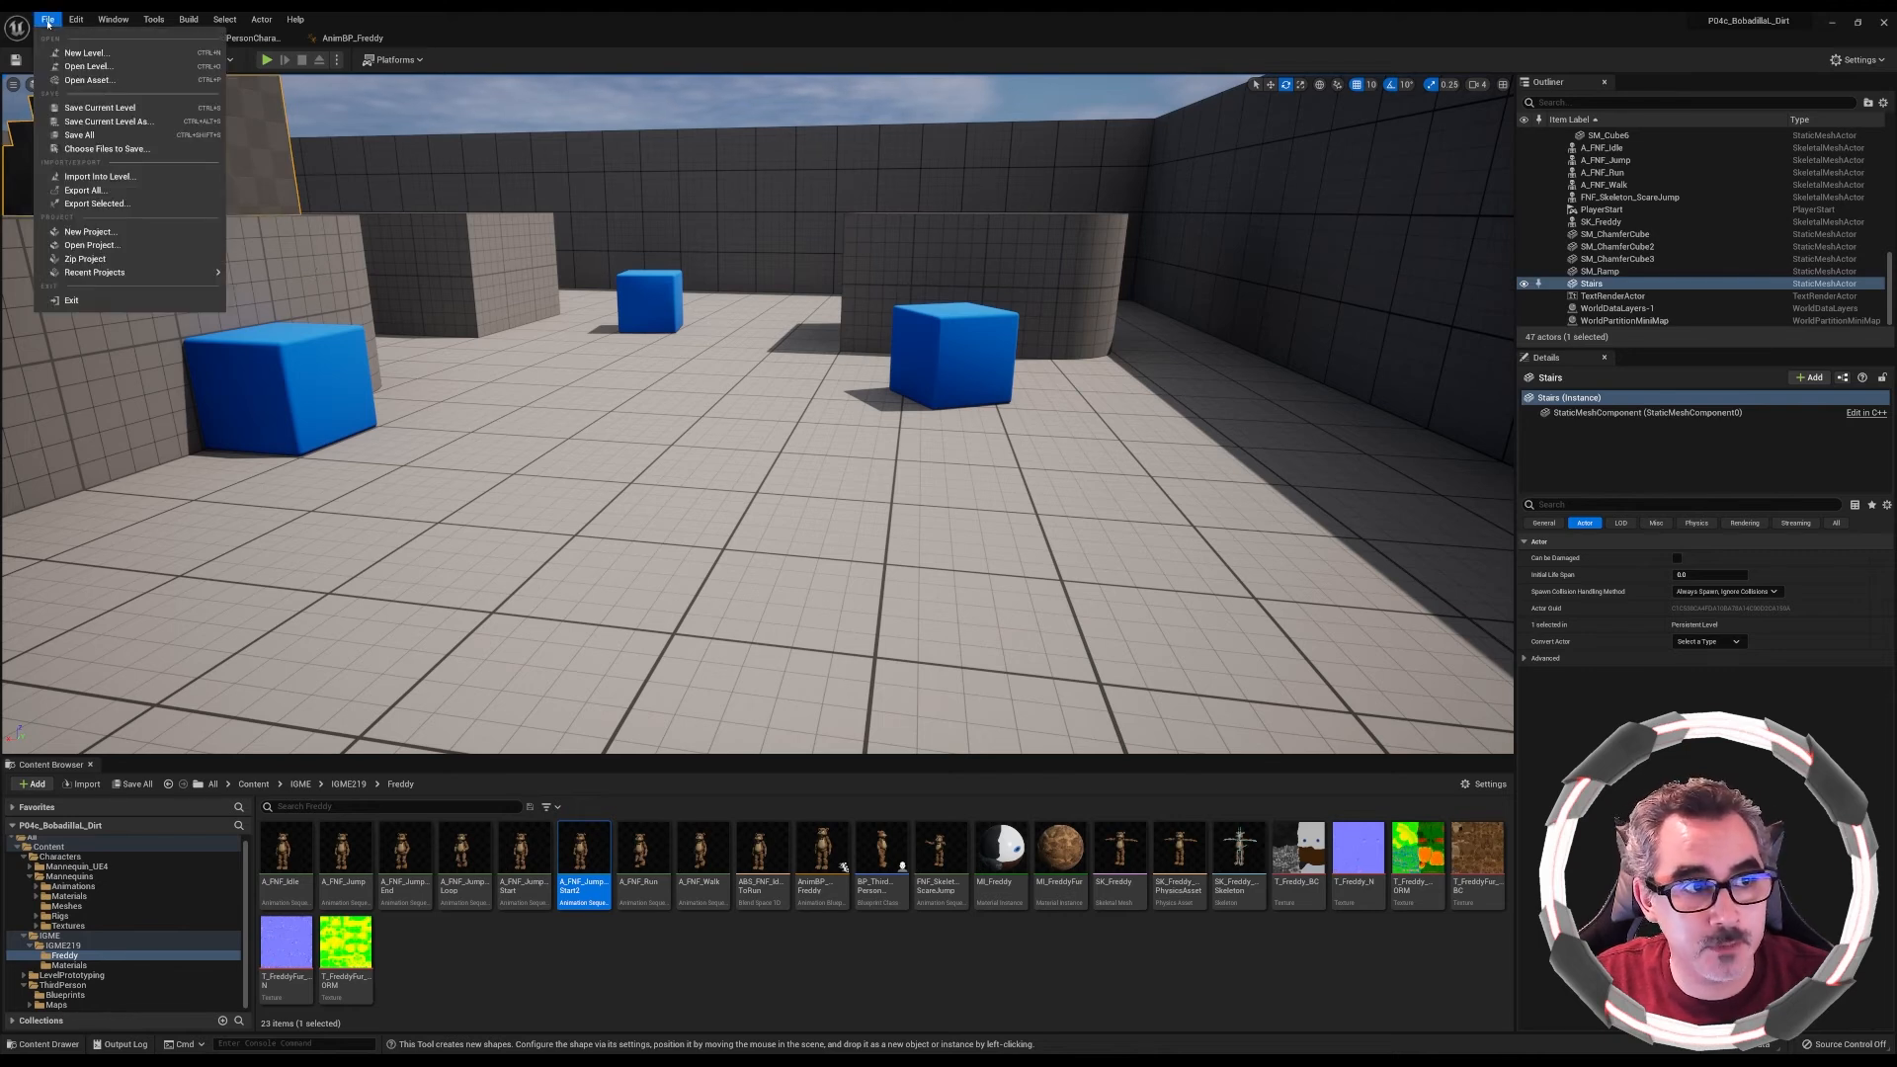
{"action": "left_click", "coordinate": [131, 263]}
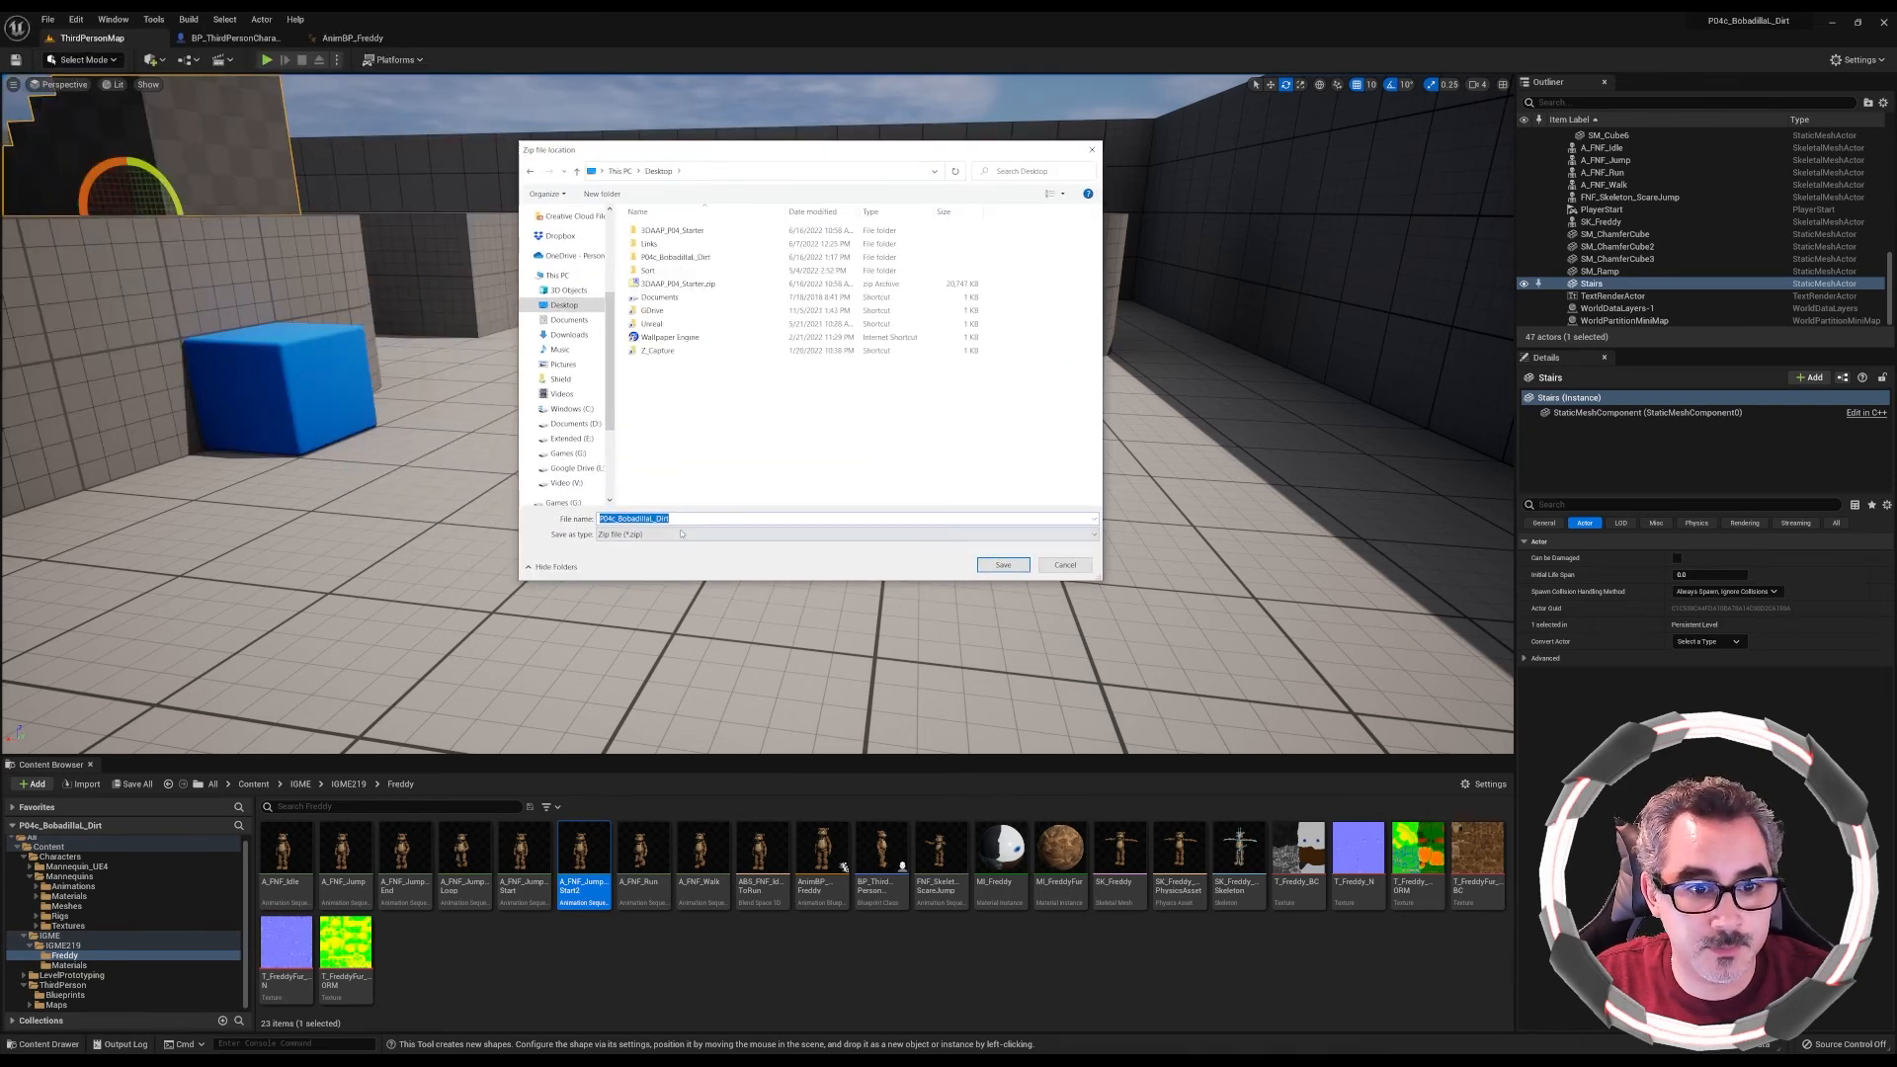
{"action": "left_click", "coordinate": [704, 521]}
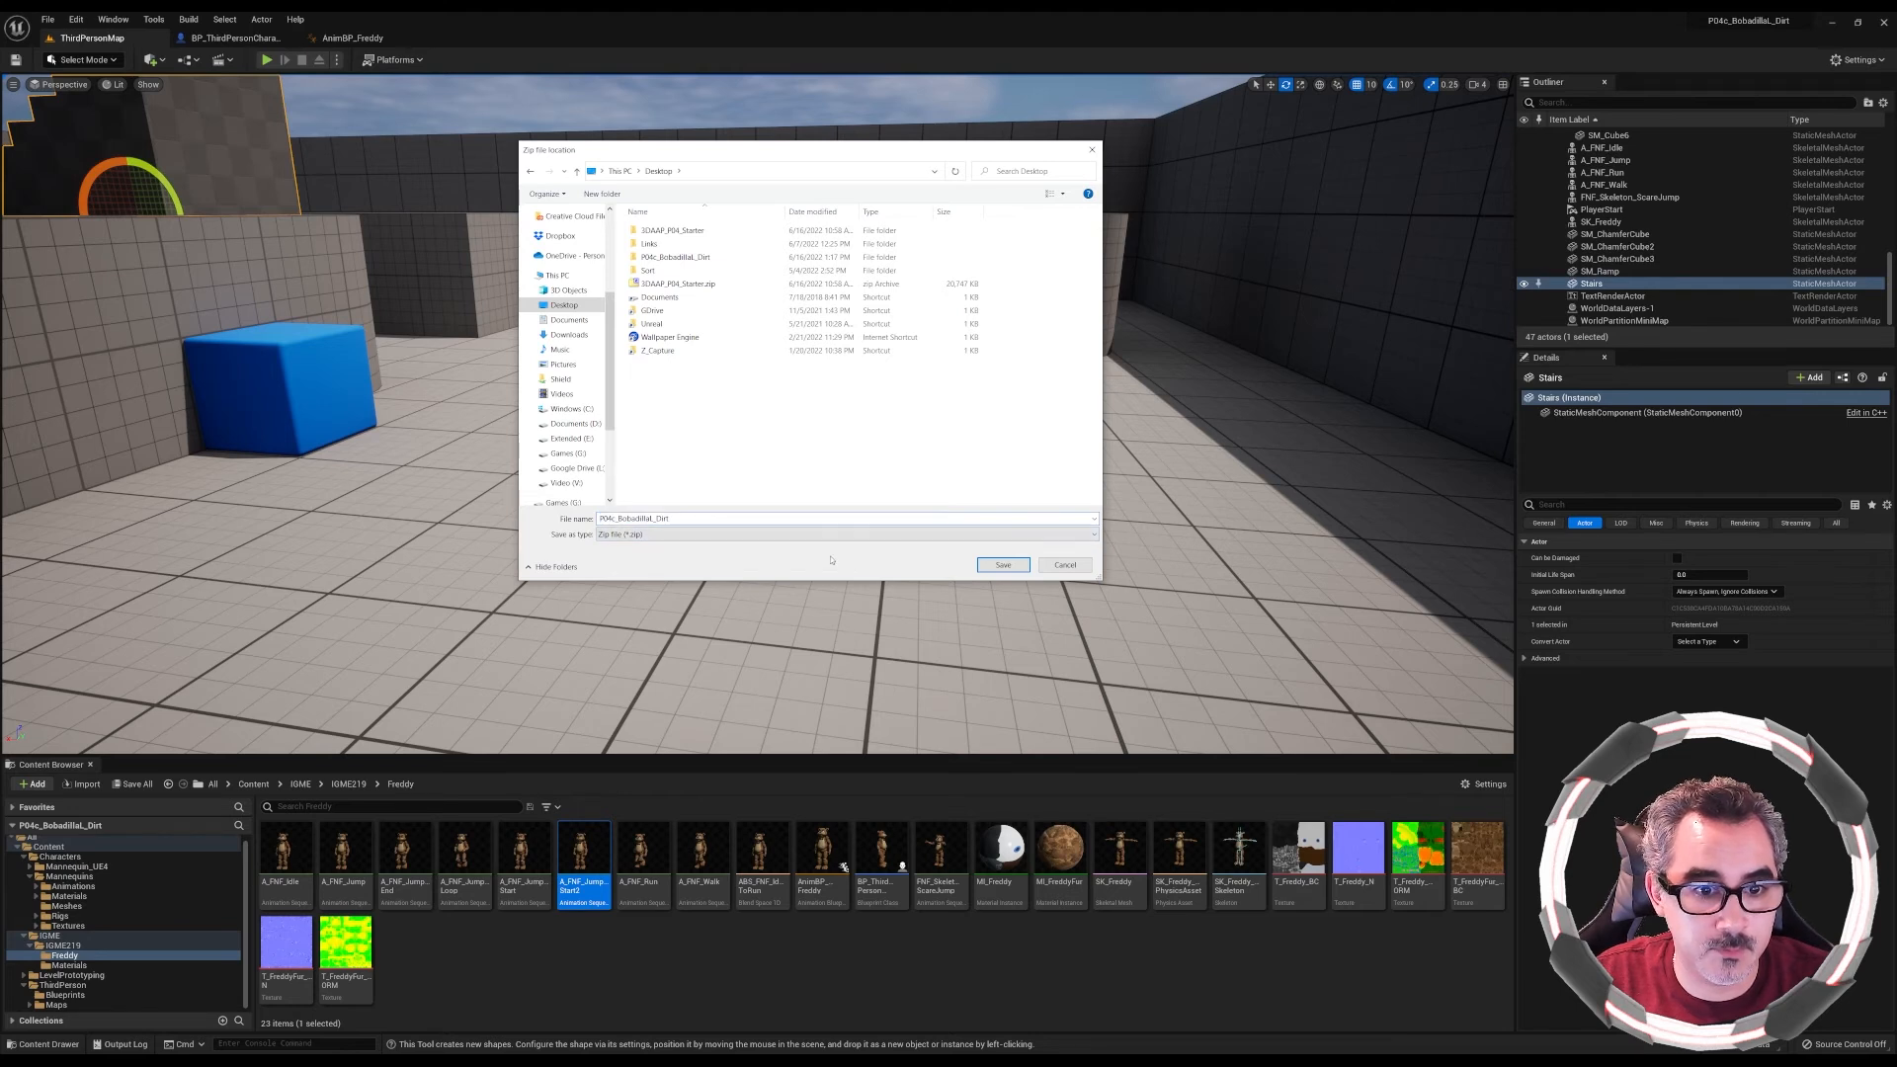
{"action": "left_click", "coordinate": [1015, 572]}
{"action": "left_click", "coordinate": [658, 171]}
{"action": "left_click", "coordinate": [713, 519]}
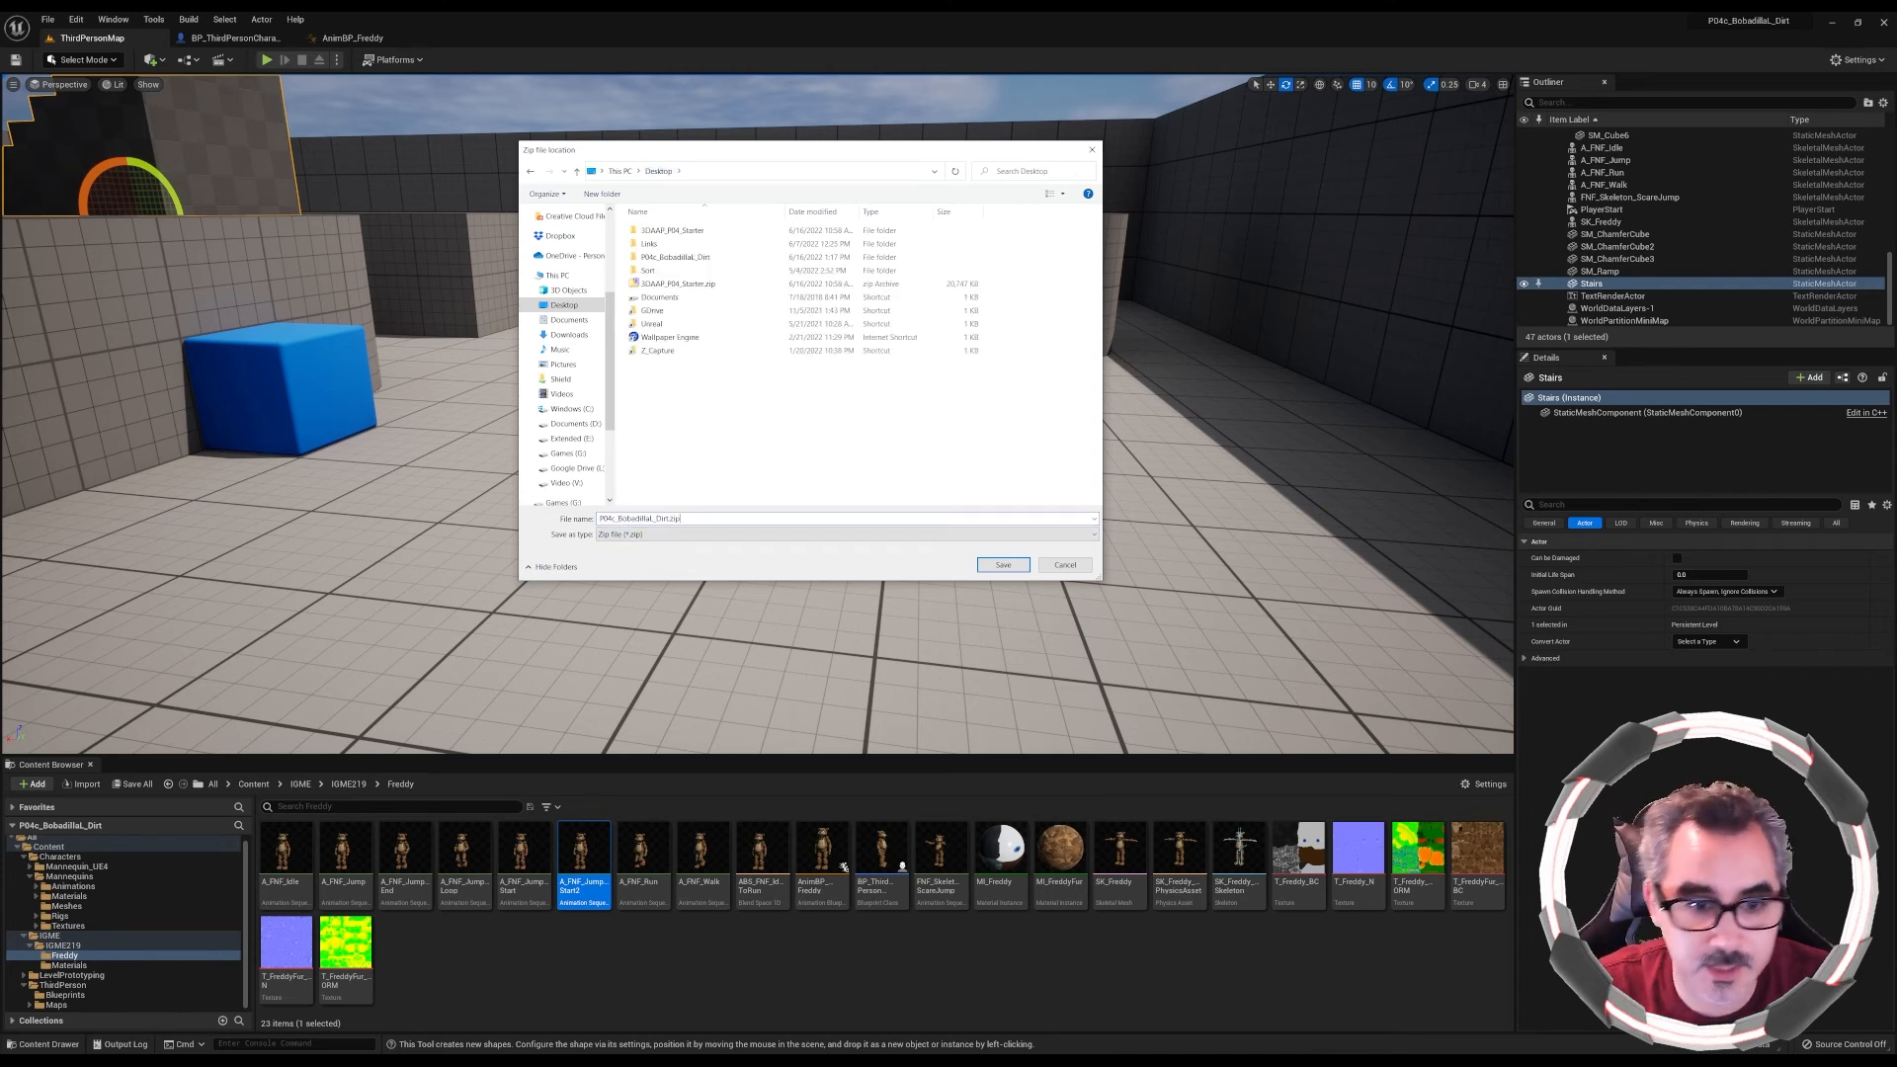
{"action": "left_click", "coordinate": [1004, 565]}
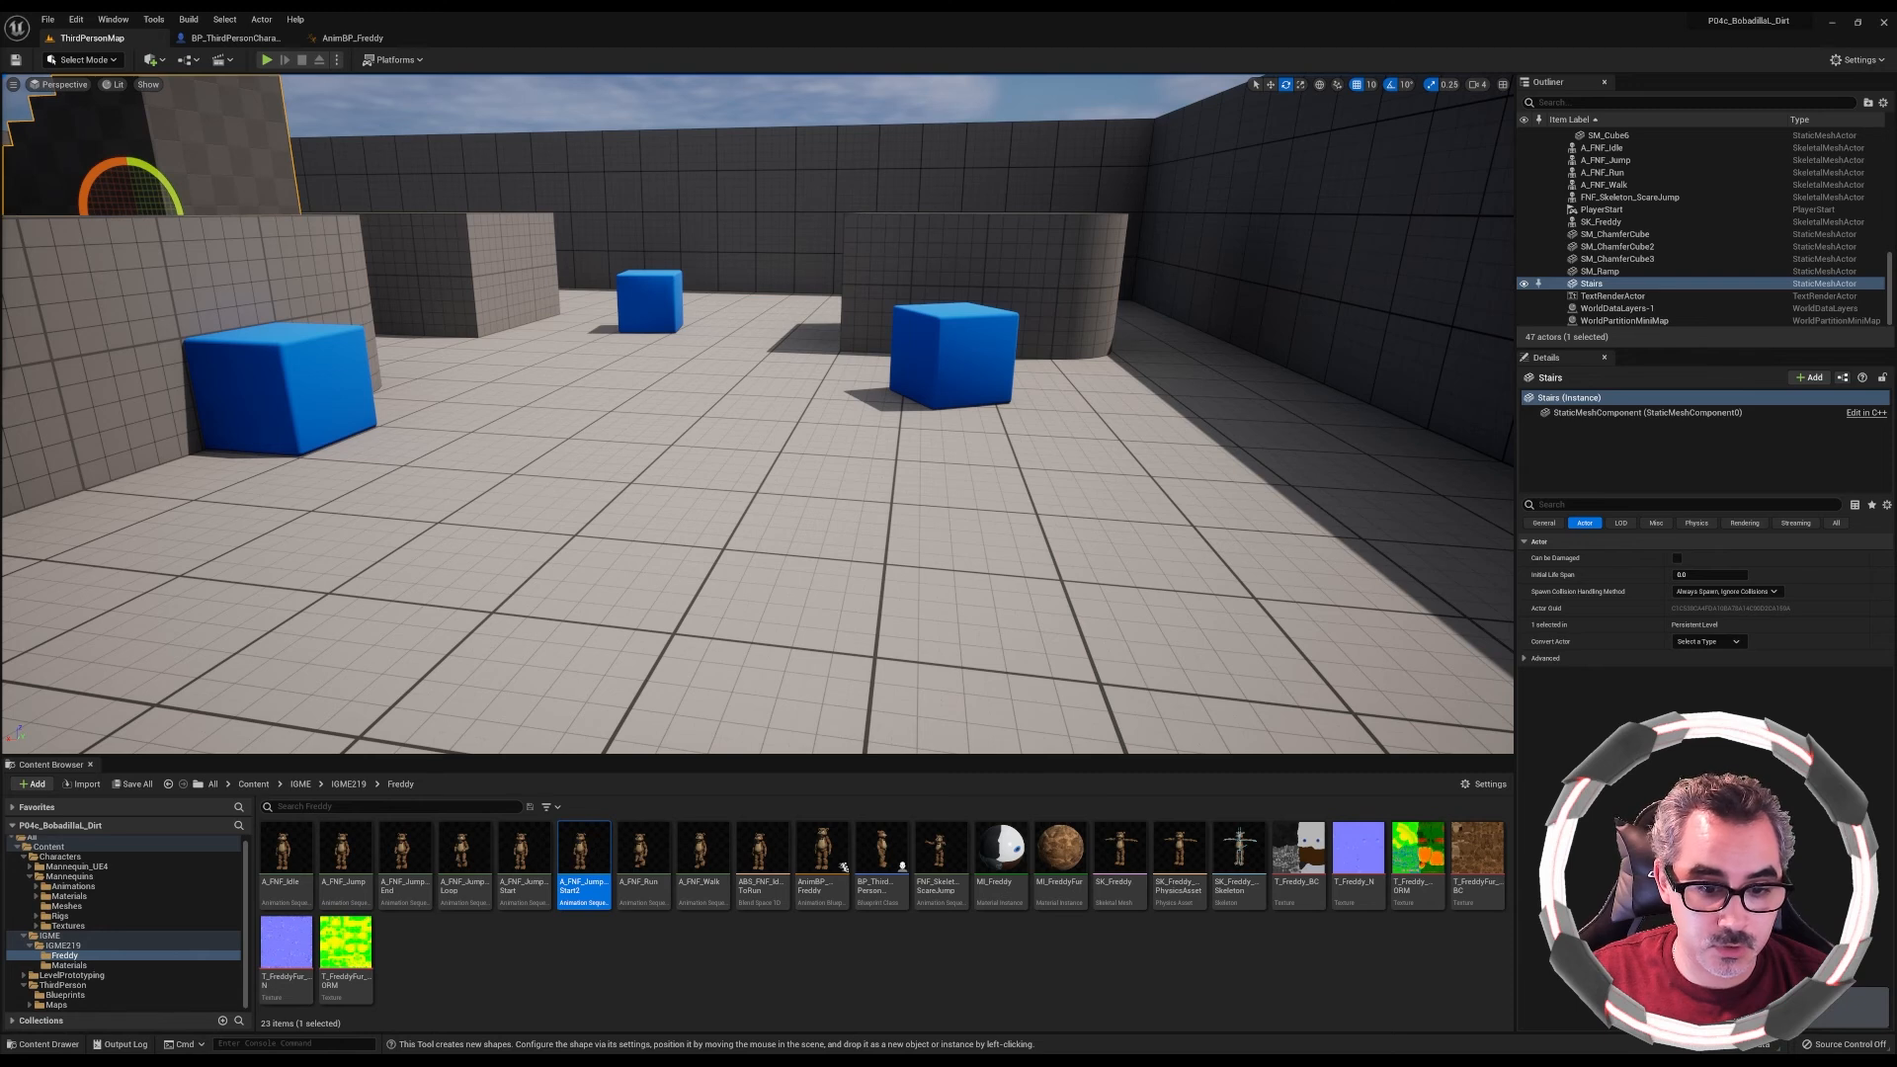
Switch to the Windows desktop, set the new project zip apart from the other icons and check its file size in Properties
{"action": "mouse_move", "coordinate": [410, 1061]}
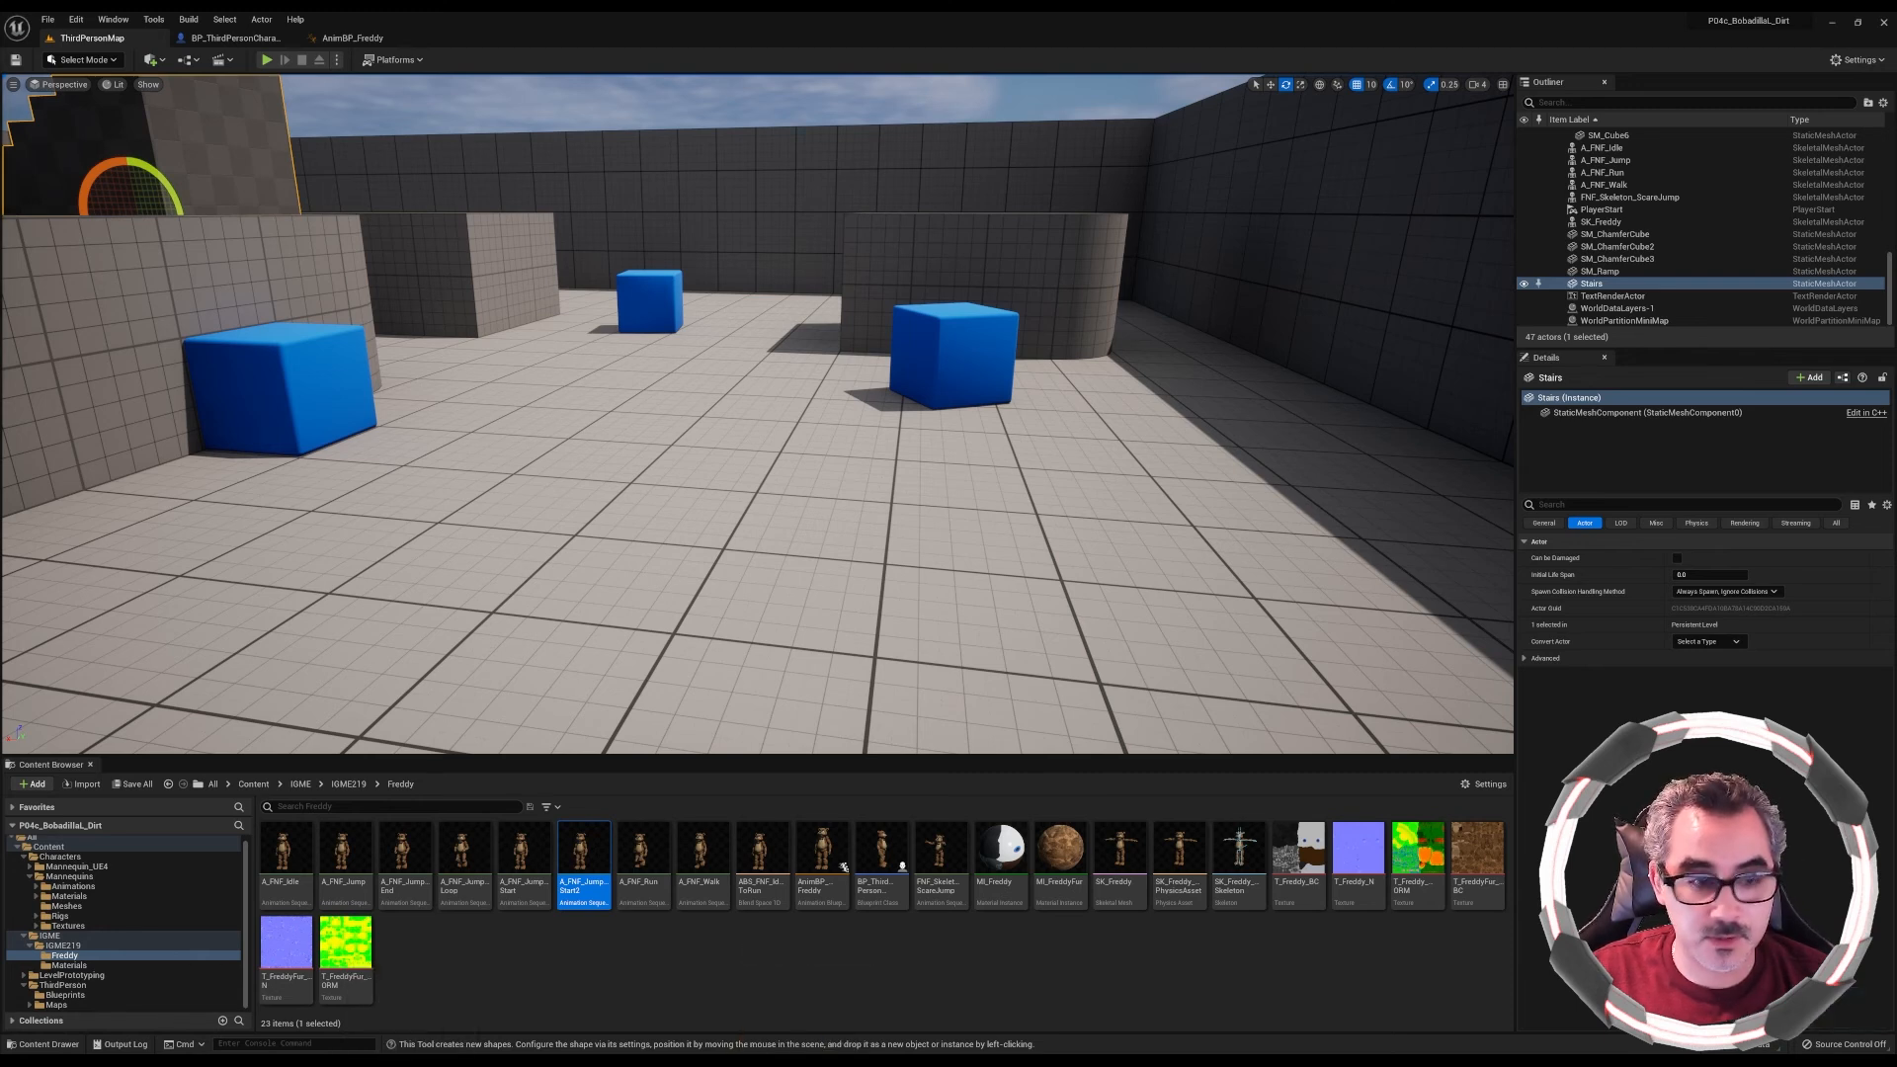
{"action": "left_click", "coordinate": [1832, 22]}
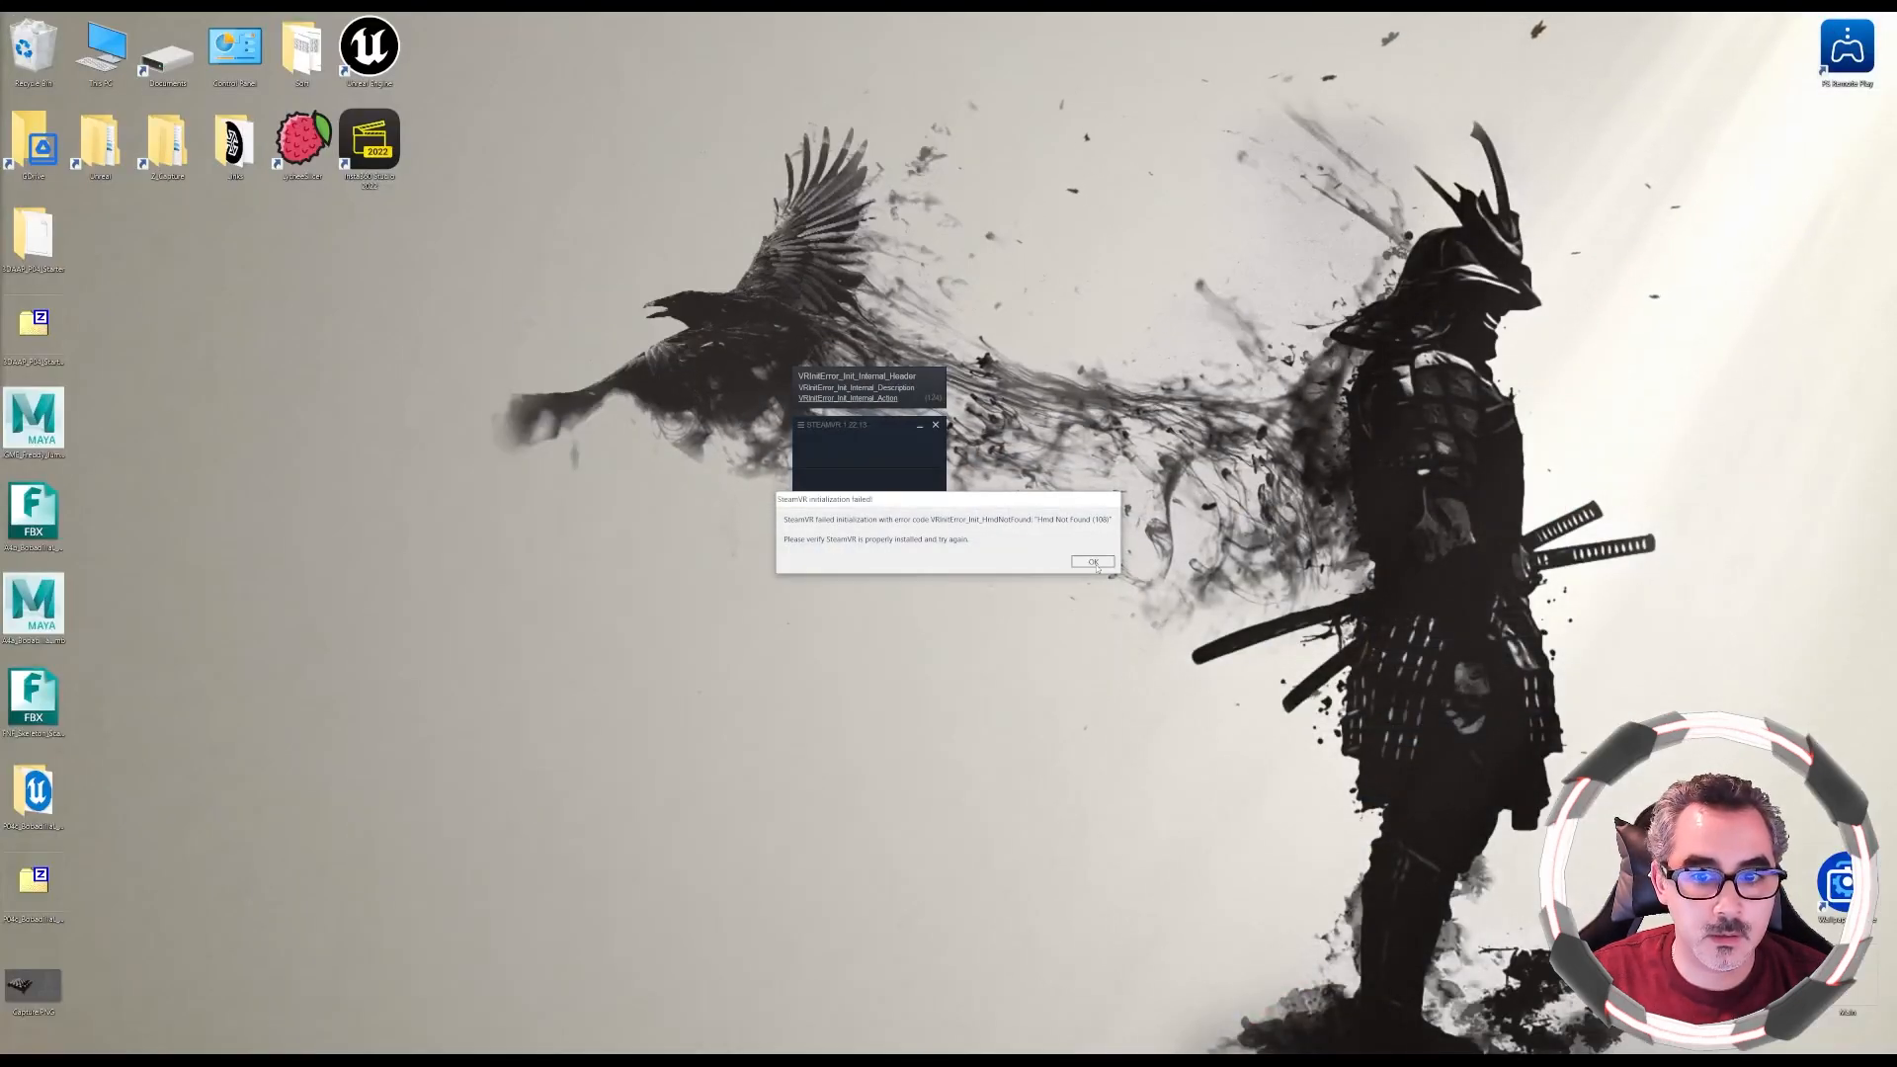
{"action": "left_click", "coordinate": [1095, 562]}
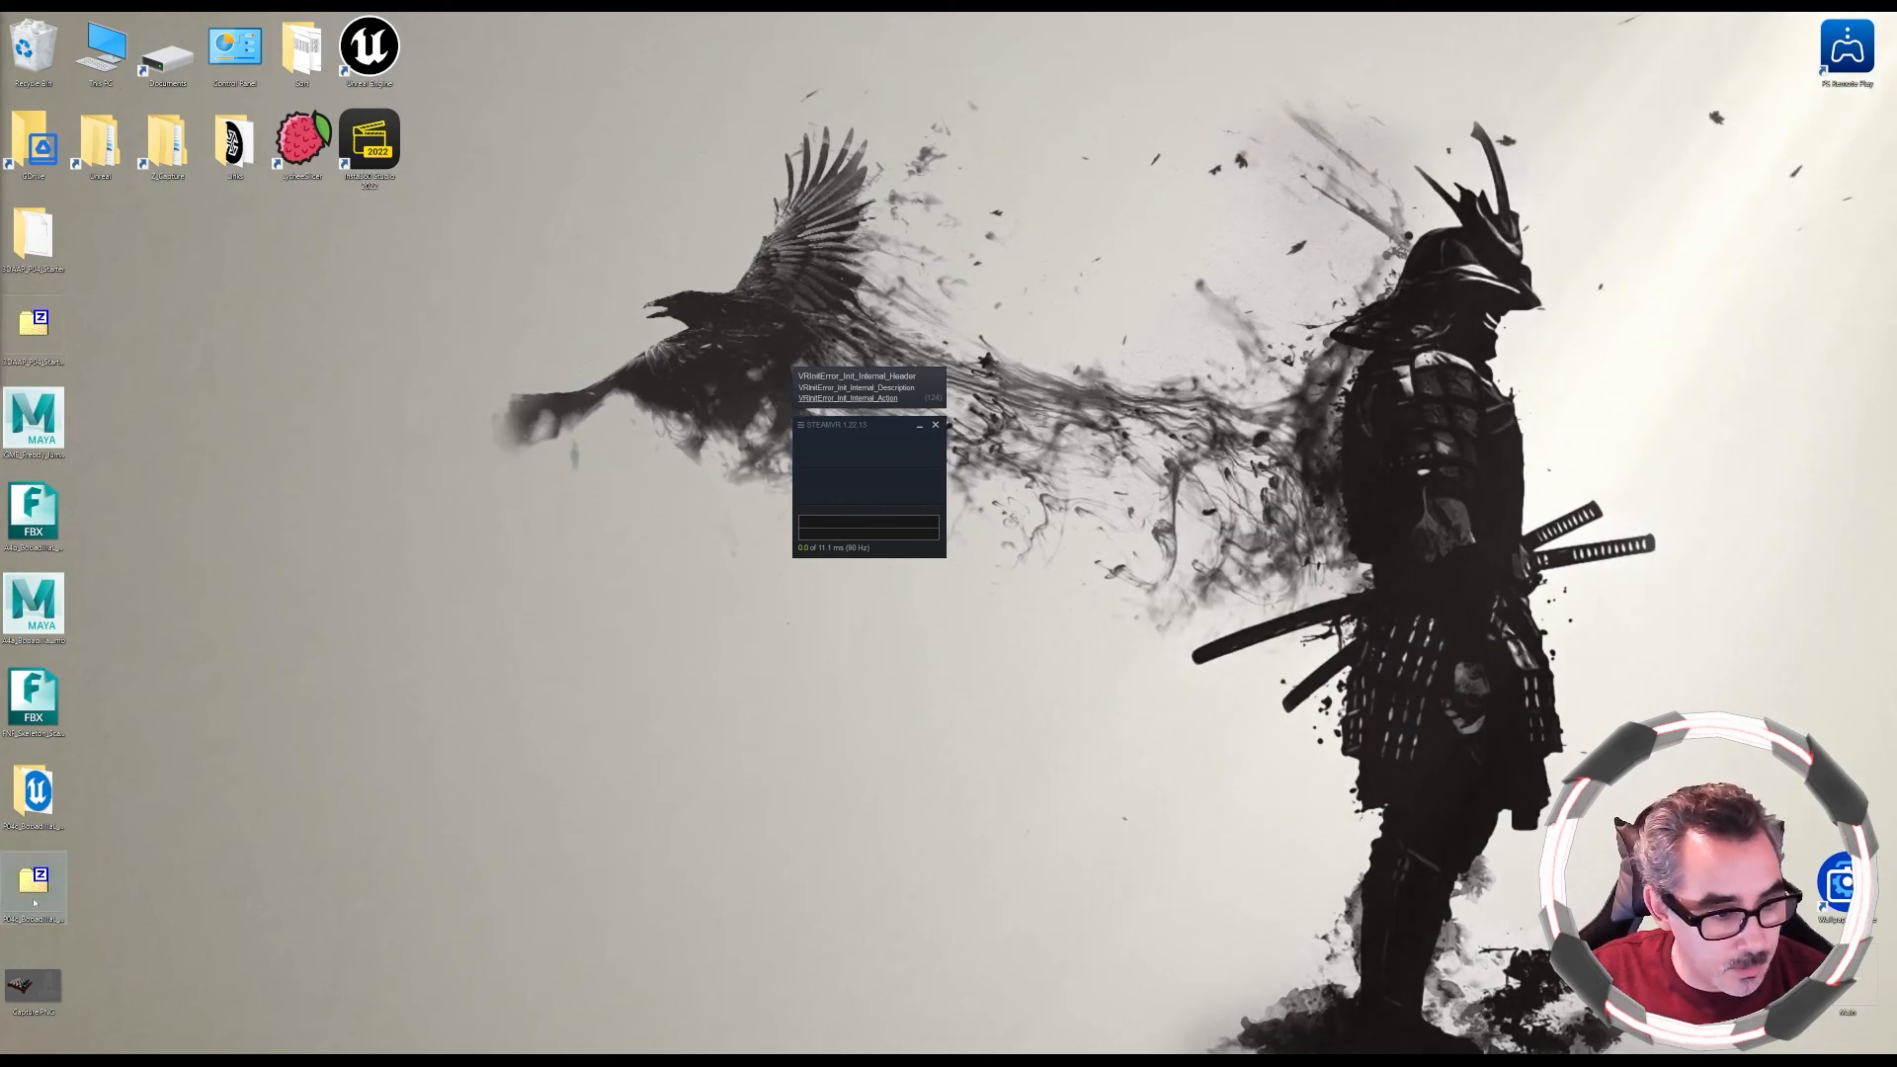
{"action": "left_click_drag", "start_coordinate": [34, 888], "coordinate": [253, 541]}
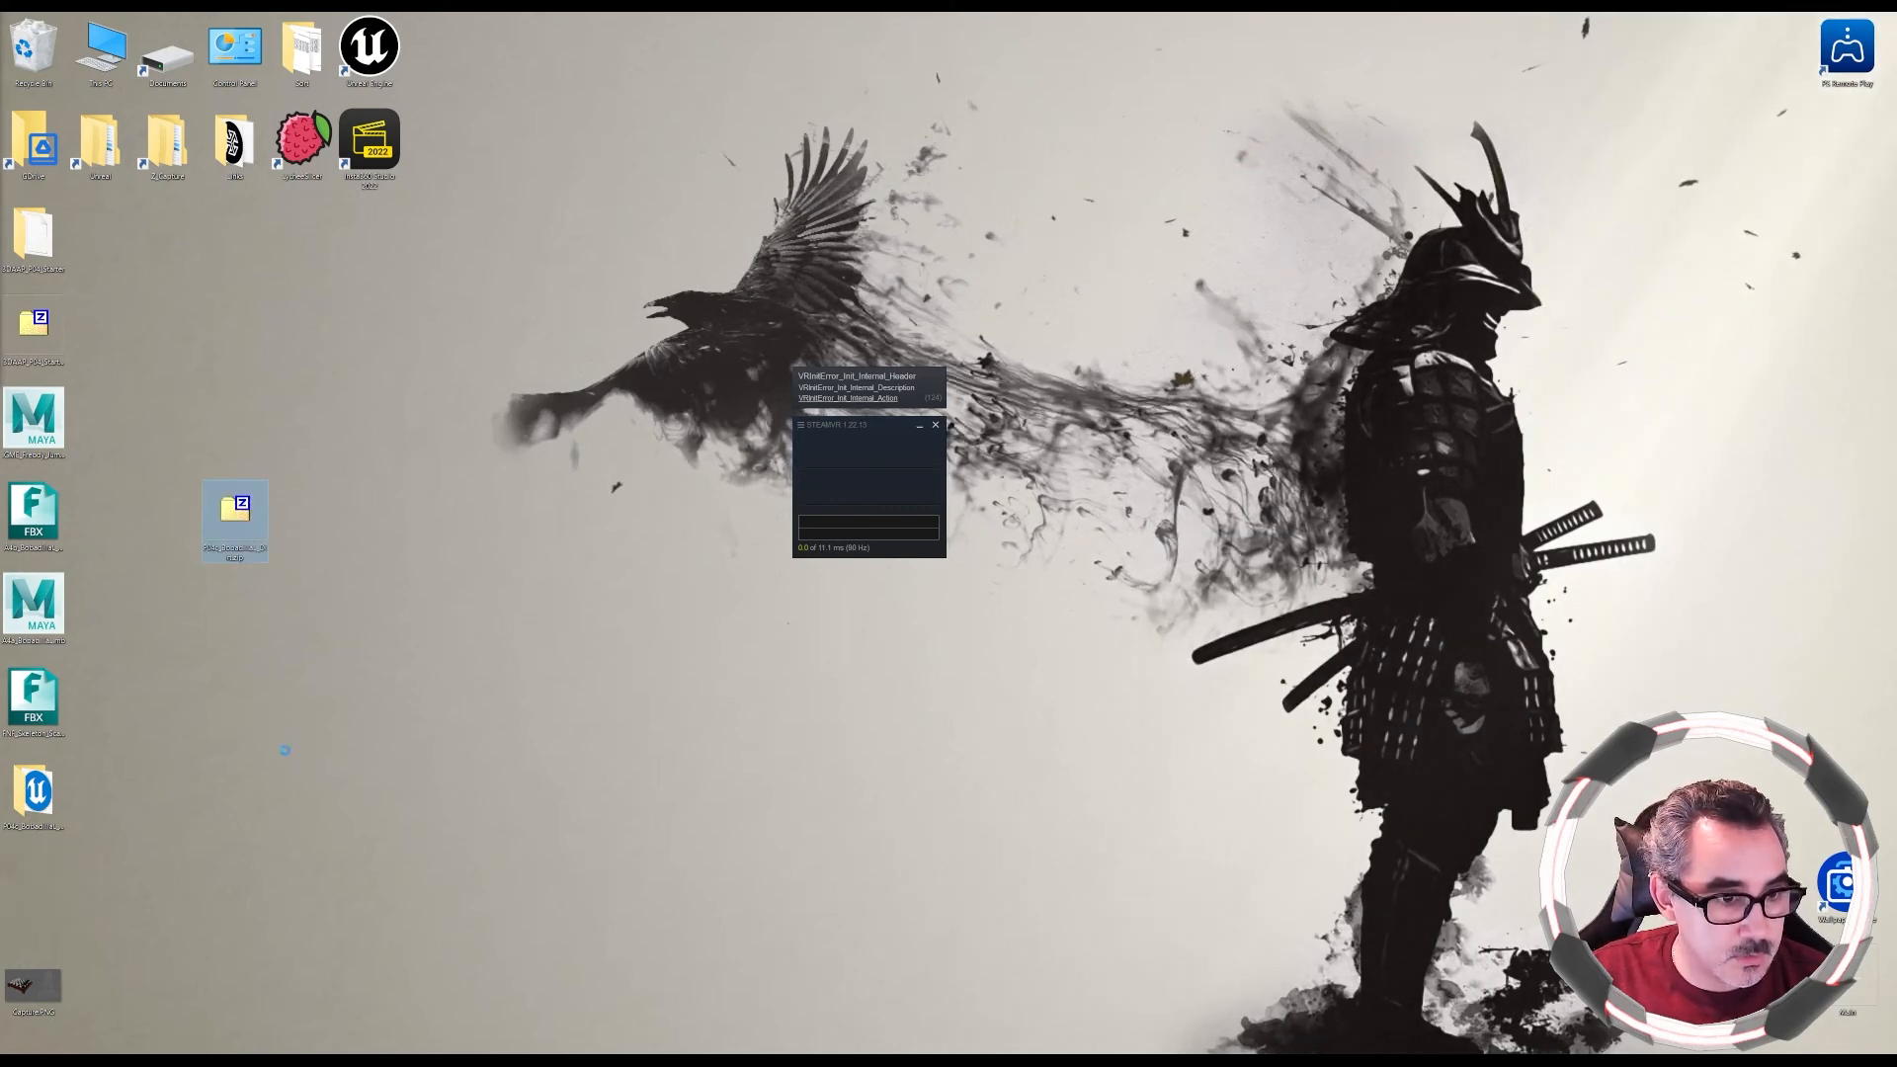
{"action": "right_click", "coordinate": [253, 541]}
{"action": "left_click", "coordinate": [198, 800]}
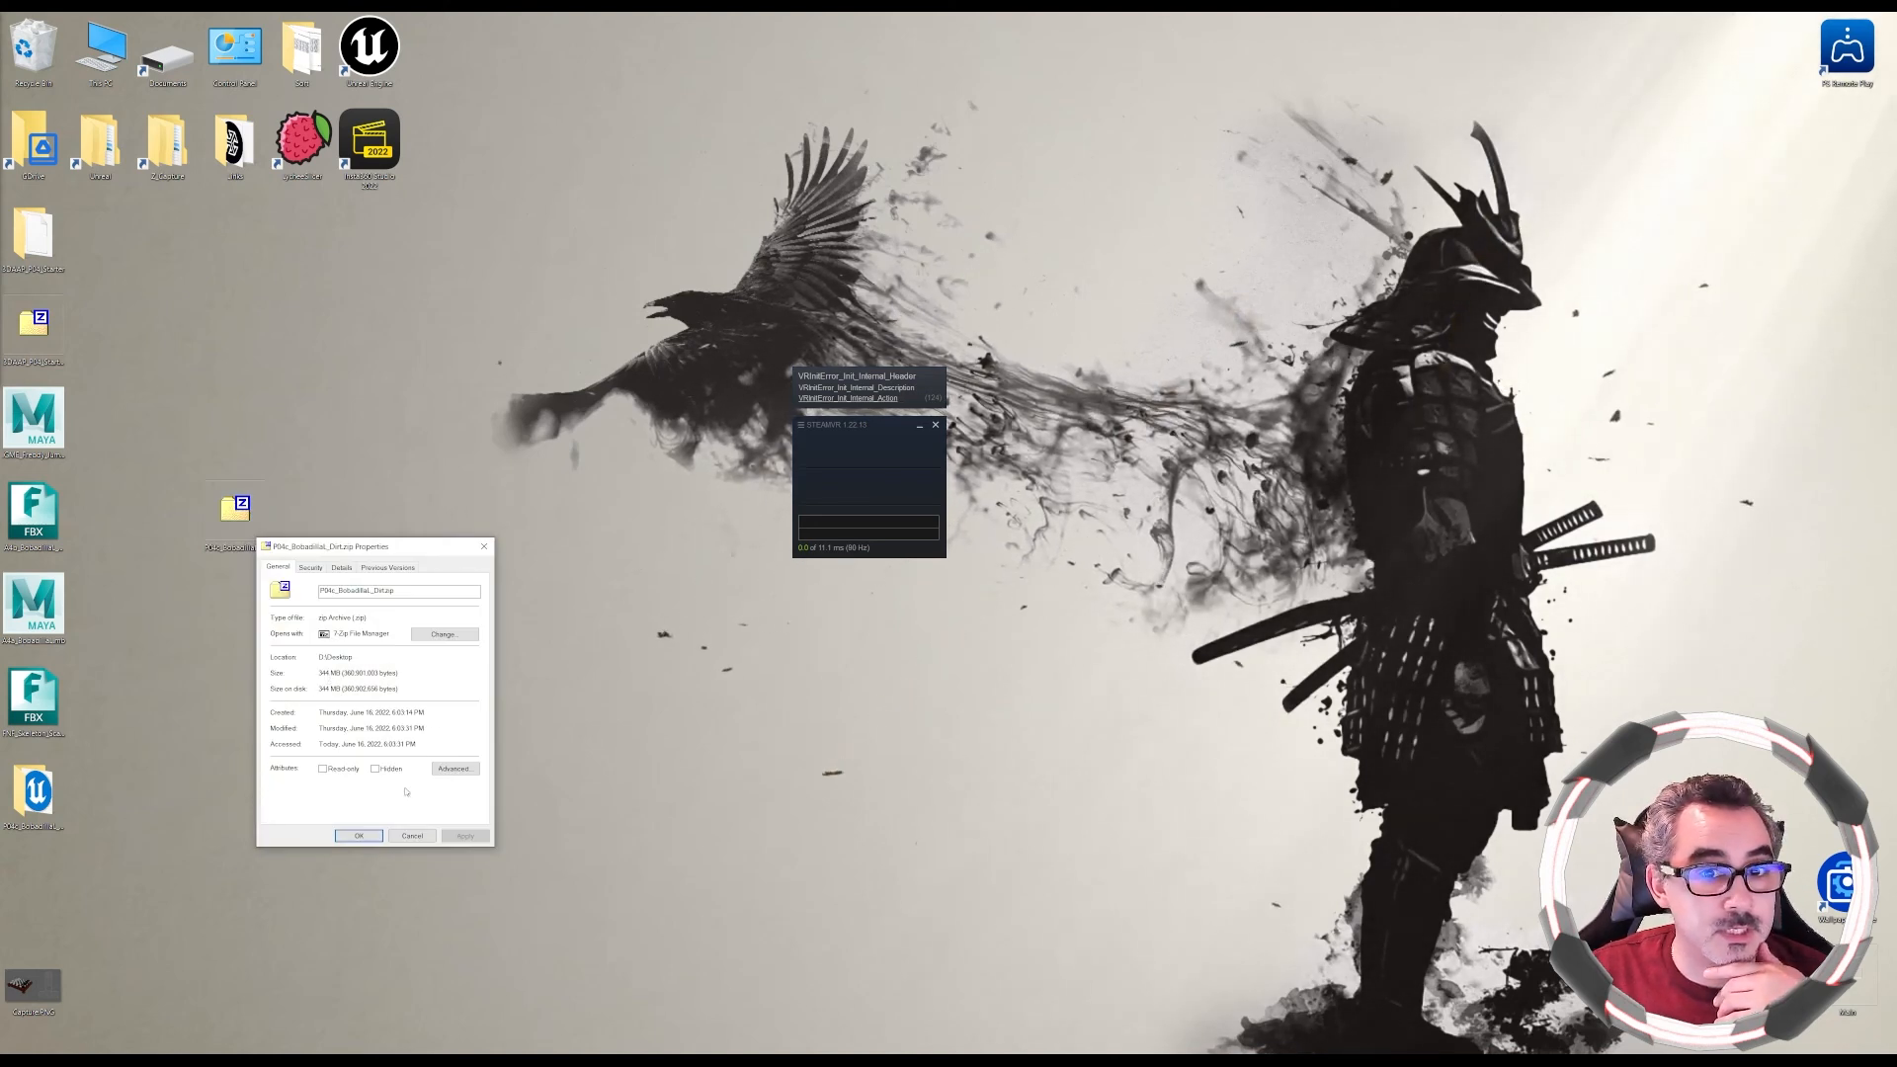
{"action": "left_click", "coordinate": [412, 835]}
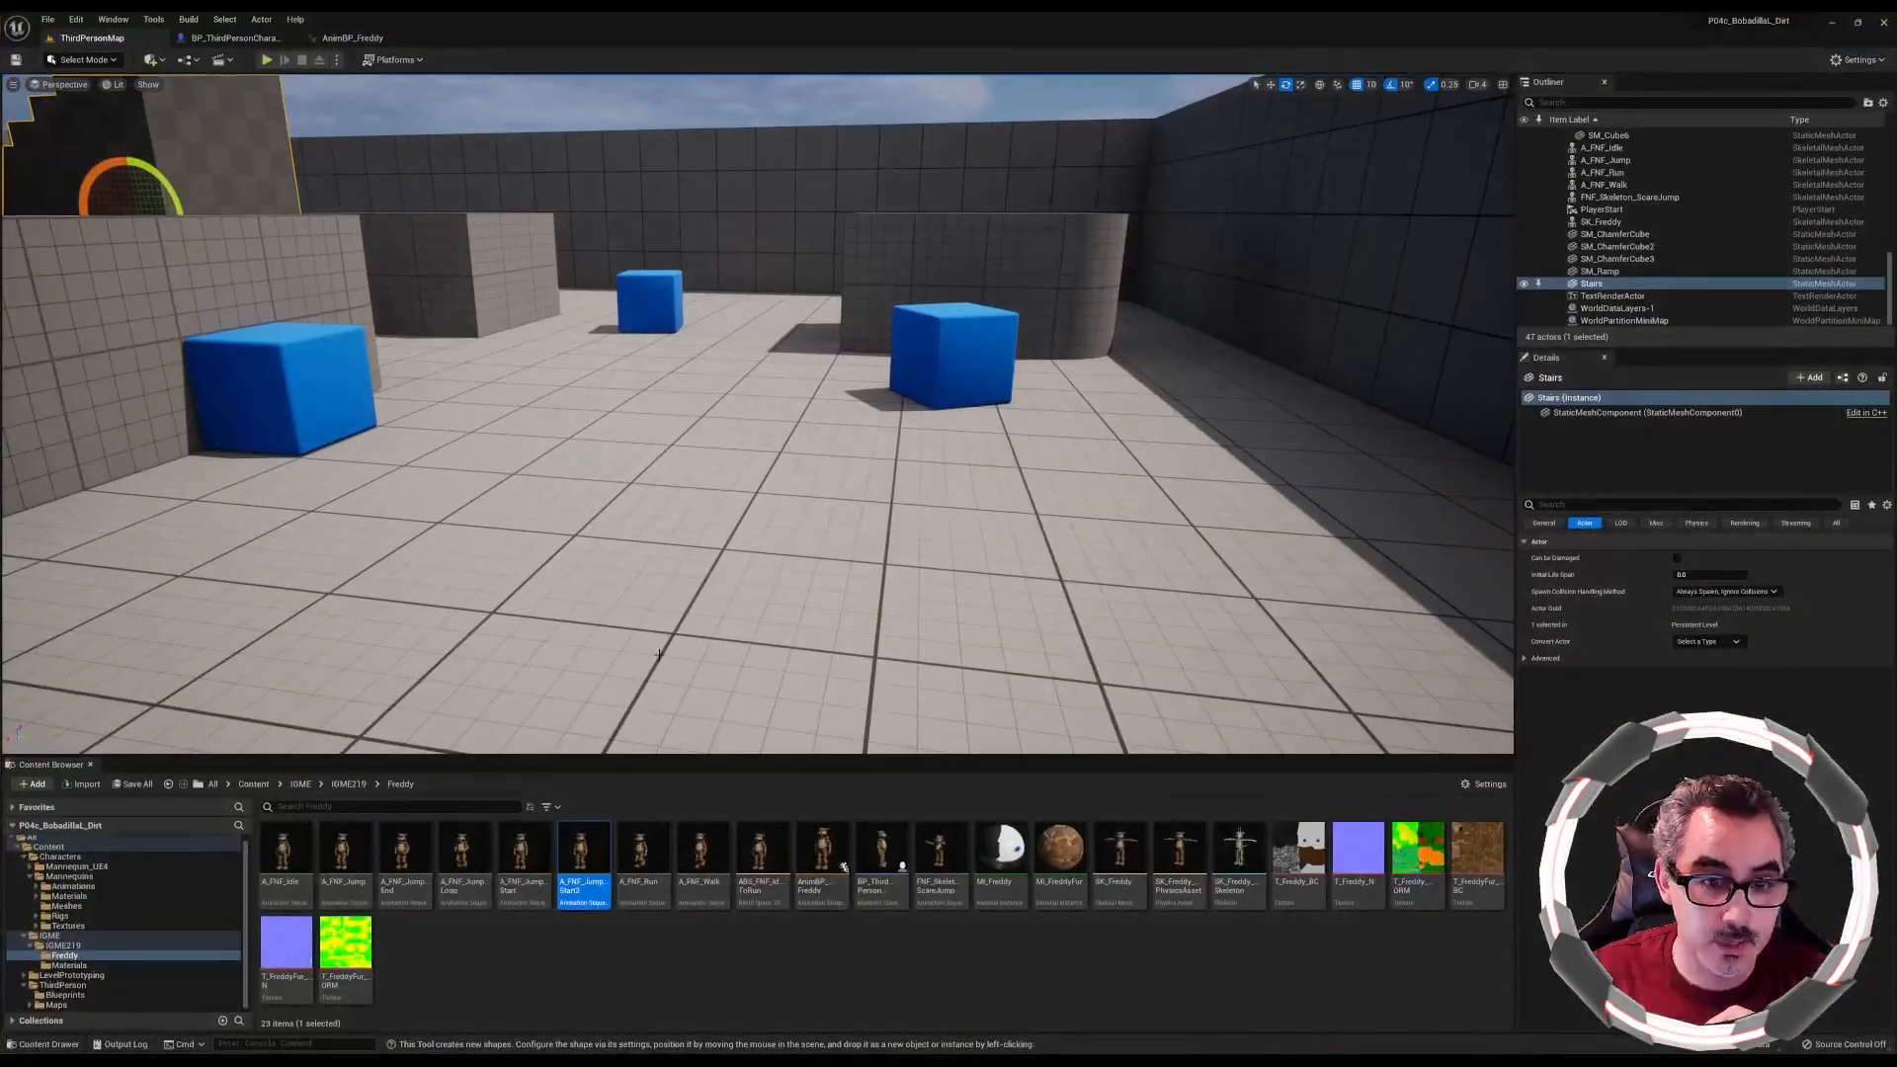
Show the project's Characters folder in File Explorer and check its size on disk from the parent Content folder
{"action": "left_click", "coordinate": [254, 784]}
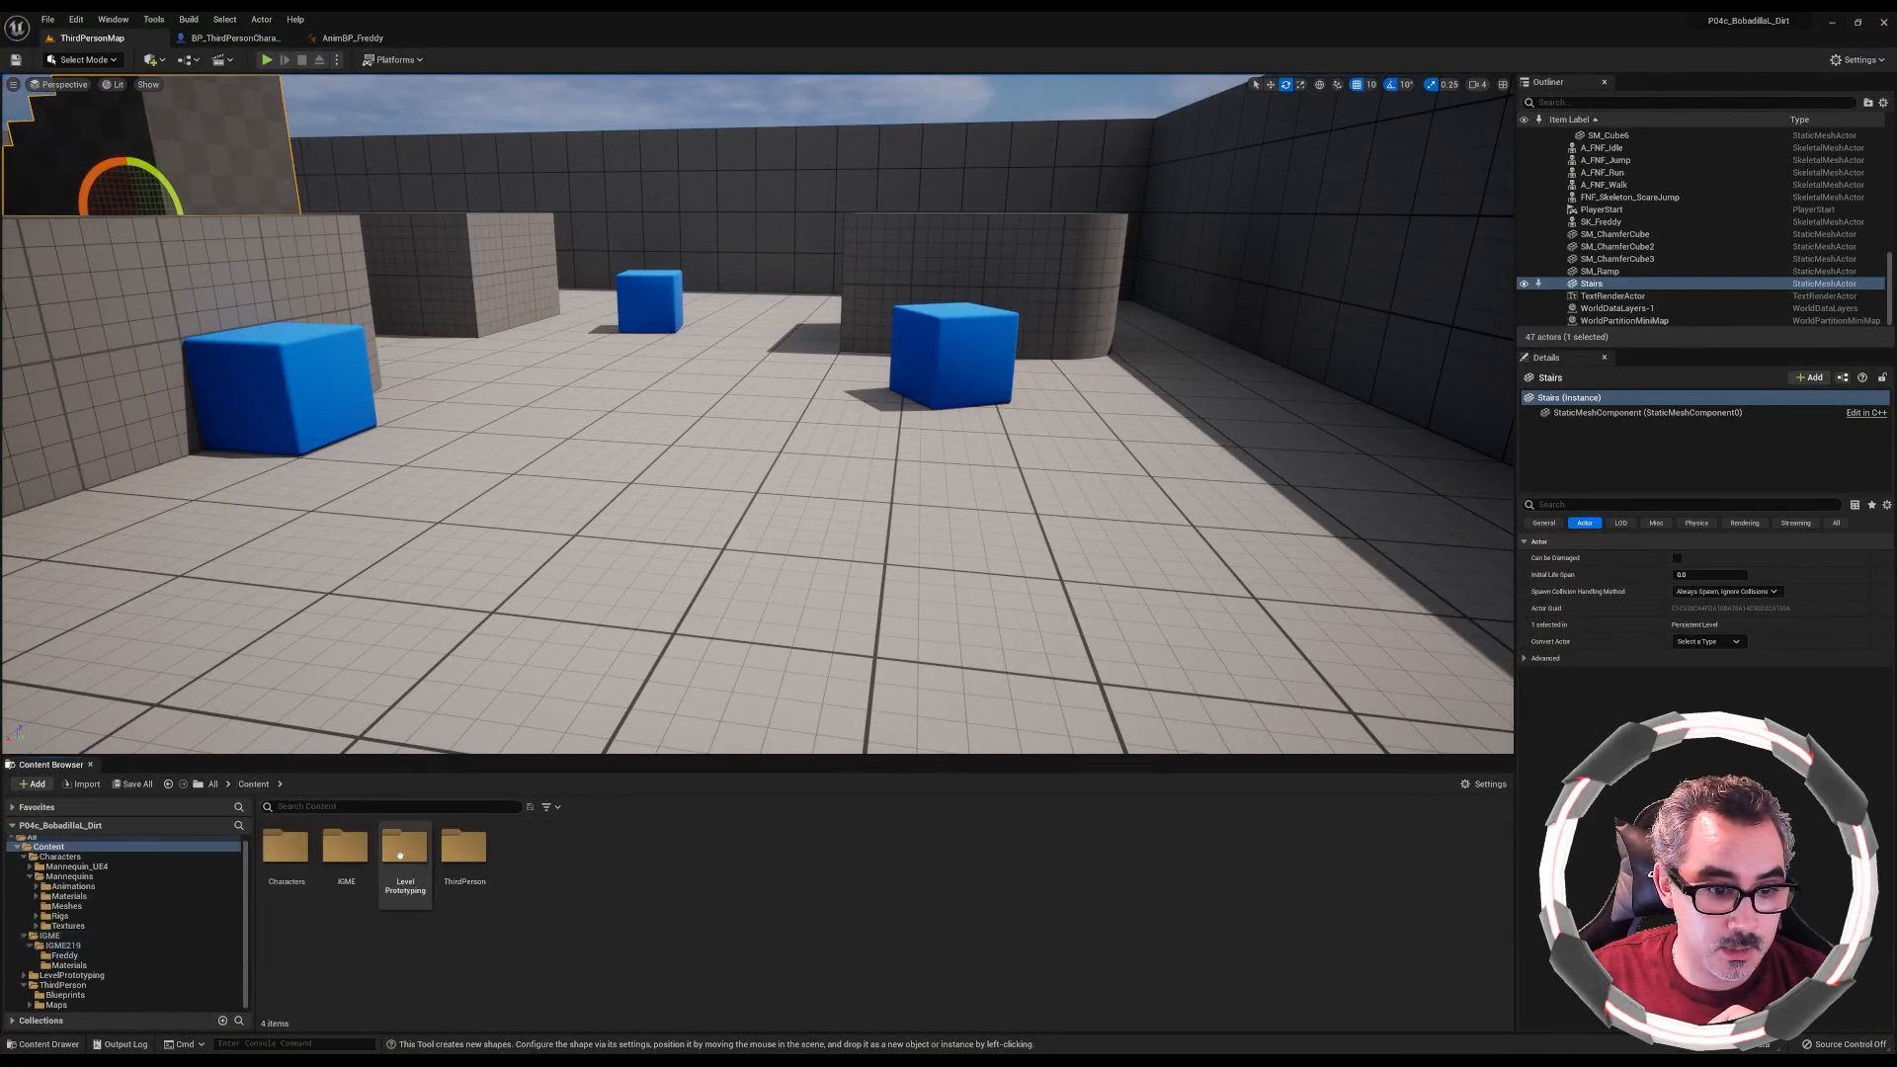
{"action": "left_click", "coordinate": [296, 850]}
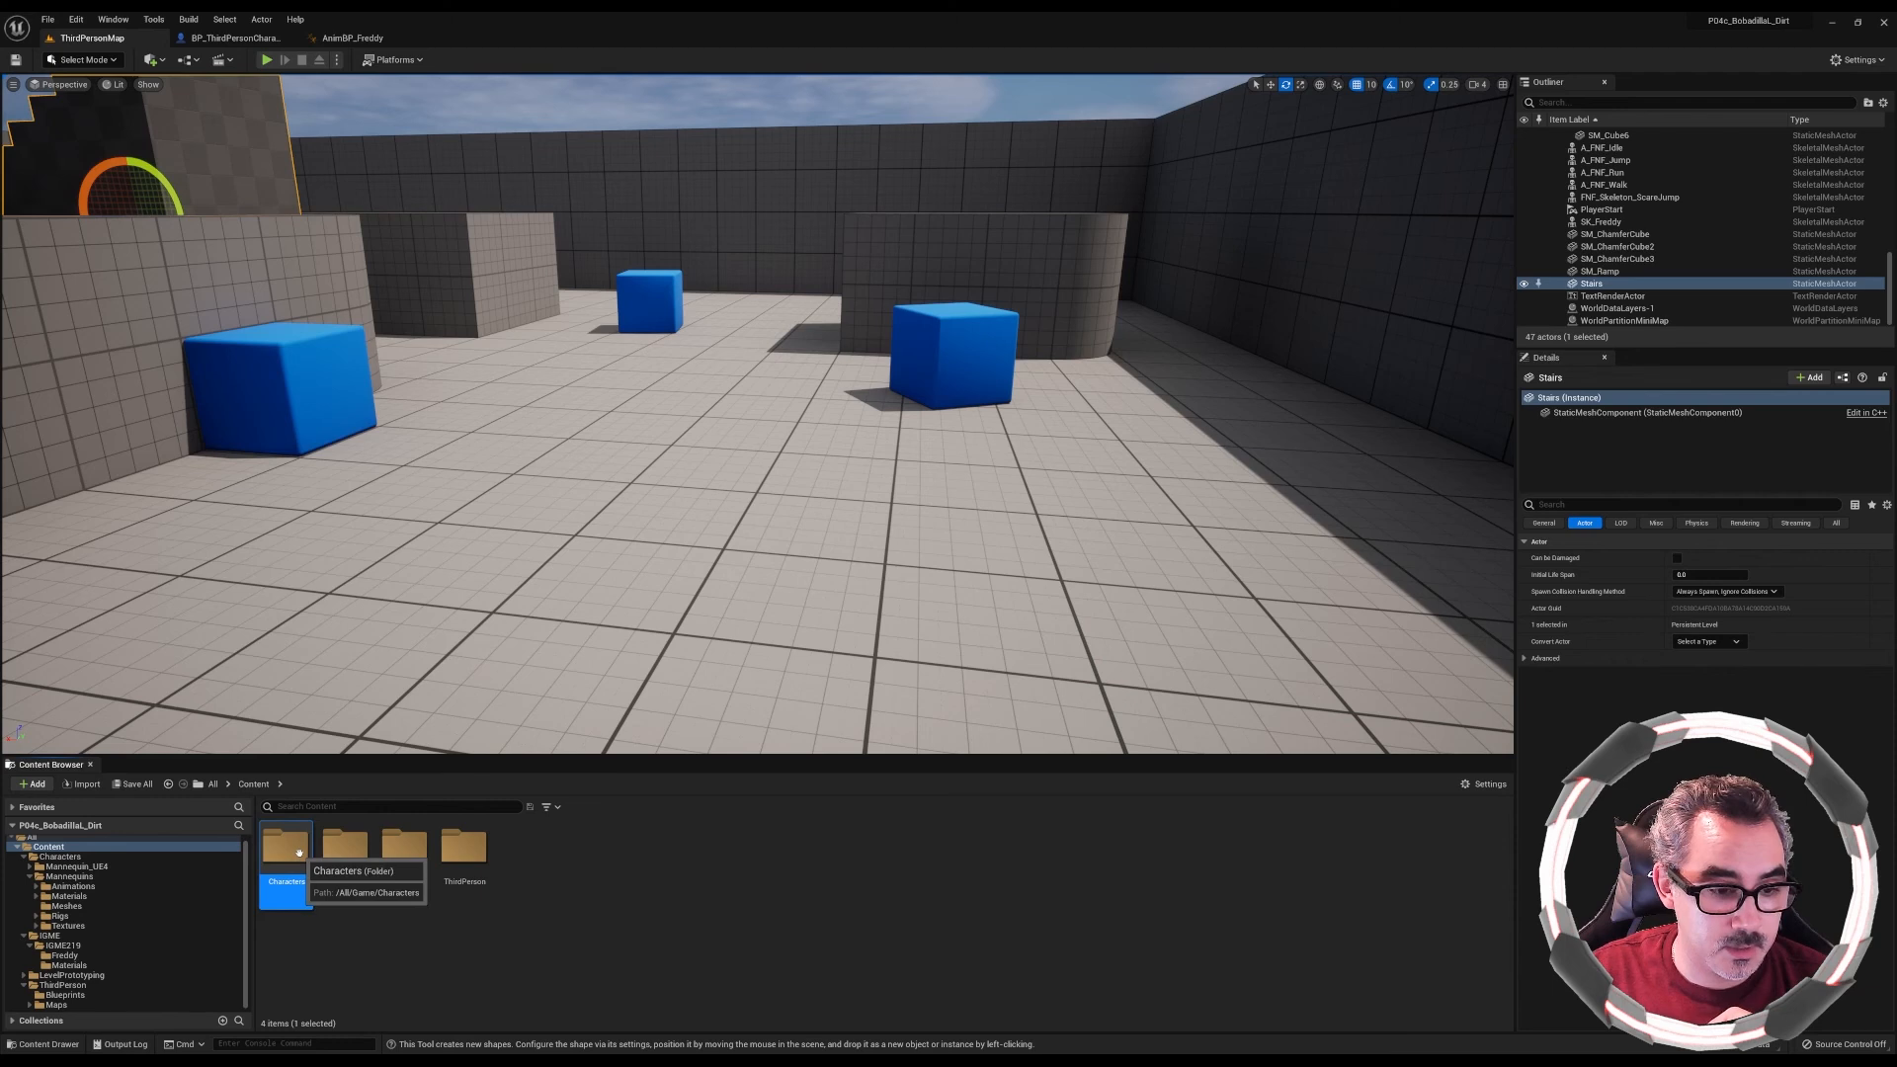
{"action": "right_click", "coordinate": [299, 852]}
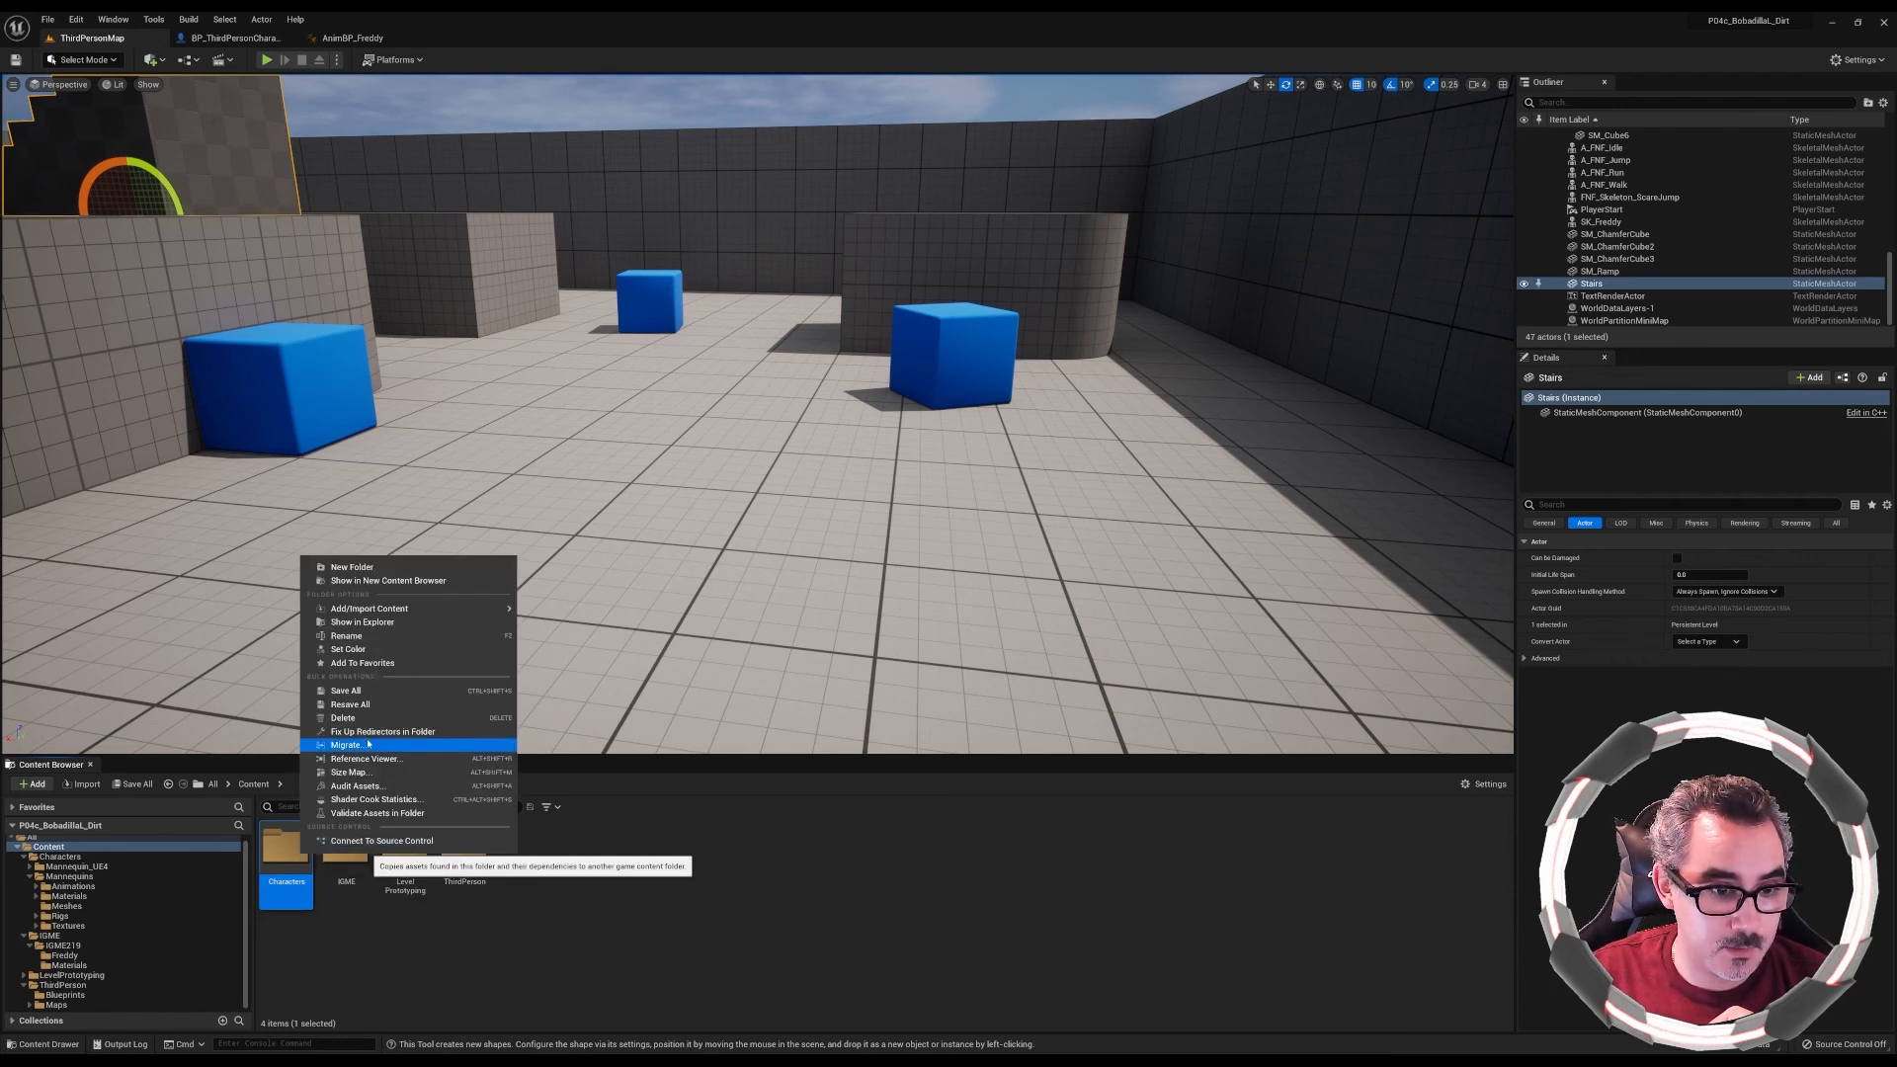
{"action": "left_click", "coordinate": [411, 623]}
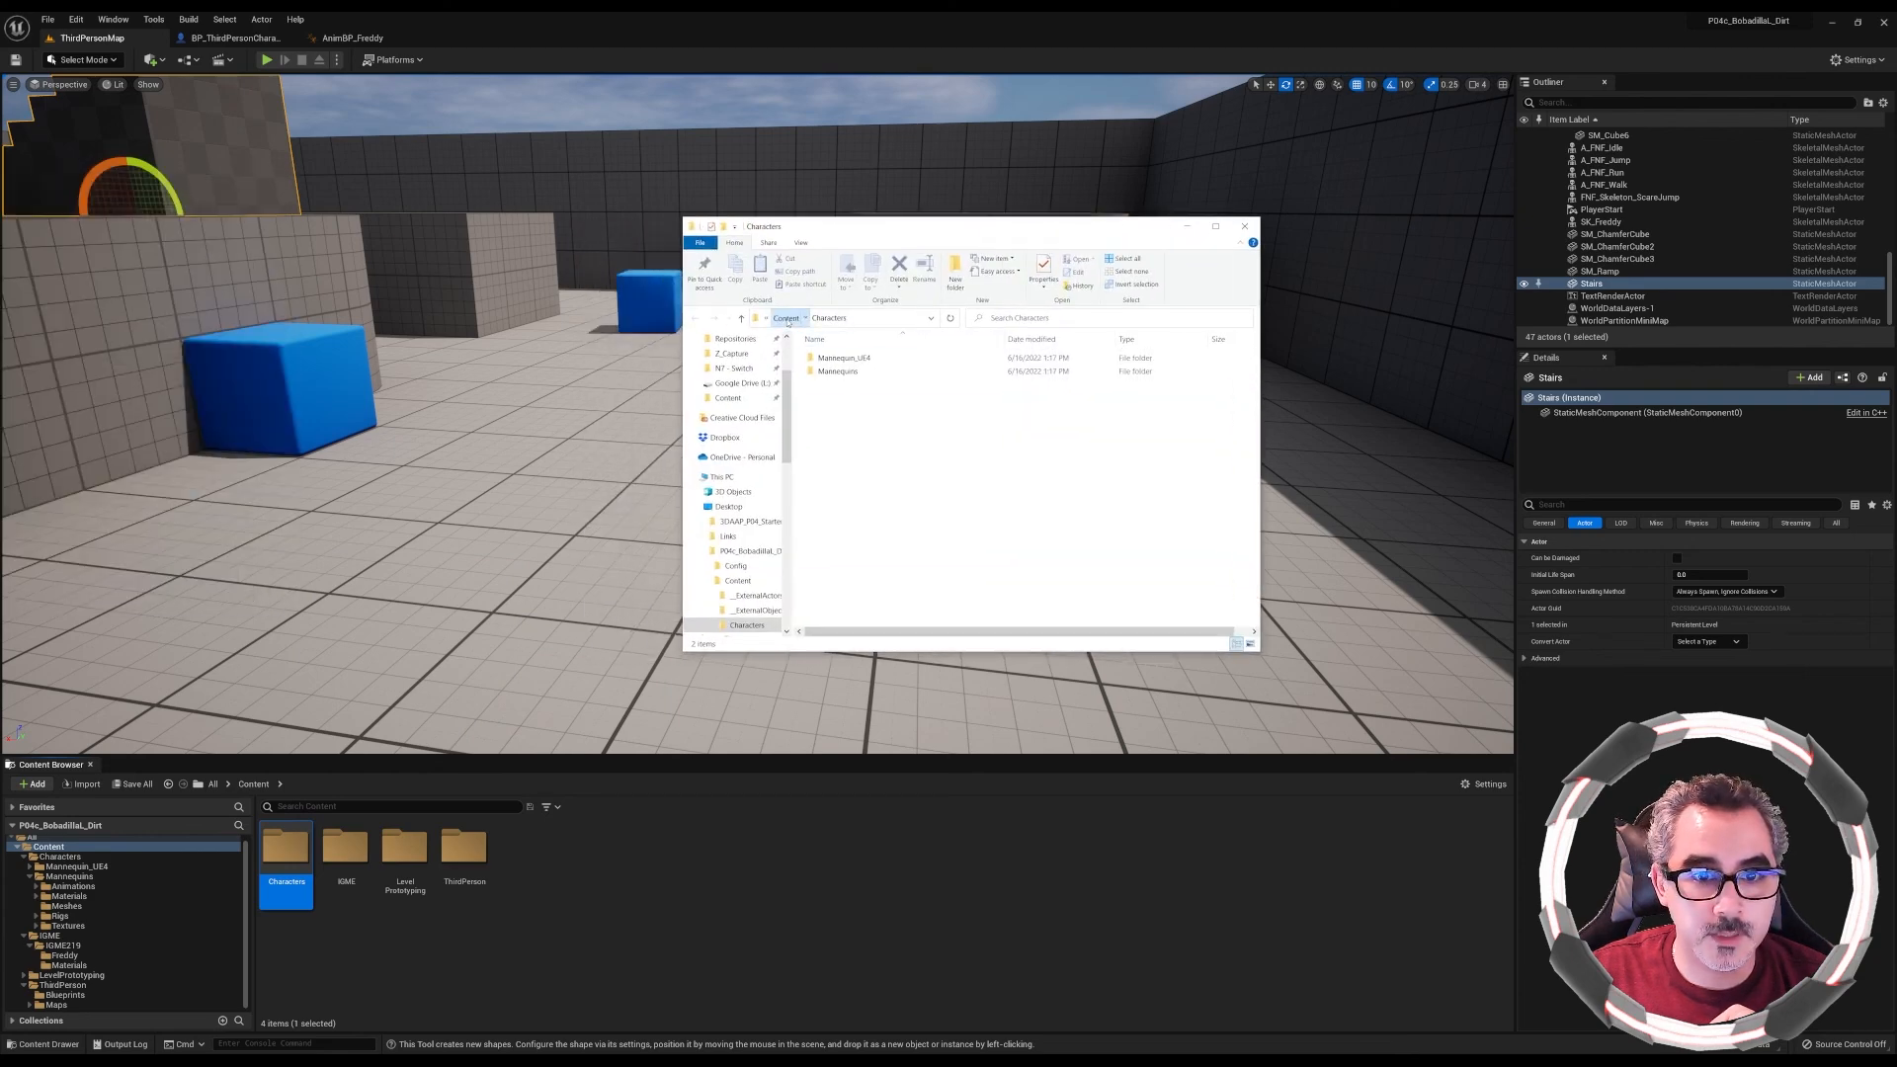
{"action": "left_click", "coordinate": [787, 319]}
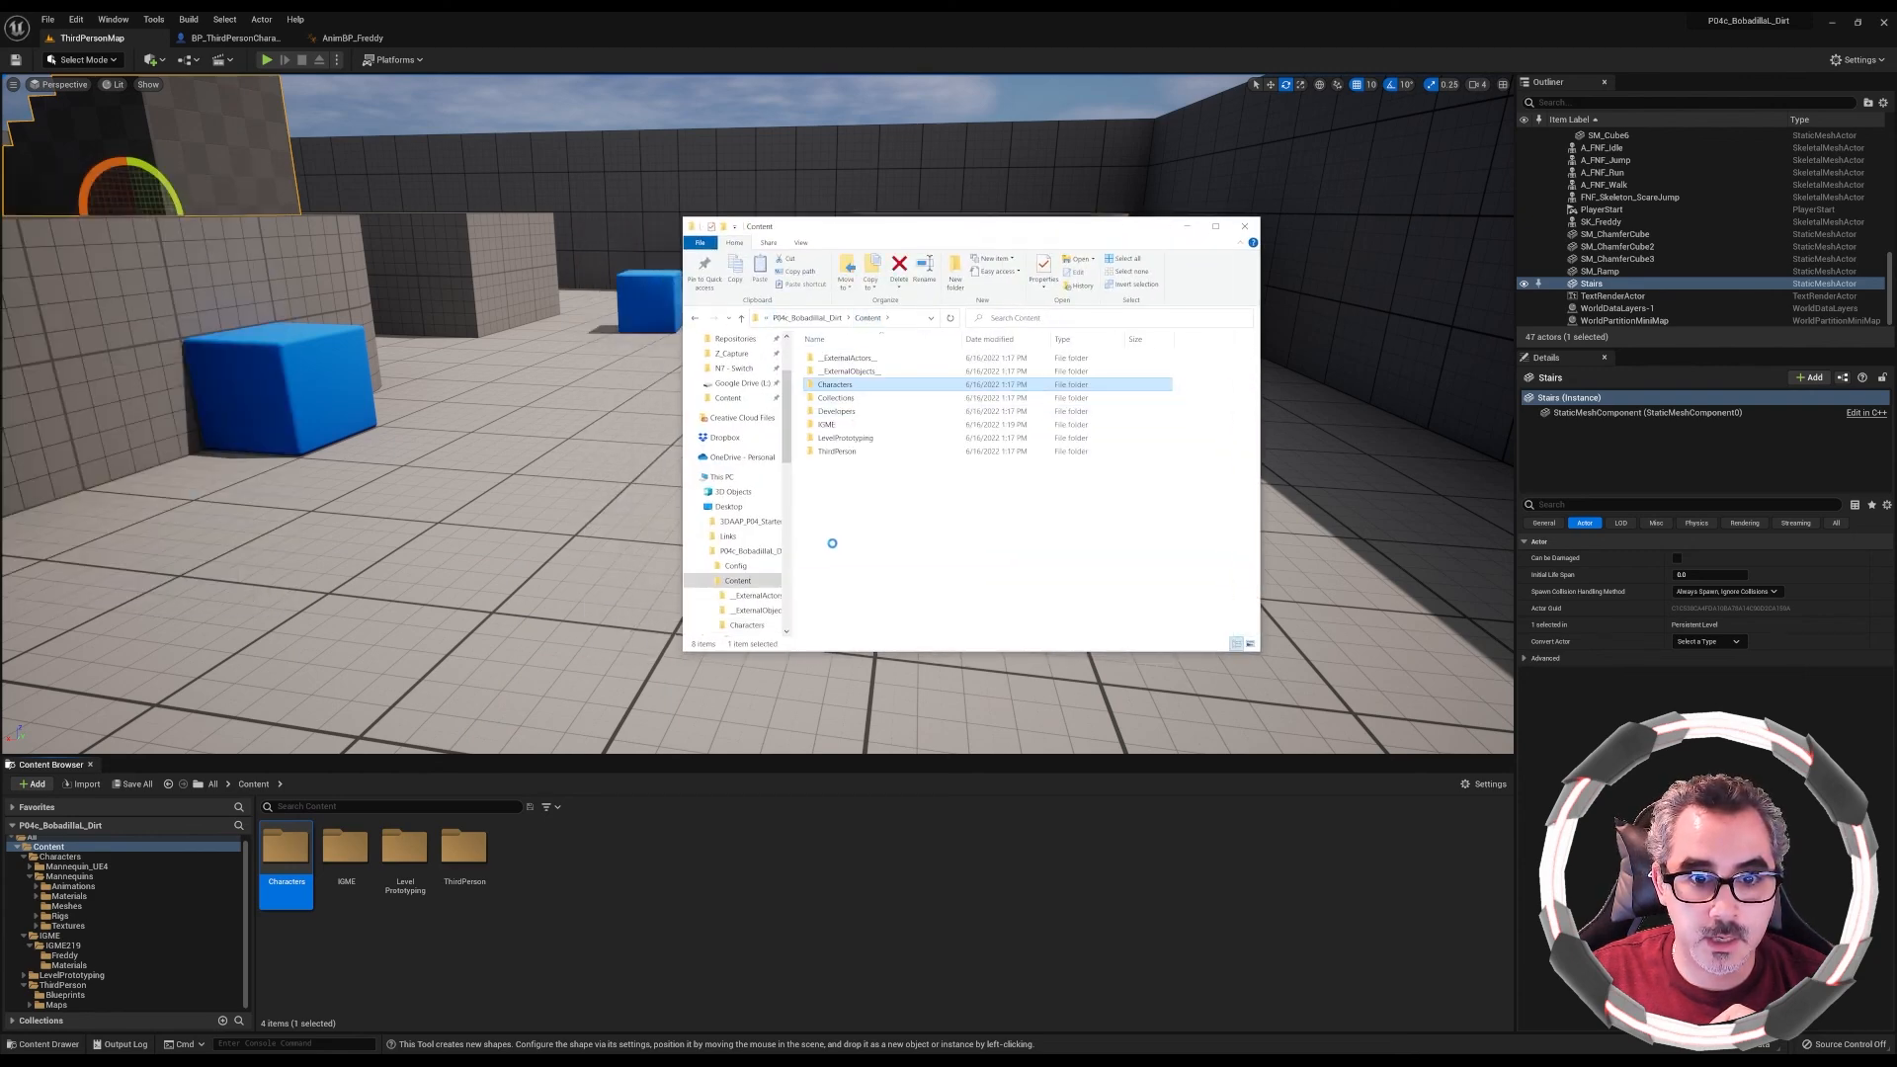
{"action": "right_click", "coordinate": [852, 385]}
{"action": "left_click", "coordinate": [764, 768]}
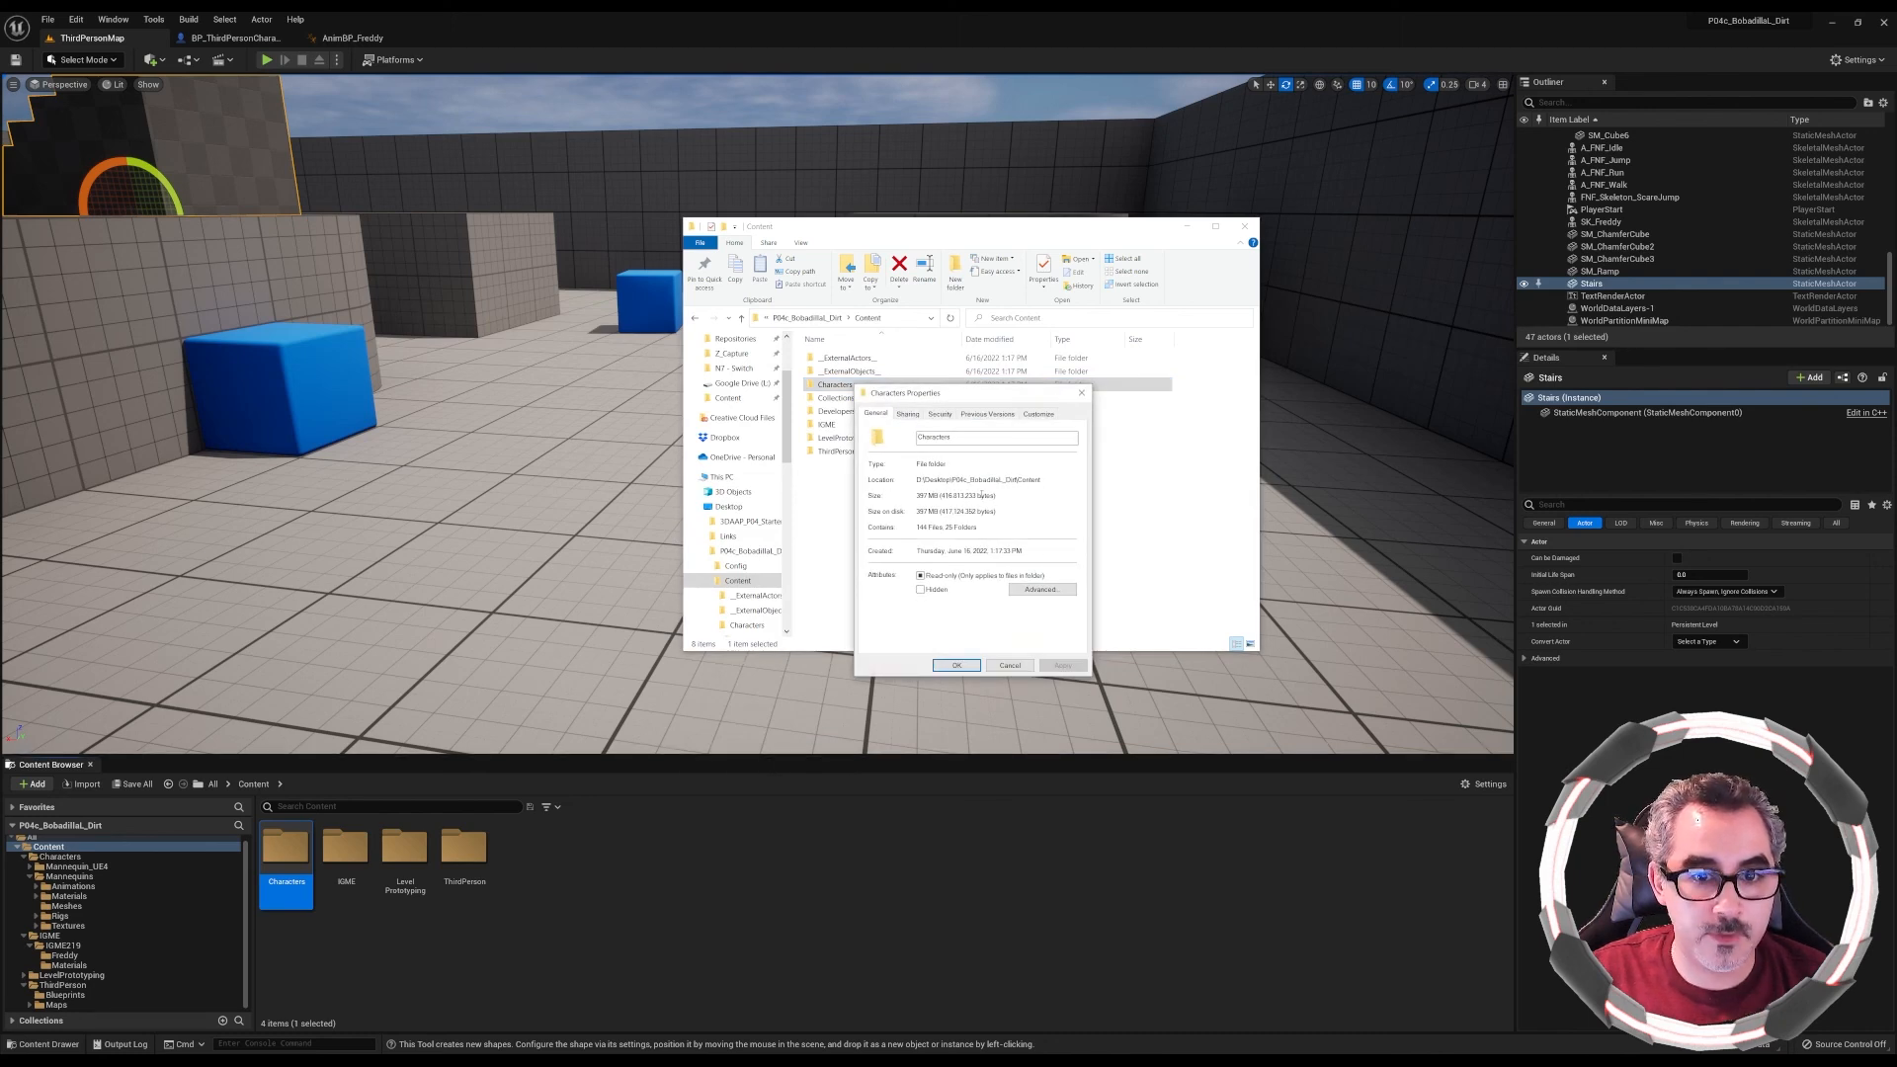
{"action": "left_click", "coordinate": [1010, 665]}
Inspect the texture files and their sizes in the Mannequin_UE4 subfolder of Characters
{"action": "double_click", "coordinate": [840, 385]}
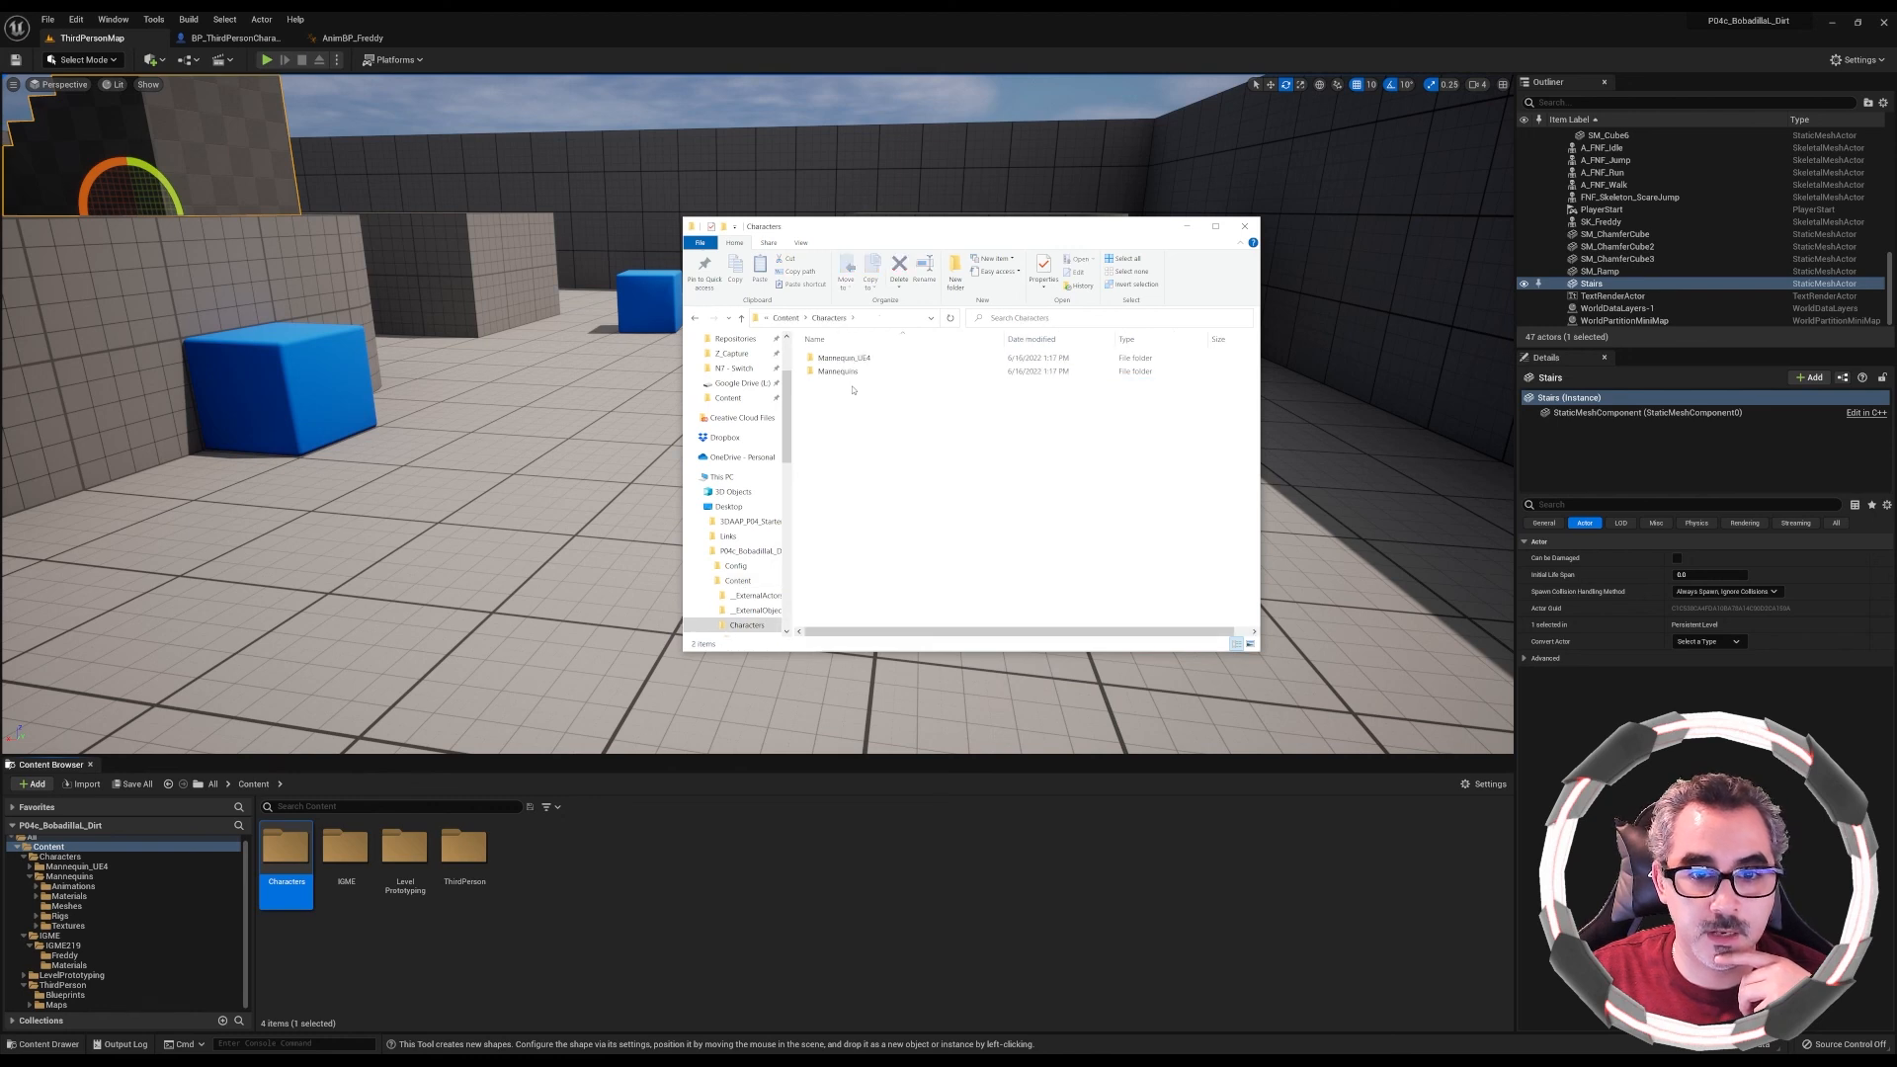
{"action": "double_click", "coordinate": [844, 359]}
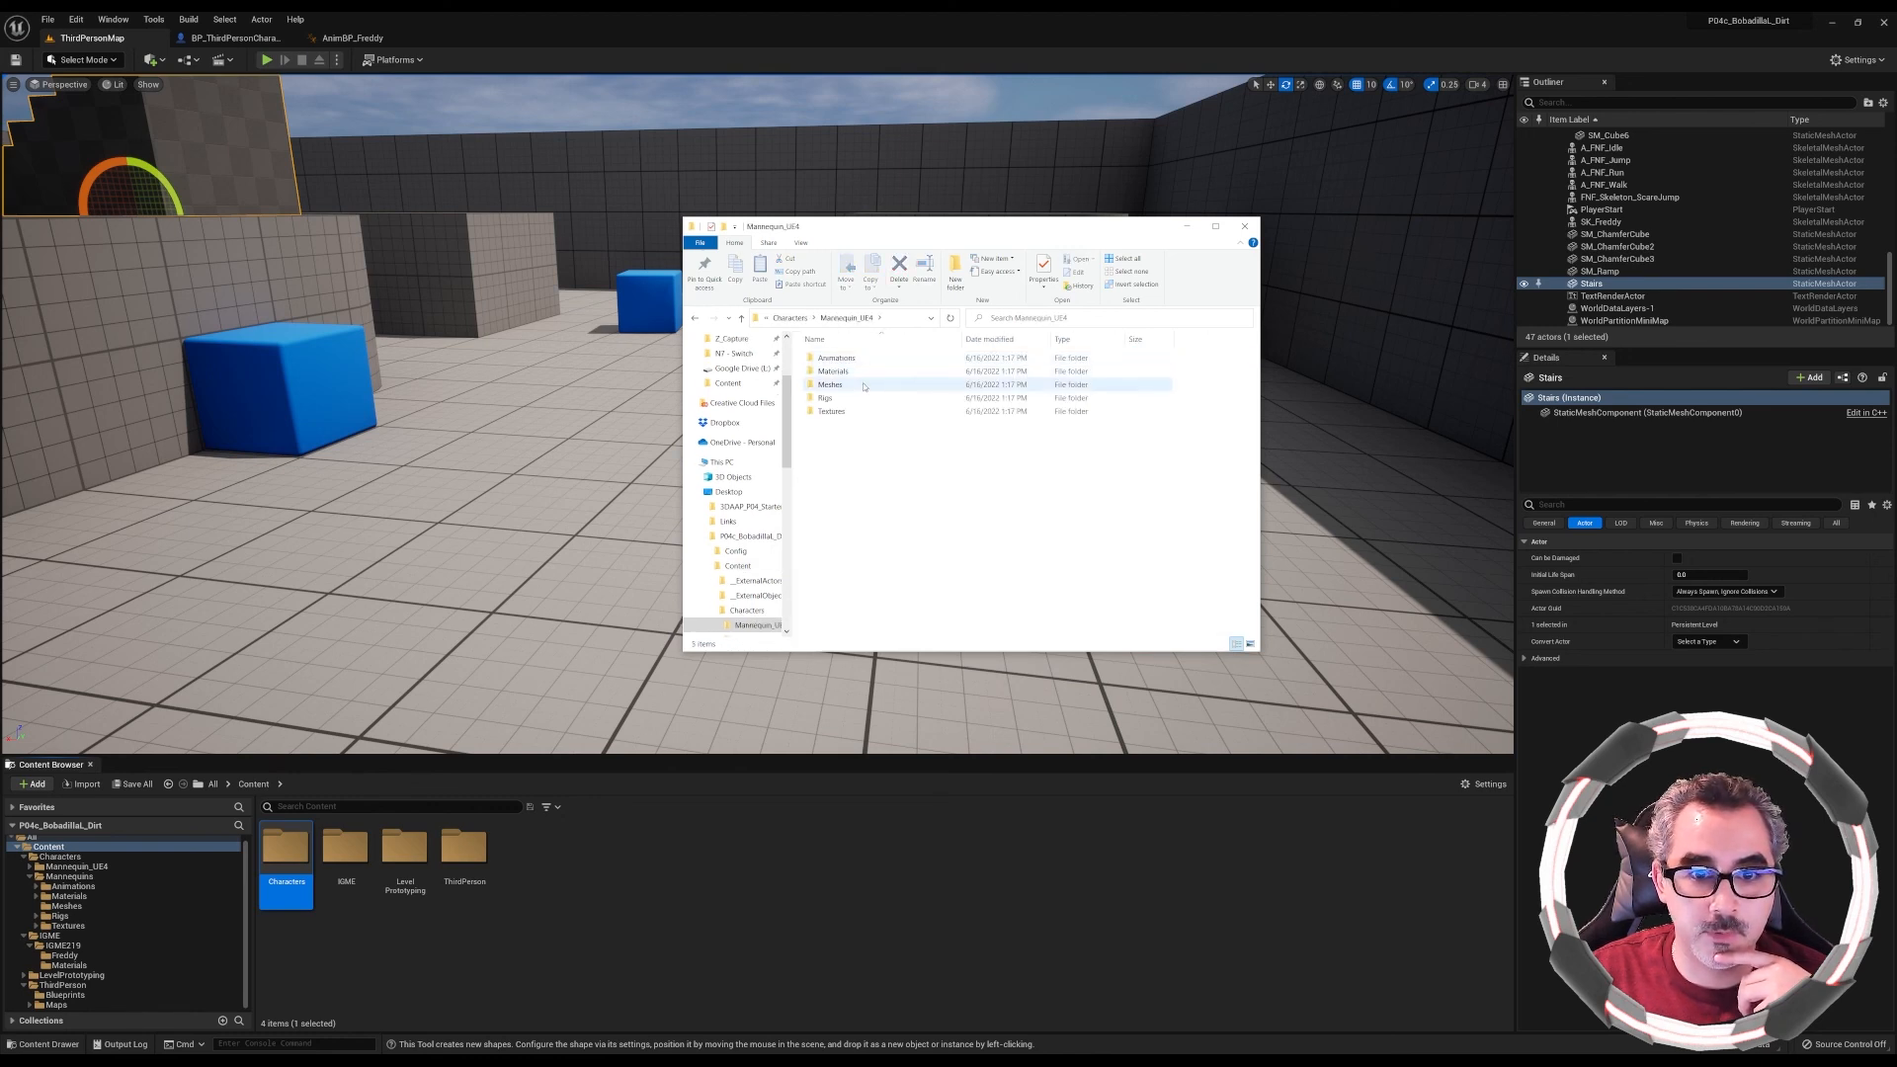
{"action": "double_click", "coordinate": [835, 412]}
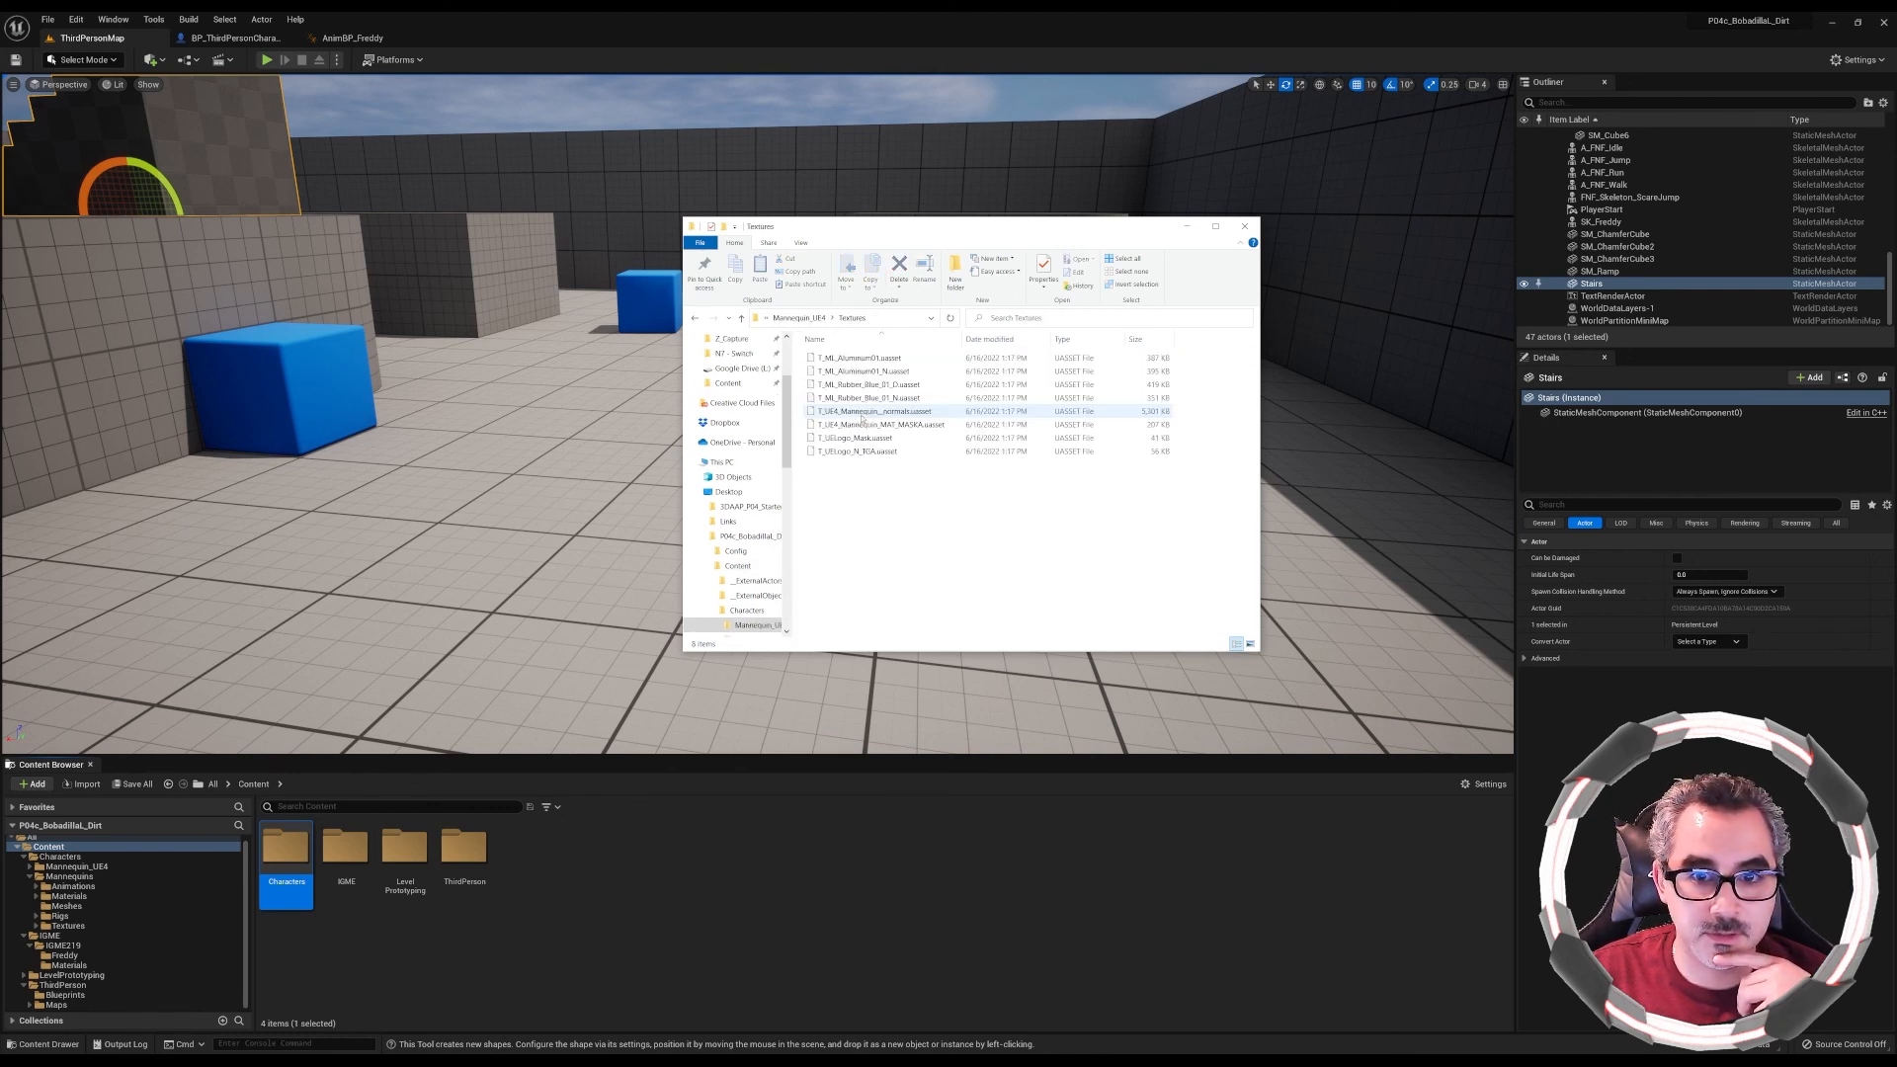
Return from the Mannequin_UE4 textures to the Characters folder and open the Textures subfolder of Mannequins
{"action": "left_click", "coordinate": [887, 424]}
{"action": "left_click", "coordinate": [885, 411]}
{"action": "key", "text": "BackSpace"}
{"action": "key", "text": "BackSpace"}
{"action": "left_click", "coordinate": [856, 372]}
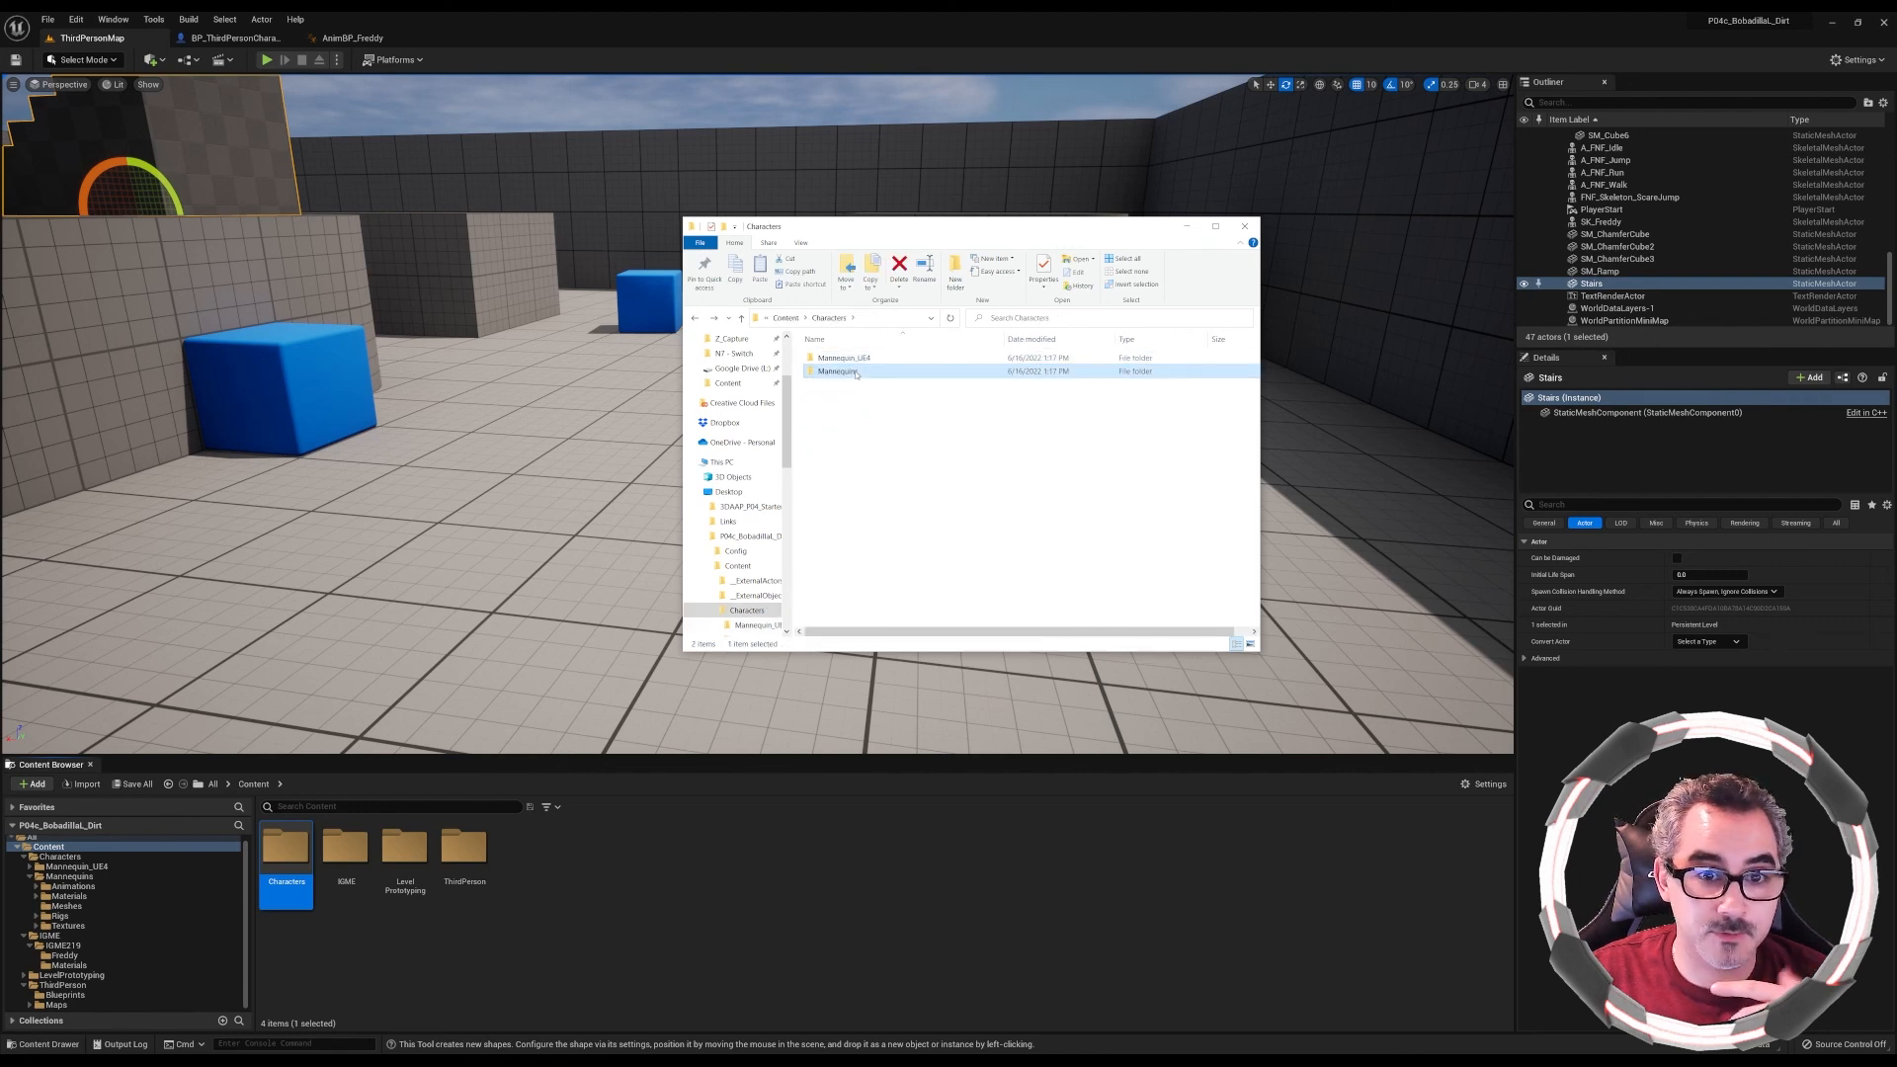
{"action": "double_click", "coordinate": [856, 373]}
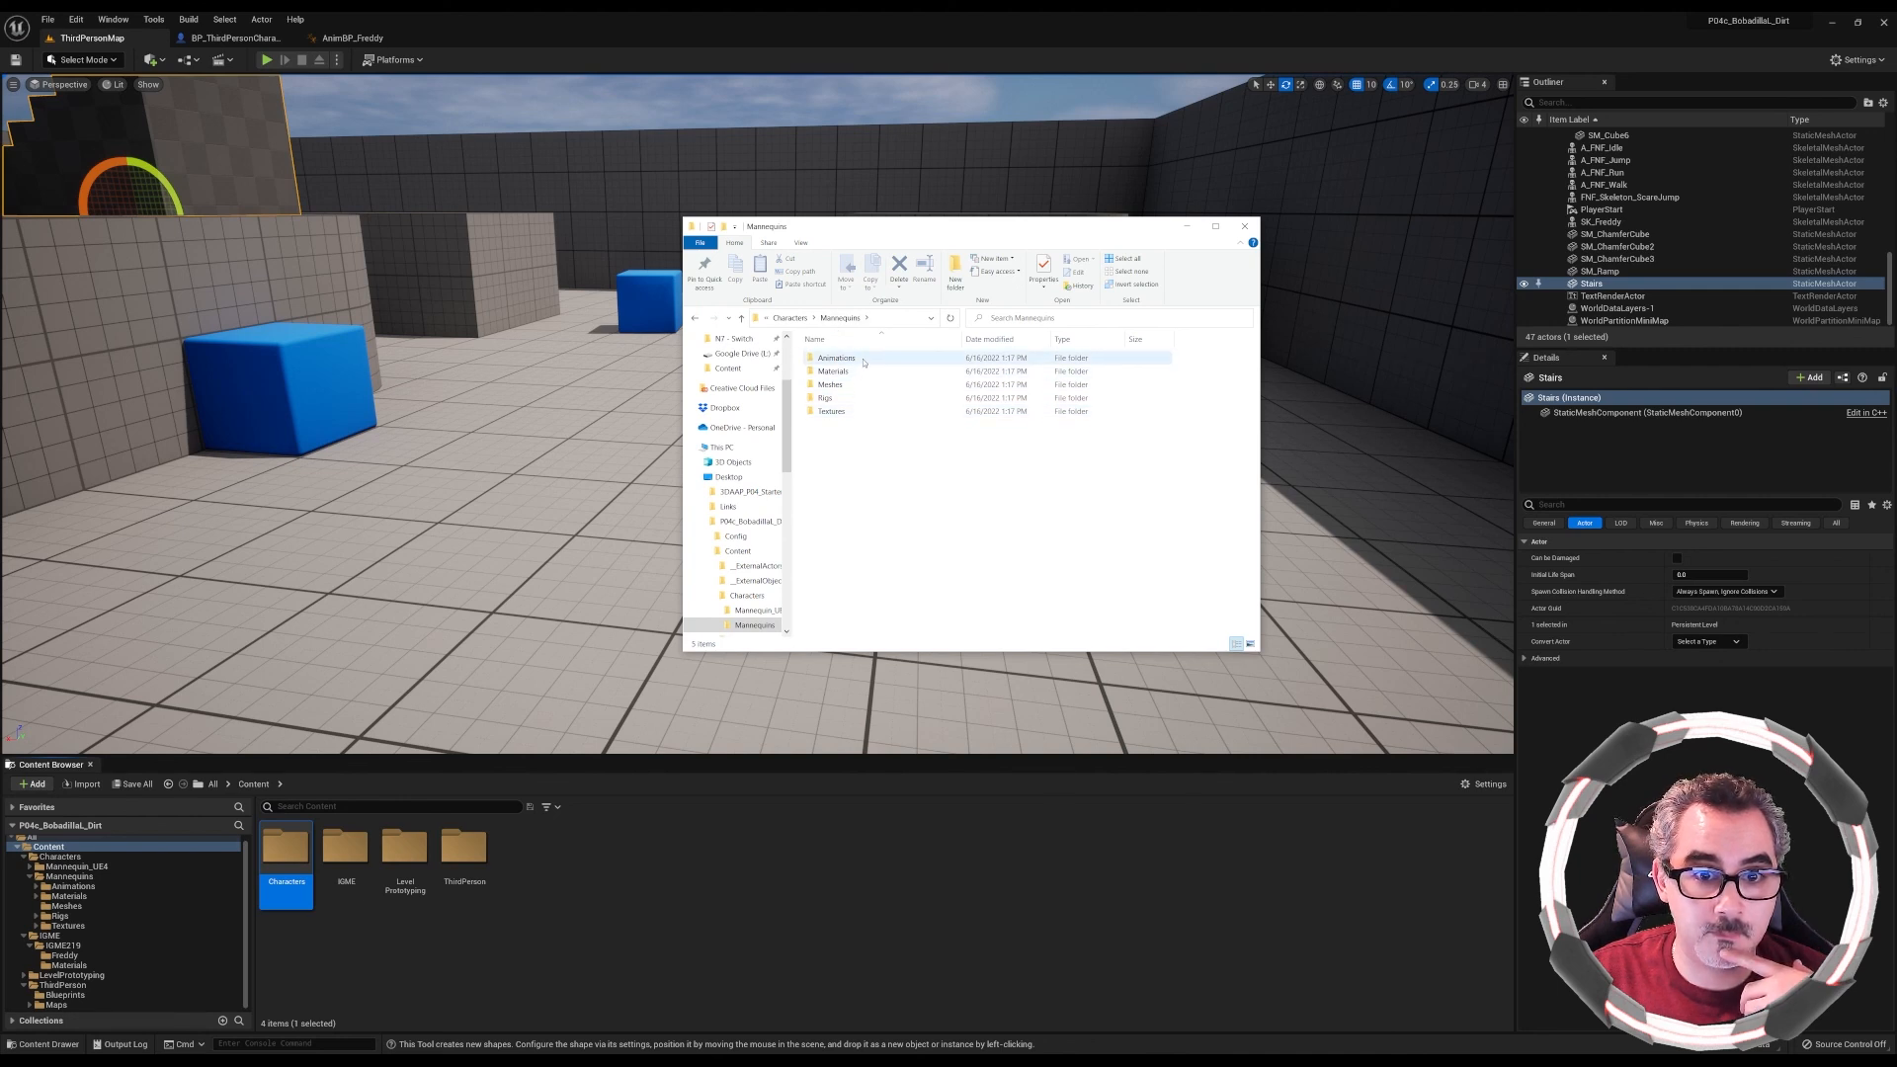
{"action": "left_click", "coordinate": [861, 414]}
{"action": "double_click", "coordinate": [860, 413]}
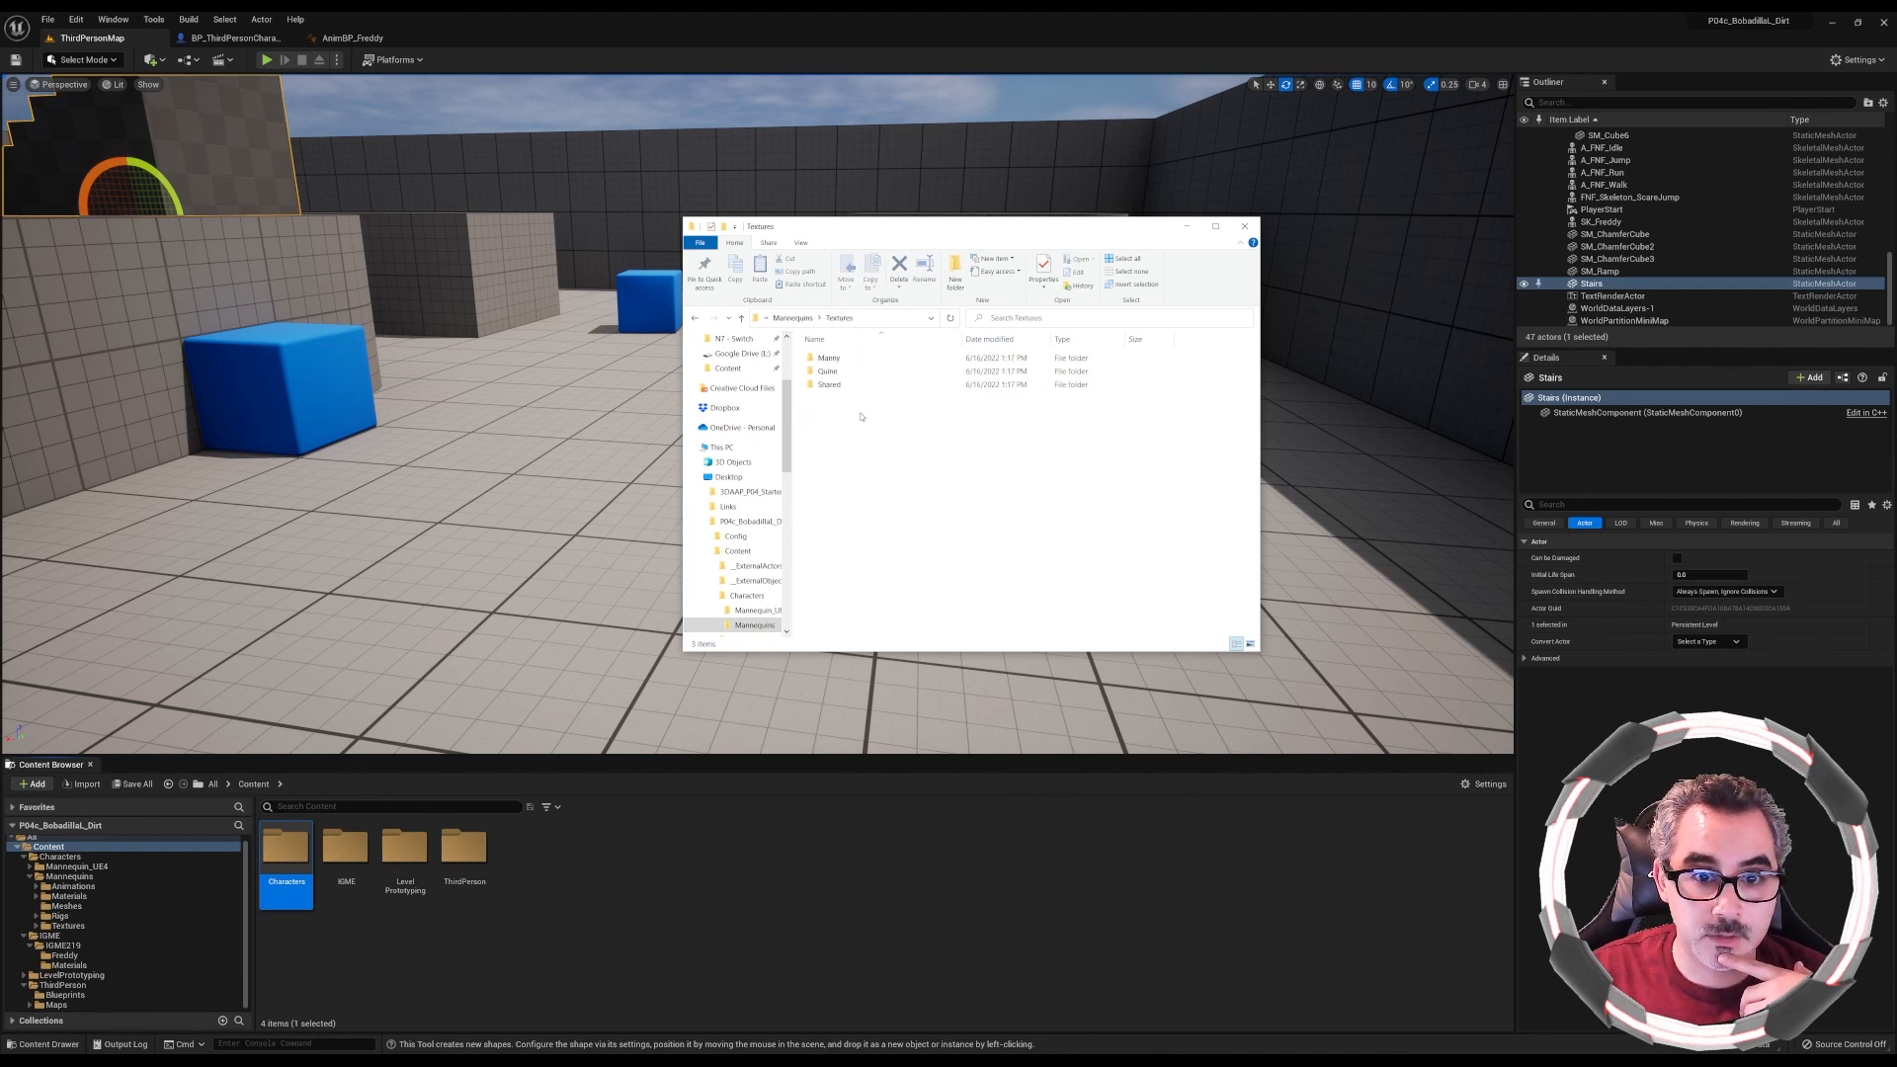
Check the individual and combined sizes of all texture files in the Manny folder, and close the File Explorer window
{"action": "double_click", "coordinate": [858, 359]}
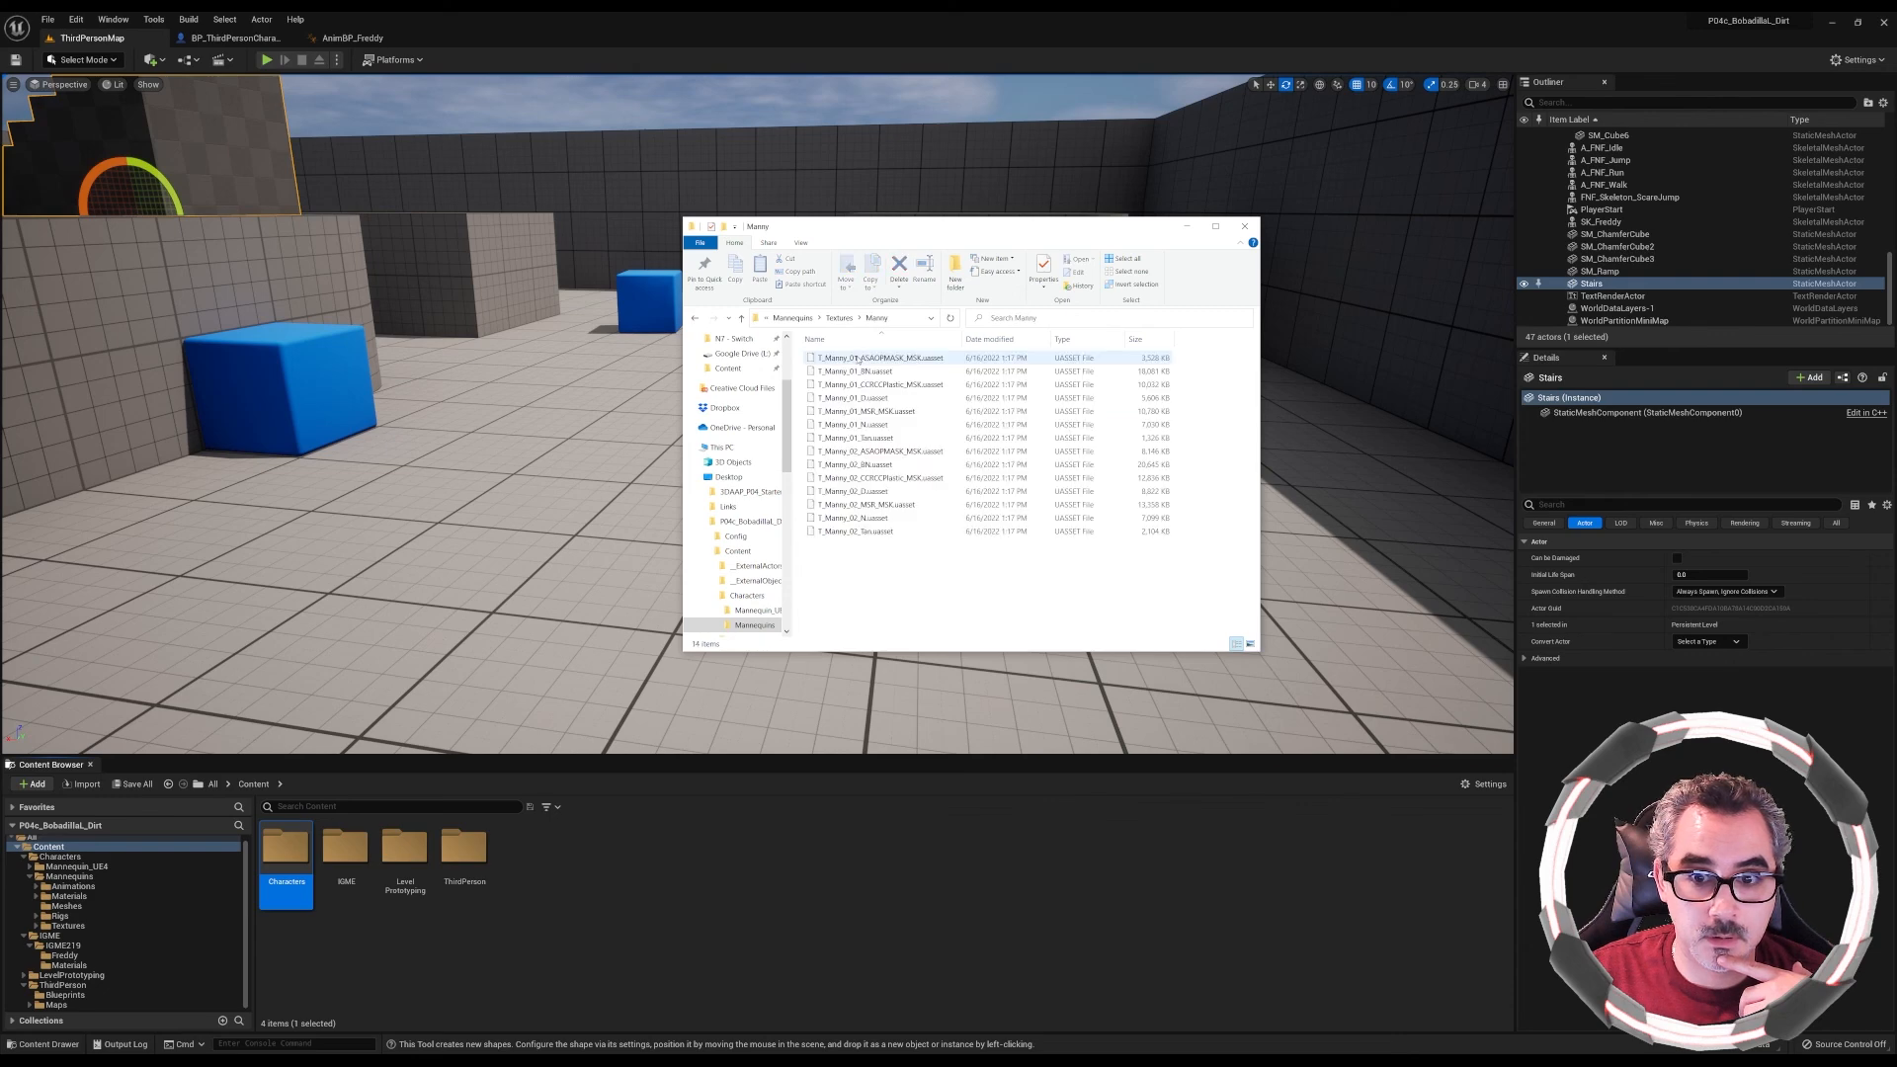
{"action": "left_click_drag", "start_coordinate": [1184, 583], "coordinate": [1051, 338]}
{"action": "left_click", "coordinate": [998, 546]}
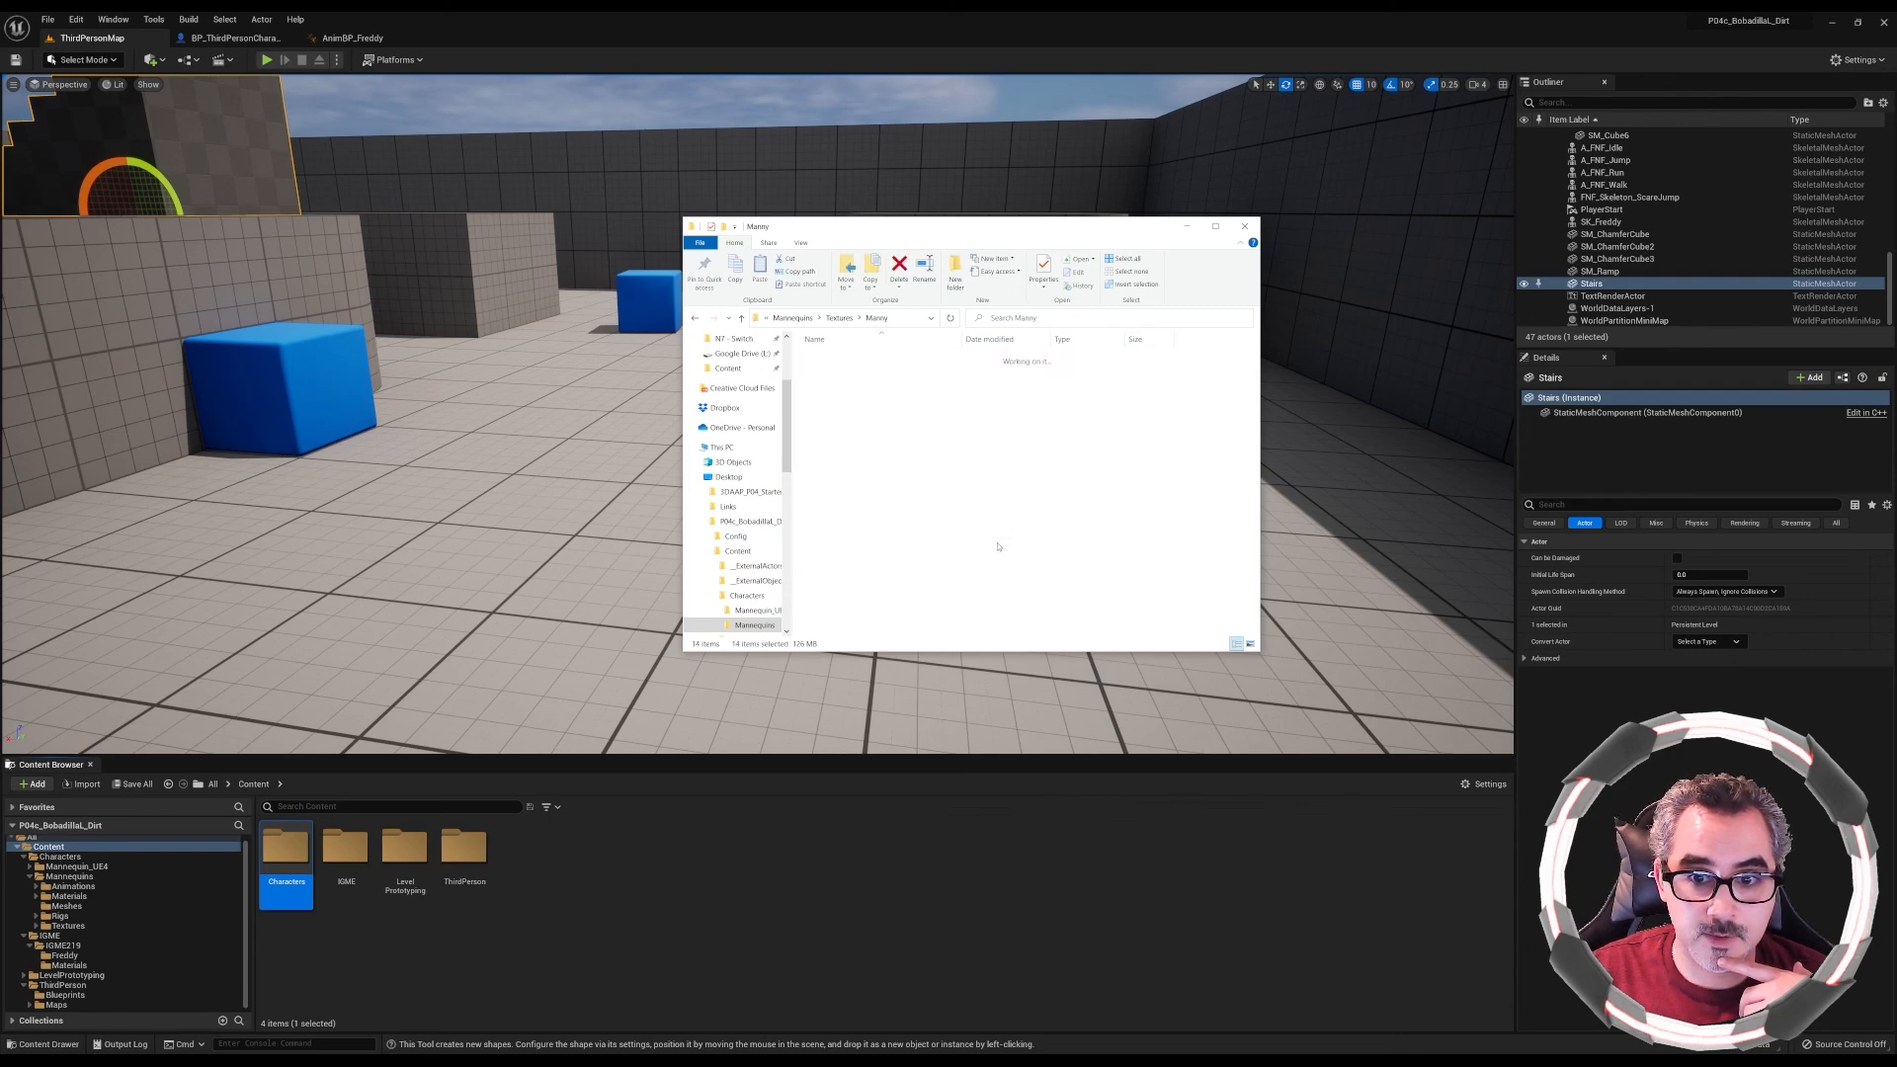
{"action": "left_click", "coordinate": [1244, 226]}
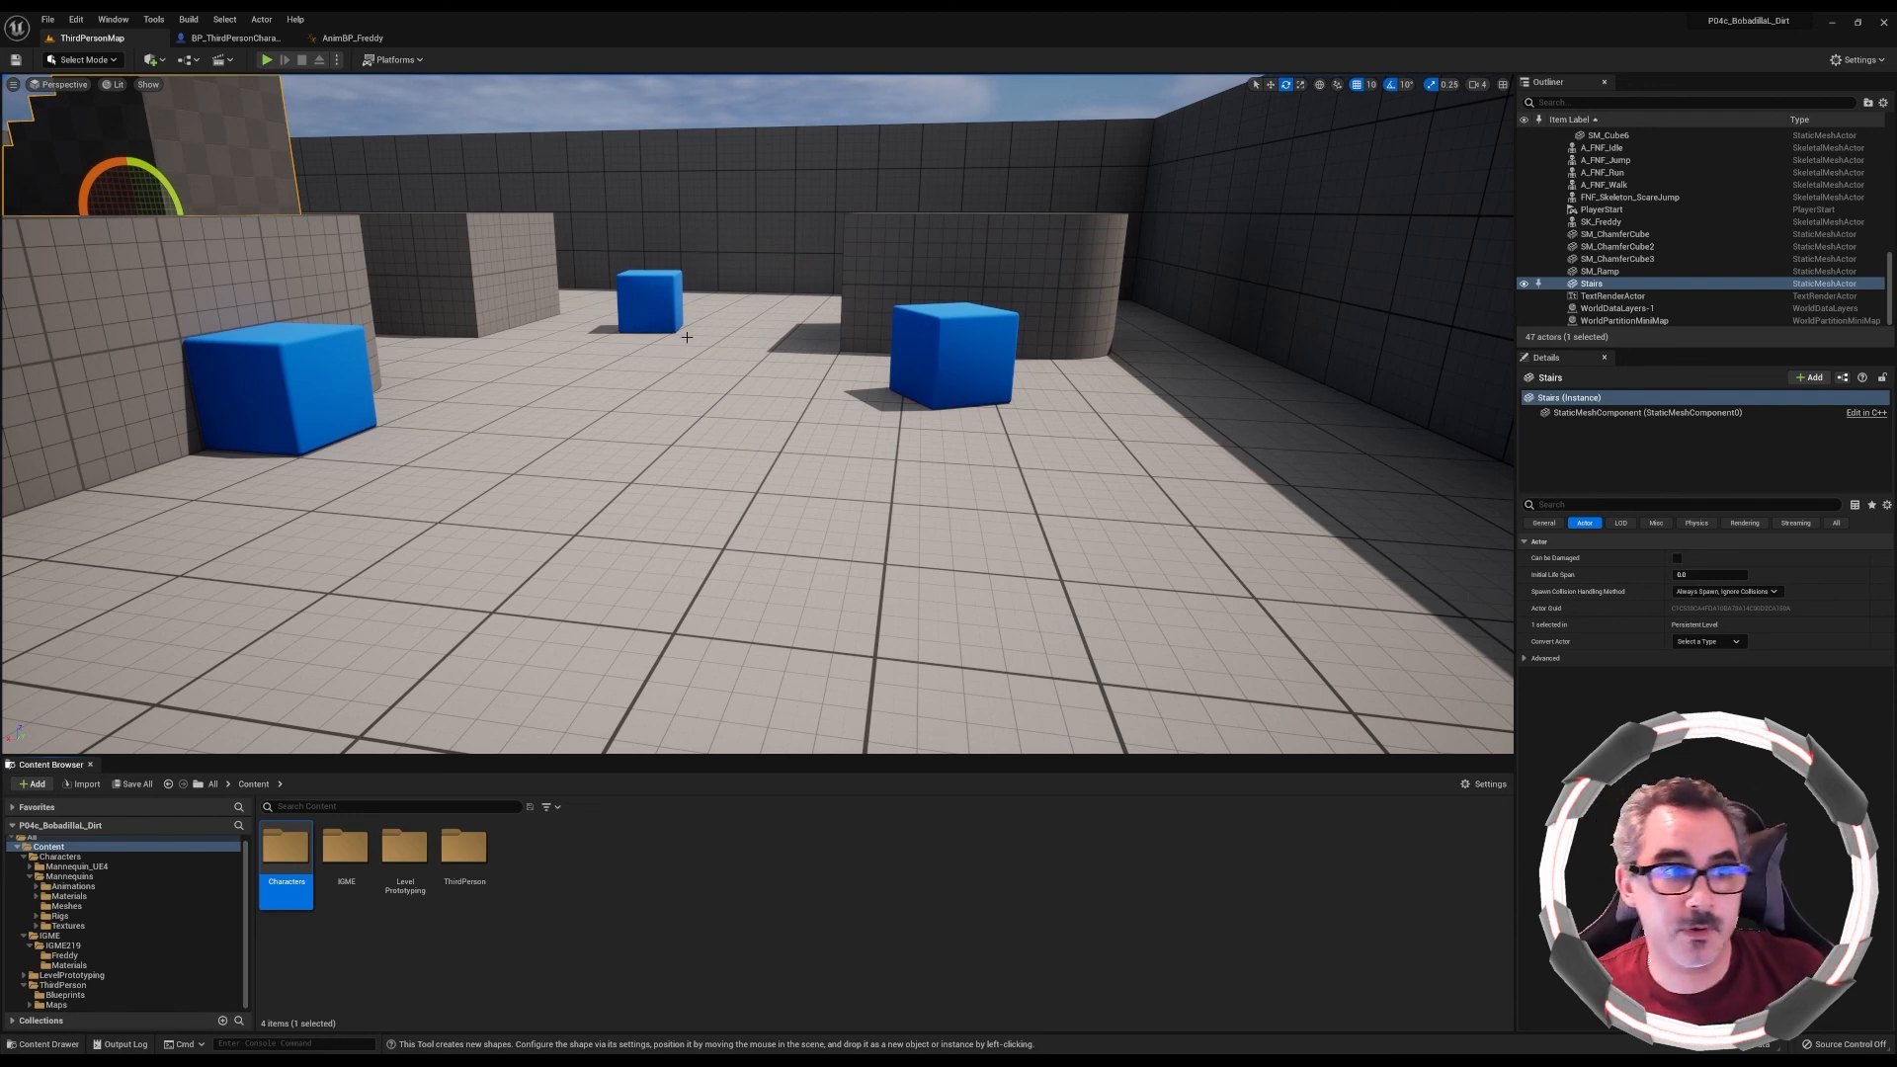
{"action": "left_click", "coordinate": [47, 19]}
{"action": "mouse_move", "coordinate": [117, 273]}
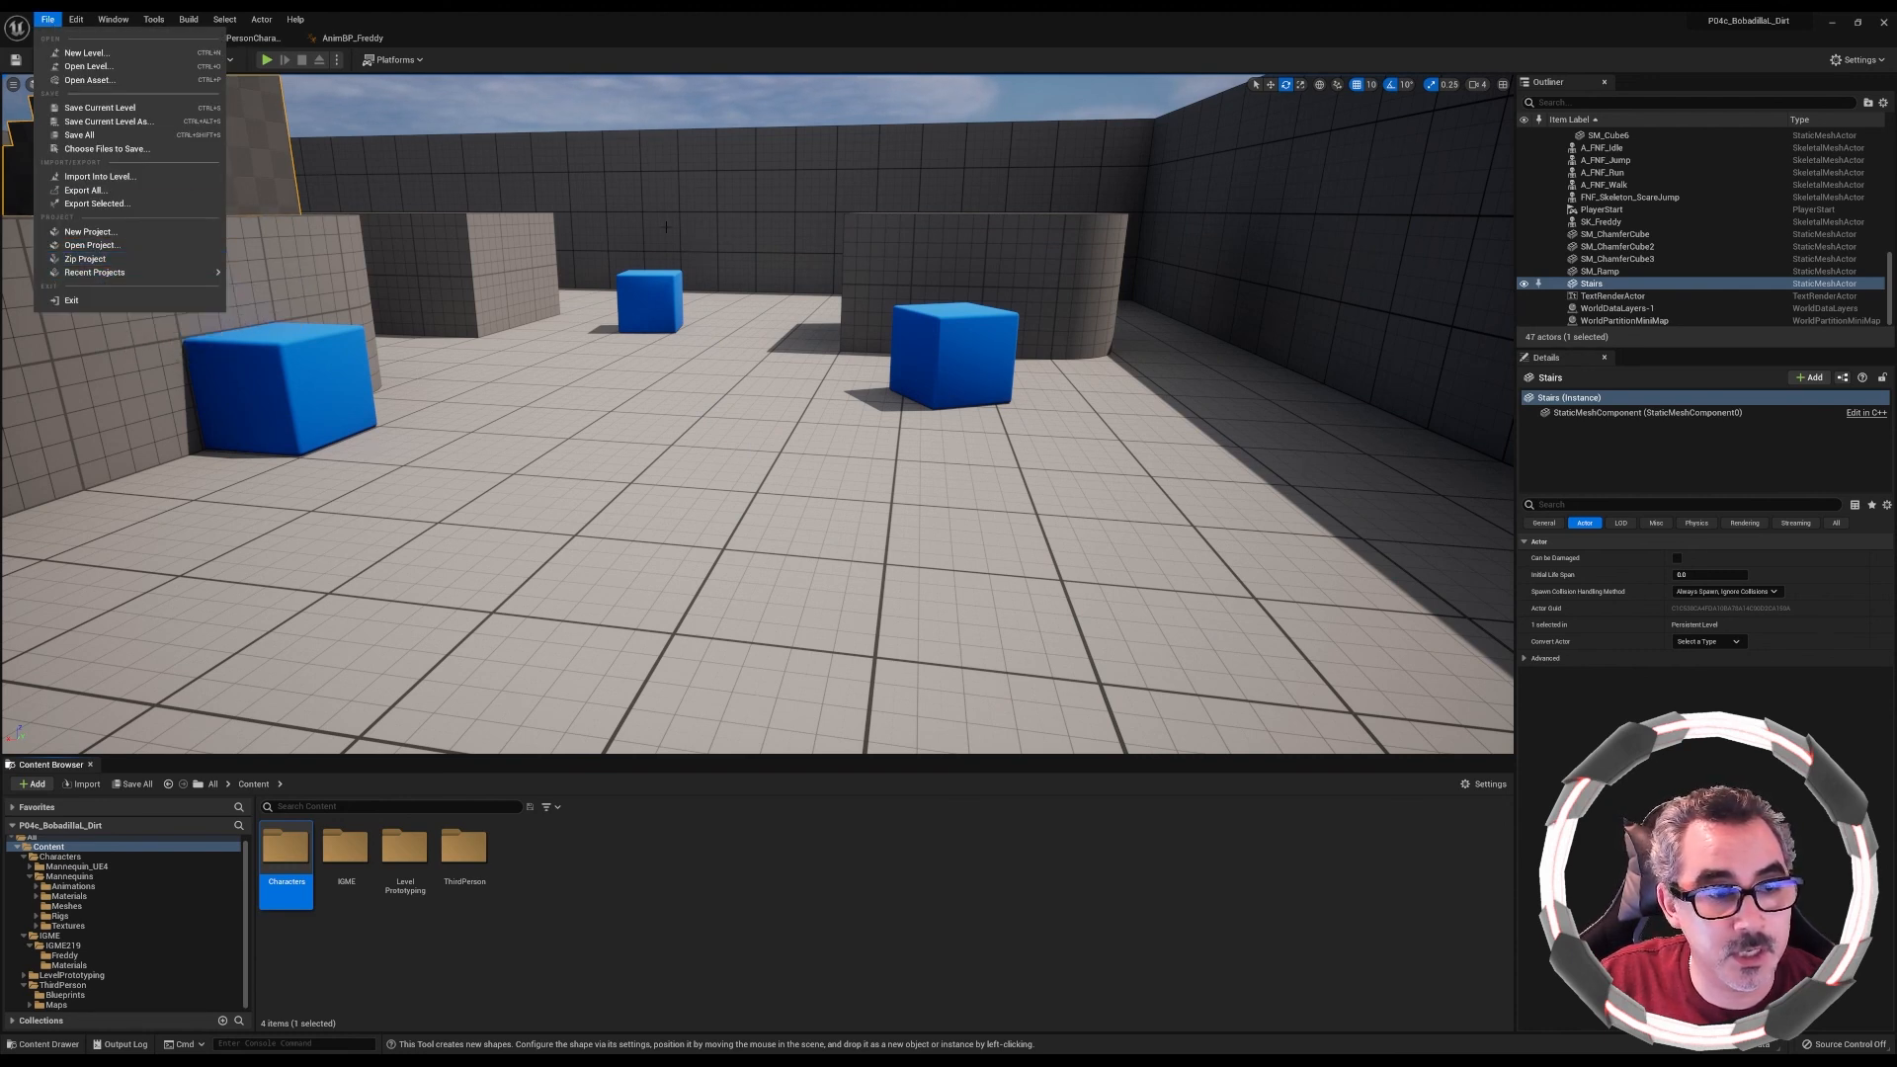
{"action": "key", "text": "Escape"}
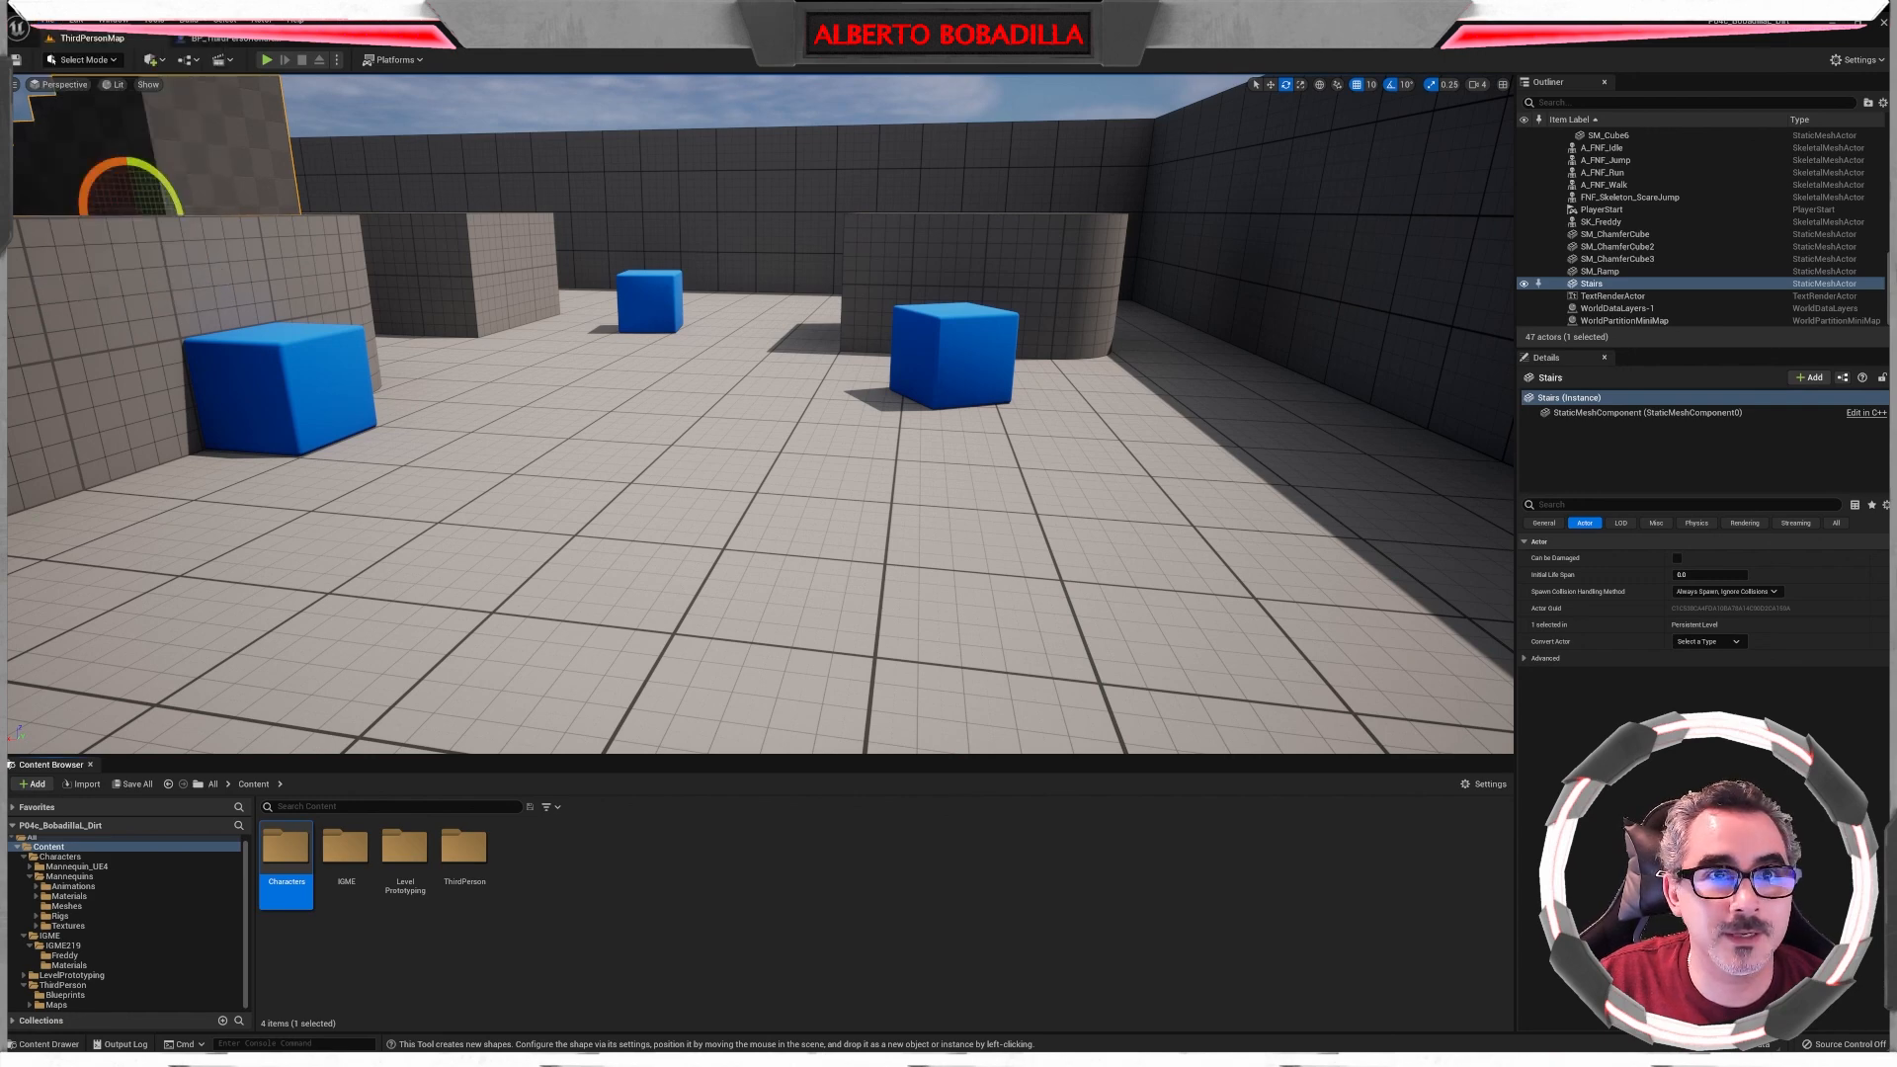